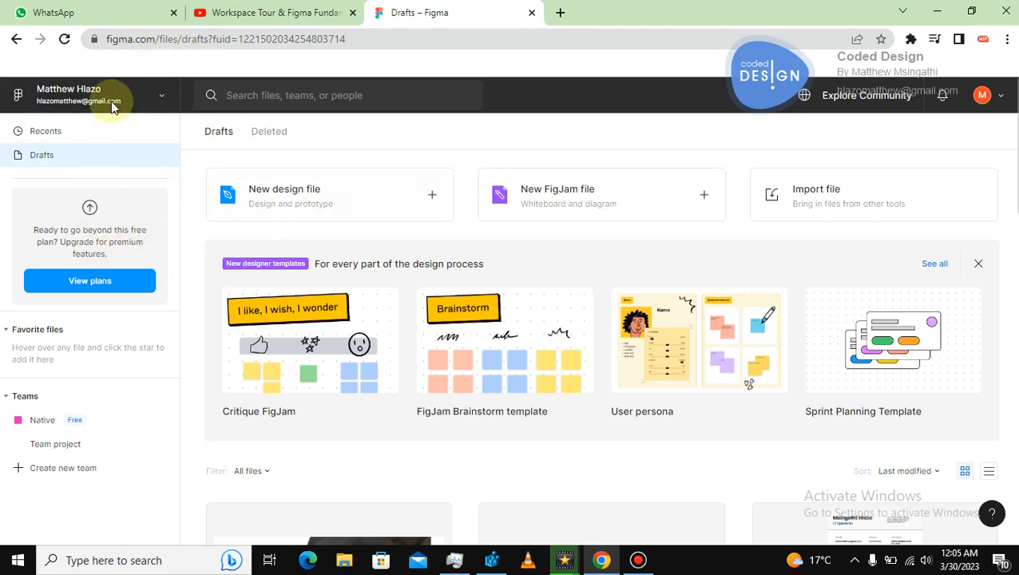
# Browse the account menu and the files listed in Drafts.
pyautogui.click(1002, 97)
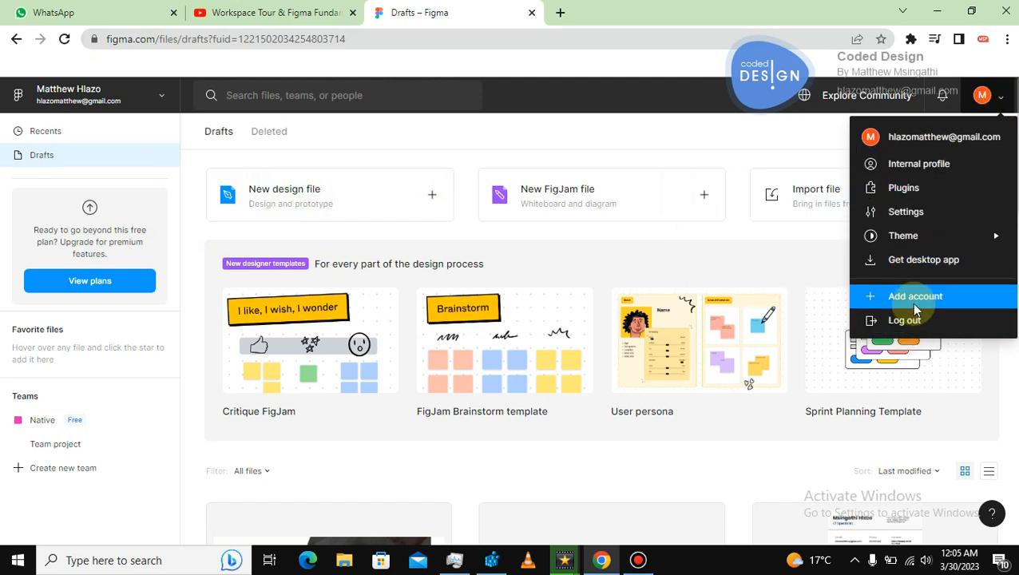
pyautogui.click(751, 147)
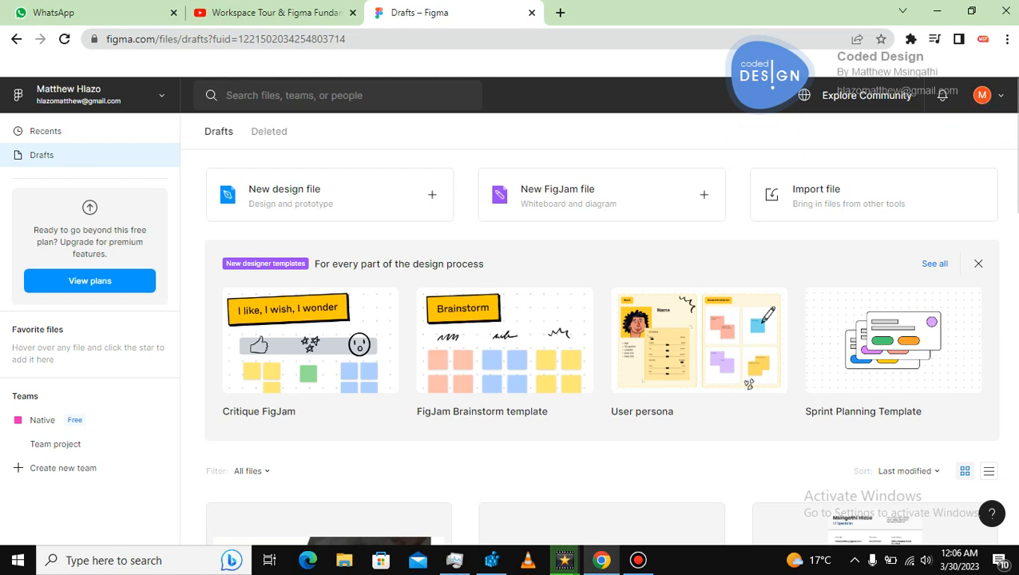
pyautogui.scroll(-5, 599, 391)
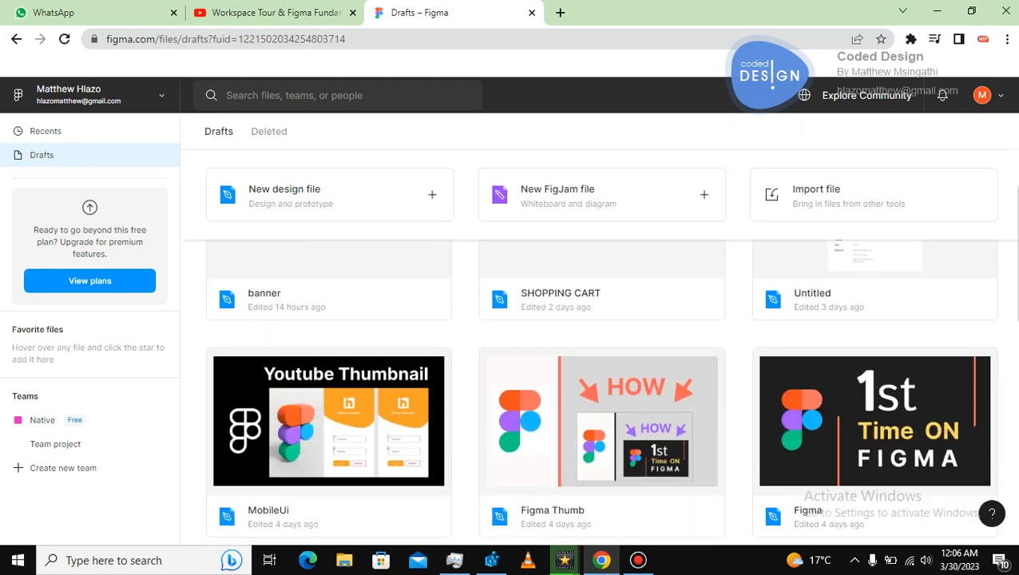
pyautogui.scroll(-3, 599, 391)
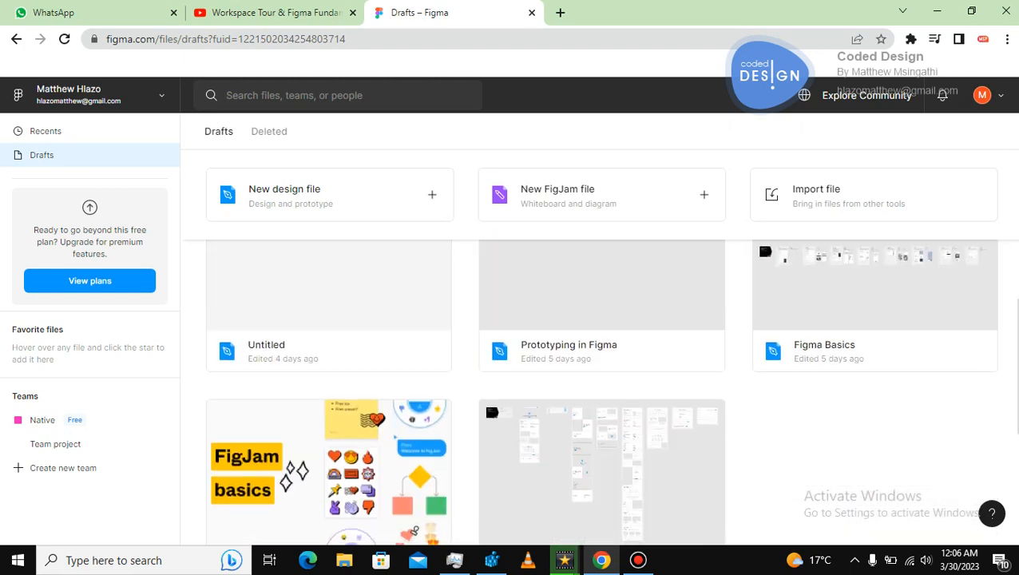
pyautogui.scroll(4, 600, 394)
pyautogui.scroll(1, 600, 368)
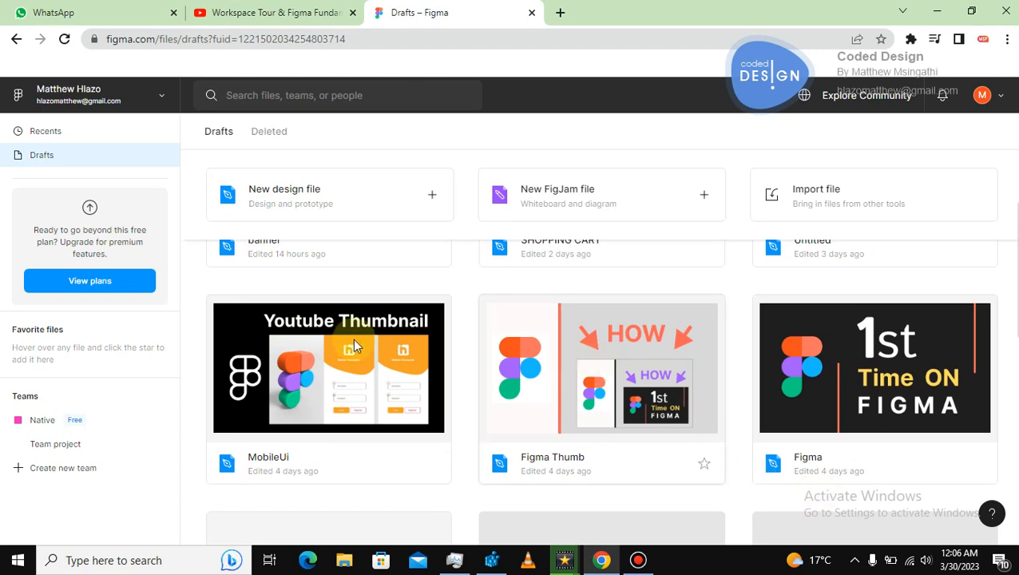
pyautogui.scroll(5, 1016, 167)
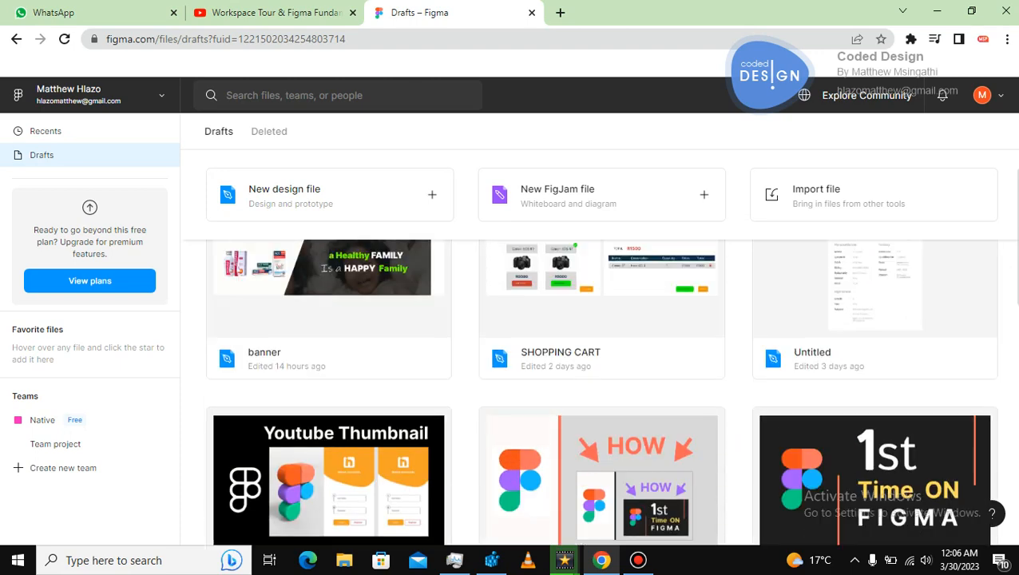
pyautogui.scroll(1, 1015, 168)
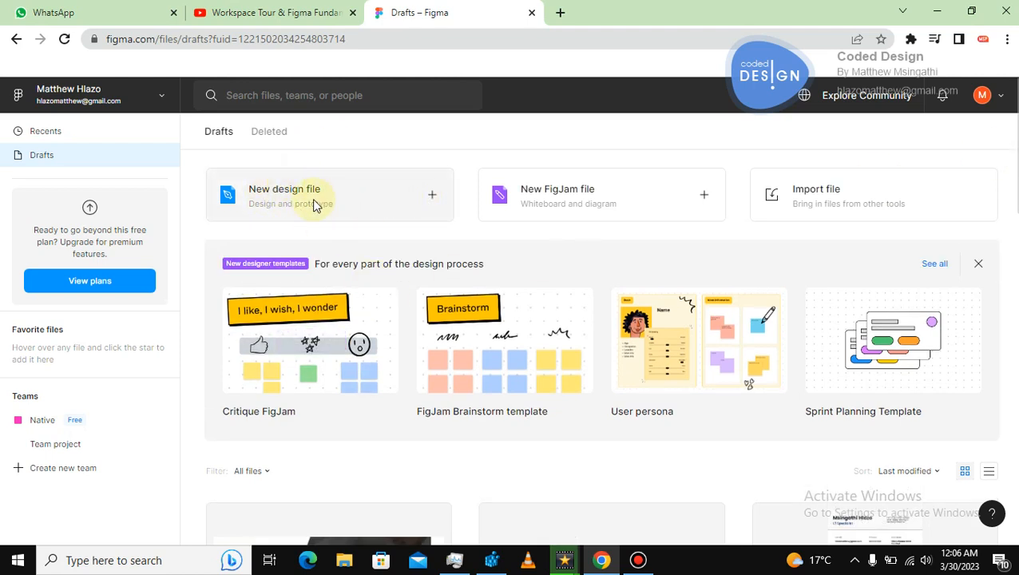
# Create a new design file and rename it Test File.
pyautogui.click(429, 199)
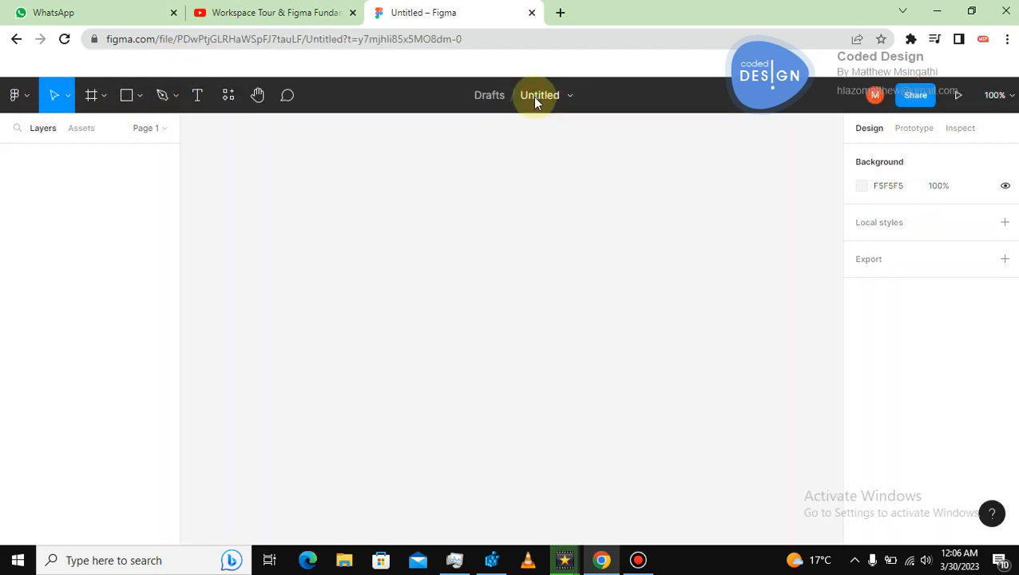
pyautogui.click(534, 97)
pyautogui.write('Test')
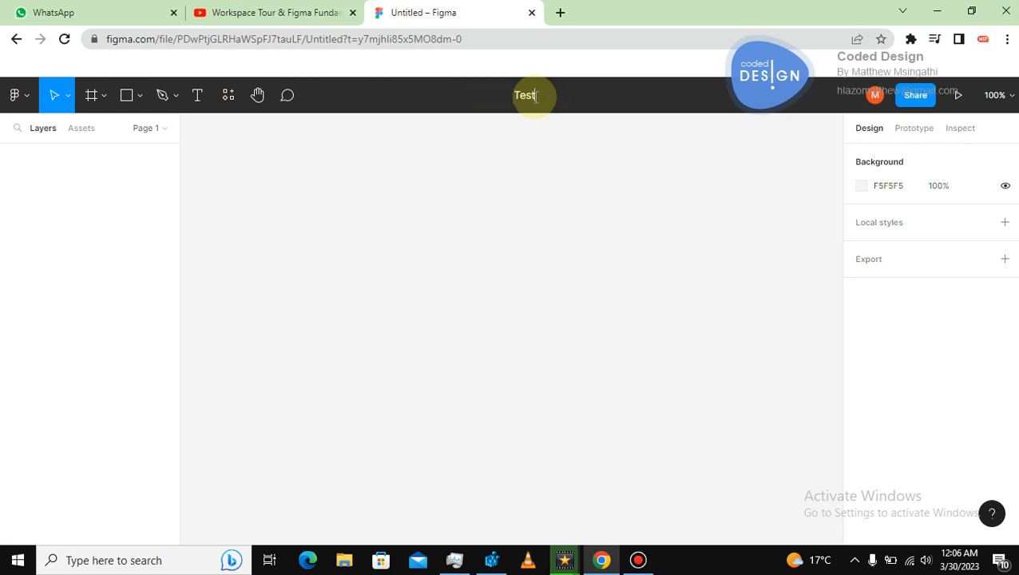
pyautogui.press('Return')
pyautogui.write('File')
pyautogui.click(448, 204)
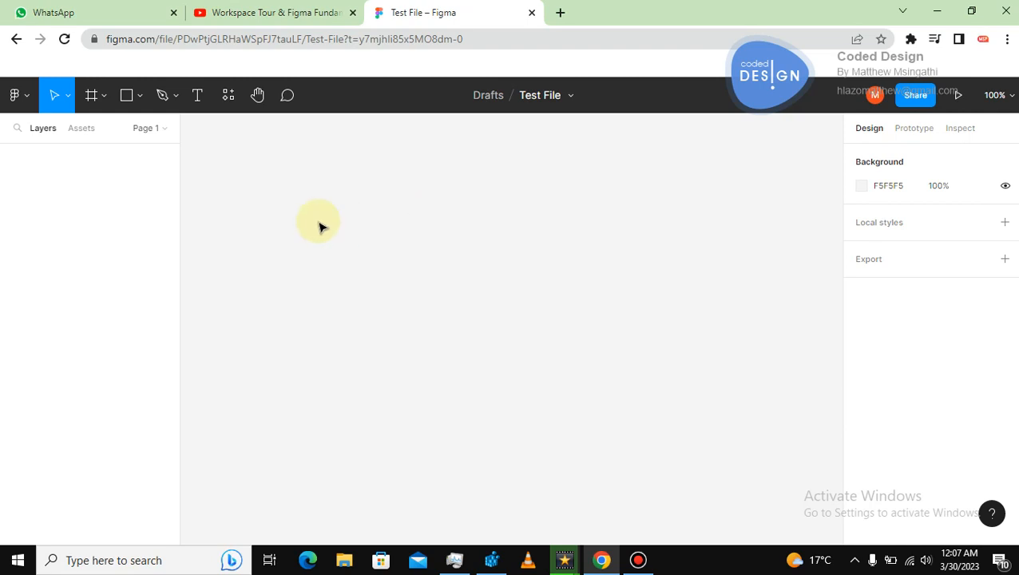
# Browse the Frame tool options and expand the preset frame size categories such as Phone, Tablet, Desktop and Paper.
pyautogui.click(102, 96)
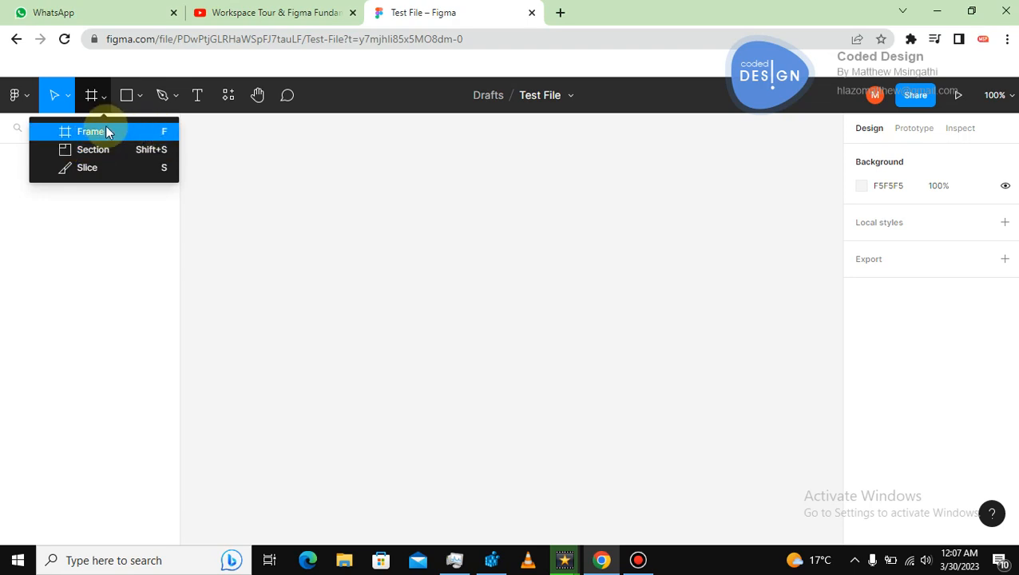
pyautogui.click(366, 224)
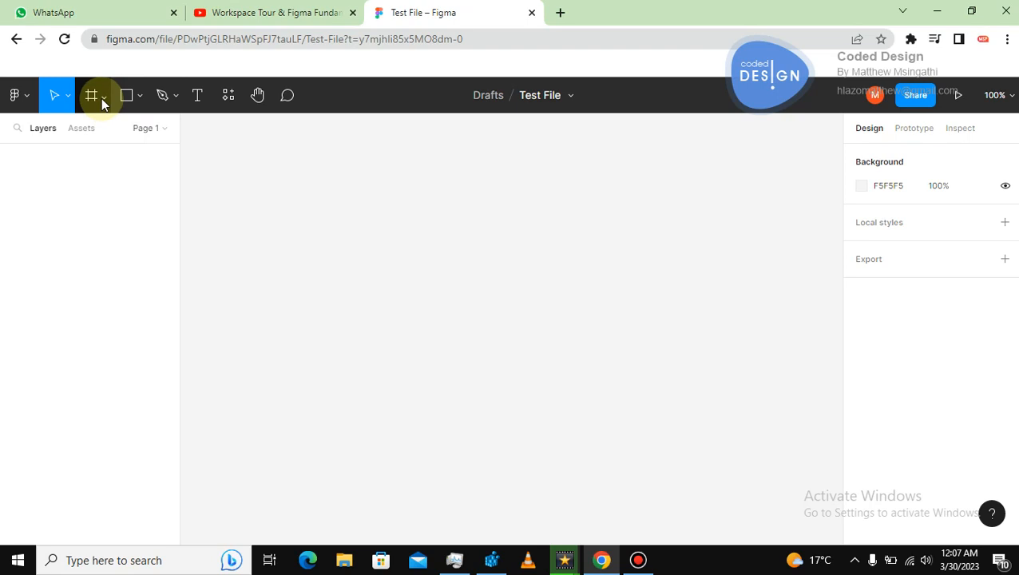
pyautogui.click(94, 98)
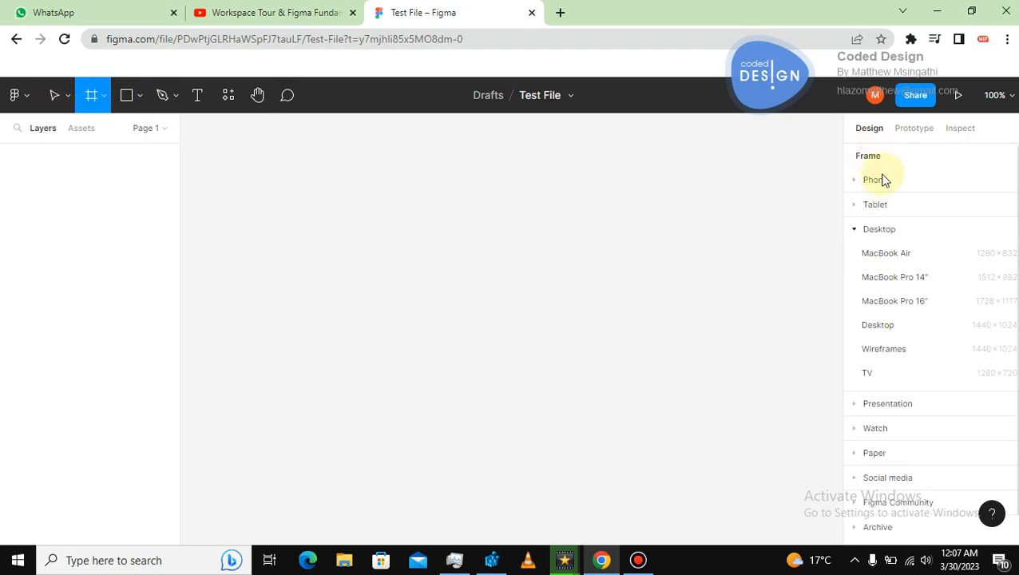
pyautogui.click(855, 234)
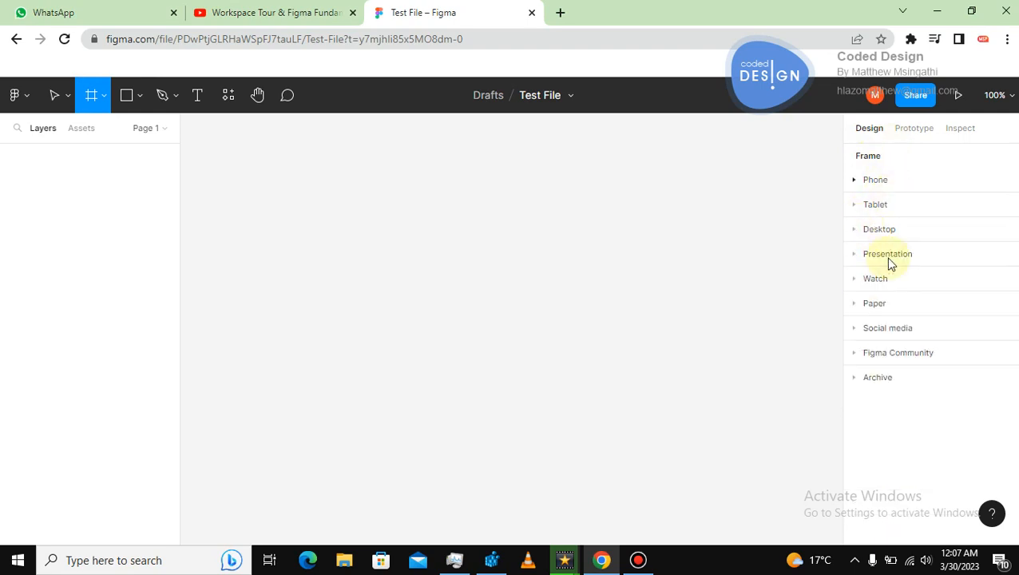
pyautogui.click(855, 181)
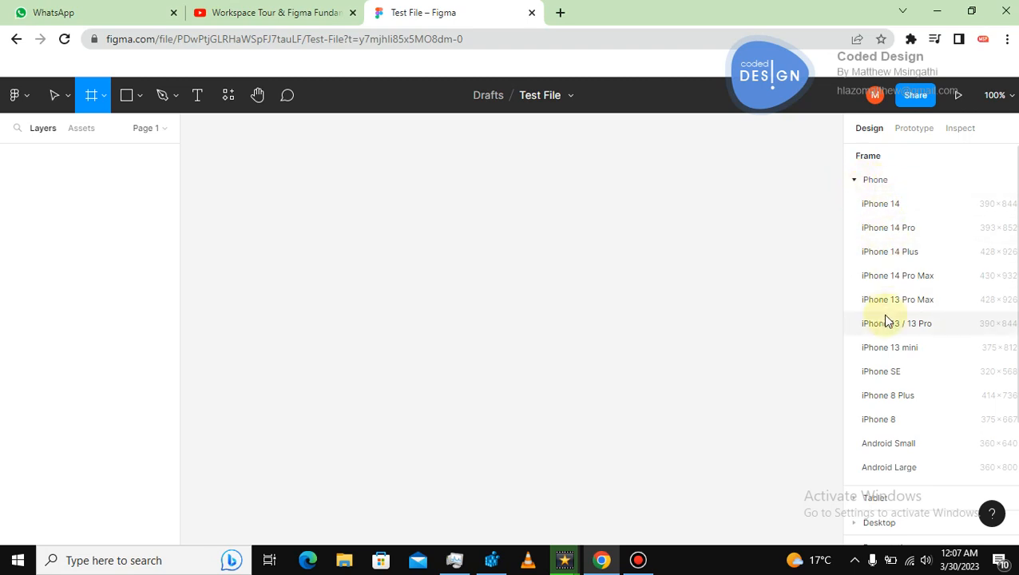
pyautogui.click(854, 181)
pyautogui.click(853, 206)
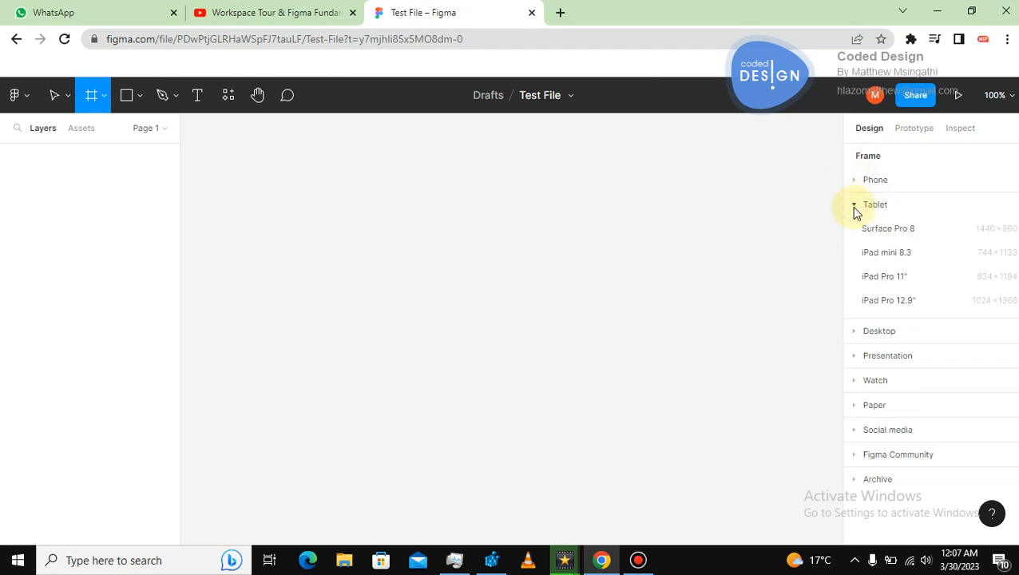
pyautogui.click(853, 206)
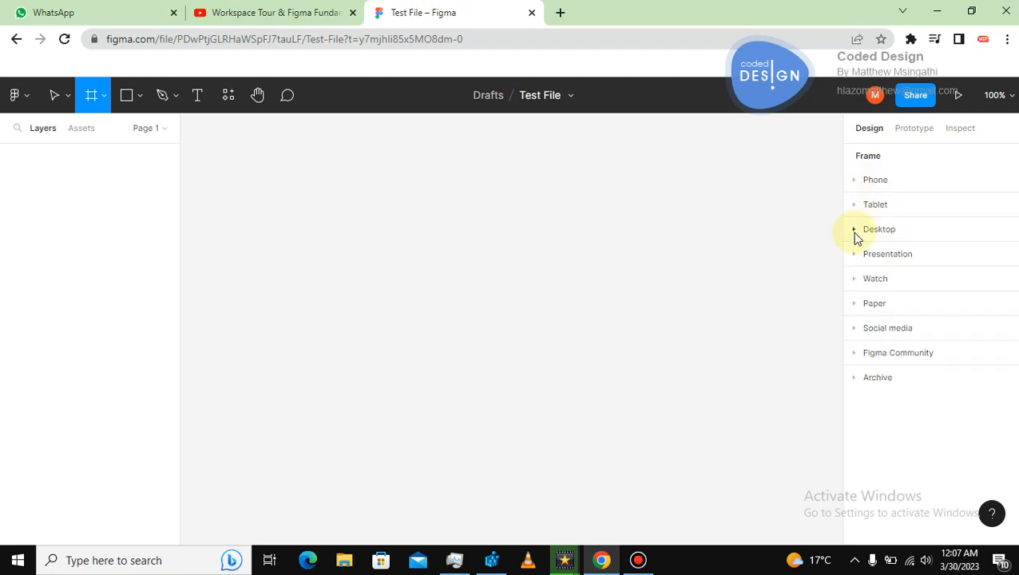
pyautogui.click(854, 230)
pyautogui.click(853, 230)
pyautogui.click(854, 255)
pyautogui.click(854, 255)
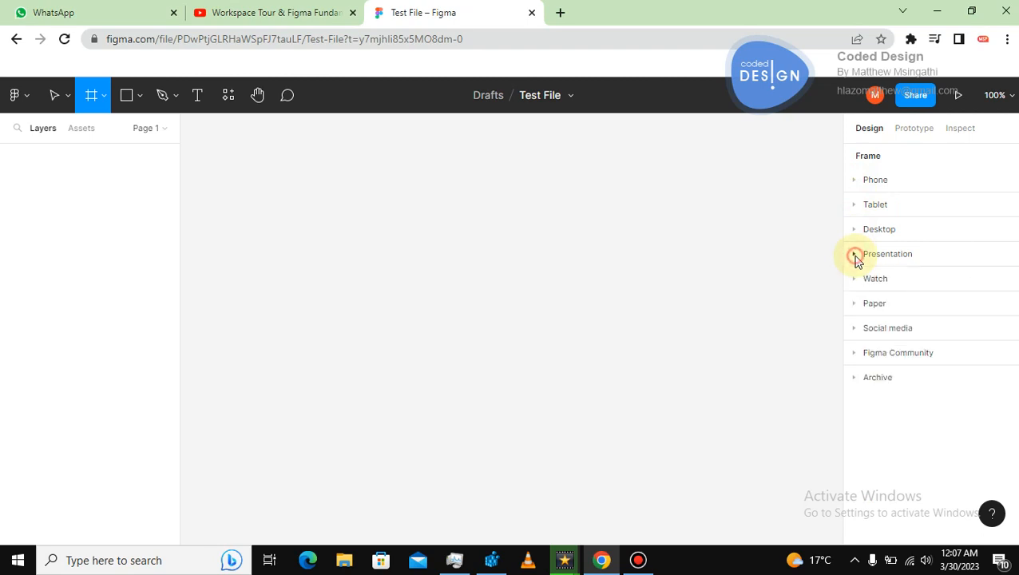
pyautogui.click(854, 305)
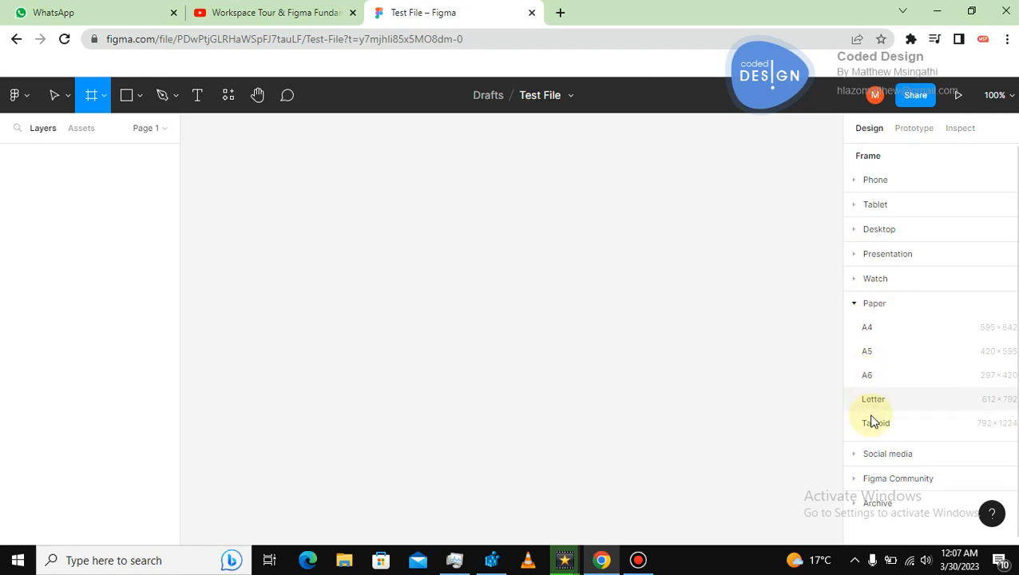
pyautogui.click(854, 303)
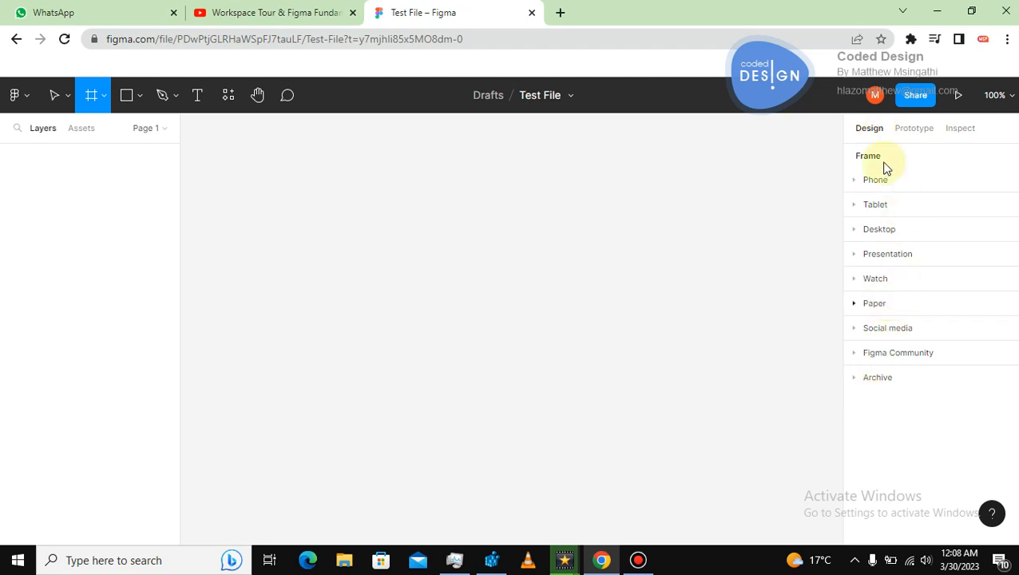
# Draw a frame on the canvas with the Frame tool and adjust it to about 643 × 338.
pyautogui.click(105, 94)
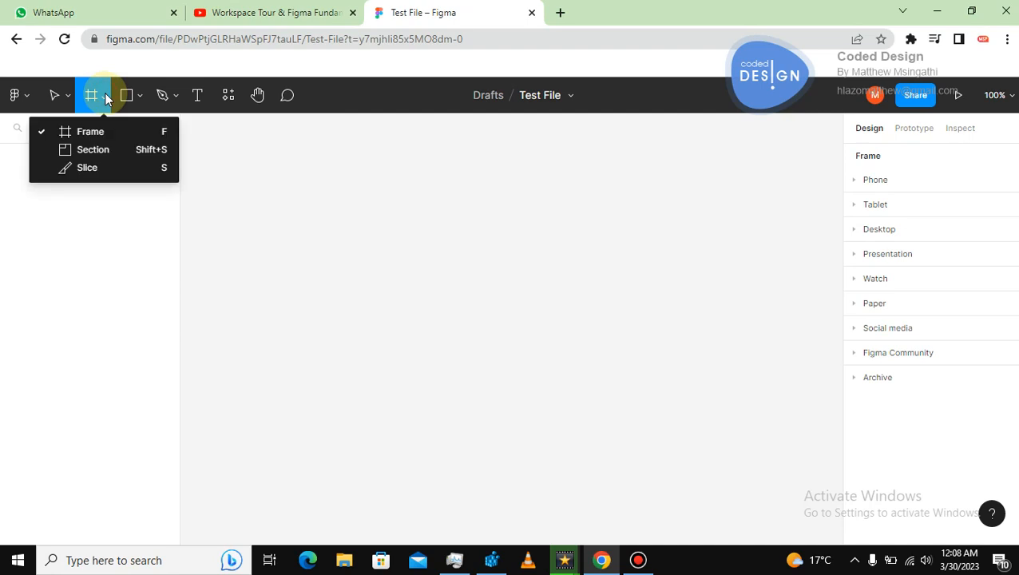
pyautogui.click(83, 130)
pyautogui.moveTo(234, 176); pyautogui.dragTo(773, 429)
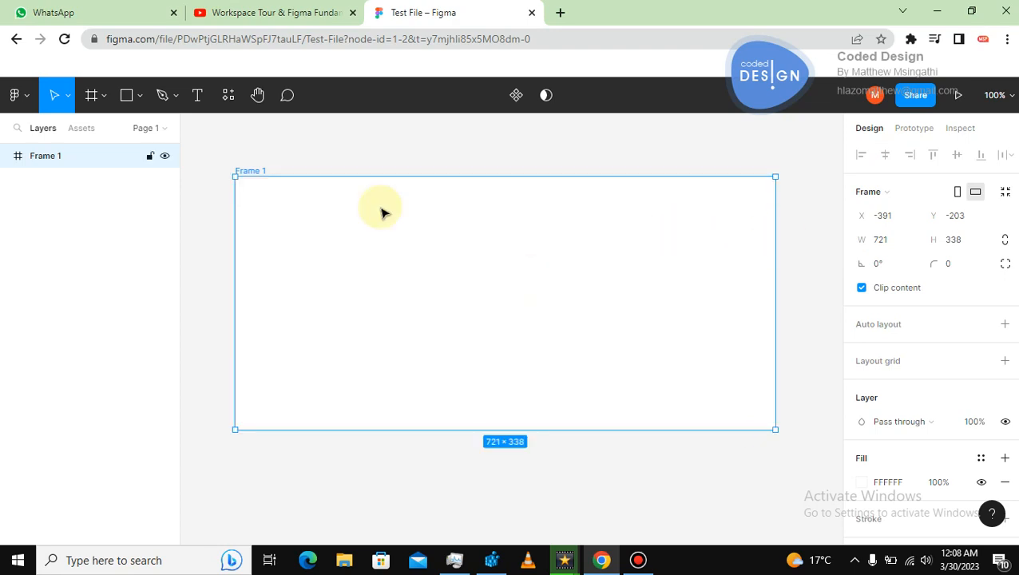
pyautogui.moveTo(236, 185); pyautogui.dragTo(293, 186)
pyautogui.moveTo(398, 207)
pyautogui.mouseDown()
pyautogui.moveTo(364, 189)
pyautogui.moveTo(389, 193)
pyautogui.mouseUp()
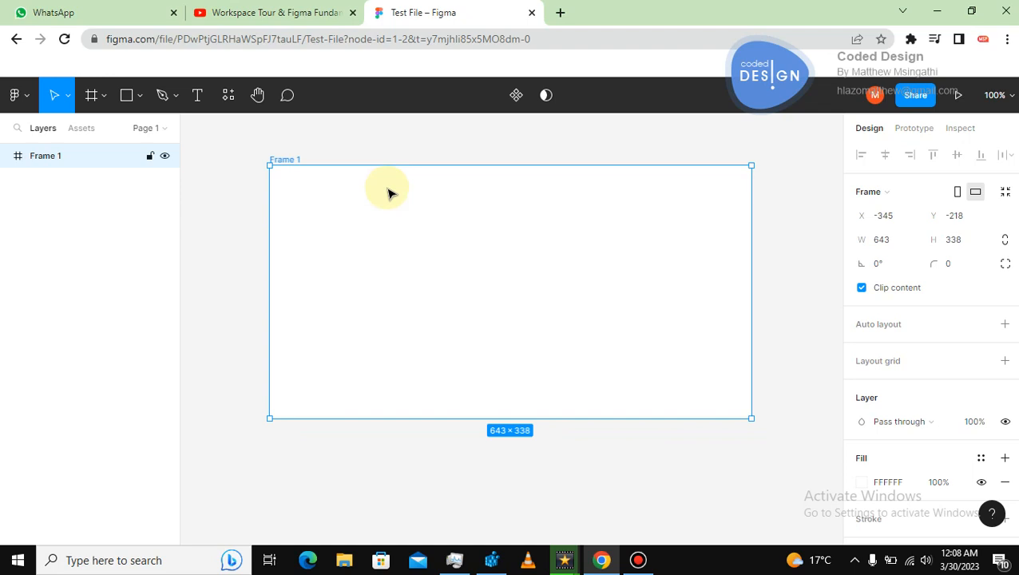
# Select the frame and set its width to 1280 and height to 720.
pyautogui.click(636, 153)
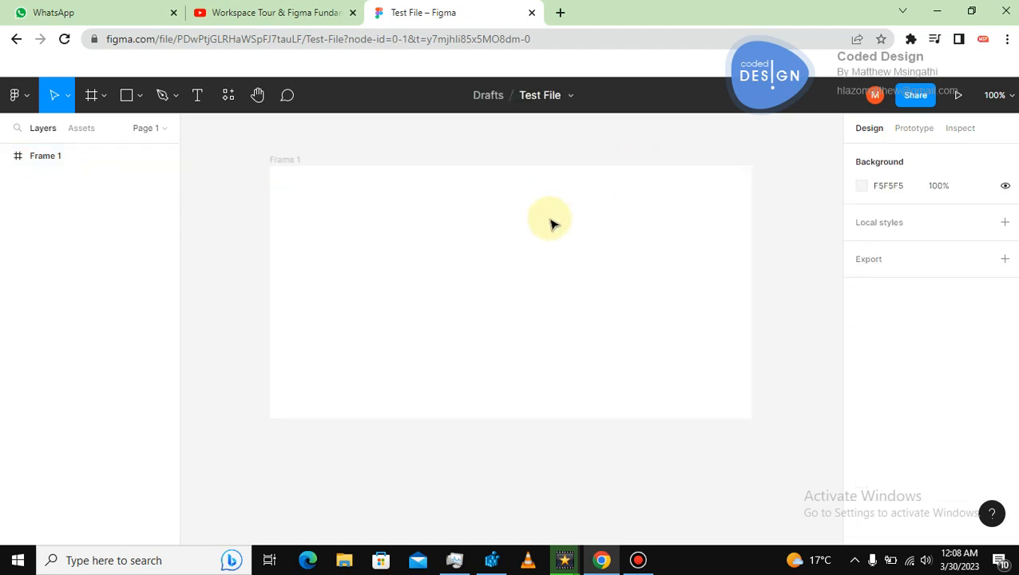
pyautogui.click(312, 167)
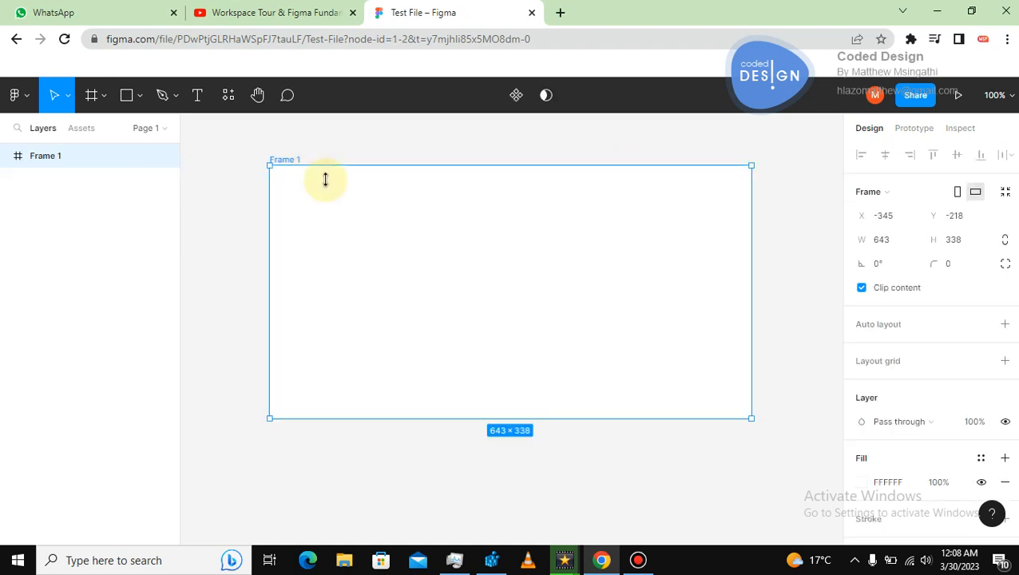
pyautogui.click(897, 244)
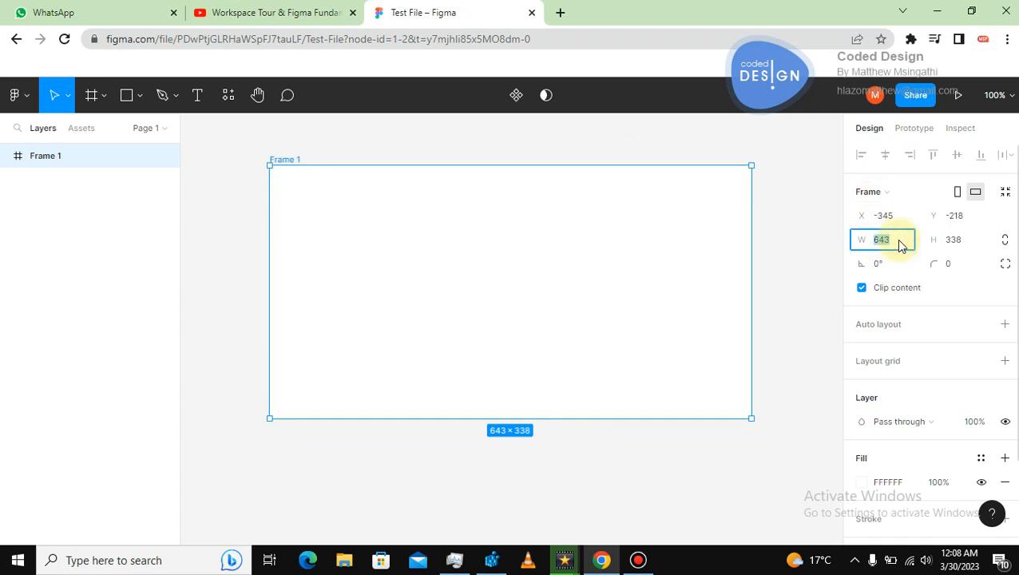
pyautogui.write('1280')
pyautogui.press('Return')
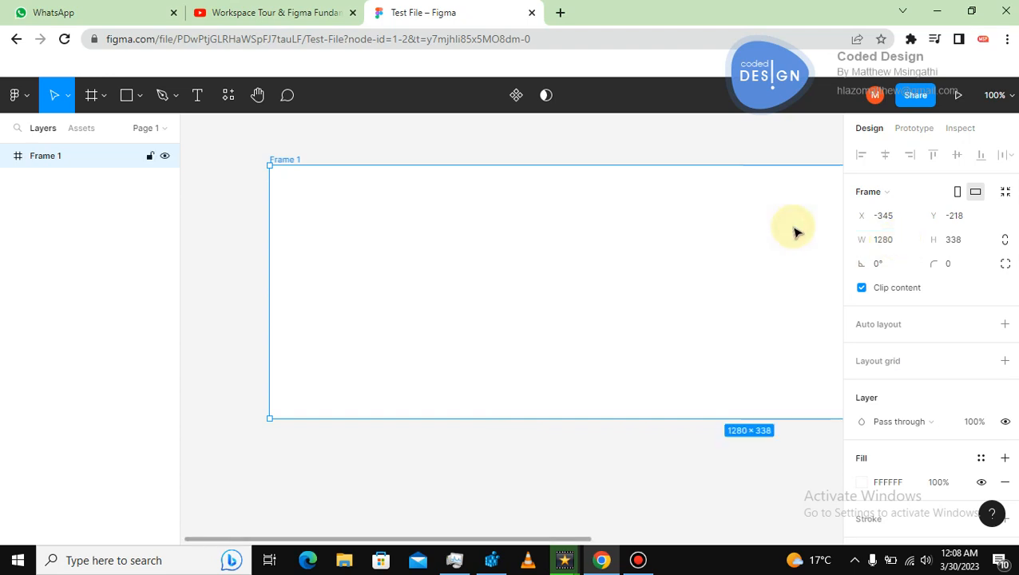
pyautogui.click(955, 243)
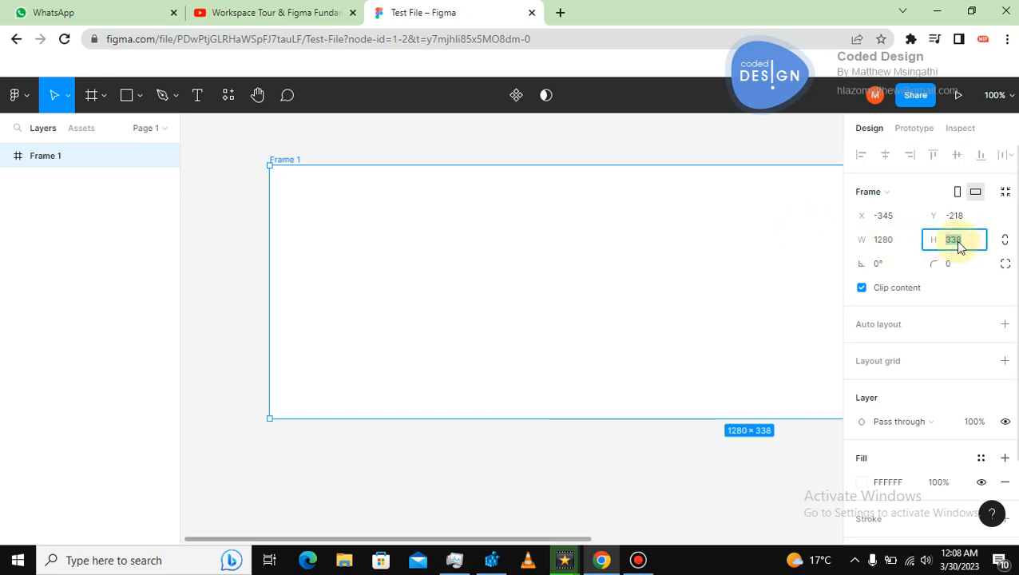
pyautogui.write('720')
pyautogui.press('Return')
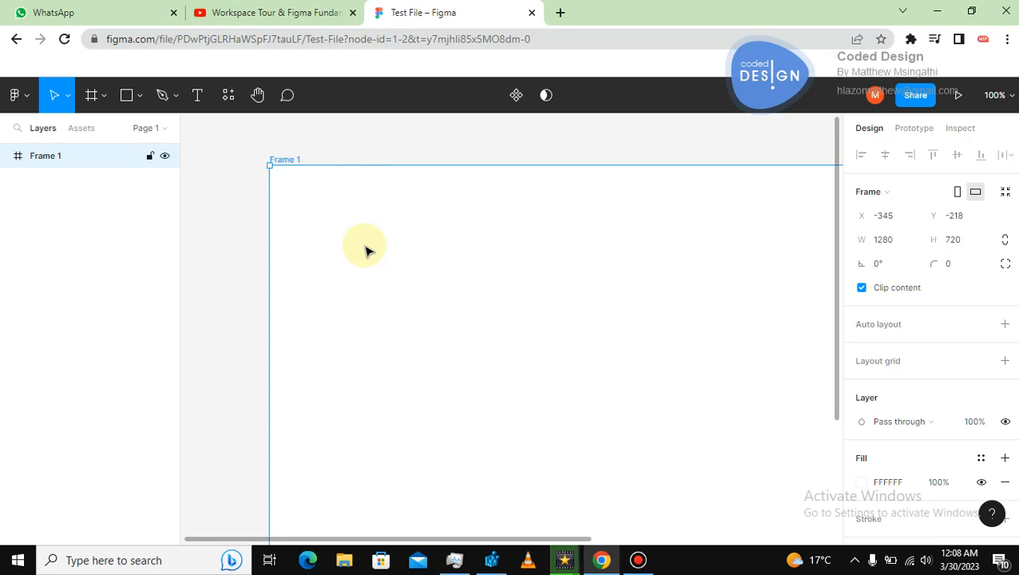
# Practise zooming the canvas view: zoom to fit, reset to 100%, zoom out and back in.
pyautogui.hotkey('shift', '1')
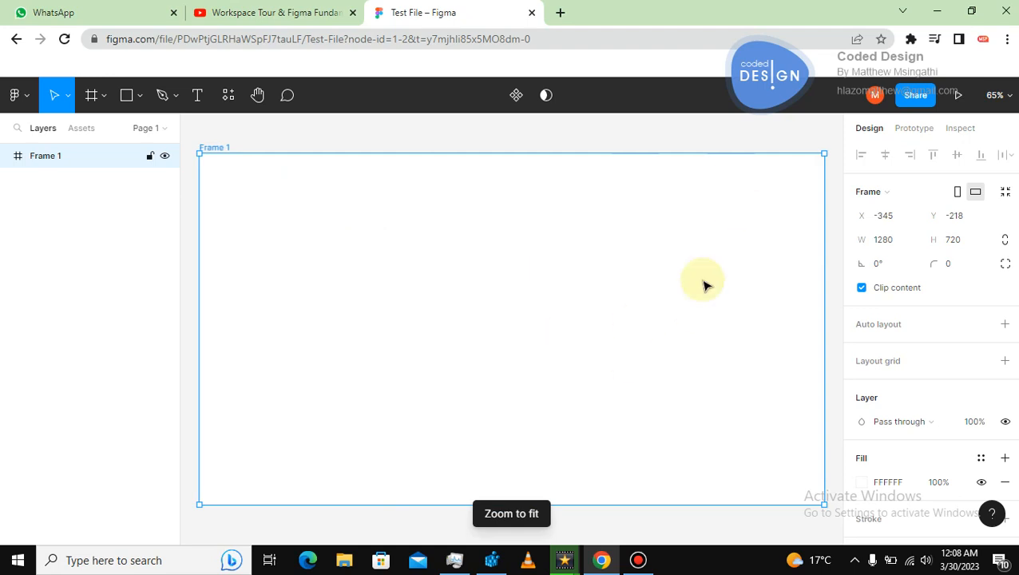
pyautogui.click(391, 143)
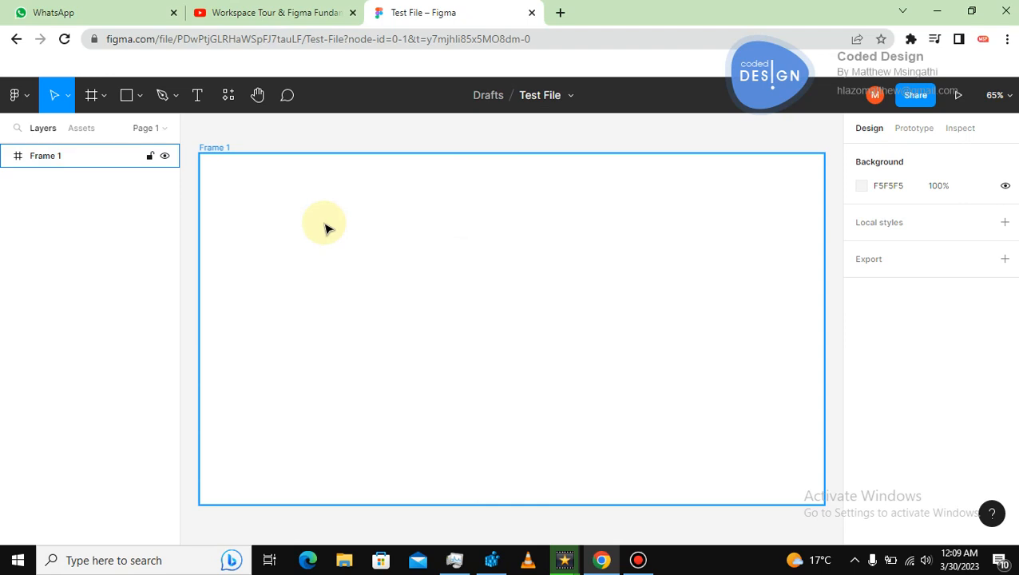
pyautogui.hotkey('shift', '0')
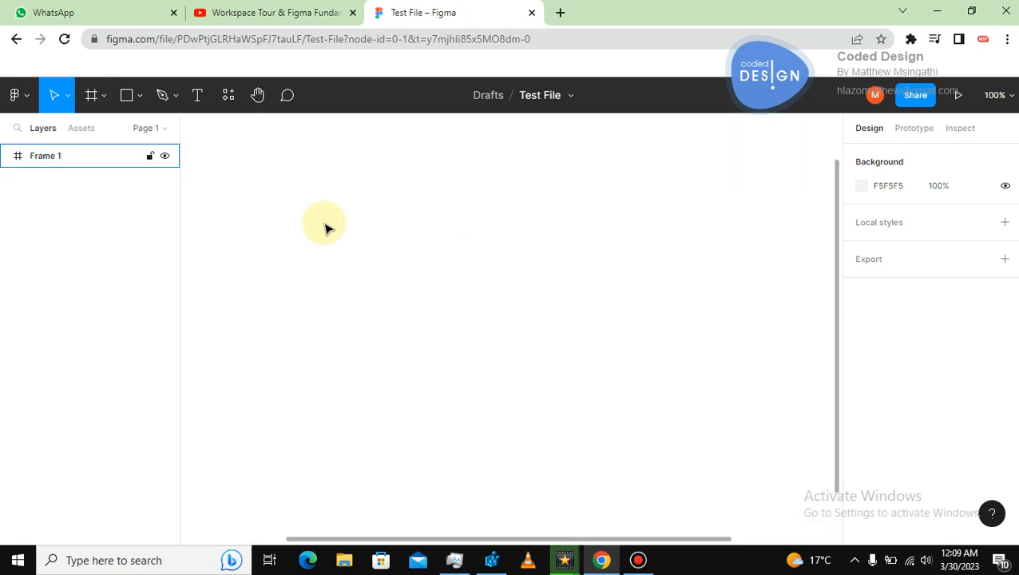
pyautogui.press('-')
pyautogui.press('-')
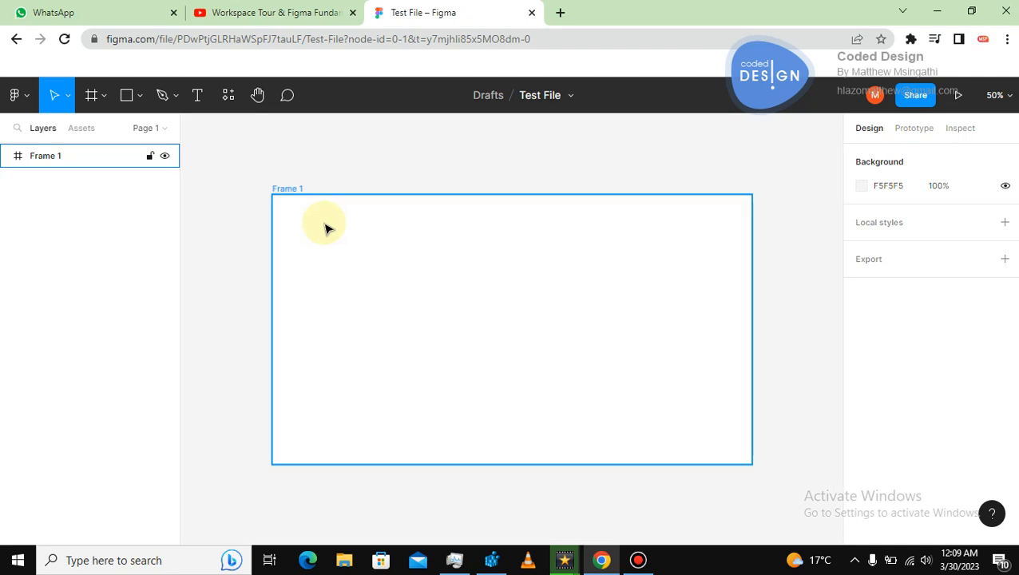
pyautogui.click(495, 297)
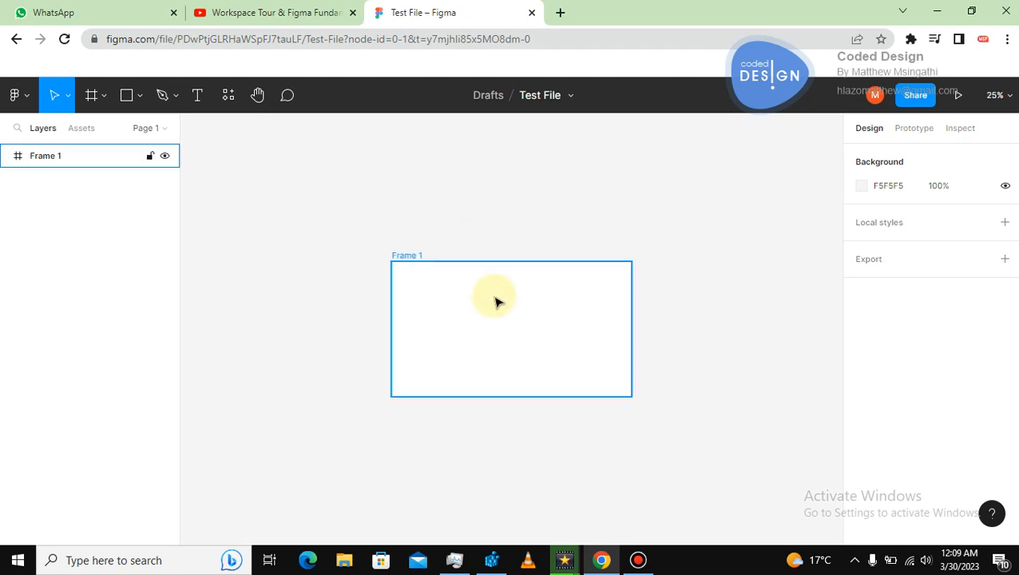
pyautogui.press('+')
pyautogui.press('+')
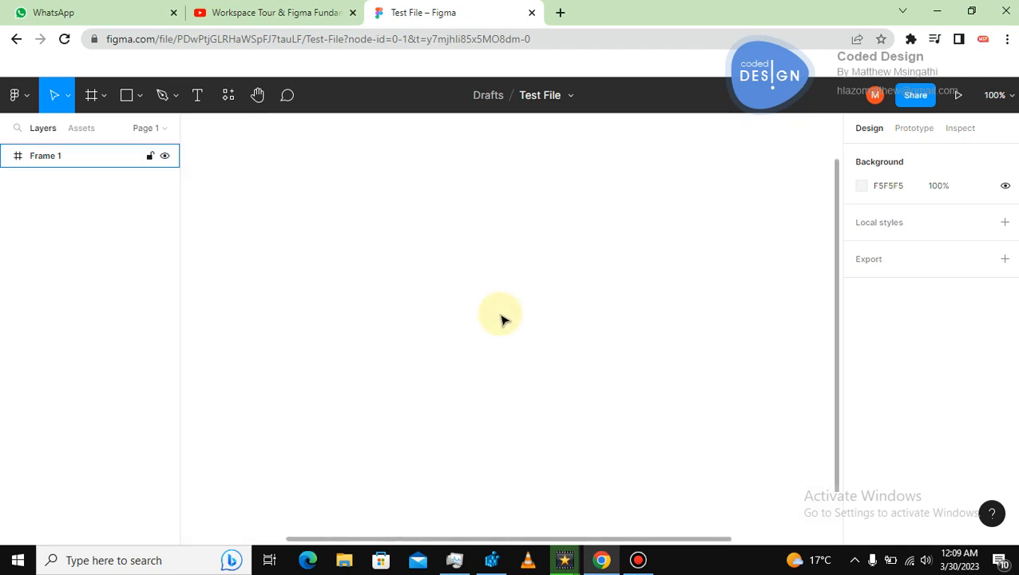
# Zoom the canvas out and back in several more times, finishing by zooming to fit the frame.
pyautogui.press('-')
pyautogui.press('-')
pyautogui.click(502, 249)
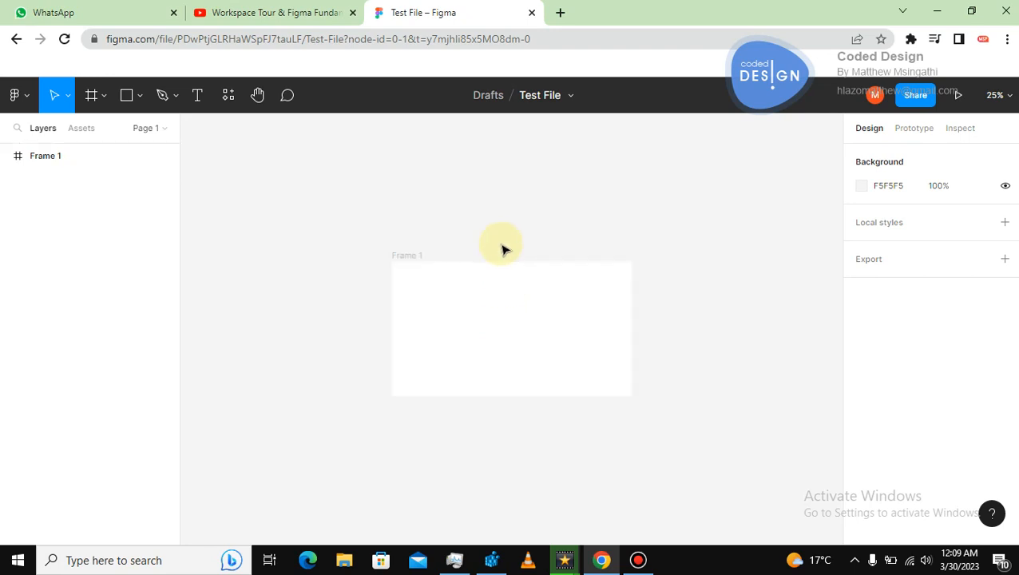
pyautogui.press('+')
pyautogui.press('+')
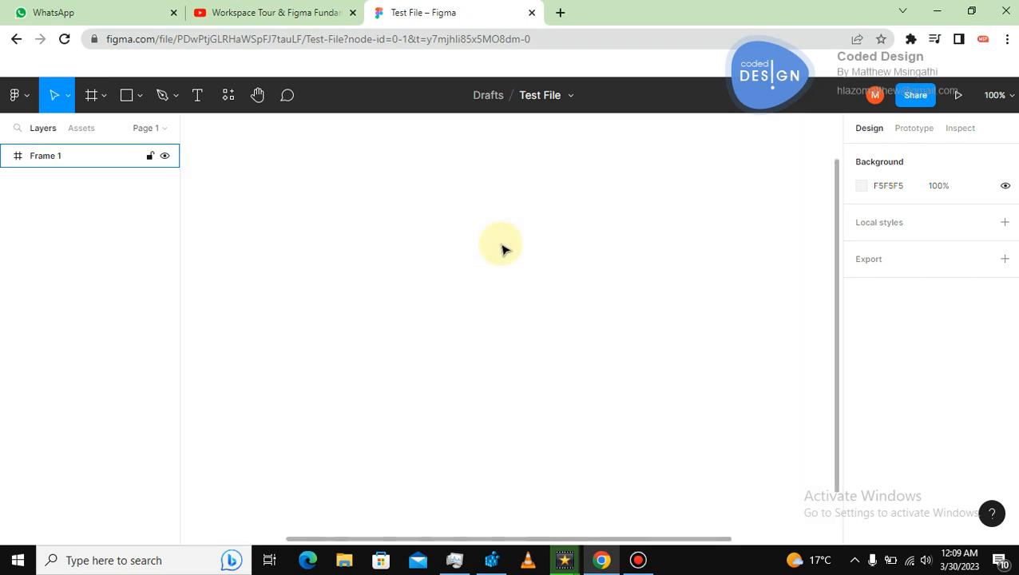
pyautogui.press('-')
pyautogui.press('-')
pyautogui.press('+')
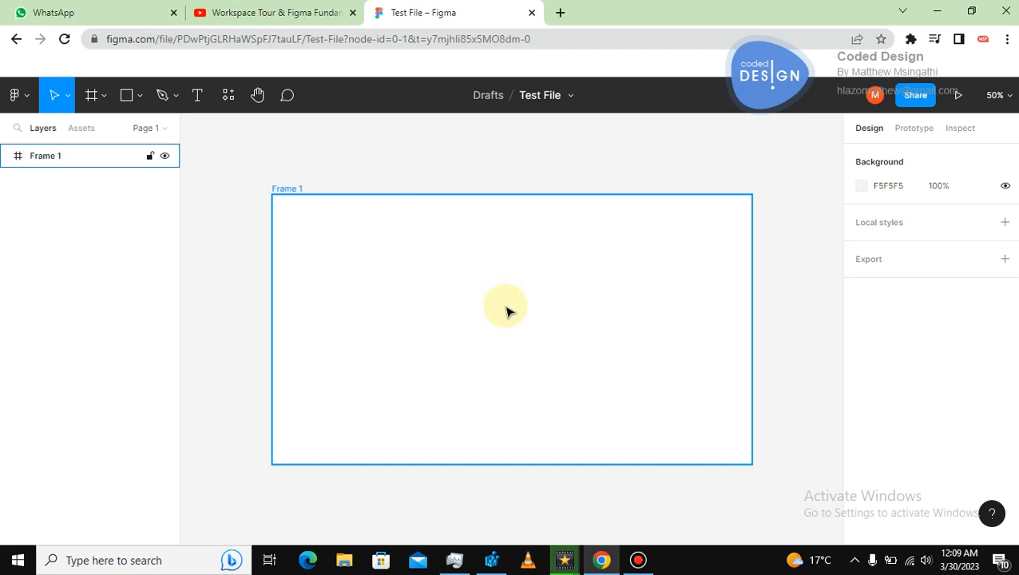
pyautogui.hotkey('shift', '1')
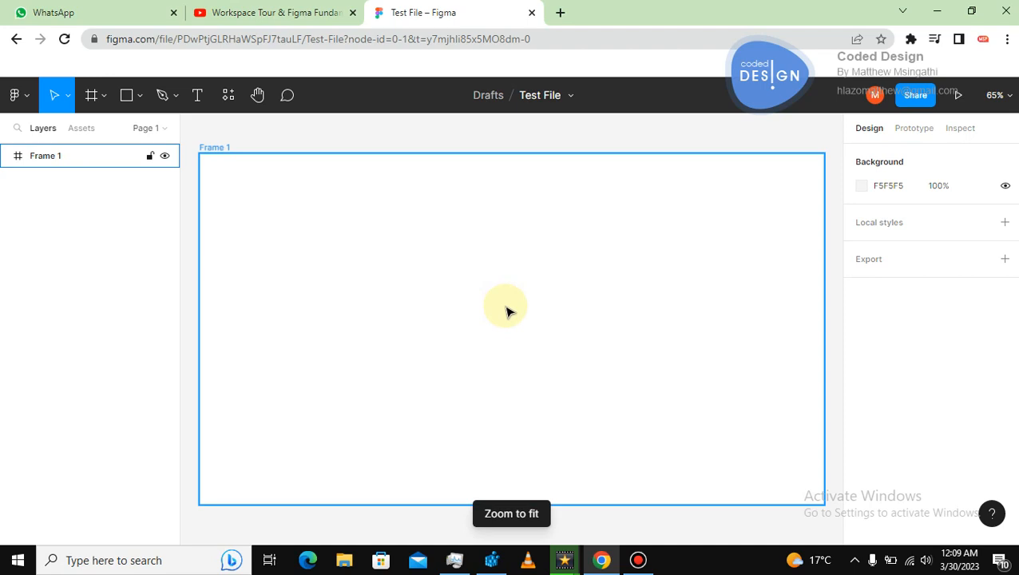
# Draw a rectangle about 289 × 224 inside the frame with the Rectangle tool.
pyautogui.click(782, 141)
pyautogui.click(617, 253)
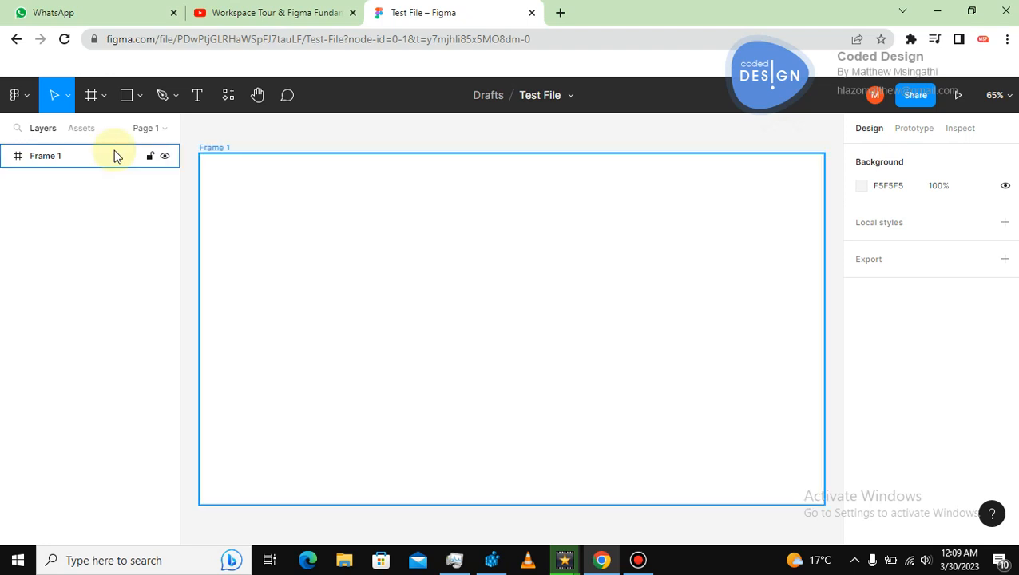
pyautogui.click(137, 96)
pyautogui.click(99, 130)
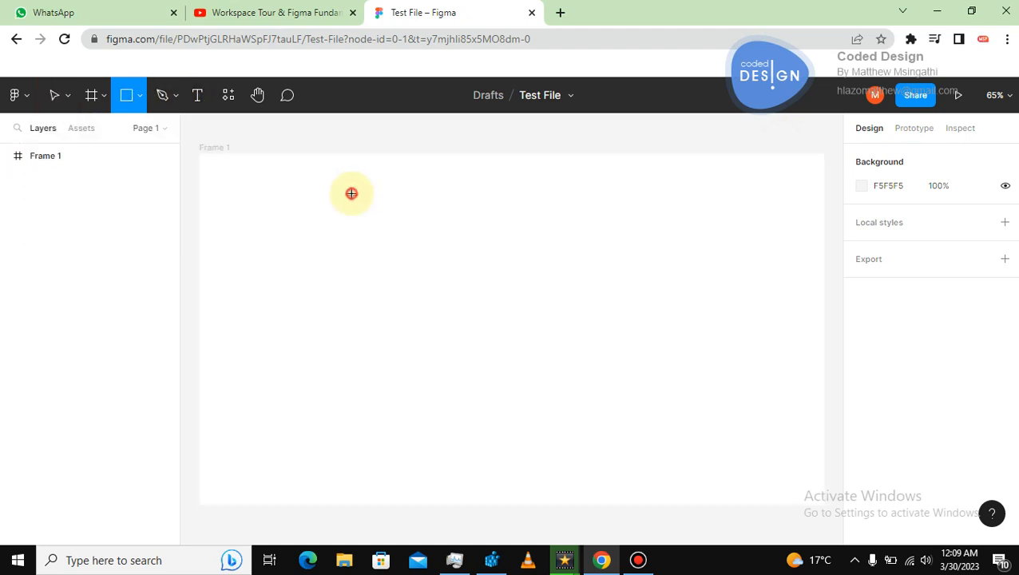
pyautogui.moveTo(351, 193); pyautogui.dragTo(493, 302)
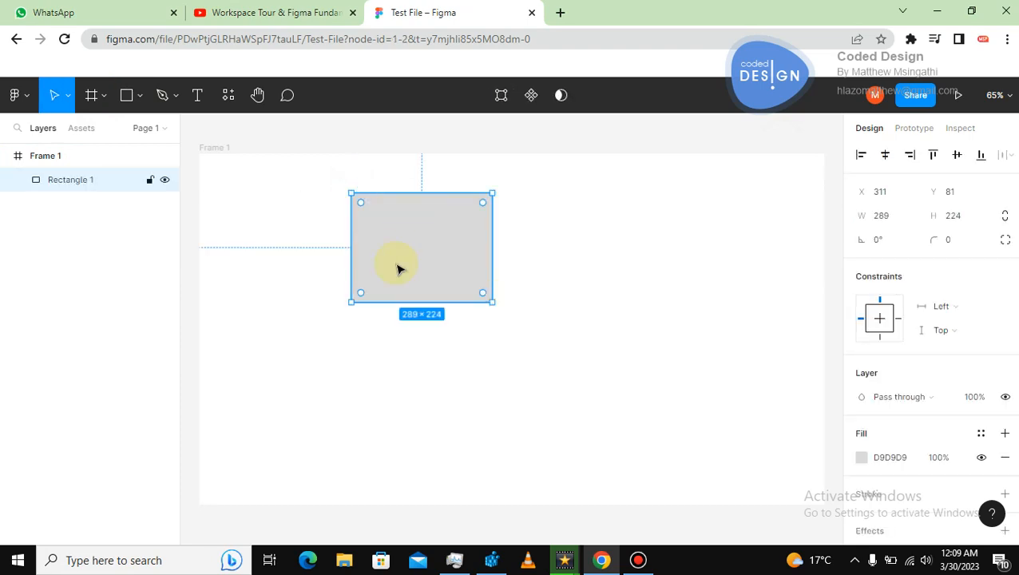
# Move the rectangle to a new position within the frame.
pyautogui.click(323, 230)
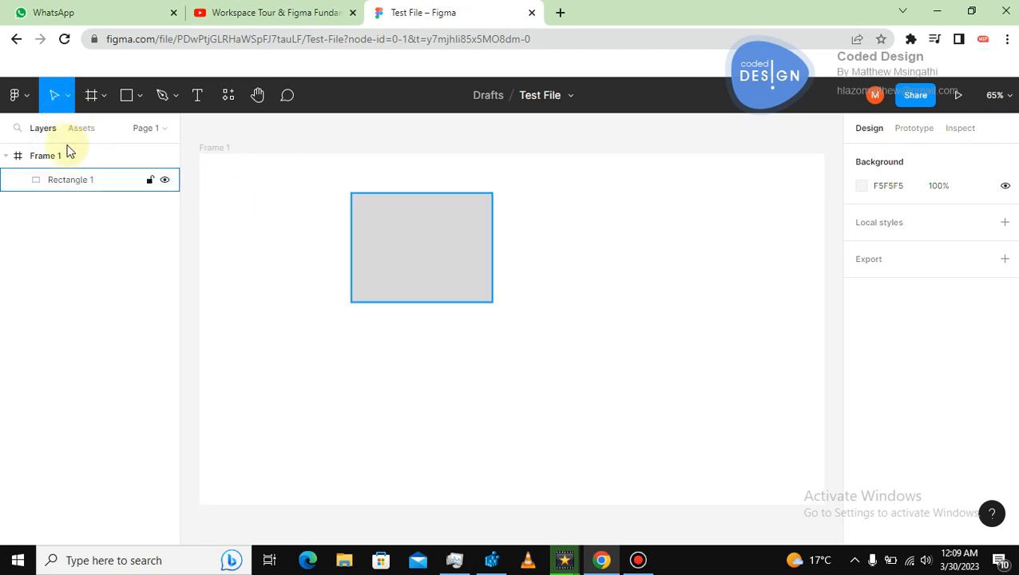
pyautogui.click(411, 239)
pyautogui.moveTo(411, 239); pyautogui.dragTo(643, 276)
pyautogui.moveTo(492, 268); pyautogui.dragTo(418, 291)
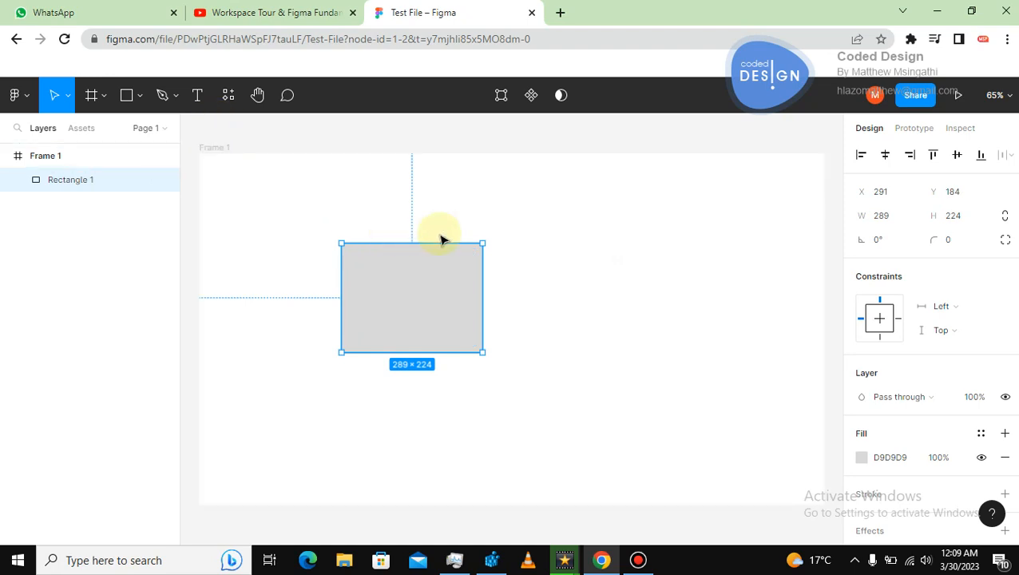
# Scale the rectangle proportionally with the Scale tool to about 375 × 291.
pyautogui.click(70, 98)
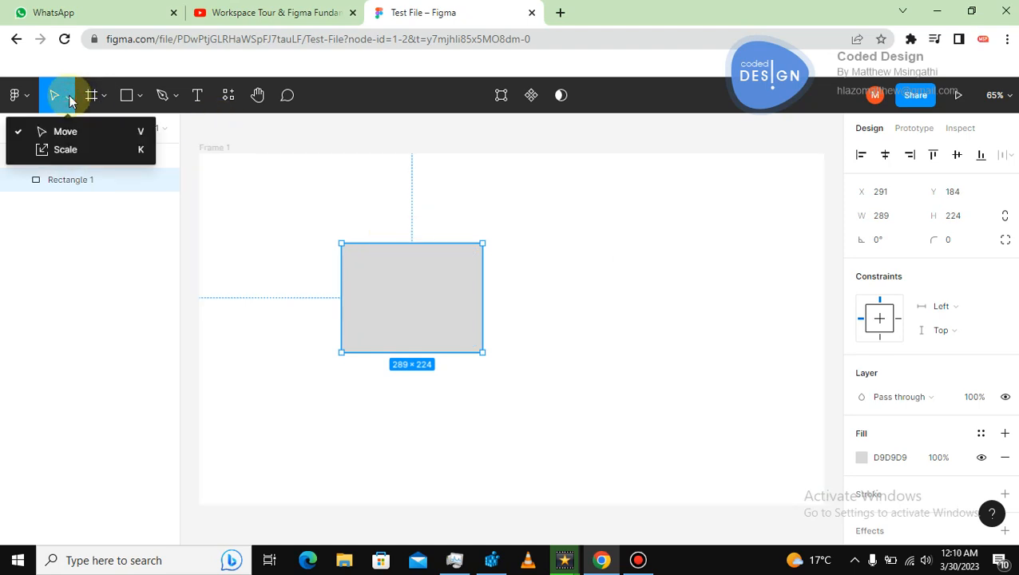
pyautogui.click(137, 156)
pyautogui.moveTo(482, 240); pyautogui.dragTo(525, 222)
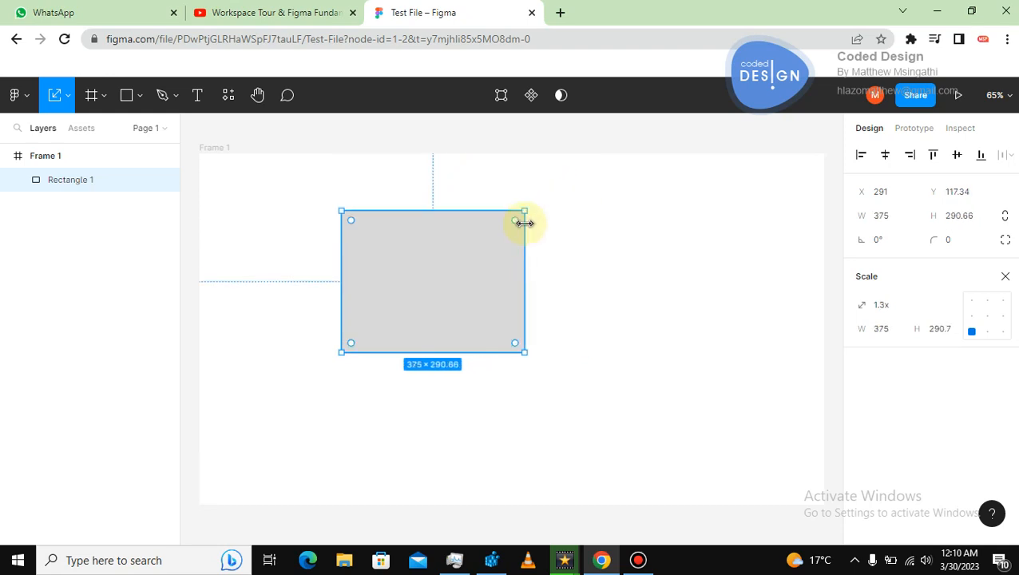
# Move the scaled rectangle to the left and delete it.
pyautogui.moveTo(464, 261); pyautogui.dragTo(414, 273)
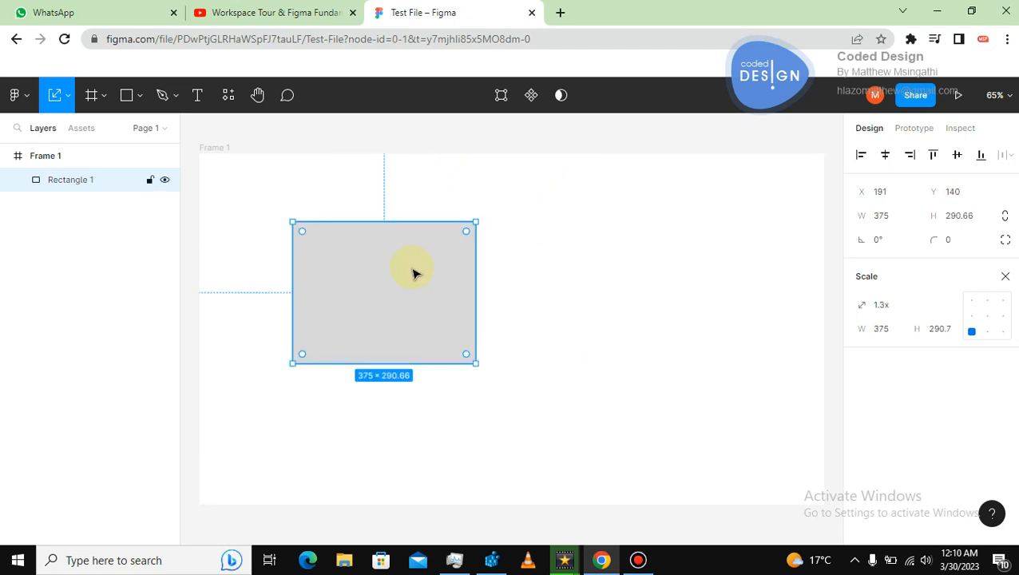
pyautogui.press('Delete')
# Add a text layer reading Testing inside the frame with the Text tool.
pyautogui.click(197, 99)
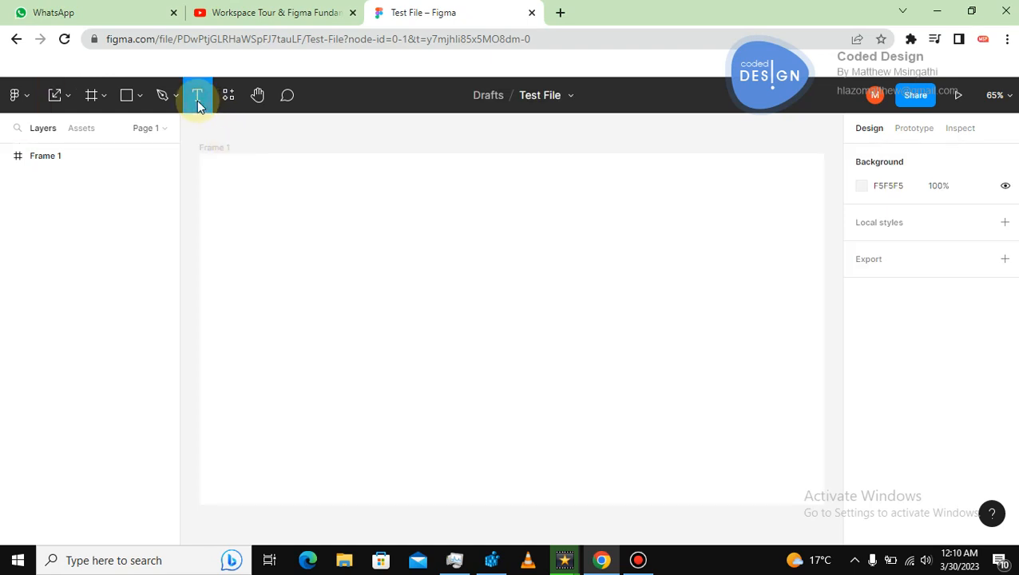
pyautogui.click(344, 253)
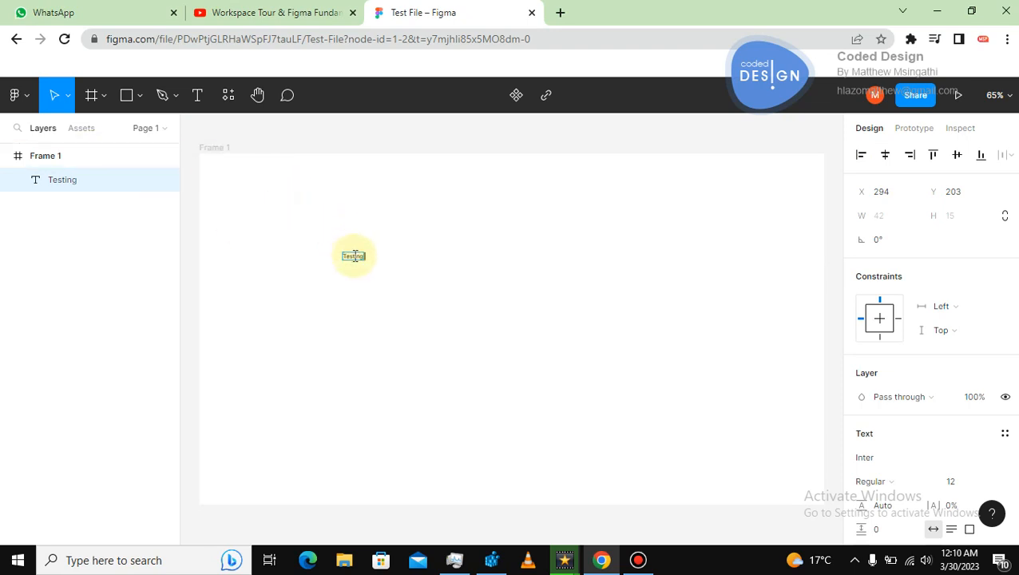
pyautogui.click(354, 256)
pyautogui.click(426, 268)
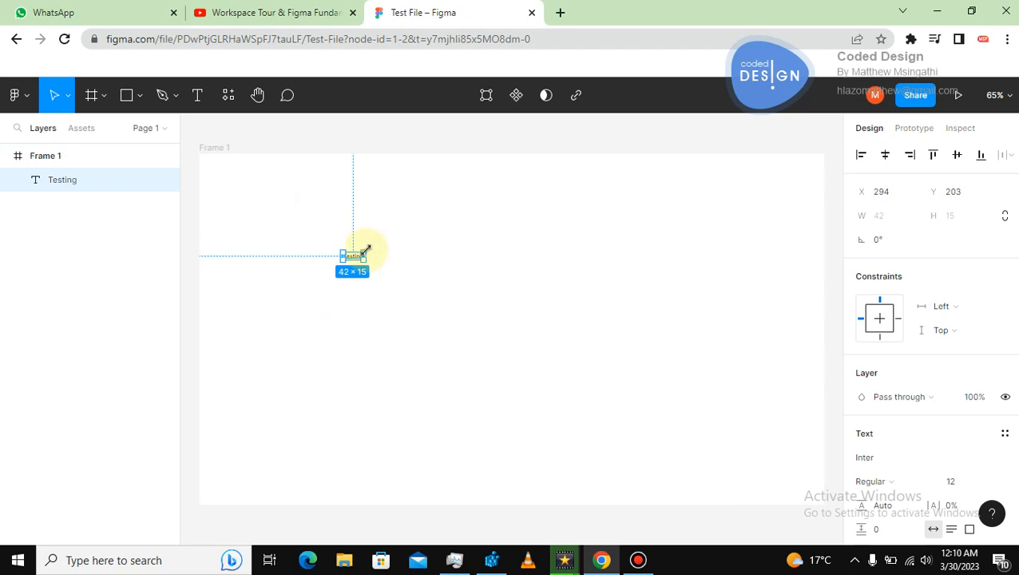
# Enlarge the Testing text box with the Move tool to about 452 × 238.
pyautogui.moveTo(366, 251); pyautogui.dragTo(511, 172)
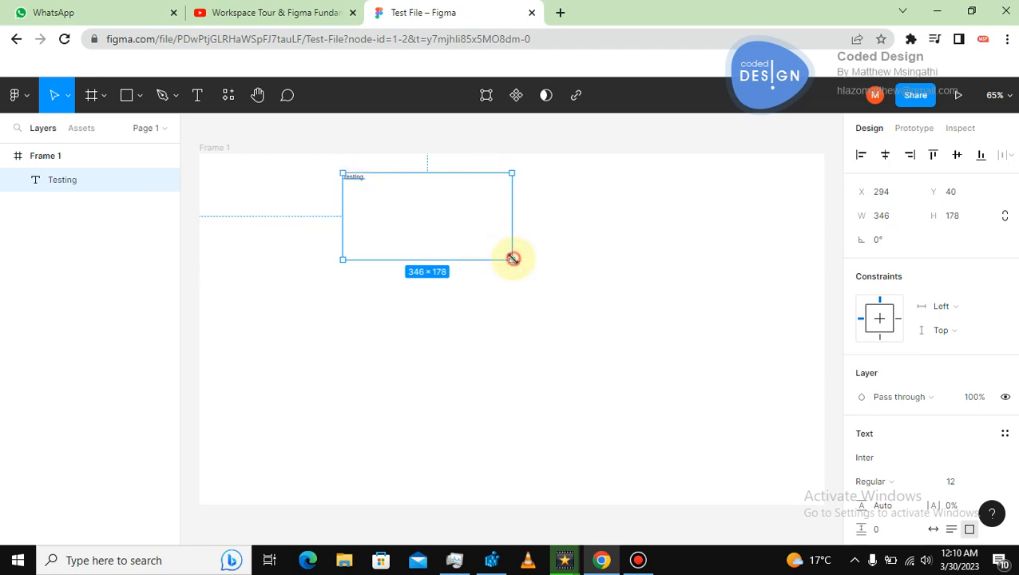
pyautogui.moveTo(512, 259); pyautogui.dragTo(563, 289)
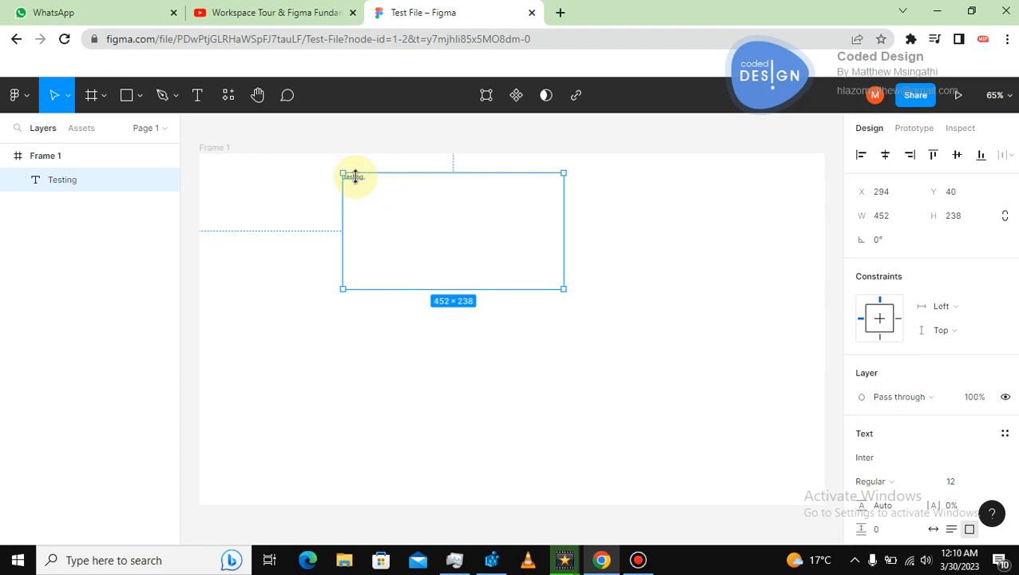
# Scale the Testing text with the Scale tool to about 944 × 497.
pyautogui.click(68, 97)
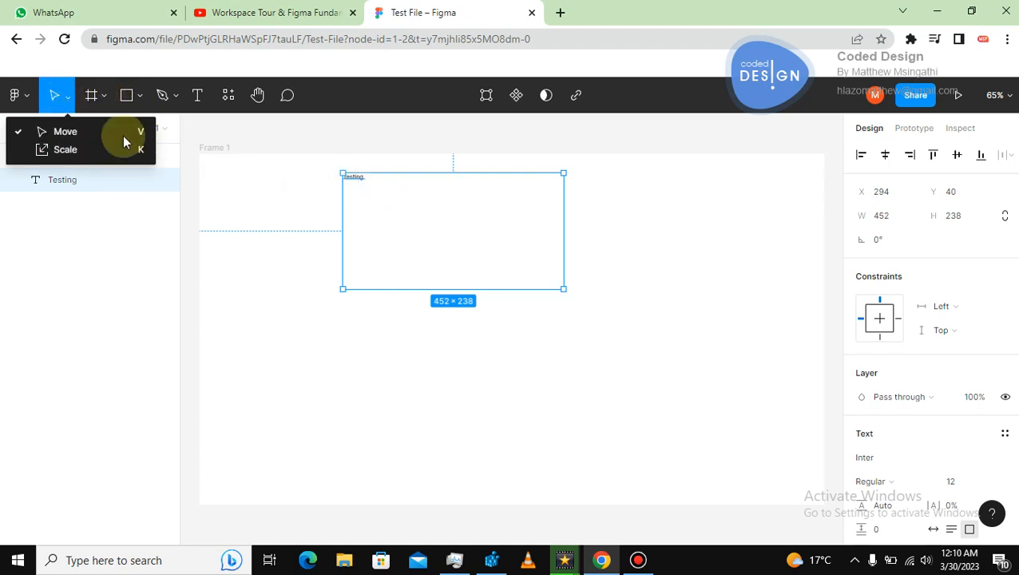
pyautogui.click(70, 150)
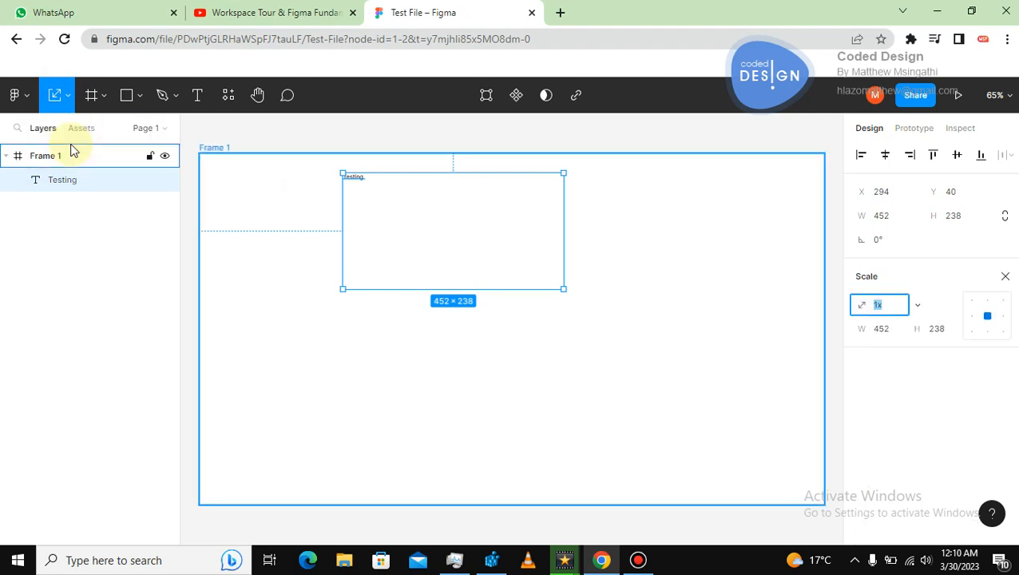
pyautogui.moveTo(562, 290); pyautogui.dragTo(744, 416)
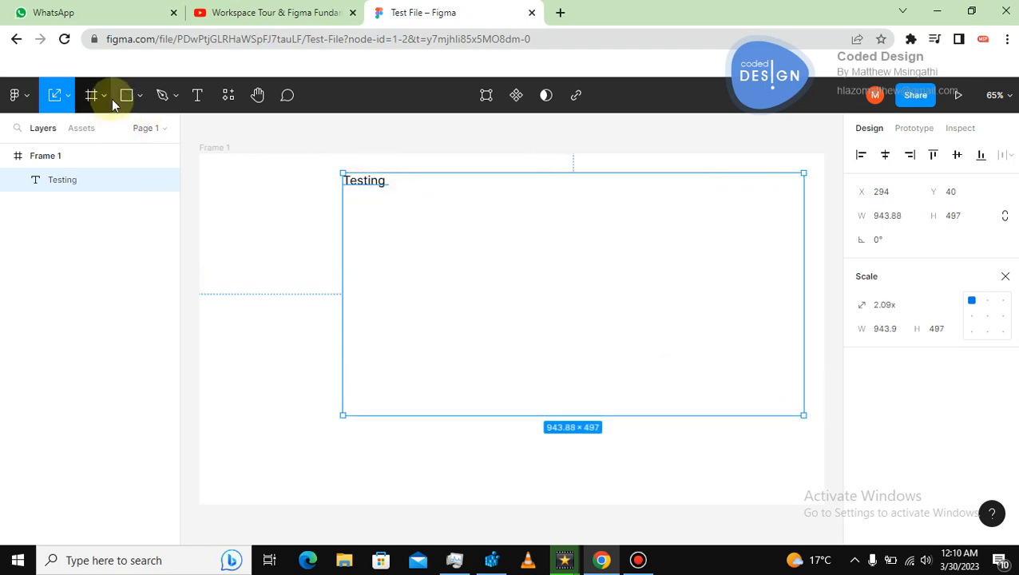
# Shrink the text box with the Move tool to about 105 × 37.
pyautogui.click(68, 94)
pyautogui.click(51, 130)
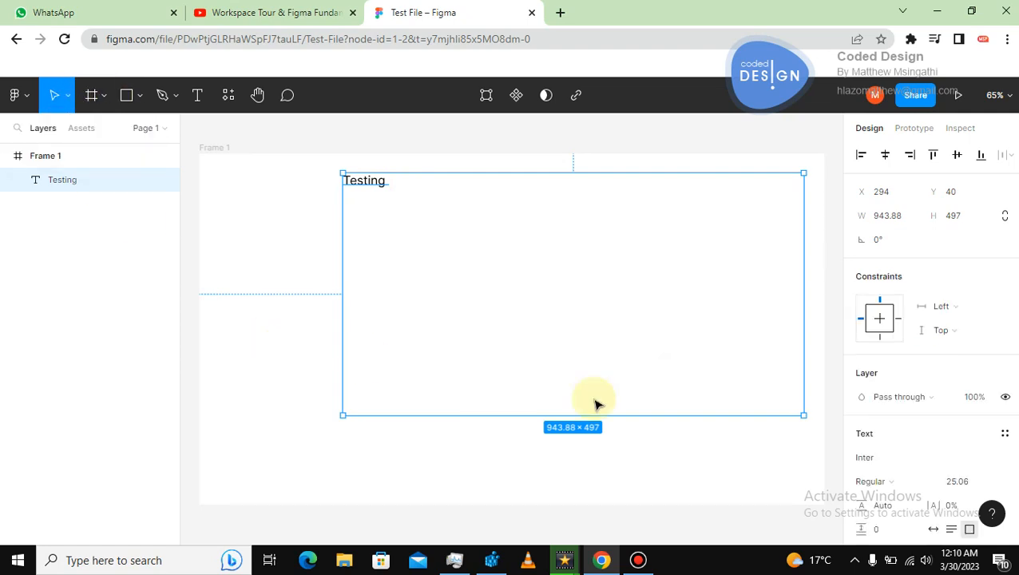
pyautogui.moveTo(802, 415); pyautogui.dragTo(395, 190)
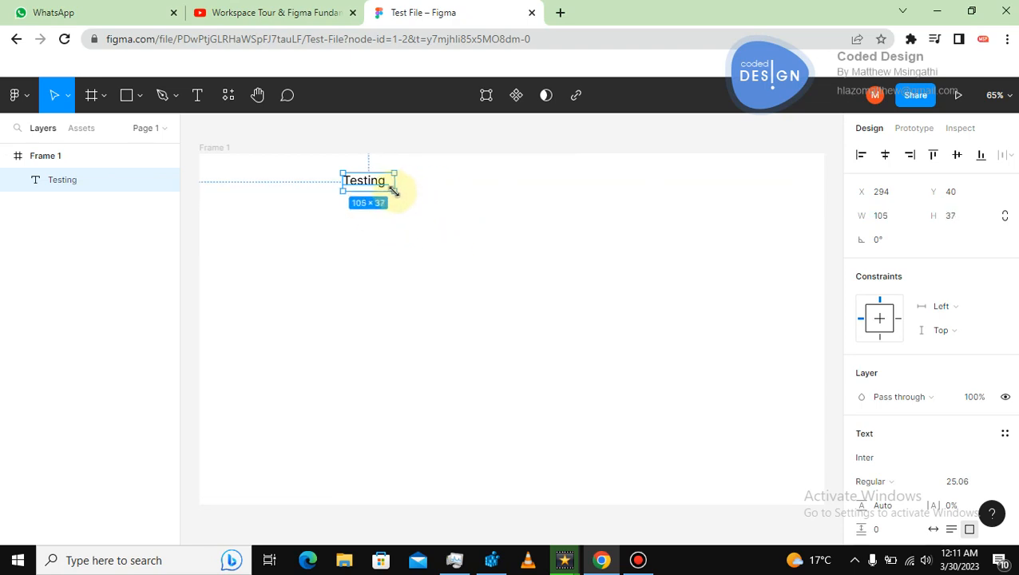
# Scale the Testing text up with the Scale tool to about 797 × 281 and reposition it.
pyautogui.click(70, 99)
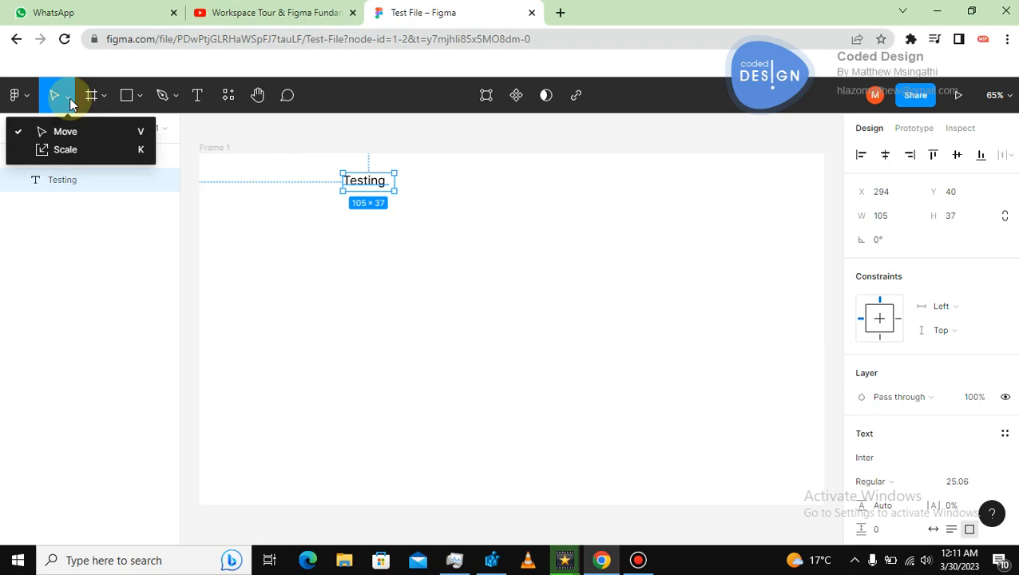
pyautogui.click(57, 151)
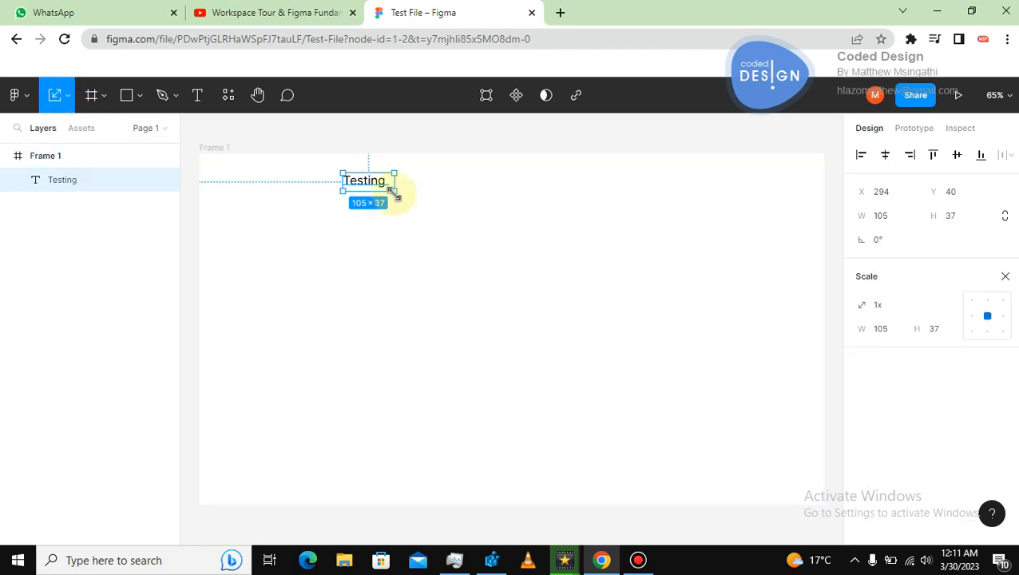
pyautogui.moveTo(395, 192); pyautogui.dragTo(732, 309)
pyautogui.moveTo(511, 220); pyautogui.dragTo(474, 262)
pyautogui.click(527, 195)
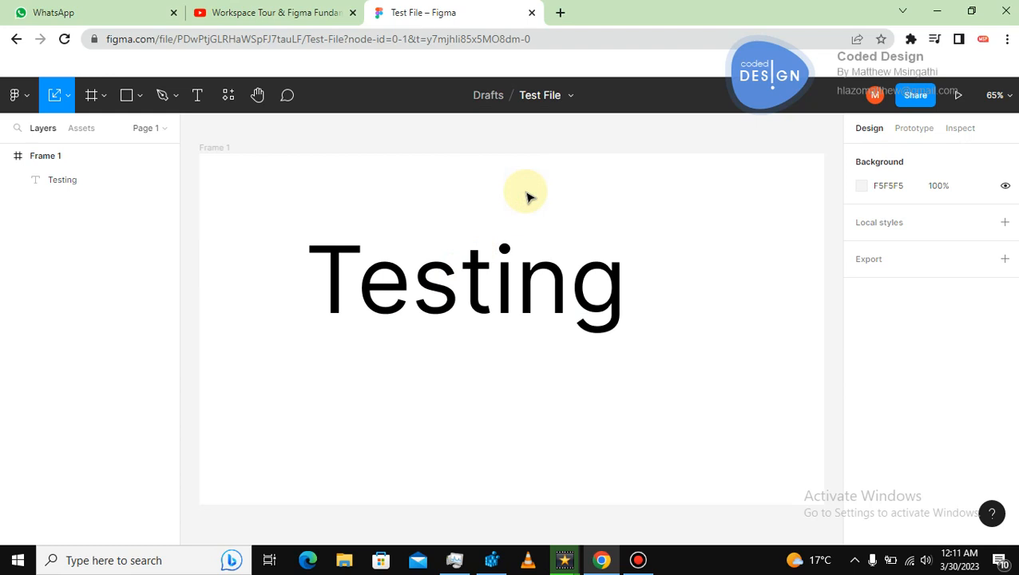
# Resize the text box with the Move tool to about 721 × 270.
pyautogui.click(479, 277)
pyautogui.press('v')
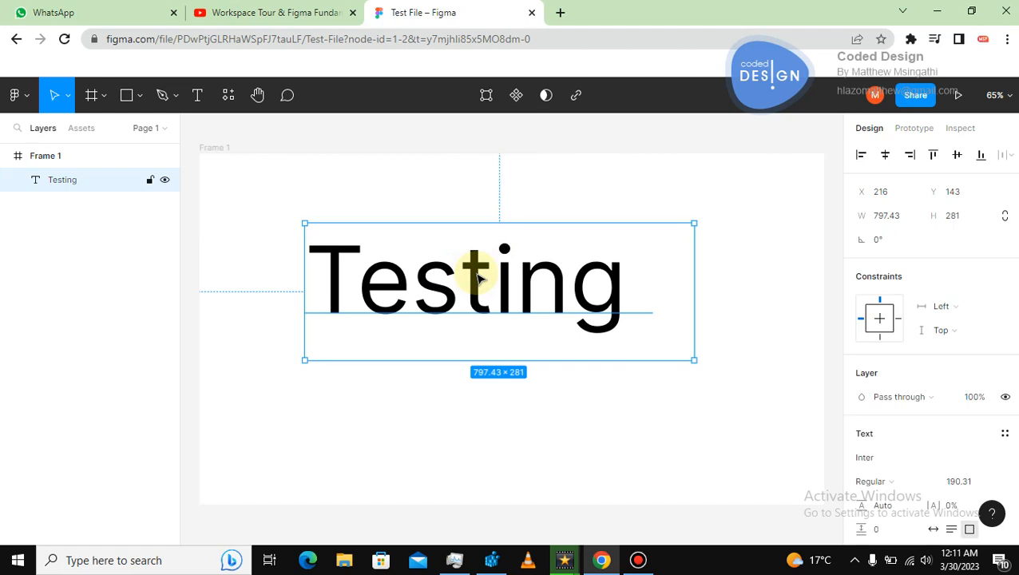
pyautogui.moveTo(711, 392); pyautogui.dragTo(639, 344)
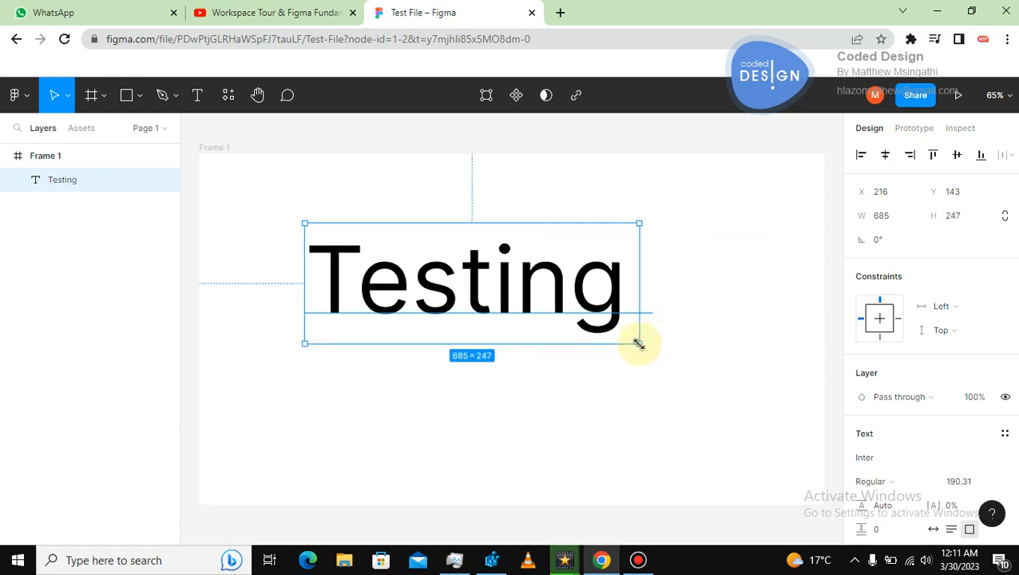
pyautogui.moveTo(639, 343)
pyautogui.mouseDown()
pyautogui.moveTo(716, 400)
pyautogui.moveTo(656, 354)
pyautogui.mouseUp()
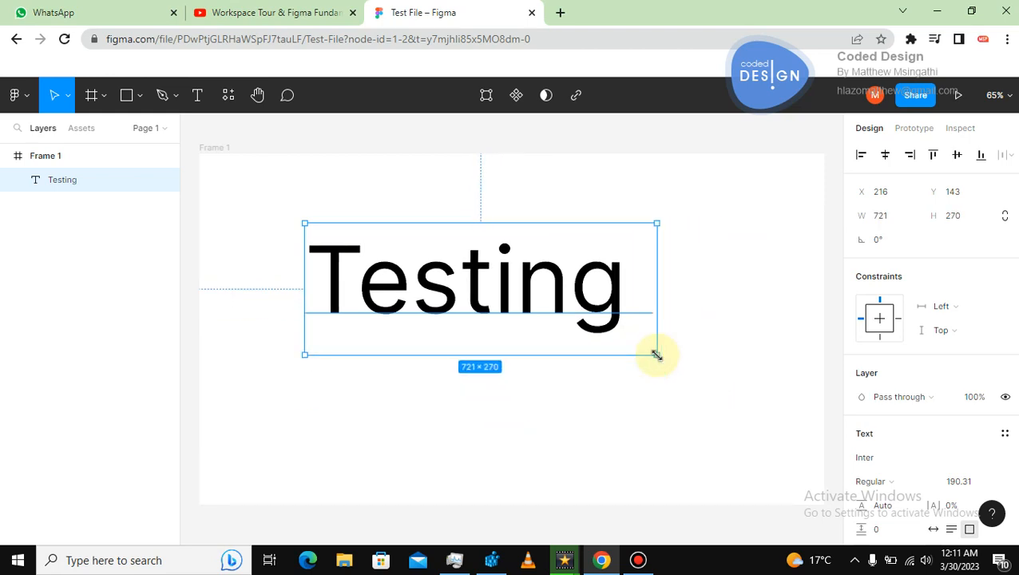
# Scale the Testing text down with the Scale tool to about 585 × 219.
pyautogui.press('k')
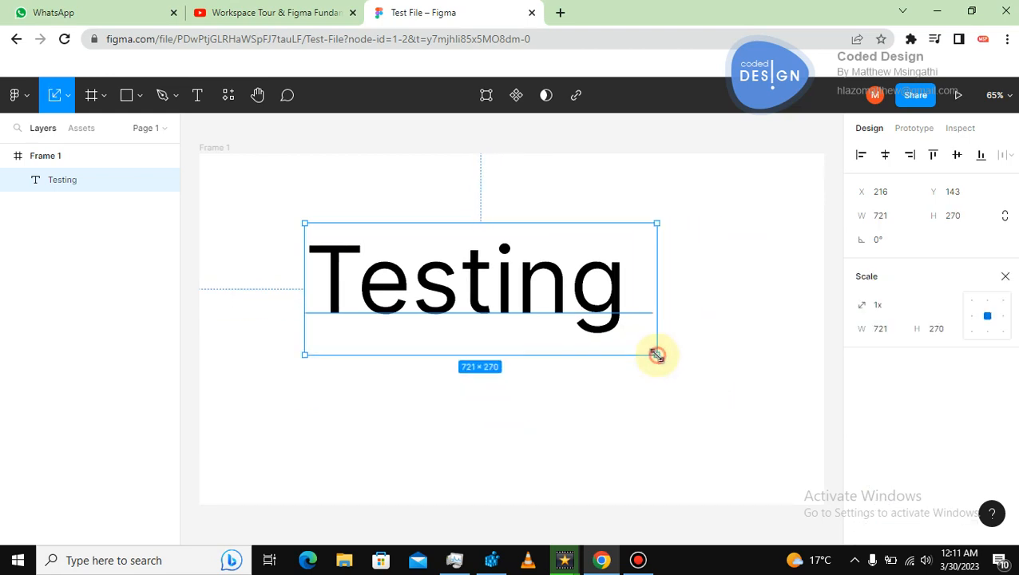
pyautogui.moveTo(656, 355); pyautogui.dragTo(590, 330)
pyautogui.click(653, 234)
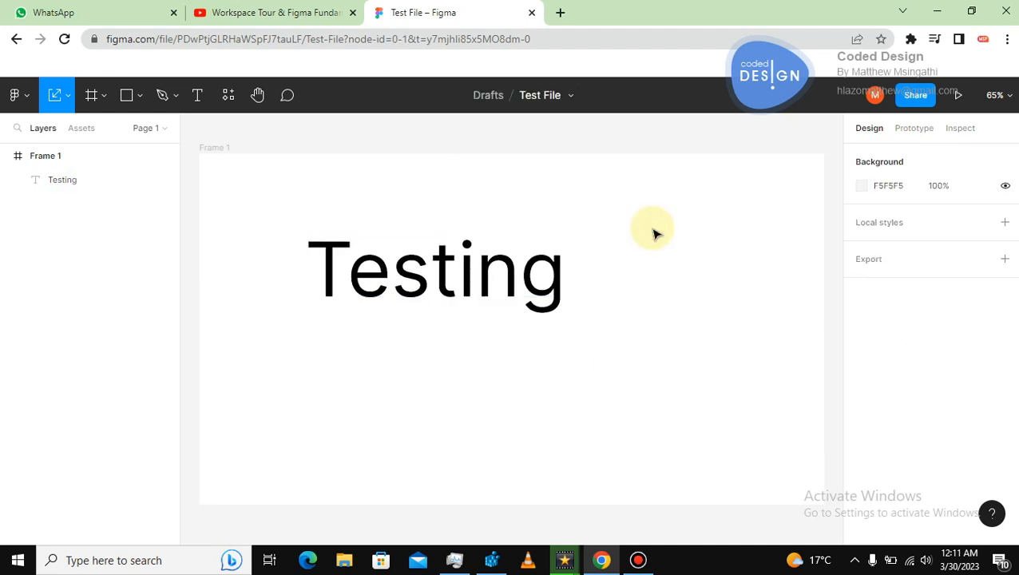
pyautogui.click(559, 289)
# Resize the text box with the Move tool to about 651 × 241.
pyautogui.press('v')
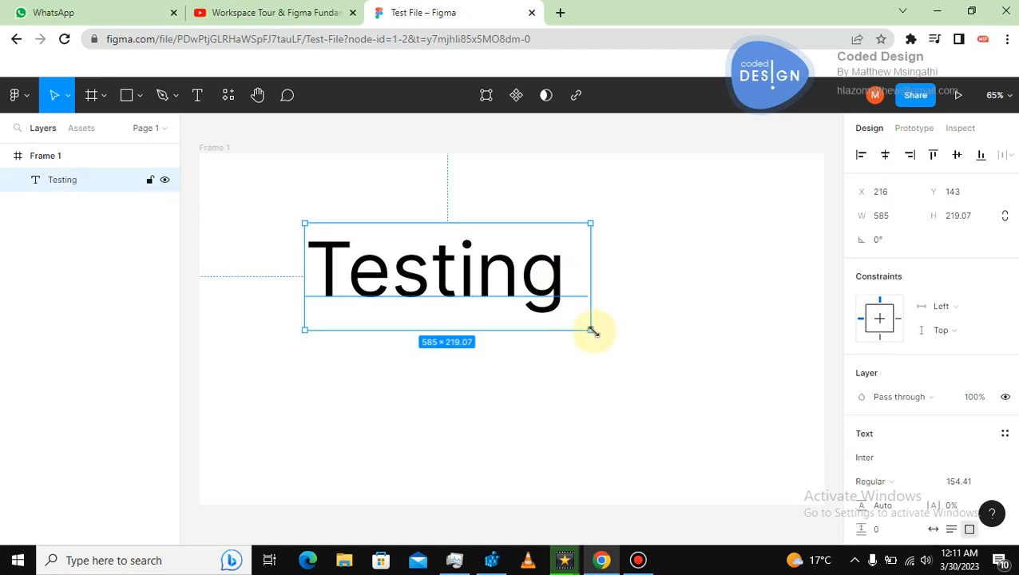
pyautogui.moveTo(589, 330); pyautogui.dragTo(677, 370)
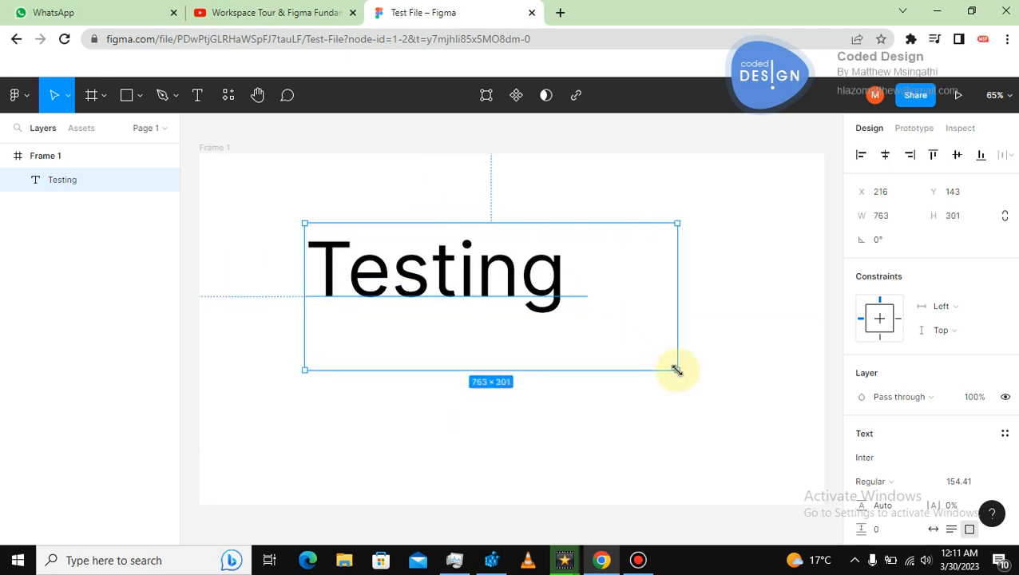
pyautogui.moveTo(676, 370); pyautogui.dragTo(622, 341)
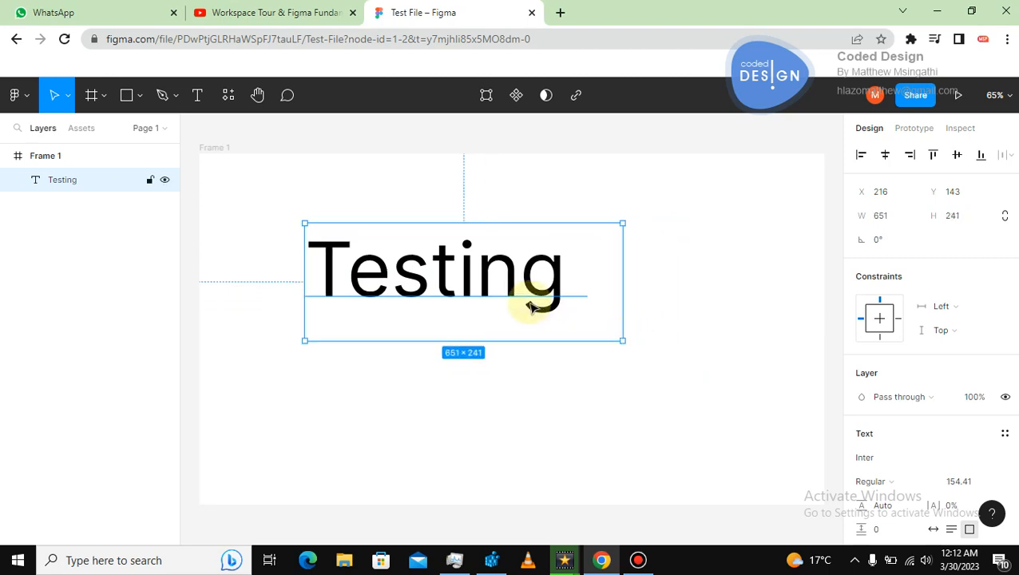
# Delete the Testing text layer from the frame.
pyautogui.click(69, 97)
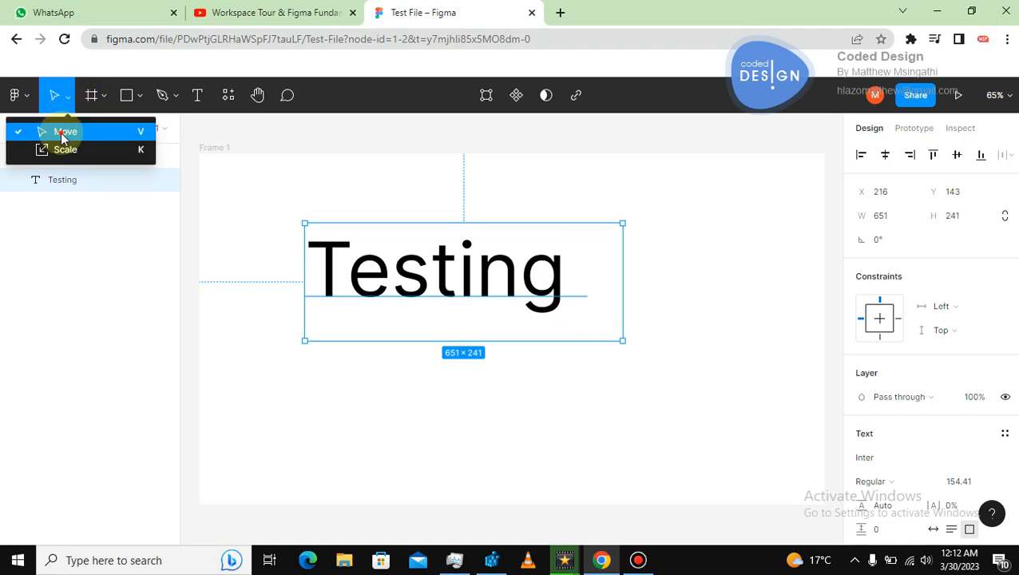
pyautogui.click(63, 134)
pyautogui.click(69, 96)
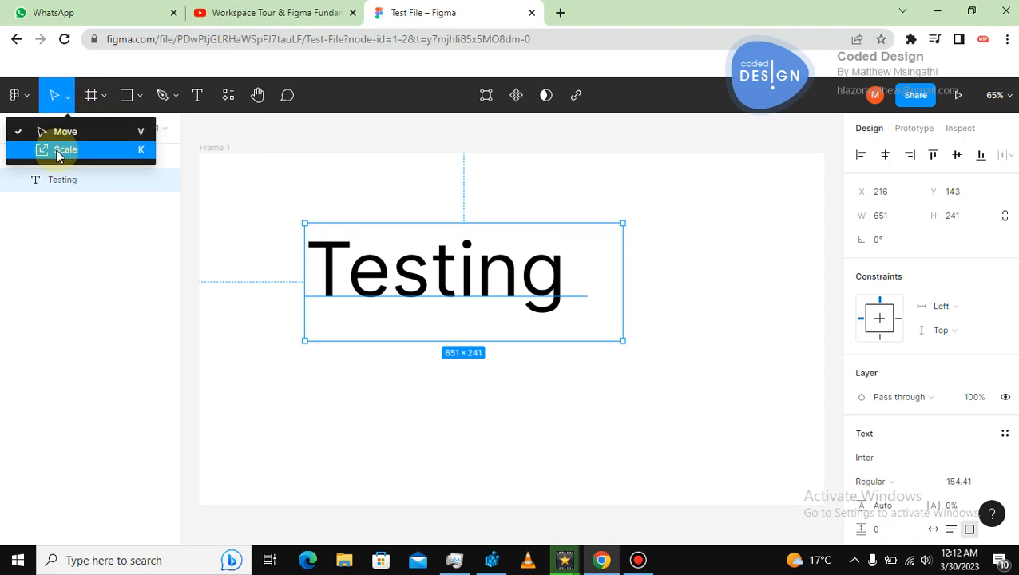
pyautogui.click(64, 134)
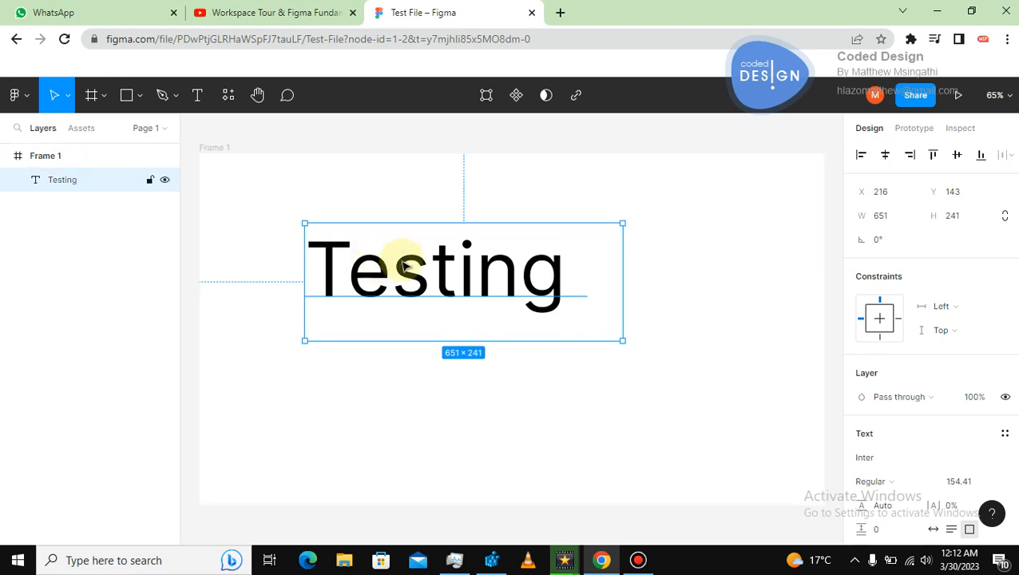
pyautogui.press('Delete')
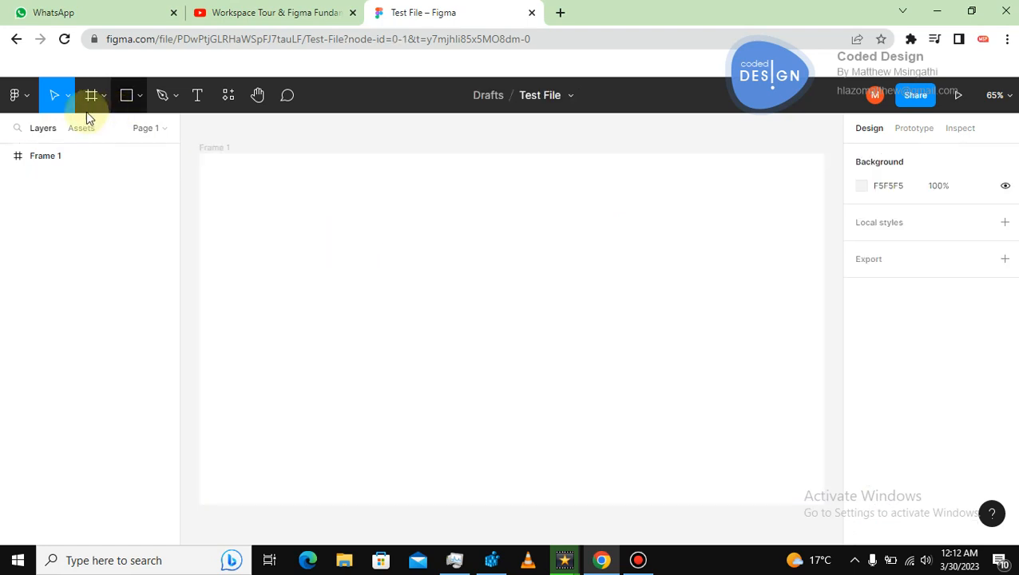
# Draw a rectangle spanning the top of the frame, about 1280 × 77.
pyautogui.click(101, 96)
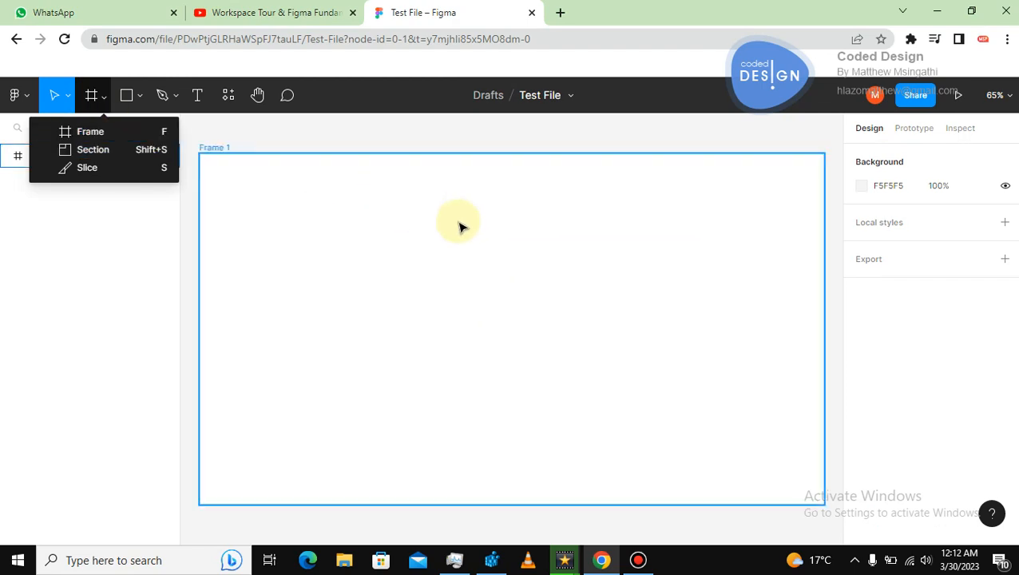
pyautogui.click(331, 136)
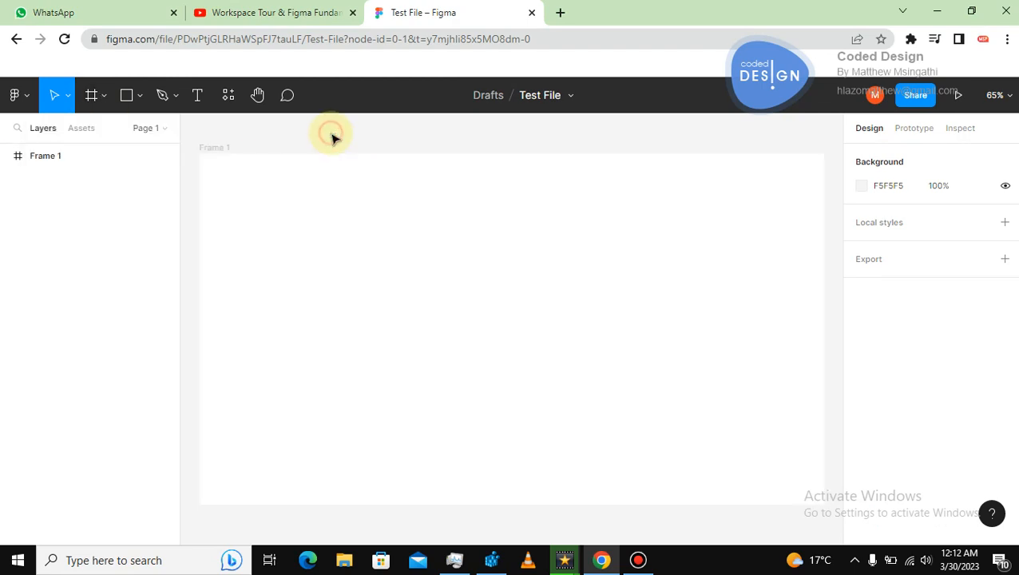
pyautogui.click(139, 95)
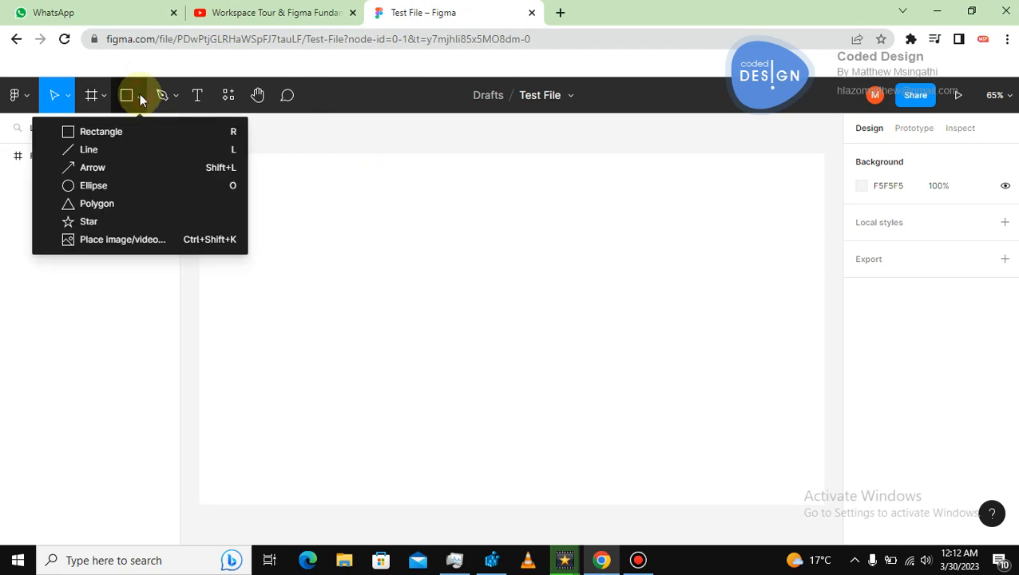
pyautogui.click(75, 130)
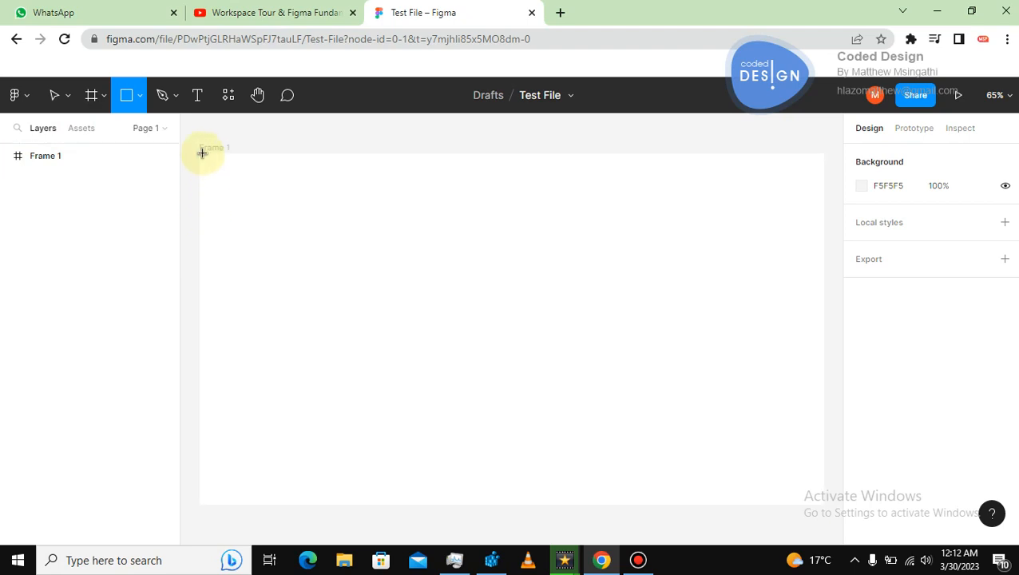
pyautogui.moveTo(199, 151); pyautogui.dragTo(823, 191)
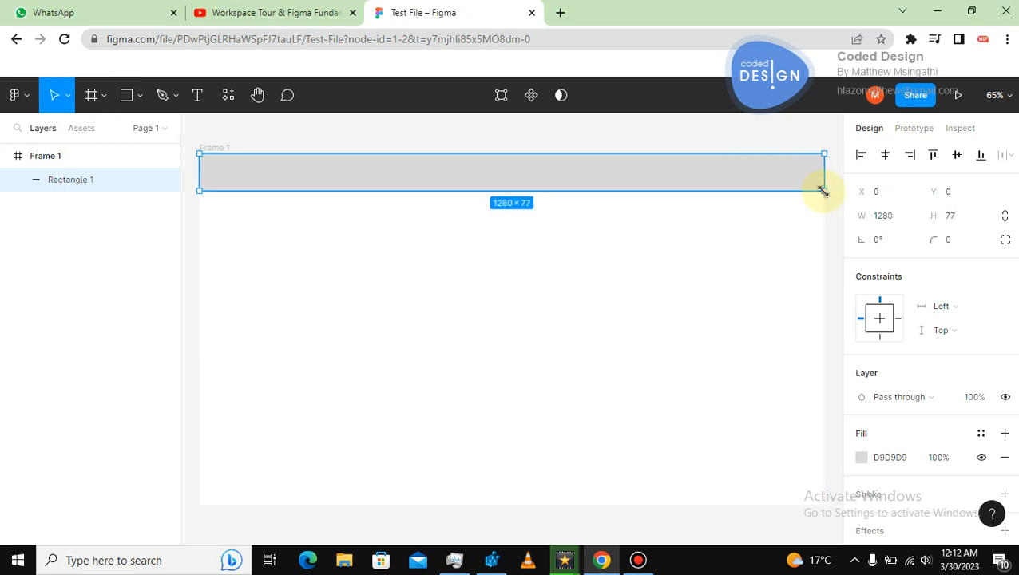
# Change the rectangle's fill colour to teal 148289.
pyautogui.click(862, 459)
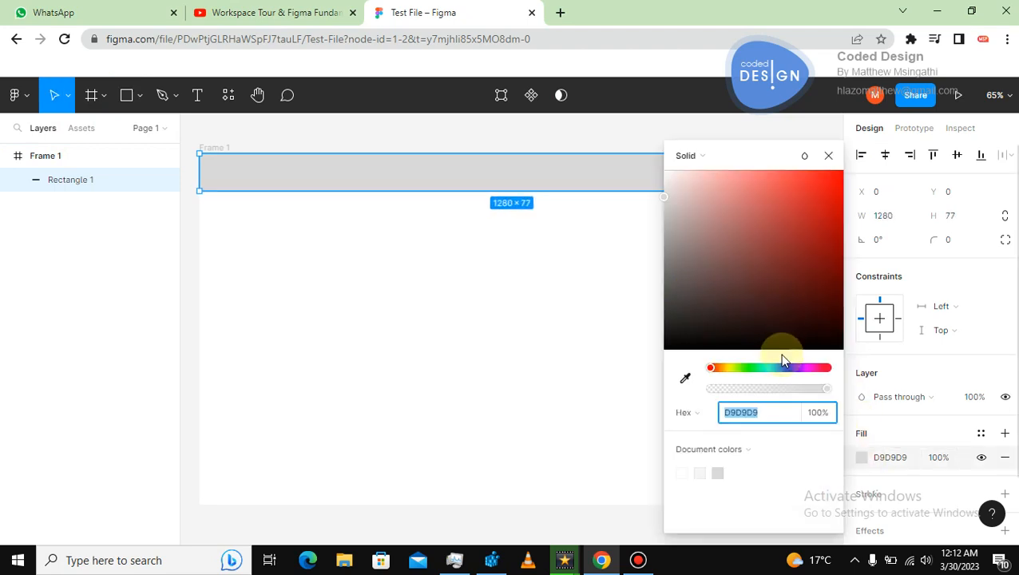
pyautogui.moveTo(784, 370); pyautogui.dragTo(770, 367)
pyautogui.click(816, 254)
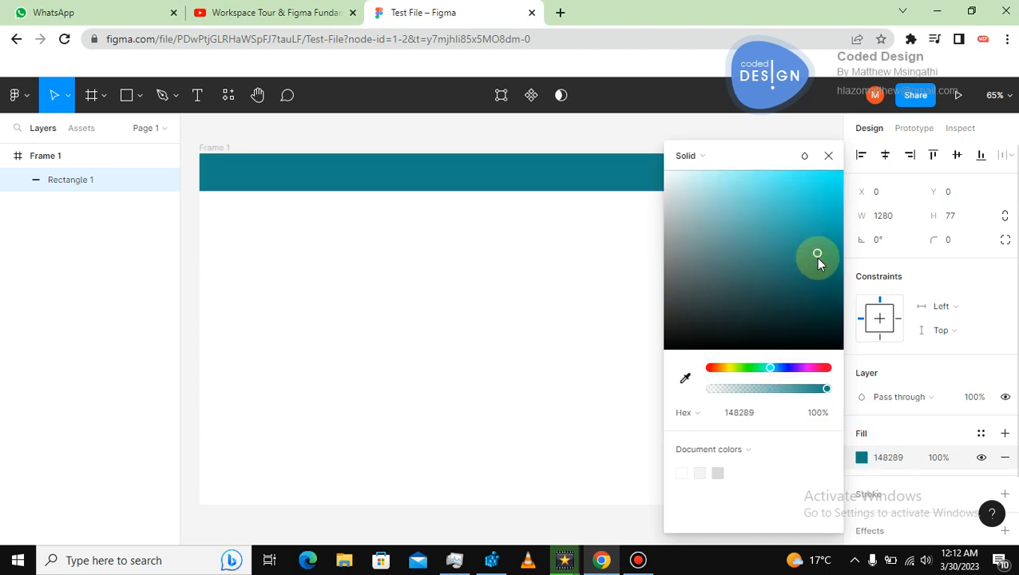
pyautogui.click(582, 337)
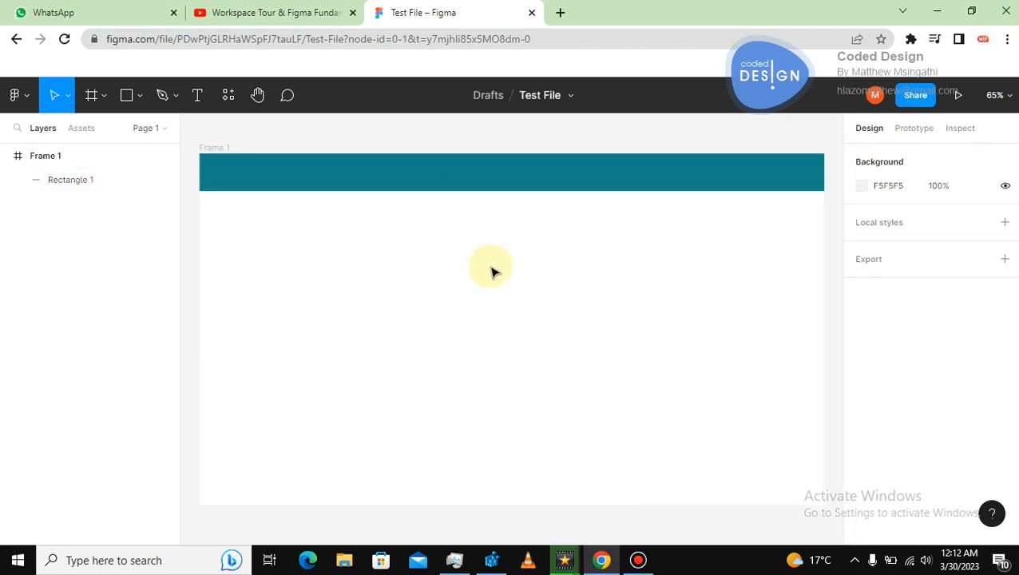
# Stretch the rectangle's bottom edge down to a height of about 239.
pyautogui.click(409, 174)
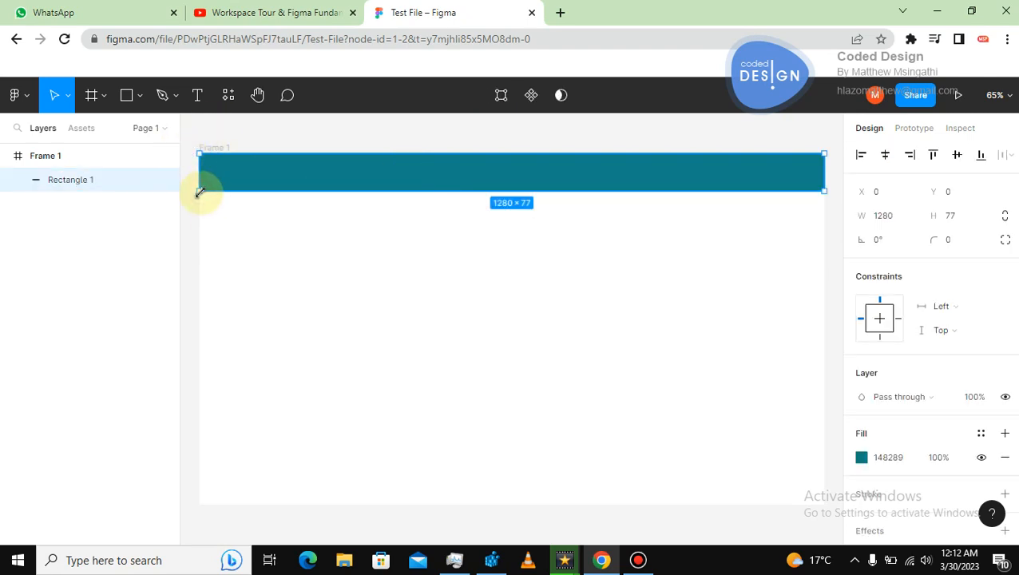
pyautogui.moveTo(200, 190); pyautogui.dragTo(198, 270)
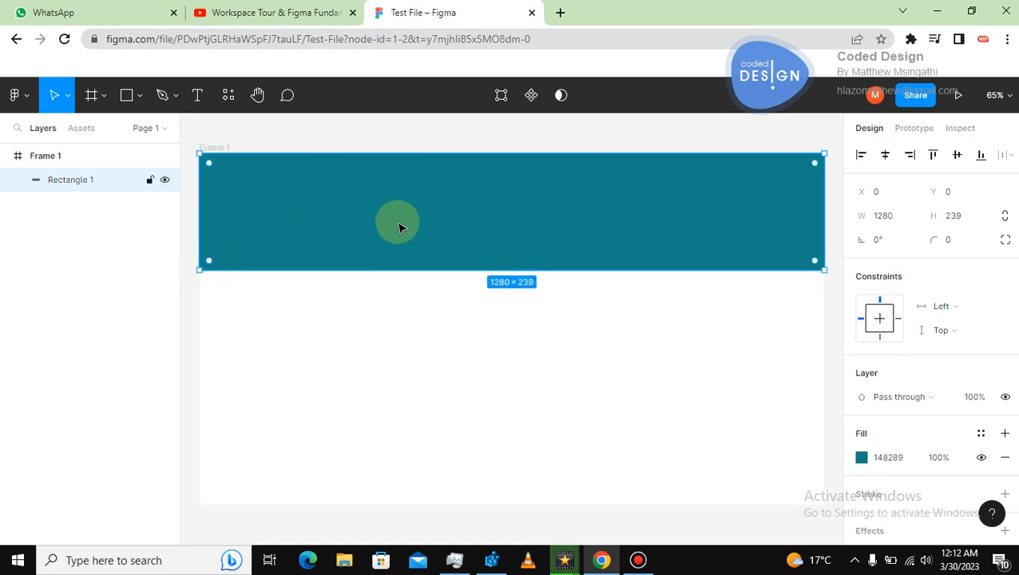
pyautogui.click(360, 343)
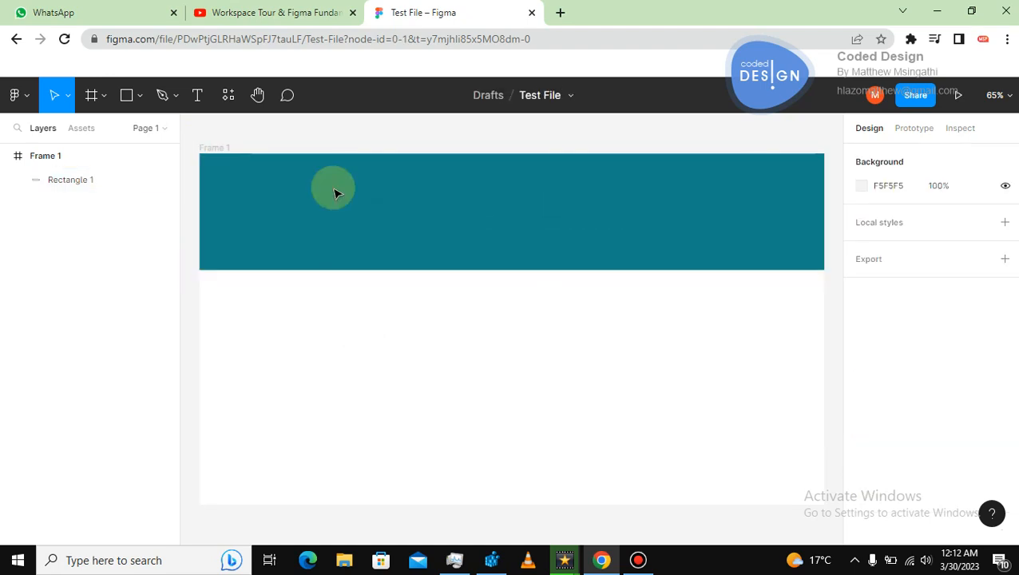
# Round the rectangle's corners to a radius of about 26 using the corner handle.
pyautogui.click(332, 188)
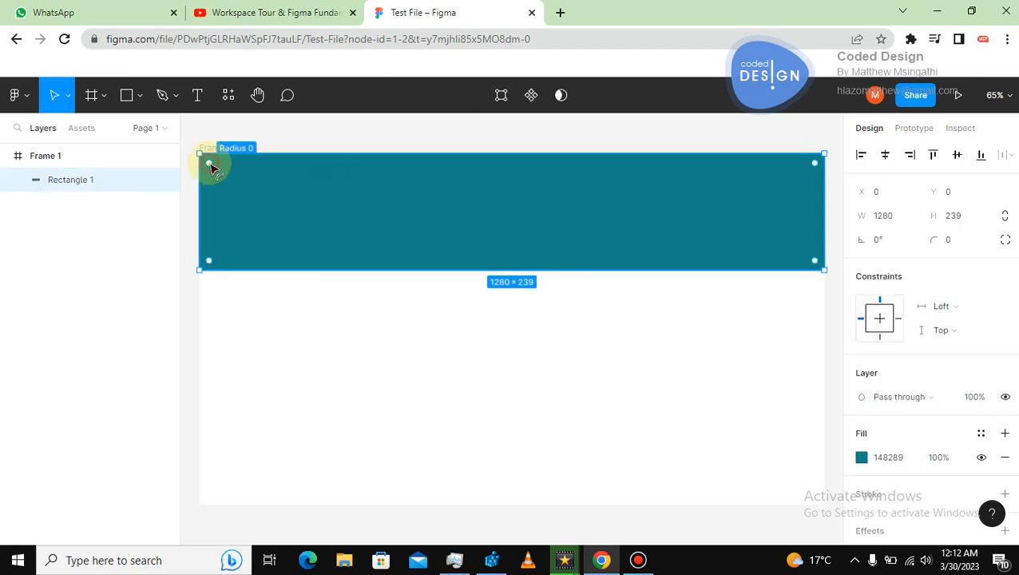
pyautogui.moveTo(211, 166)
pyautogui.mouseDown()
pyautogui.moveTo(223, 176)
pyautogui.moveTo(211, 166)
pyautogui.mouseUp()
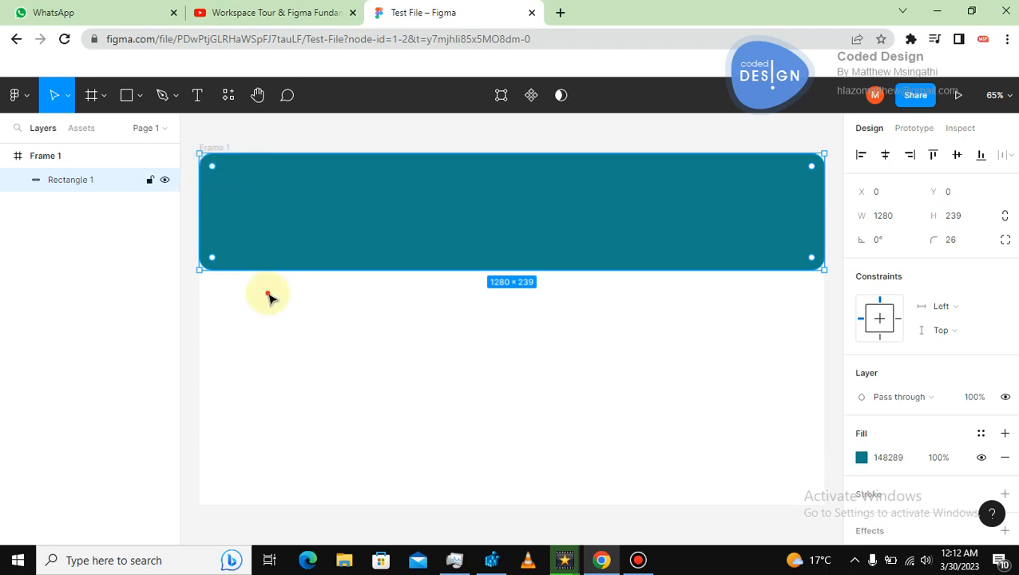
pyautogui.click(269, 298)
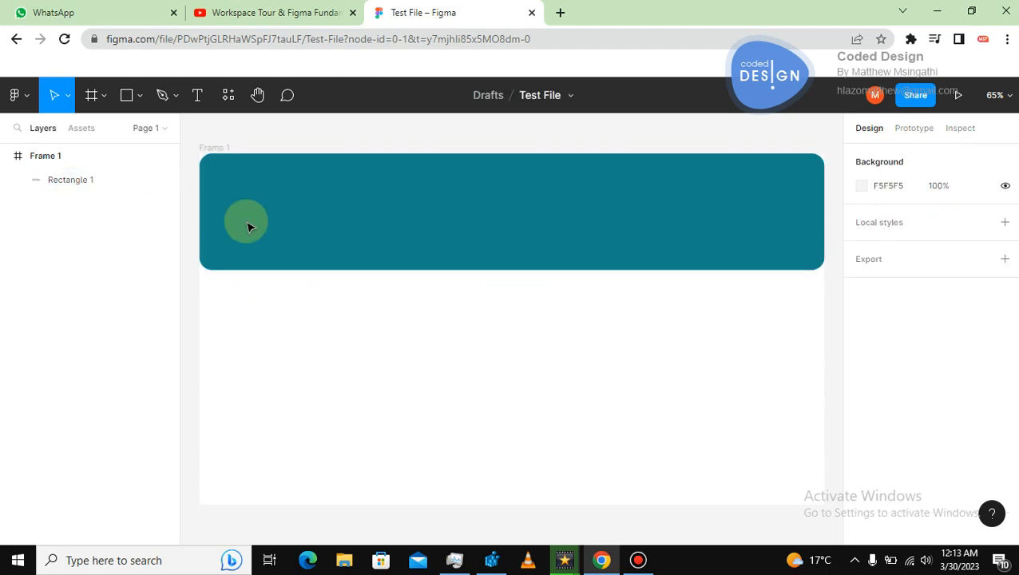
# Select the rectangle and delete it.
pyautogui.click(233, 179)
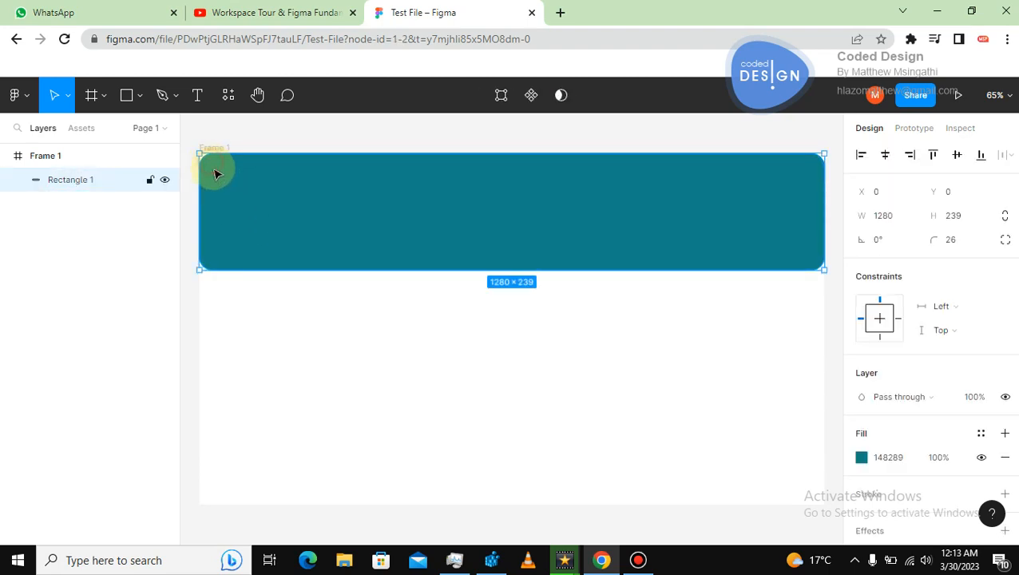
pyautogui.moveTo(216, 172); pyautogui.dragTo(235, 193)
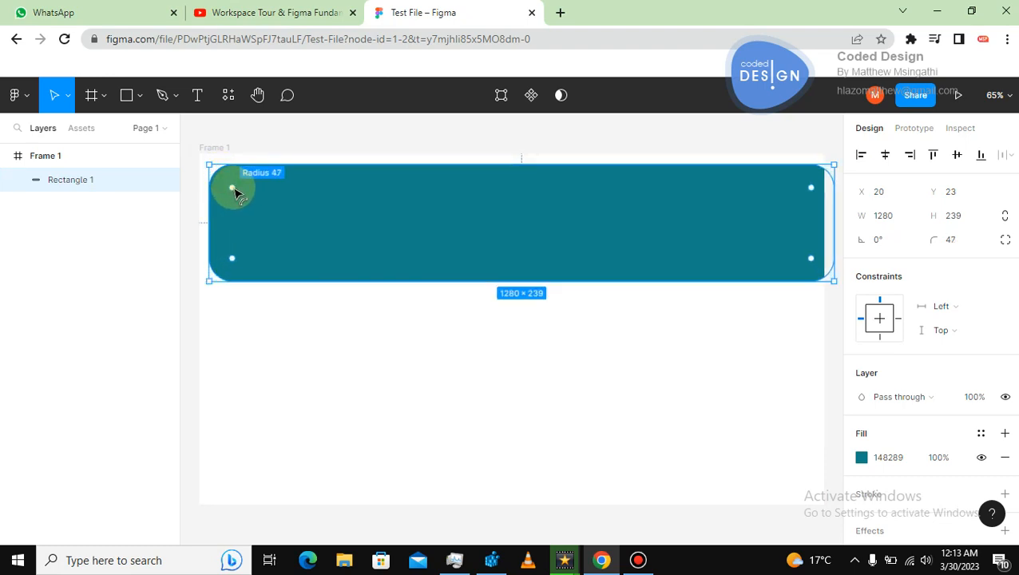
pyautogui.press('Delete')
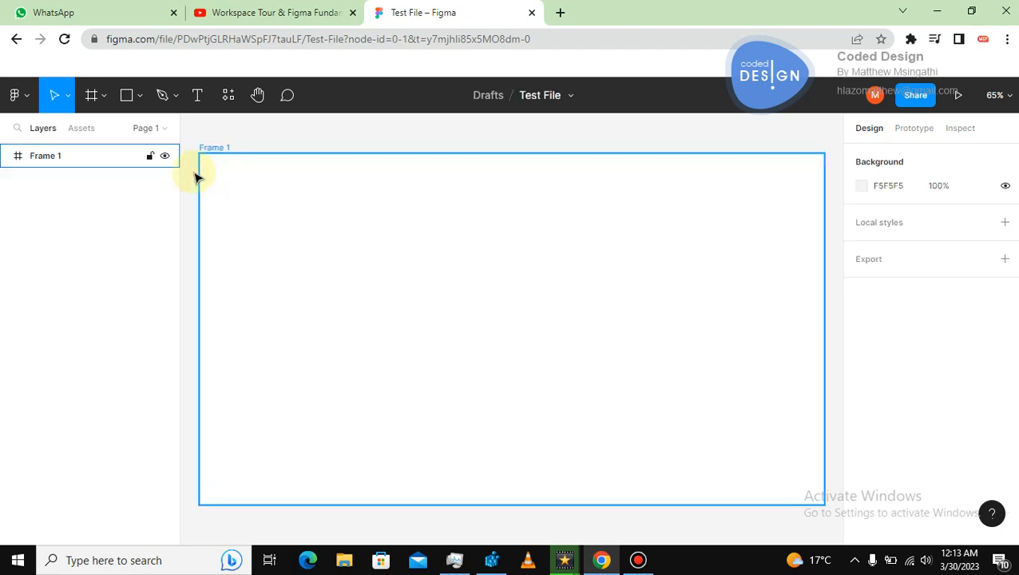
# Draw a roughly horizontal line about 255 long in the frame with the Line tool.
pyautogui.press('Escape')
pyautogui.click(139, 97)
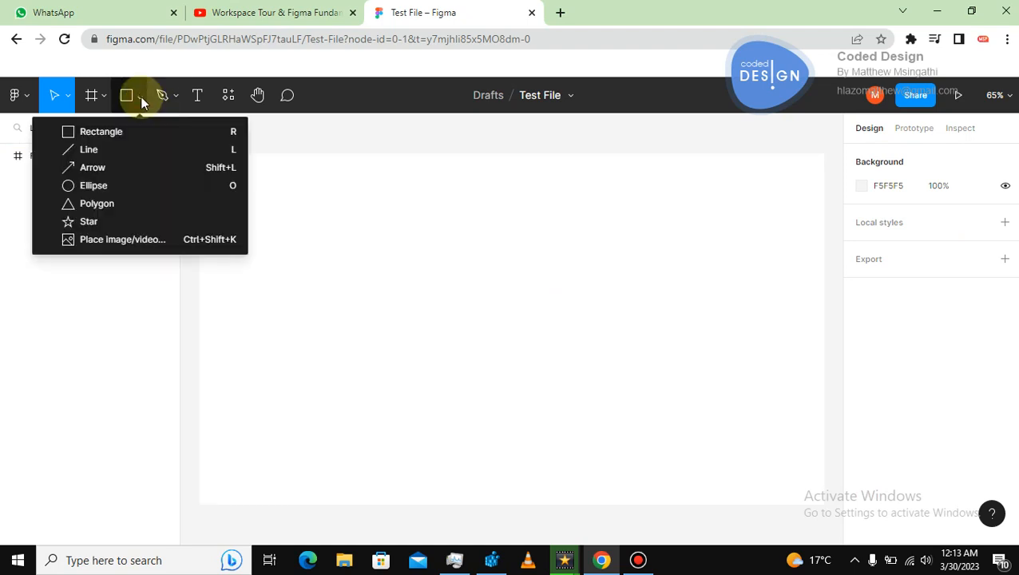
pyautogui.click(90, 151)
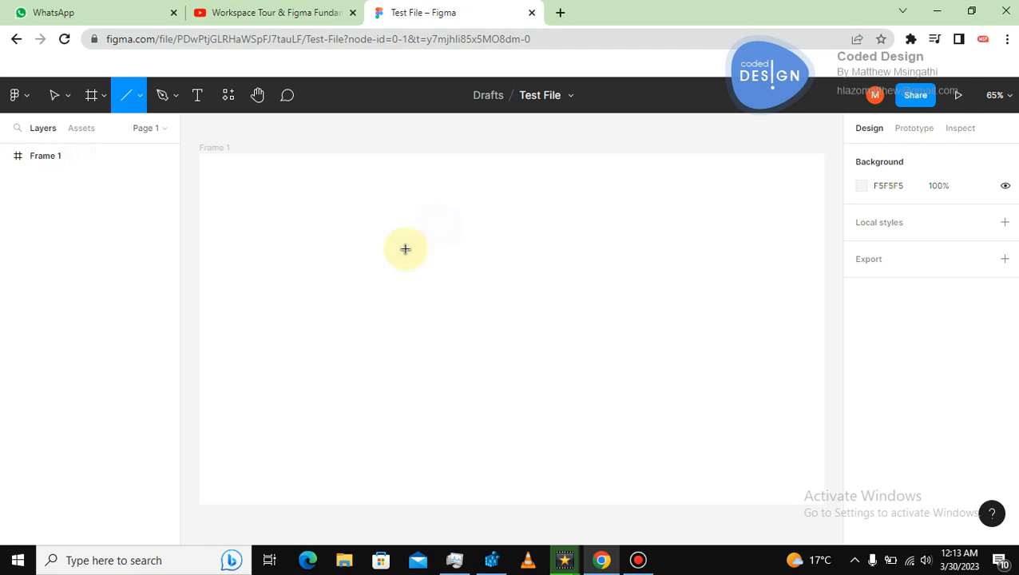
pyautogui.moveTo(387, 247); pyautogui.dragTo(512, 244)
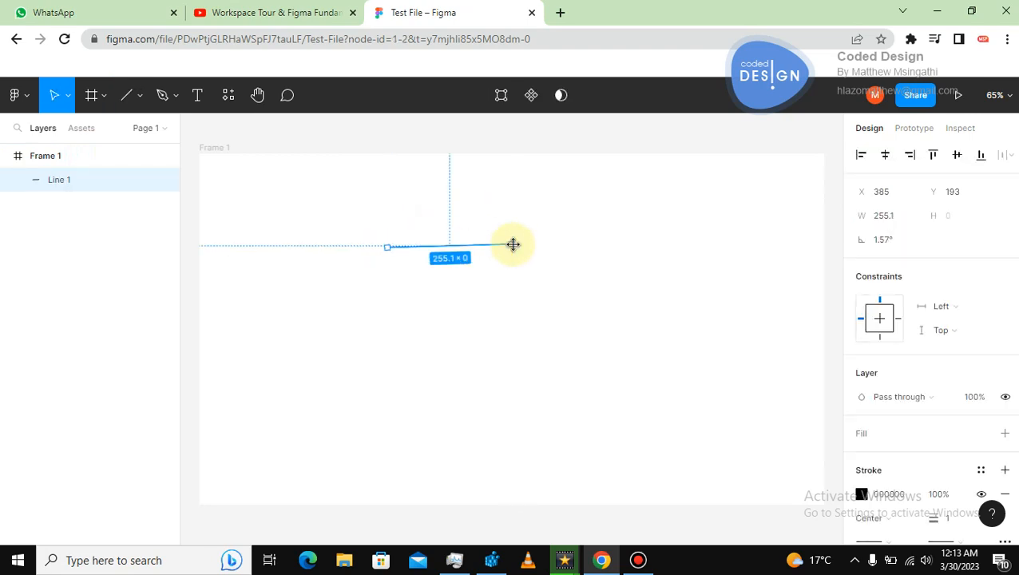
pyautogui.click(508, 344)
pyautogui.moveTo(515, 337); pyautogui.dragTo(386, 314)
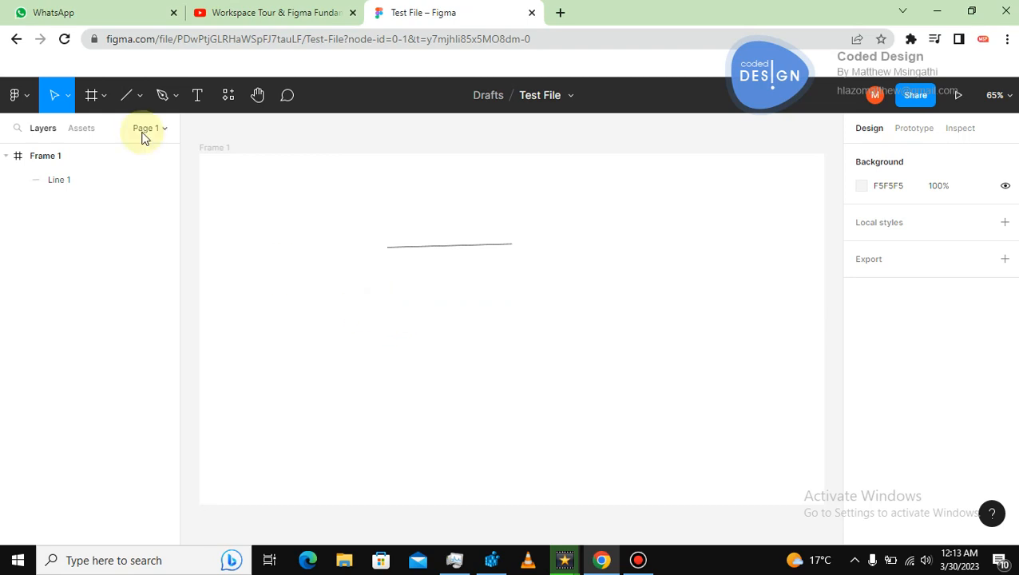
# Draw a second line below the first and extend it to about 509 long.
pyautogui.click(128, 98)
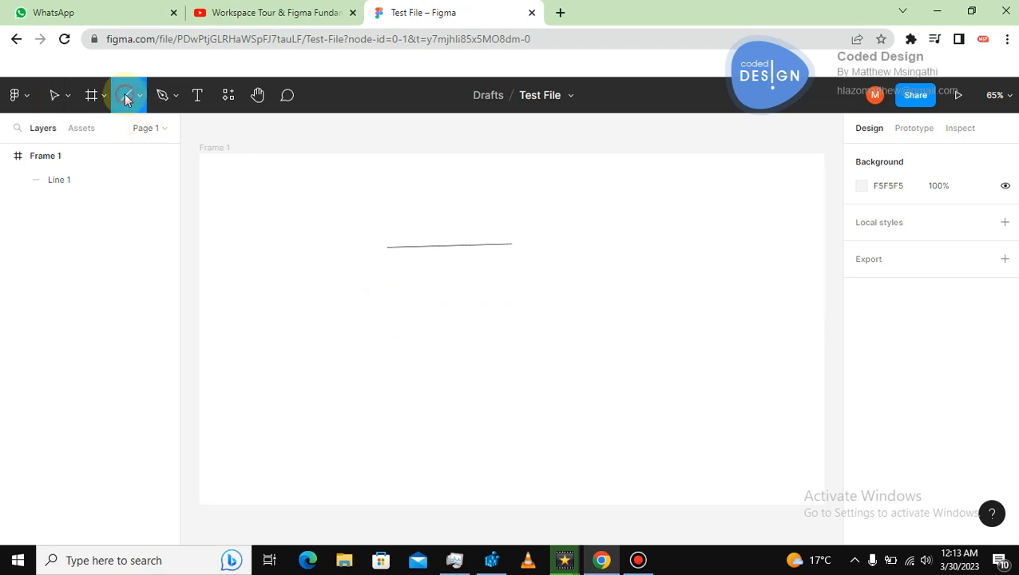
pyautogui.moveTo(367, 336); pyautogui.dragTo(454, 329)
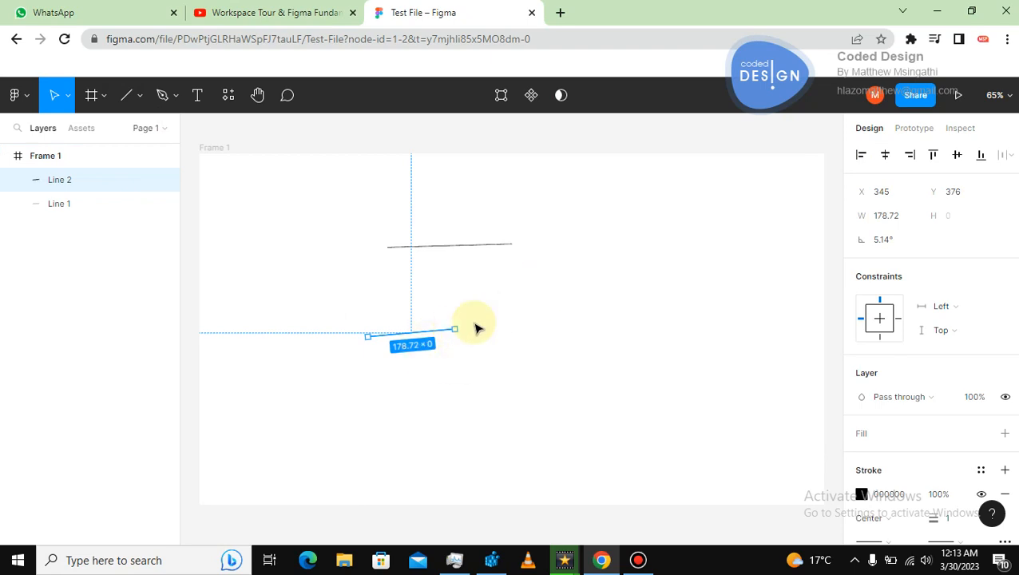
pyautogui.moveTo(455, 329); pyautogui.dragTo(611, 290)
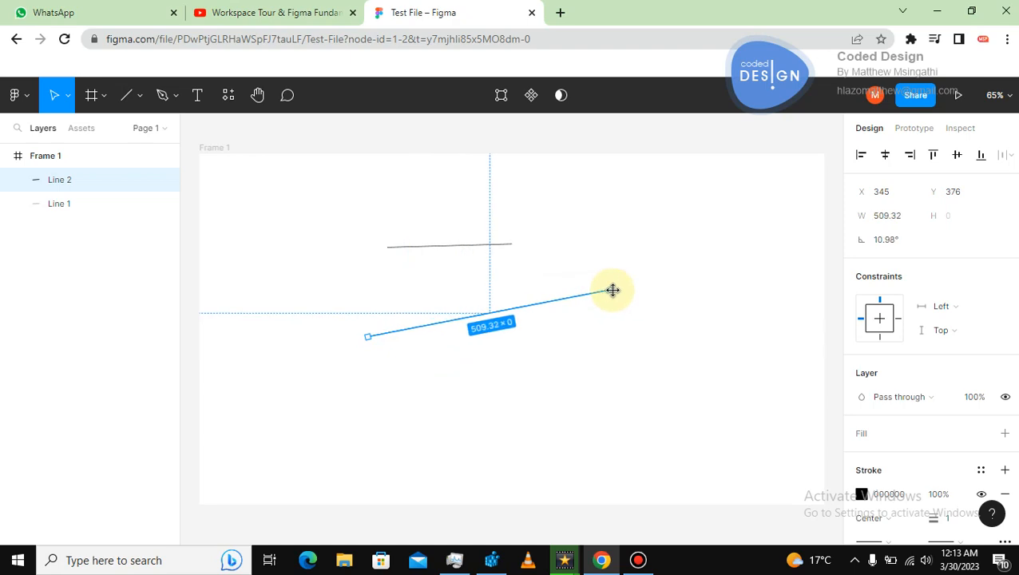
# Open the second line for vector editing and reposition both of its endpoints.
pyautogui.click(68, 95)
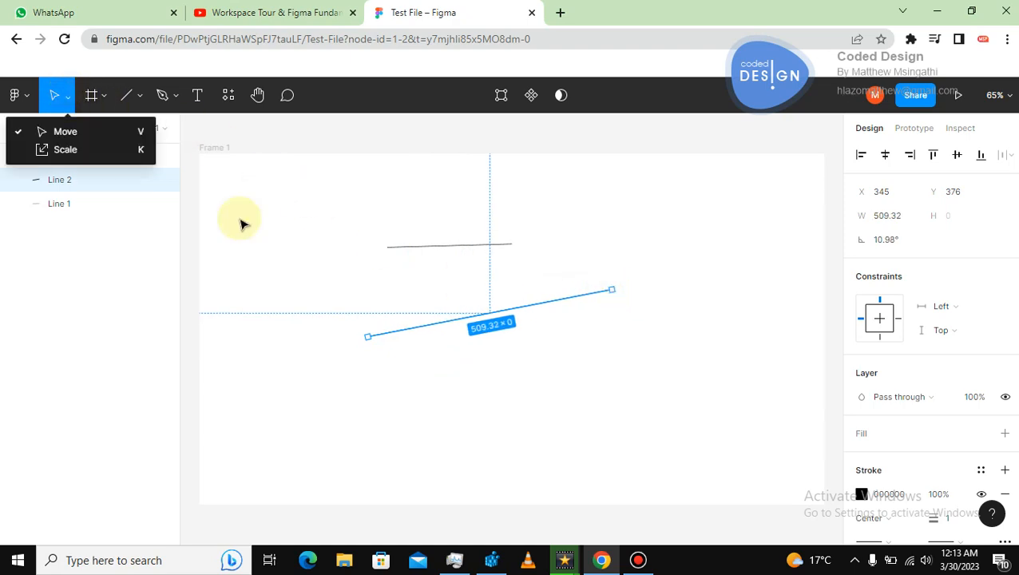
pyautogui.click(614, 290)
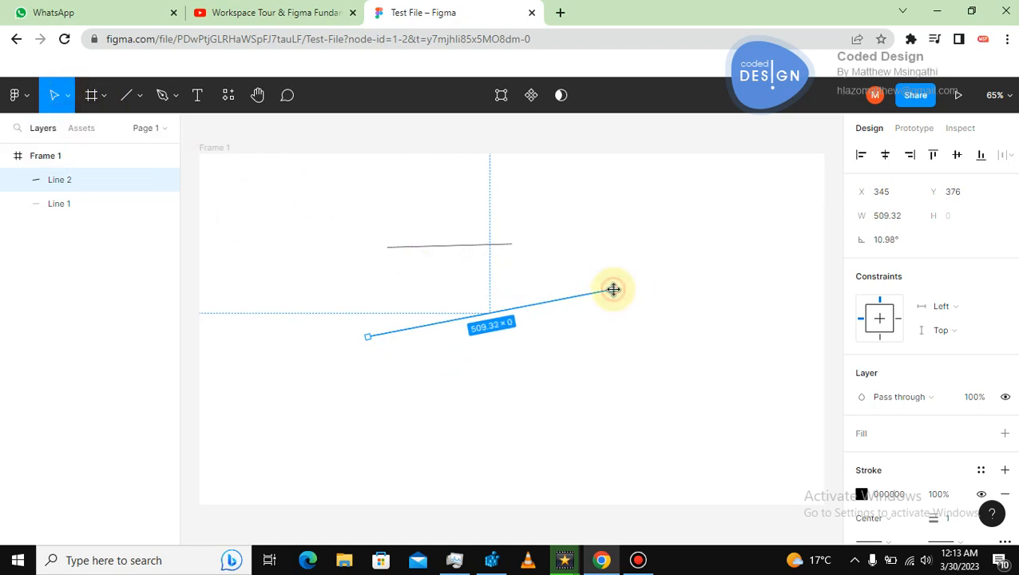
pyautogui.doubleClick(613, 289)
pyautogui.moveTo(612, 291); pyautogui.dragTo(676, 334)
pyautogui.moveTo(370, 338); pyautogui.dragTo(327, 324)
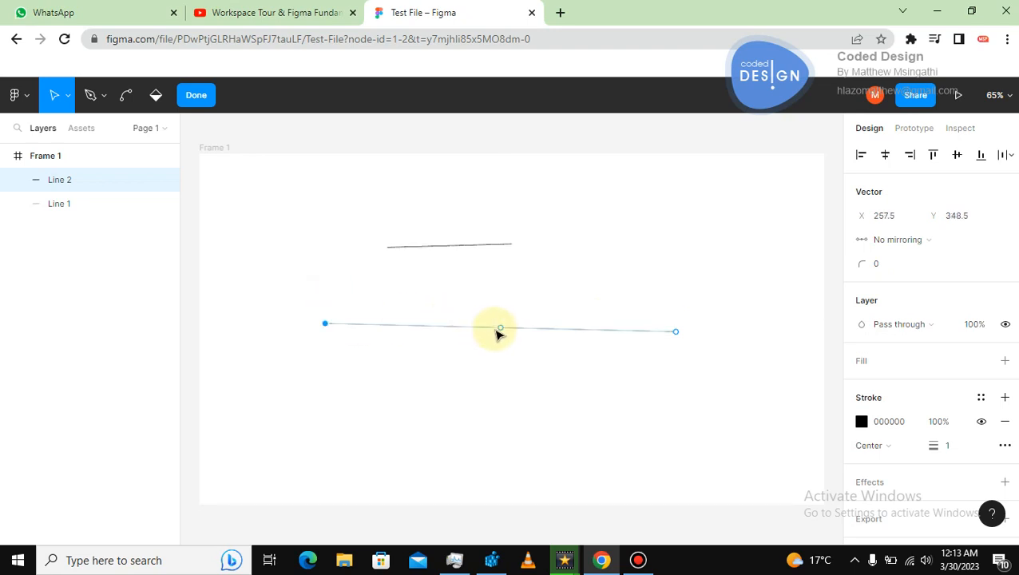
# Drag new points out of the line's segments to bend it into a zigzag.
pyautogui.moveTo(503, 329); pyautogui.dragTo(508, 283)
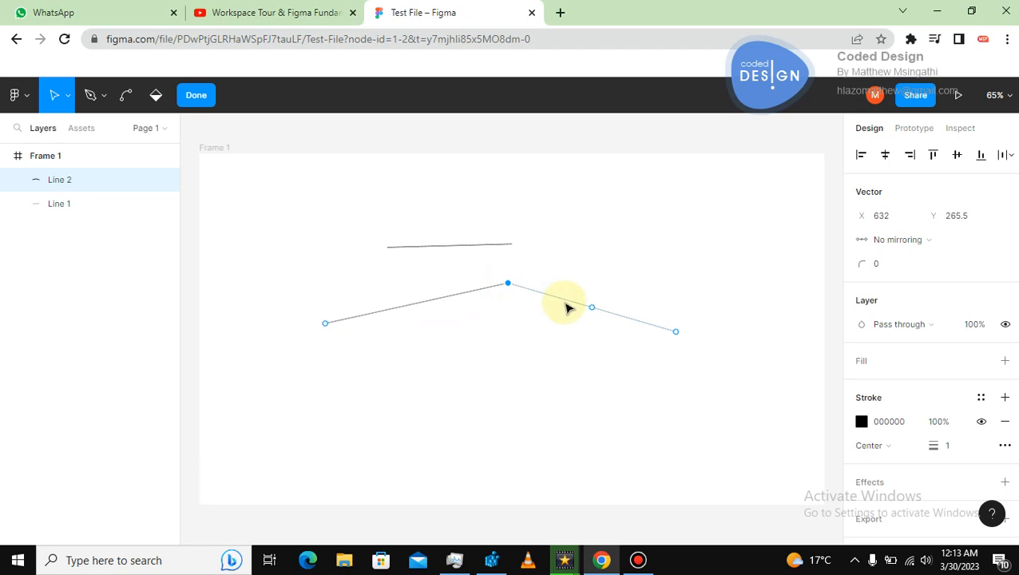
pyautogui.click(591, 307)
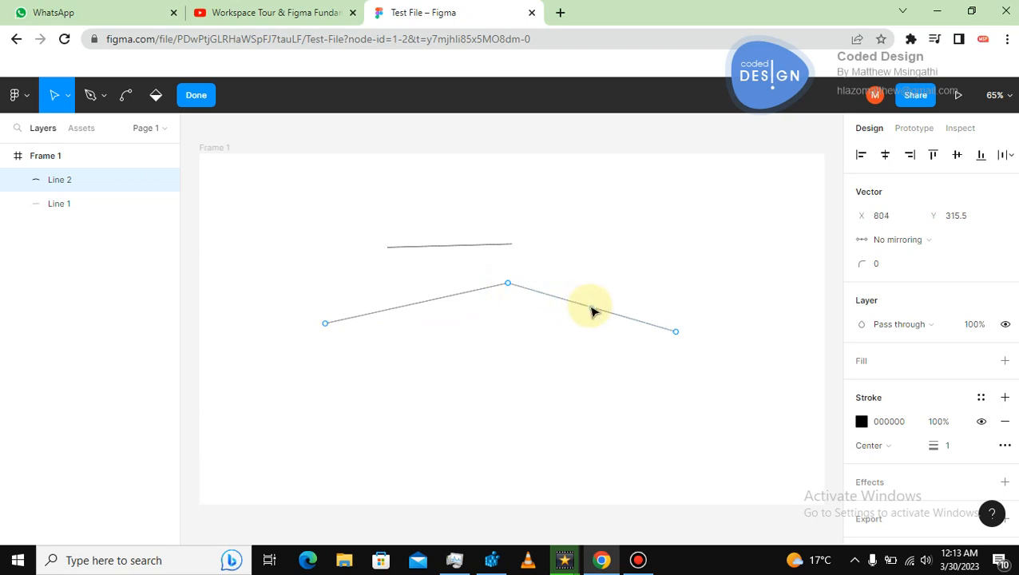
pyautogui.moveTo(591, 311); pyautogui.dragTo(560, 368)
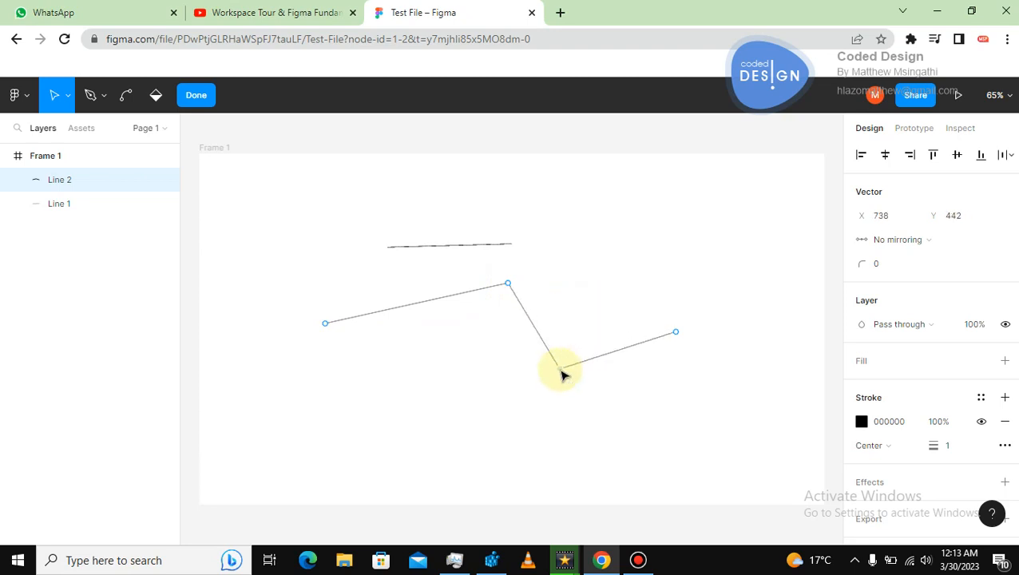
pyautogui.click(417, 306)
pyautogui.moveTo(421, 309); pyautogui.dragTo(420, 352)
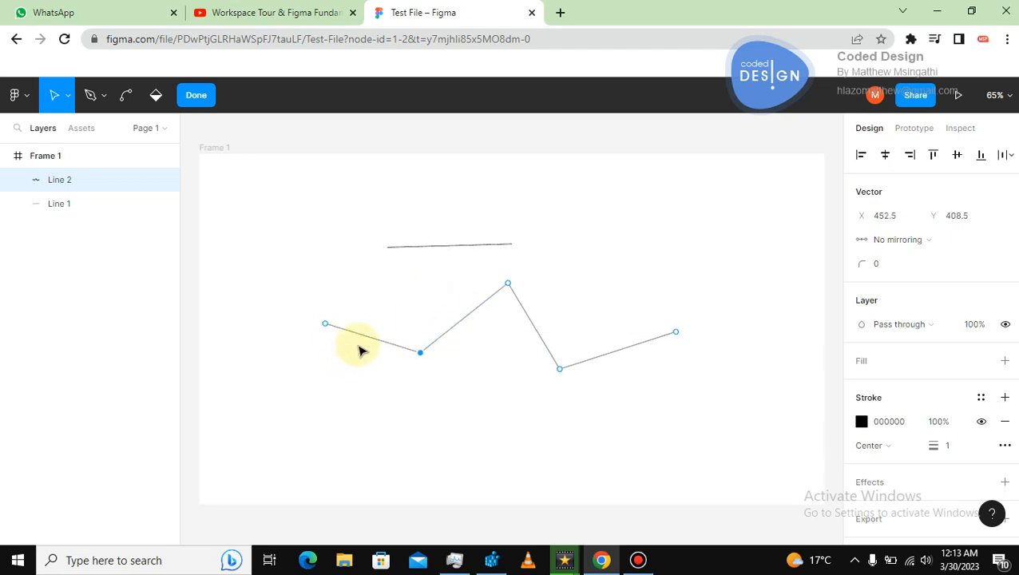
# Delete the zigzag line by selecting all of its points in vector editing and removing them, then leave editing.
pyautogui.moveTo(372, 339); pyautogui.dragTo(346, 383)
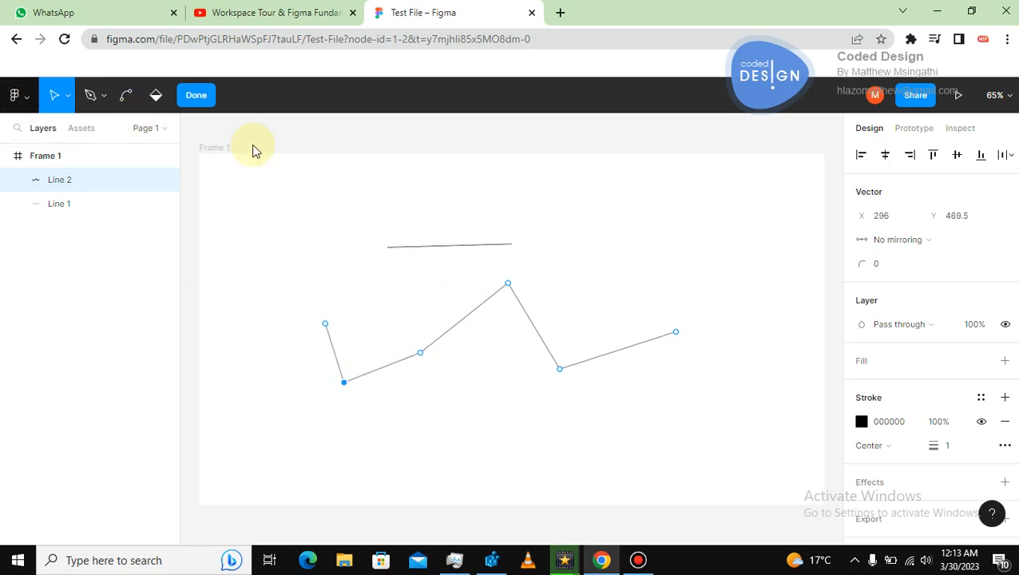
pyautogui.click(281, 172)
pyautogui.moveTo(284, 224); pyautogui.dragTo(660, 411)
pyautogui.press('Delete')
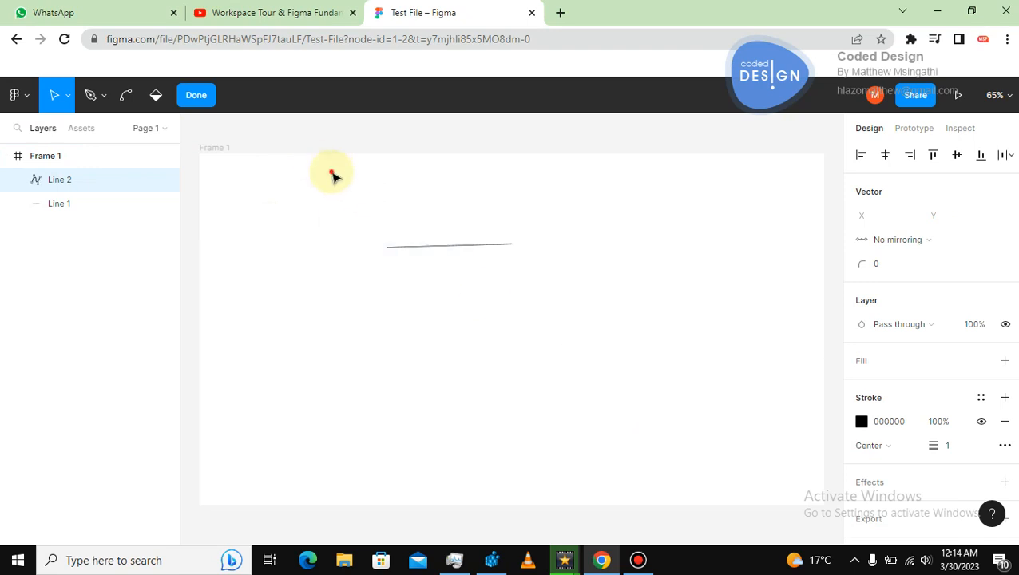
pyautogui.moveTo(319, 162); pyautogui.dragTo(528, 332)
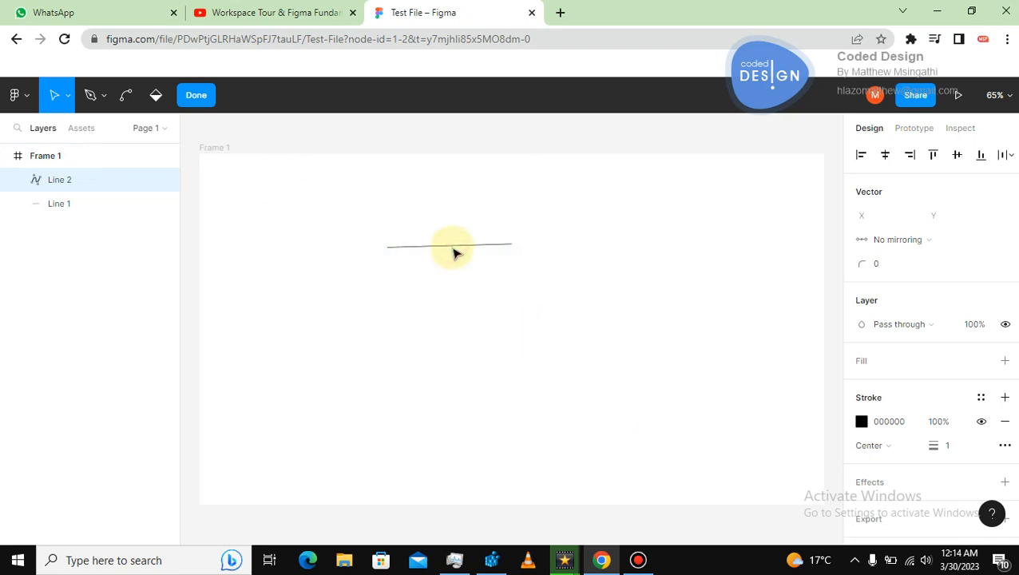
pyautogui.press('ctrl')
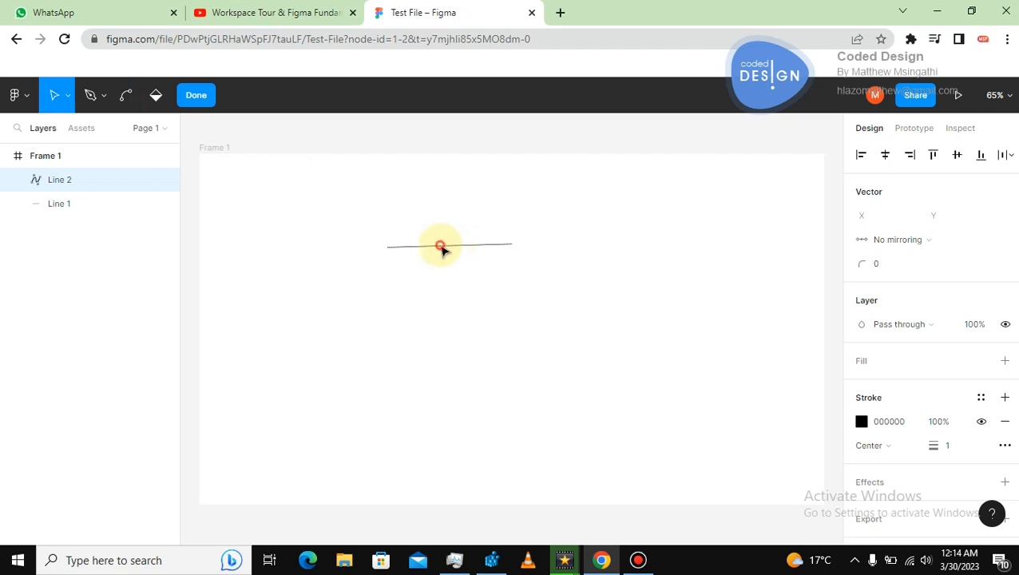
pyautogui.press('Escape')
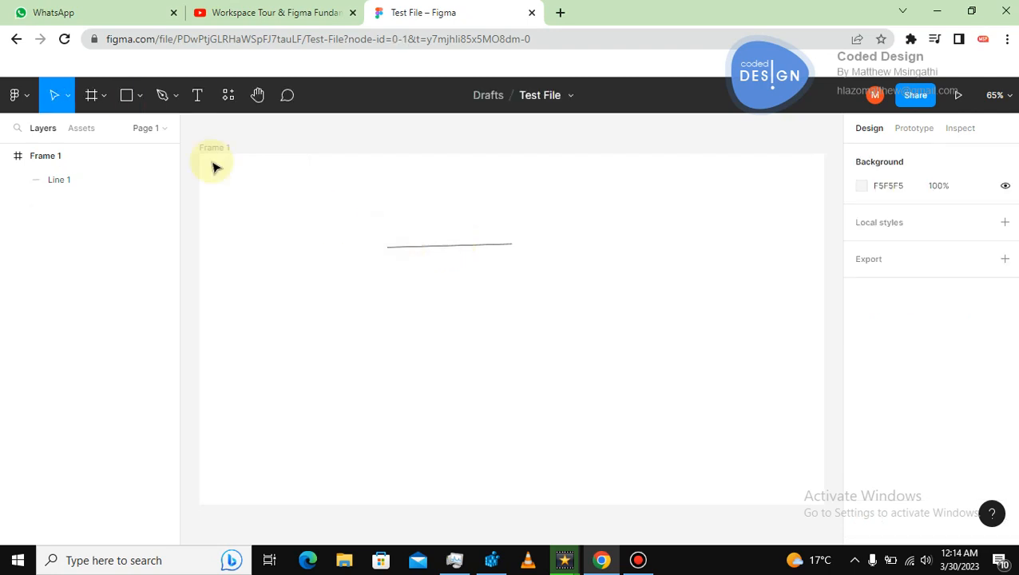
# Draw an arrow about 310 long sloping down to the right with the Arrow tool.
pyautogui.click(143, 96)
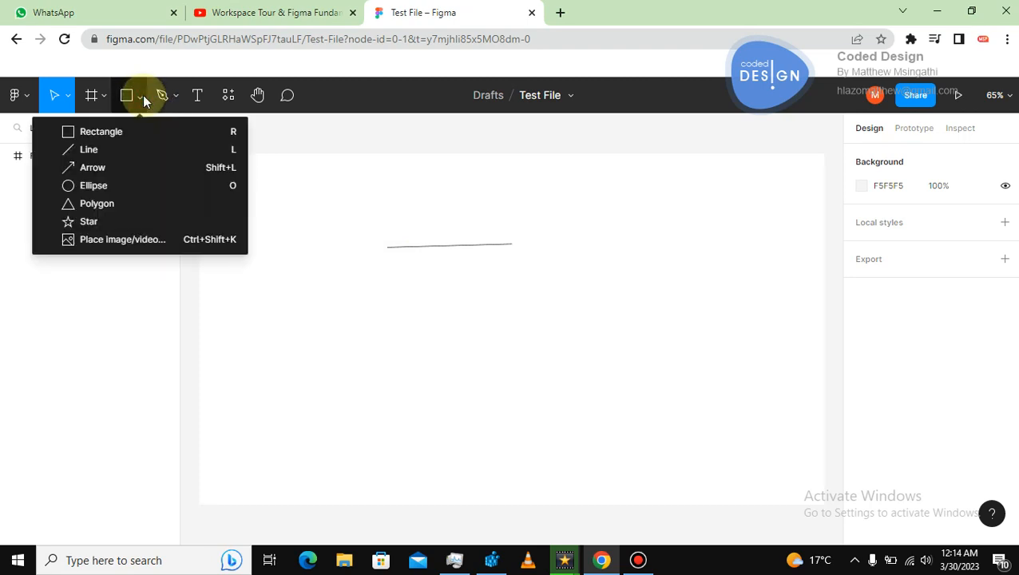
pyautogui.click(83, 170)
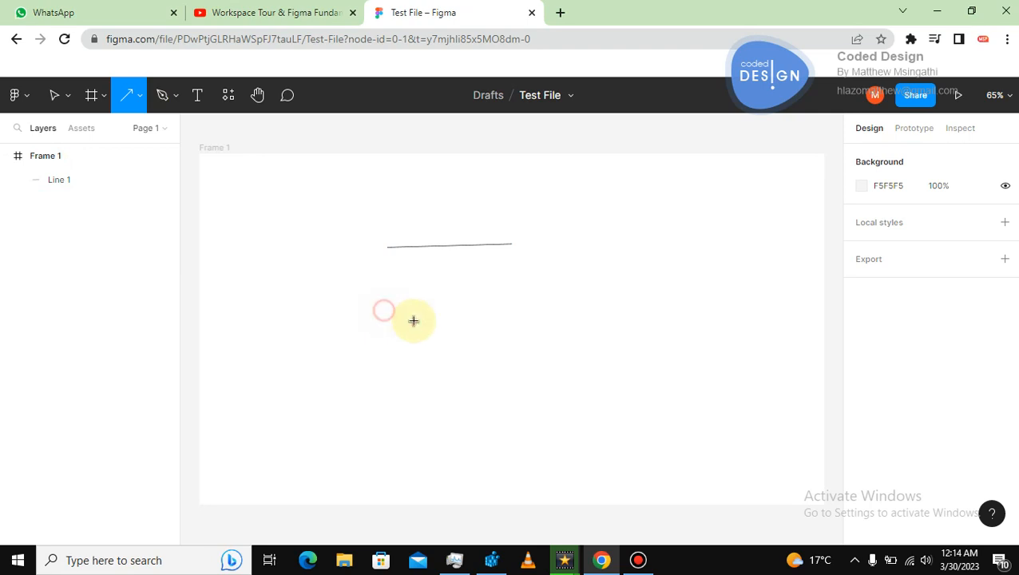
pyautogui.moveTo(383, 310); pyautogui.dragTo(529, 350)
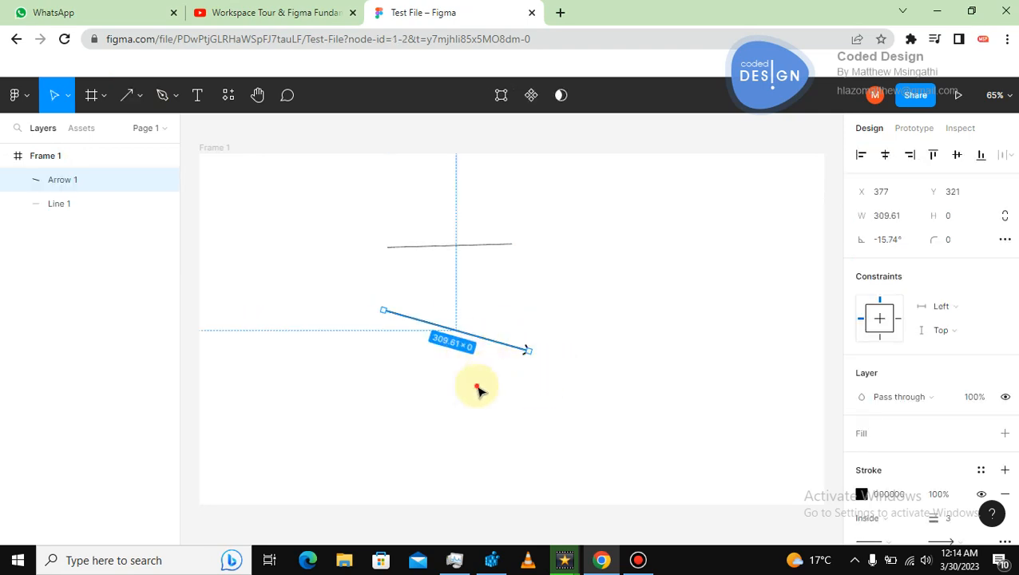
pyautogui.click(479, 391)
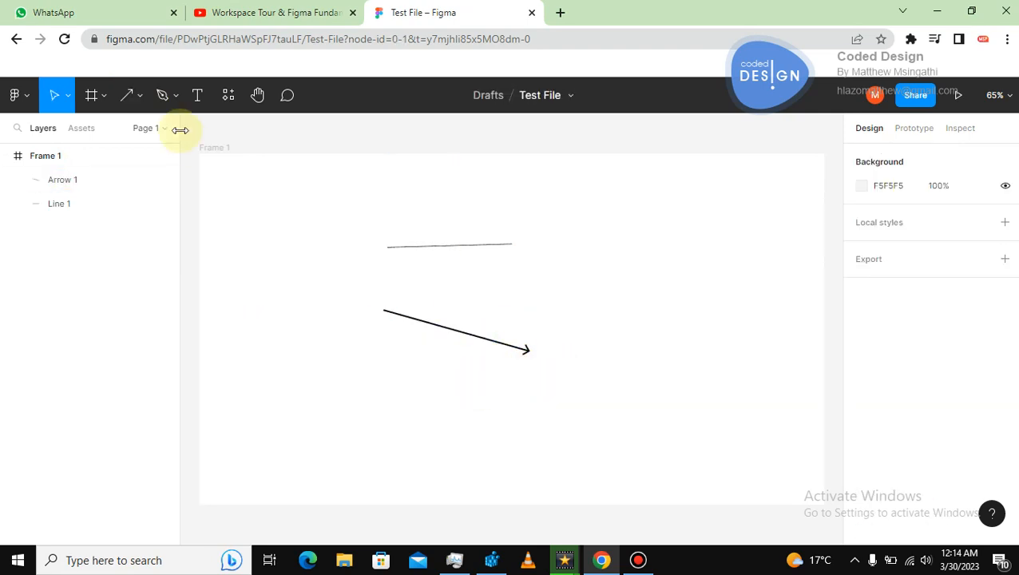
# Draw an ellipse about 384 × 355 to the right of the arrow.
pyautogui.click(141, 99)
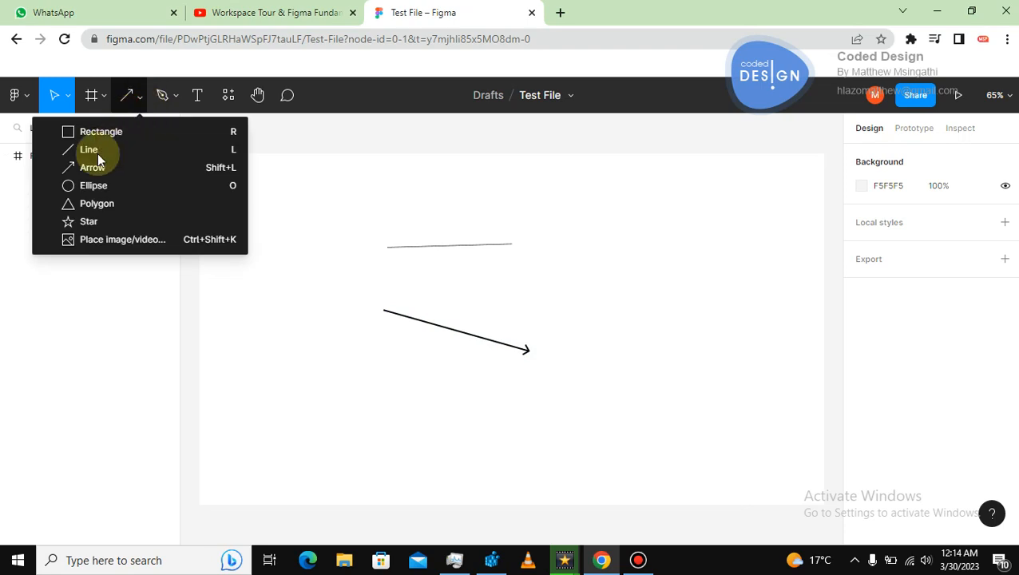
pyautogui.click(85, 186)
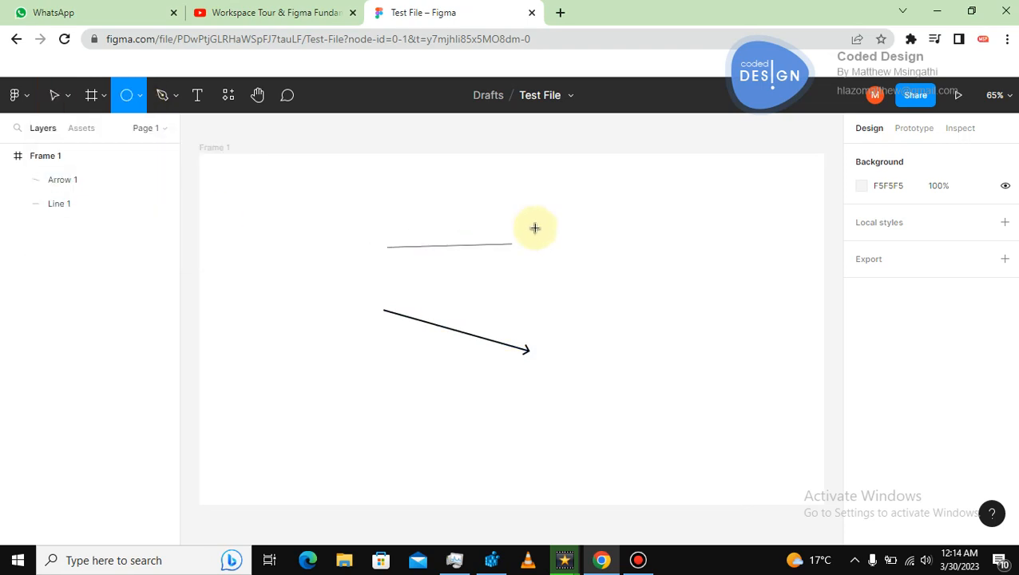
pyautogui.moveTo(534, 228); pyautogui.dragTo(721, 400)
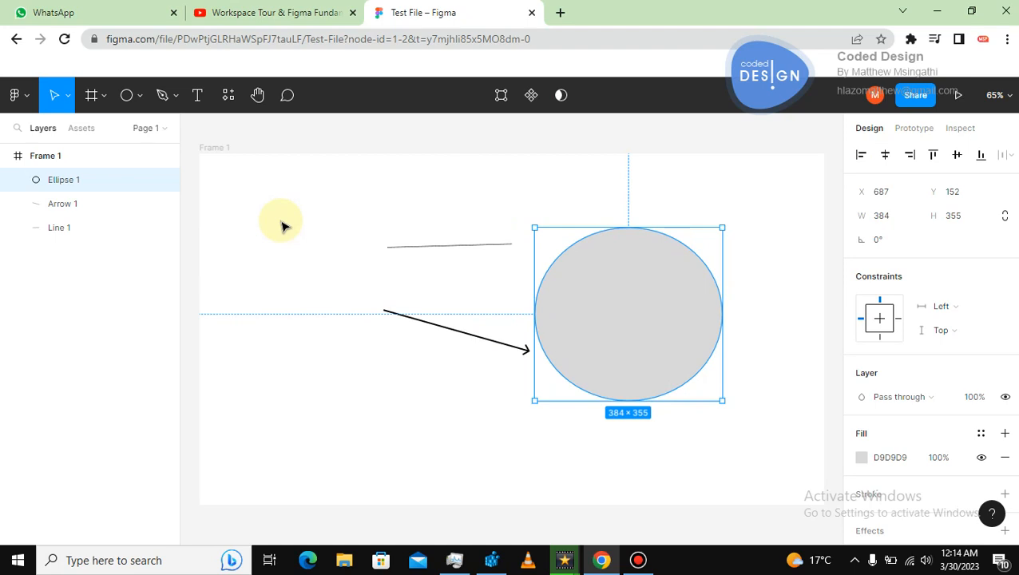
# Draw a circle about 359 × 359 on the left of the frame with the Ellipse tool.
pyautogui.click(139, 97)
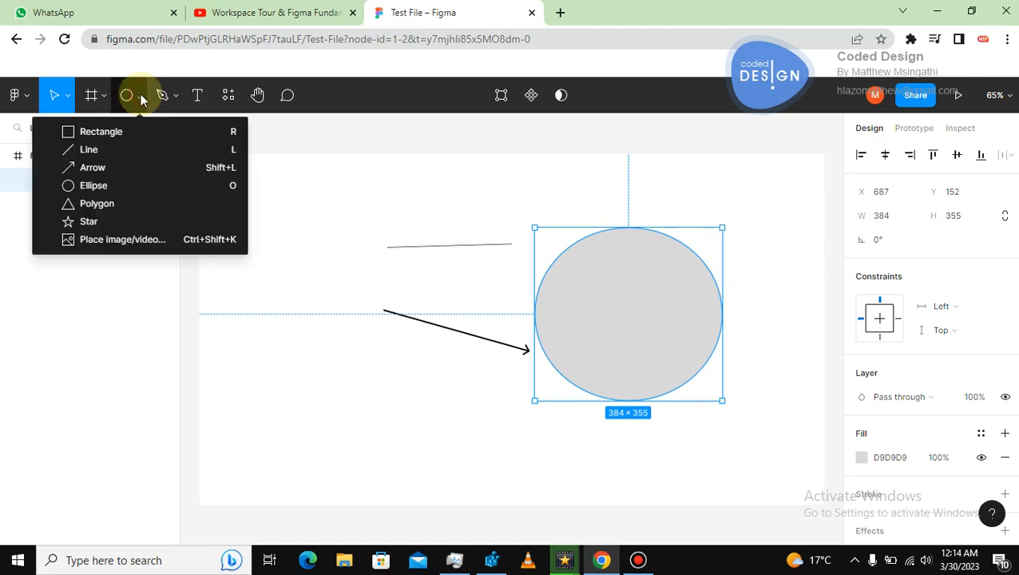
pyautogui.click(126, 96)
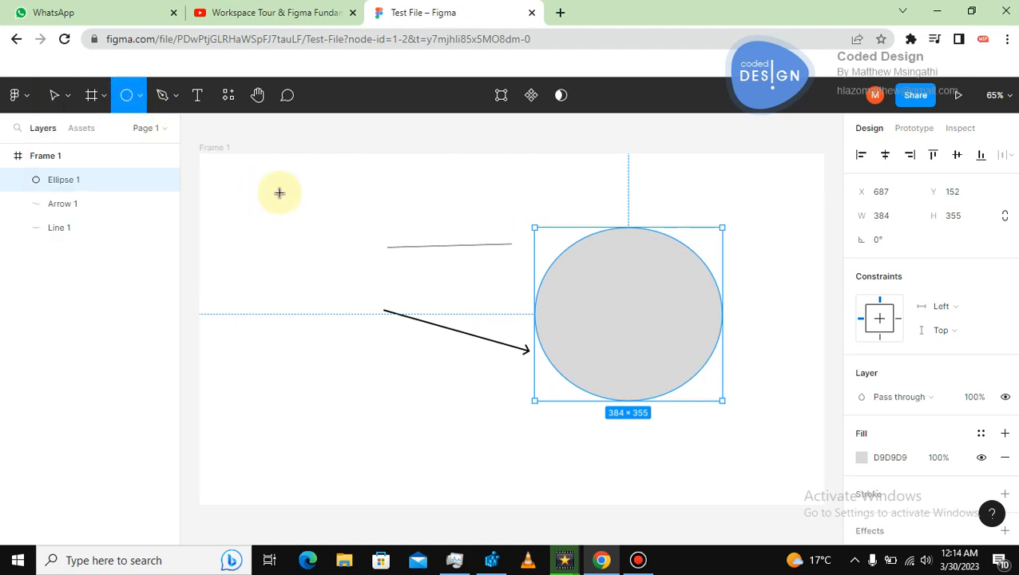
pyautogui.moveTo(258, 250); pyautogui.dragTo(425, 407)
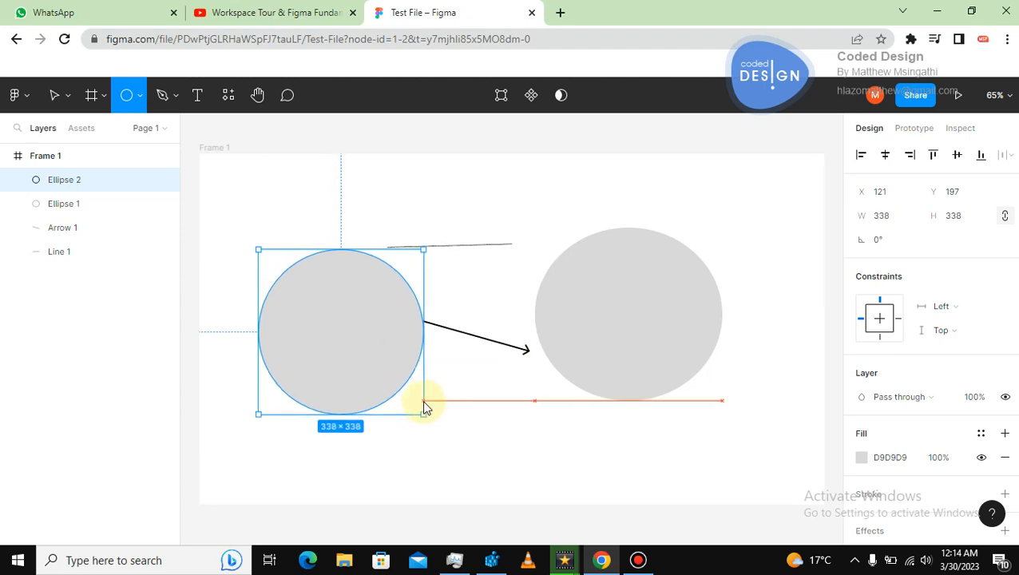
pyautogui.moveTo(425, 407)
pyautogui.mouseDown()
pyautogui.moveTo(371, 352)
pyautogui.moveTo(437, 422)
pyautogui.moveTo(386, 363)
pyautogui.moveTo(424, 392)
pyautogui.moveTo(432, 409)
pyautogui.moveTo(377, 366)
pyautogui.moveTo(432, 422)
pyautogui.mouseUp()
# Stretch the circle horizontally into an ellipse about 554 × 359.
pyautogui.hscroll(-1, 431, 359)
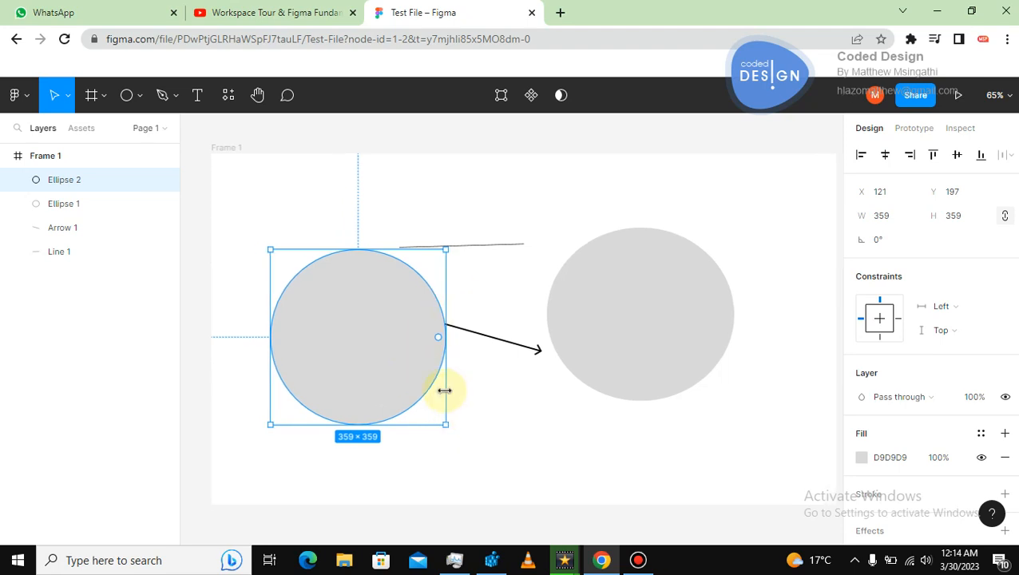
pyautogui.moveTo(456, 339); pyautogui.dragTo(541, 331)
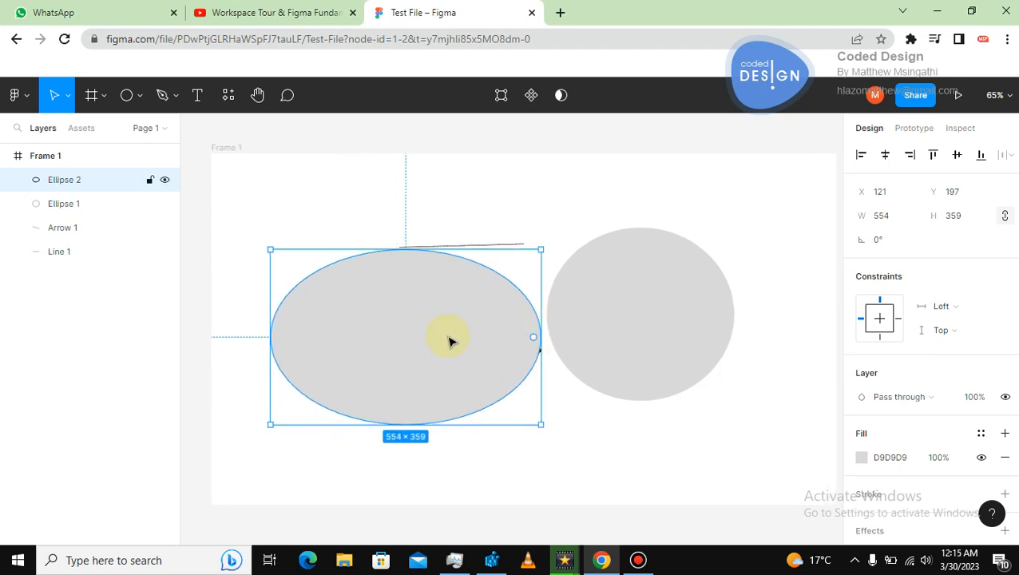
# Select every shape in the frame and delete them all.
pyautogui.hotkey('ctrl', 'a')
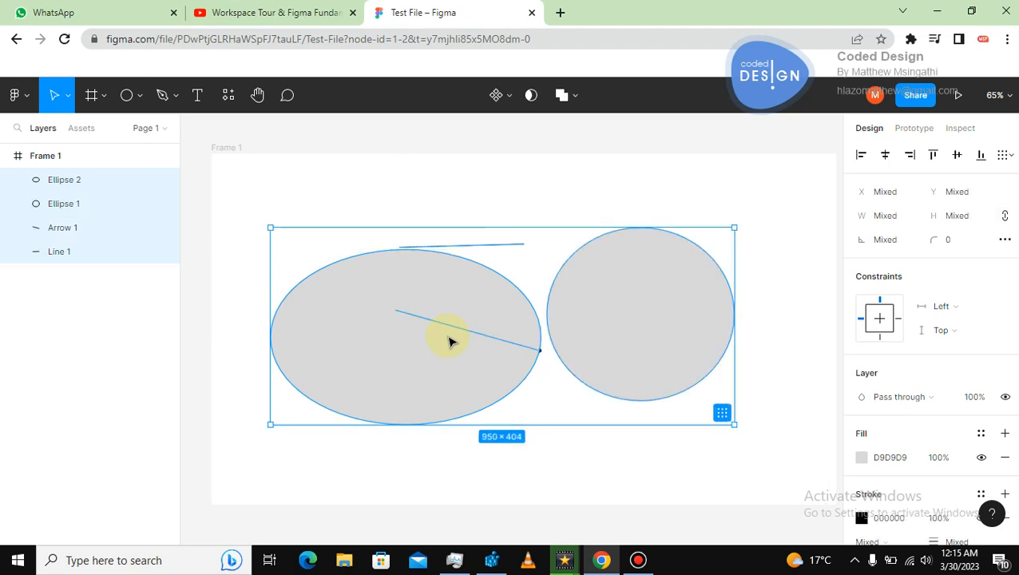
pyautogui.press('Delete')
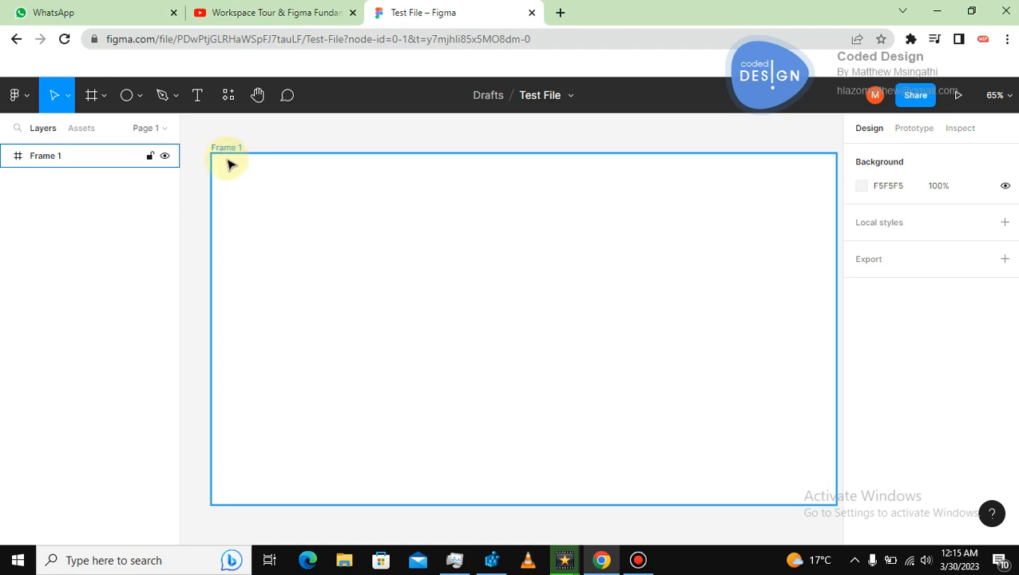
# Draw an S-shaped curved path with the Pen tool, dragging out curved points, and finish it.
pyautogui.click(162, 95)
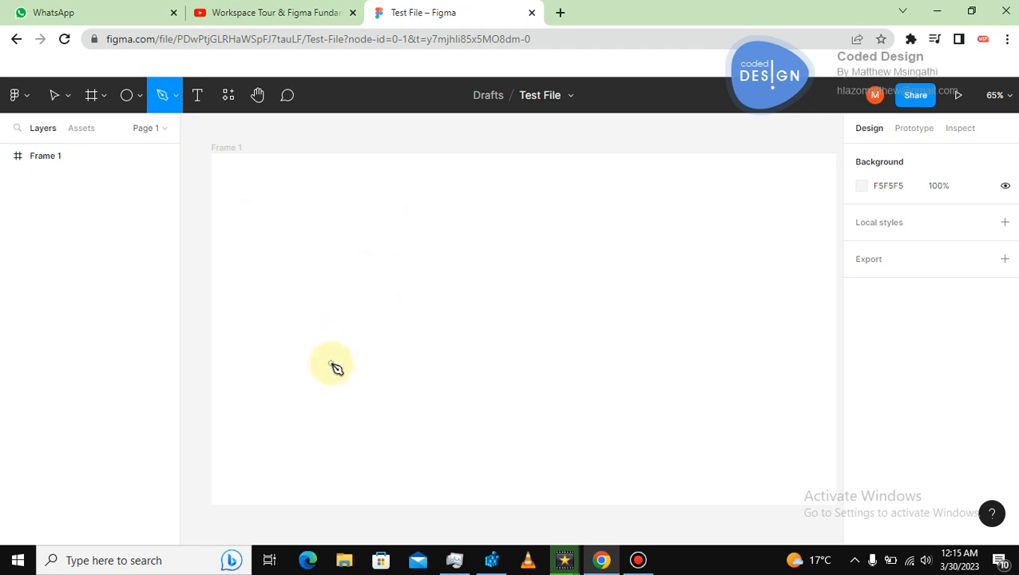
pyautogui.click(366, 425)
pyautogui.moveTo(396, 376); pyautogui.dragTo(401, 354)
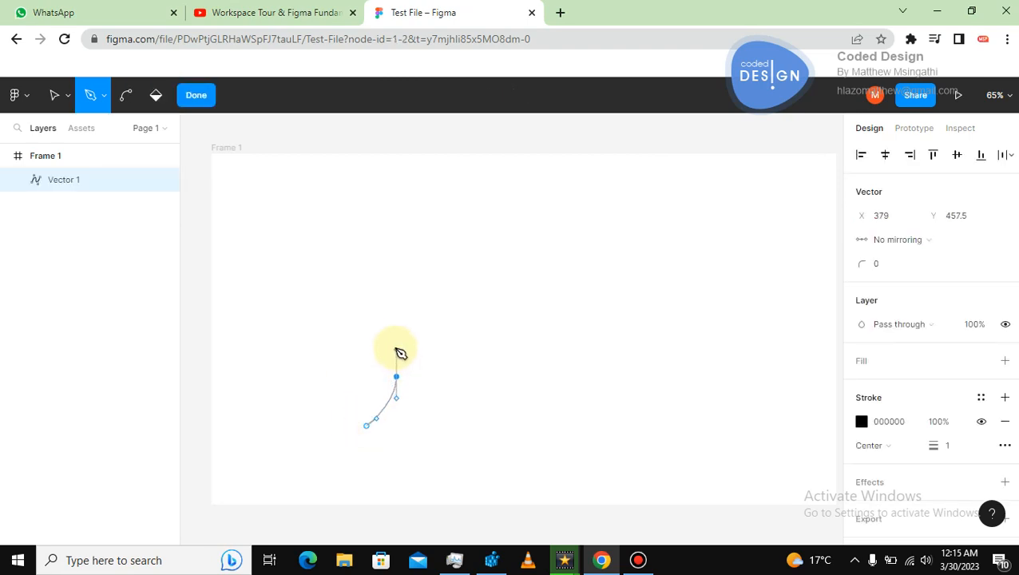
pyautogui.moveTo(306, 280); pyautogui.dragTo(317, 226)
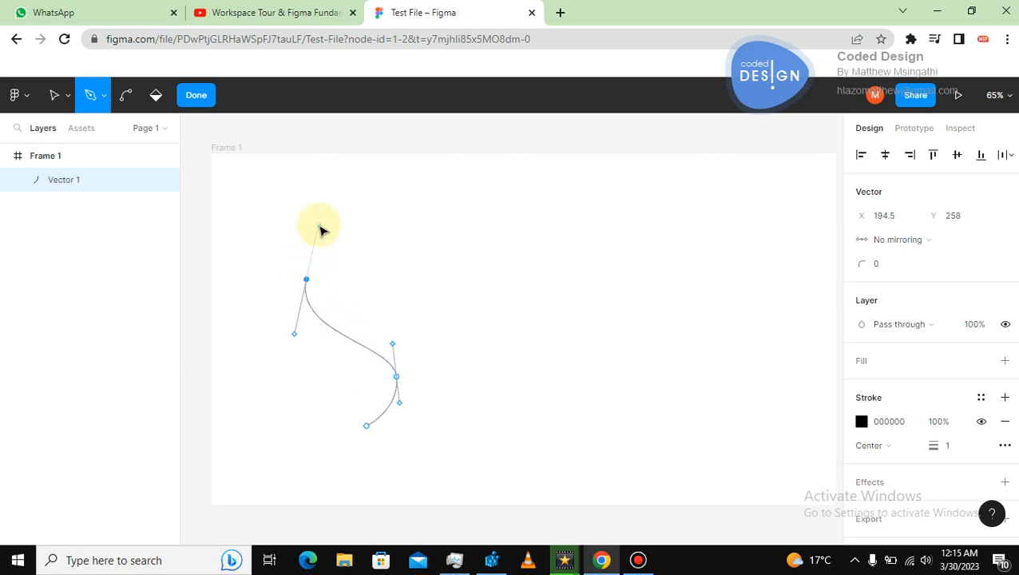
pyautogui.click(452, 250)
pyautogui.press('Escape')
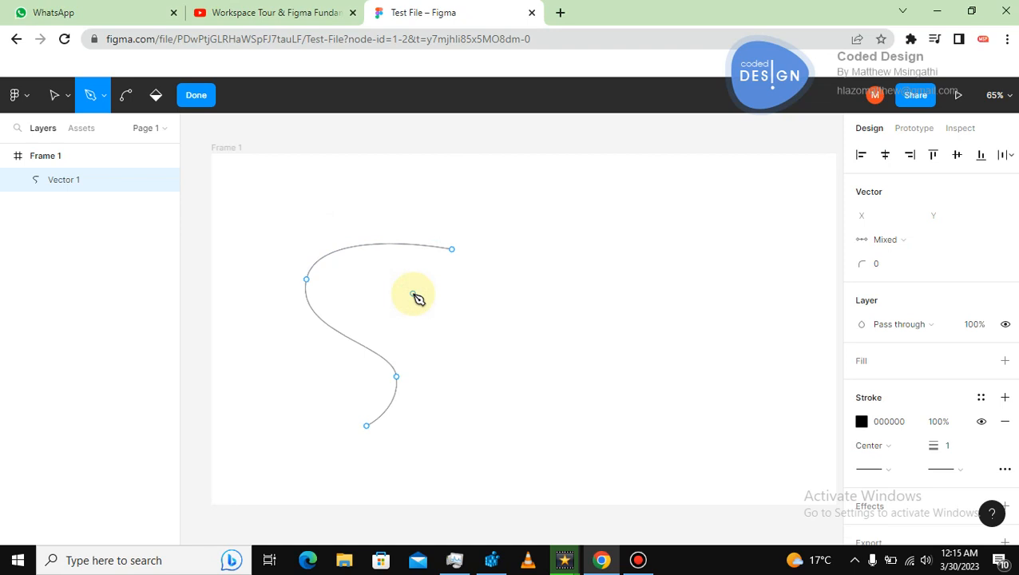
# Select all points of the S-shaped path and delete them.
pyautogui.hotkey('ctrl', 'a')
pyautogui.press('Delete')
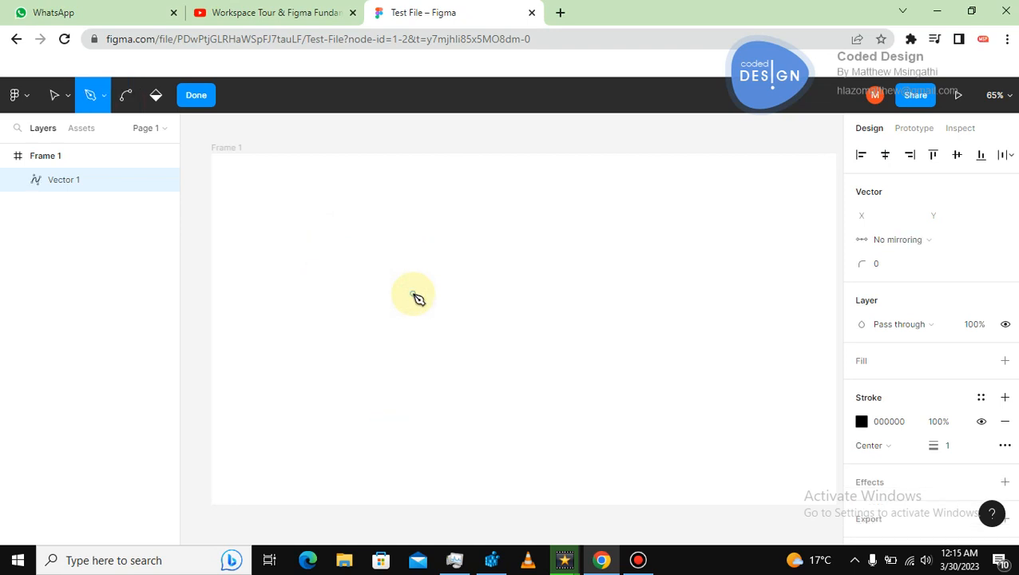
pyautogui.click(393, 231)
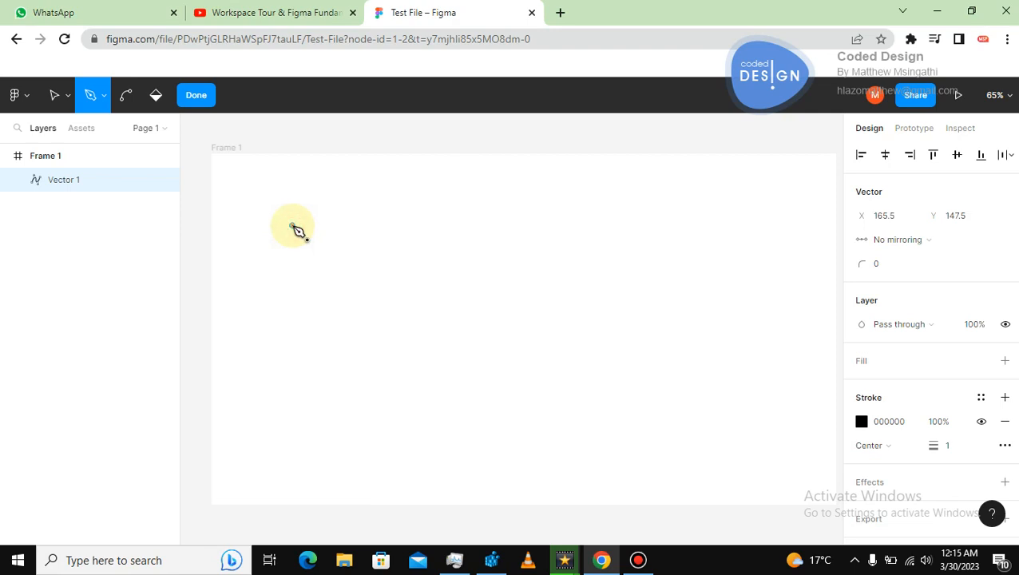
# Start a new Pen path with straight segments through three corner points across the upper frame.
pyautogui.click(292, 225)
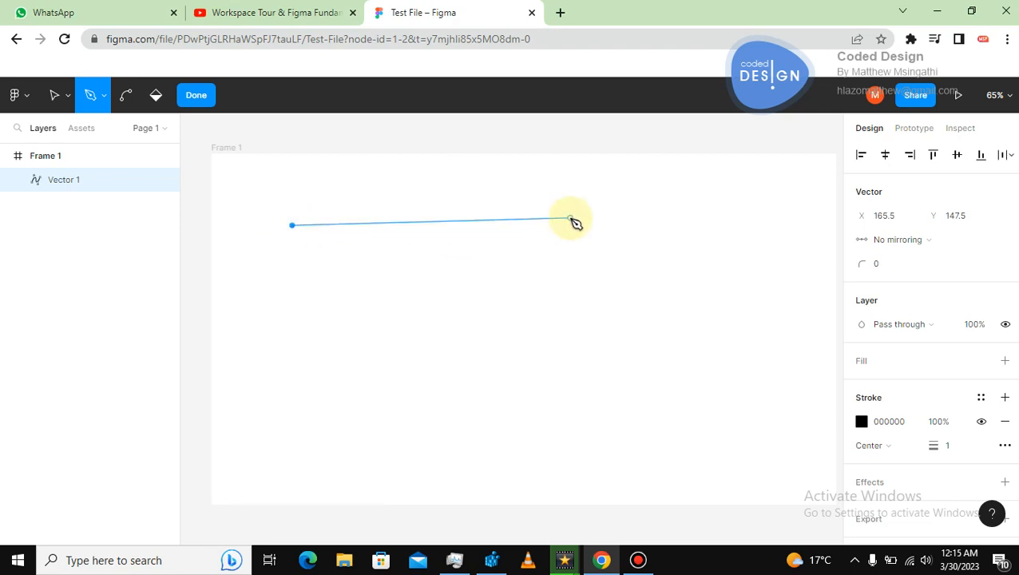
pyautogui.click(628, 206)
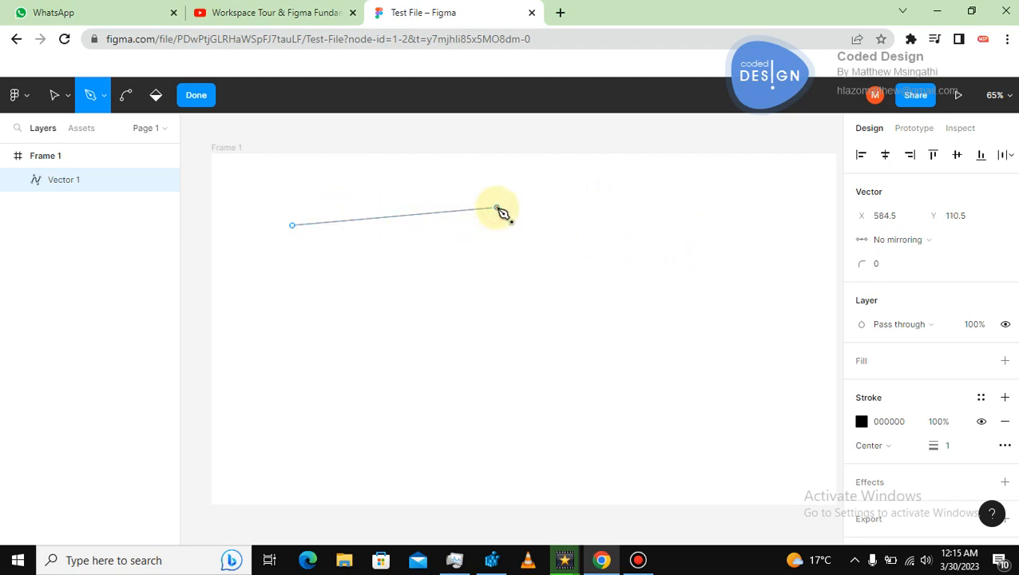
pyautogui.click(496, 207)
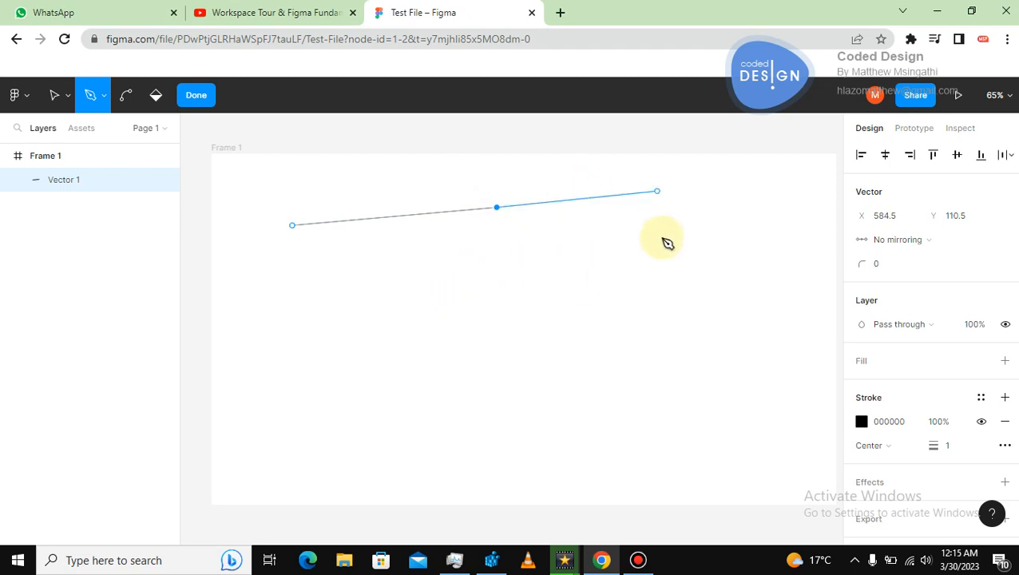
pyautogui.click(561, 336)
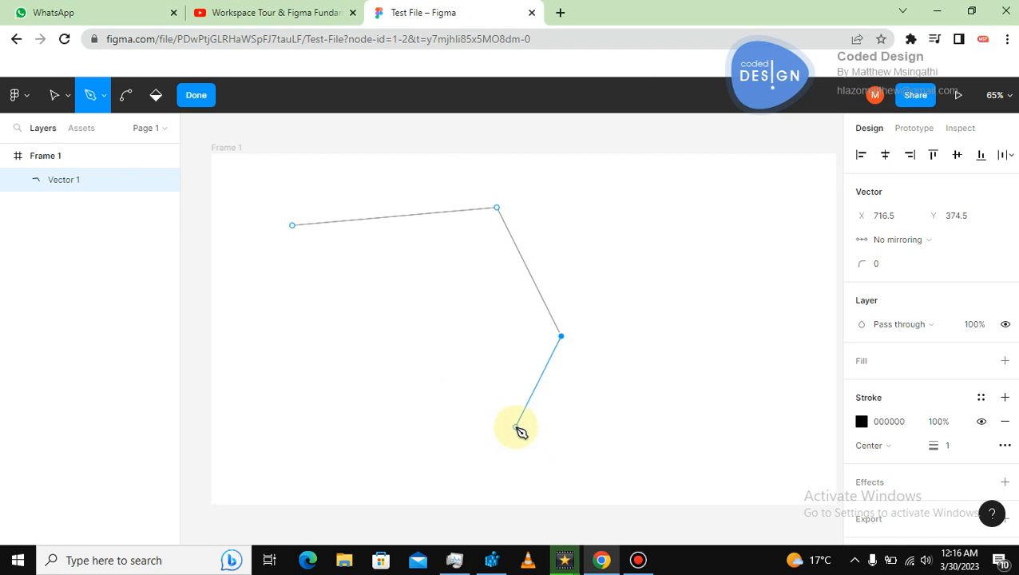
# Add a curved point below the last corner, adjusting its handles to bend the path upward.
pyautogui.moveTo(508, 438); pyautogui.dragTo(490, 455)
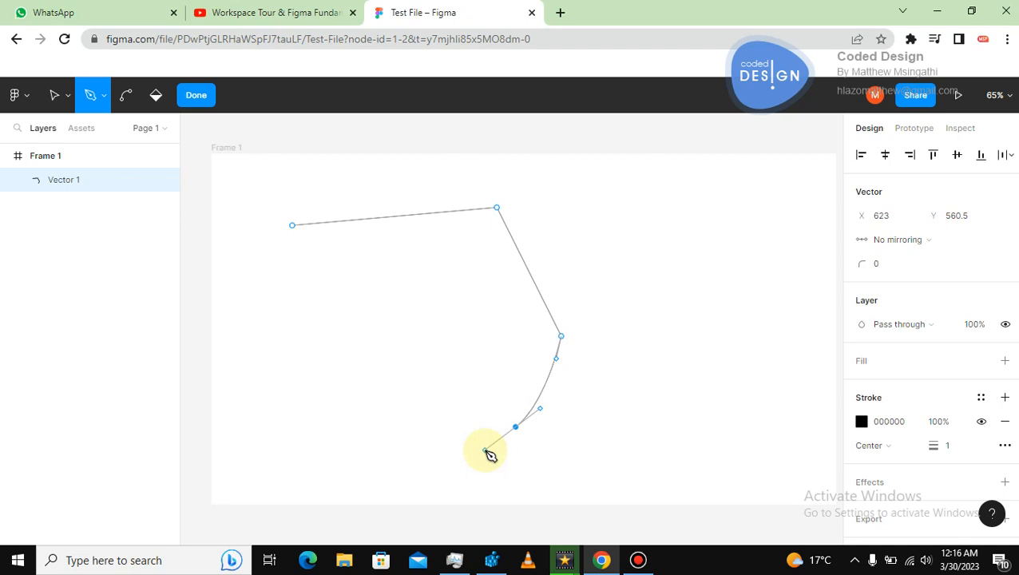
pyautogui.moveTo(489, 455)
pyautogui.mouseDown()
pyautogui.moveTo(495, 447)
pyautogui.moveTo(491, 458)
pyautogui.mouseUp()
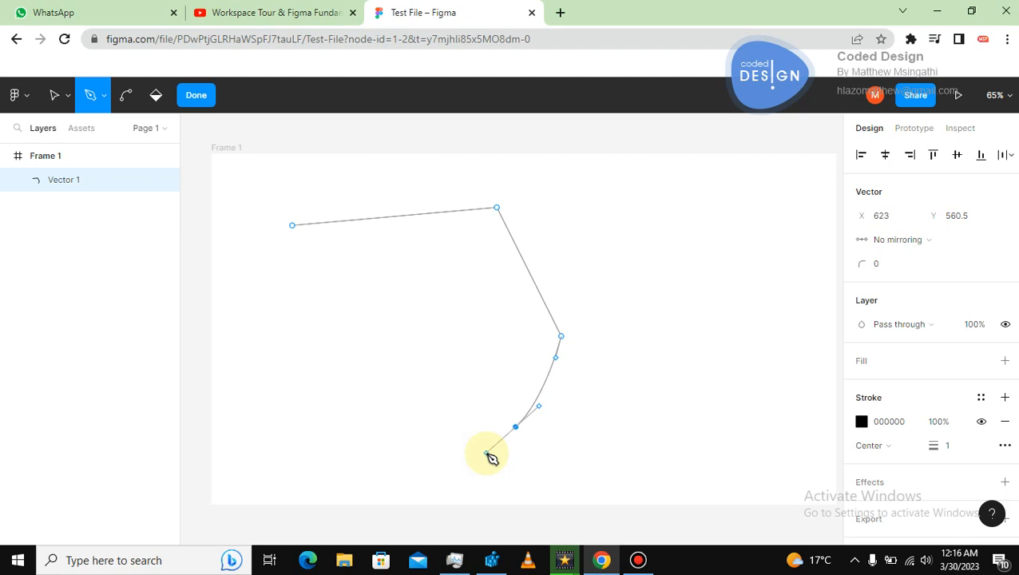
pyautogui.moveTo(491, 456)
pyautogui.mouseDown()
pyautogui.moveTo(500, 467)
pyautogui.moveTo(507, 450)
pyautogui.moveTo(503, 467)
pyautogui.mouseUp()
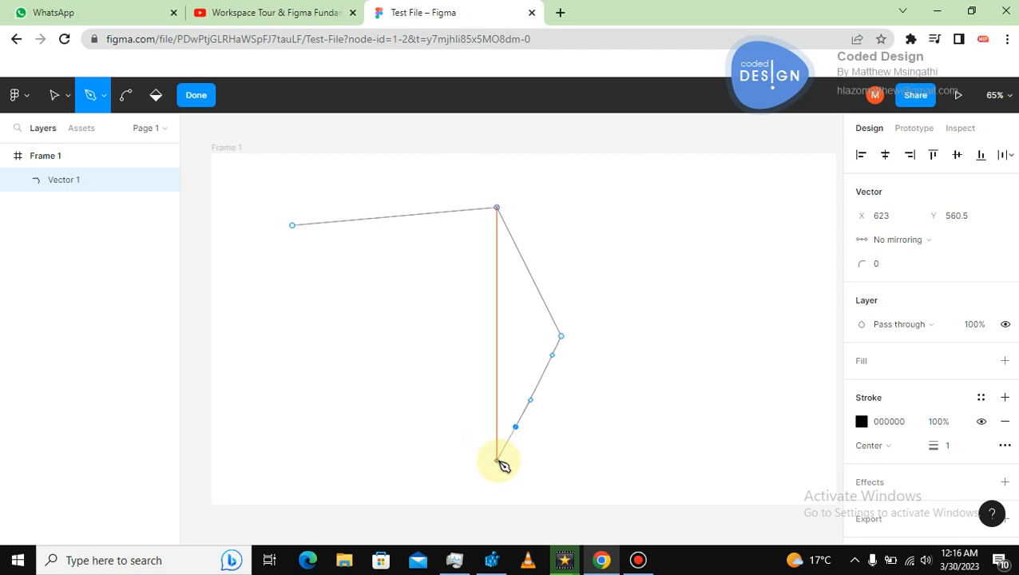
pyautogui.moveTo(502, 467); pyautogui.dragTo(461, 447)
pyautogui.click(454, 442)
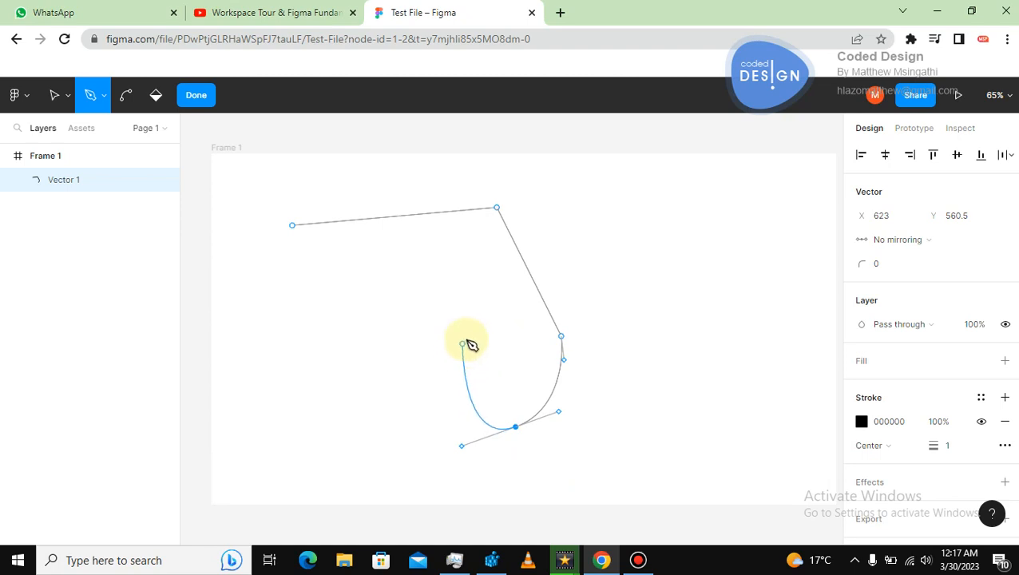
# Continue the Pen path with curved points looping down to the lower left and back up toward the upper left.
pyautogui.click(458, 352)
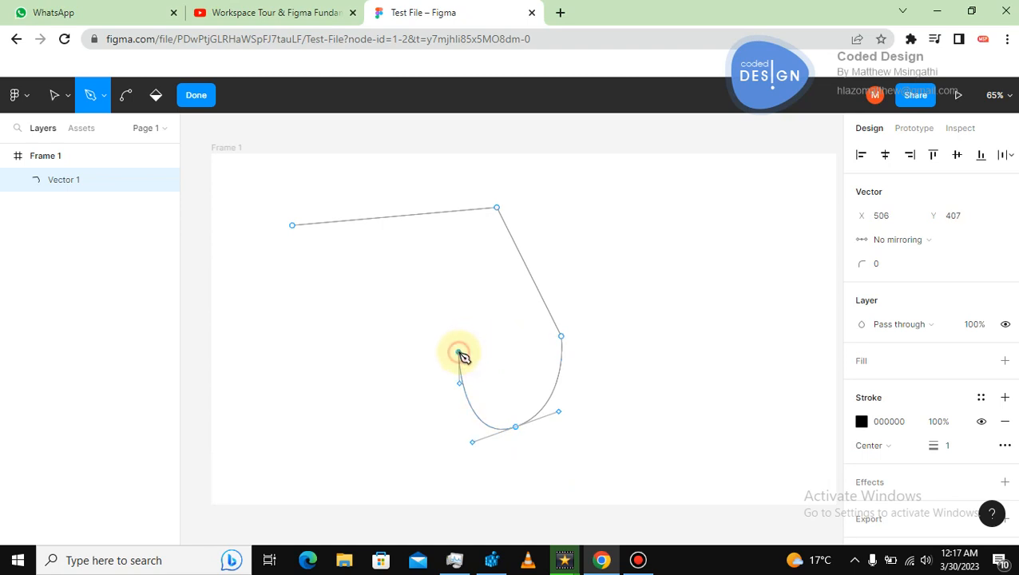
pyautogui.moveTo(459, 353); pyautogui.dragTo(443, 336)
pyautogui.moveTo(362, 382); pyautogui.dragTo(281, 463)
pyautogui.moveTo(291, 395); pyautogui.dragTo(281, 369)
pyautogui.moveTo(257, 319); pyautogui.dragTo(270, 281)
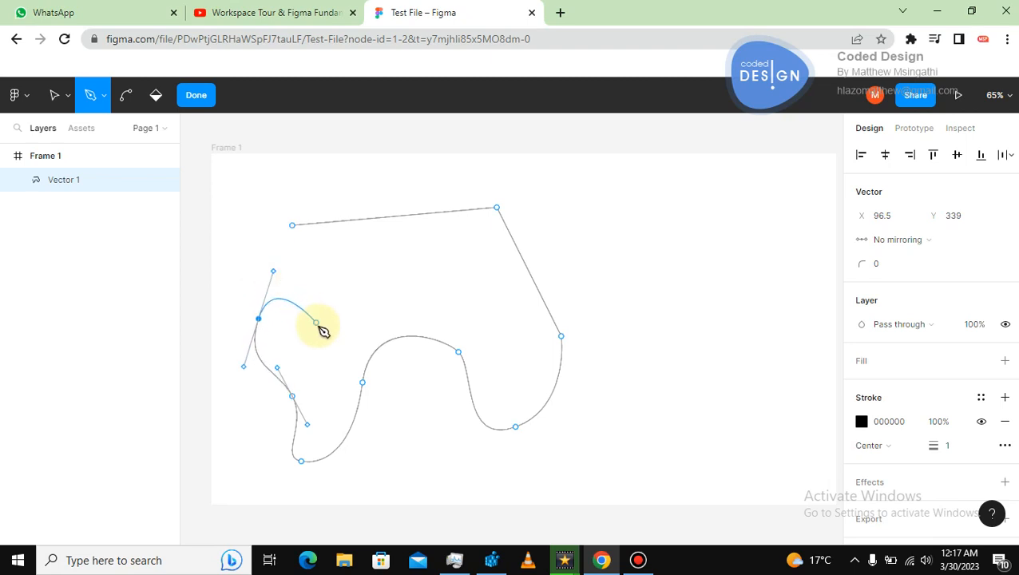
# Add curved points running back along the shape's inner side, close the path at its starting point and exit vector editing.
pyautogui.moveTo(318, 326); pyautogui.dragTo(334, 332)
pyautogui.moveTo(362, 301); pyautogui.dragTo(390, 298)
pyautogui.moveTo(436, 301); pyautogui.dragTo(514, 399)
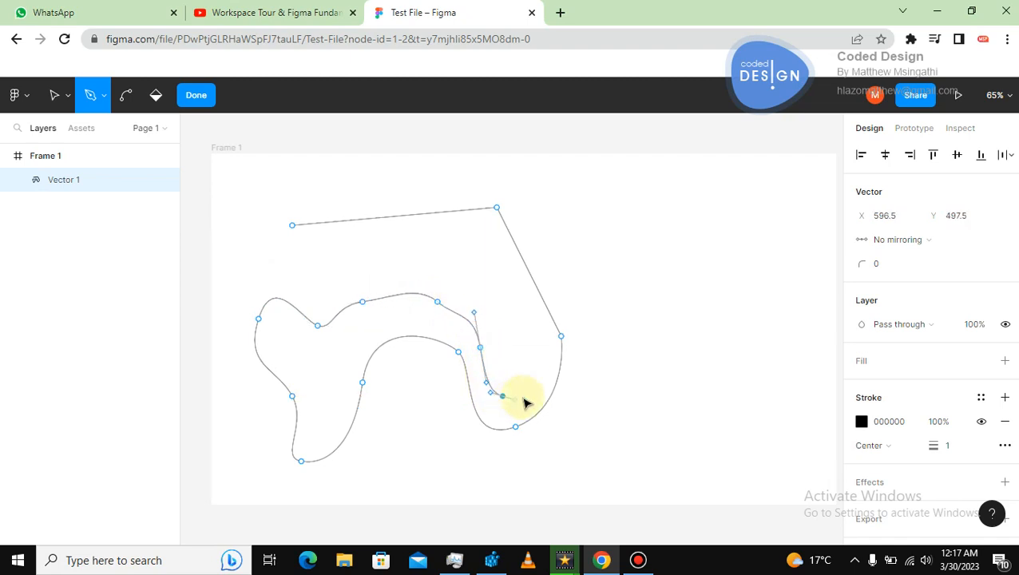
pyautogui.moveTo(531, 363); pyautogui.dragTo(545, 341)
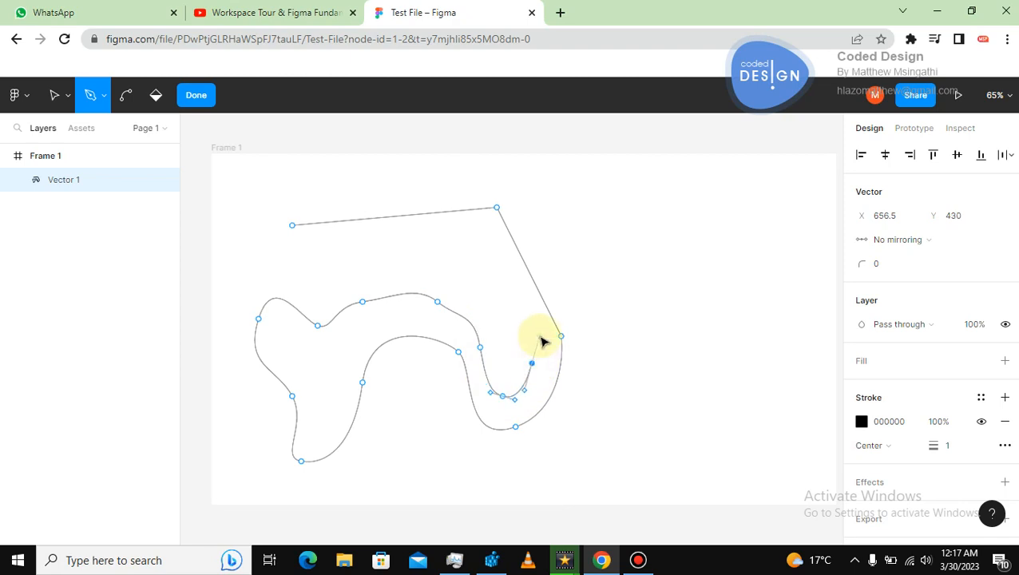
pyautogui.moveTo(524, 295); pyautogui.dragTo(515, 278)
pyautogui.moveTo(484, 232); pyautogui.dragTo(469, 228)
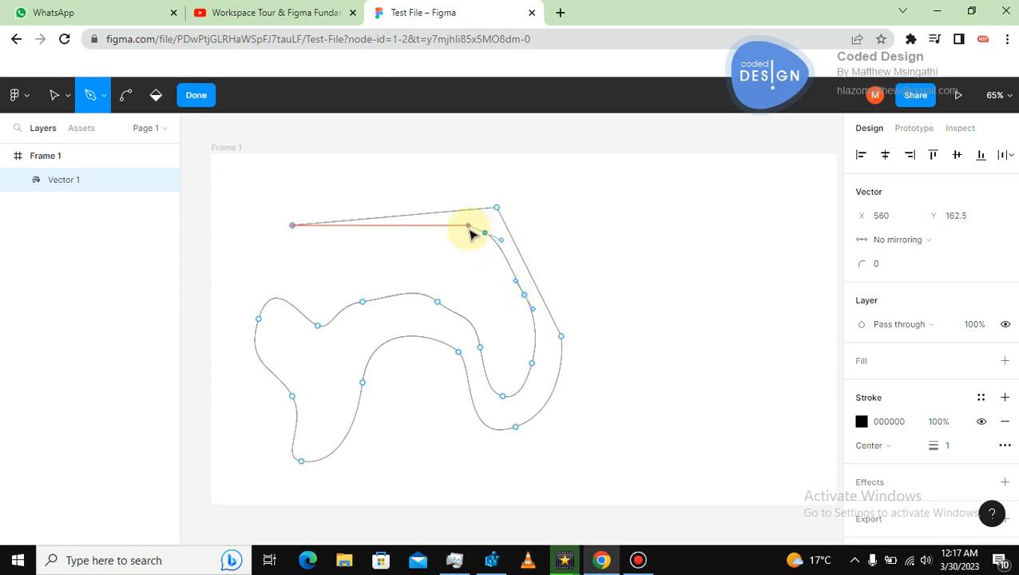
pyautogui.moveTo(348, 241); pyautogui.dragTo(335, 242)
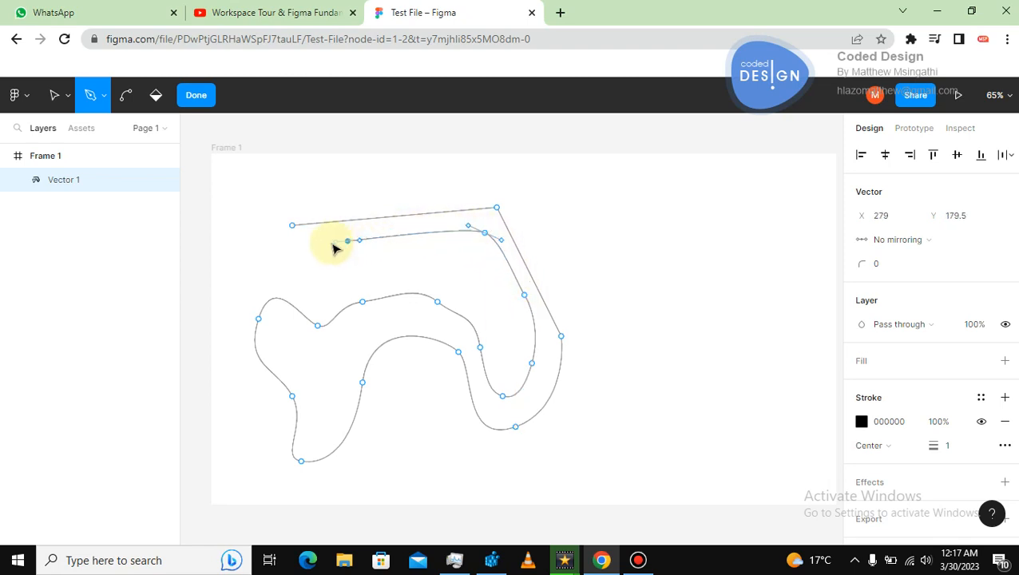
pyautogui.click(301, 246)
pyautogui.click(293, 226)
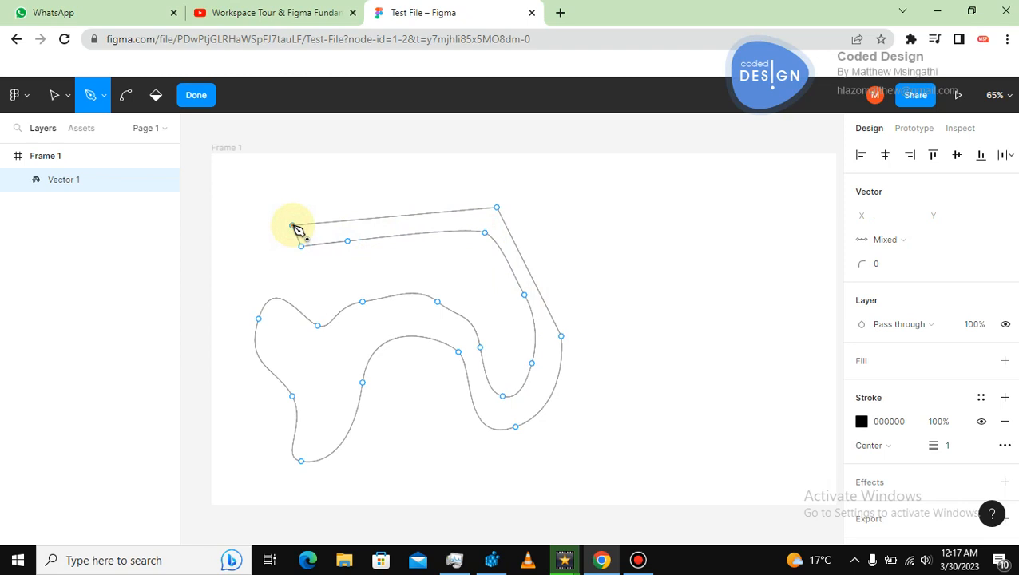
pyautogui.click(53, 95)
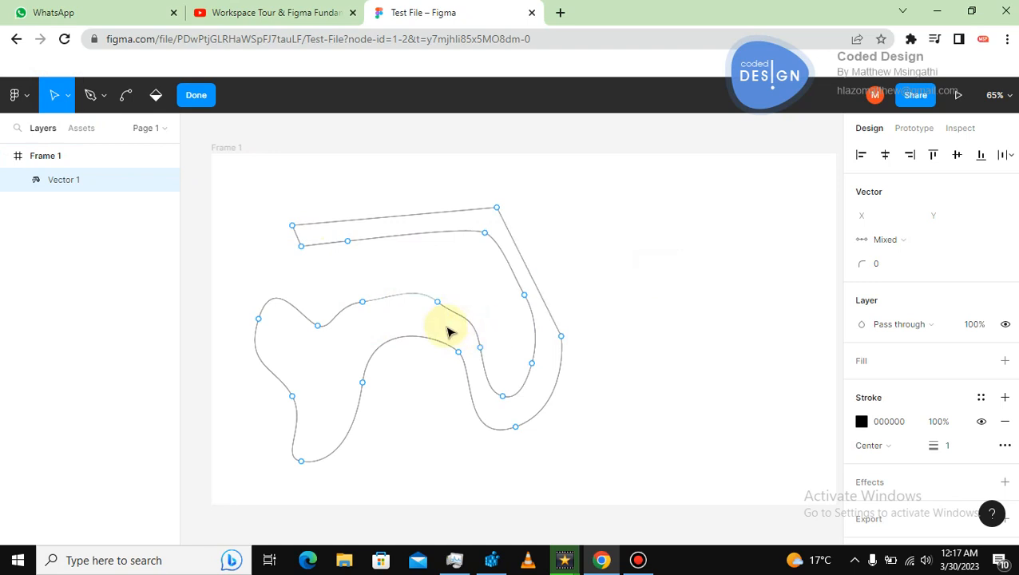
pyautogui.press('Escape')
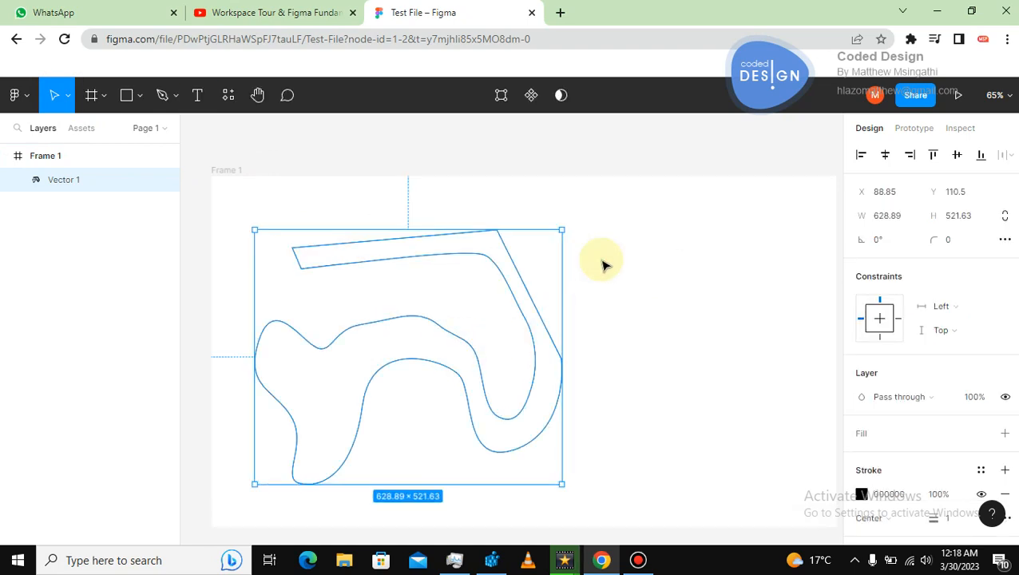
pyautogui.press('Escape')
# Add a fill to the closed shape and set its colour to dark red 8B1111.
pyautogui.click(471, 257)
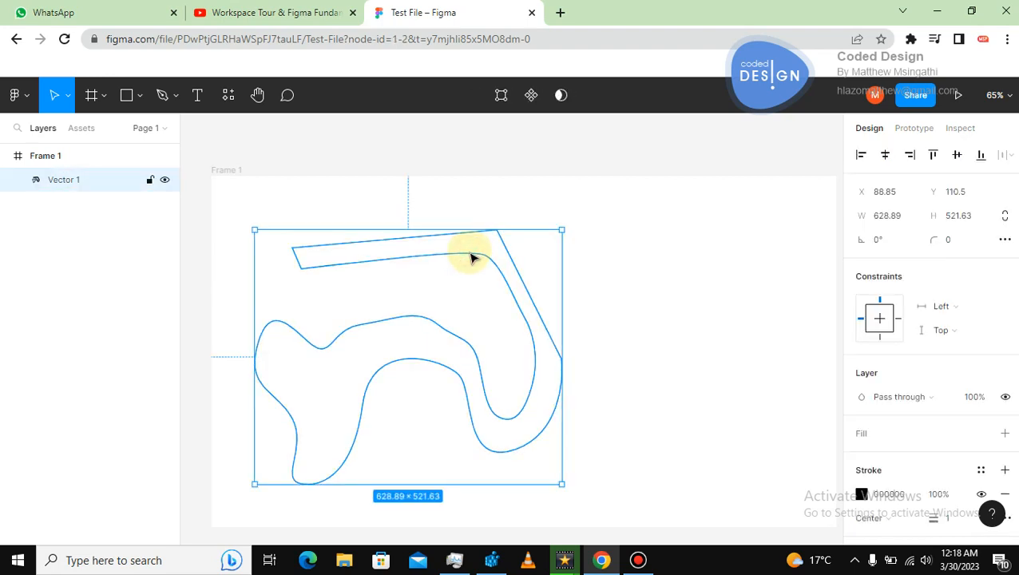
pyautogui.scroll(-3, 878, 335)
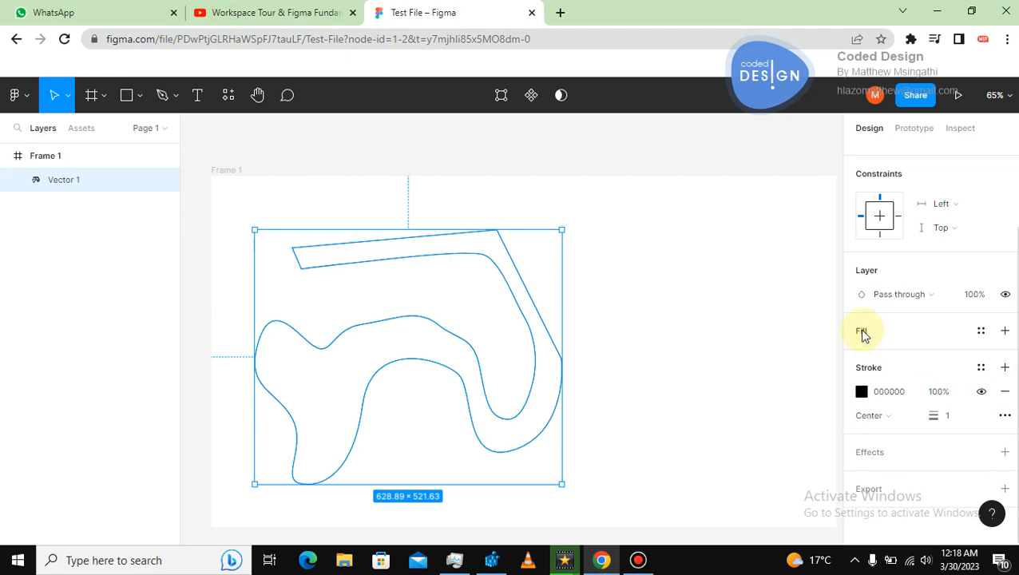
pyautogui.click(1004, 331)
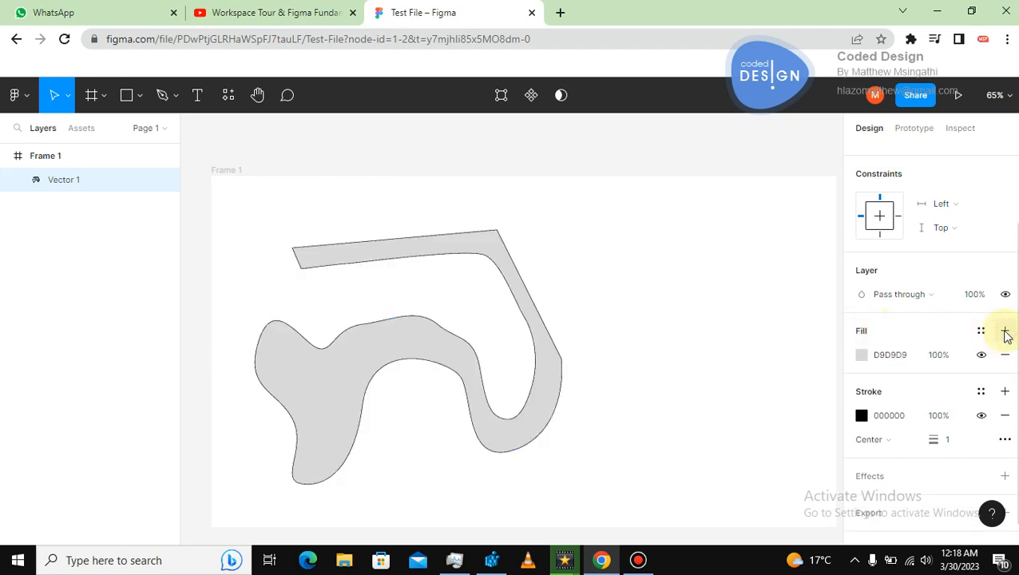
pyautogui.click(860, 356)
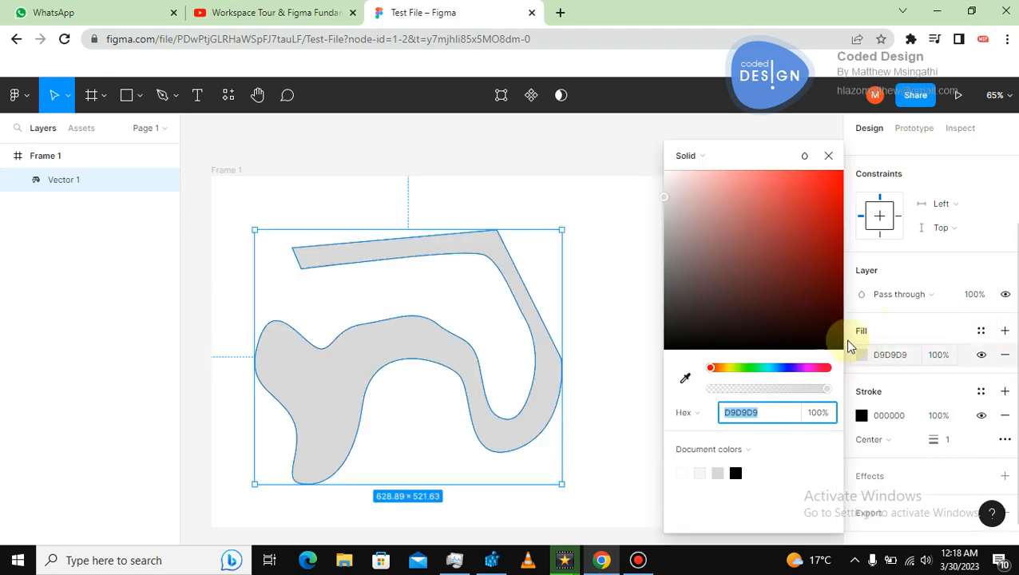
pyautogui.moveTo(819, 303); pyautogui.dragTo(822, 251)
pyautogui.click(617, 256)
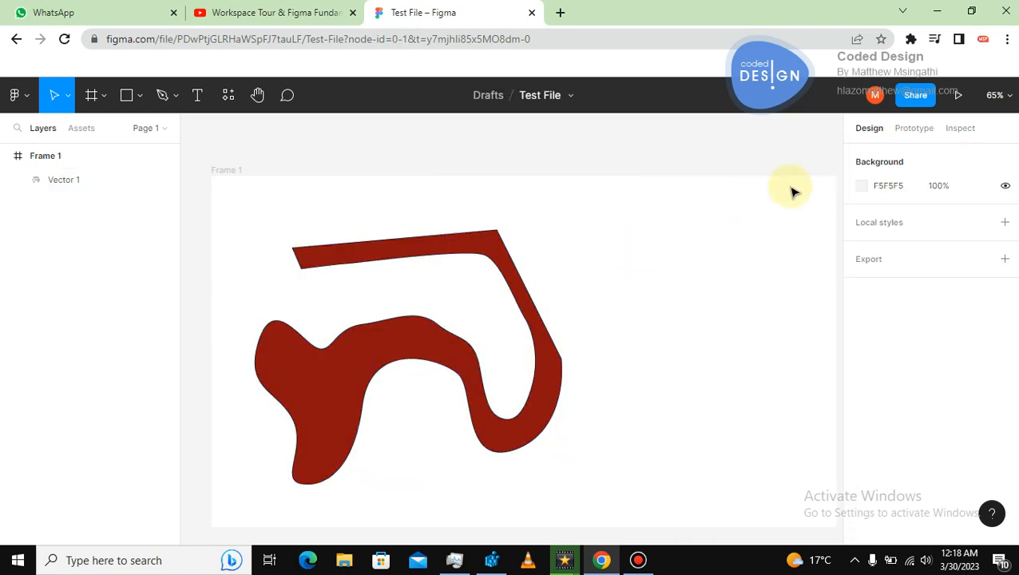
# Select the filled vector shape and delete it from the frame.
pyautogui.click(404, 346)
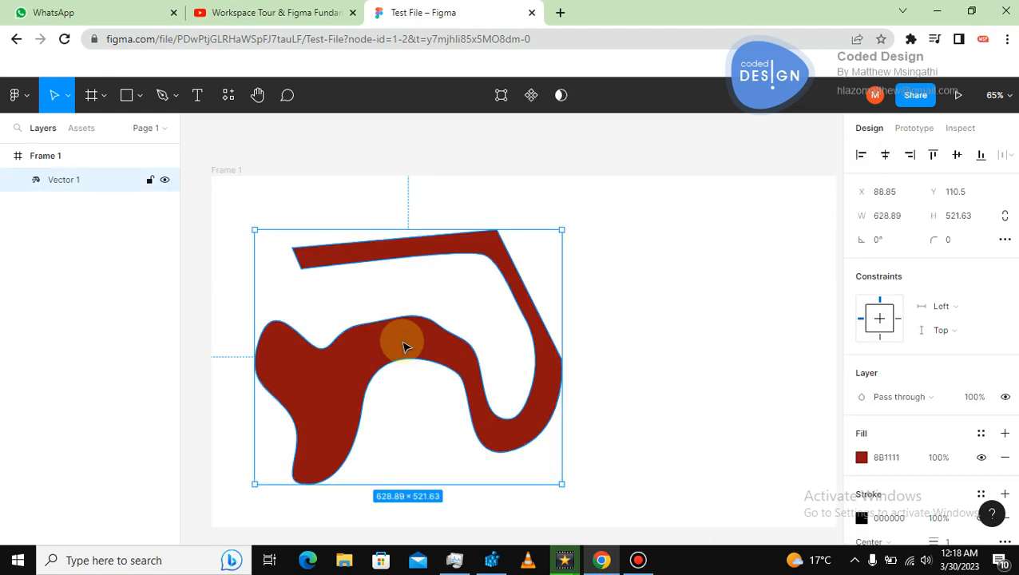
pyautogui.press('Delete')
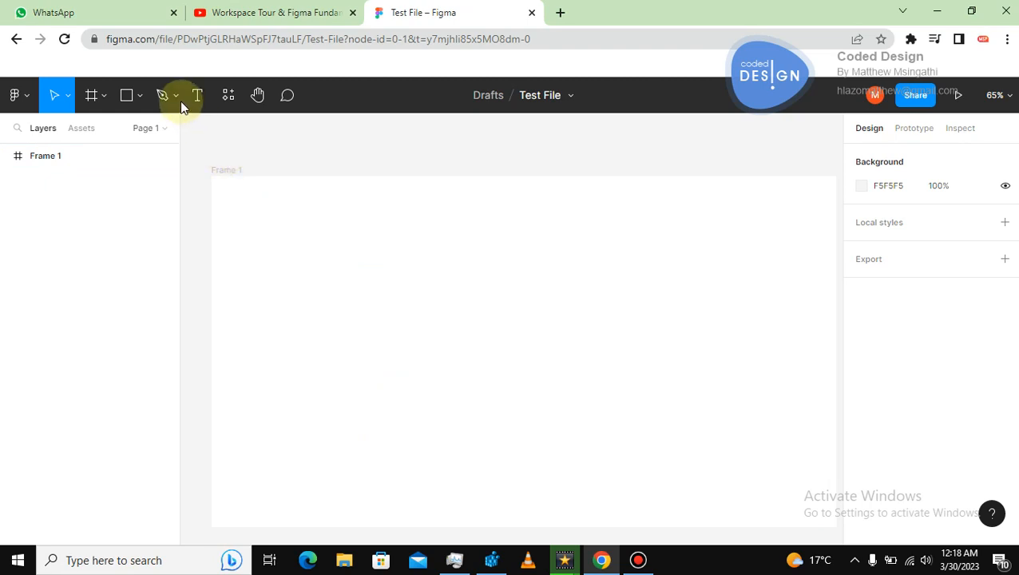
pyautogui.click(175, 97)
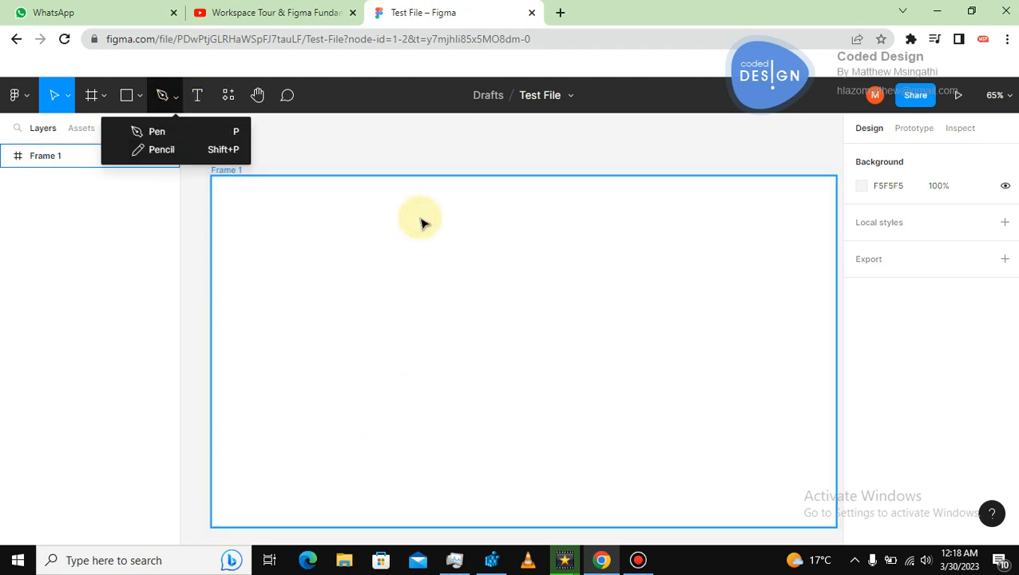
pyautogui.click(423, 223)
# Create a text layer reading "Test" inside the frame.
pyautogui.click(197, 95)
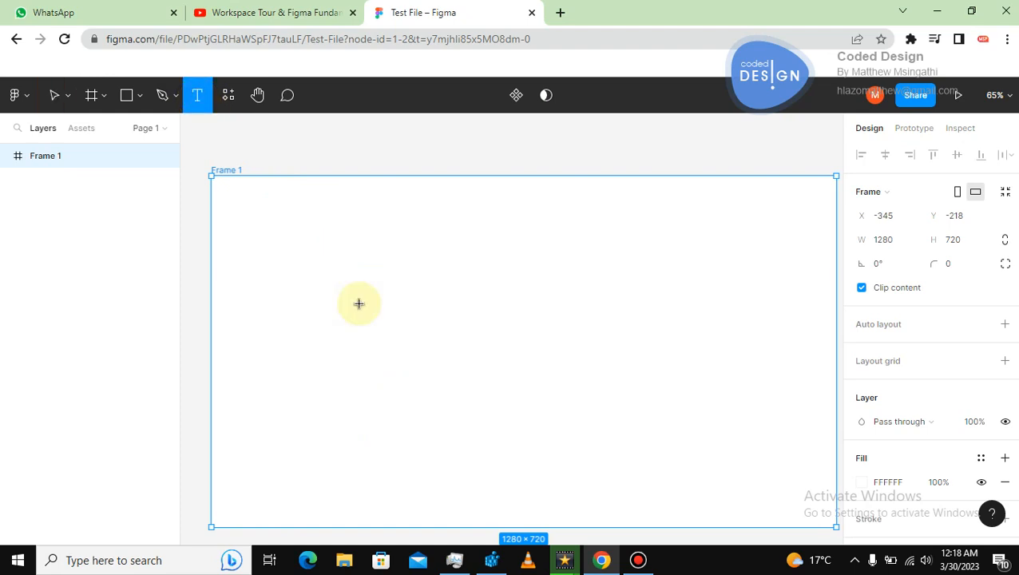
pyautogui.click(312, 273)
pyautogui.write('Test')
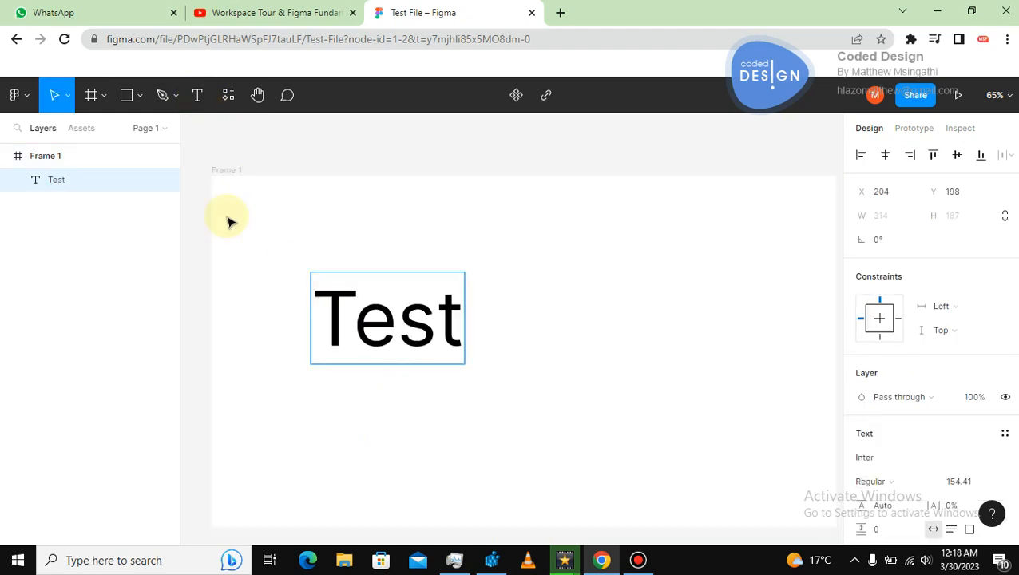
pyautogui.press('Escape')
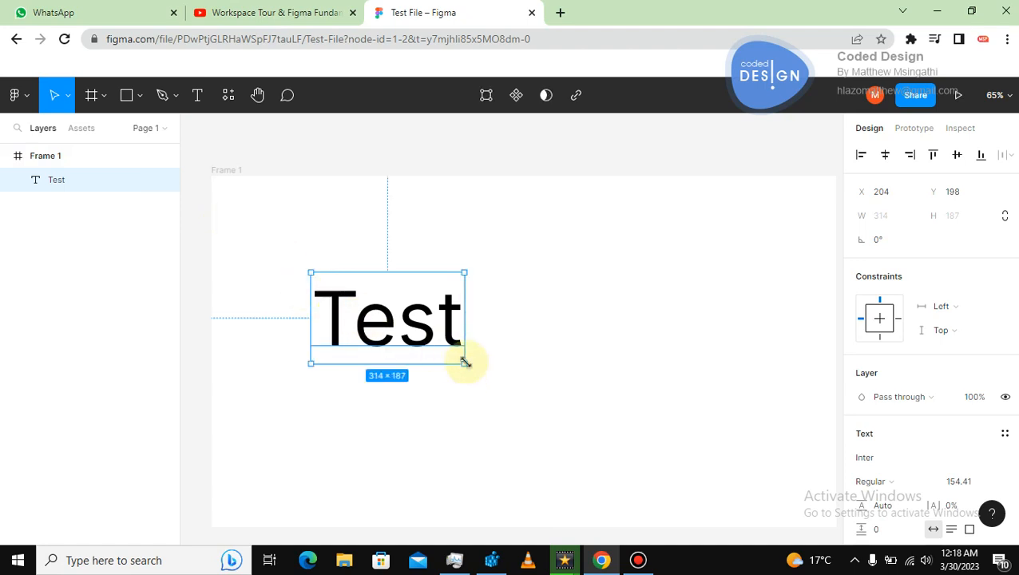
# Widen the text box to about 382 px and append "mnmnmm" to the text.
pyautogui.moveTo(465, 361); pyautogui.dragTo(498, 361)
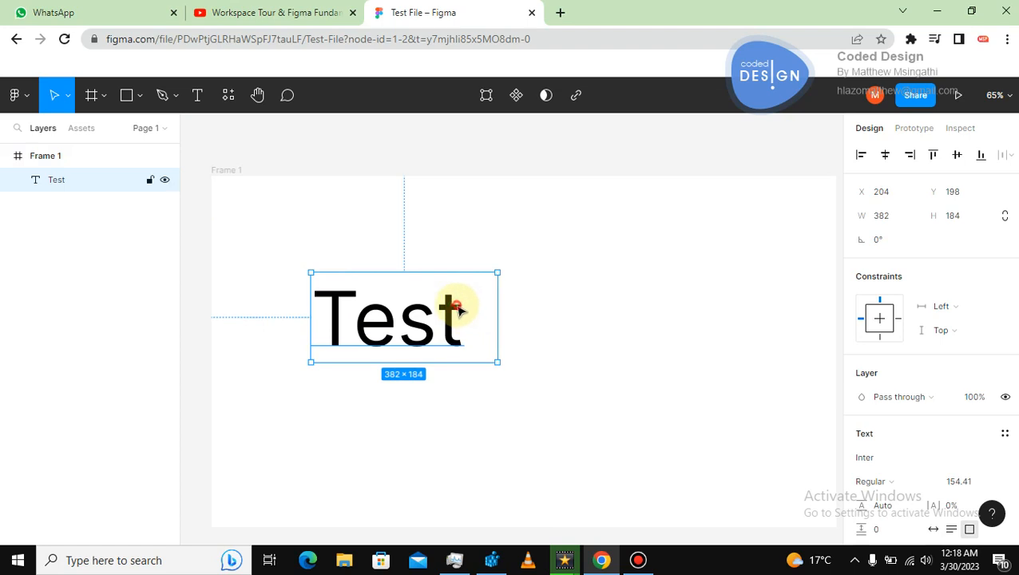
pyautogui.doubleClick(457, 306)
pyautogui.click(457, 306)
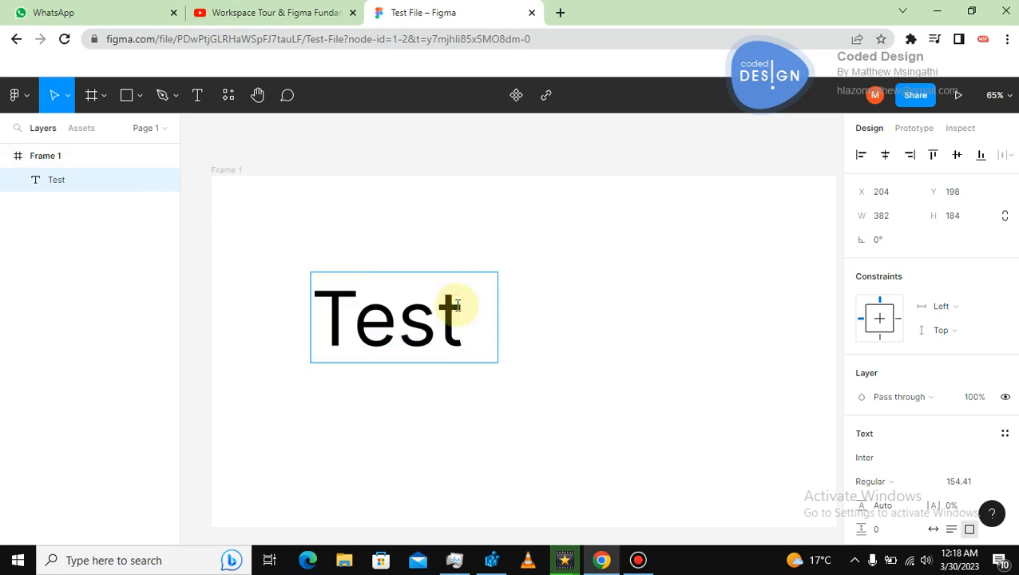
pyautogui.write('mnmnmm')
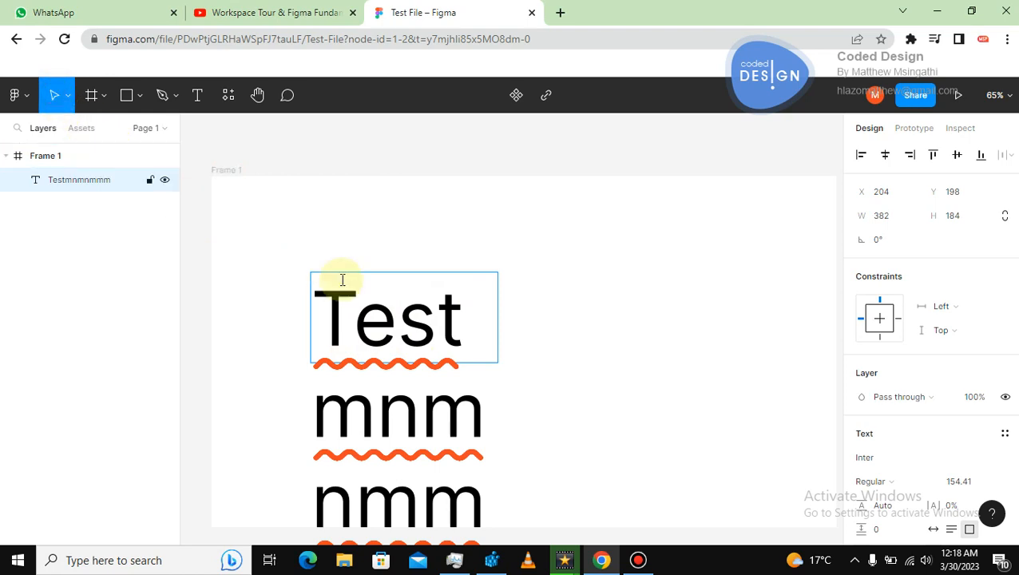
pyautogui.press('Escape')
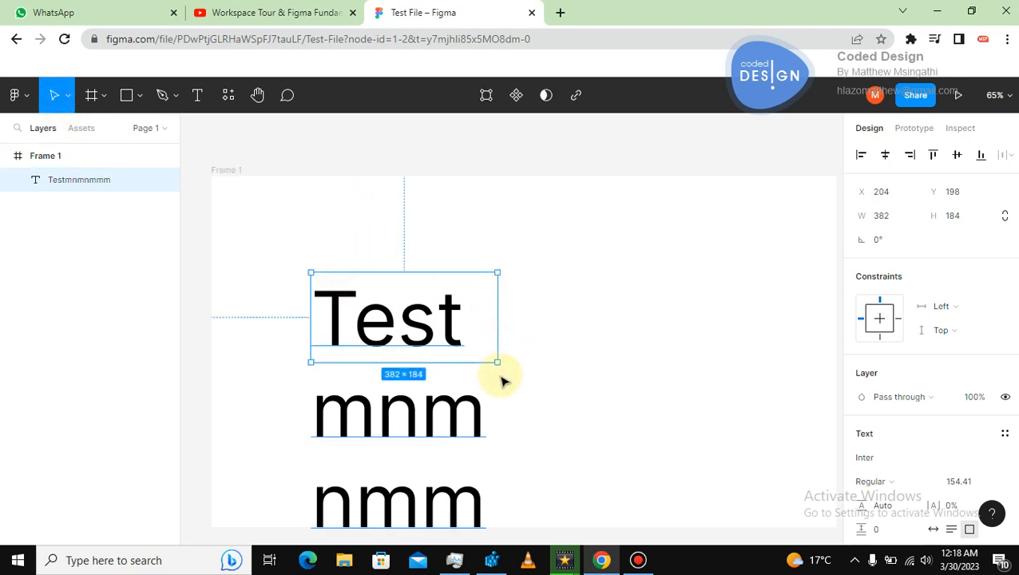
# Resize the fixed-size text box by its corners, ending at about 668 × 256 so the text wraps.
pyautogui.moveTo(499, 365); pyautogui.dragTo(822, 434)
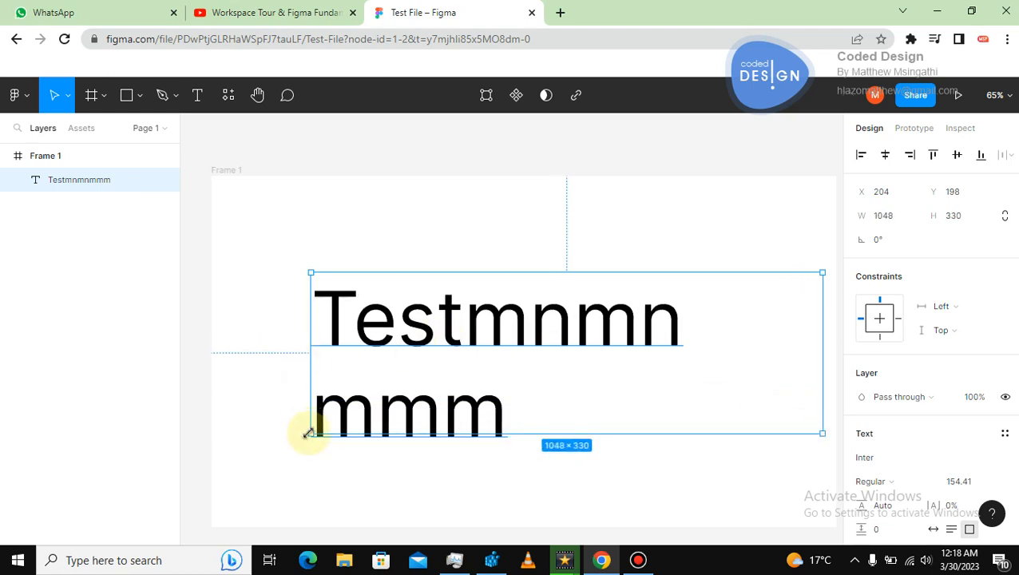
pyautogui.moveTo(311, 436); pyautogui.dragTo(248, 428)
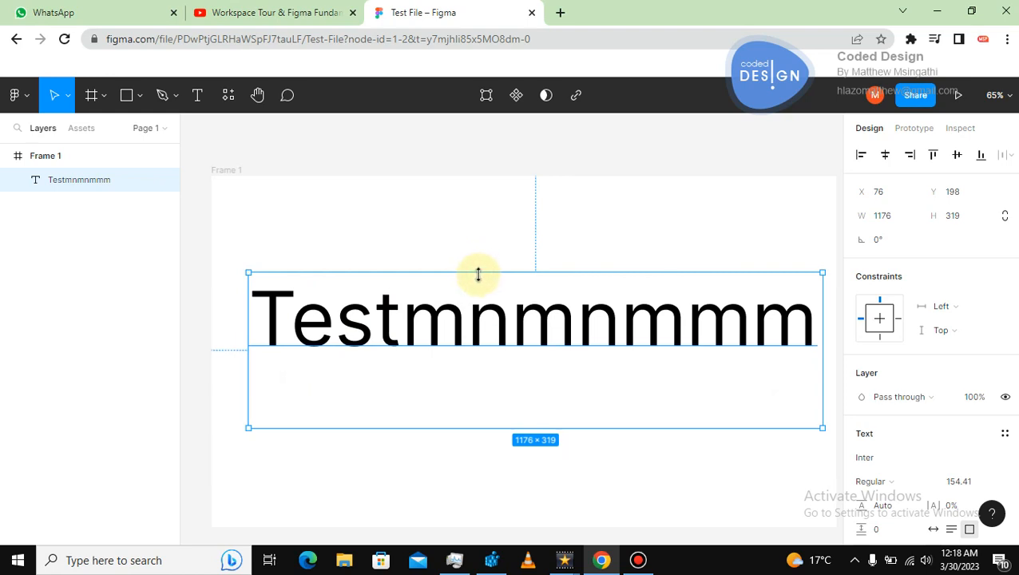
pyautogui.moveTo(823, 425); pyautogui.dragTo(573, 397)
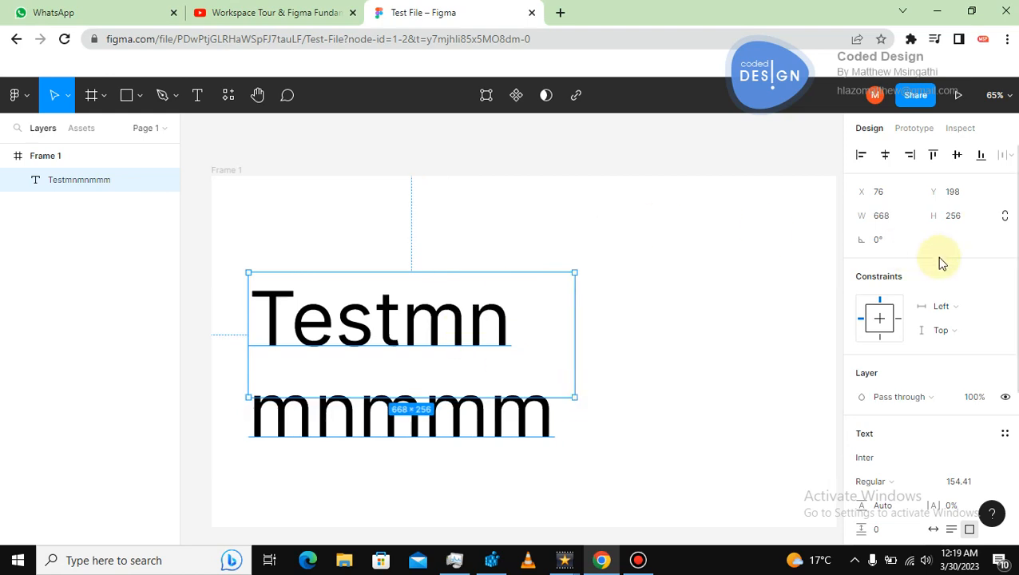
pyautogui.click(573, 257)
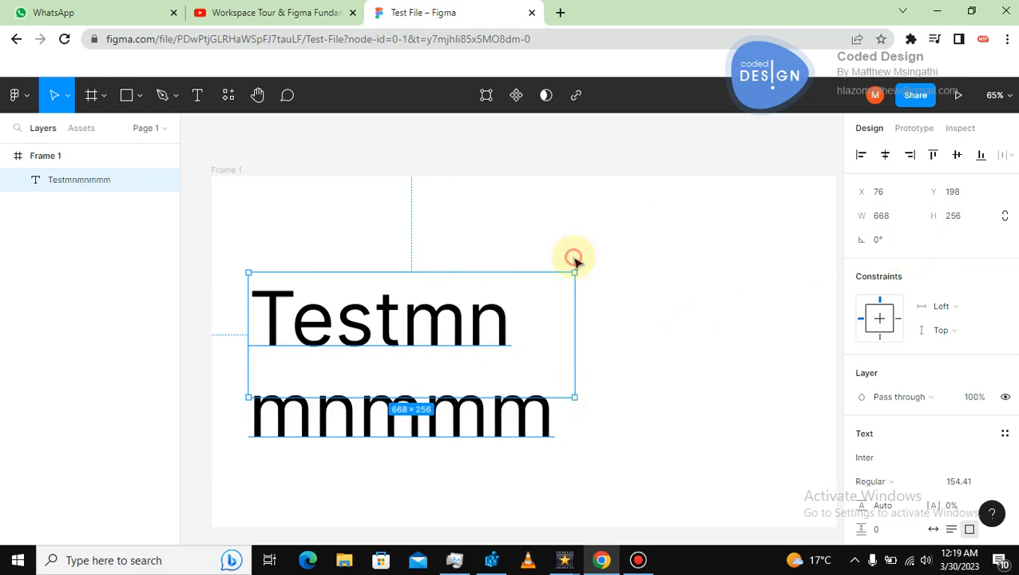
pyautogui.click(482, 309)
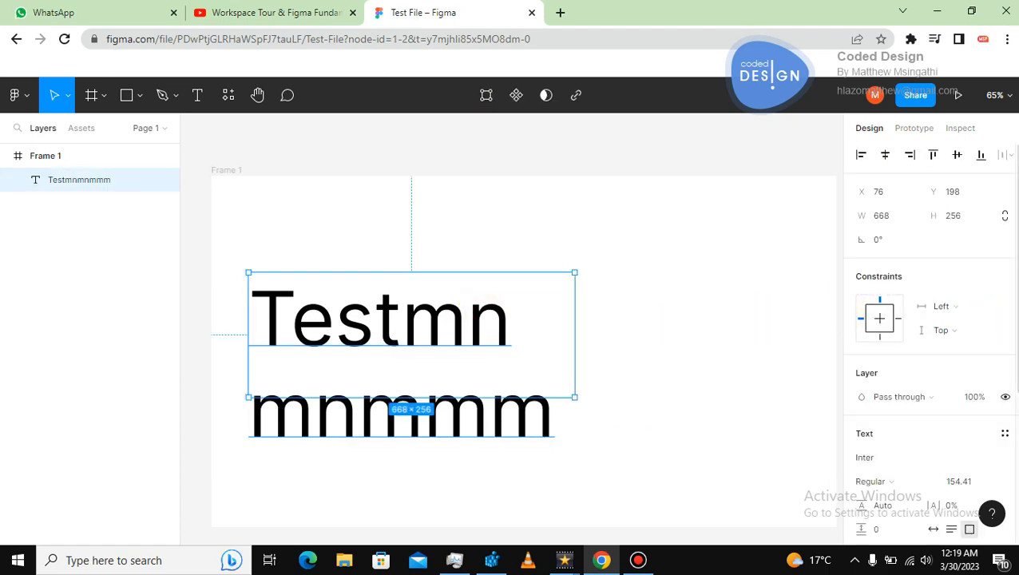
# Set the text layer's resizing to Auto width in the type settings.
pyautogui.scroll(-2, 926, 343)
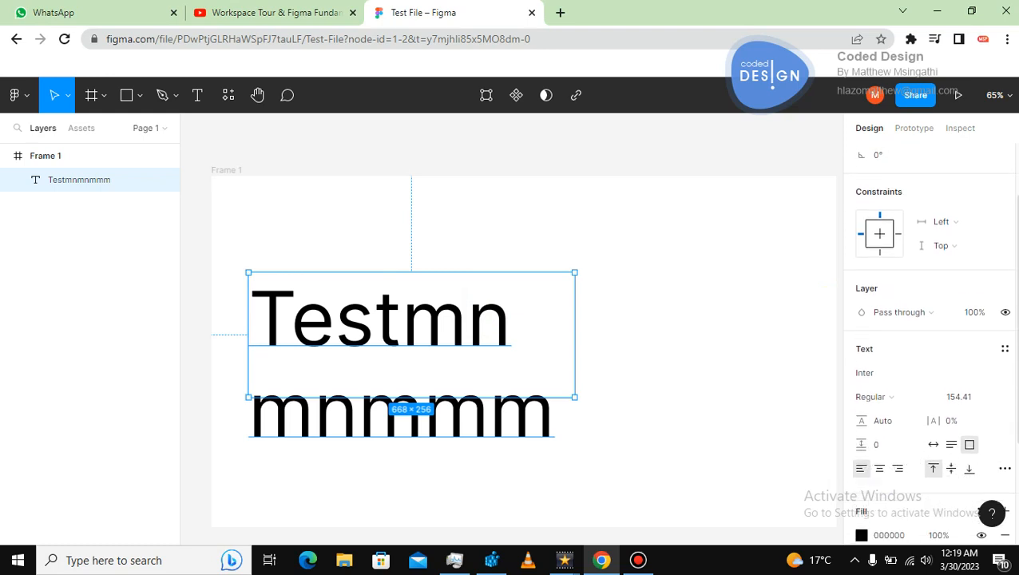
pyautogui.scroll(-2, 926, 343)
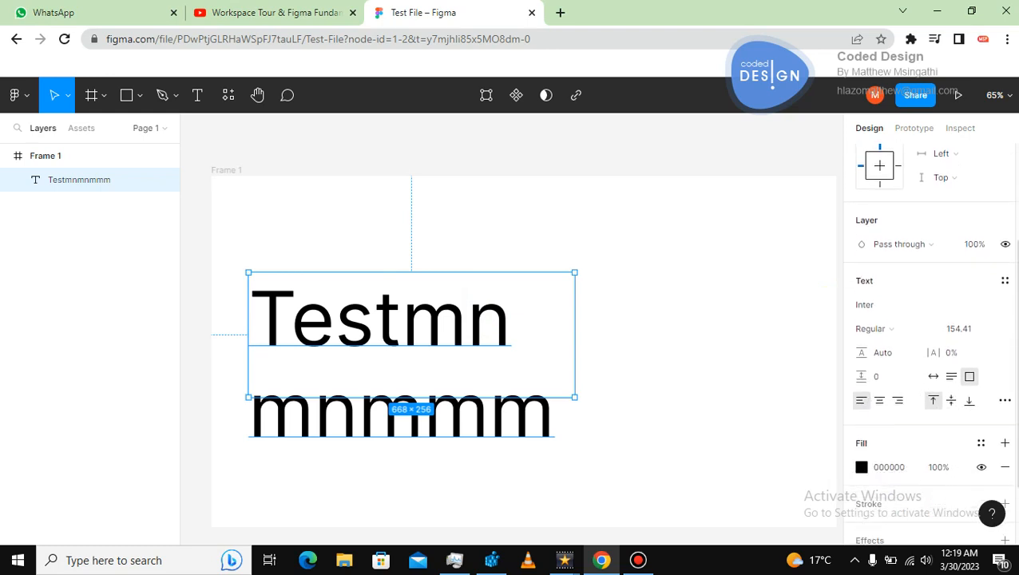
pyautogui.scroll(-1, 926, 343)
pyautogui.scroll(-1, 998, 383)
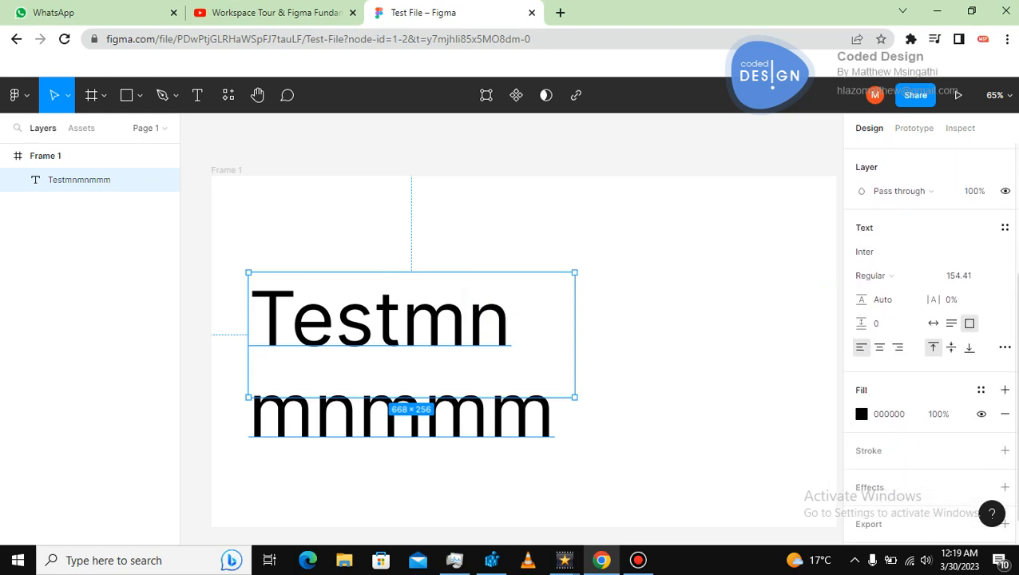
pyautogui.click(1004, 349)
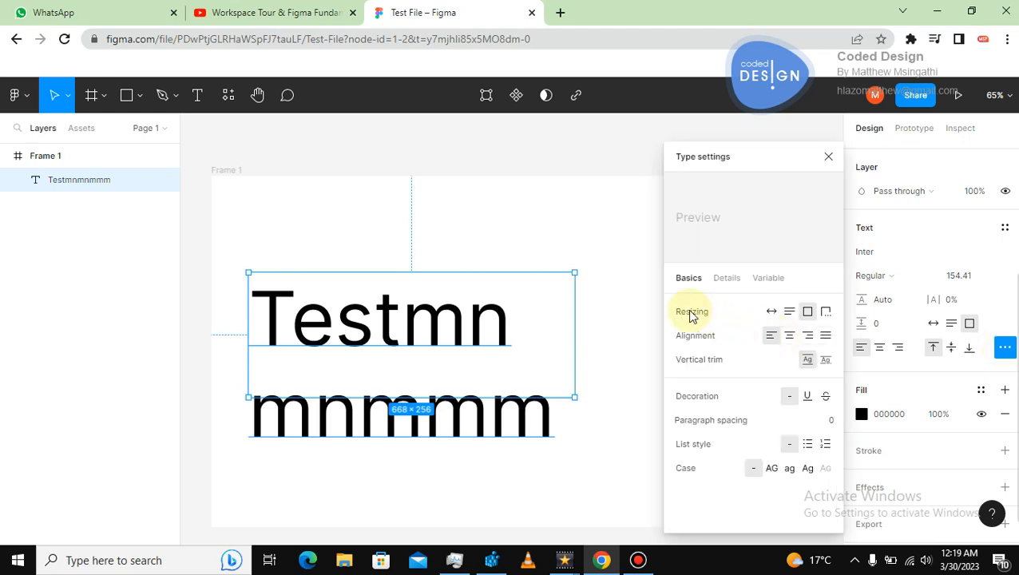
pyautogui.click(771, 312)
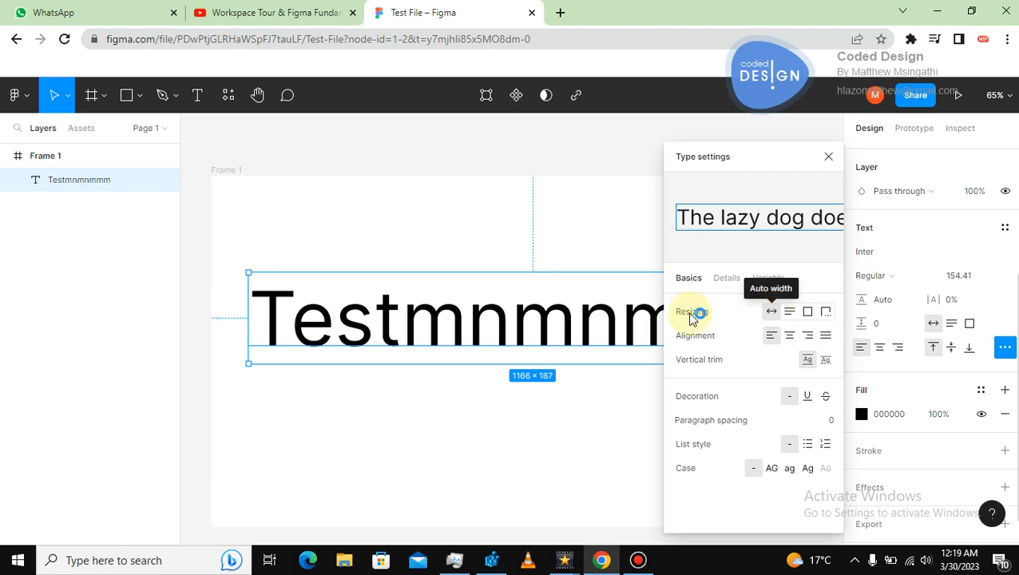
pyautogui.click(827, 157)
# Replace the text layer's content with "nbnbnbndd".
pyautogui.doubleClick(640, 305)
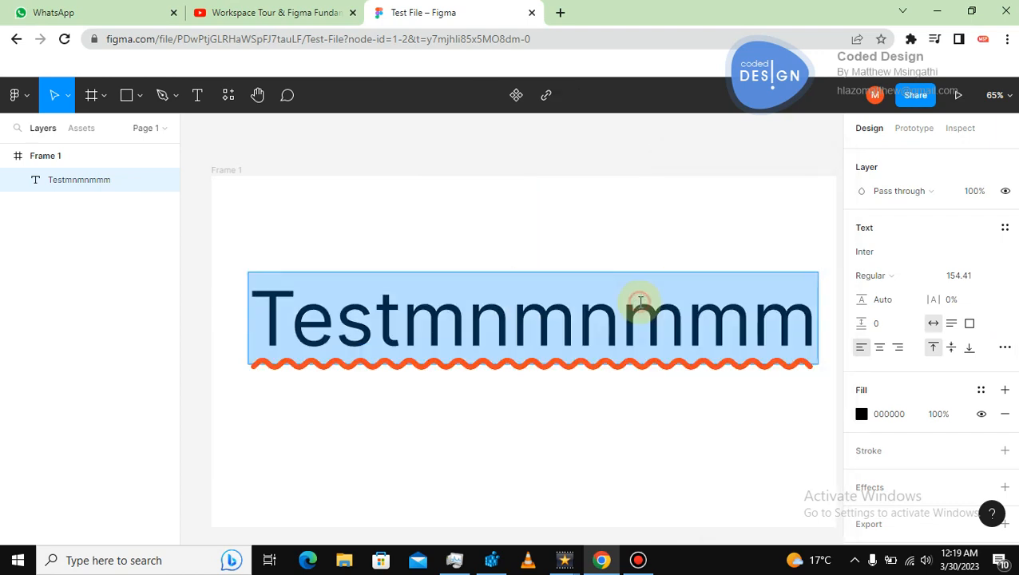
pyautogui.press('BackSpace')
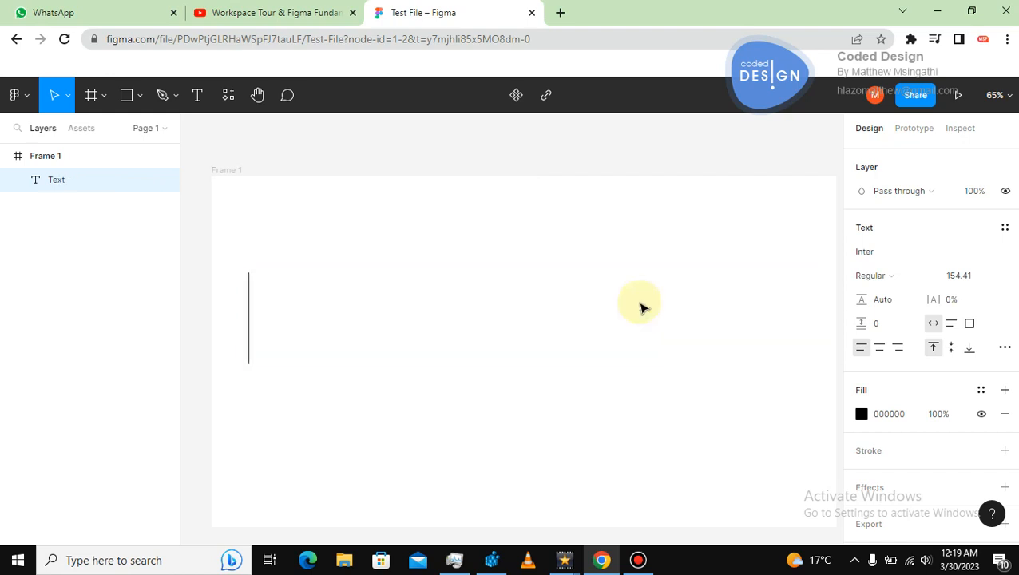
pyautogui.write('nbnbnbndd')
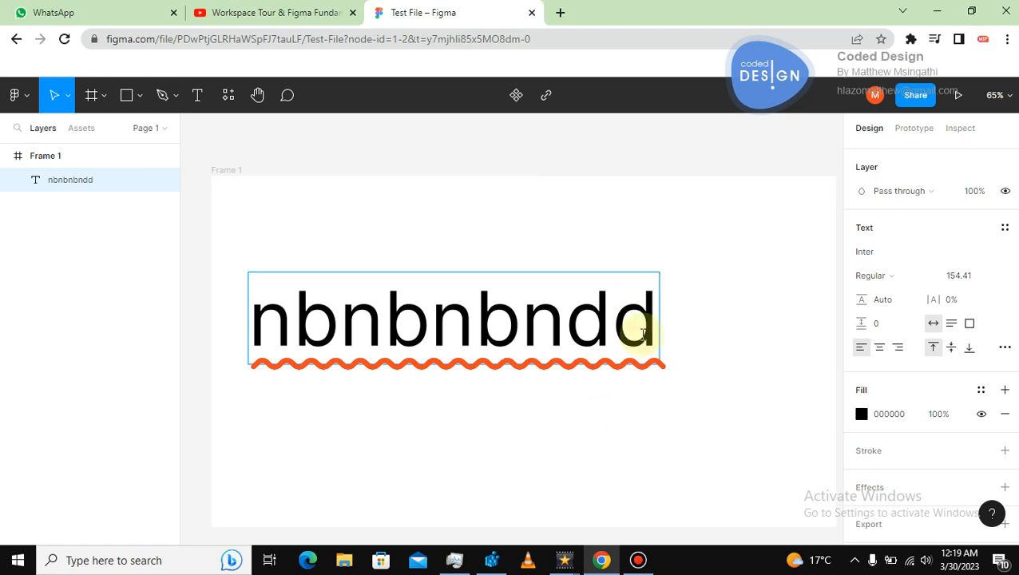
pyautogui.click(1004, 347)
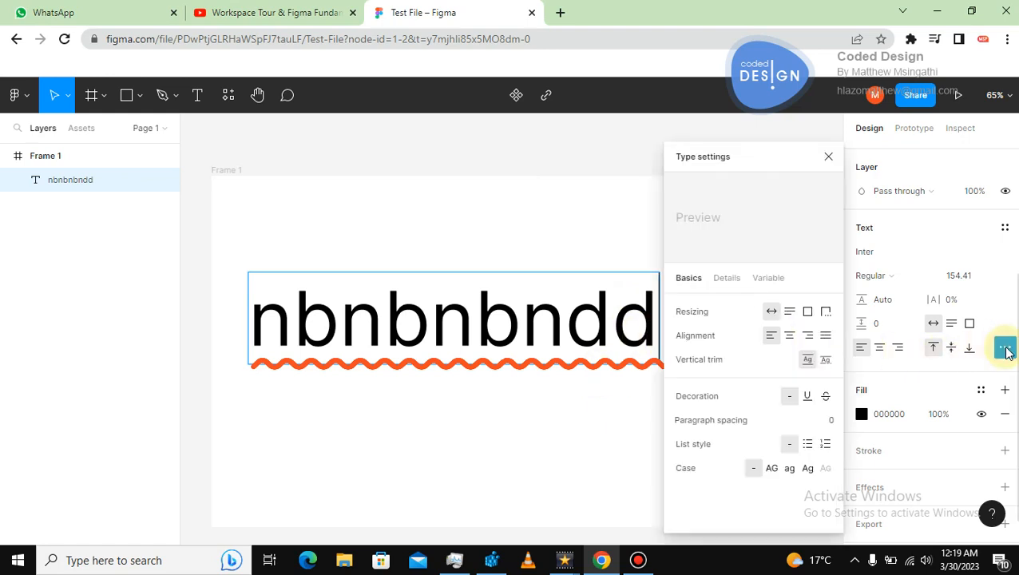
pyautogui.click(612, 311)
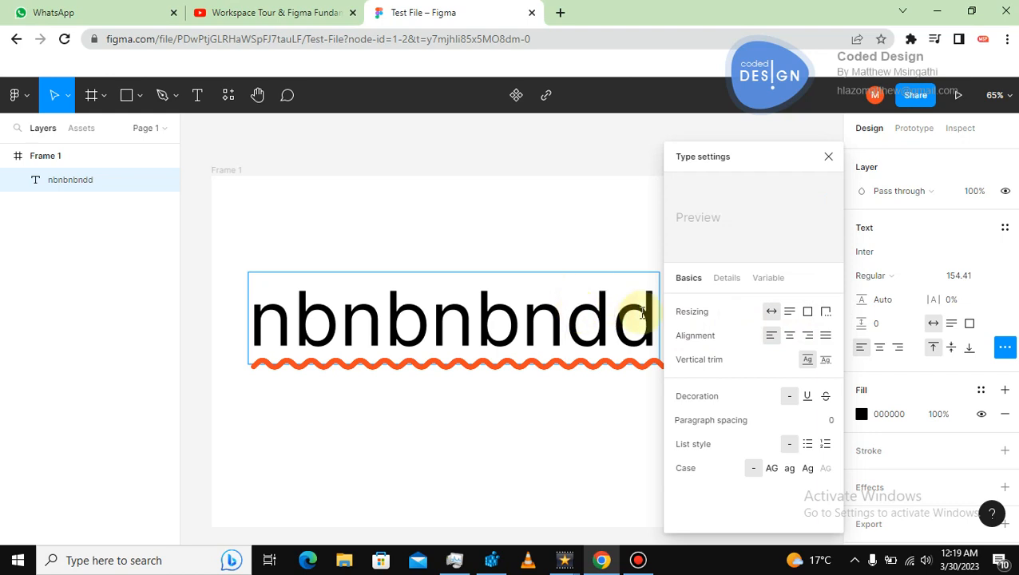
# Add two more lines to the text reading "nbnb" and "mnmnmnmnm".
pyautogui.click(648, 318)
pyautogui.press('Return')
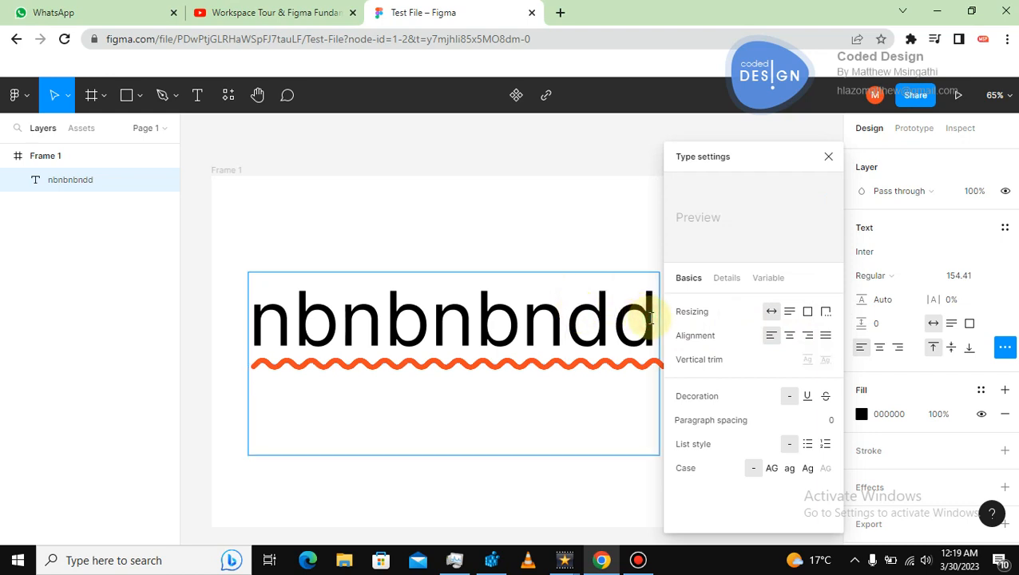
pyautogui.write('nbnb')
pyautogui.press('Return')
pyautogui.write('mn')
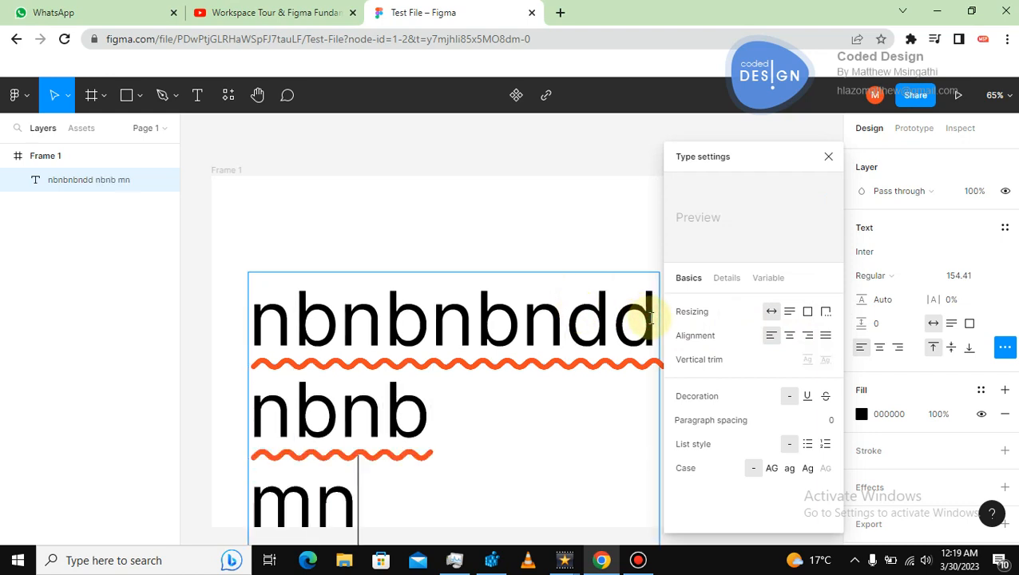
pyautogui.write('mnmnmnm')
# Move the text layer up within the frame.
pyautogui.click(418, 222)
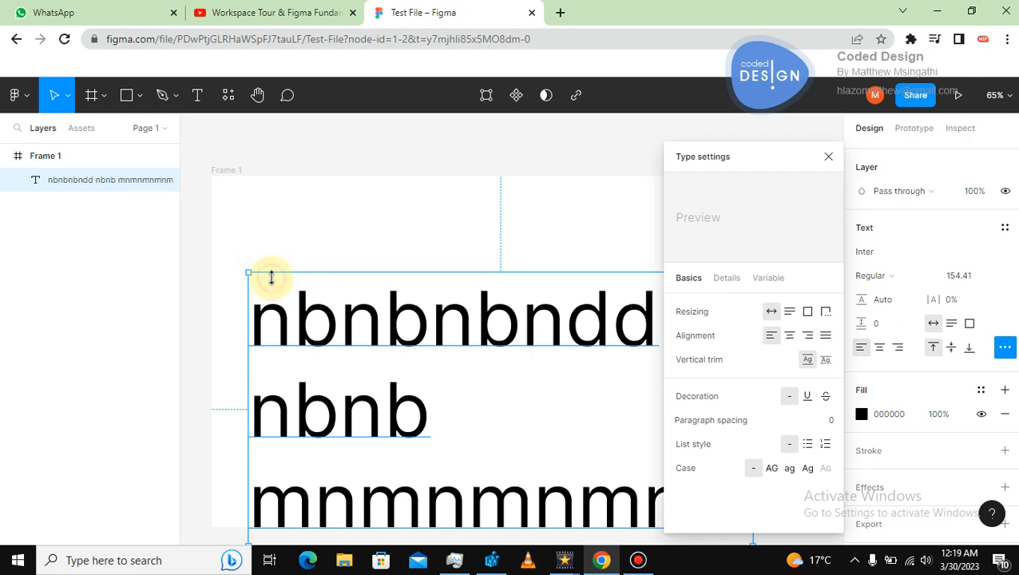
pyautogui.click(279, 241)
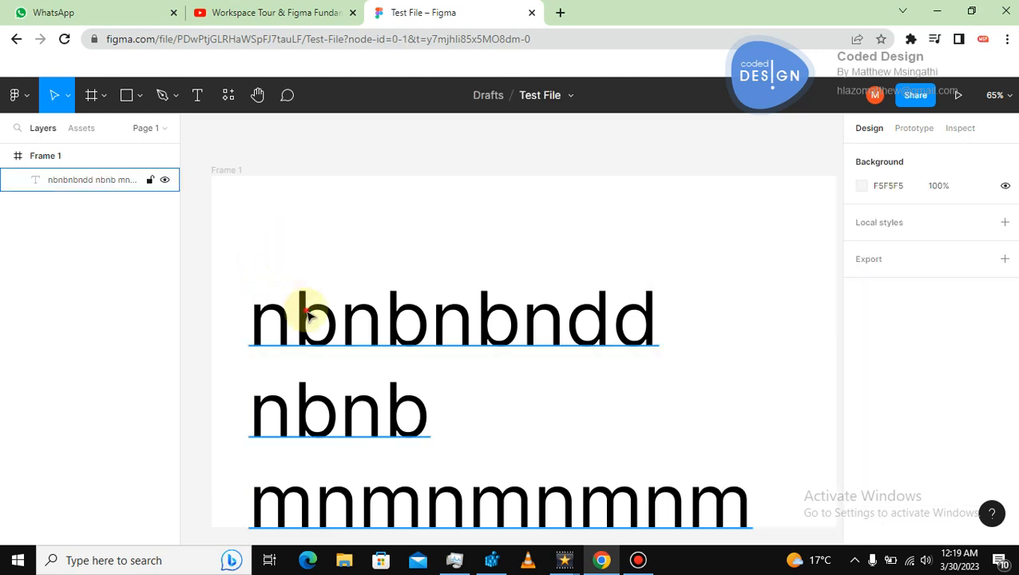
pyautogui.click(309, 315)
pyautogui.moveTo(307, 275); pyautogui.dragTo(307, 239)
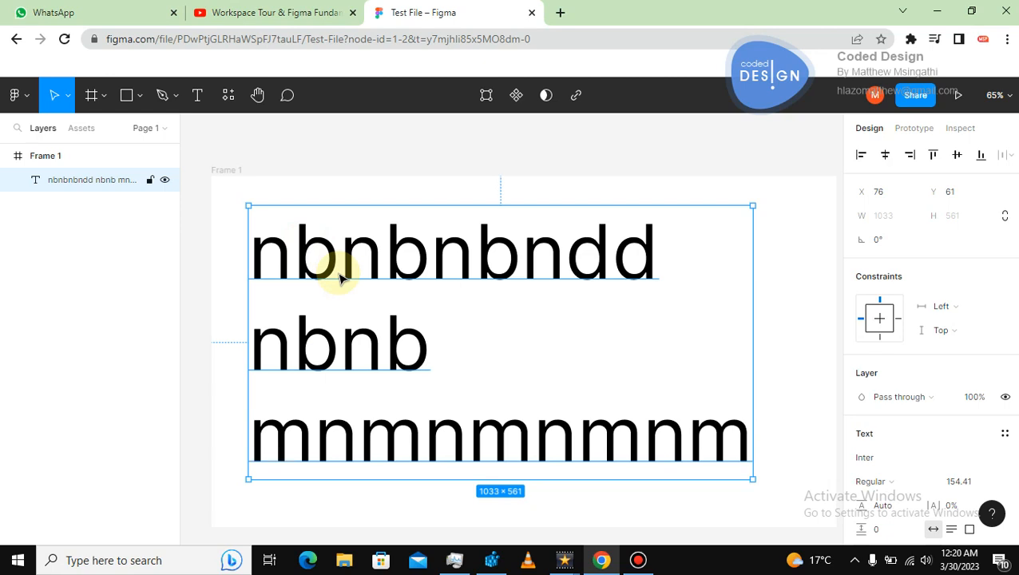
# Scale the text layer down with the Scale tool to about 589 × 321 (0.57x).
pyautogui.press('k')
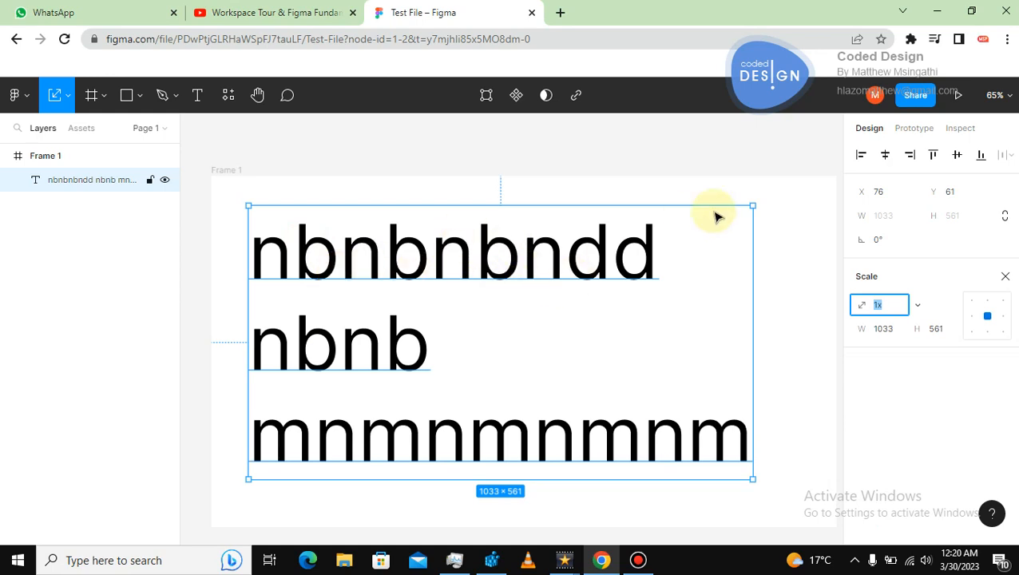
pyautogui.moveTo(752, 206); pyautogui.dragTo(416, 231)
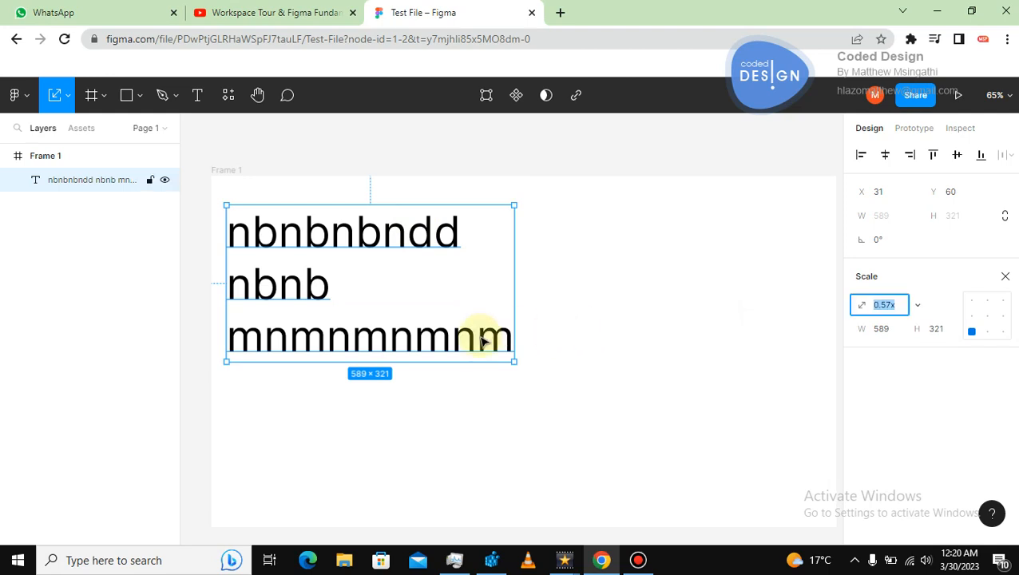
pyautogui.click(452, 244)
pyautogui.click(451, 244)
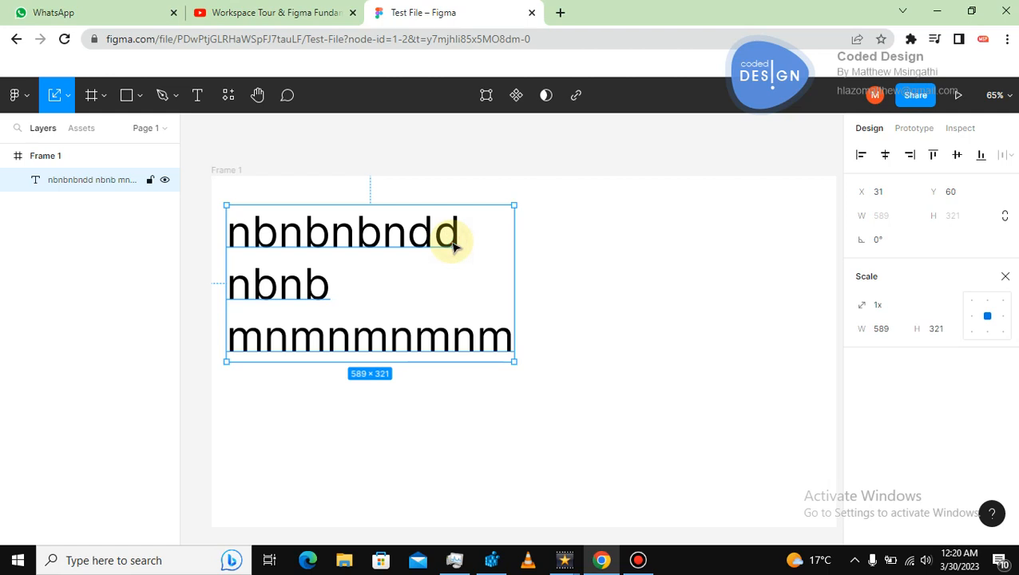
# Try center, right and justified text alignment in type settings, ending back on left alignment.
pyautogui.doubleClick(452, 244)
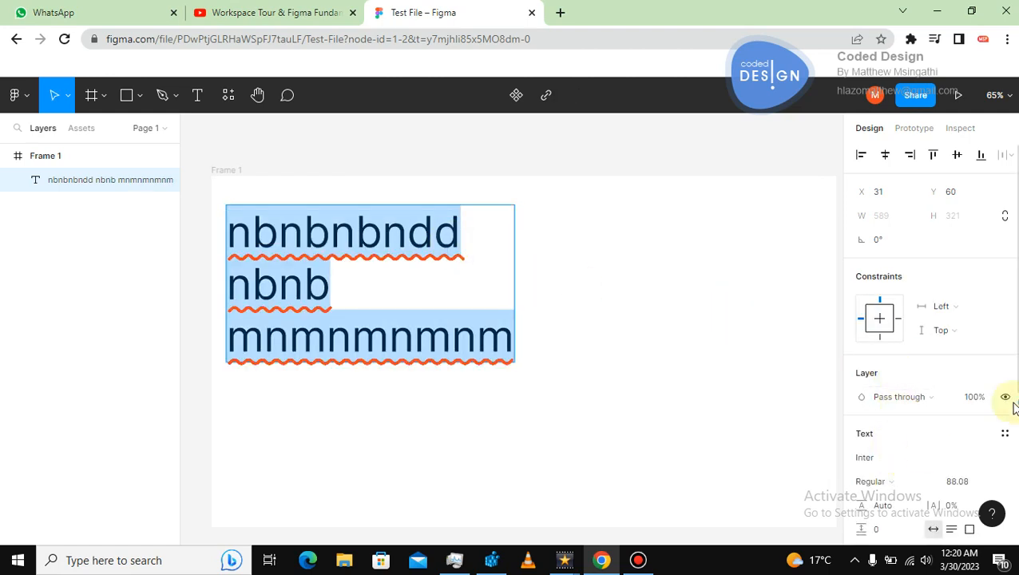
pyautogui.scroll(-3, 930, 335)
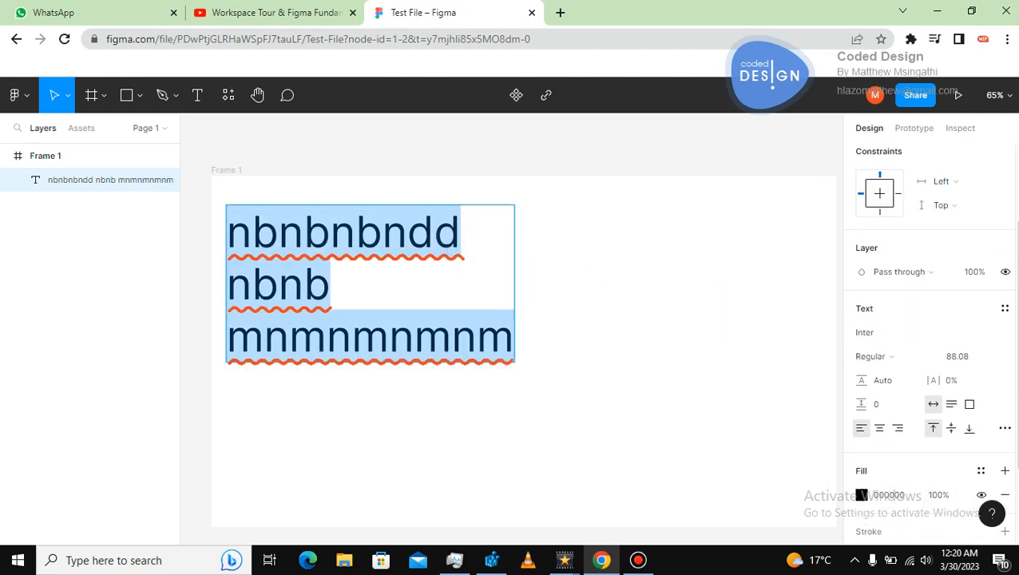
pyautogui.click(1005, 423)
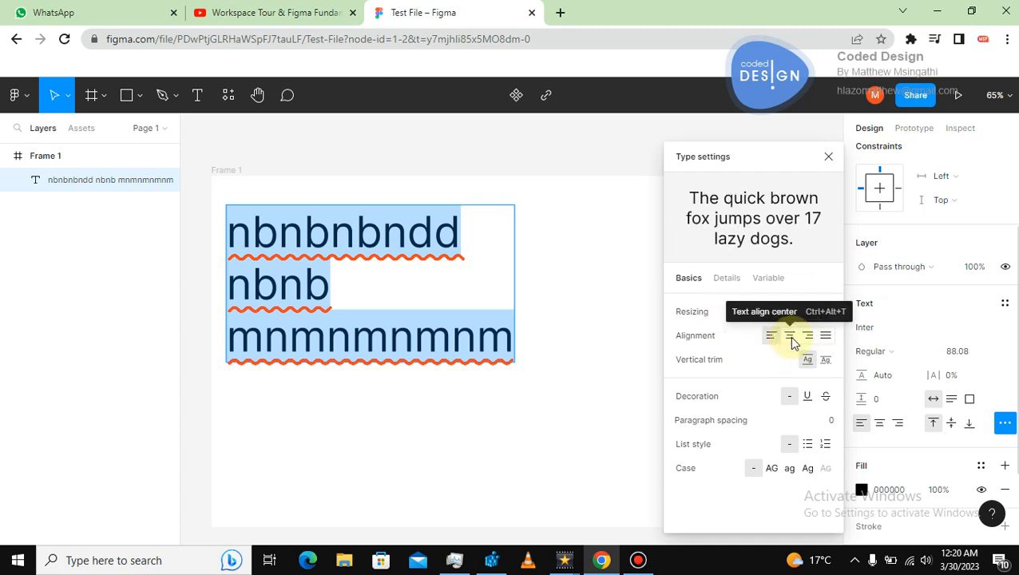
pyautogui.click(788, 336)
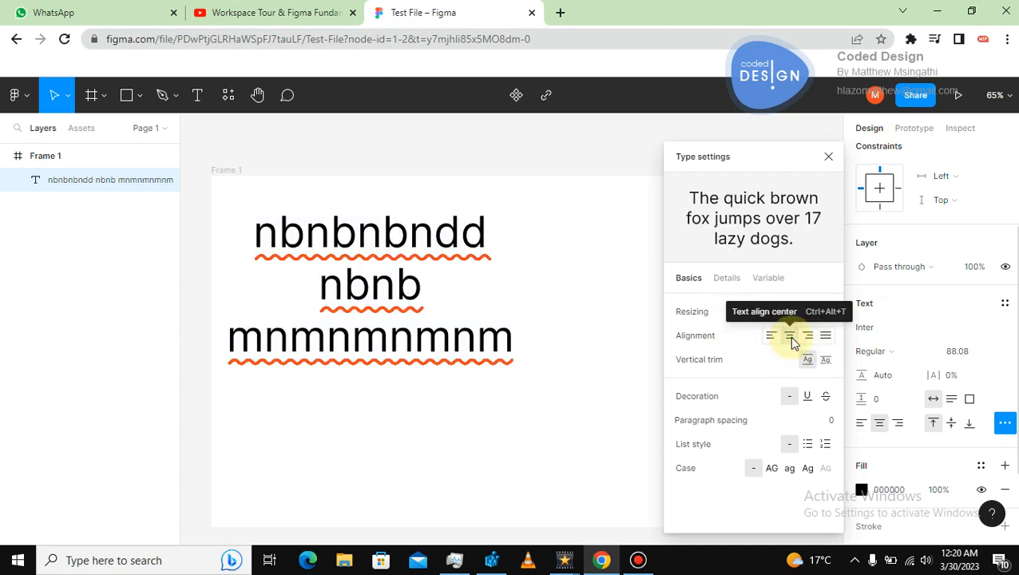
pyautogui.click(809, 338)
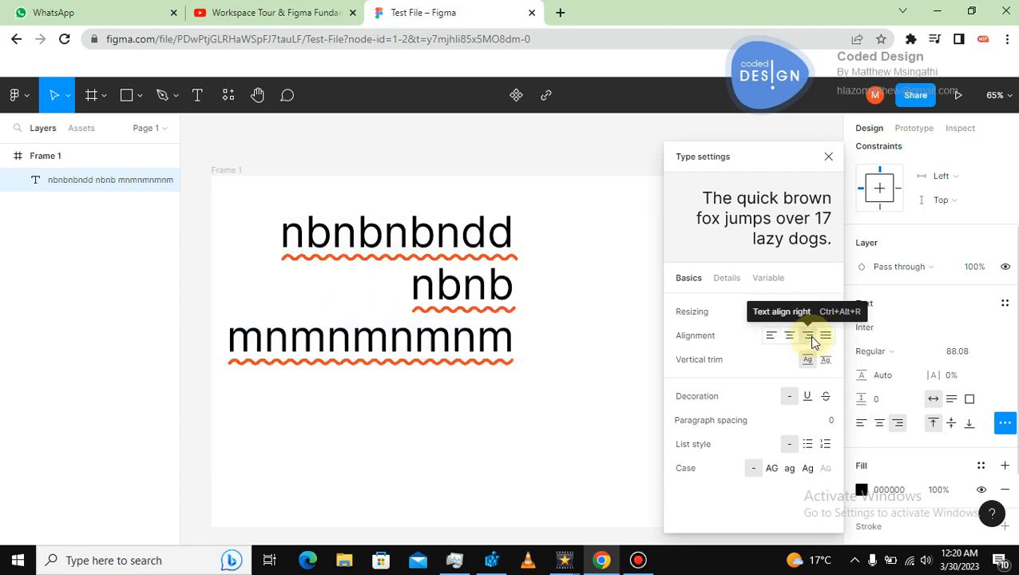
pyautogui.click(825, 339)
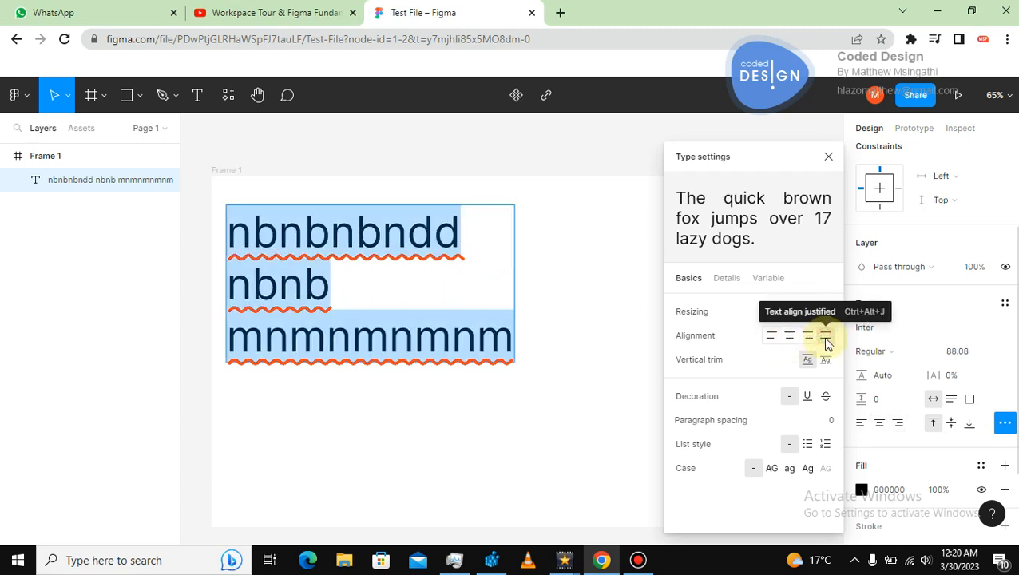
pyautogui.click(789, 338)
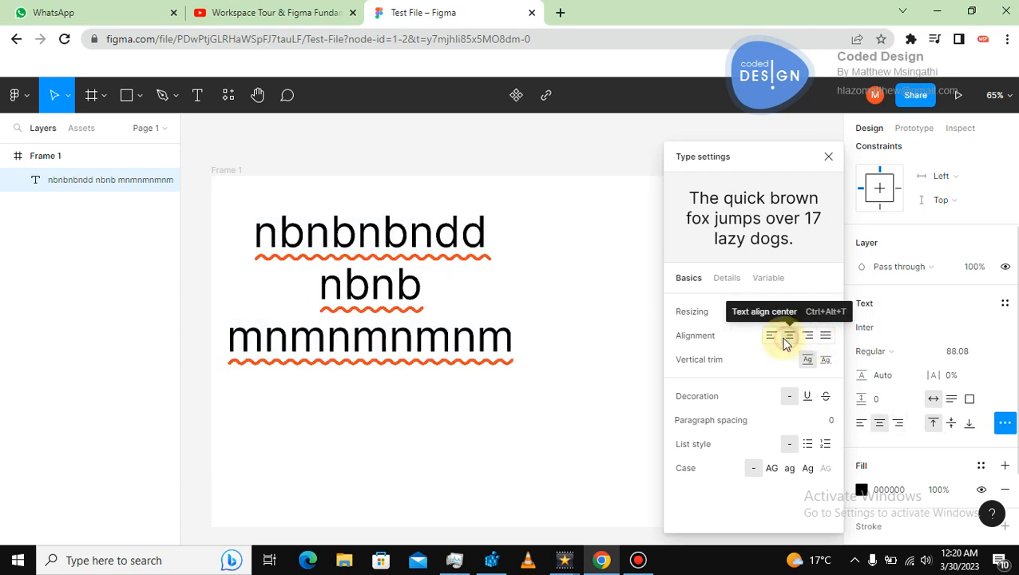
pyautogui.click(772, 338)
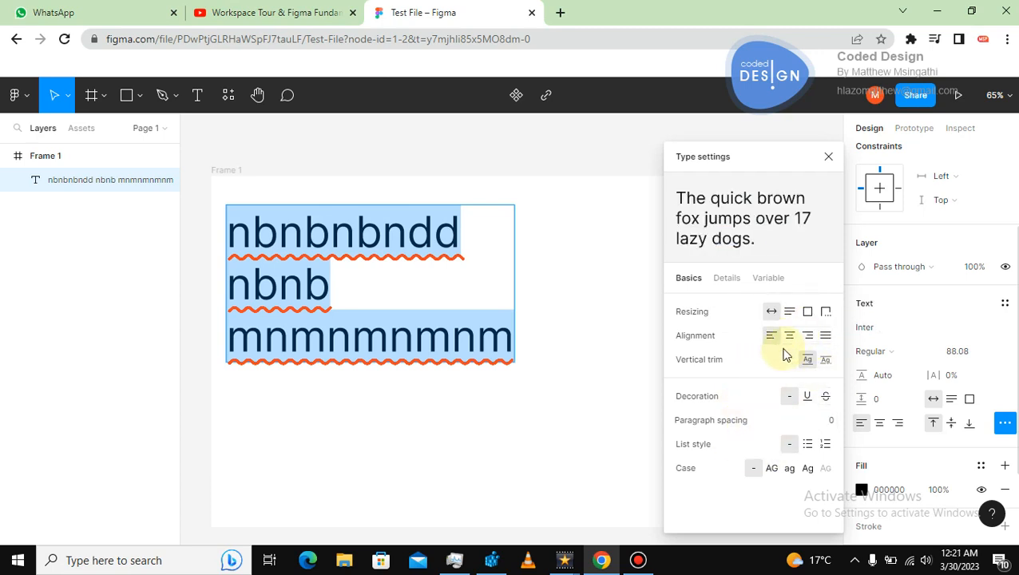
pyautogui.press('Escape')
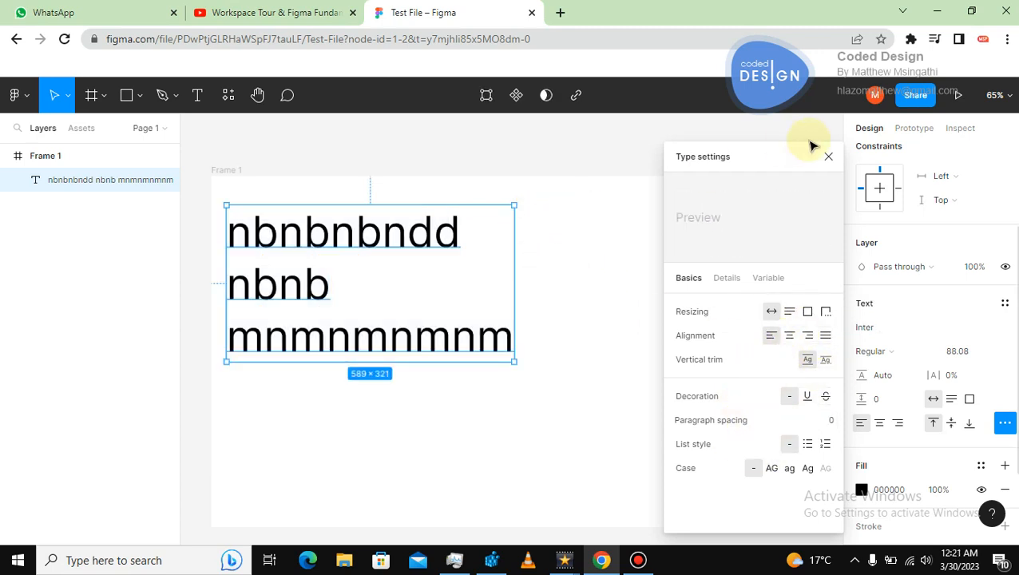
pyautogui.click(827, 156)
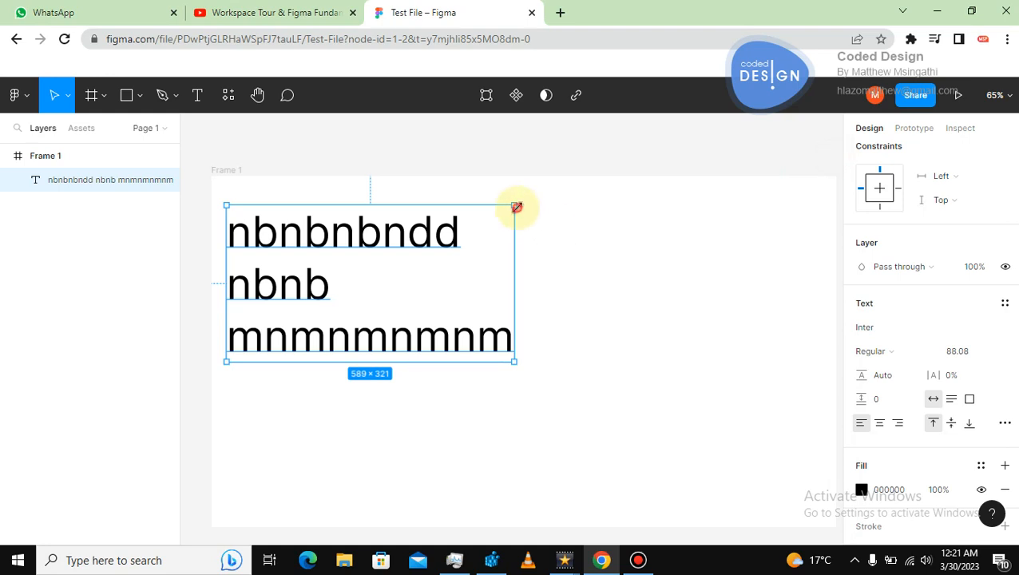
# Resize the text box by its corner and scale it slightly with the Scale tool to about 624 × 315.
pyautogui.moveTo(516, 207)
pyautogui.mouseDown()
pyautogui.moveTo(483, 234)
pyautogui.moveTo(527, 210)
pyautogui.mouseUp()
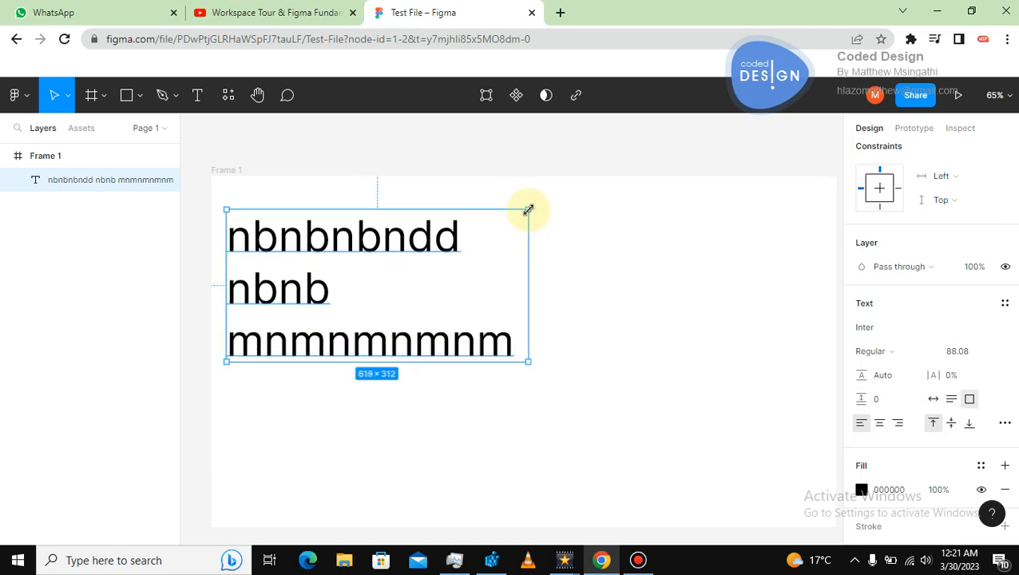
pyautogui.press('k')
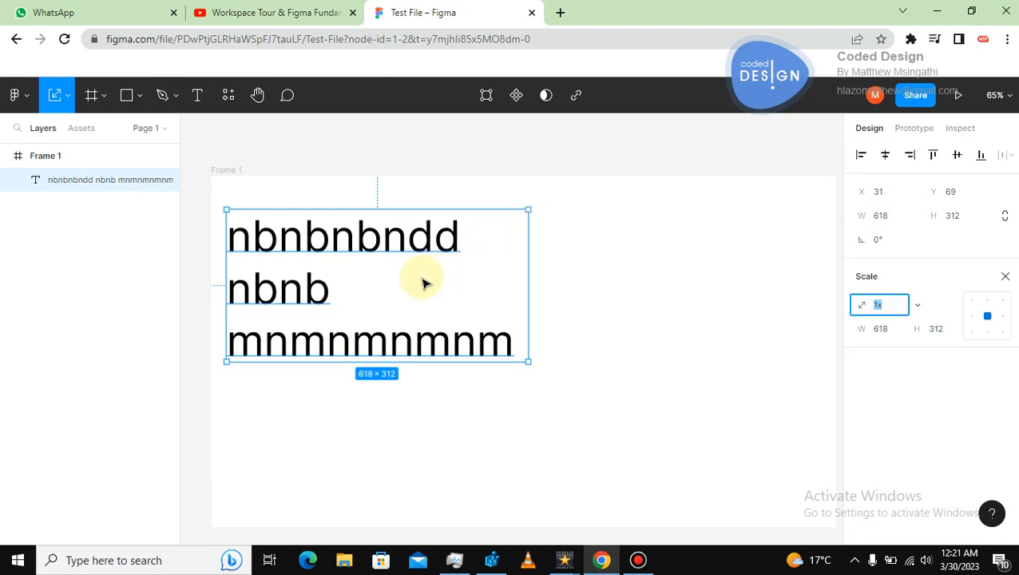
pyautogui.moveTo(528, 210); pyautogui.dragTo(501, 206)
pyautogui.press('Escape')
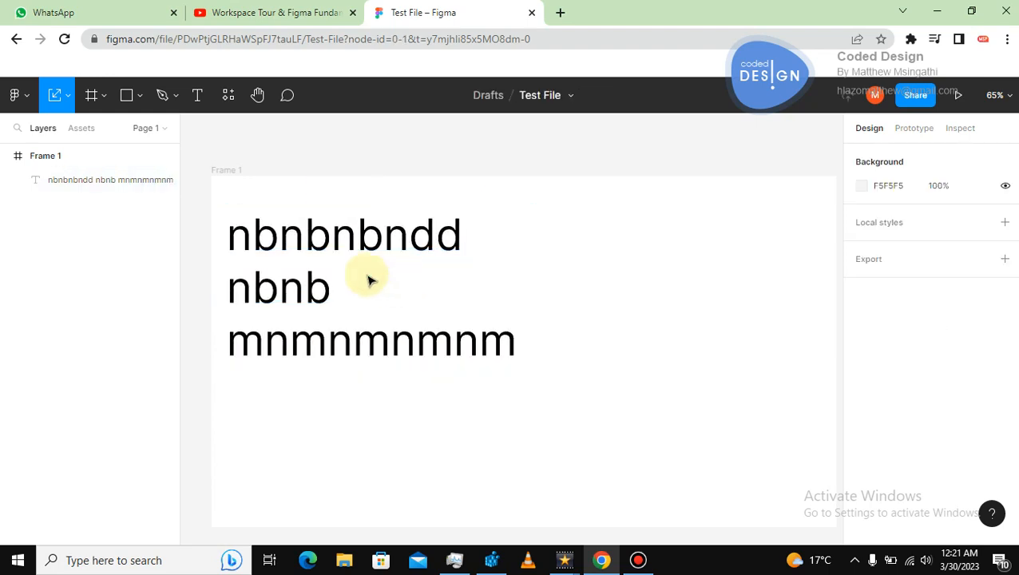
# Resize the fixed-size text box by its corner to about 678 × 327.
pyautogui.doubleClick(361, 250)
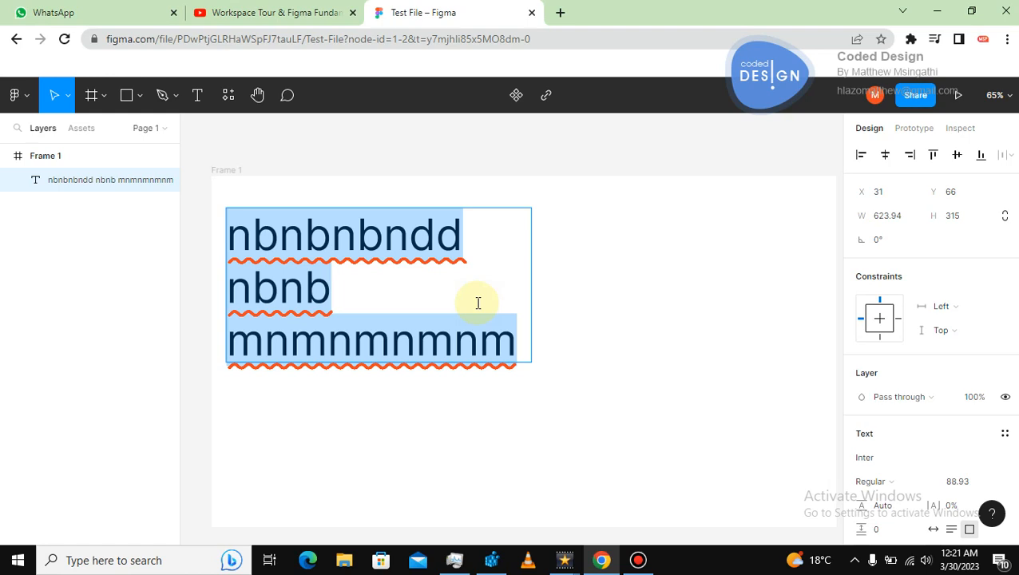
pyautogui.press('Escape')
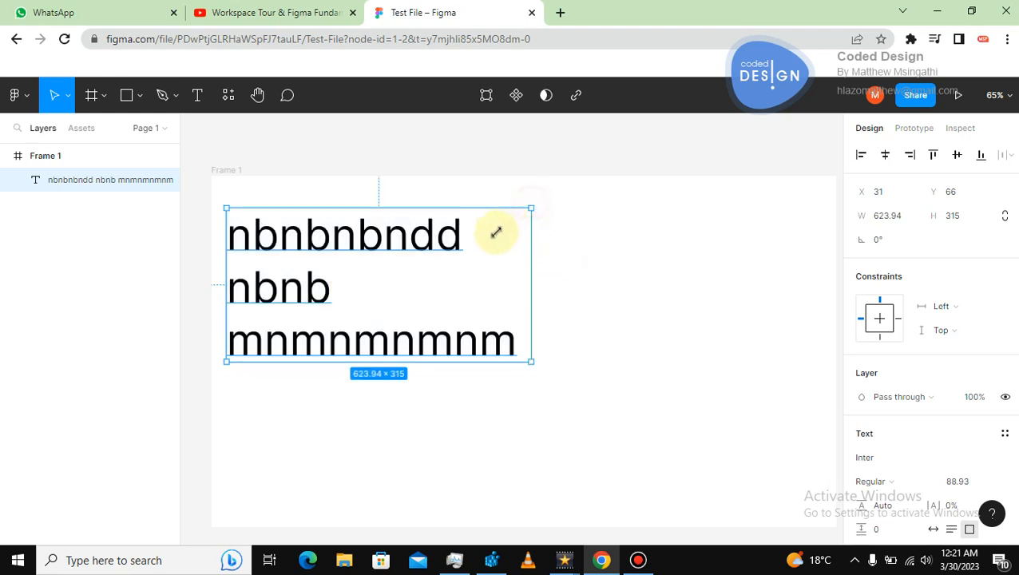
pyautogui.moveTo(496, 231); pyautogui.dragTo(558, 202)
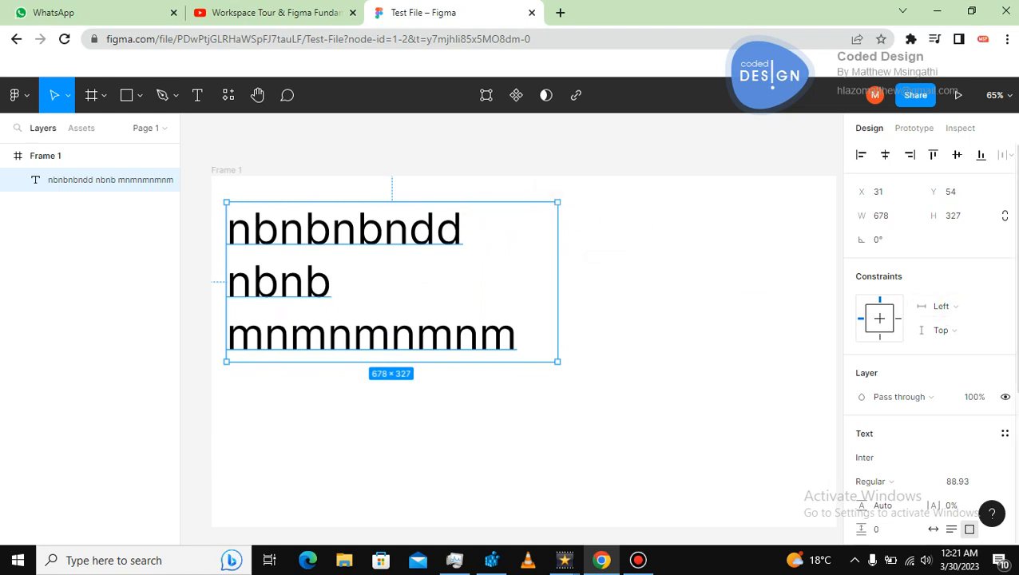
# Set the text's font size to 24 using the size presets, then deselect.
pyautogui.scroll(-1, 942, 320)
pyautogui.scroll(-5, 926, 343)
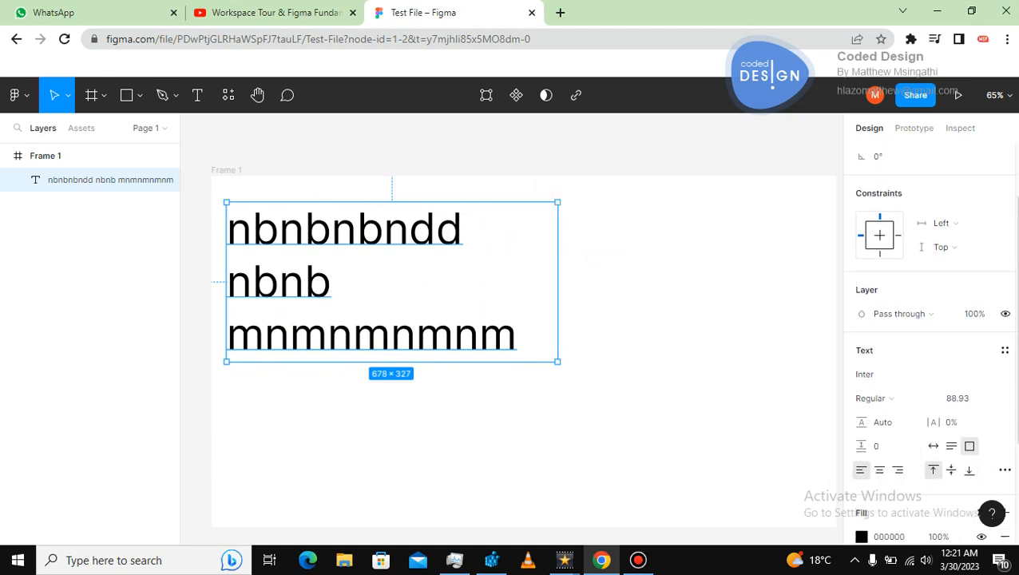
pyautogui.scroll(-1, 958, 335)
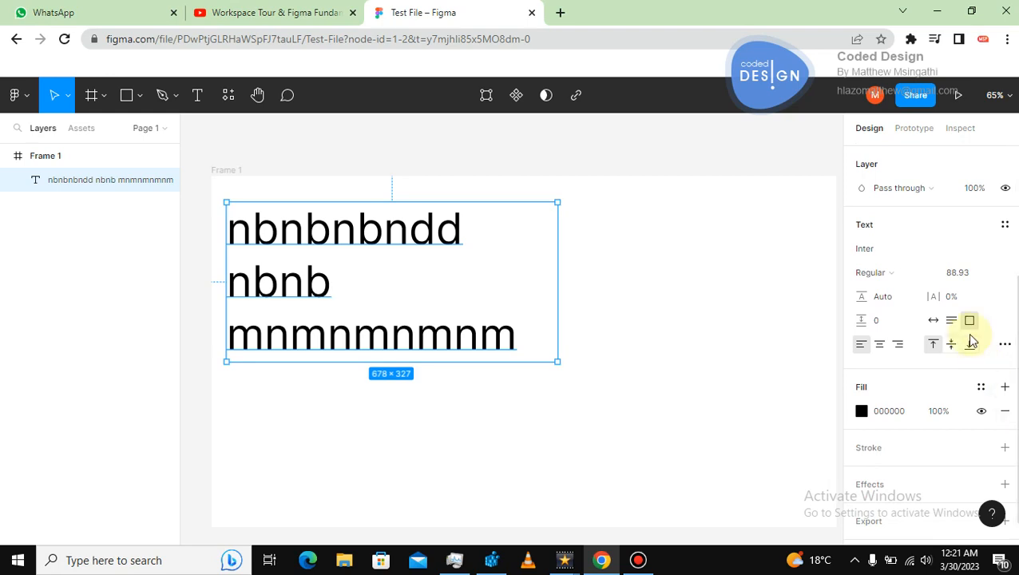
pyautogui.click(963, 273)
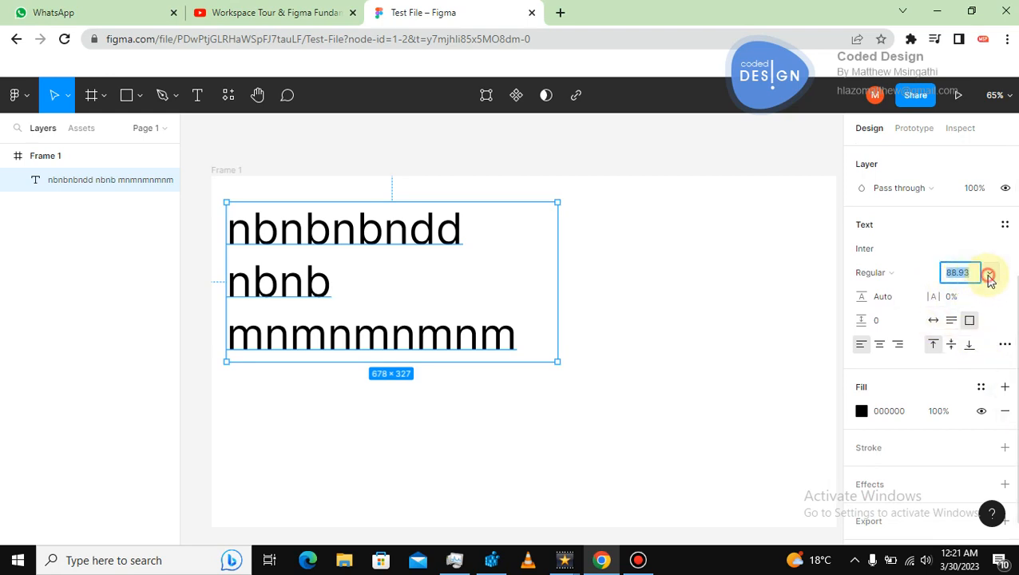
pyautogui.click(987, 274)
pyautogui.click(969, 344)
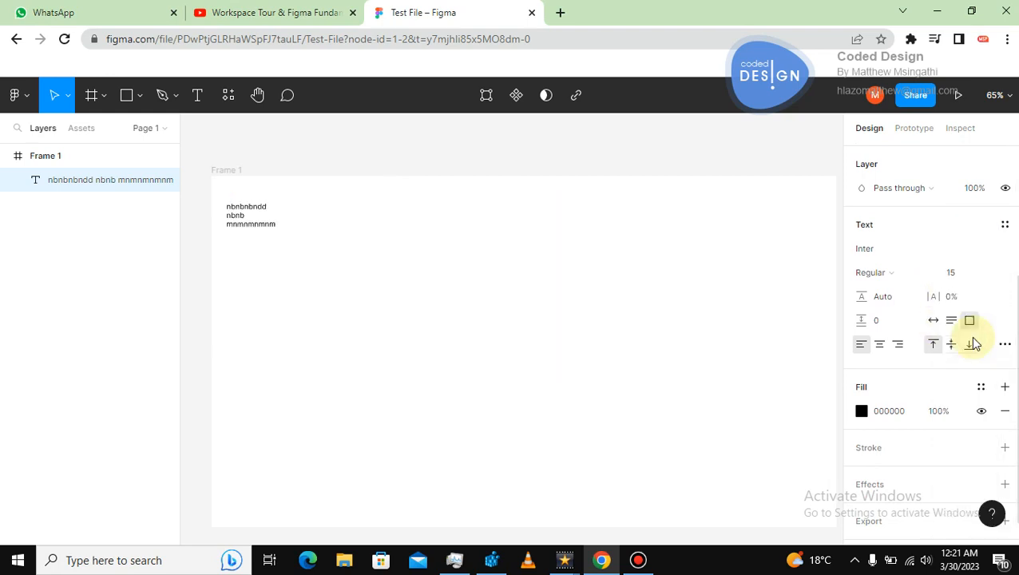
pyautogui.click(991, 274)
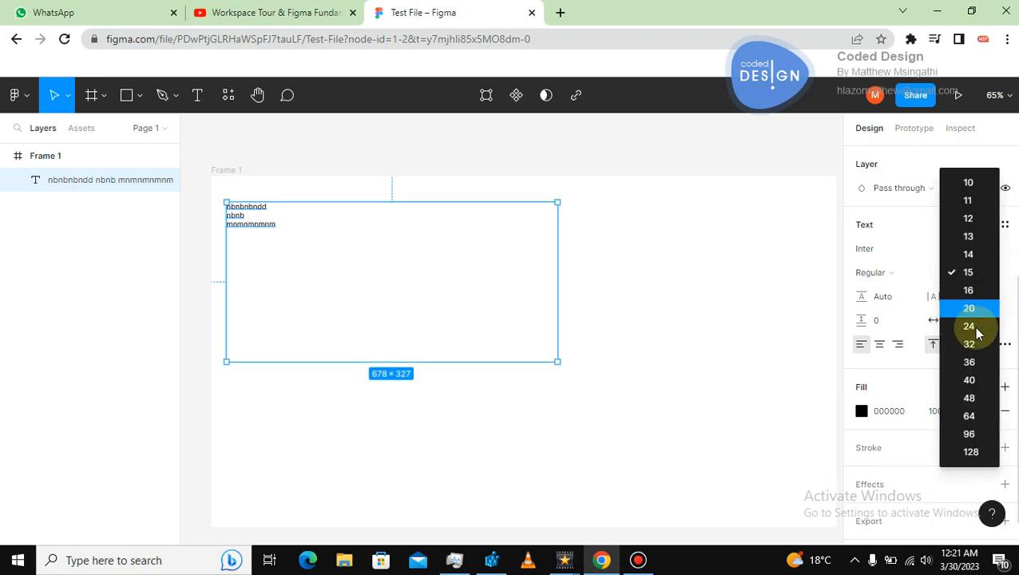
pyautogui.click(971, 344)
pyautogui.click(636, 282)
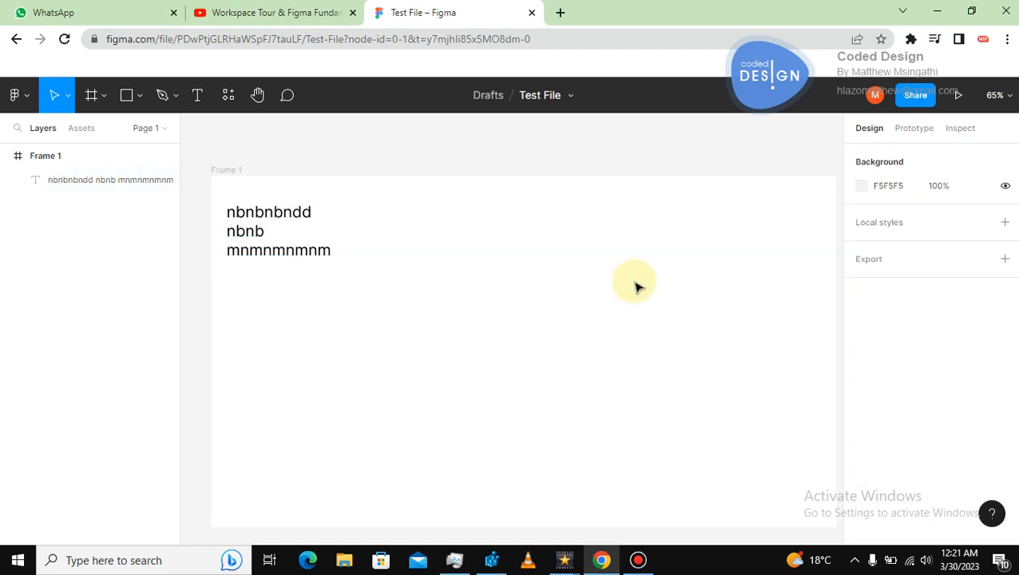
pyautogui.click(306, 255)
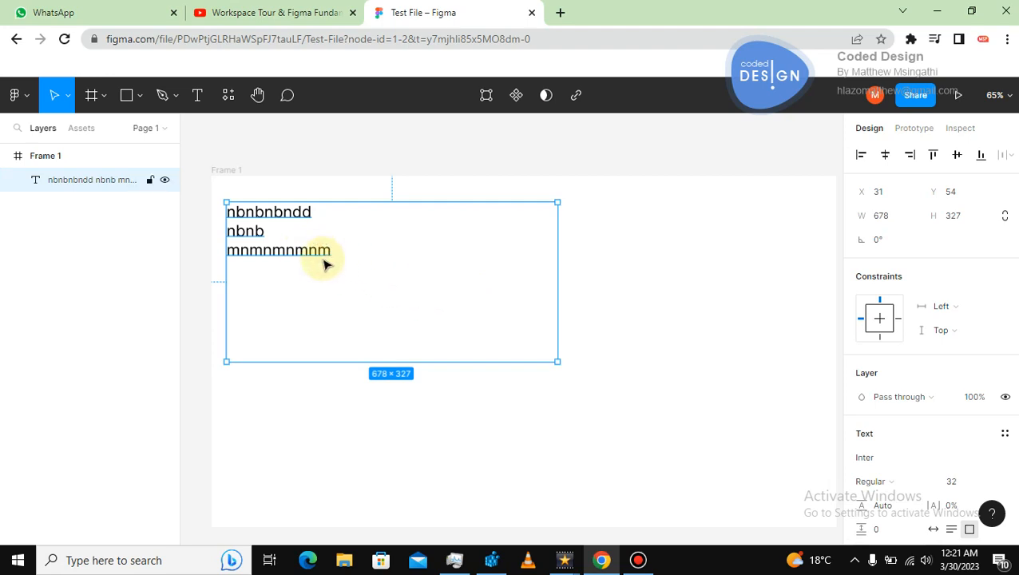
pyautogui.click(316, 254)
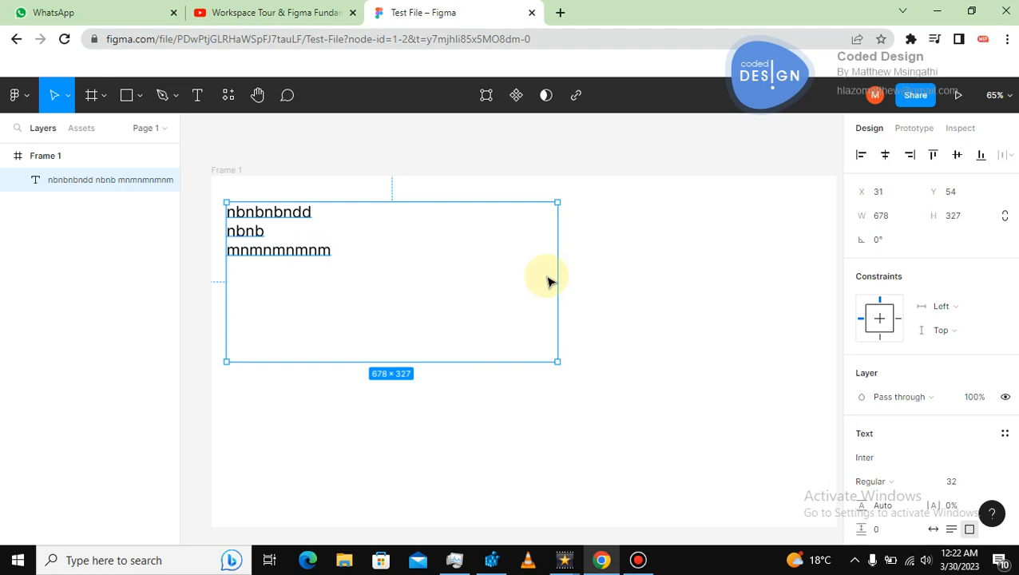
pyautogui.click(636, 271)
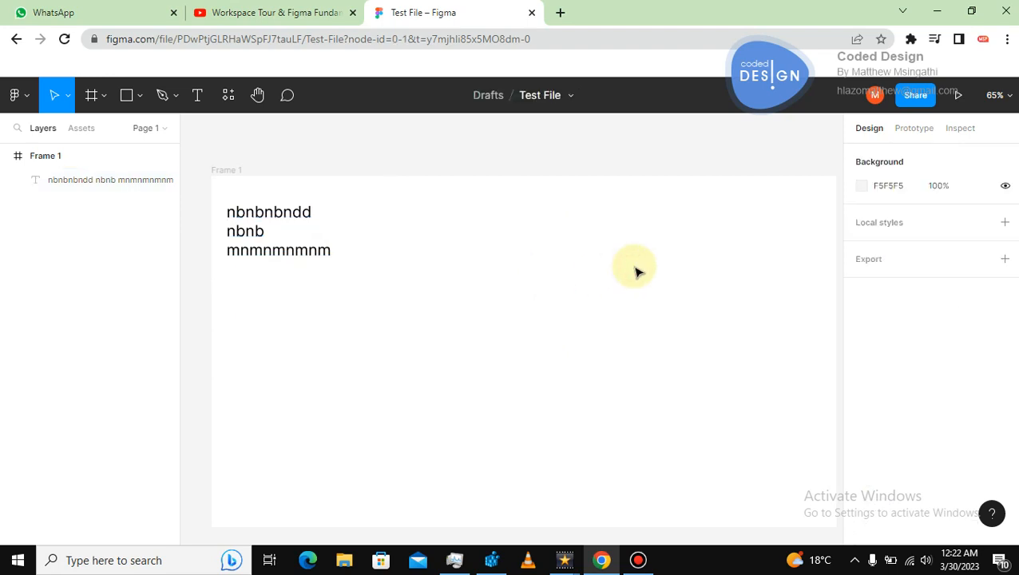
pyautogui.click(301, 253)
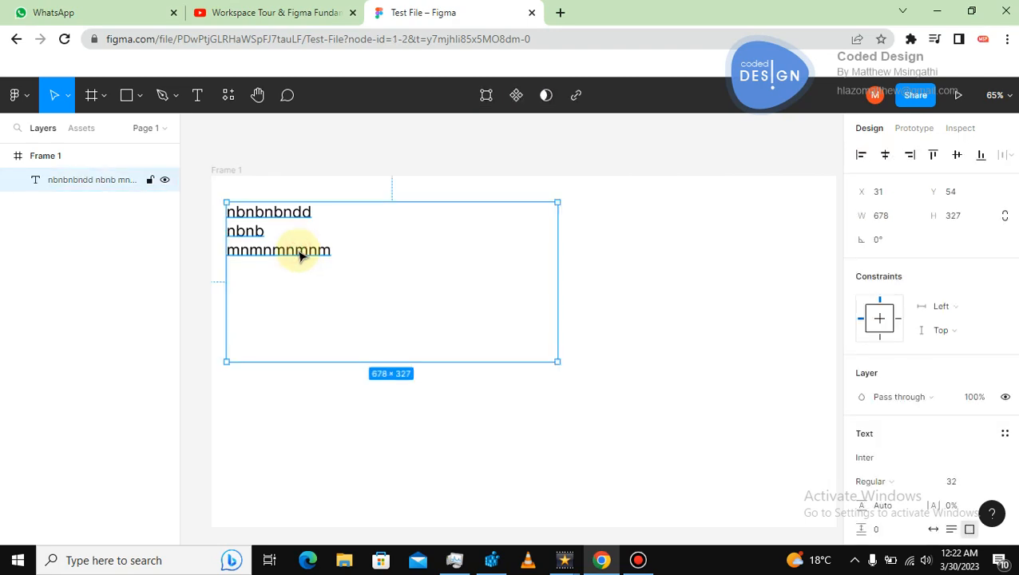
# Draw a rectangle about 199 × 244 to the right of the text box, then deselect it.
pyautogui.click(136, 104)
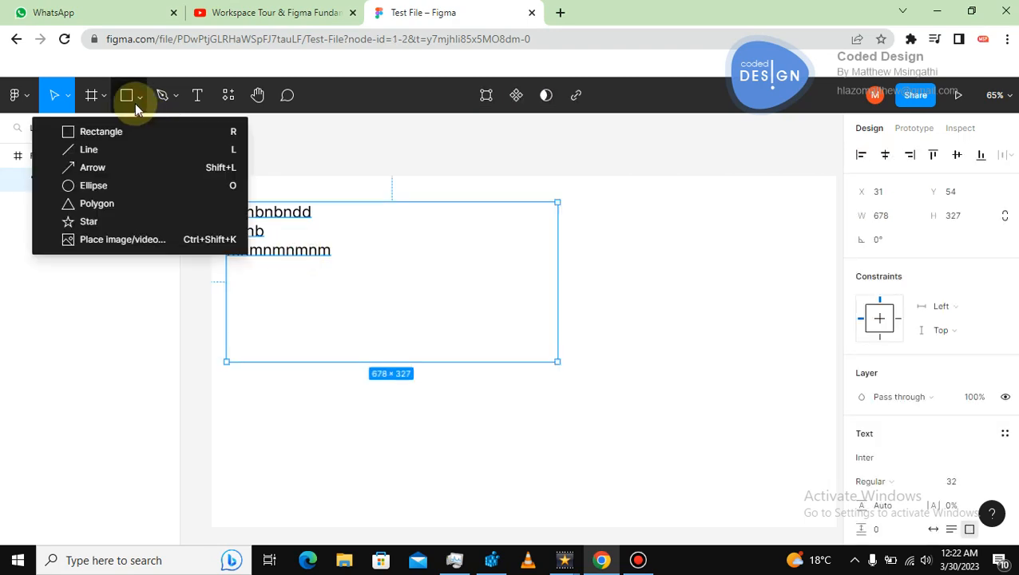
pyautogui.click(127, 102)
pyautogui.moveTo(605, 213); pyautogui.dragTo(701, 330)
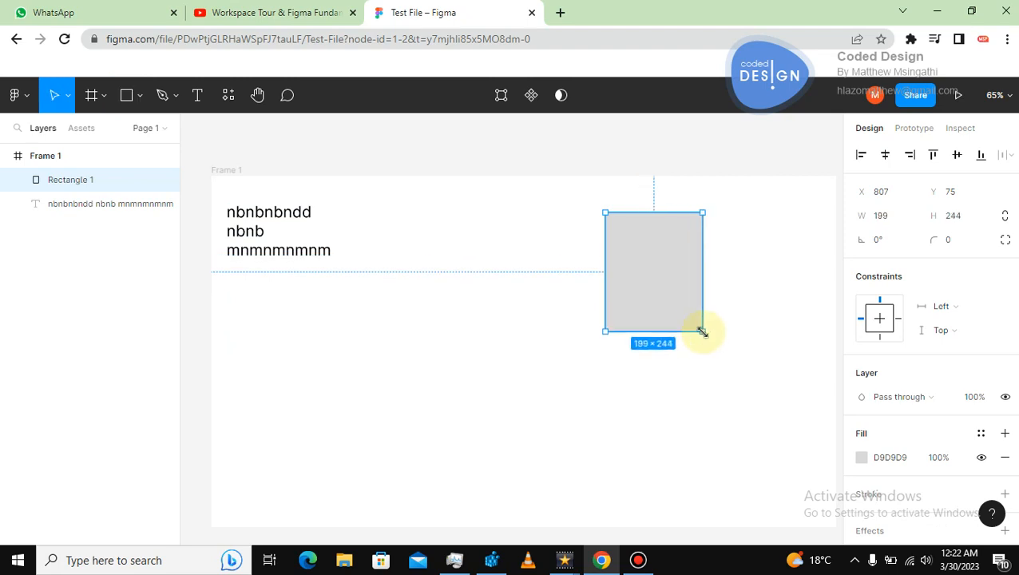
pyautogui.click(322, 344)
pyautogui.click(656, 264)
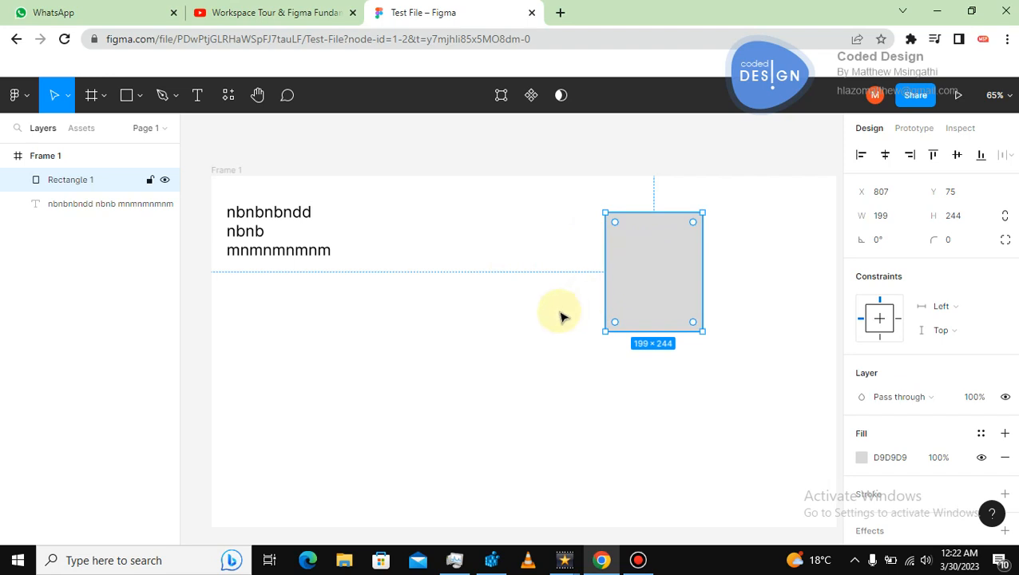
pyautogui.click(498, 337)
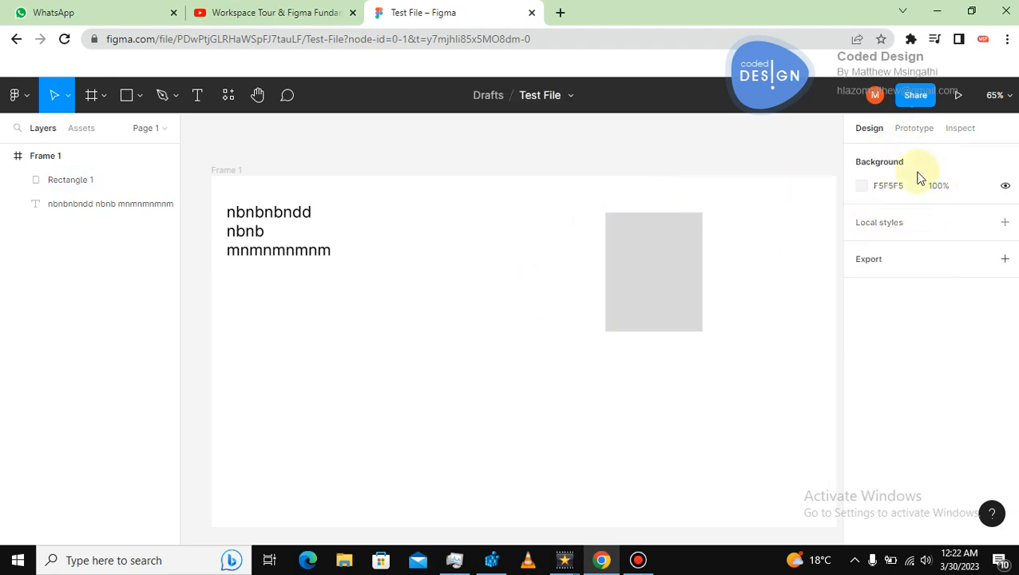
# Move the grey rectangle below the text box, near the frame's left side.
pyautogui.click(635, 289)
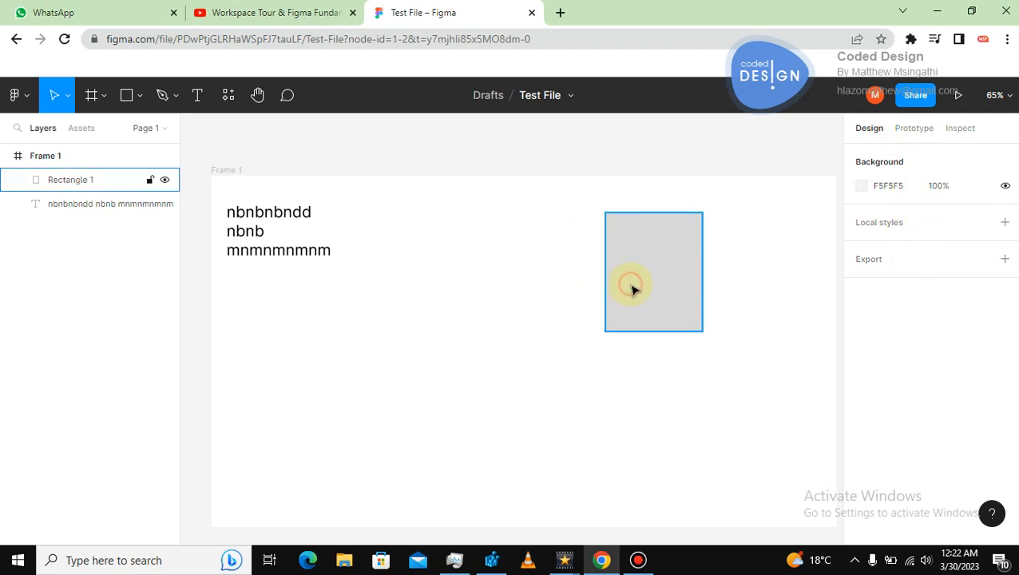
pyautogui.moveTo(675, 276); pyautogui.dragTo(310, 428)
# Change the text's font, trying Inria Sans and Irish Grover before choosing Jacques Francois.
pyautogui.click(297, 254)
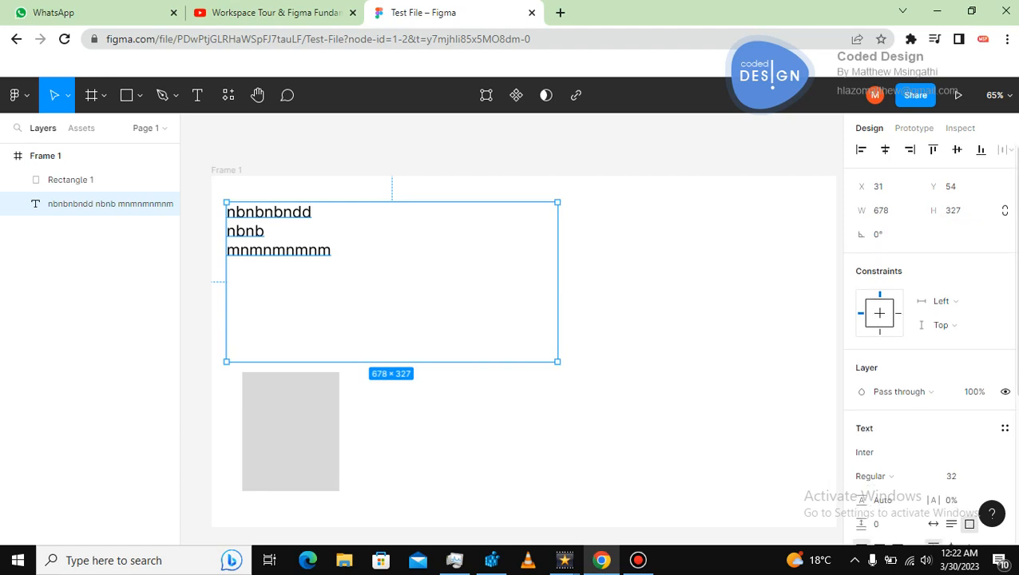
pyautogui.scroll(-2, 1015, 304)
pyautogui.scroll(-3, 1010, 327)
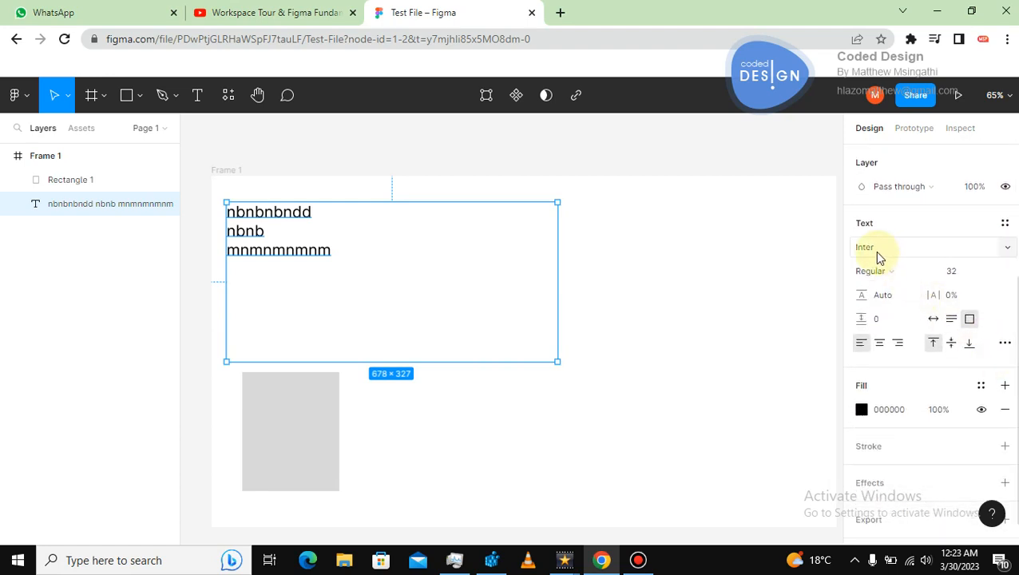
pyautogui.click(1005, 253)
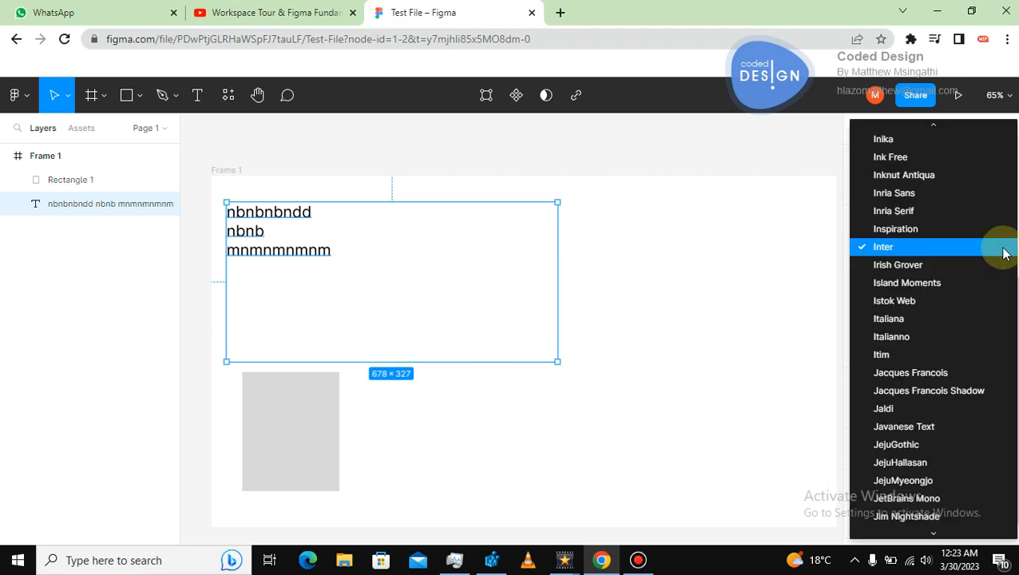
pyautogui.click(896, 195)
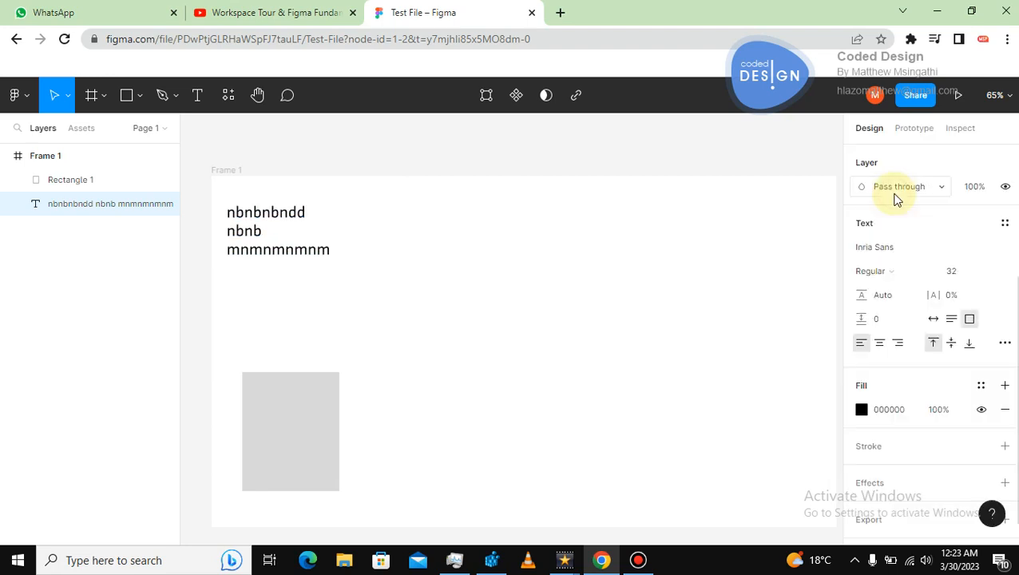
pyautogui.click(1009, 252)
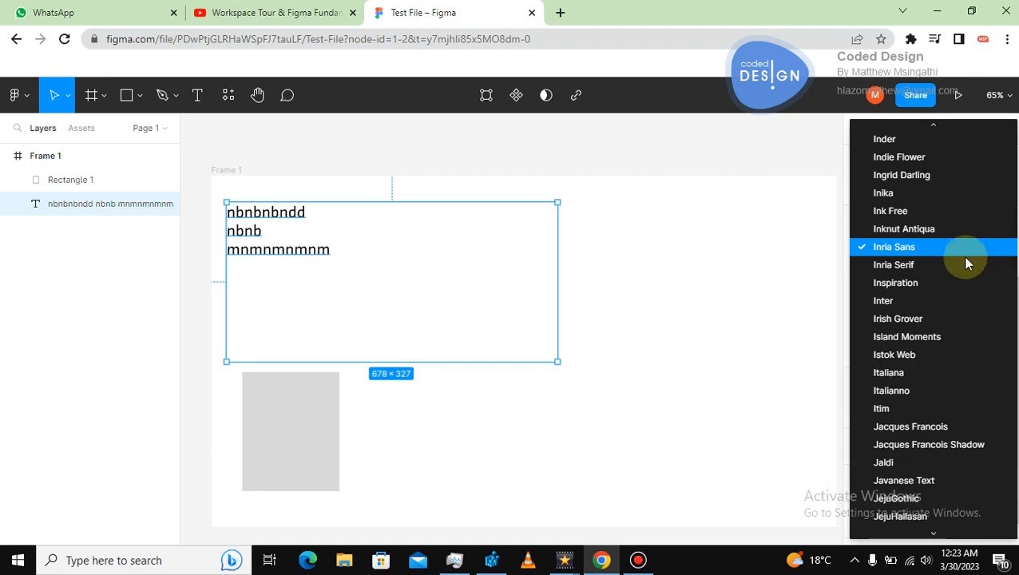
pyautogui.click(895, 318)
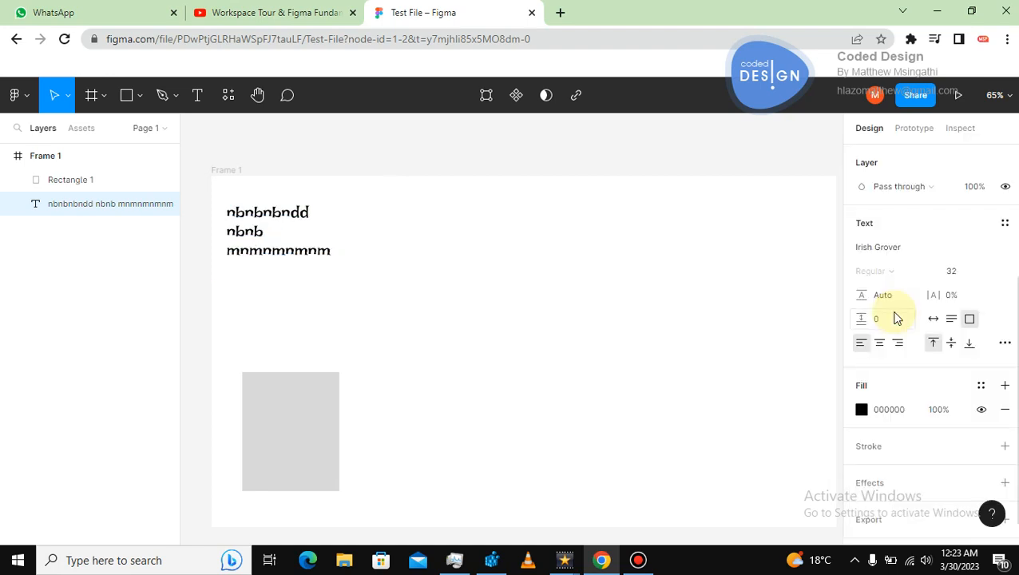
pyautogui.click(1005, 252)
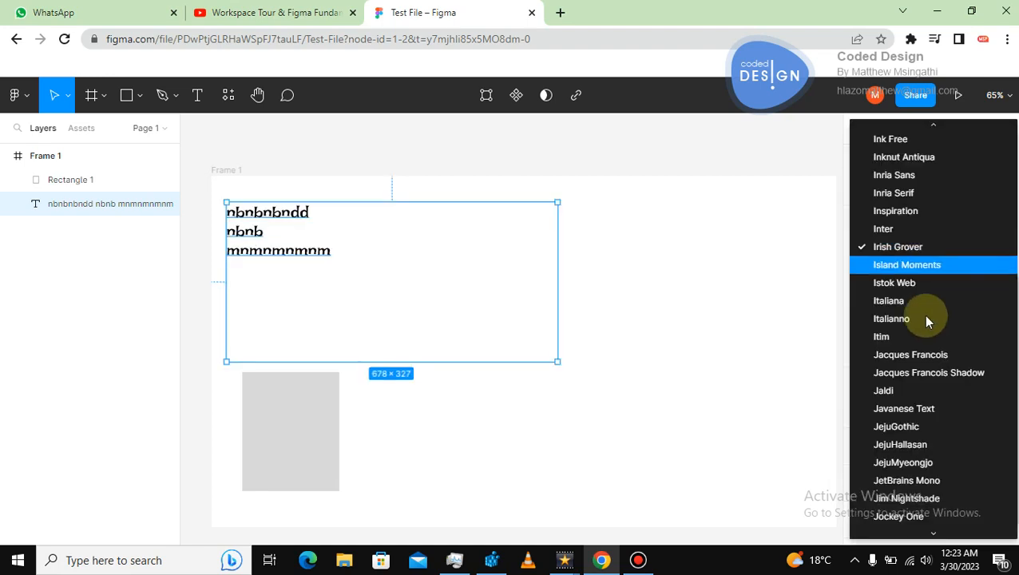
pyautogui.click(902, 356)
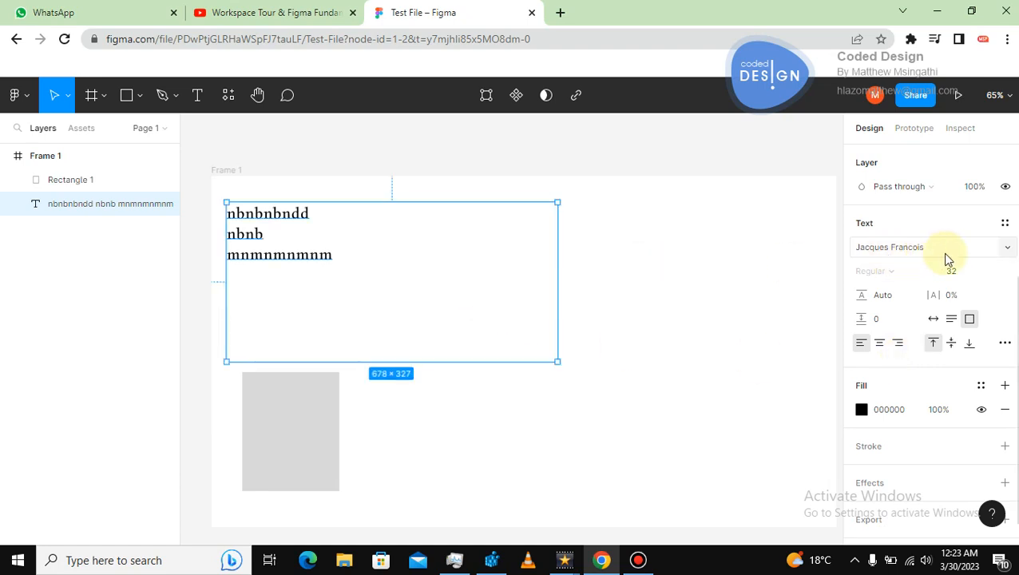
# Set the text's font size to 36 from the size presets, then deselect.
pyautogui.click(993, 271)
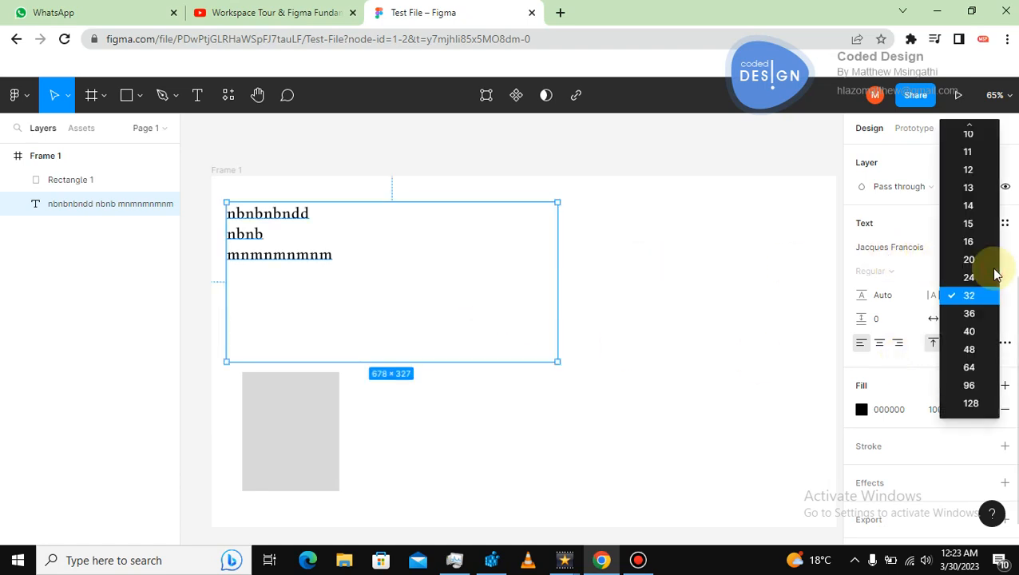
pyautogui.click(972, 316)
pyautogui.click(970, 319)
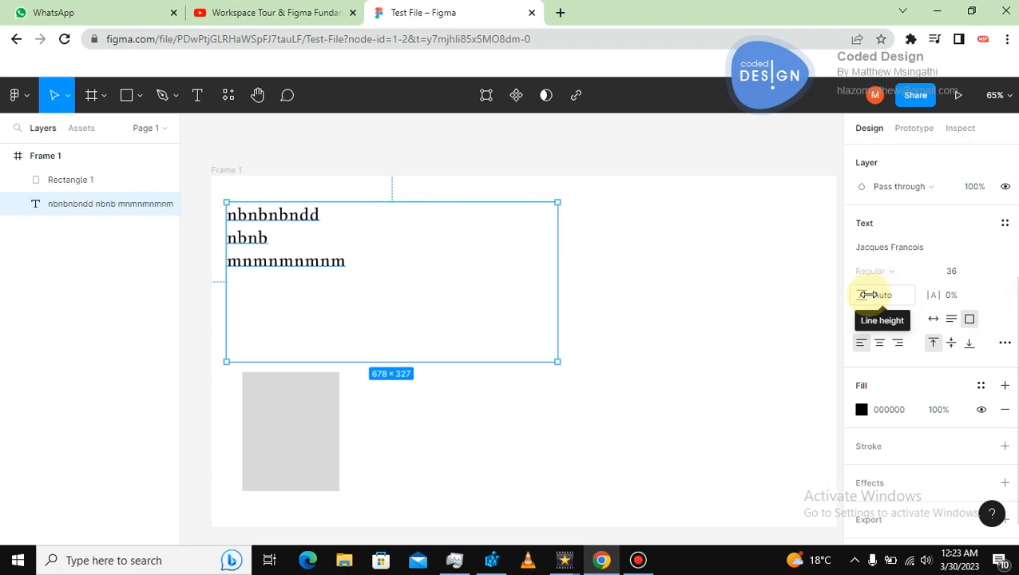
pyautogui.click(378, 364)
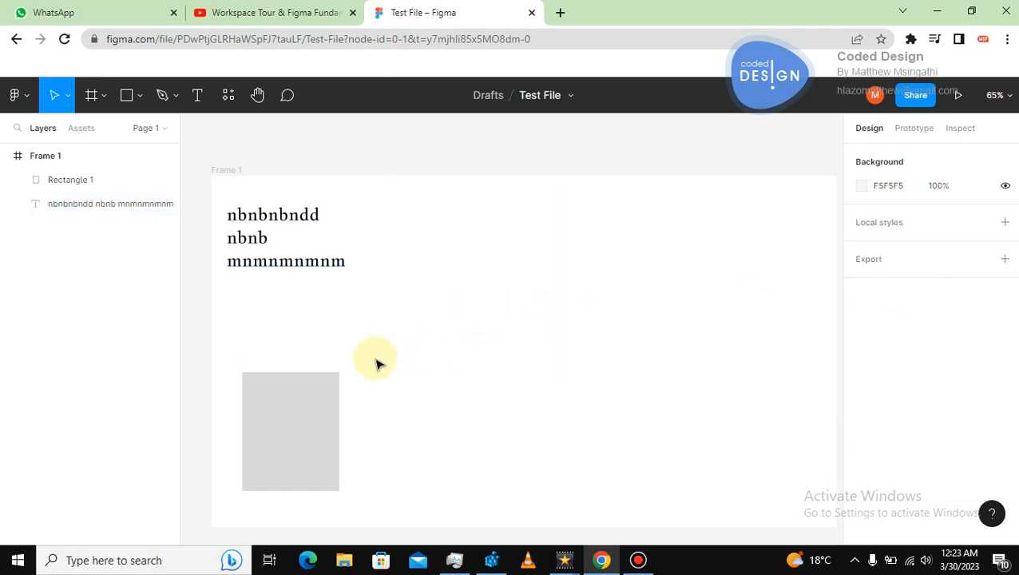
# Increase the text's line height to 165.4% by scrubbing the line height value.
pyautogui.click(332, 254)
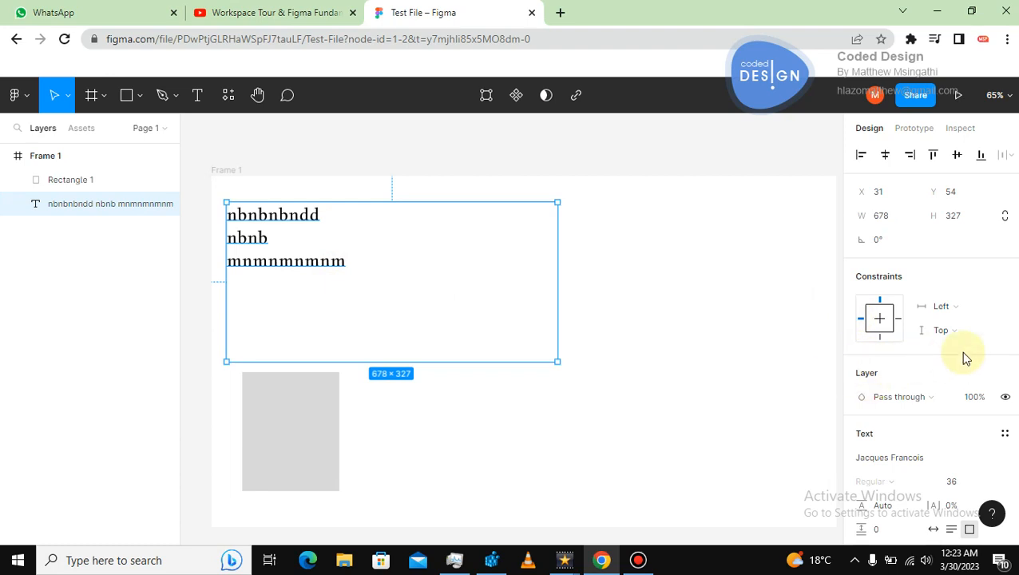
pyautogui.scroll(-3, 878, 391)
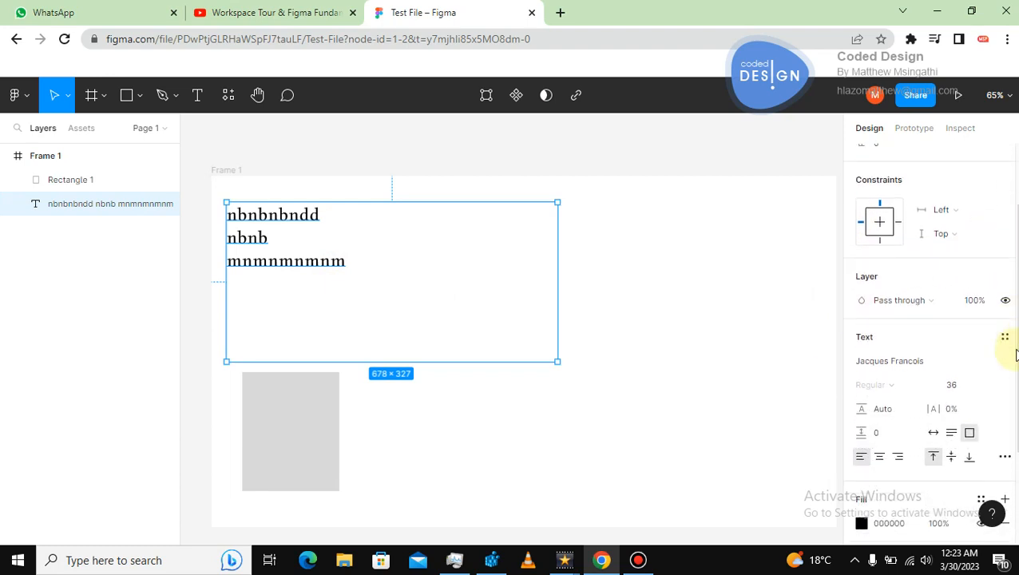
pyautogui.moveTo(866, 378); pyautogui.dragTo(920, 378)
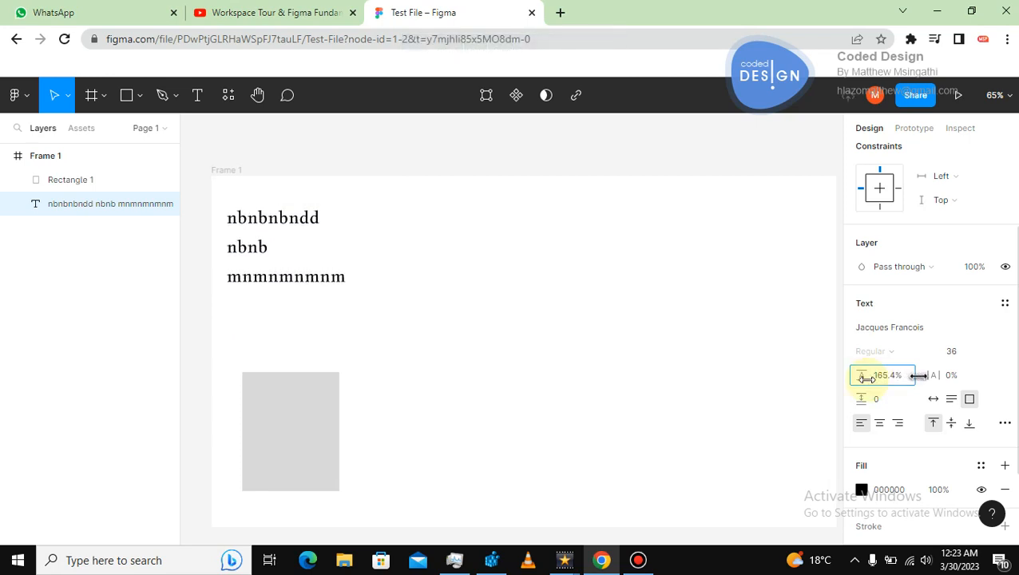
# Draw a thin rectangle about 247 × 38 over the third text line.
pyautogui.click(126, 95)
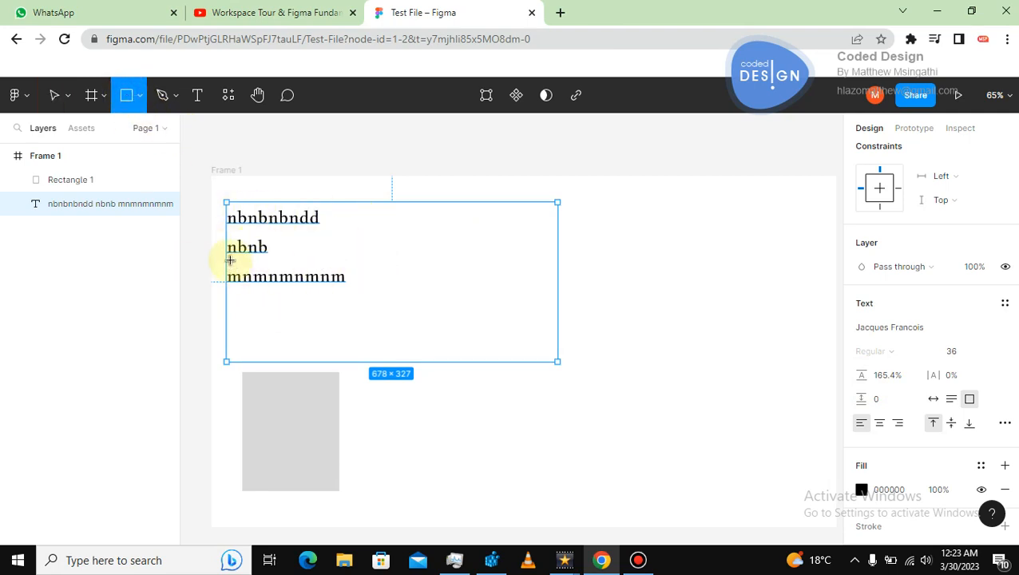
pyautogui.moveTo(225, 271); pyautogui.dragTo(346, 288)
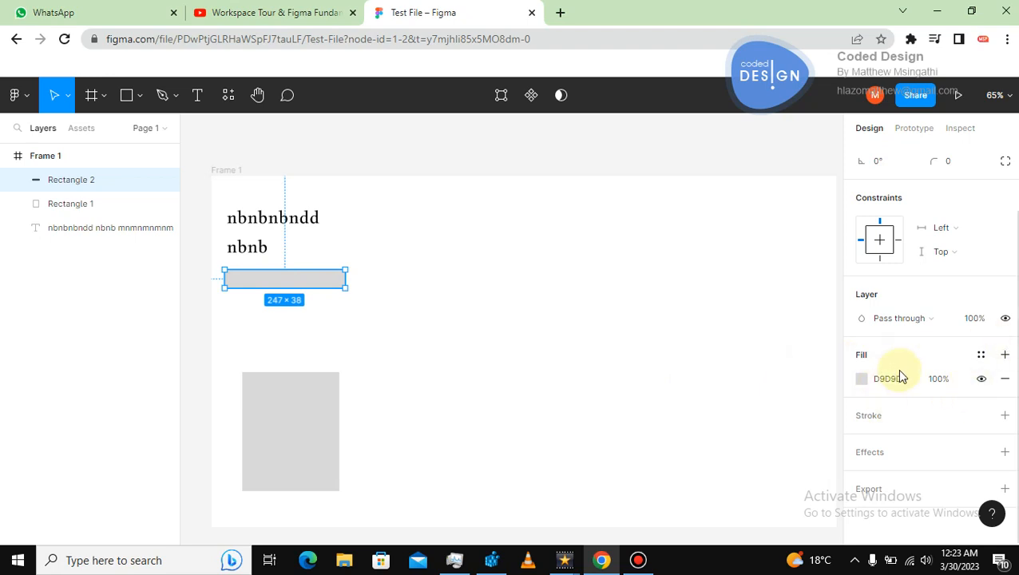
# Remove the thin rectangle's fill, add a stroke and adjust its stroke colour in the colour picker.
pyautogui.click(1004, 380)
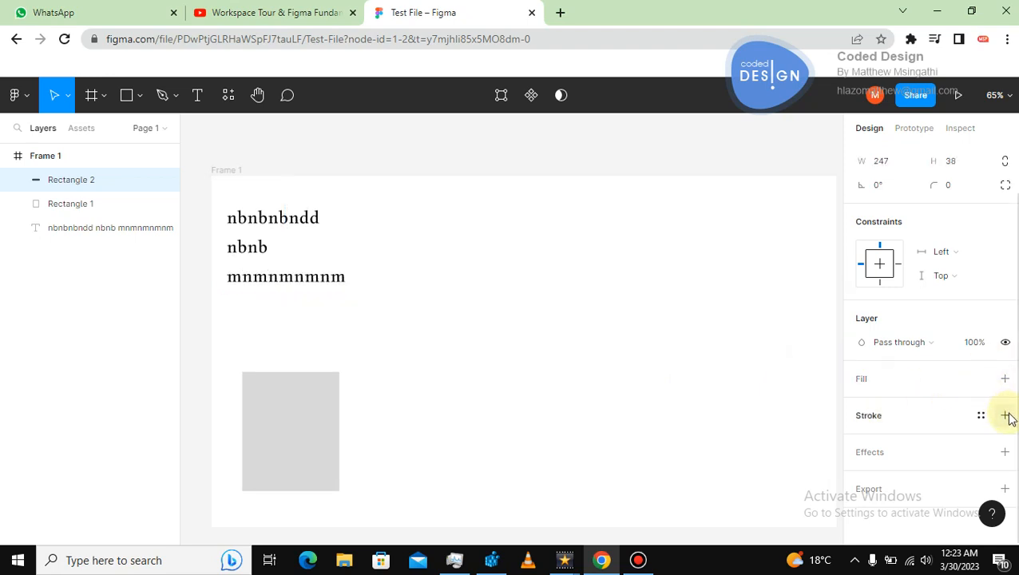
pyautogui.click(1004, 416)
pyautogui.click(861, 439)
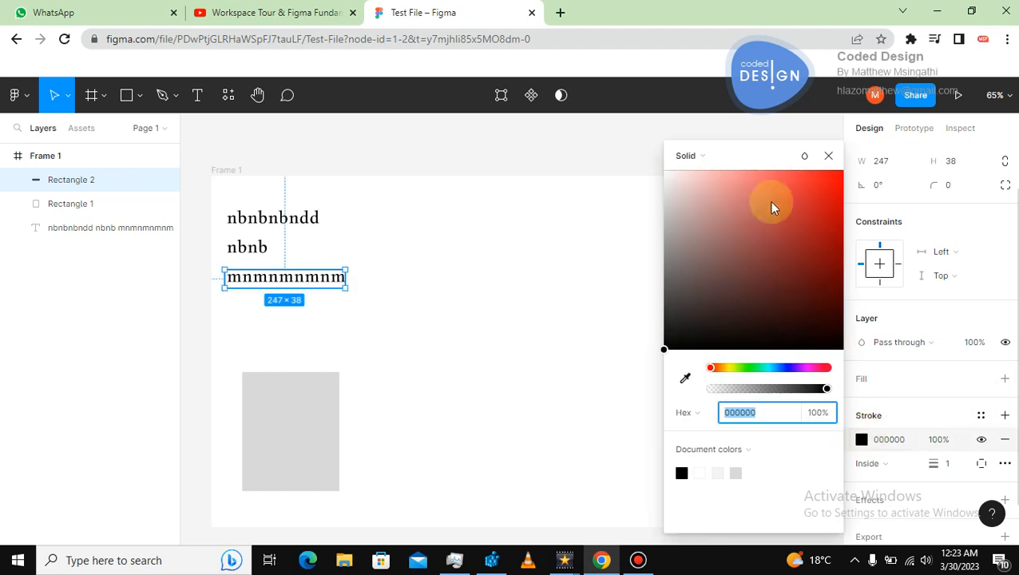
pyautogui.moveTo(773, 207); pyautogui.dragTo(811, 180)
pyautogui.click(520, 210)
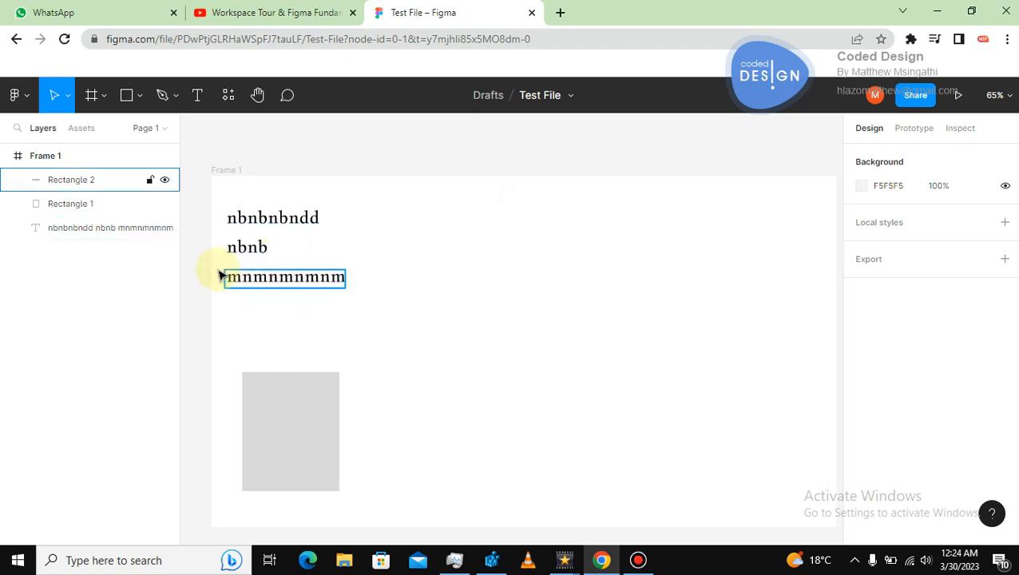
# Delete the outlined thin rectangle.
pyautogui.click(324, 276)
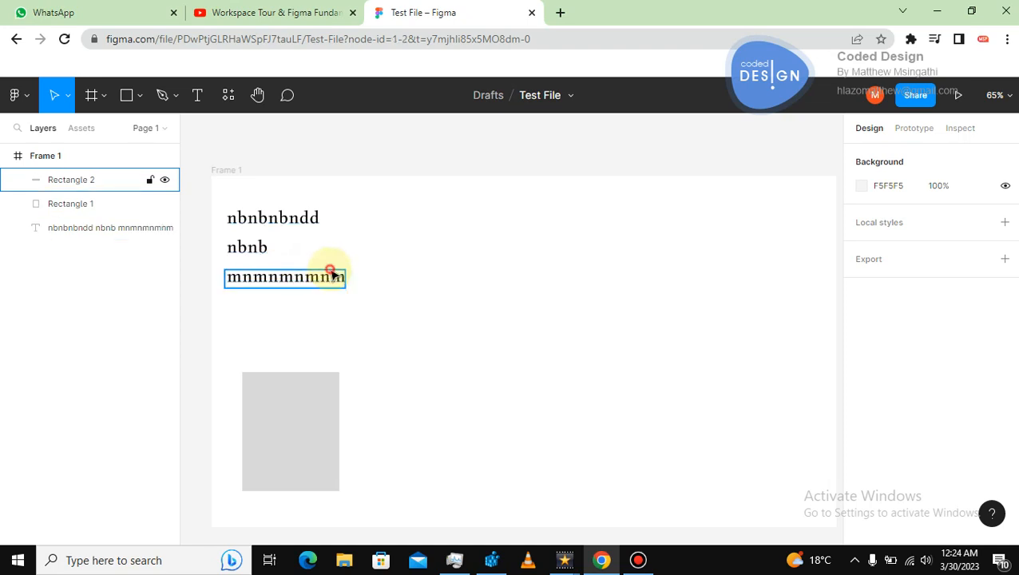
pyautogui.press('Delete')
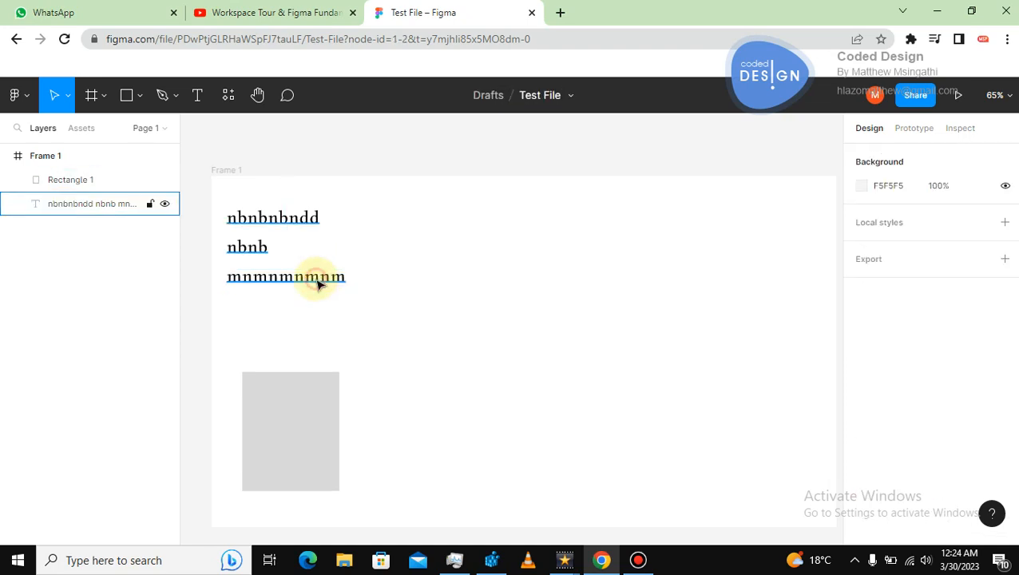
# Set the text's line height to 141.9% and its letter spacing to 25.5% by scrubbing the values.
pyautogui.click(321, 278)
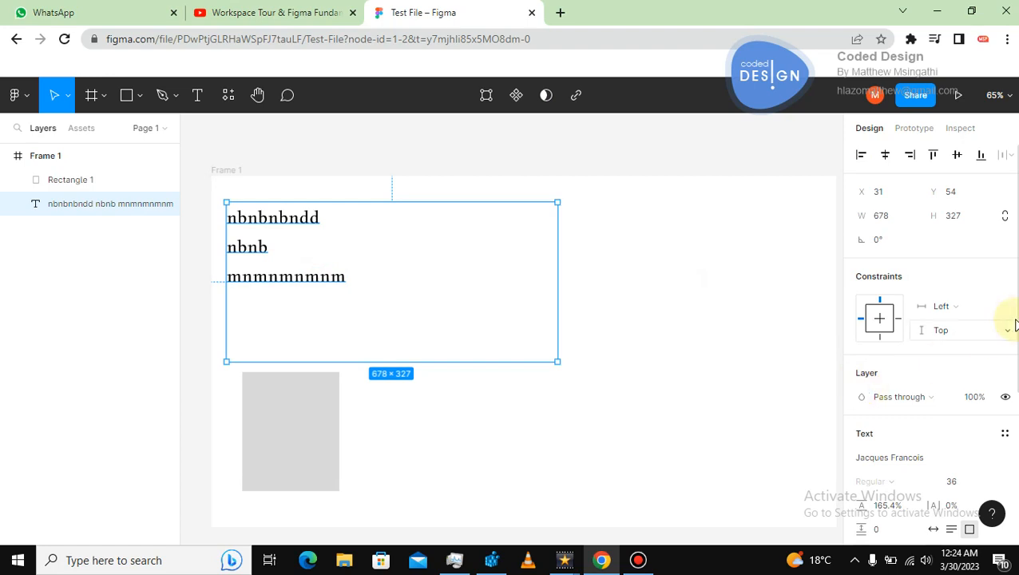
pyautogui.scroll(-2, 1014, 399)
pyautogui.scroll(-2, 998, 407)
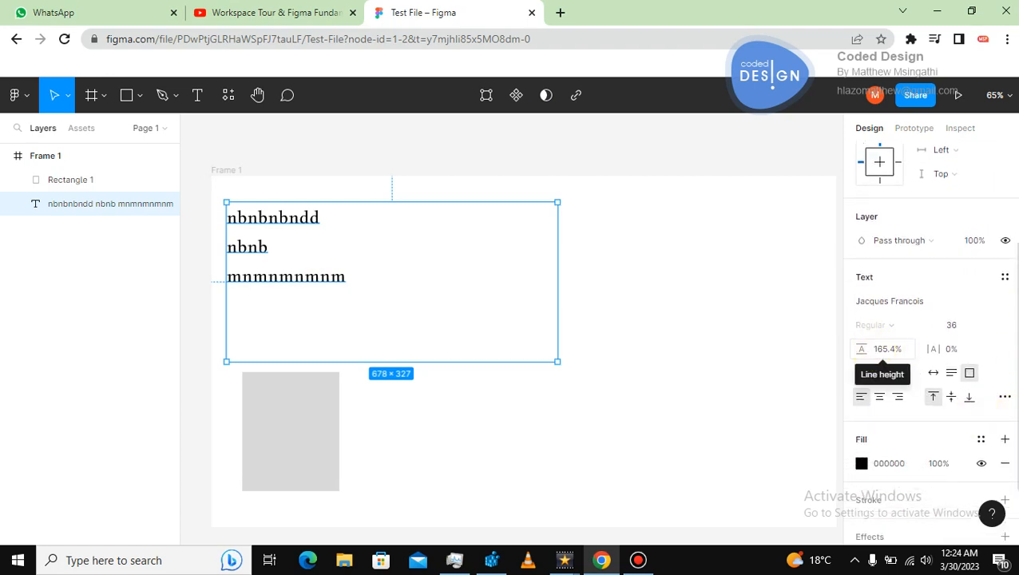
pyautogui.moveTo(883, 352)
pyautogui.mouseDown()
pyautogui.moveTo(903, 347)
pyautogui.moveTo(821, 343)
pyautogui.moveTo(871, 348)
pyautogui.mouseUp()
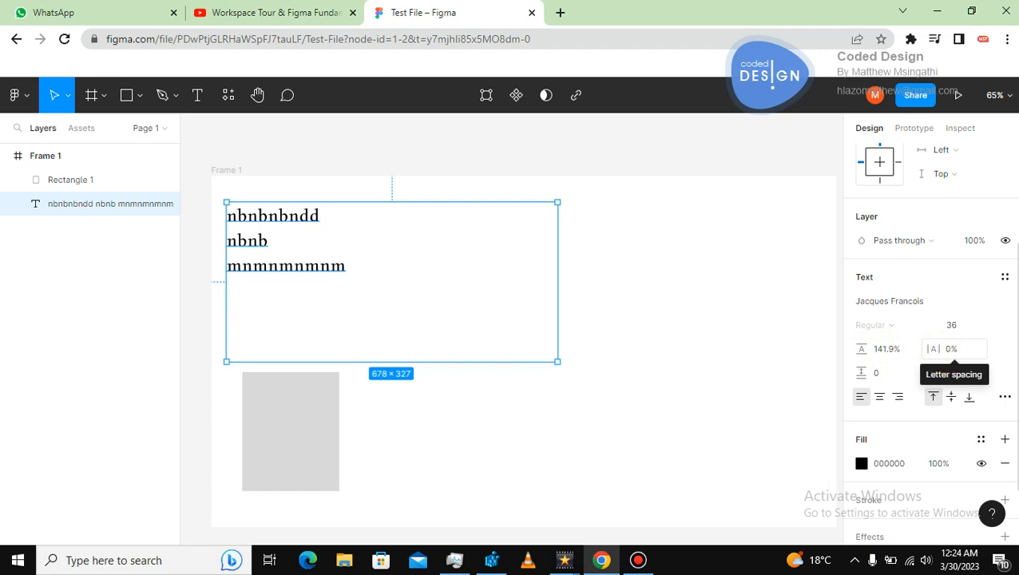
pyautogui.click(941, 351)
pyautogui.moveTo(941, 351); pyautogui.dragTo(981, 350)
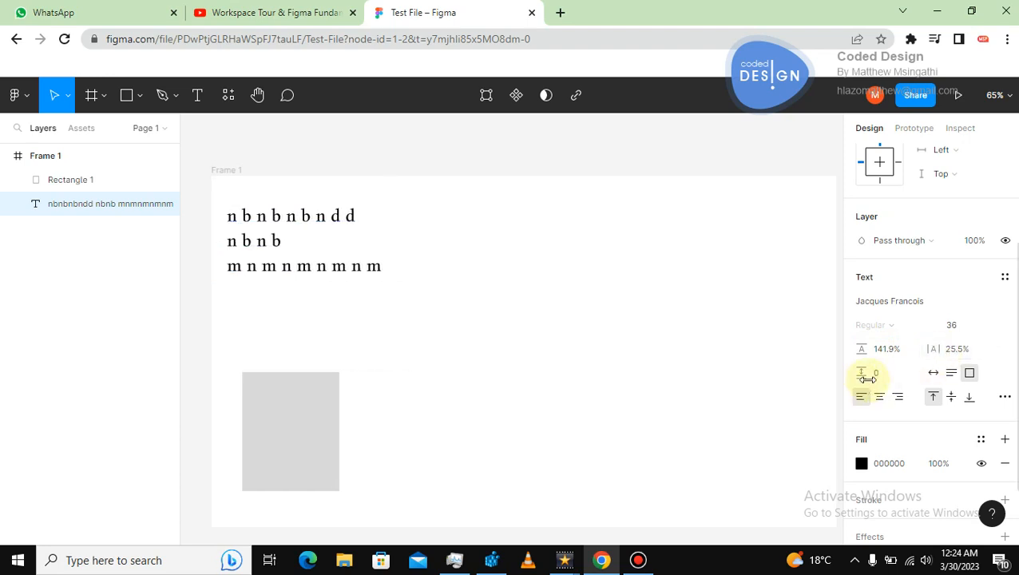
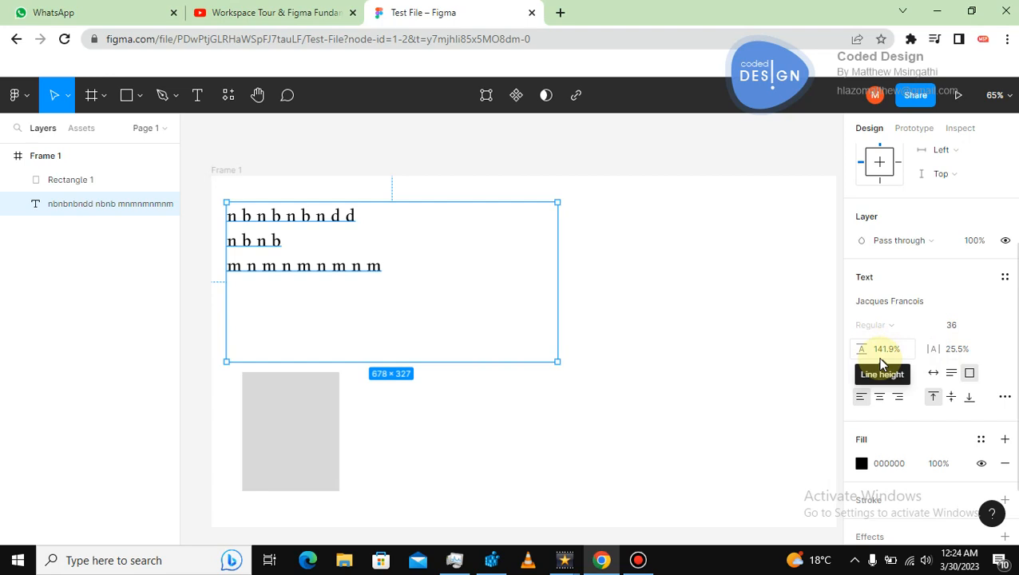
# Try centre and right text alignment on the text block, returning it to left alignment.
pyautogui.scroll(-1, 1010, 335)
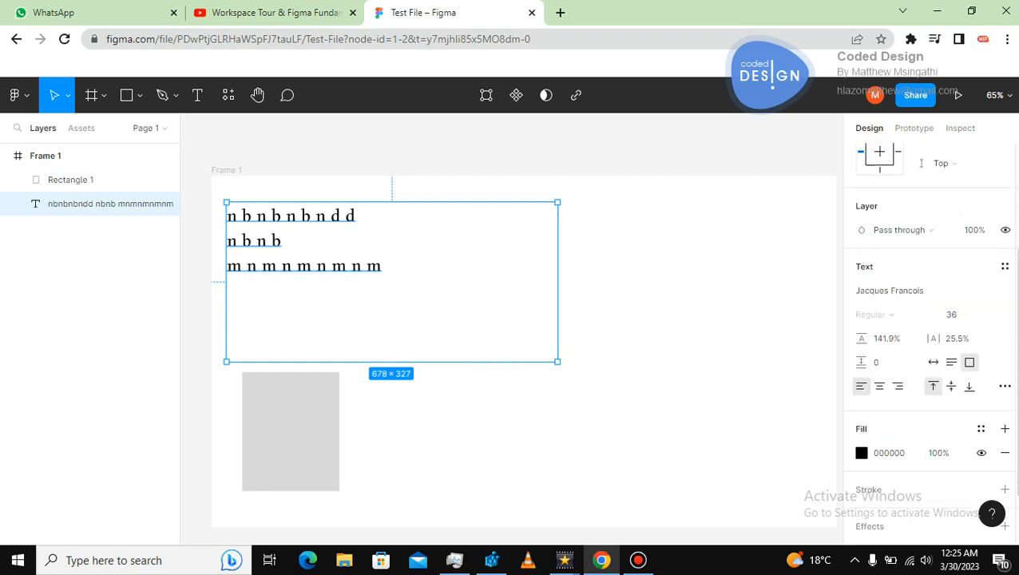
pyautogui.scroll(1, 927, 335)
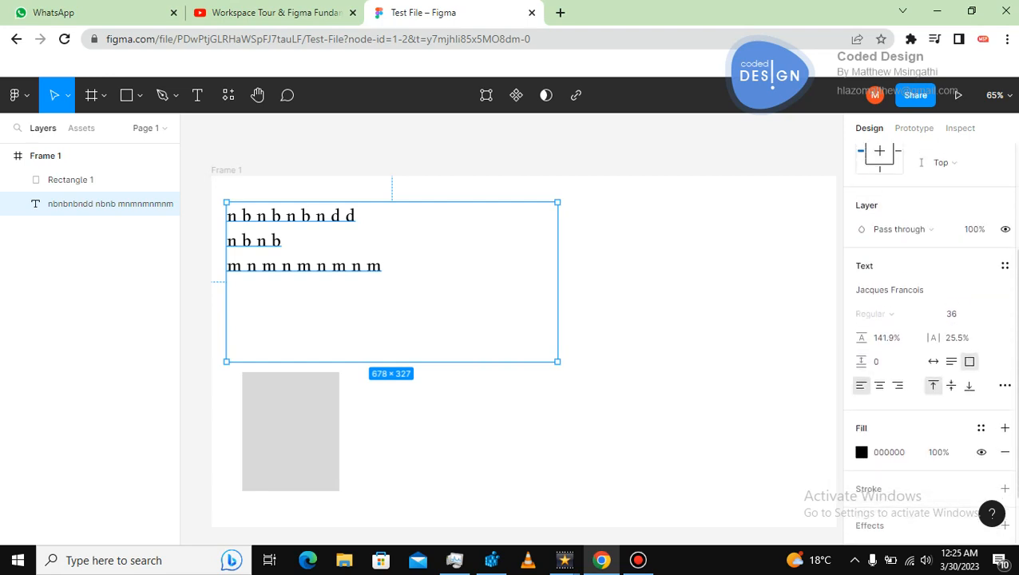
pyautogui.click(879, 388)
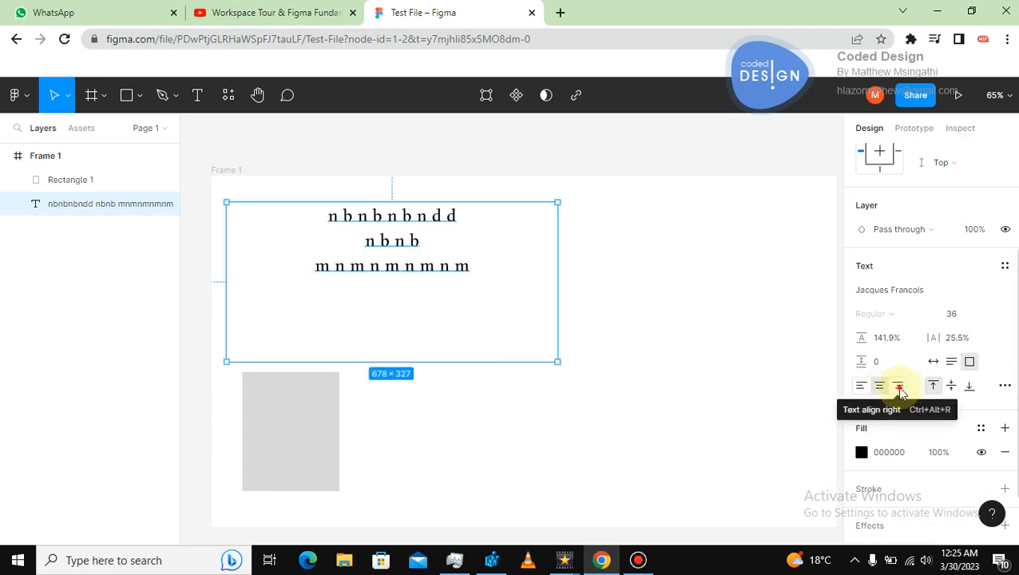
pyautogui.click(898, 387)
pyautogui.click(880, 388)
pyautogui.click(862, 389)
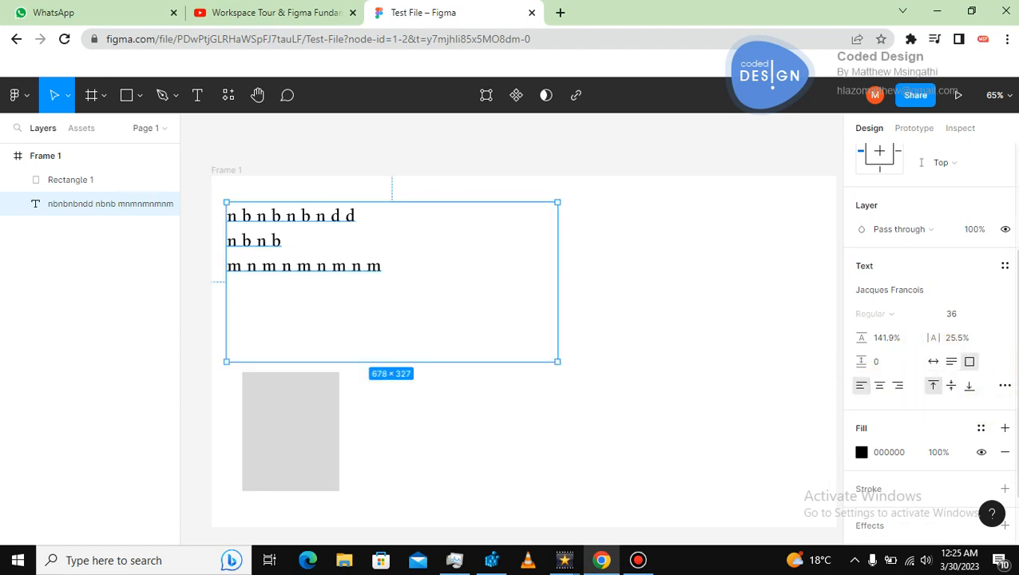
# Change the text's fill colour to a dark red in the colour picker.
pyautogui.scroll(-1, 982, 412)
pyautogui.scroll(-2, 930, 335)
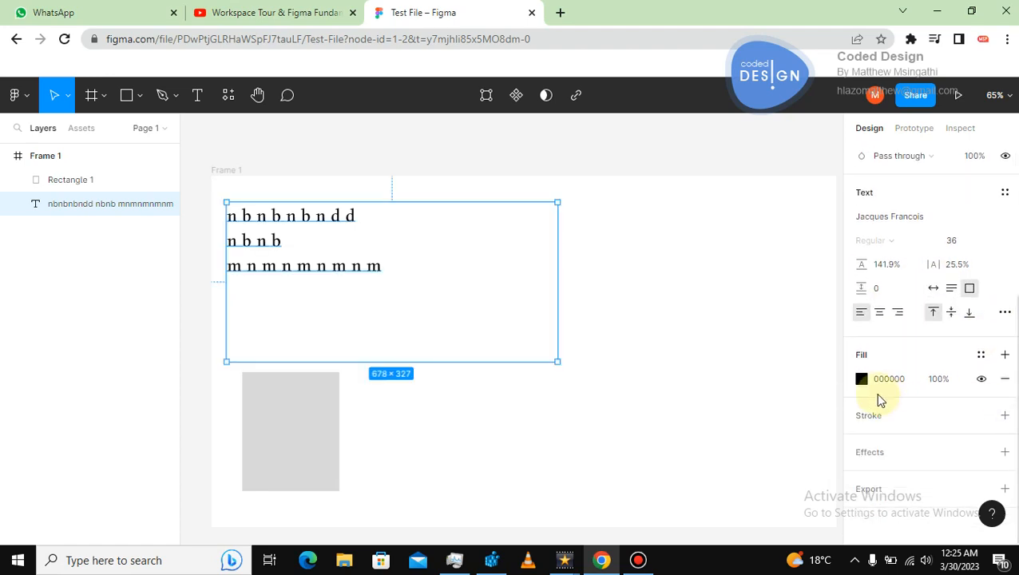
pyautogui.click(861, 379)
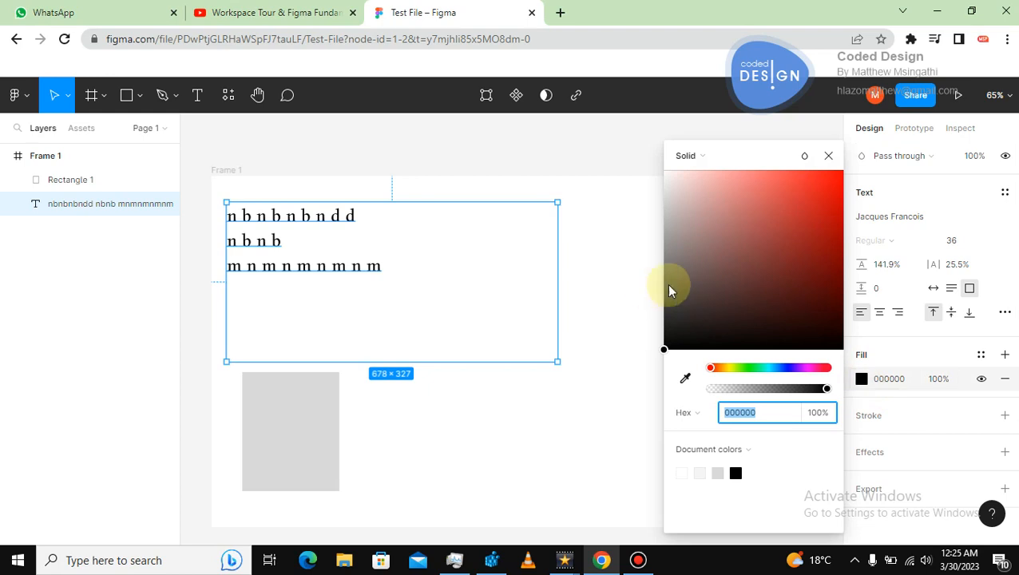
pyautogui.click(766, 230)
pyautogui.moveTo(795, 214); pyautogui.dragTo(802, 234)
pyautogui.click(610, 280)
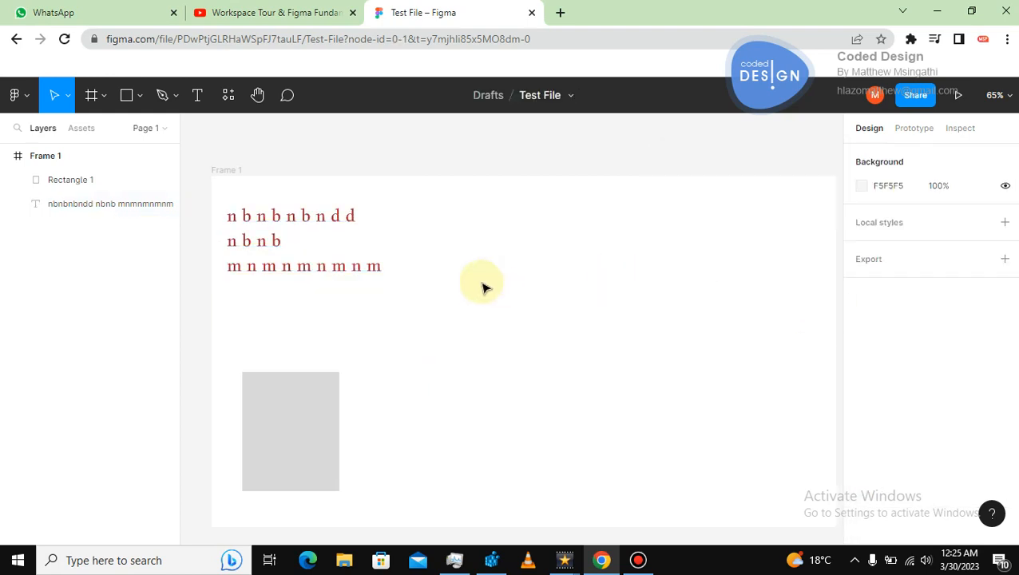
# Move the grey rectangle beside the text and remove its fill.
pyautogui.click(377, 277)
pyautogui.moveTo(297, 433); pyautogui.dragTo(571, 289)
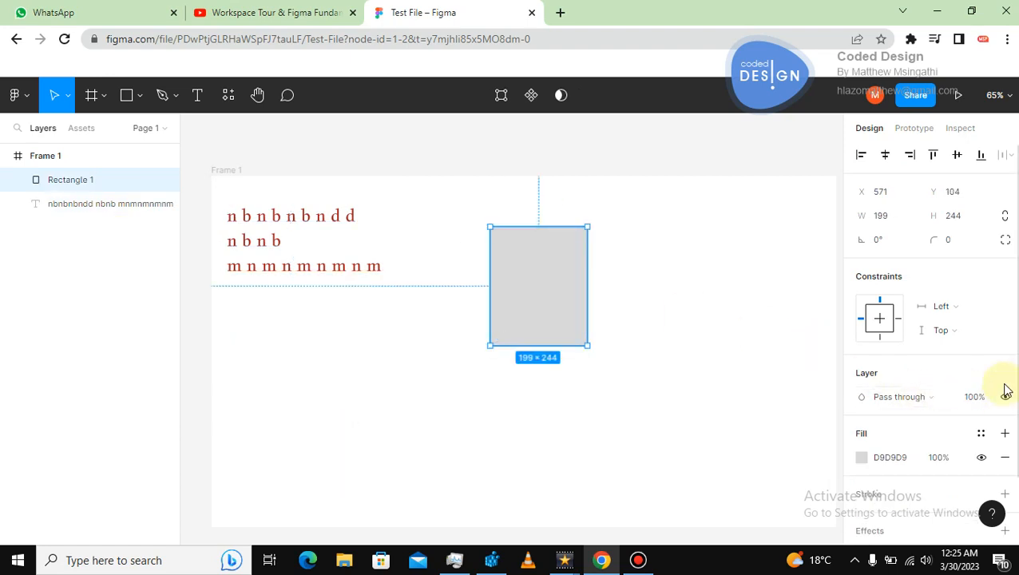
pyautogui.scroll(-1, 1006, 391)
pyautogui.scroll(-1, 1002, 447)
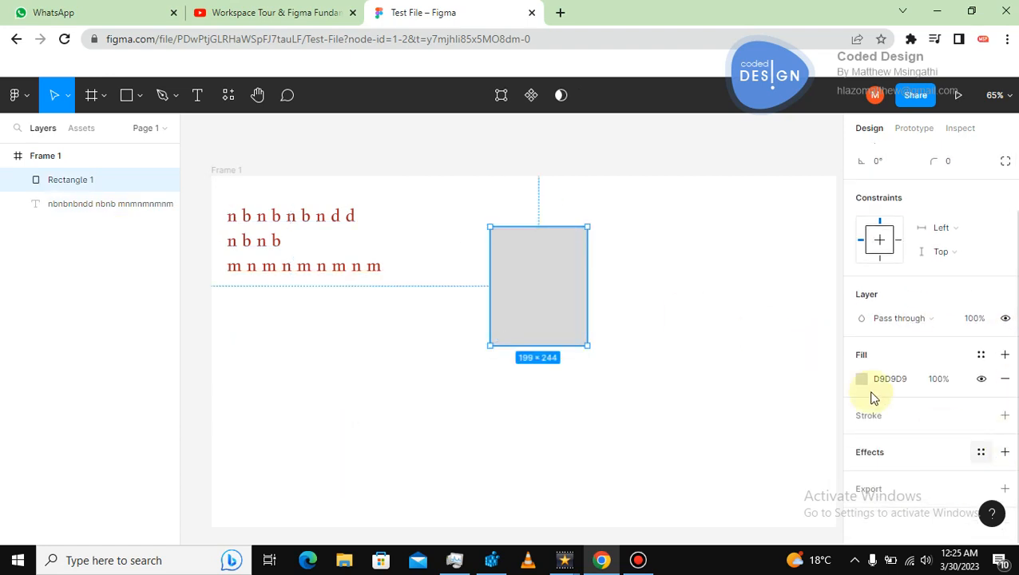
pyautogui.click(1005, 380)
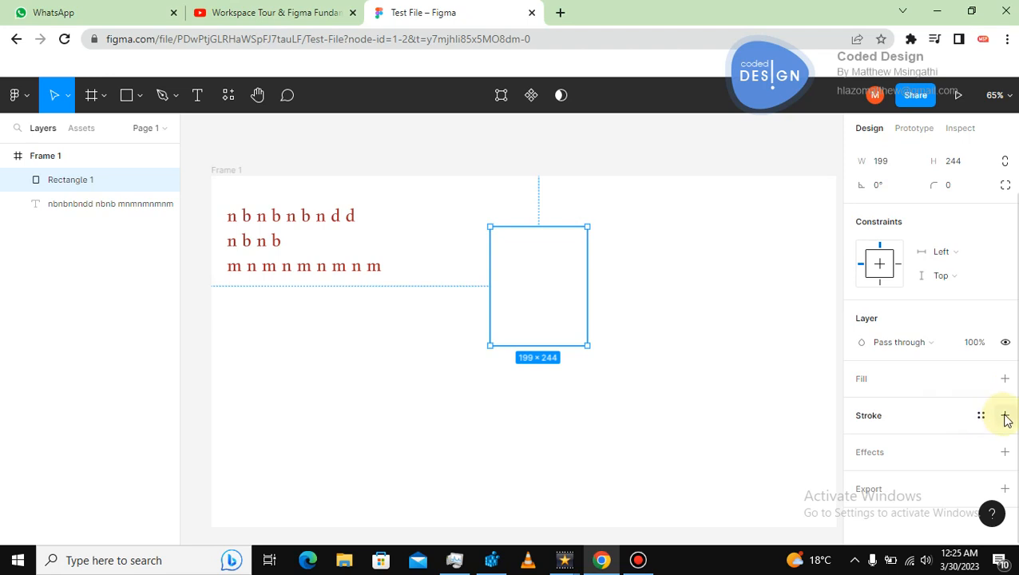
# Add a stroke to the rectangle and set the stroke colour to red.
pyautogui.click(1004, 415)
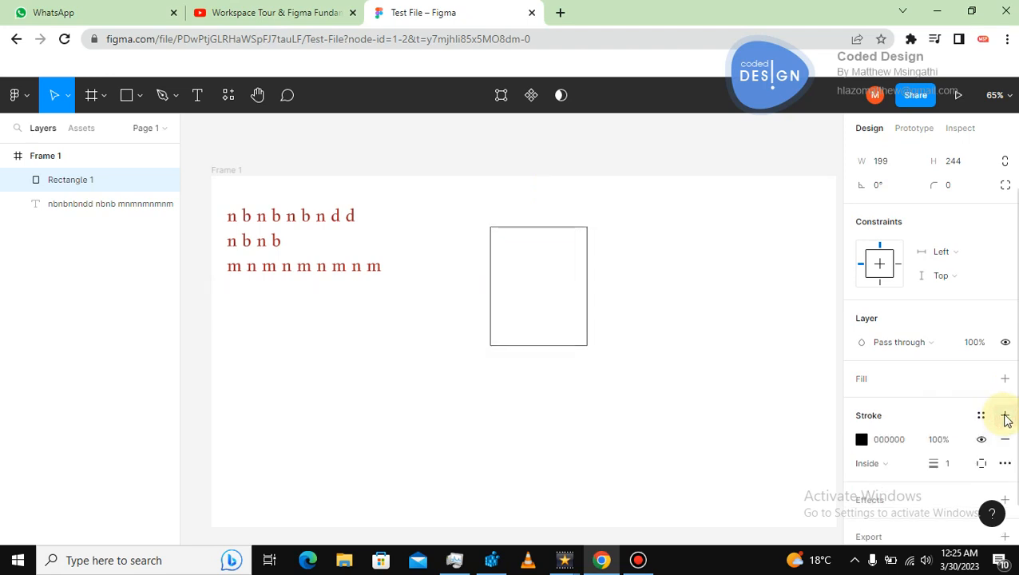
pyautogui.click(861, 439)
pyautogui.click(781, 225)
pyautogui.click(581, 412)
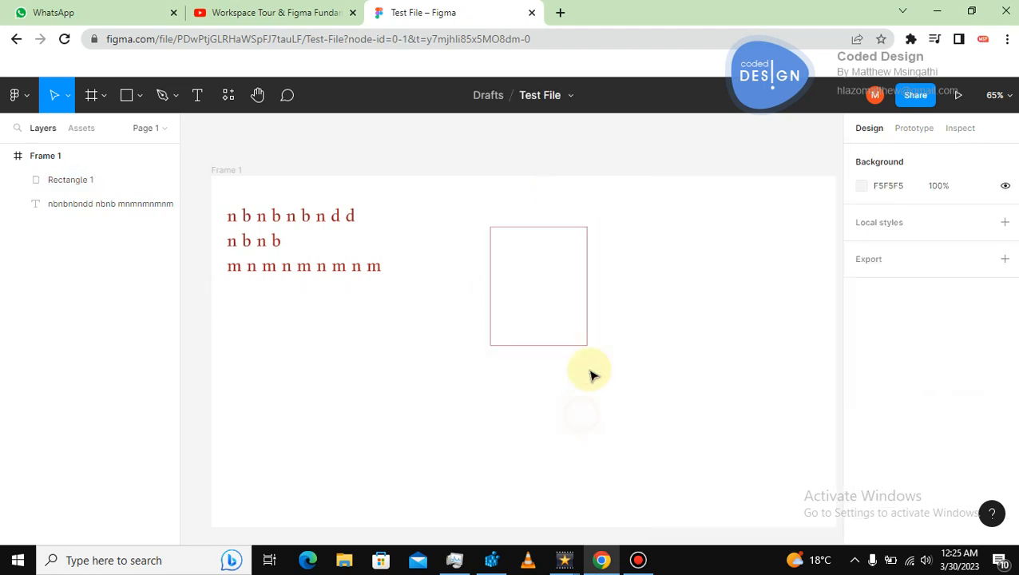
# Delete the outlined rectangle.
pyautogui.click(587, 239)
pyautogui.press('Delete')
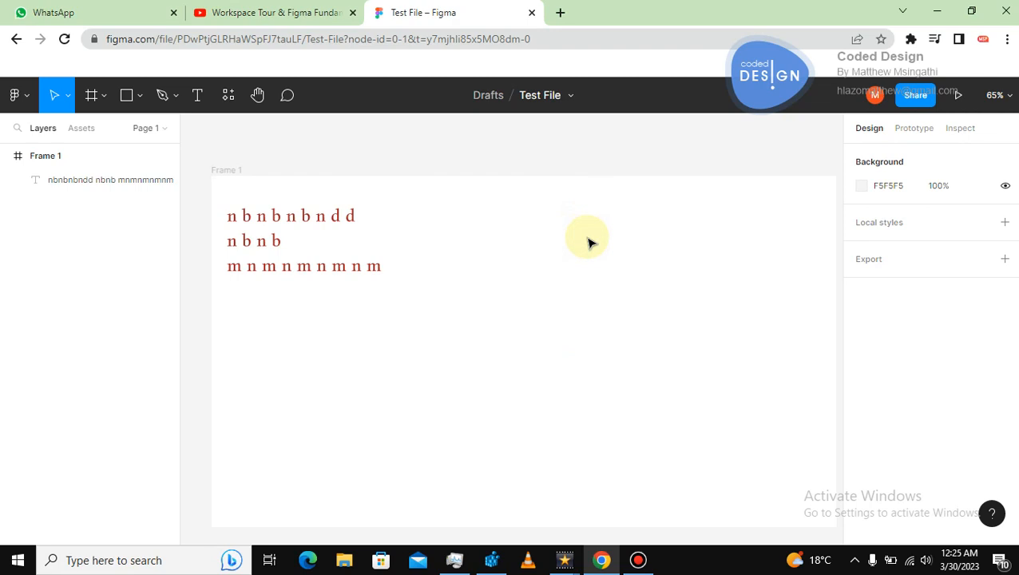
# Move the text block down and resize its box to about 392 × 198.
pyautogui.click(357, 269)
pyautogui.moveTo(360, 275); pyautogui.dragTo(414, 313)
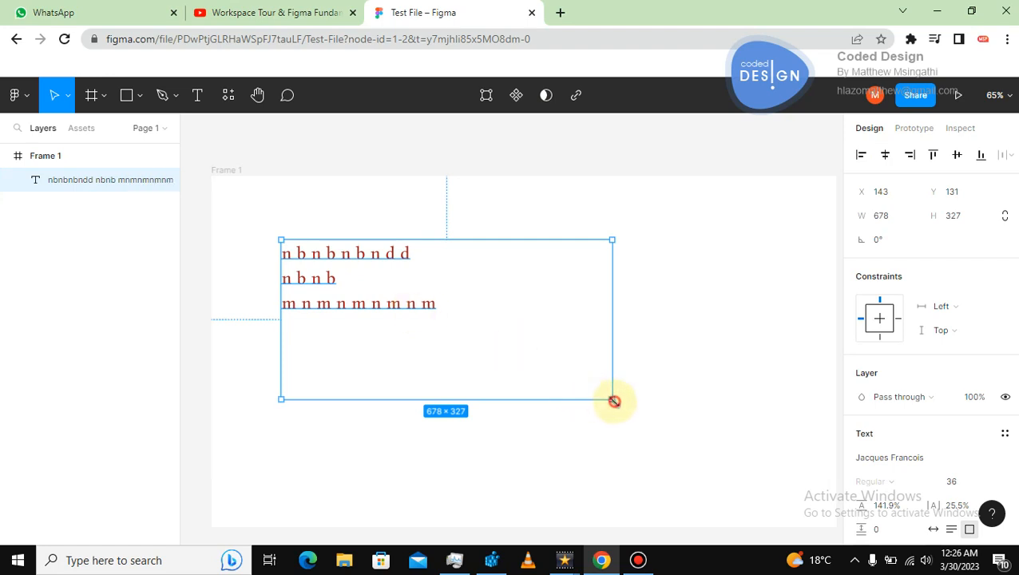
pyautogui.moveTo(613, 400); pyautogui.dragTo(471, 336)
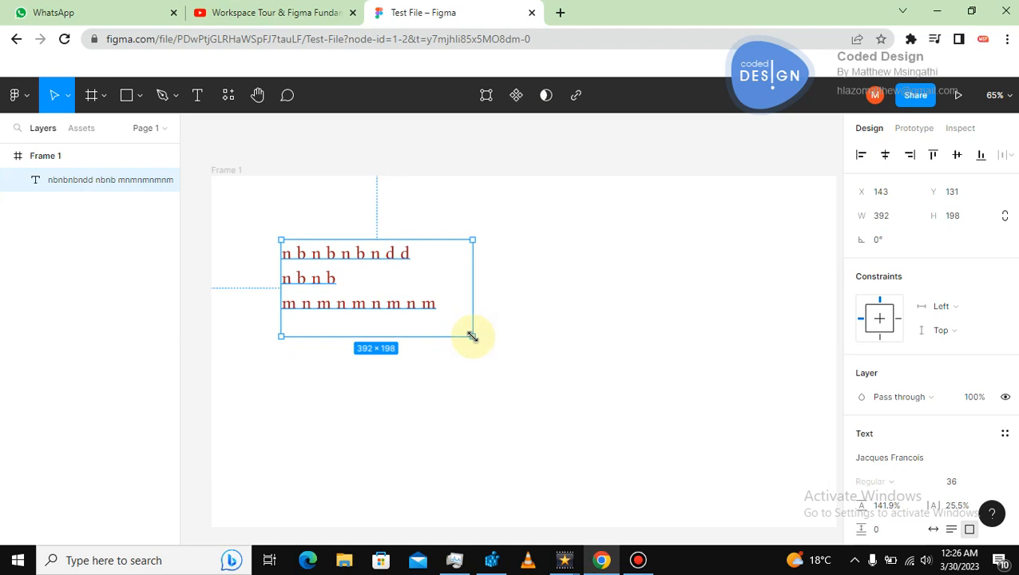
# Delete the text layer.
pyautogui.click(429, 323)
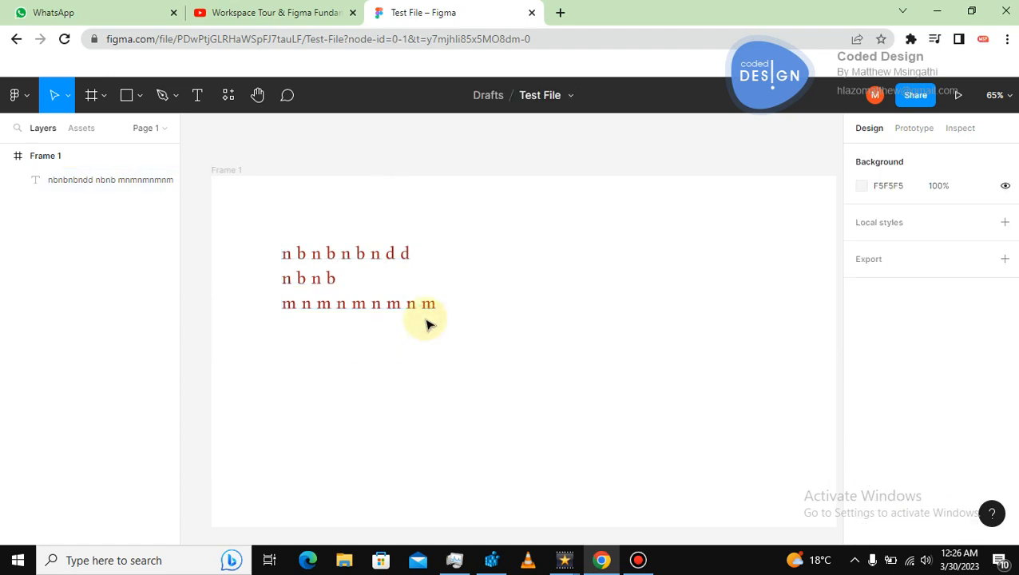
pyautogui.click(409, 305)
pyautogui.press('Delete')
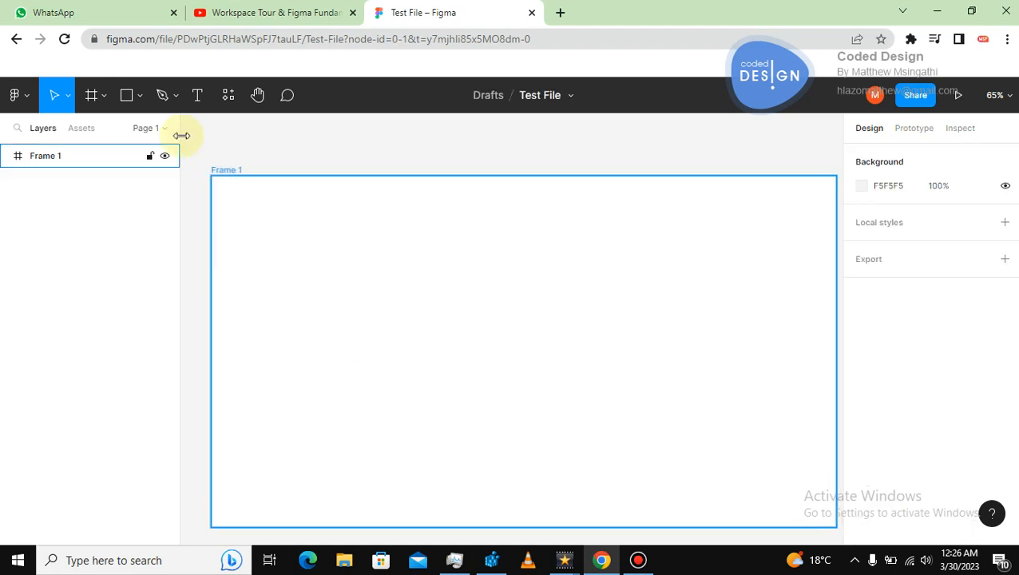
# Draw a tall rectangle about 341 × 557 in the frame.
pyautogui.click(127, 95)
pyautogui.moveTo(331, 209); pyautogui.dragTo(495, 479)
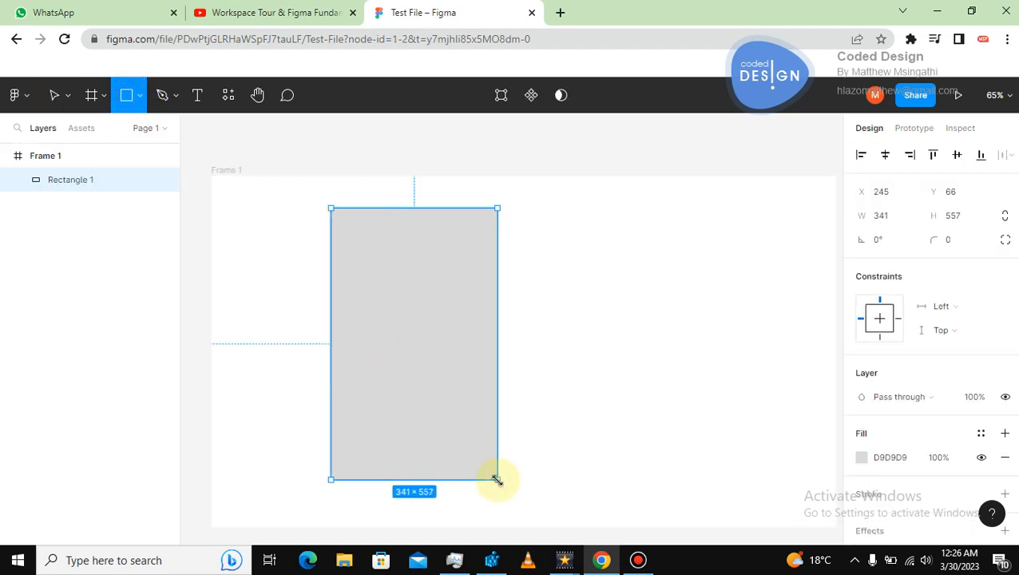
# Draw a rectangle about 275 × 75 near the top of the tall one and fill it green 11BB69.
pyautogui.click(132, 105)
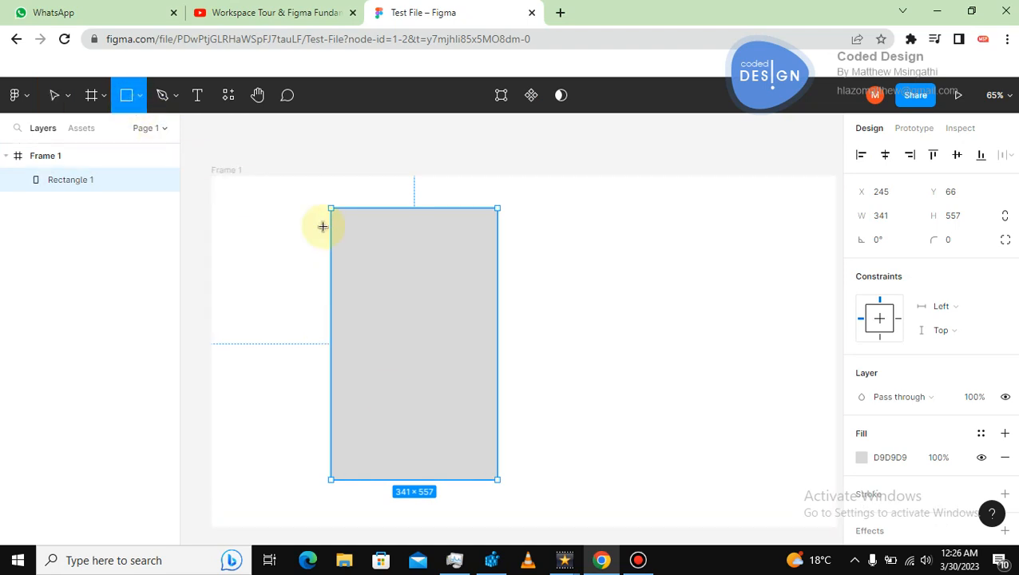
pyautogui.moveTo(346, 232); pyautogui.dragTo(482, 268)
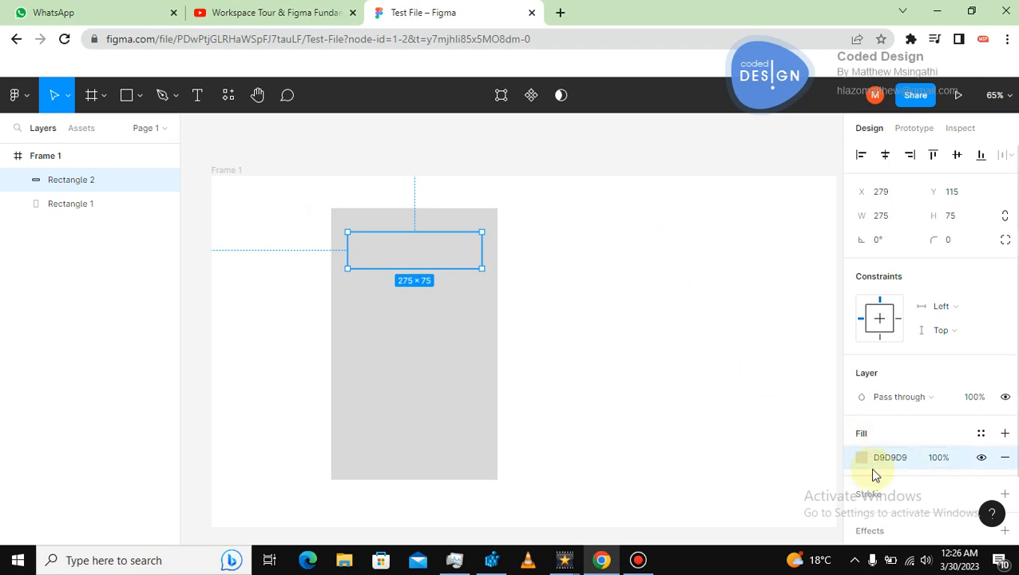
pyautogui.click(863, 461)
pyautogui.click(863, 461)
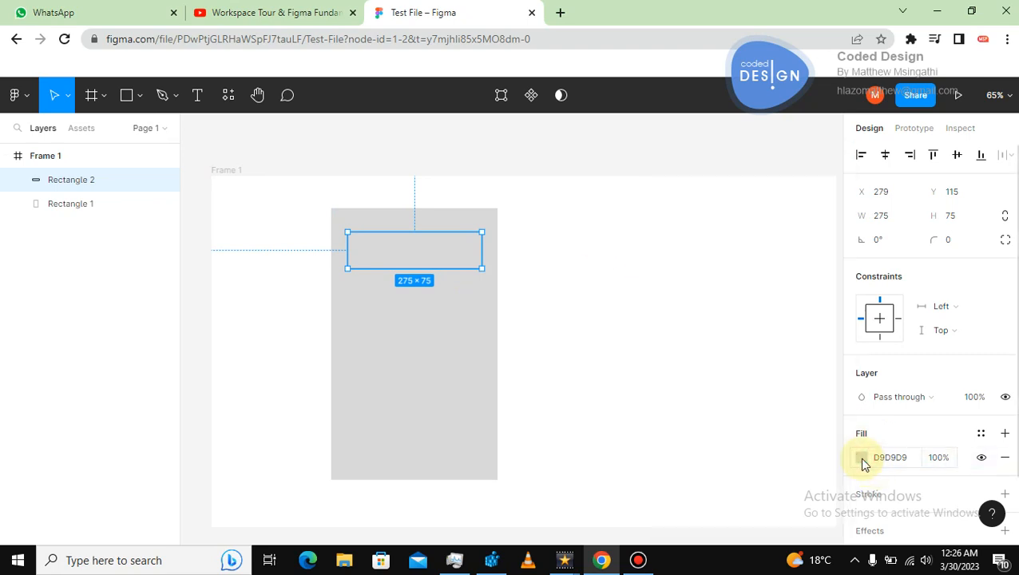
pyautogui.click(863, 458)
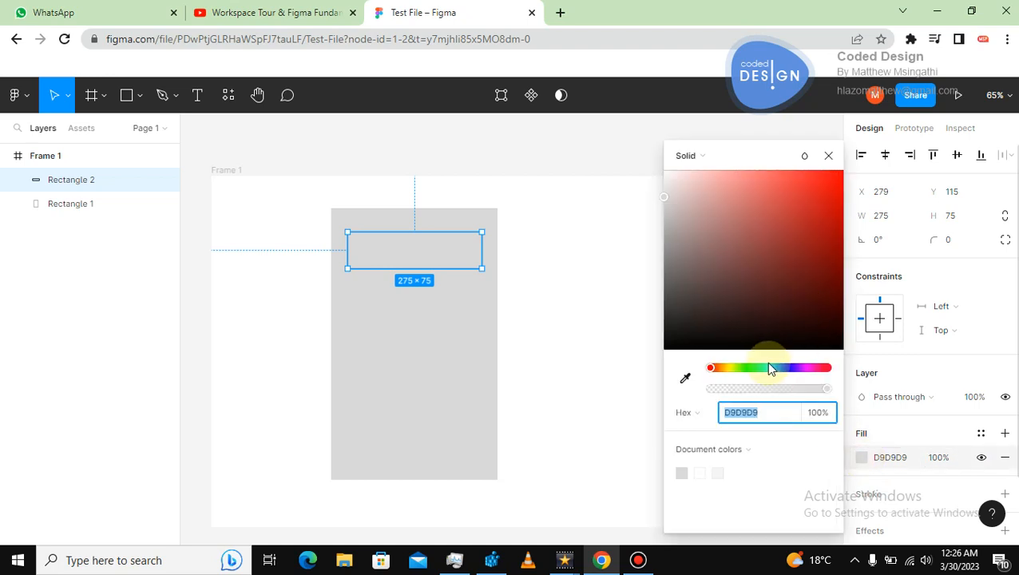
pyautogui.click(758, 367)
pyautogui.click(827, 218)
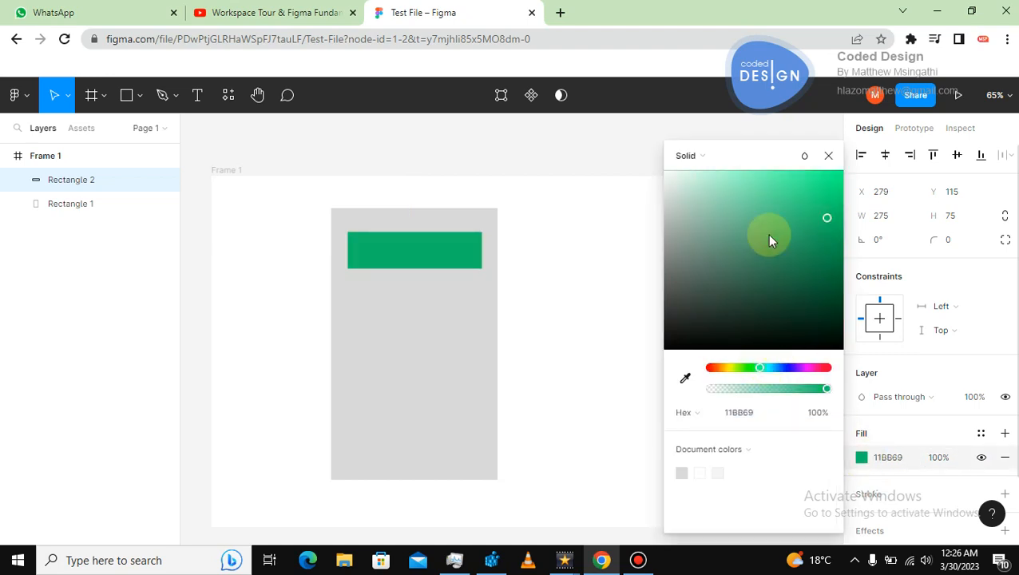
pyautogui.click(605, 246)
# Nudge the green rectangle slightly and duplicate it four times in place.
pyautogui.click(441, 254)
pyautogui.moveTo(442, 254)
pyautogui.mouseDown()
pyautogui.moveTo(435, 248)
pyautogui.moveTo(436, 256)
pyautogui.mouseUp()
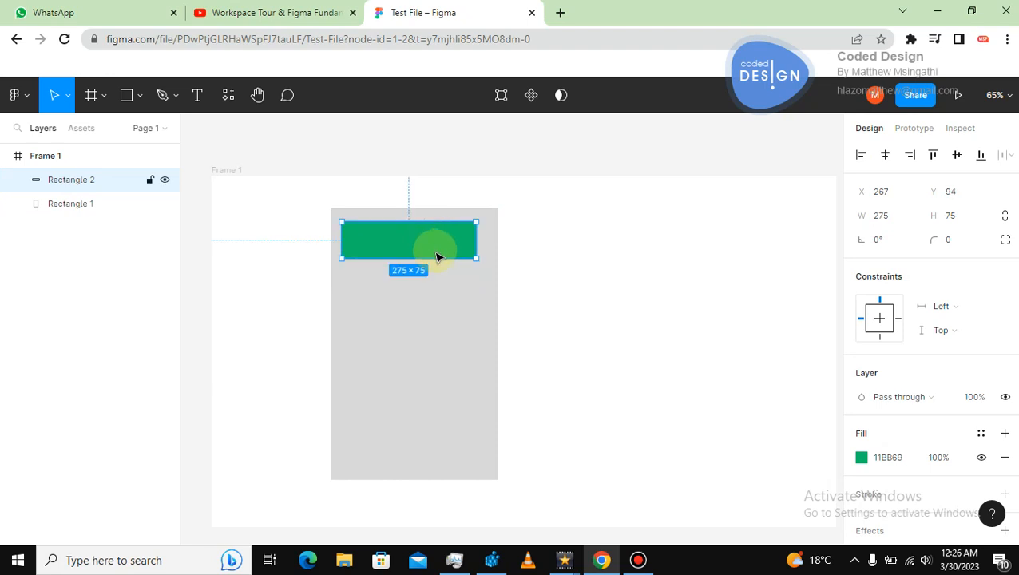
pyautogui.hotkey('ctrl', 'd')
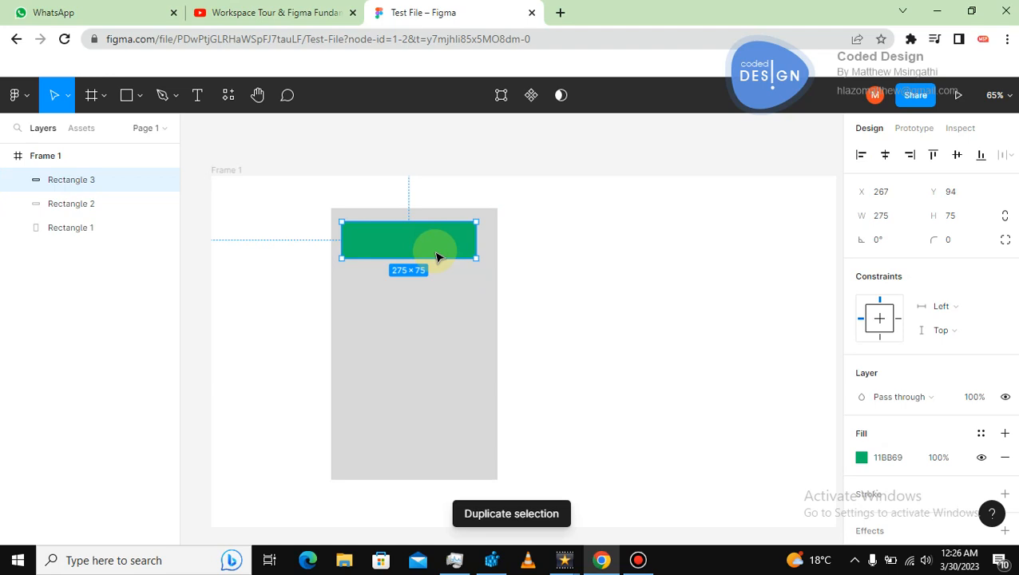
pyautogui.hotkey('ctrl', 'd')
pyautogui.hotkey('ctrl', 'd')
pyautogui.hotkey('ctrl', 'd')
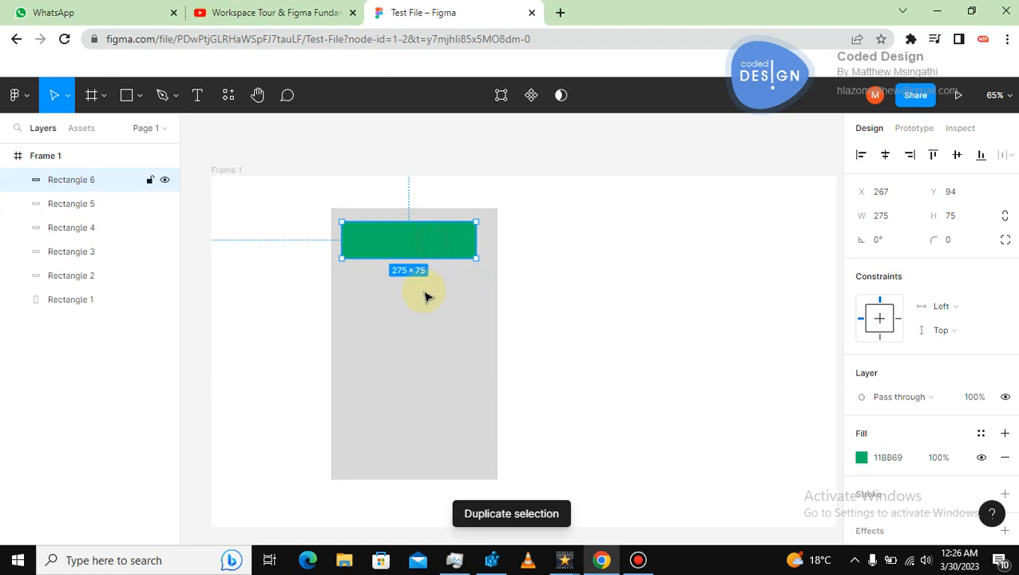
# Turn two duplicates into thin bars below the top block, one about 275 × 16 and one shorter.
pyautogui.moveTo(423, 249); pyautogui.dragTo(437, 311)
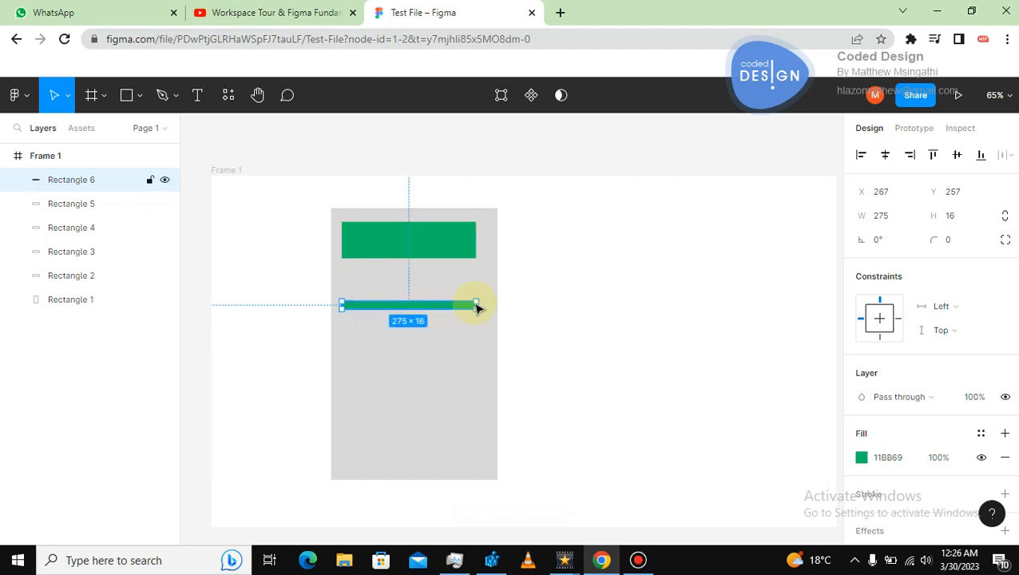
pyautogui.moveTo(427, 237); pyautogui.dragTo(410, 322)
# Move two more green duplicates down into stacked blocks in the lower half of the tall rectangle.
pyautogui.click(431, 240)
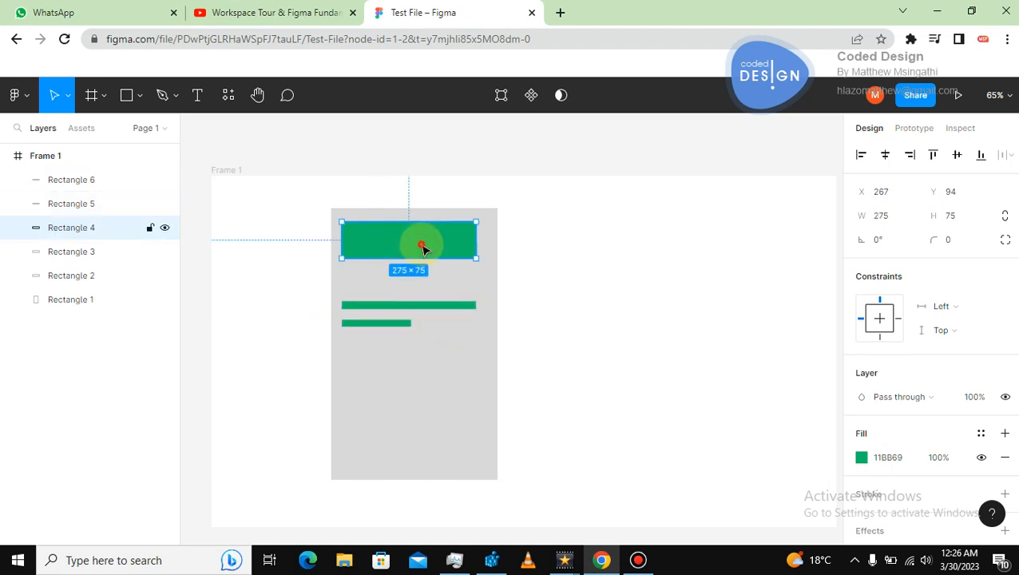
pyautogui.moveTo(423, 249); pyautogui.dragTo(419, 379)
pyautogui.click(579, 365)
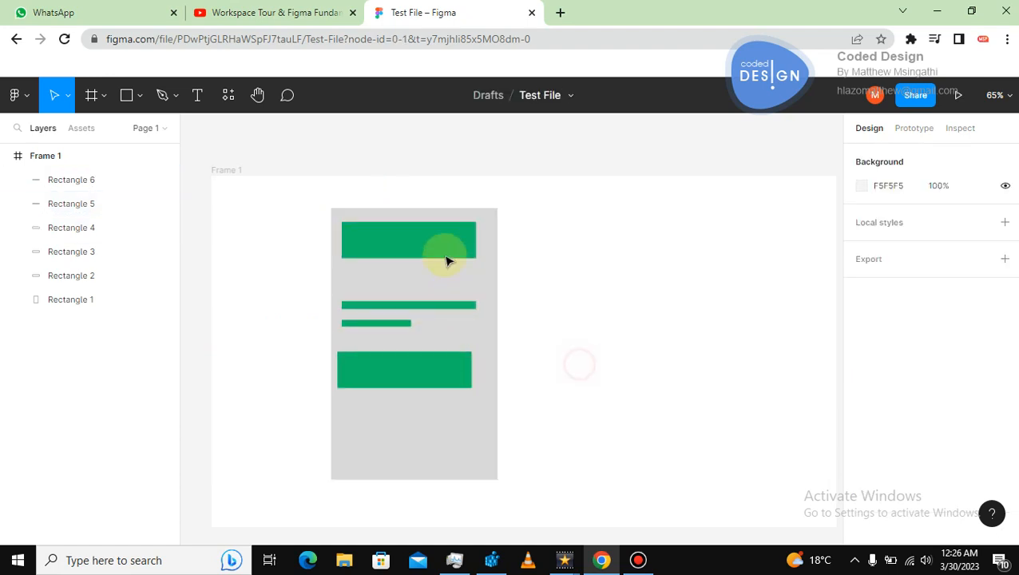
pyautogui.moveTo(447, 261); pyautogui.dragTo(434, 430)
pyautogui.click(589, 402)
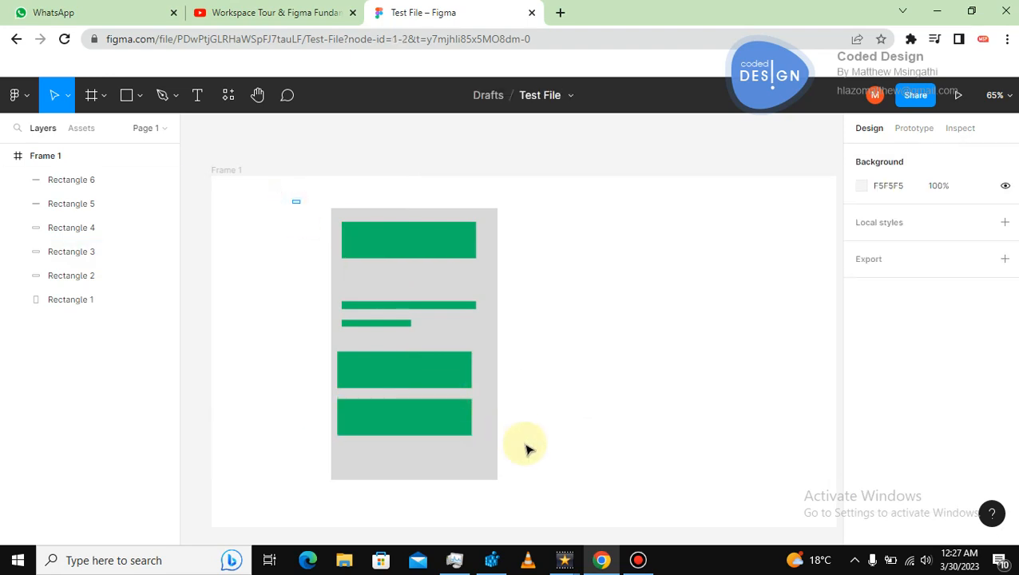
# Select the whole card layout, duplicate it and place the copy to its right.
pyautogui.moveTo(291, 198); pyautogui.dragTo(564, 491)
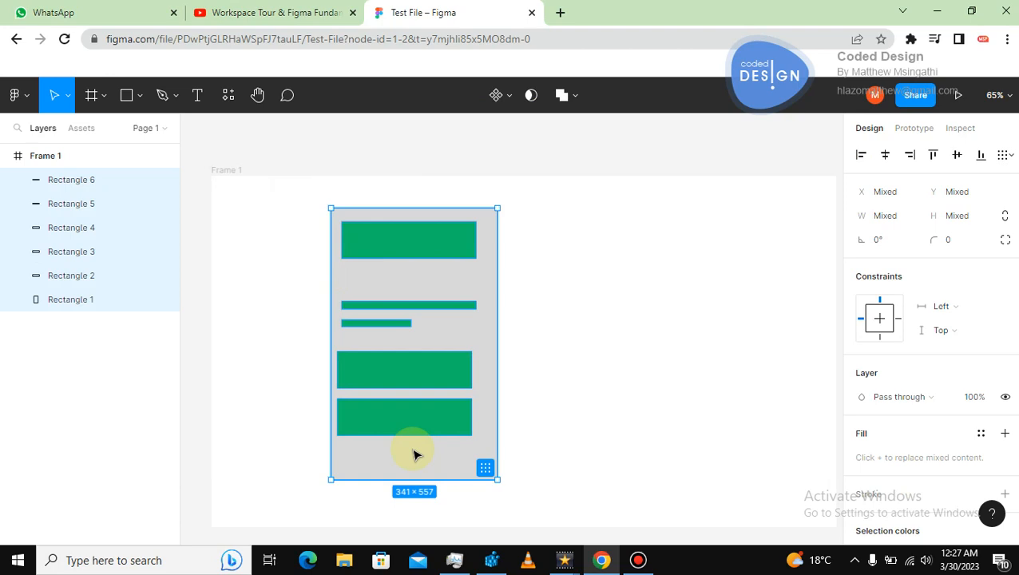
pyautogui.hotkey('ctrl', 'd')
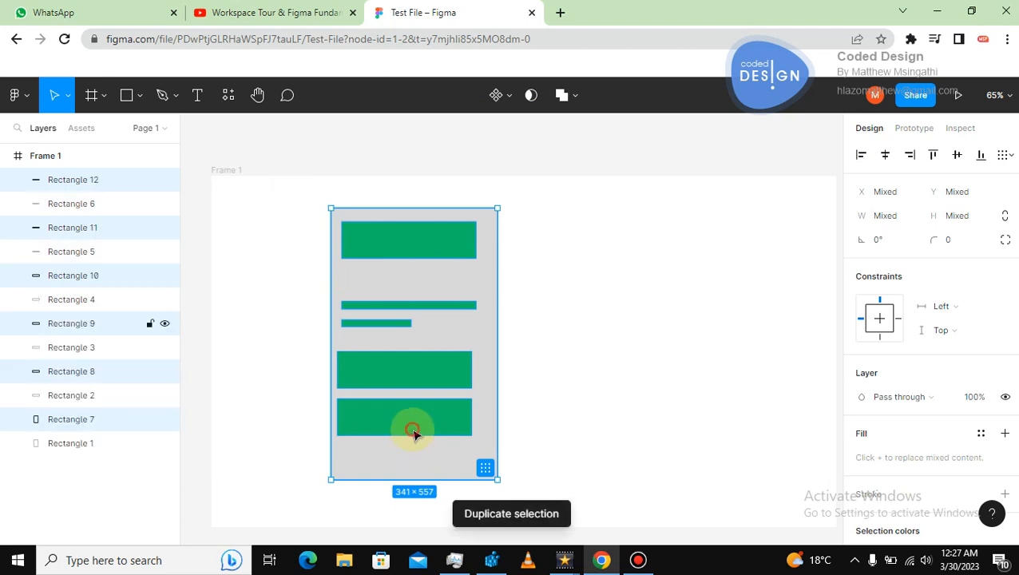
pyautogui.moveTo(413, 432); pyautogui.dragTo(607, 435)
pyautogui.click(296, 320)
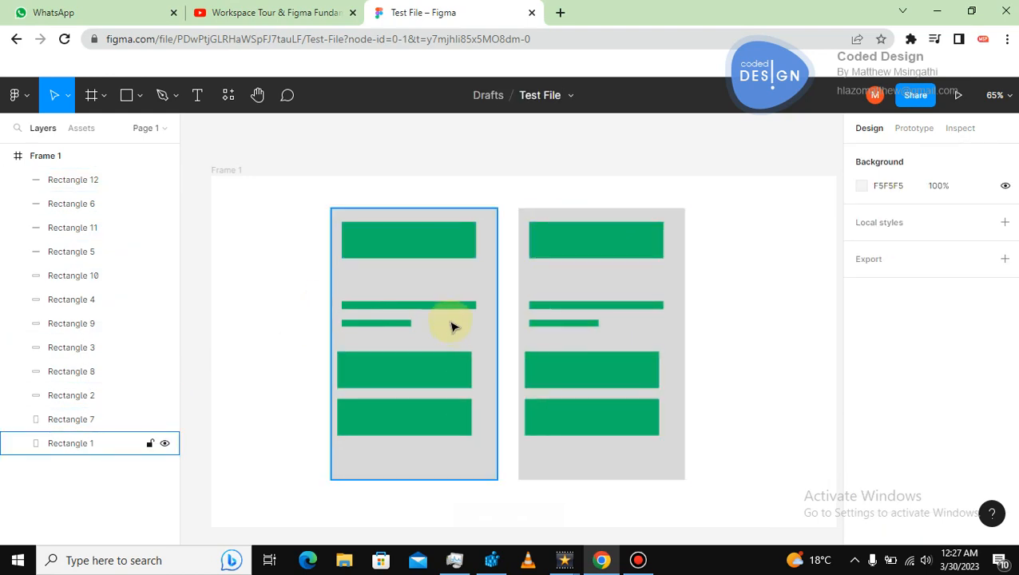
# Recolor the left card's top block to blue 22B5BE using the fill color picker.
pyautogui.click(418, 249)
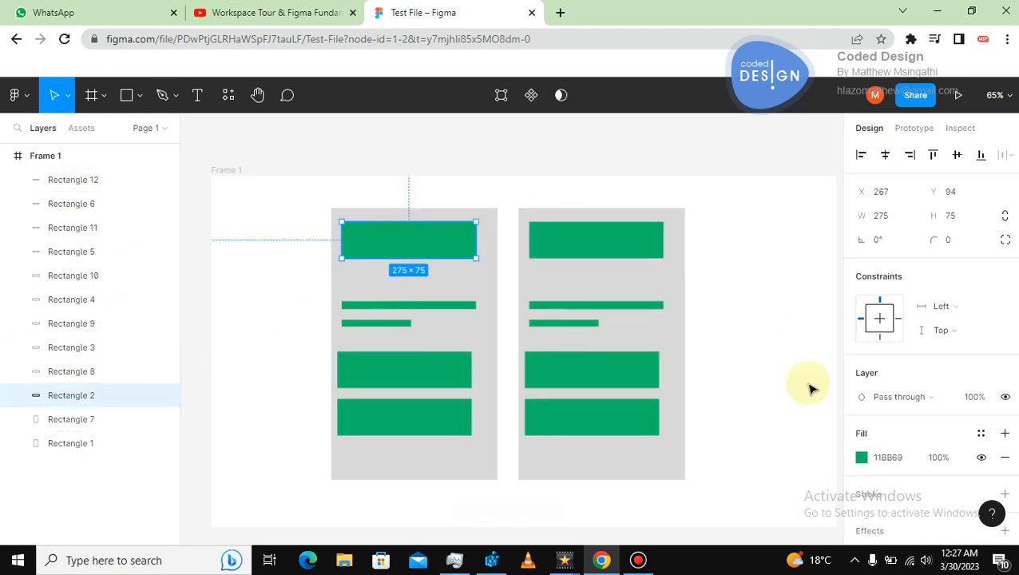
pyautogui.click(862, 457)
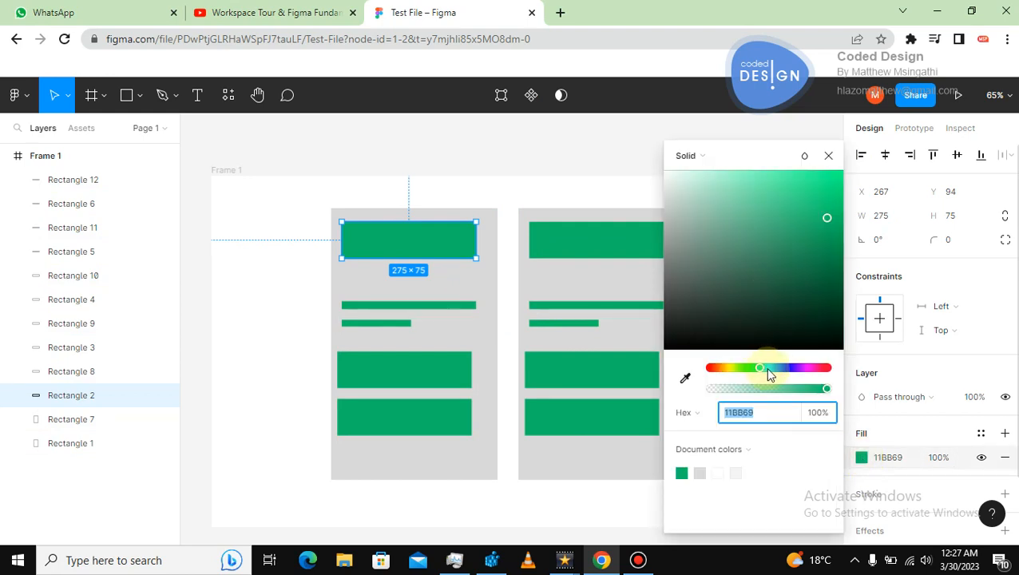
pyautogui.moveTo(766, 373); pyautogui.dragTo(770, 370)
pyautogui.moveTo(815, 208); pyautogui.dragTo(811, 221)
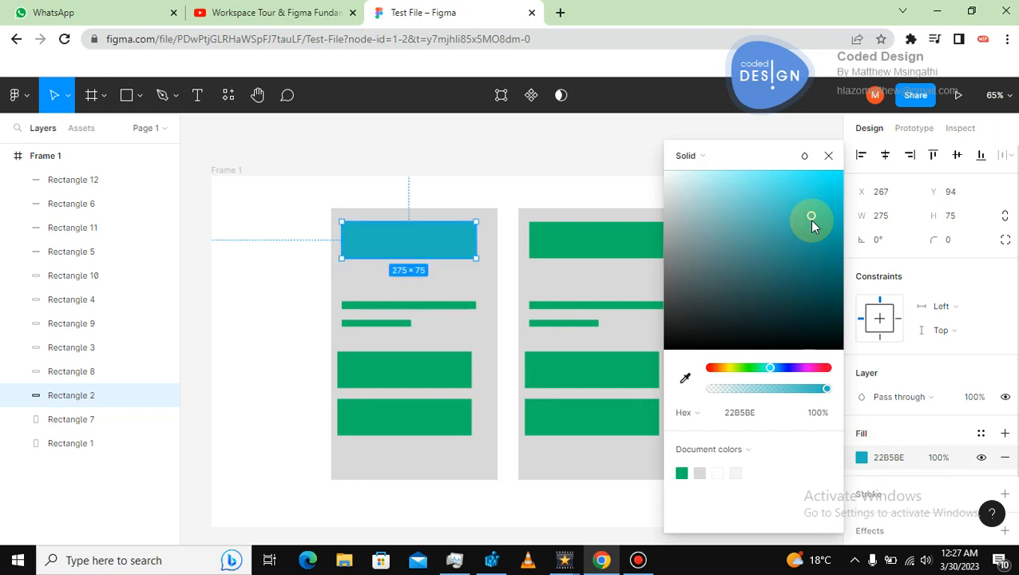
pyautogui.click(593, 156)
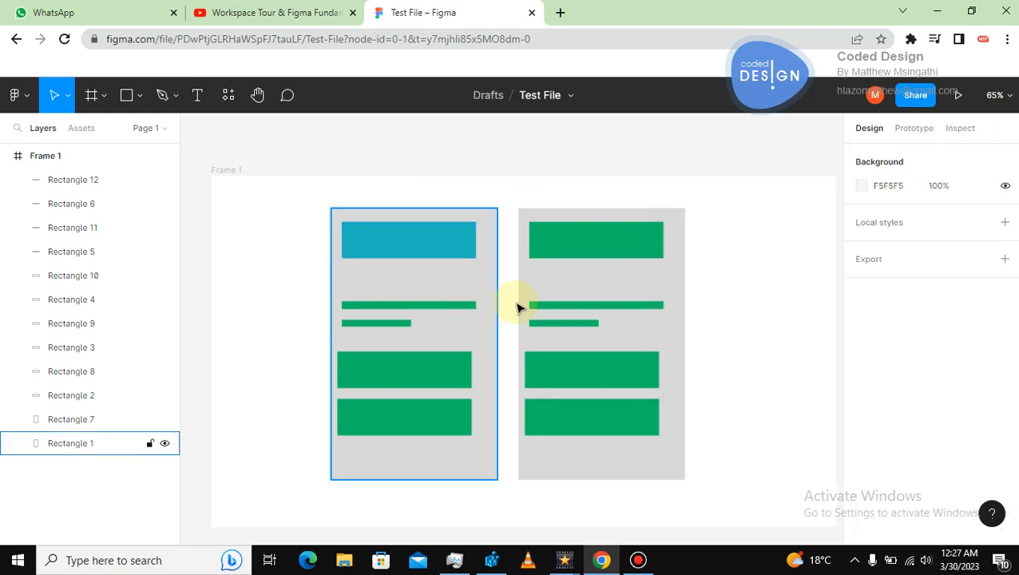
# Give the right card's top block the same blue by sampling the left top block with the eyedropper.
pyautogui.click(569, 241)
pyautogui.click(861, 459)
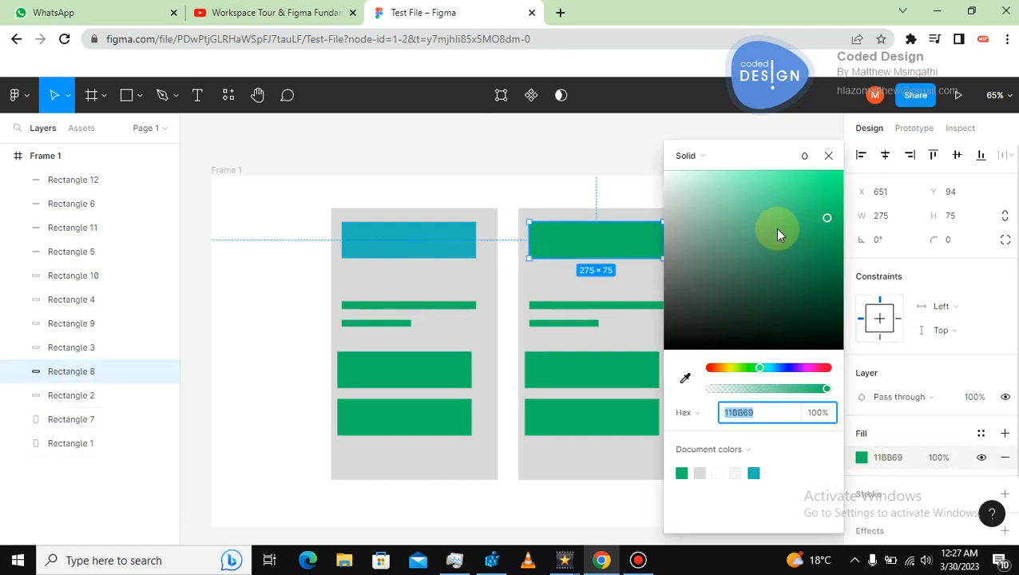
pyautogui.click(685, 380)
pyautogui.click(451, 245)
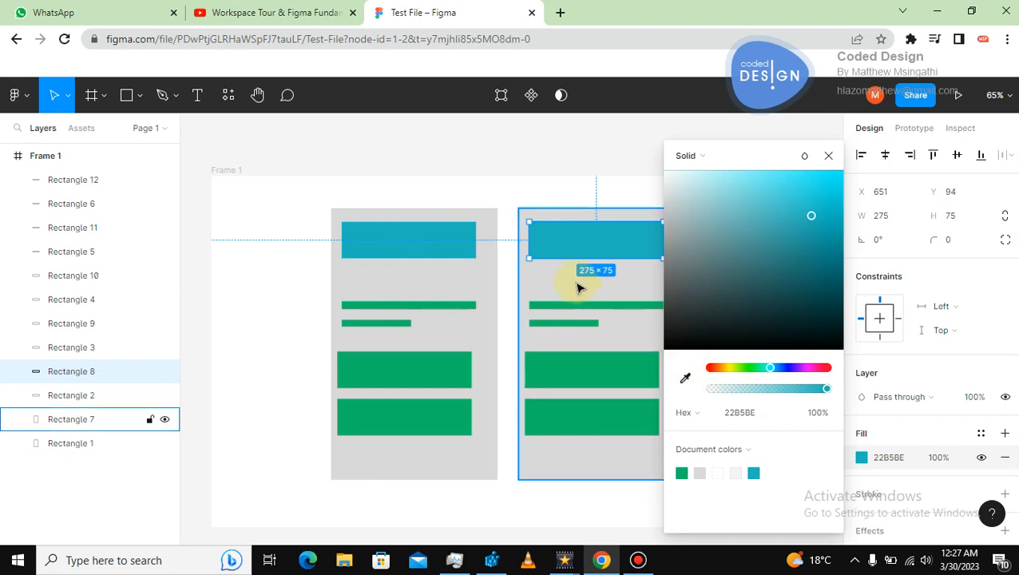
pyautogui.click(517, 181)
# Select the whole duplicated card on the right and delete it.
pyautogui.click(416, 372)
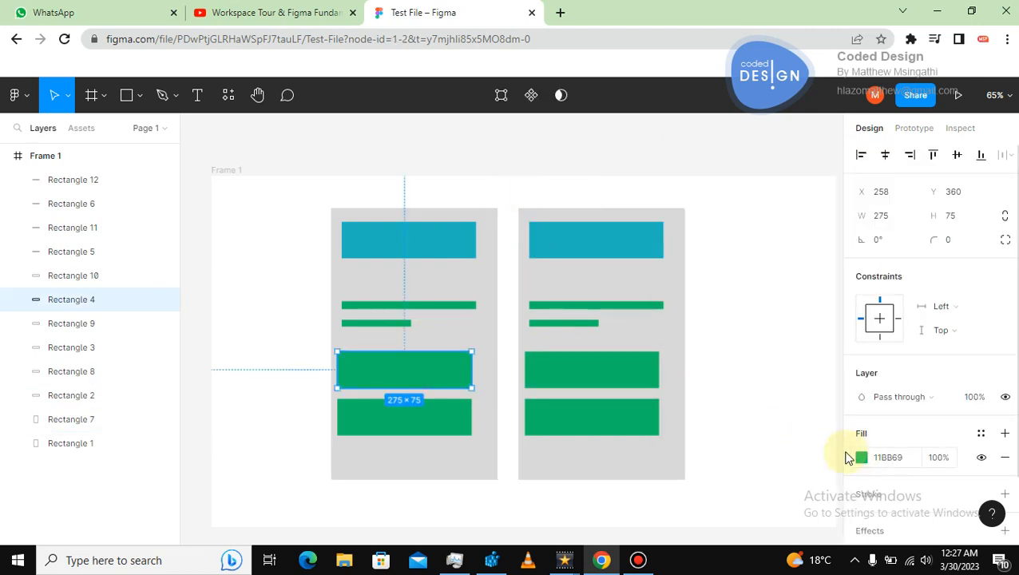
pyautogui.click(786, 334)
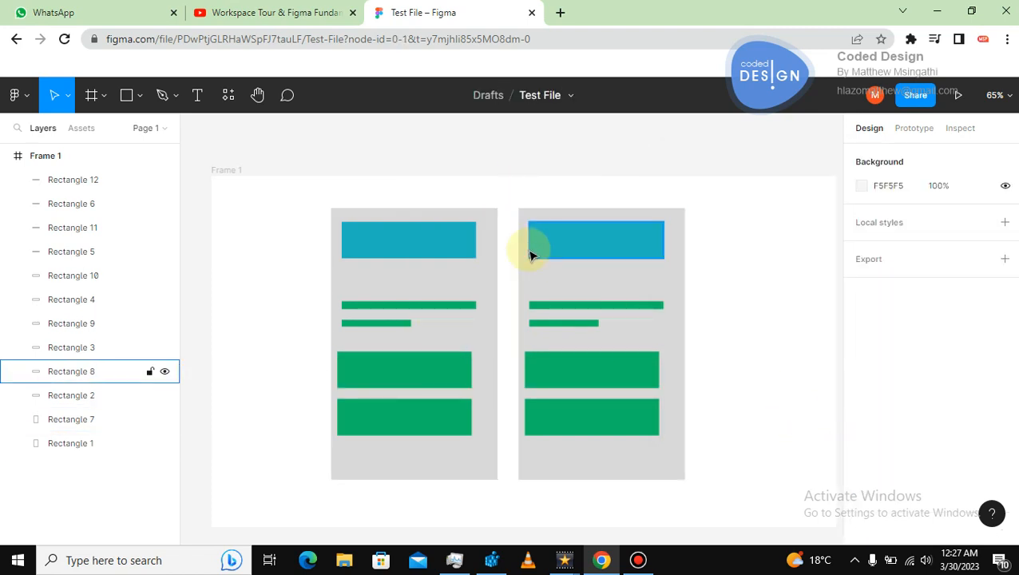
pyautogui.moveTo(505, 180); pyautogui.dragTo(736, 488)
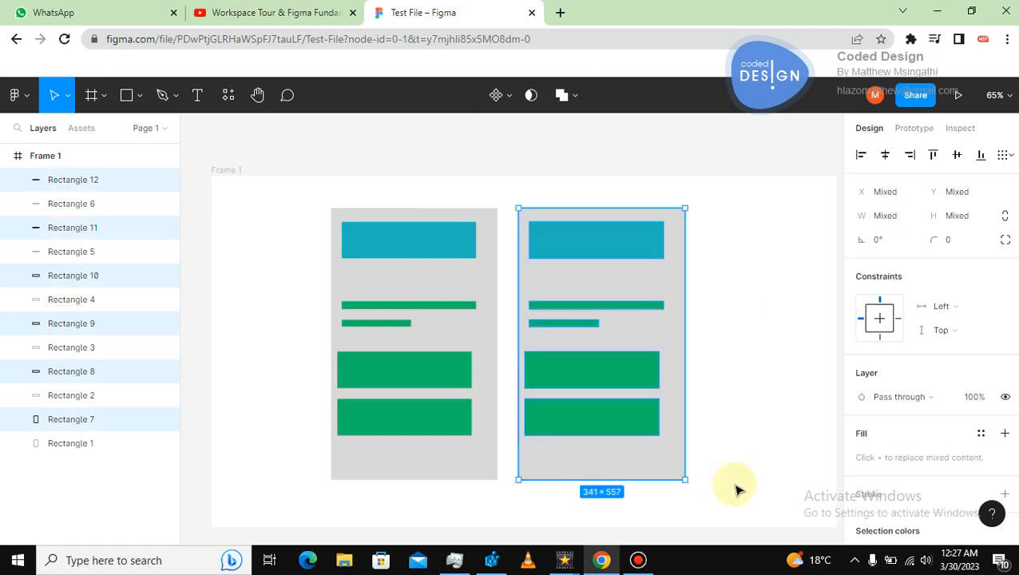
pyautogui.press('Delete')
pyautogui.click(423, 254)
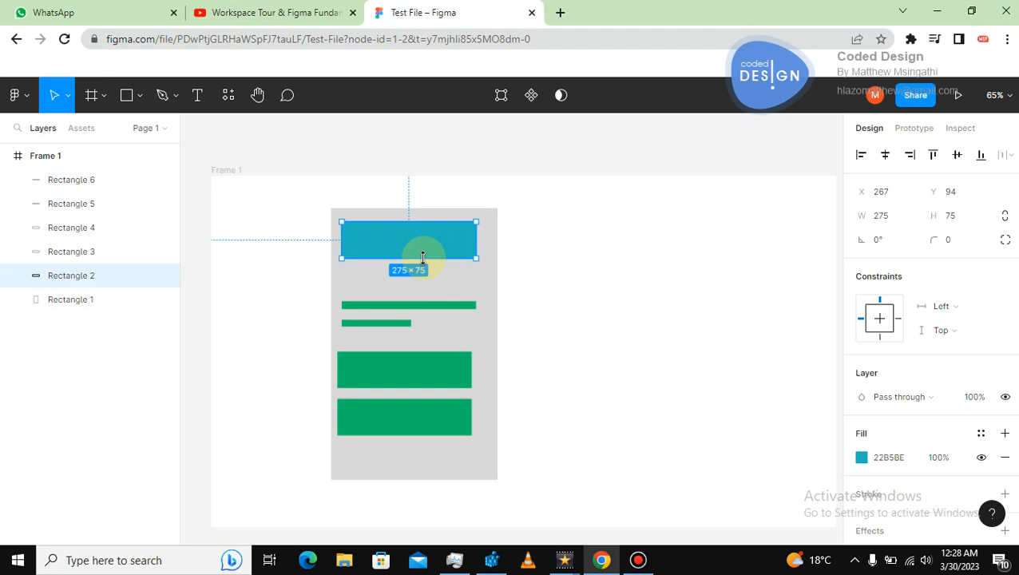
pyautogui.click(541, 261)
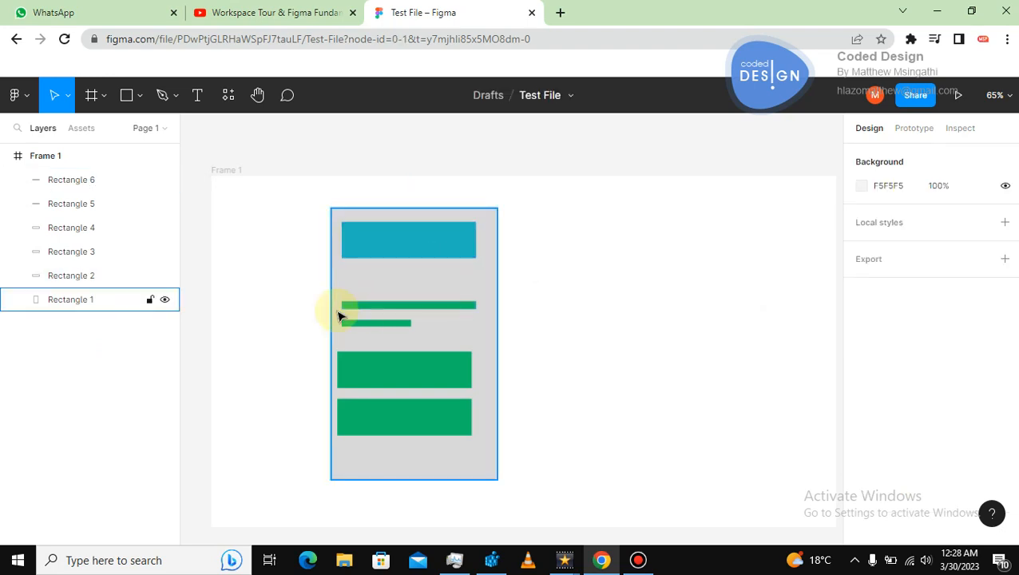
pyautogui.moveTo(273, 291); pyautogui.dragTo(580, 386)
pyautogui.click(580, 234)
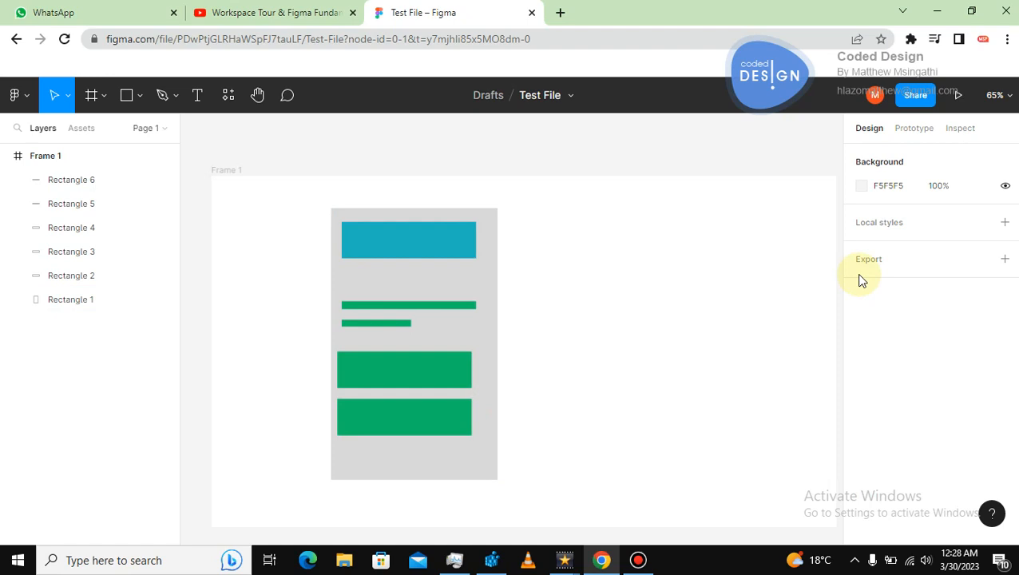
# Create a new color style named blue from the top block's fill.
pyautogui.click(457, 244)
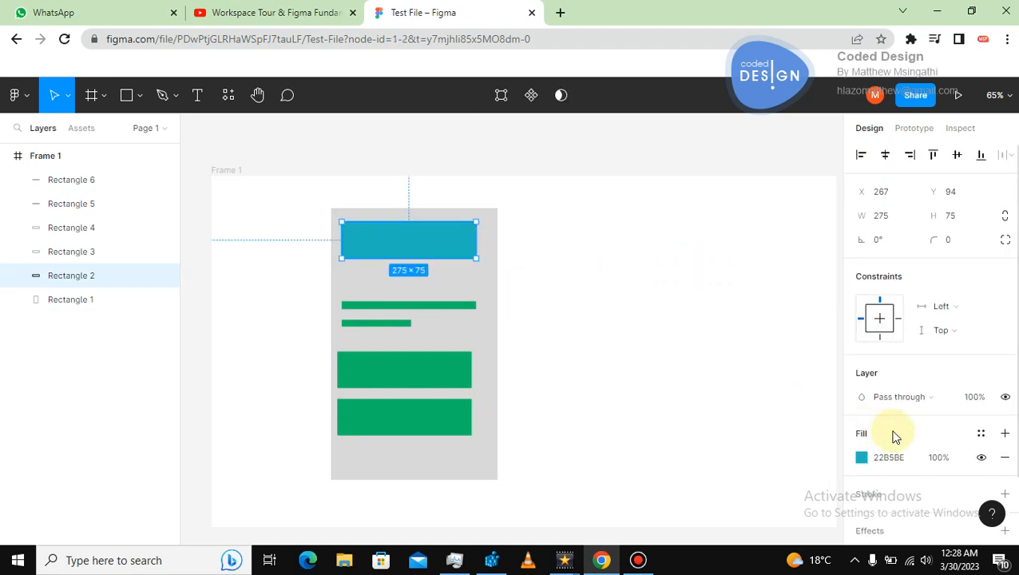
pyautogui.click(981, 435)
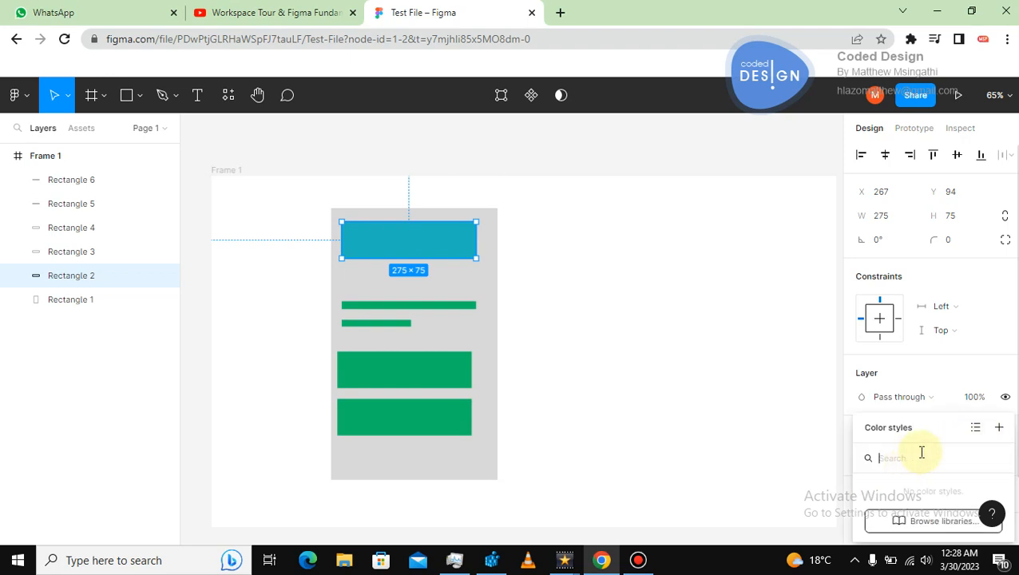
pyautogui.click(998, 430)
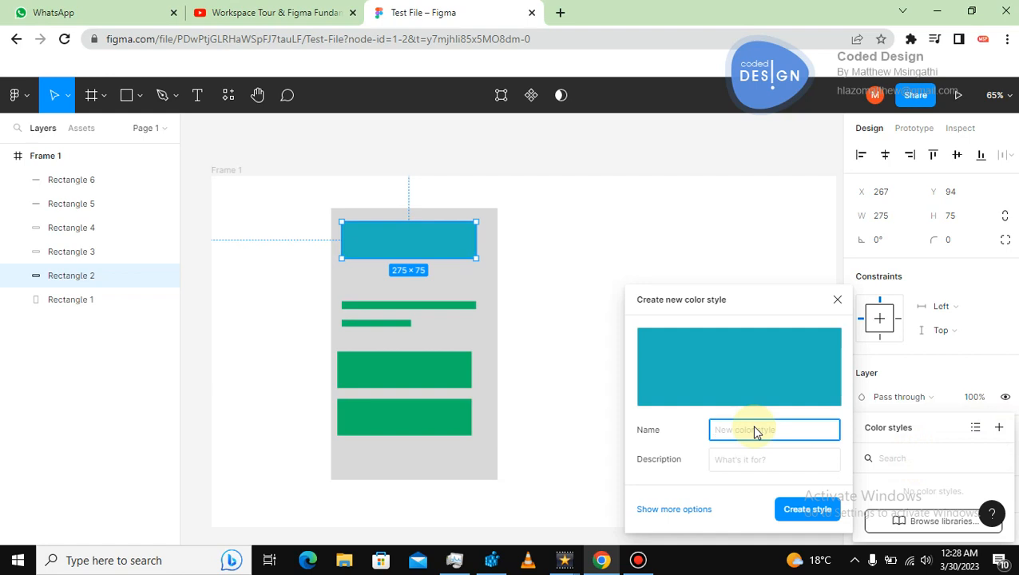
pyautogui.write('Blu')
pyautogui.click(807, 509)
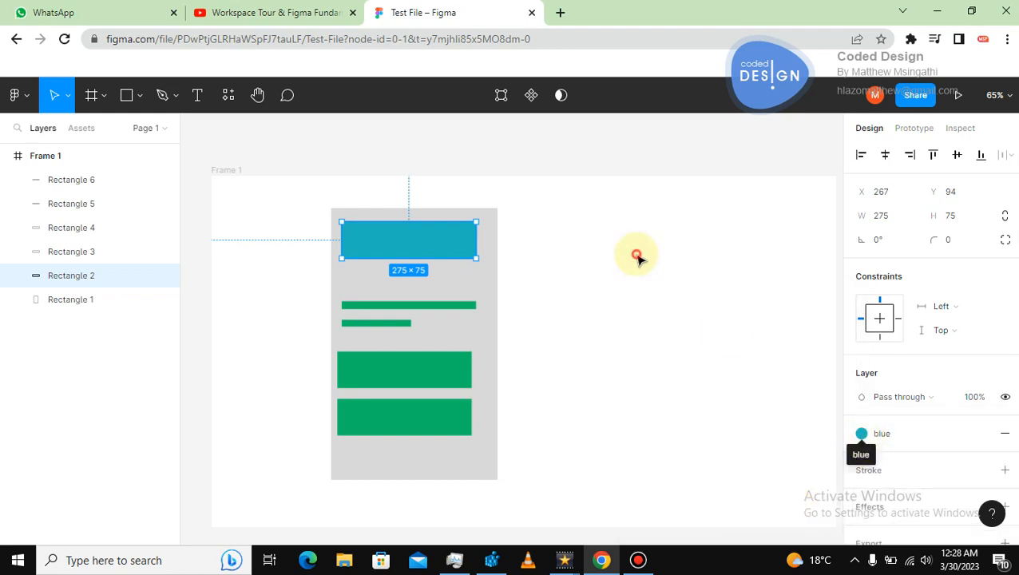
# Select all of the card's rectangles and apply the blue color style to them at once.
pyautogui.click(595, 271)
pyautogui.moveTo(276, 277); pyautogui.dragTo(537, 455)
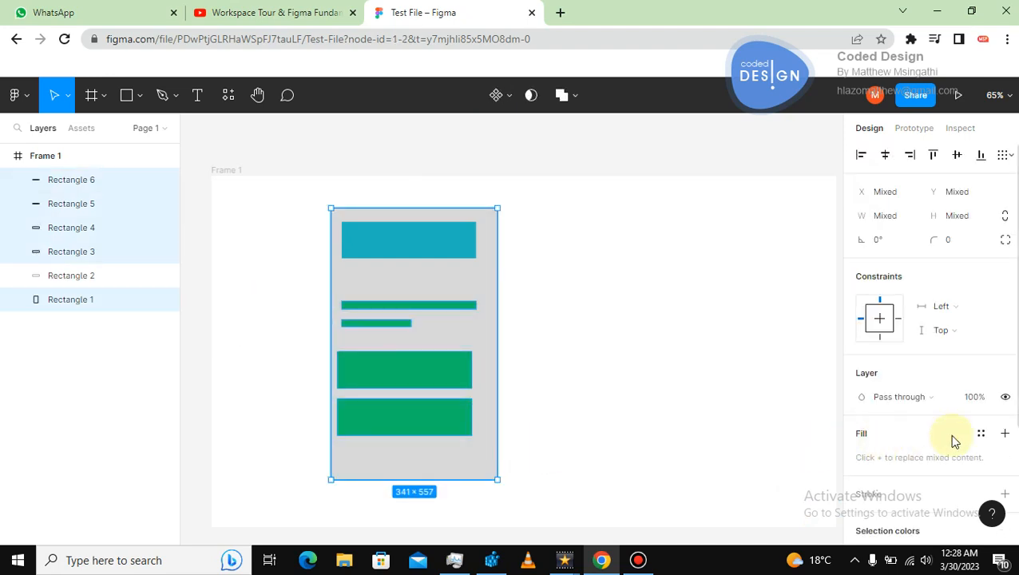
pyautogui.click(980, 434)
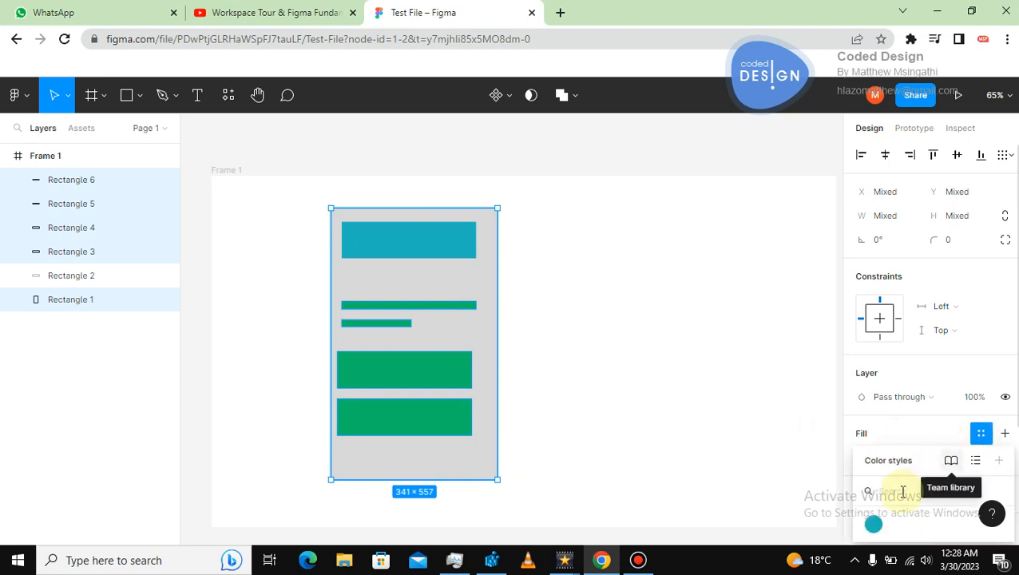
pyautogui.click(875, 529)
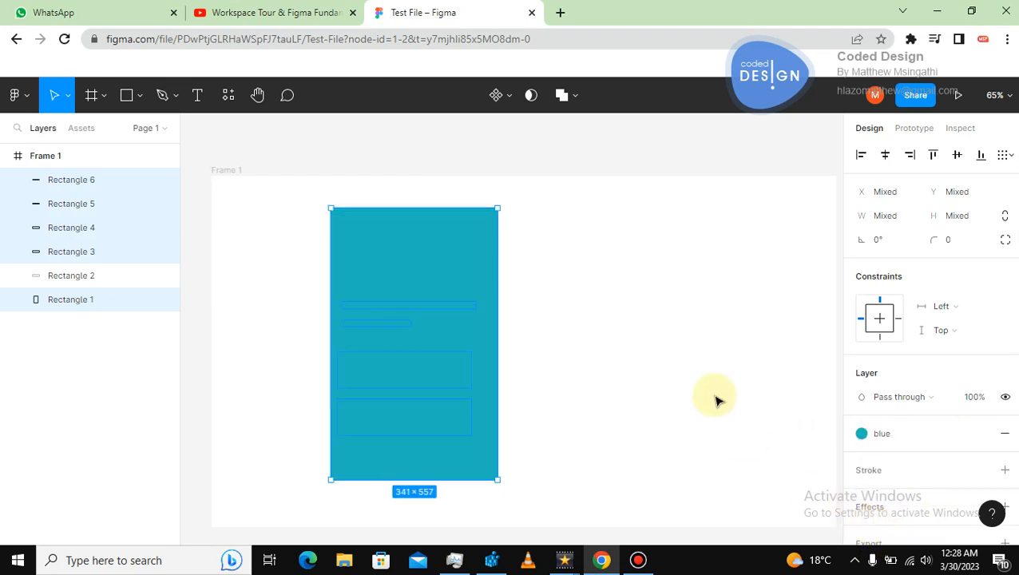
# Remove the blue style from the tall background rectangle and give it a new default fill.
pyautogui.click(686, 327)
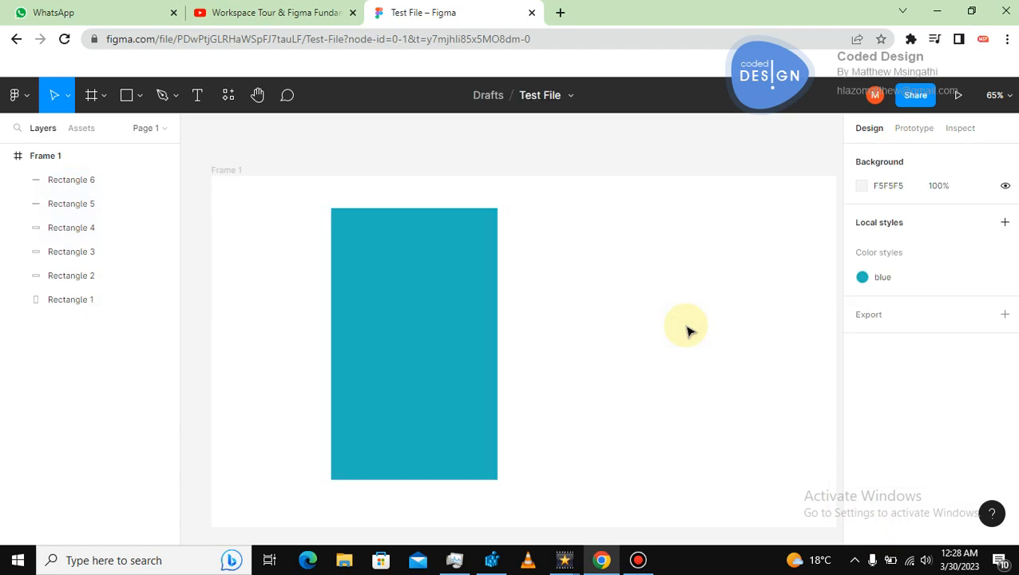
pyautogui.click(493, 214)
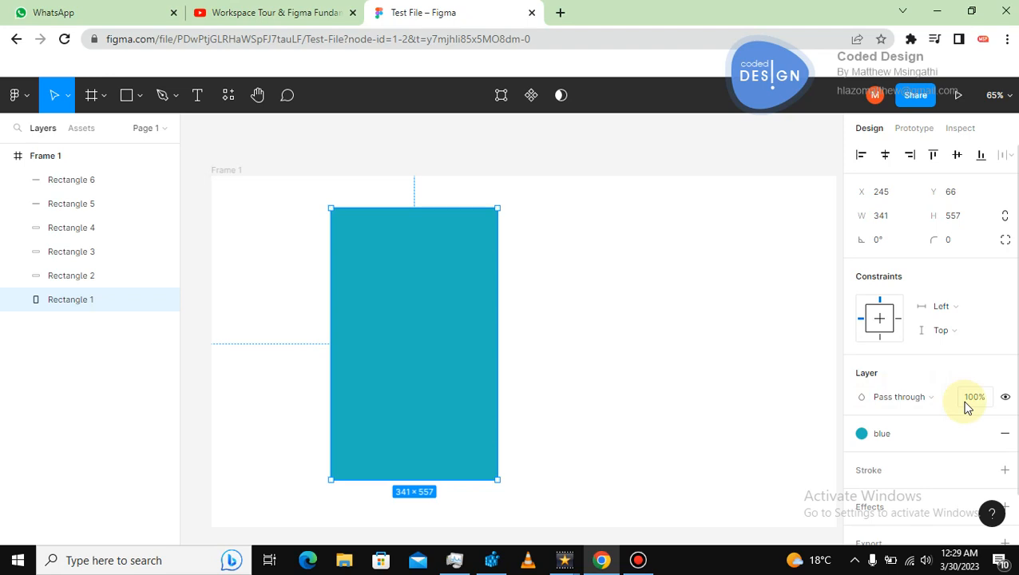
pyautogui.click(1002, 433)
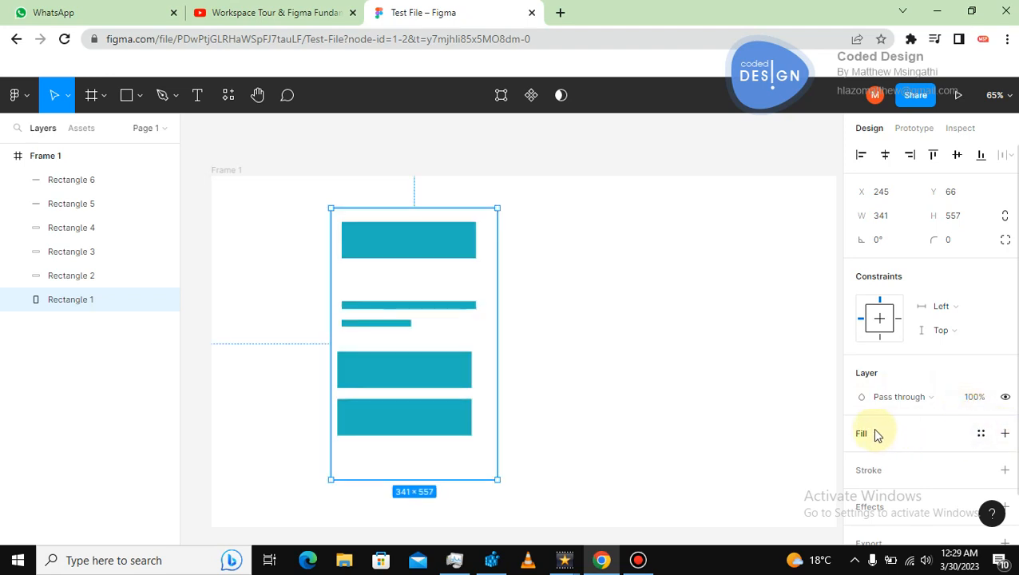
pyautogui.click(1003, 433)
pyautogui.click(720, 351)
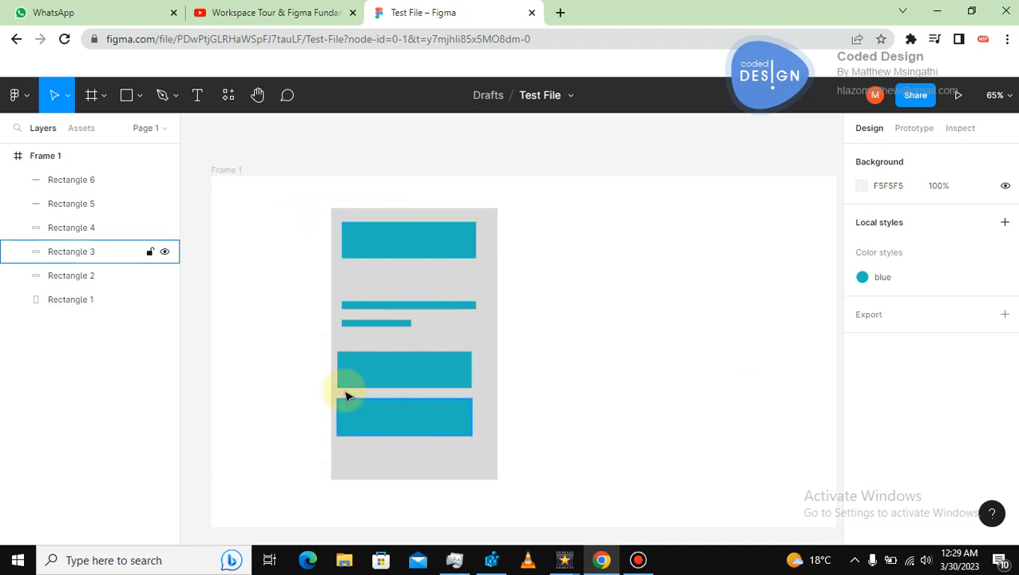
# Select the card's blocks one by one to check which fill style each uses.
pyautogui.click(387, 262)
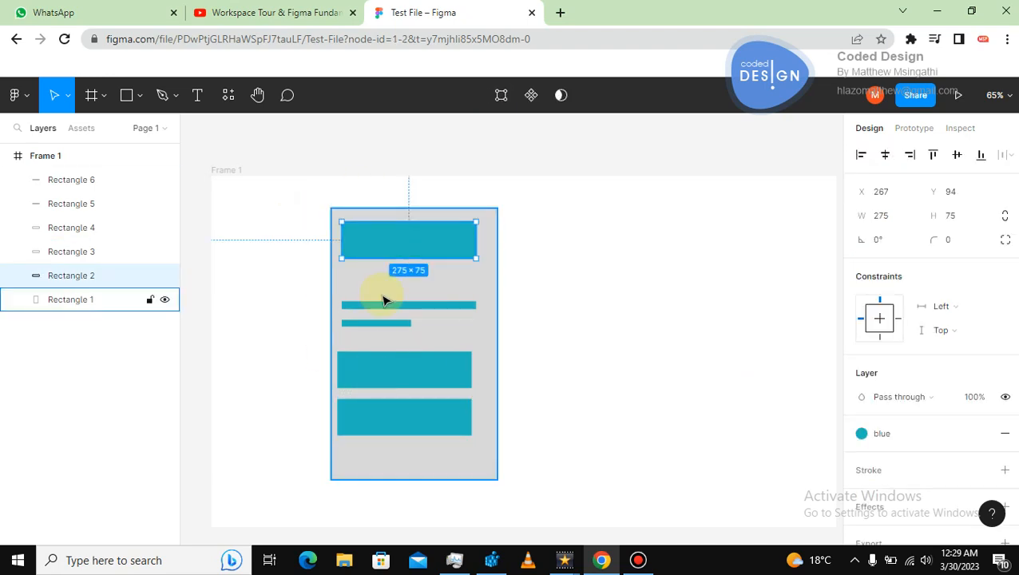
pyautogui.click(381, 307)
pyautogui.click(375, 323)
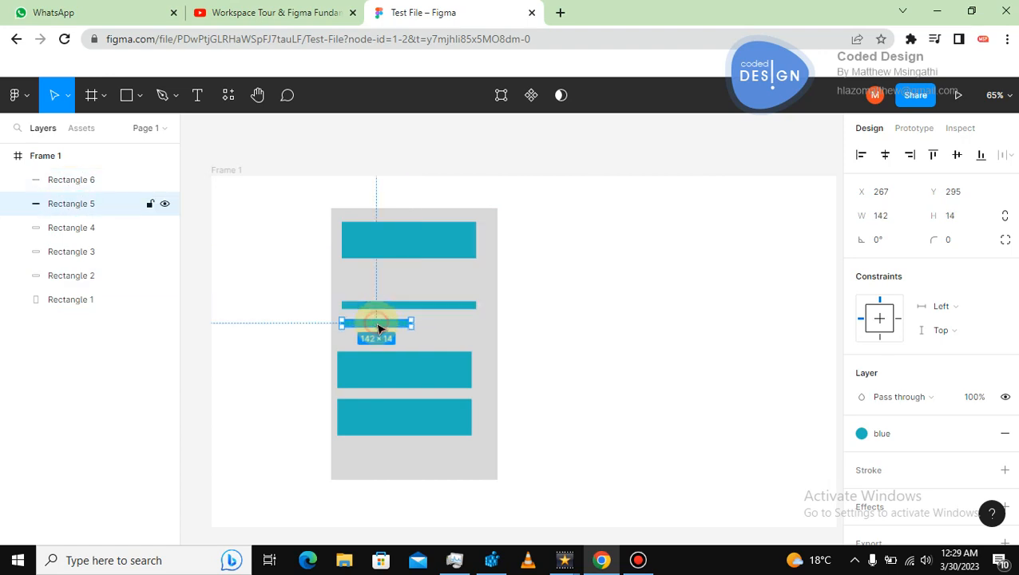
pyautogui.click(379, 366)
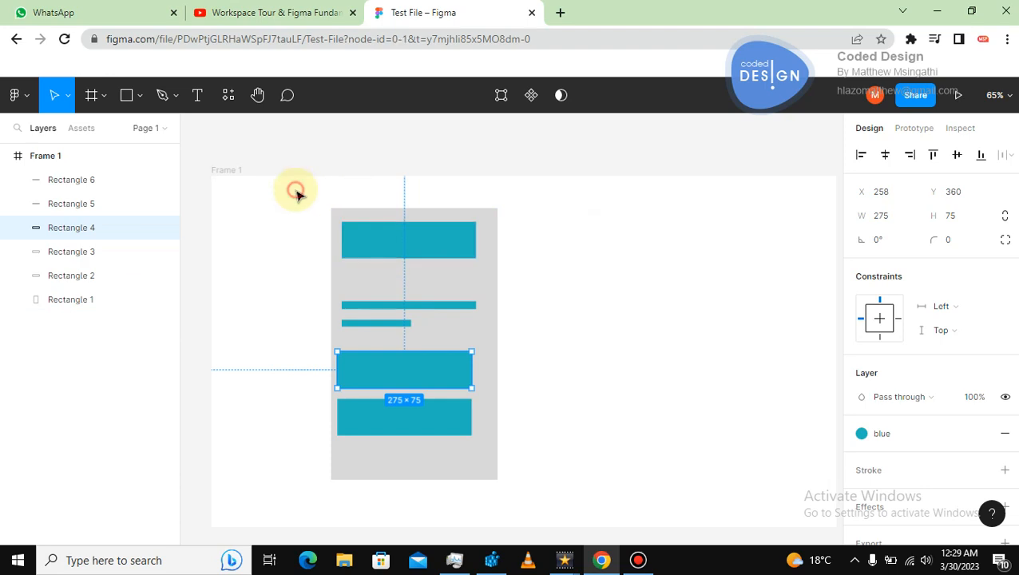
# Duplicate the whole blue card and move the copy to the right of the original.
pyautogui.moveTo(296, 189); pyautogui.dragTo(536, 502)
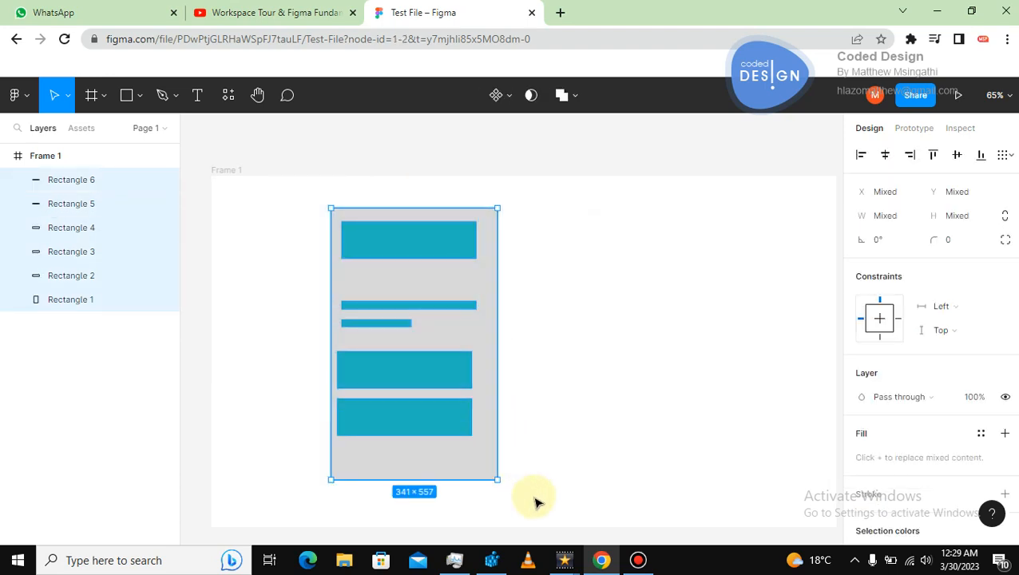
pyautogui.hotkey('ctrl', 'd')
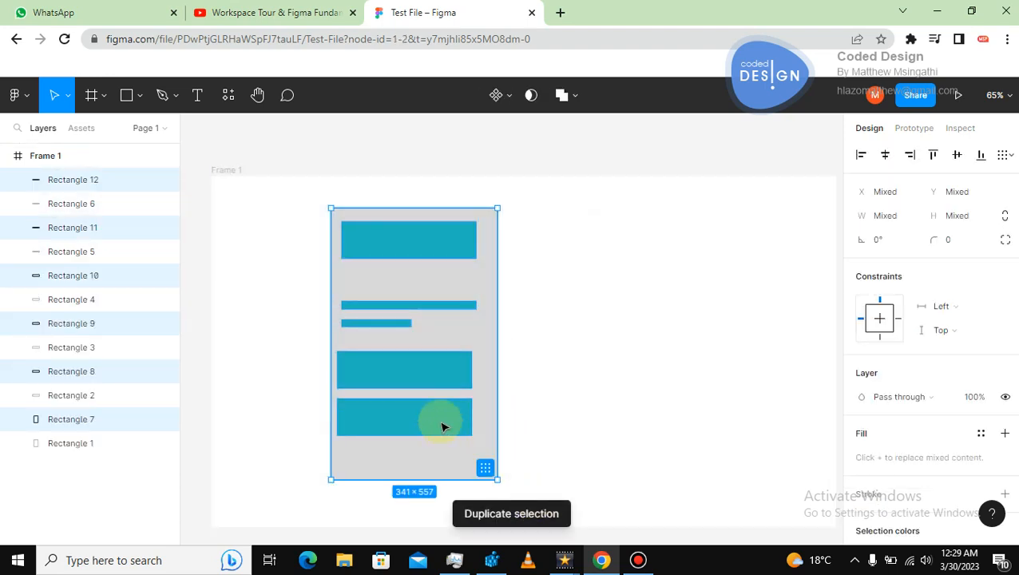
pyautogui.moveTo(459, 415); pyautogui.dragTo(641, 409)
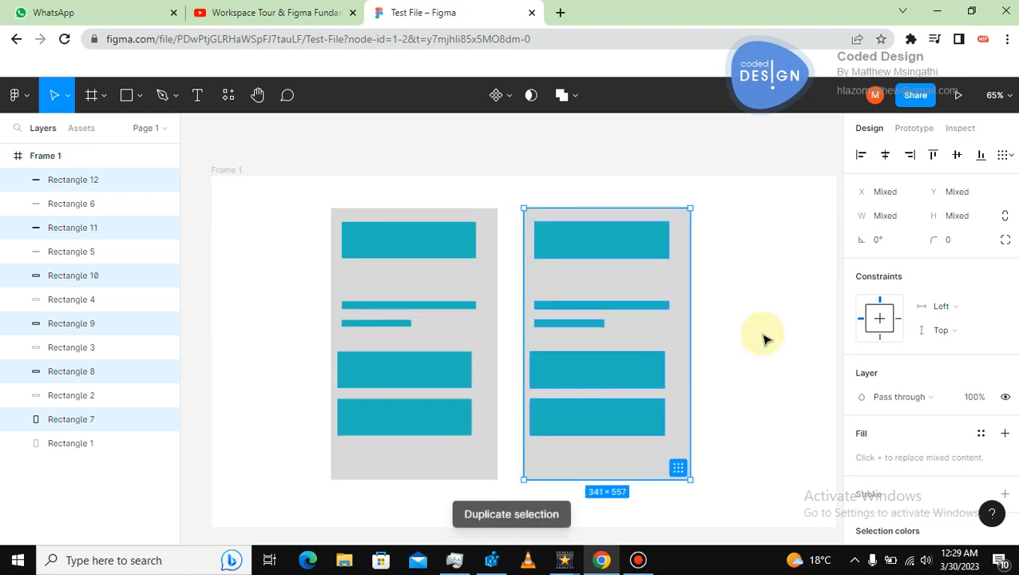
# In the copy, narrow the top block to about 102 × 75 and place the bottom block beside it at about 174 × 83.
pyautogui.click(665, 250)
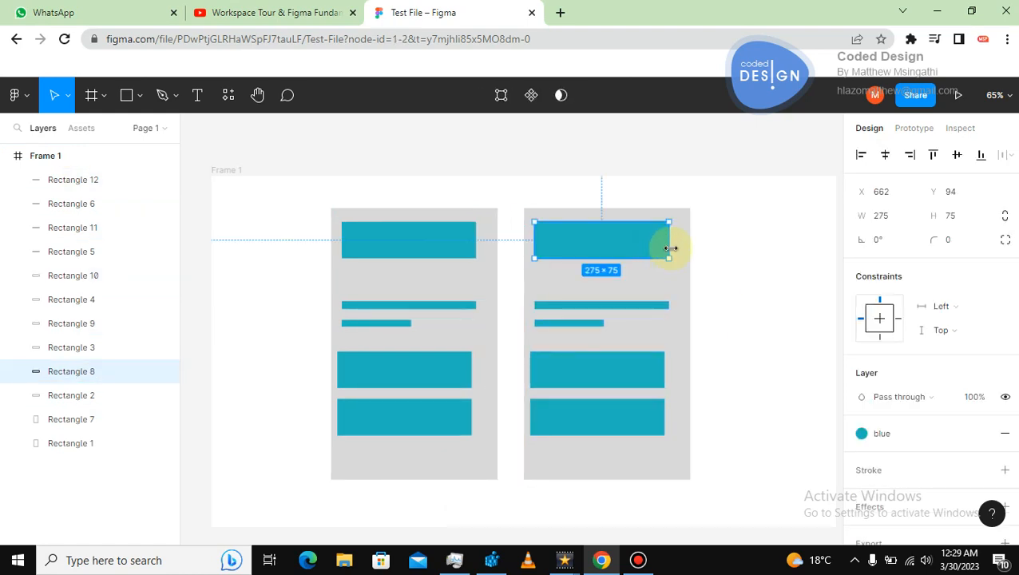
pyautogui.moveTo(666, 247); pyautogui.dragTo(585, 248)
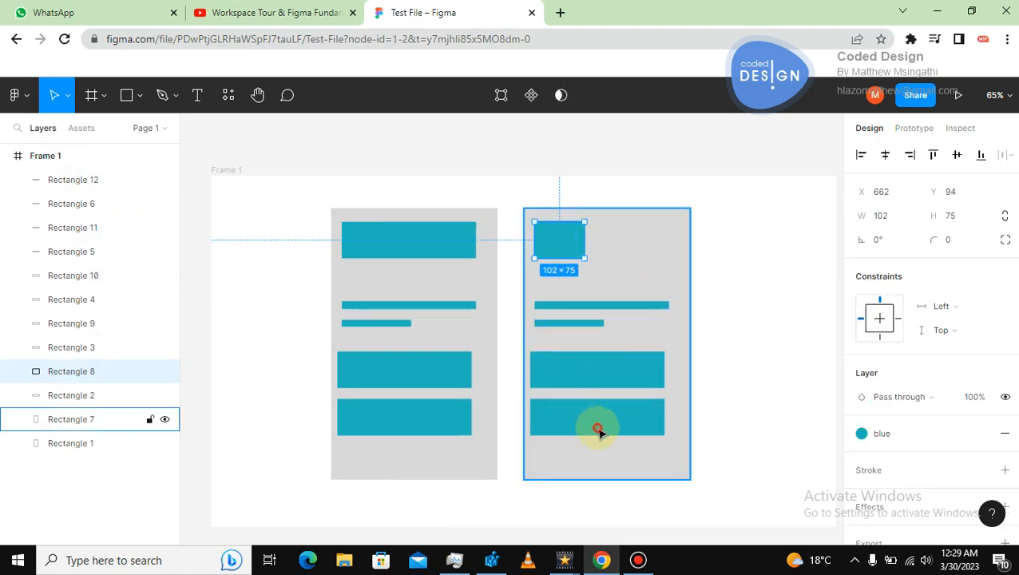
pyautogui.moveTo(577, 425); pyautogui.dragTo(636, 249)
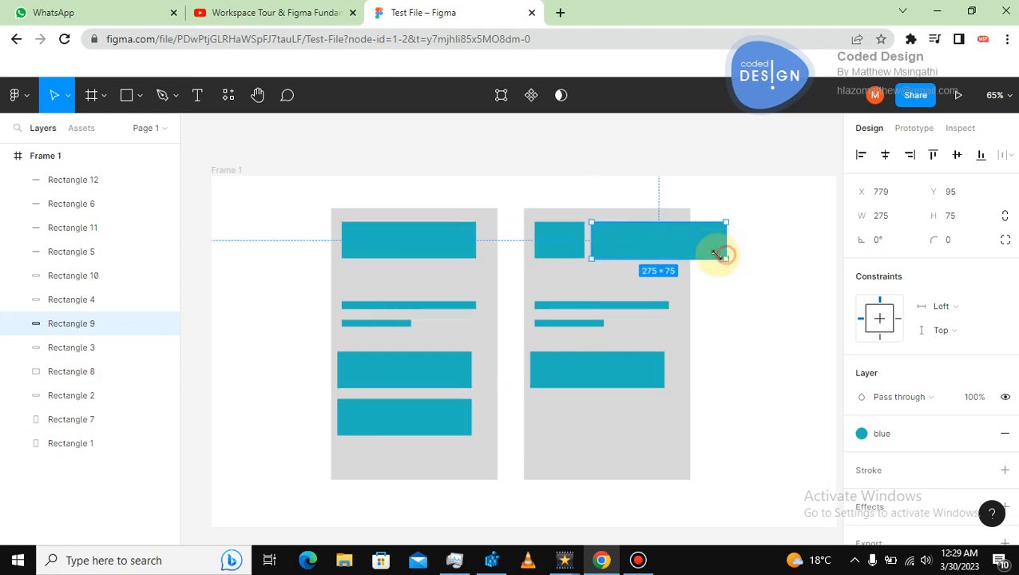
pyautogui.moveTo(725, 258); pyautogui.dragTo(639, 262)
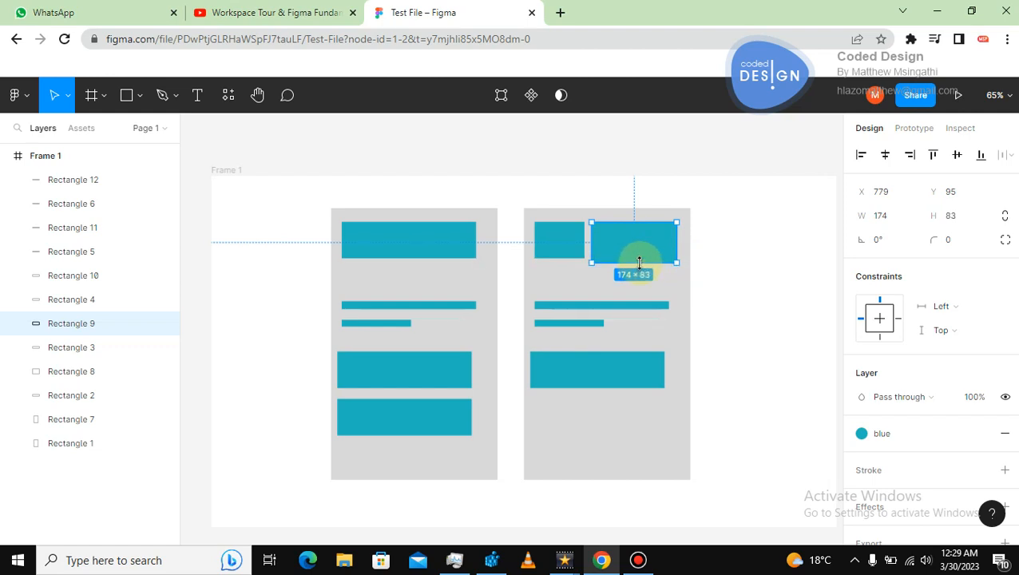
# Edit the blue color style, changing its color to a darker teal with hex 227487.
pyautogui.click(750, 335)
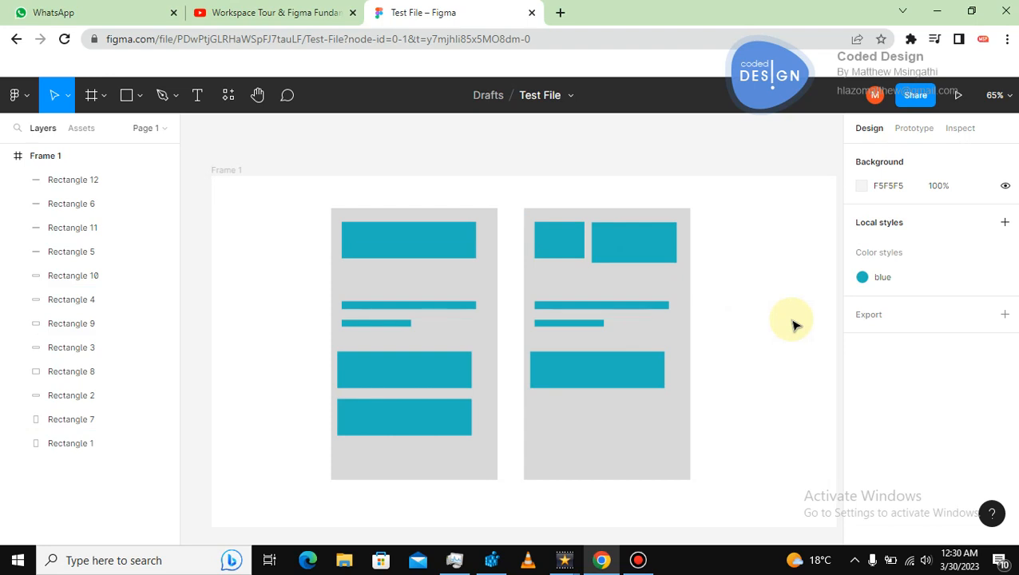
pyautogui.click(862, 283)
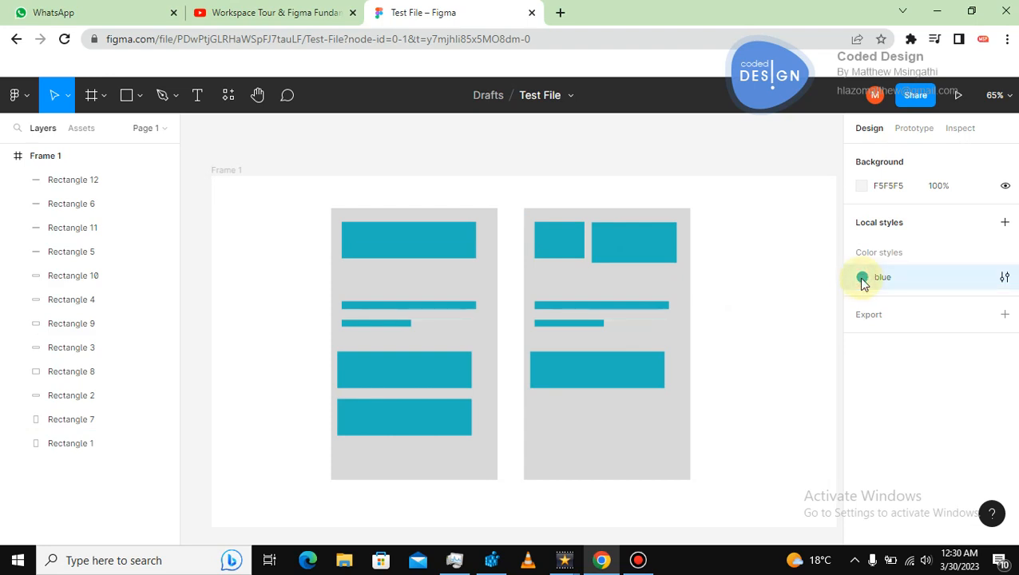
pyautogui.doubleClick(862, 284)
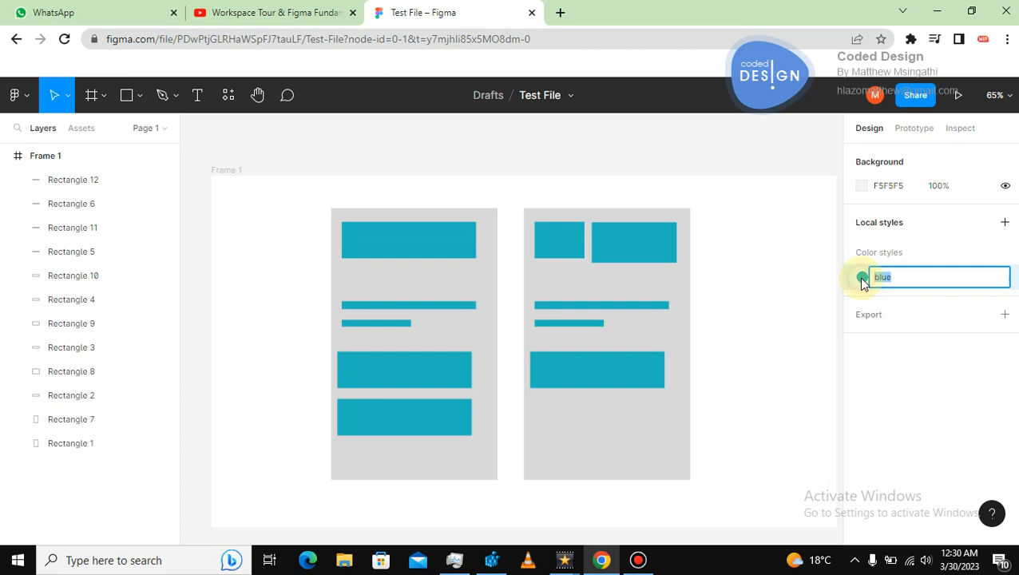
pyautogui.click(801, 291)
pyautogui.click(1005, 278)
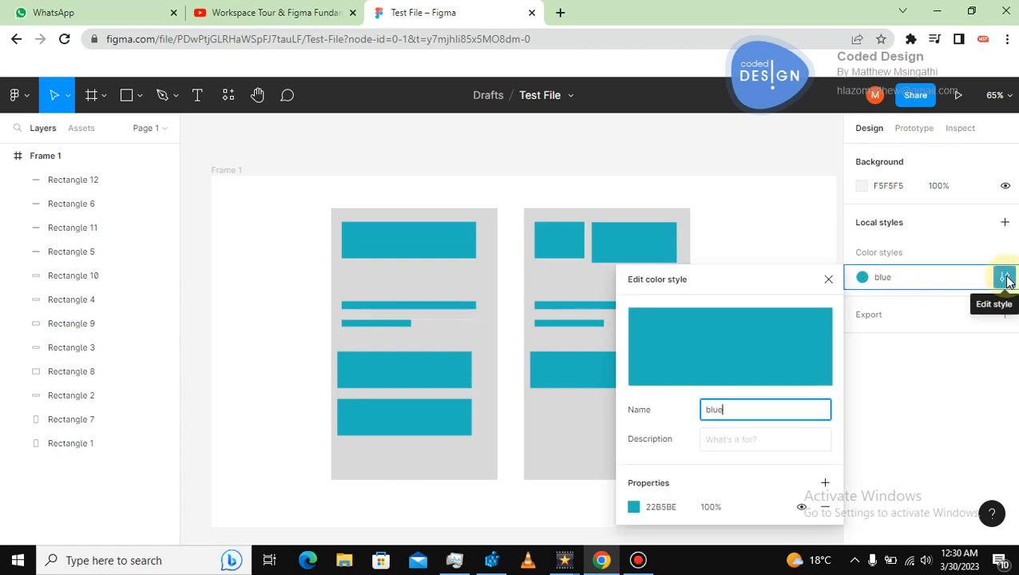
pyautogui.moveTo(769, 285); pyautogui.dragTo(898, 183)
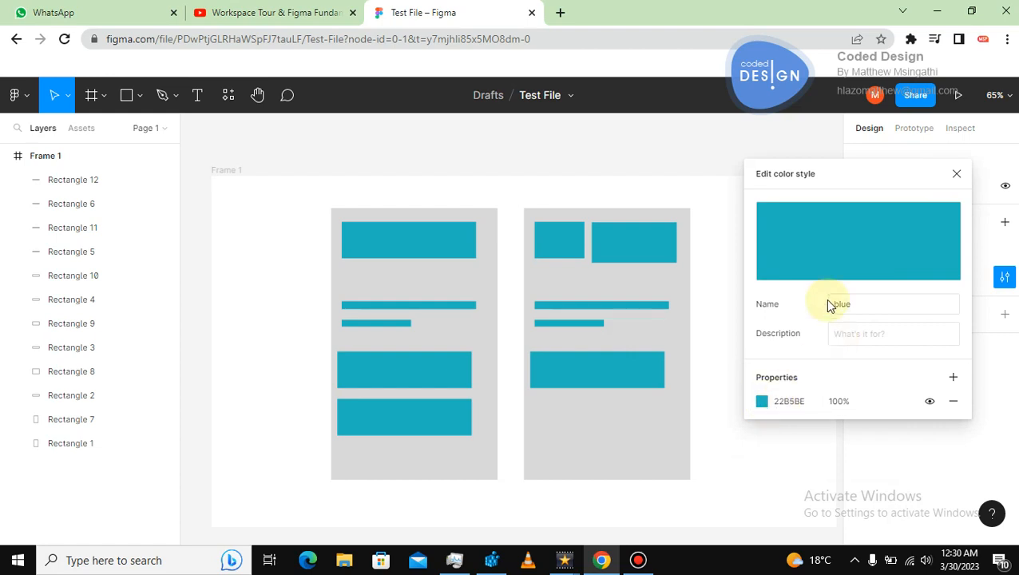
pyautogui.click(761, 402)
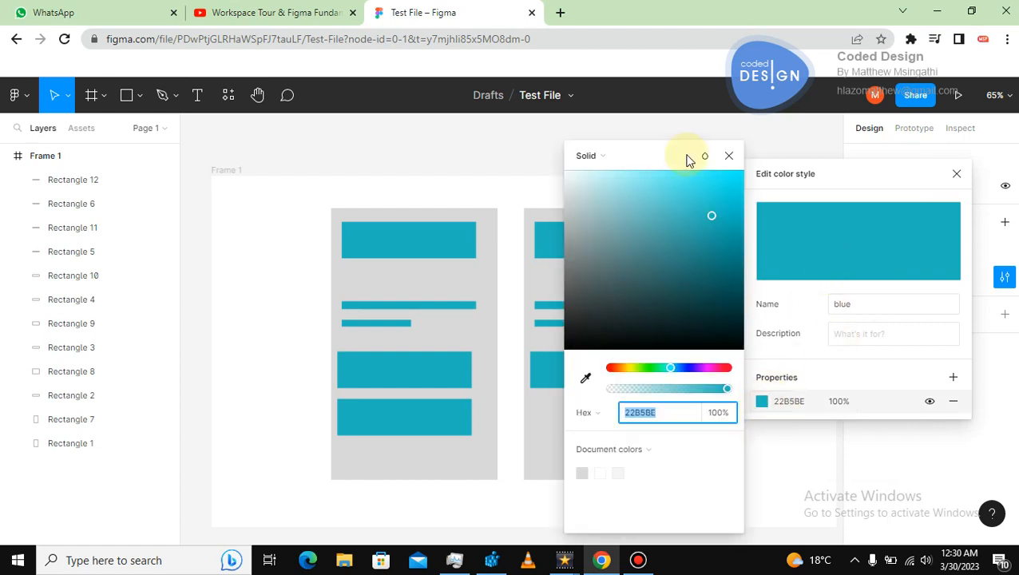
pyautogui.moveTo(655, 155); pyautogui.dragTo(807, 147)
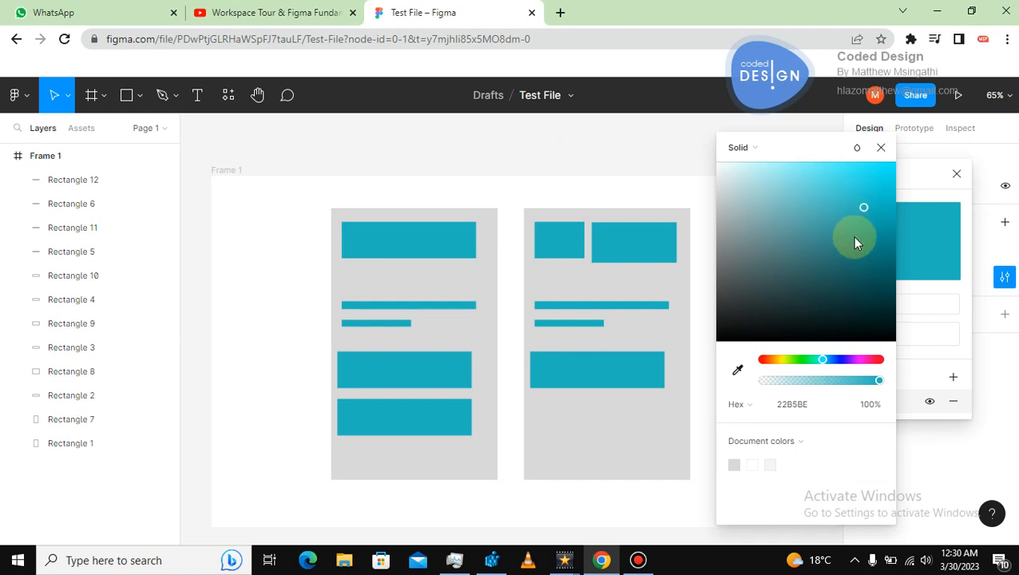
pyautogui.click(851, 237)
pyautogui.click(860, 265)
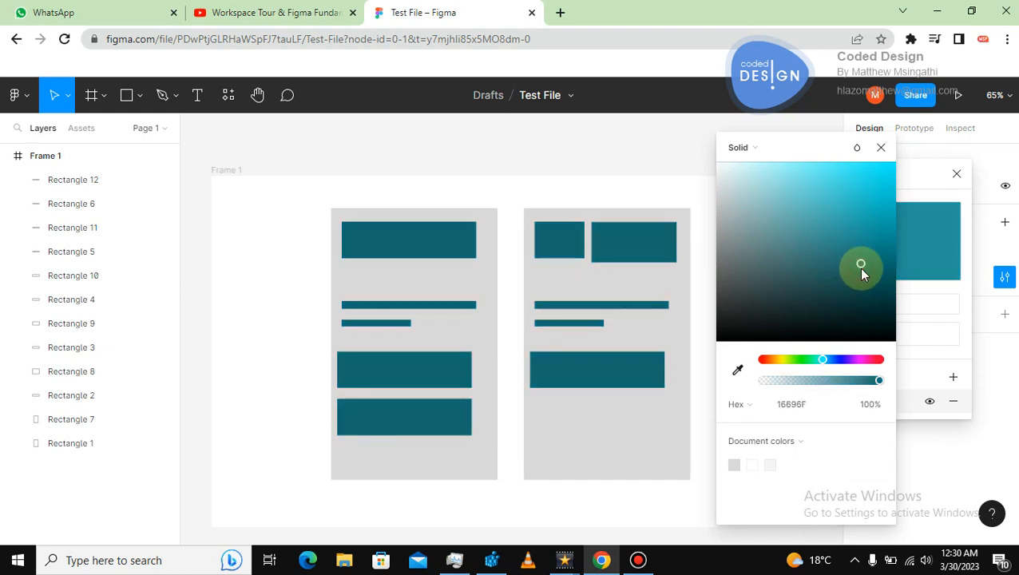
pyautogui.click(831, 268)
pyautogui.click(830, 207)
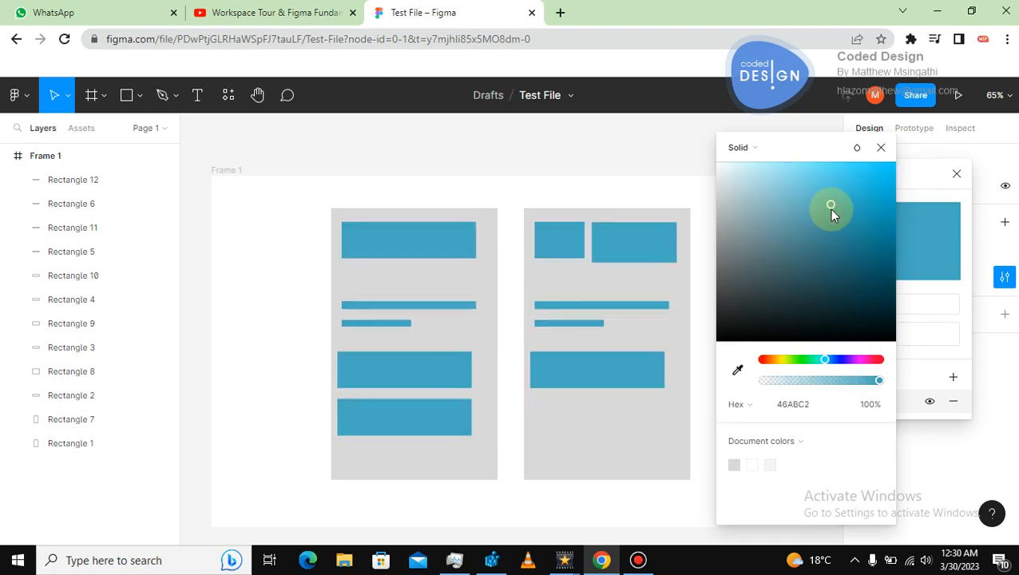
pyautogui.moveTo(831, 210); pyautogui.dragTo(861, 206)
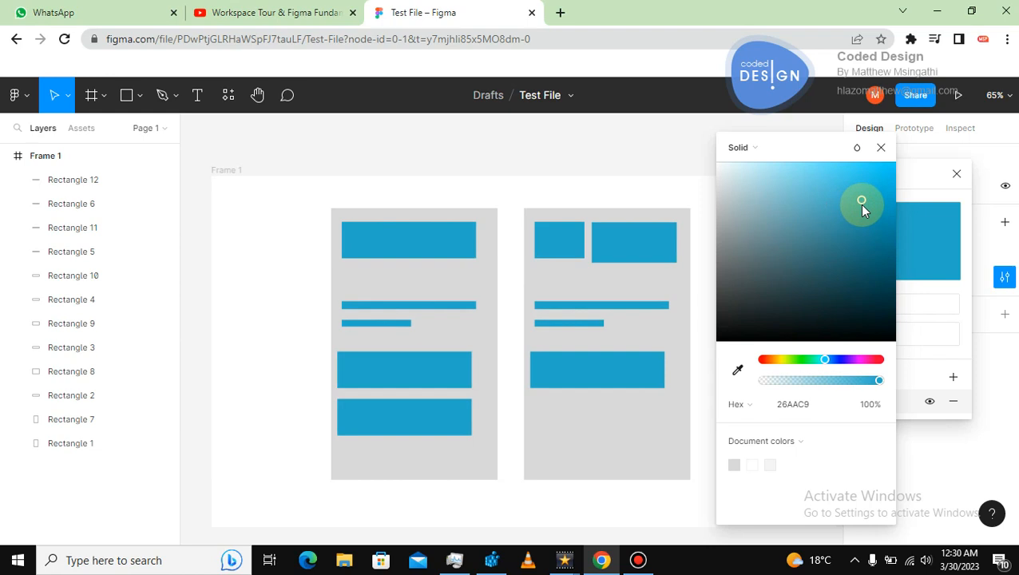
pyautogui.click(860, 227)
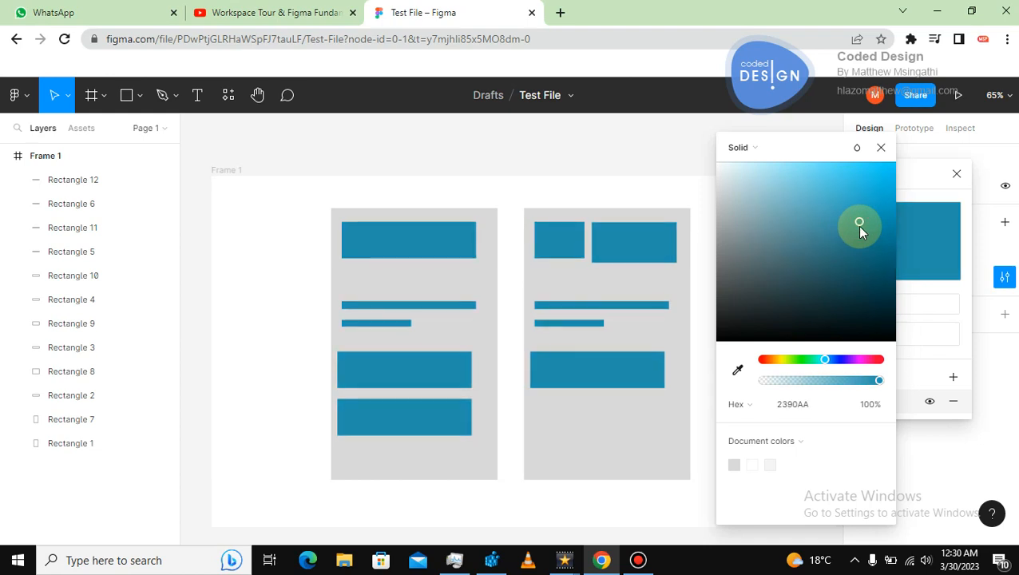
pyautogui.click(815, 232)
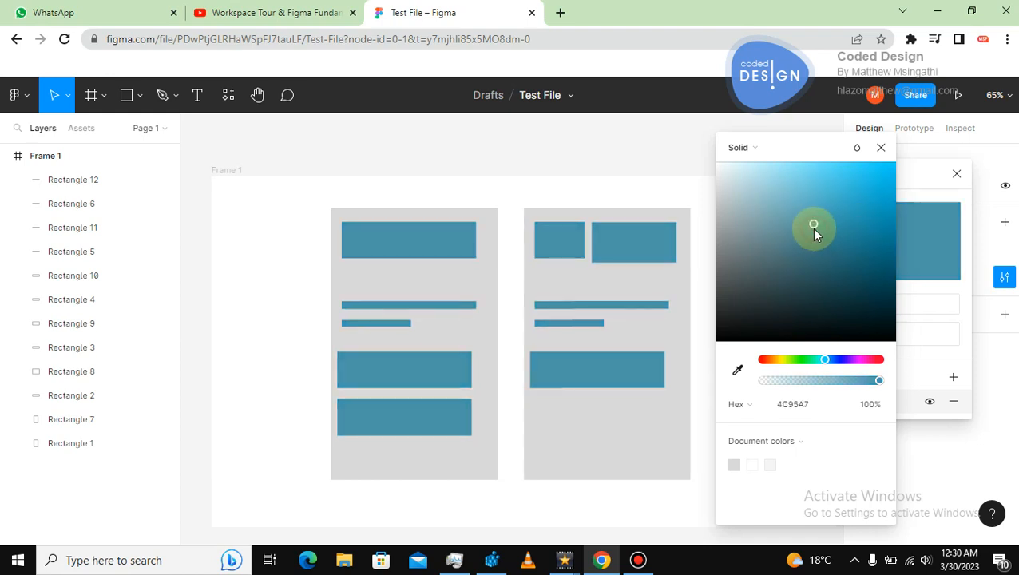
pyautogui.click(849, 246)
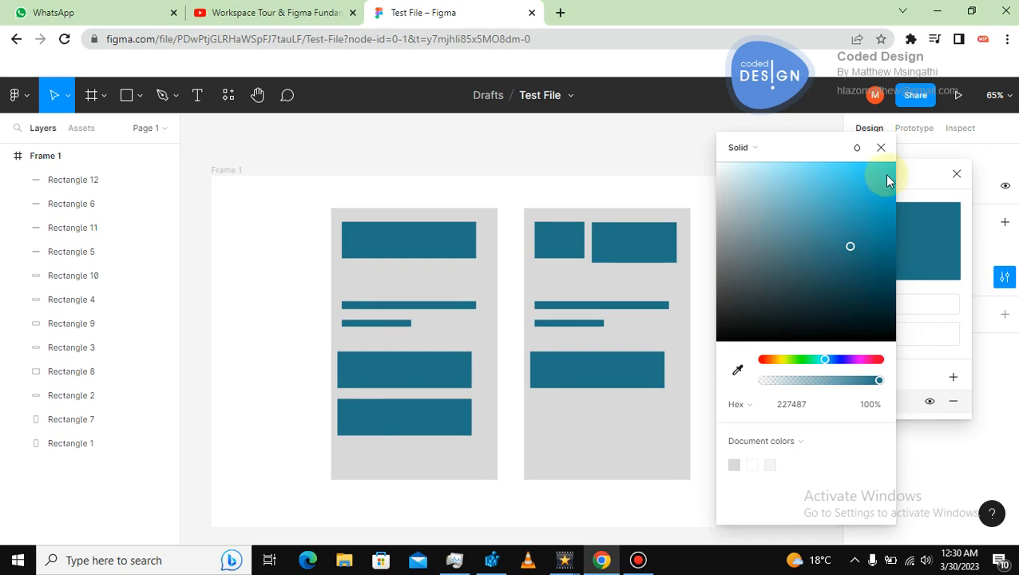
pyautogui.click(882, 146)
pyautogui.click(955, 174)
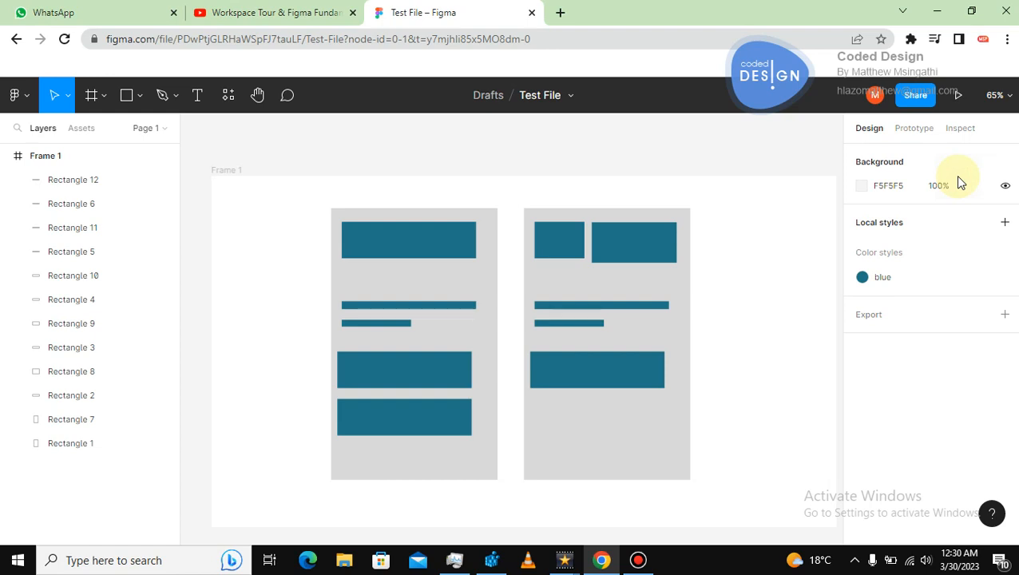
pyautogui.click(781, 202)
pyautogui.click(467, 231)
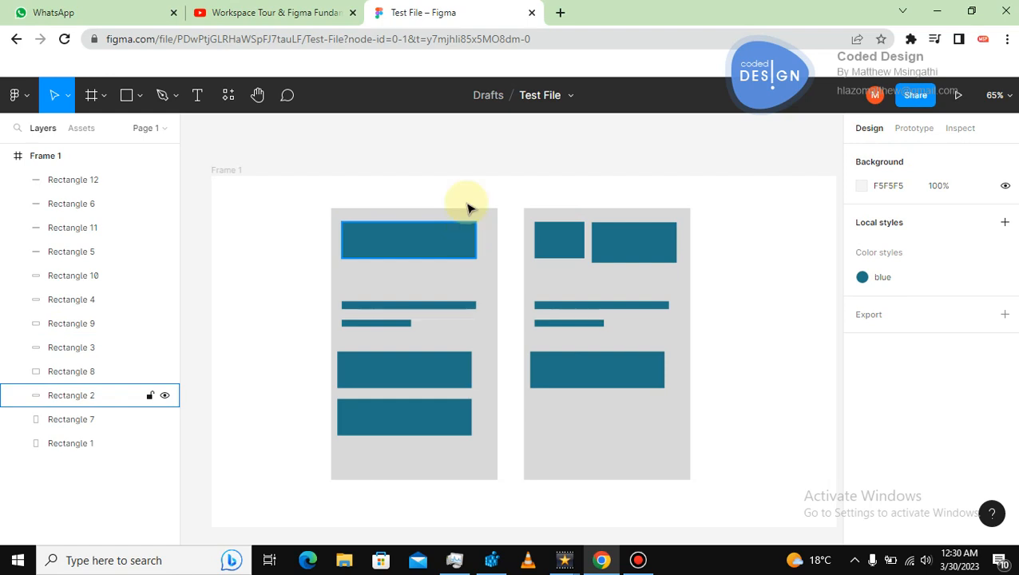
pyautogui.hscroll(-1, 469, 205)
# In a new browser tab, open google.co.za and search Google Images for color palette.
pyautogui.click(560, 13)
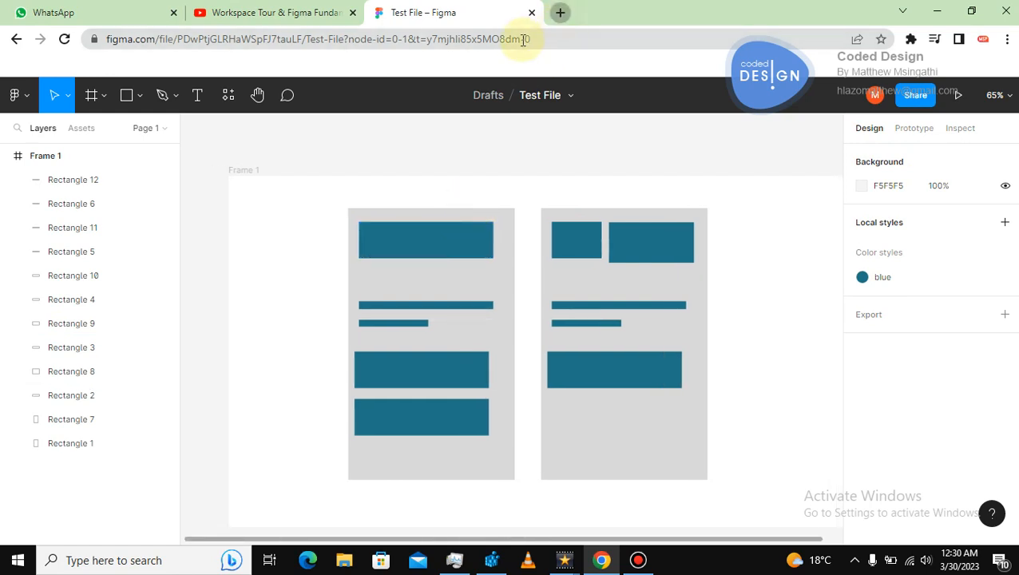
pyautogui.write('www.go')
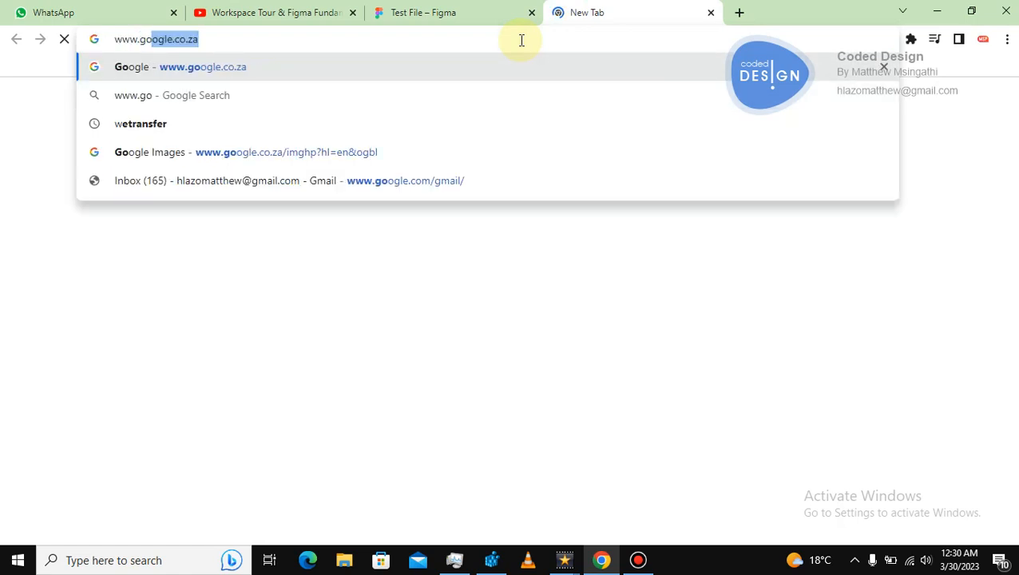
pyautogui.press('Return')
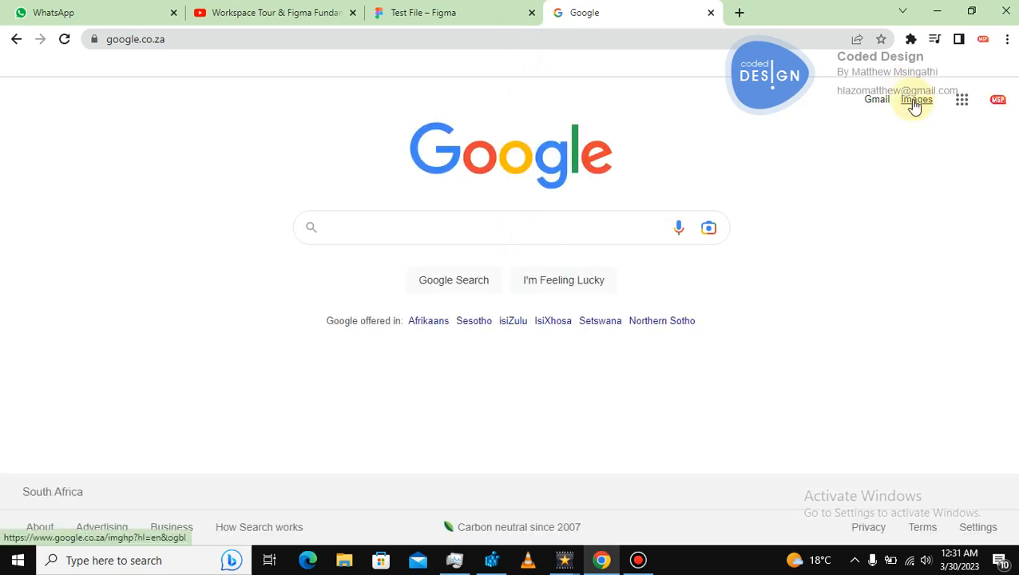
pyautogui.click(915, 104)
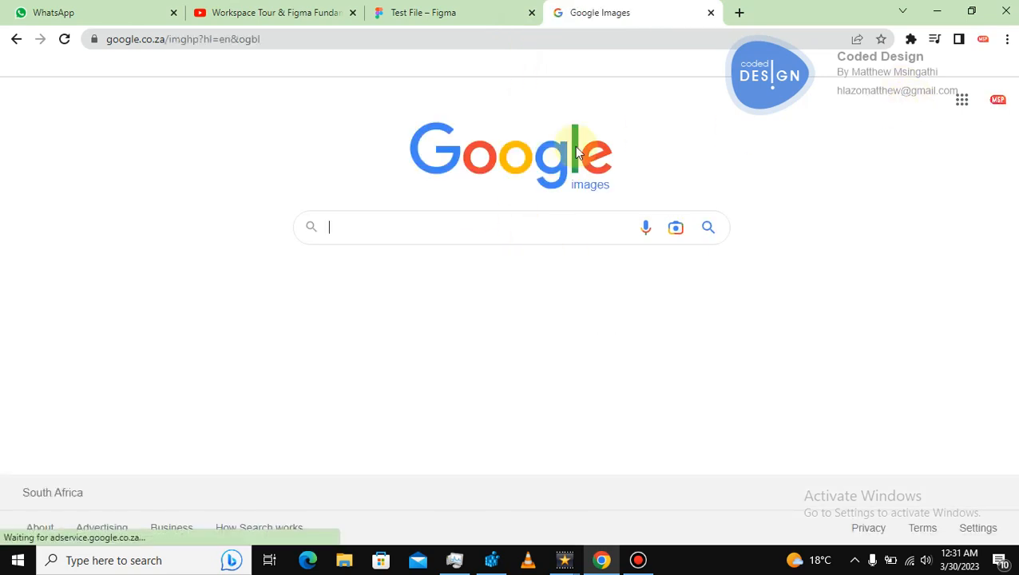
pyautogui.click(447, 213)
pyautogui.write('co')
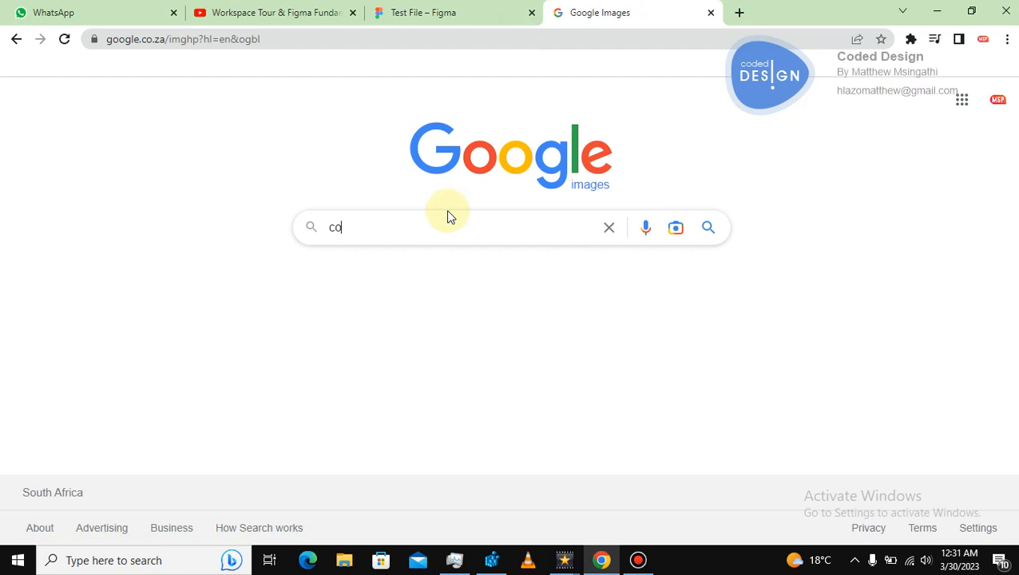
pyautogui.write('lor pal')
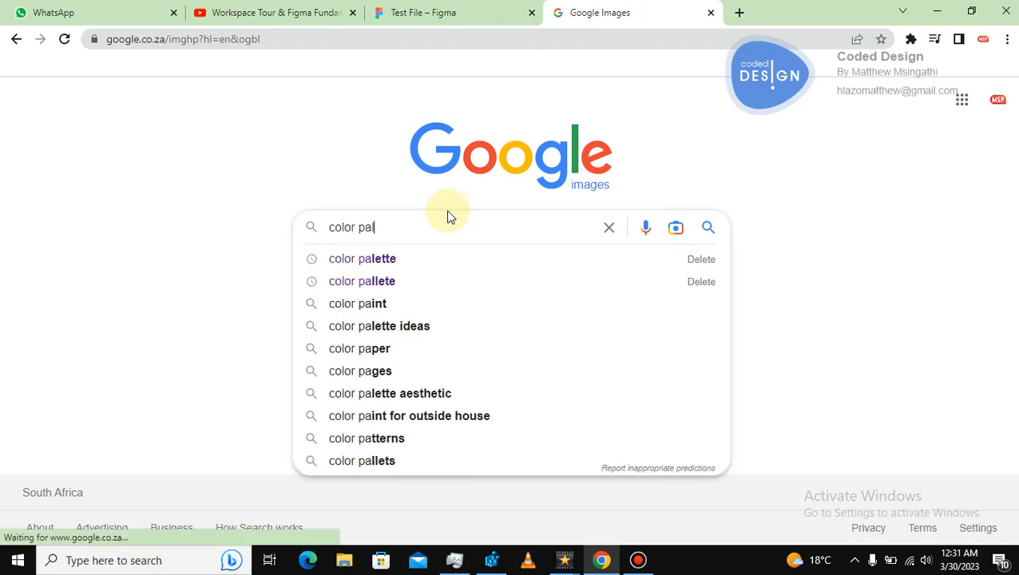
pyautogui.click(386, 263)
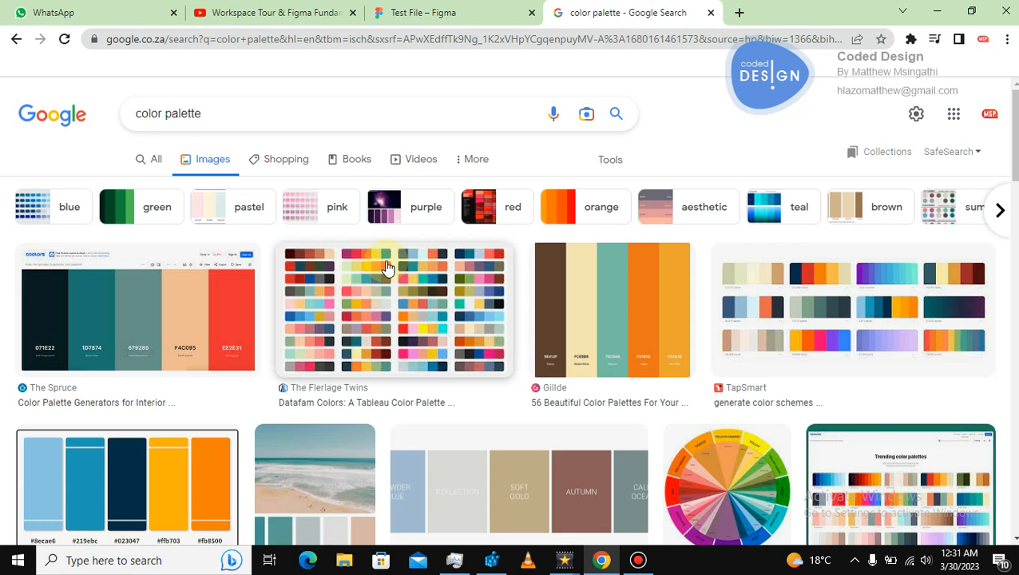
# Copy the Gillde brown-cream-teal-orange palette image, switch back to Figma, and paste it to the left of the cards.
pyautogui.rightClick(647, 271)
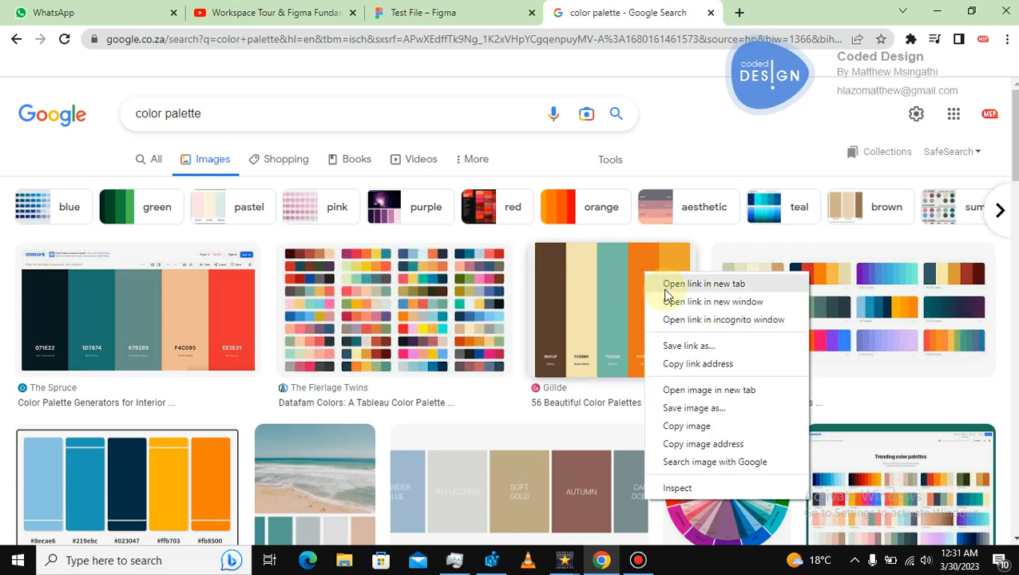
pyautogui.click(685, 425)
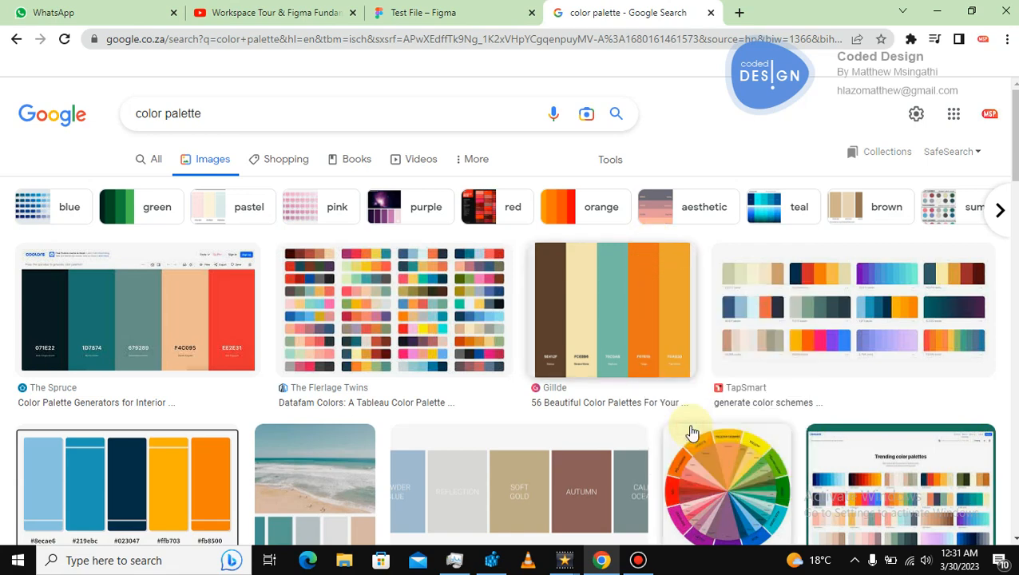
pyautogui.click(448, 18)
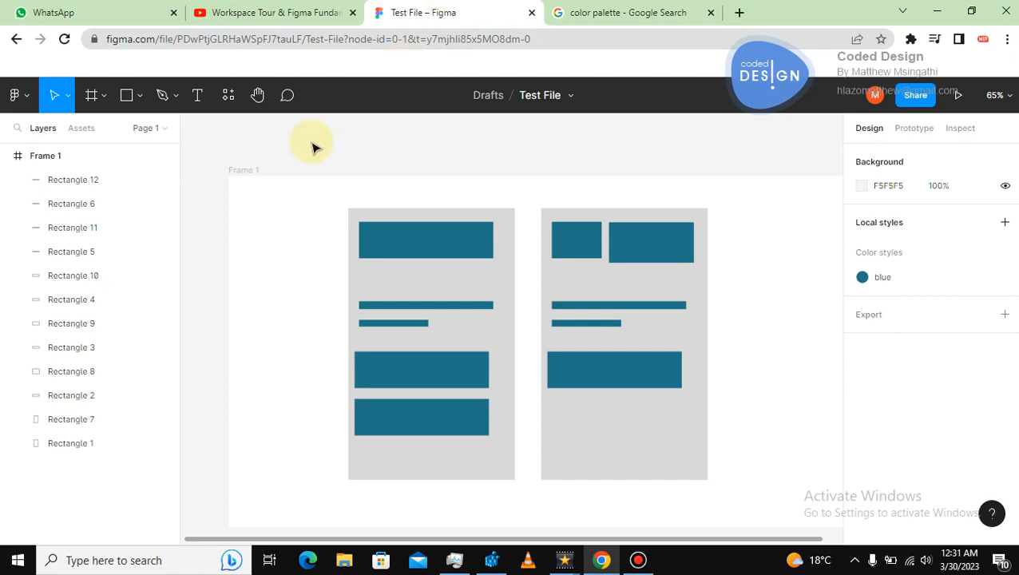
pyautogui.hotkey('ctrl', 'v')
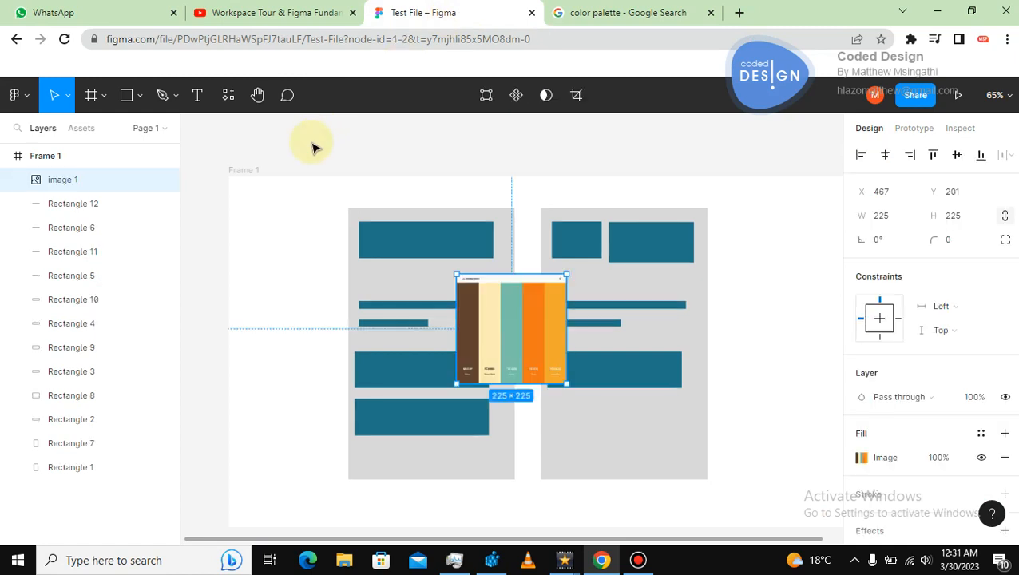
pyautogui.moveTo(545, 285); pyautogui.dragTo(287, 251)
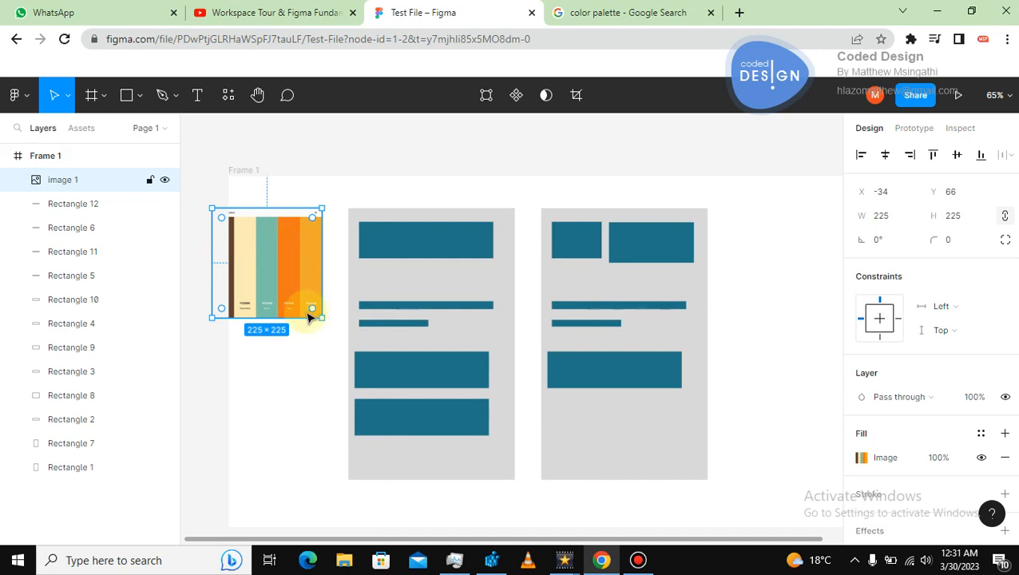
pyautogui.click(307, 369)
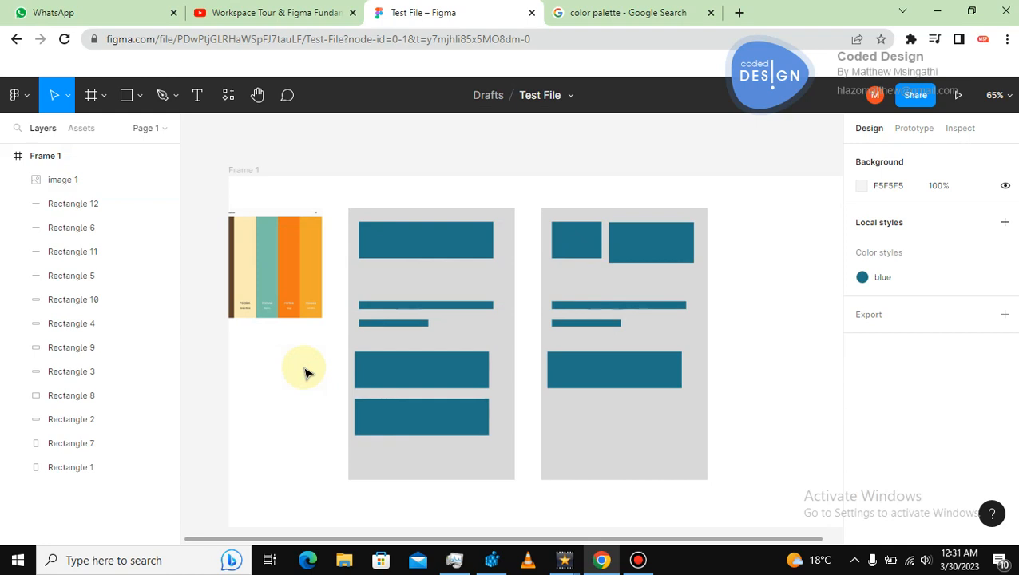
# Select the pasted palette image and the first card's blocks in turn to compare their colors.
pyautogui.click(312, 282)
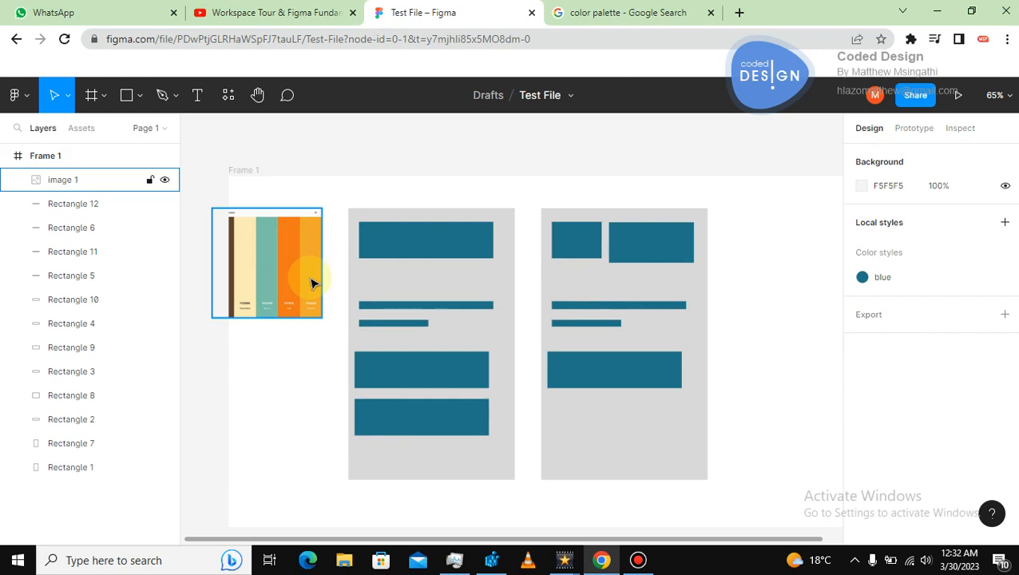
pyautogui.click(304, 371)
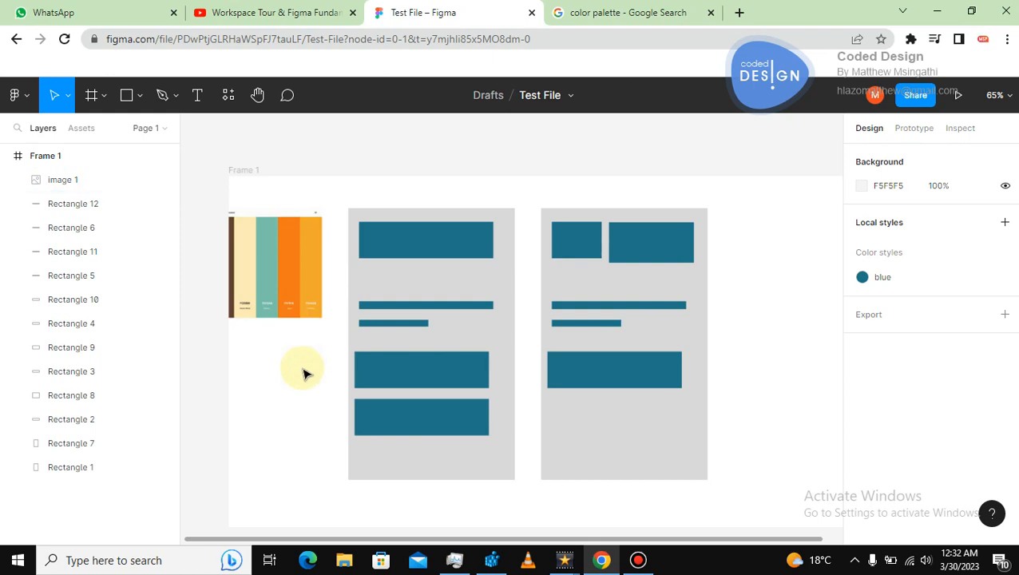
pyautogui.click(291, 275)
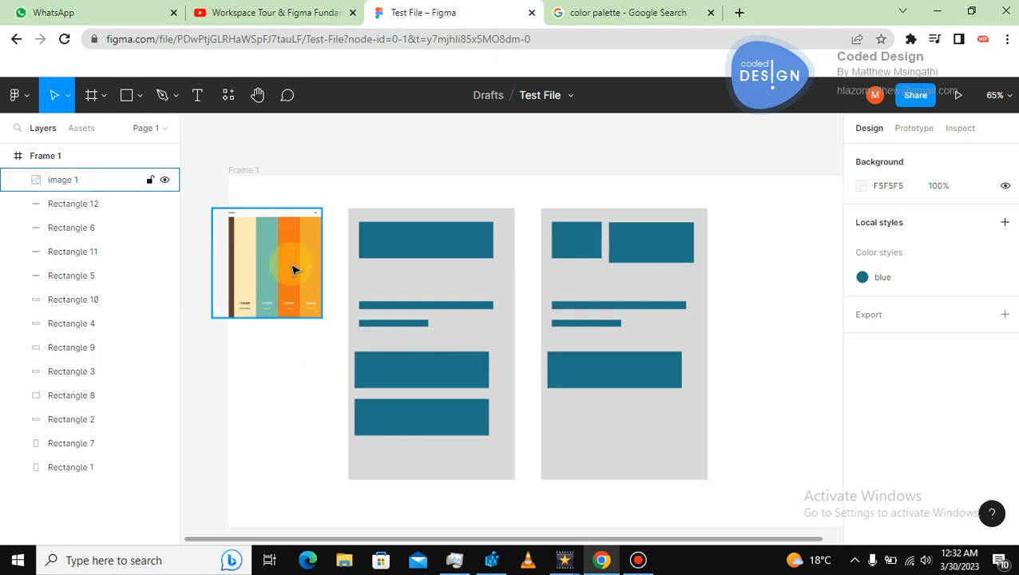
pyautogui.click(430, 225)
pyautogui.click(479, 189)
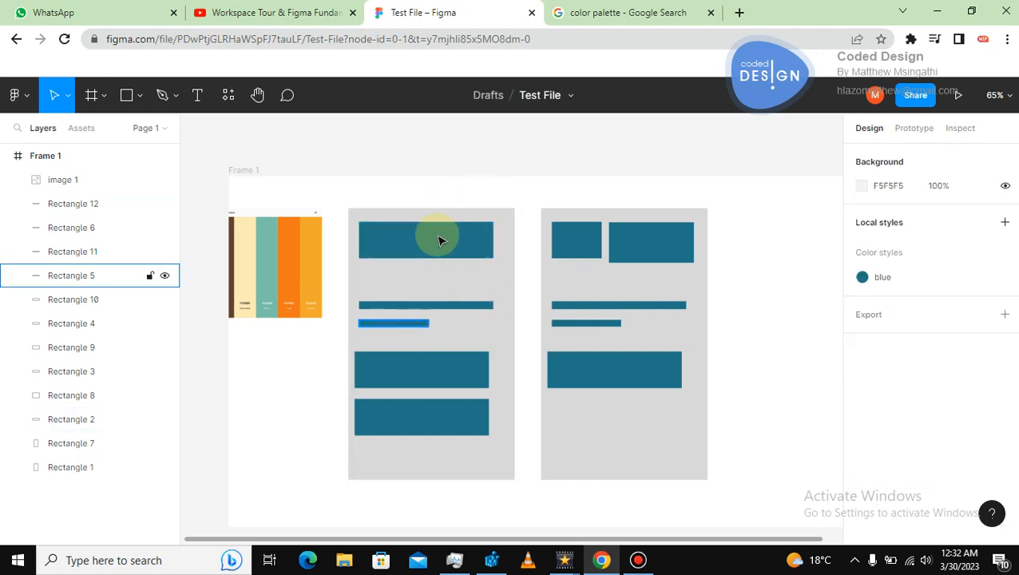
pyautogui.click(471, 283)
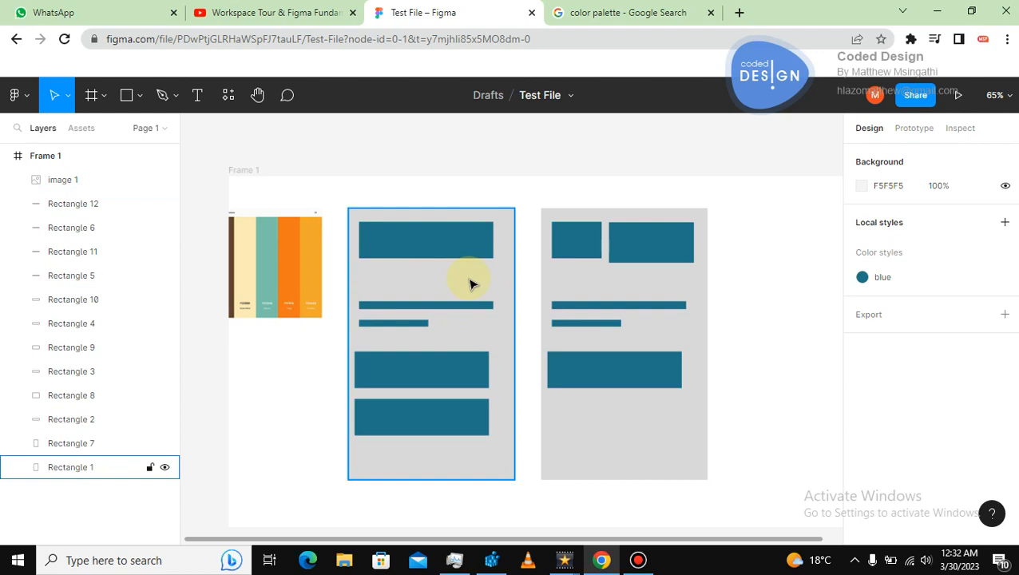
pyautogui.click(427, 248)
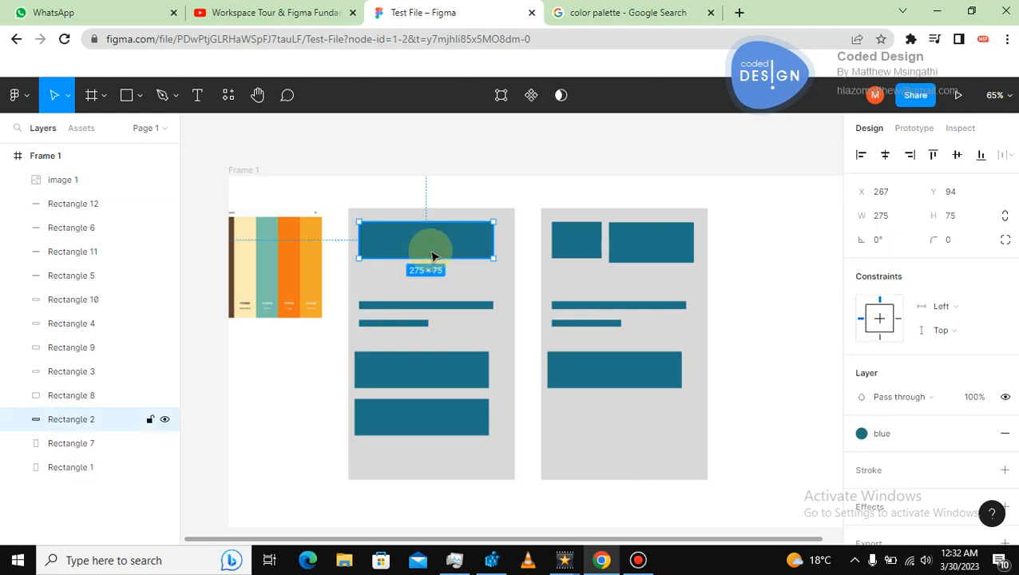
pyautogui.click(755, 275)
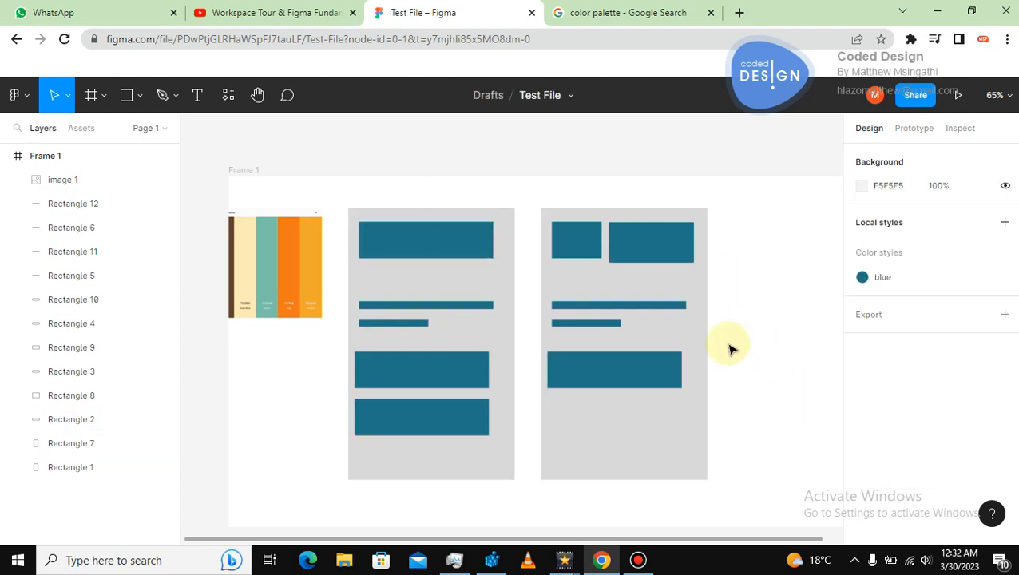
# Inspect the first card's top block and the color style applied to its fill.
pyautogui.click(447, 333)
pyautogui.click(794, 260)
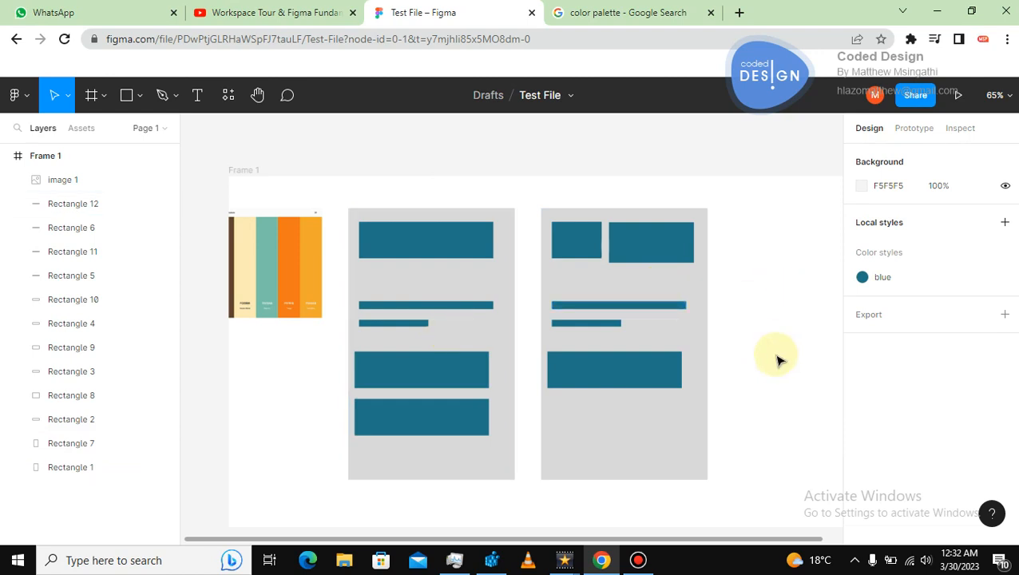
pyautogui.click(439, 241)
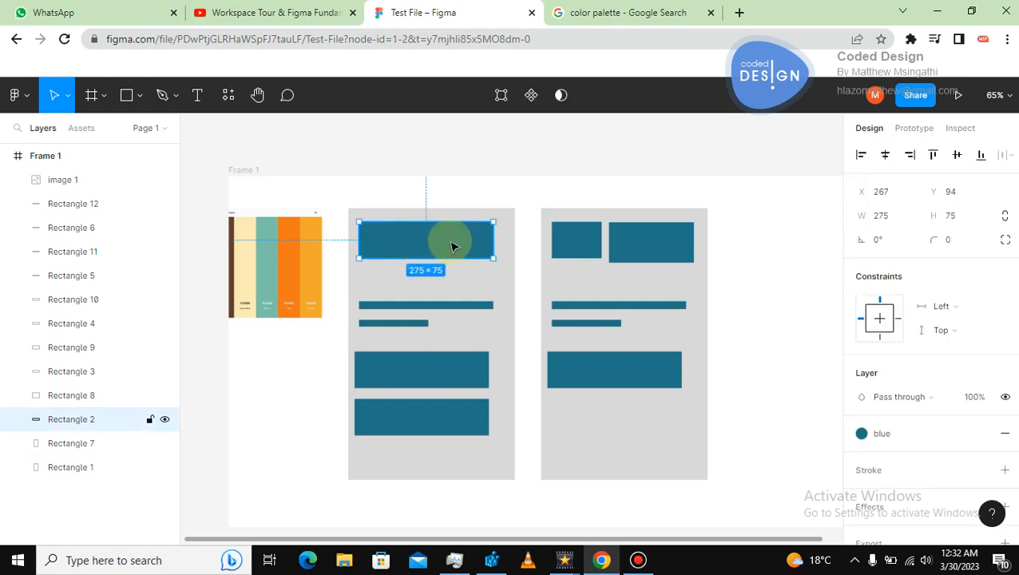
pyautogui.click(885, 438)
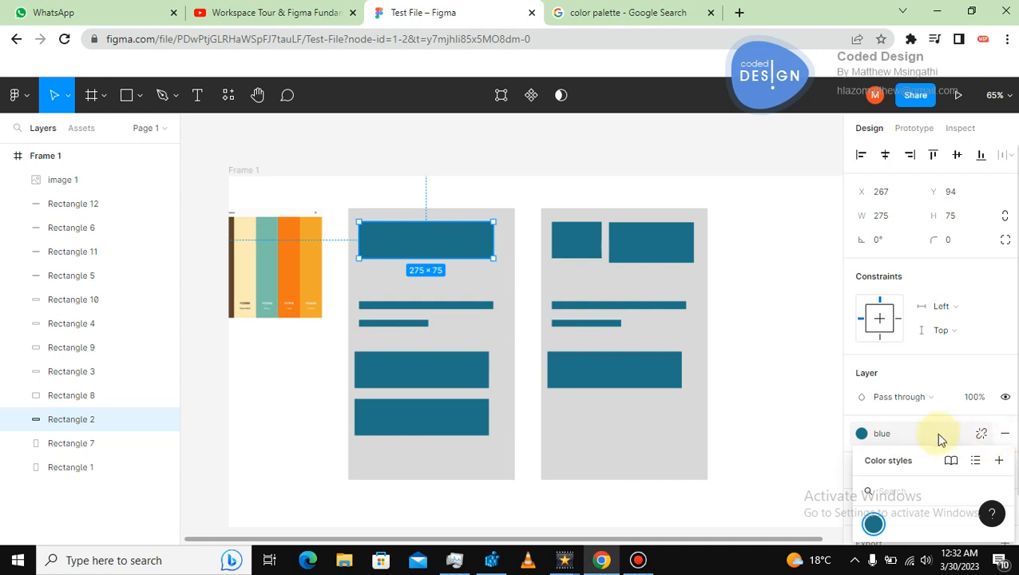
pyautogui.click(773, 423)
pyautogui.press('Escape')
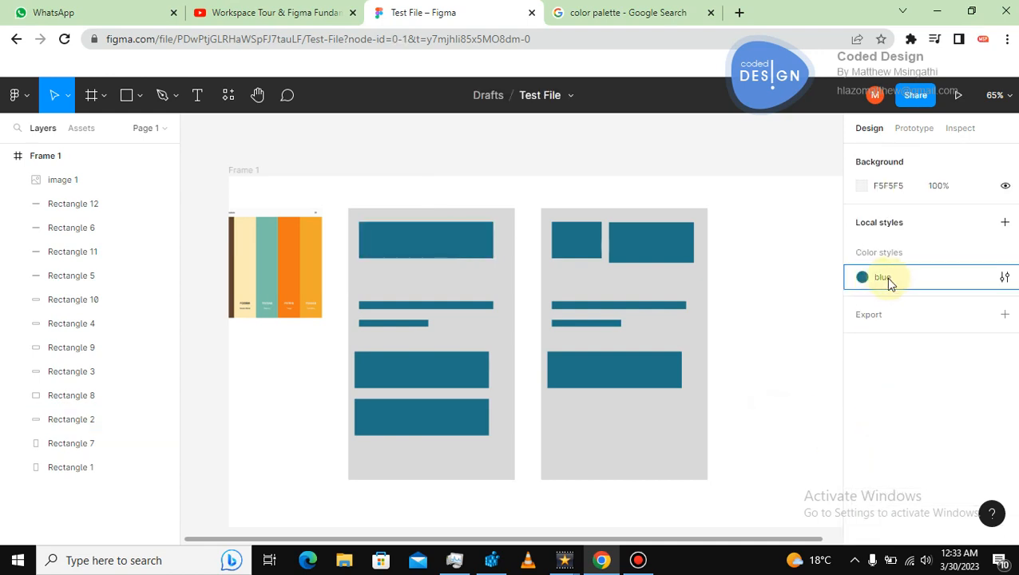
# Rename the blue color style to Primarycolor.
pyautogui.click(1003, 277)
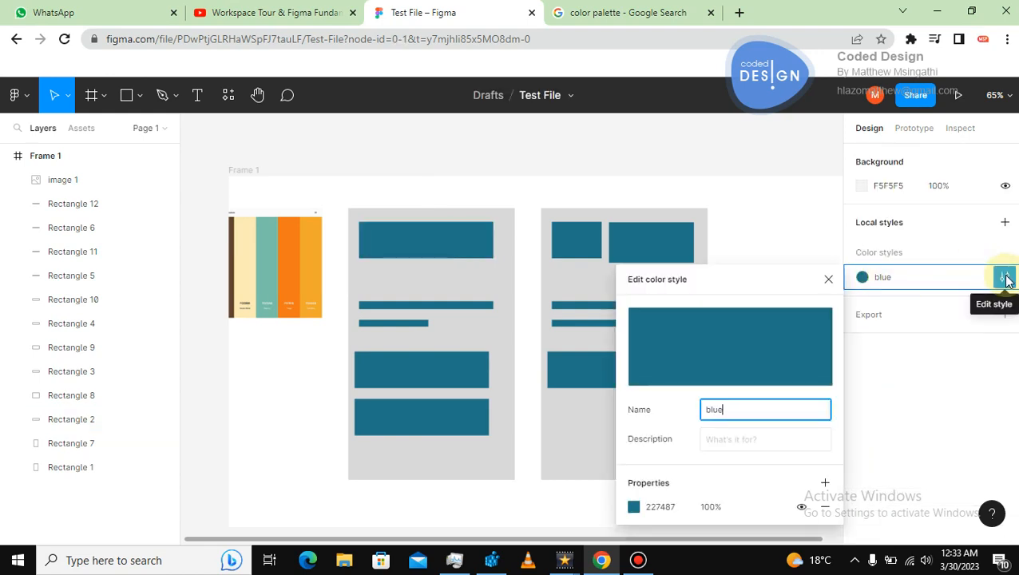
pyautogui.moveTo(756, 403); pyautogui.dragTo(669, 413)
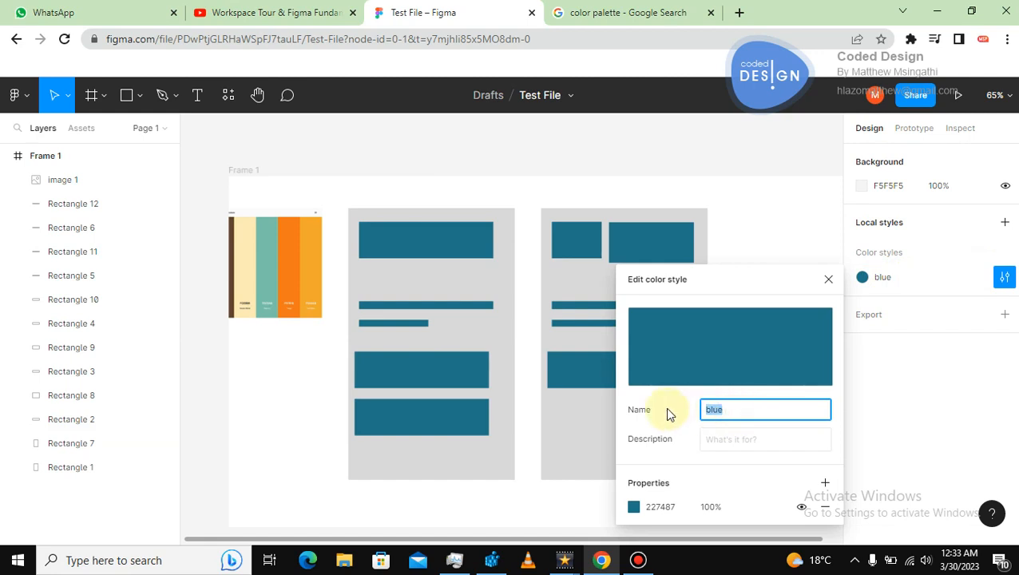
pyautogui.write('Primarycolor')
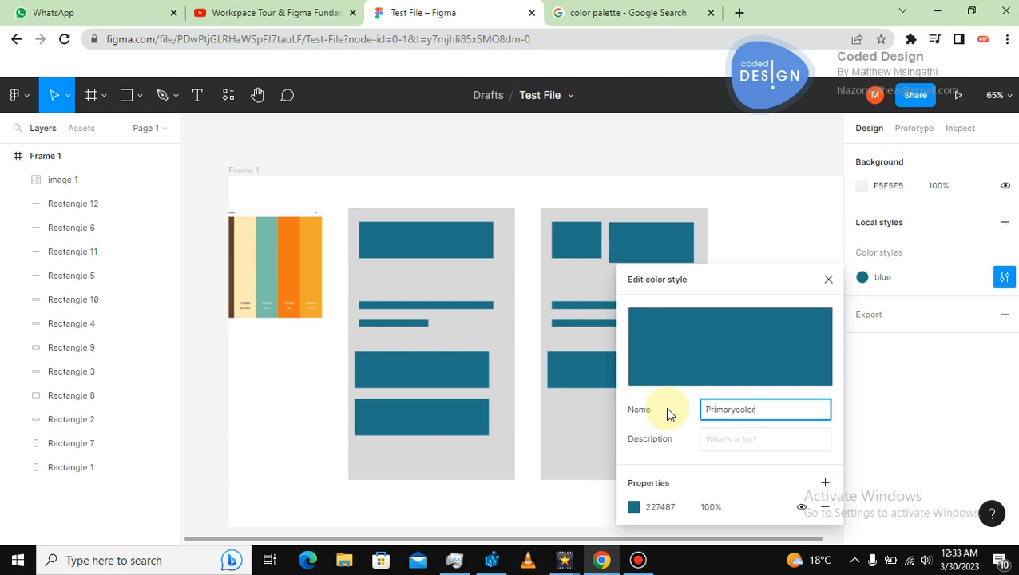
pyautogui.click(520, 383)
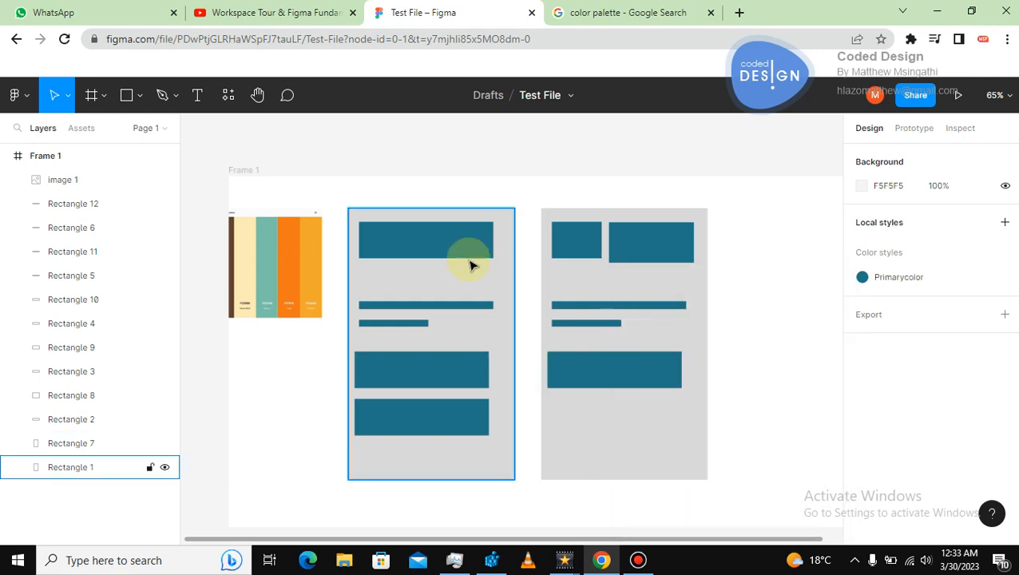
# Duplicate the first card's top block and resize the copy into a thin 275 × 11 bar along its lower edge.
pyautogui.click(429, 239)
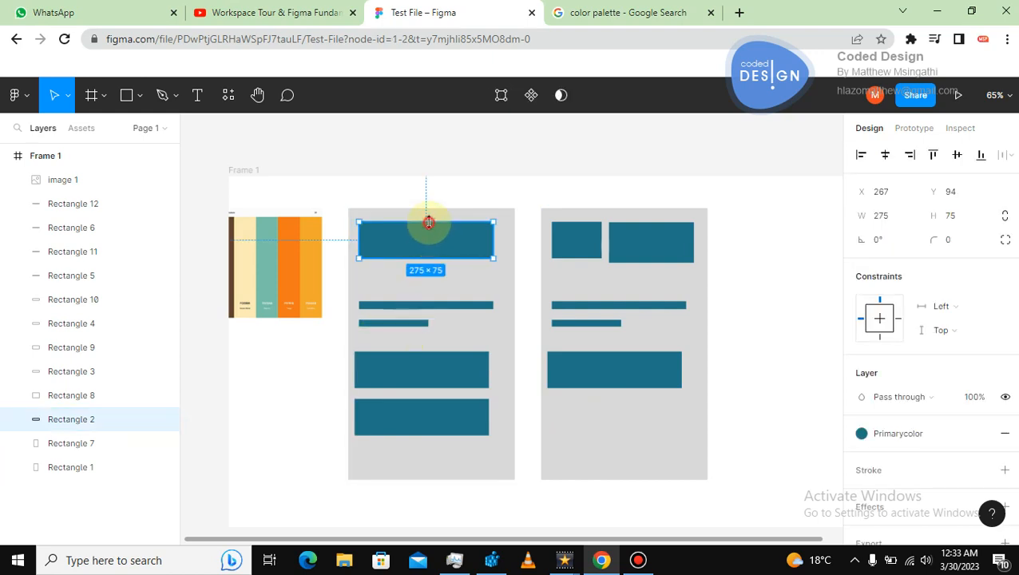
pyautogui.moveTo(425, 222); pyautogui.dragTo(433, 250)
pyautogui.hotkey('ctrl', 'z')
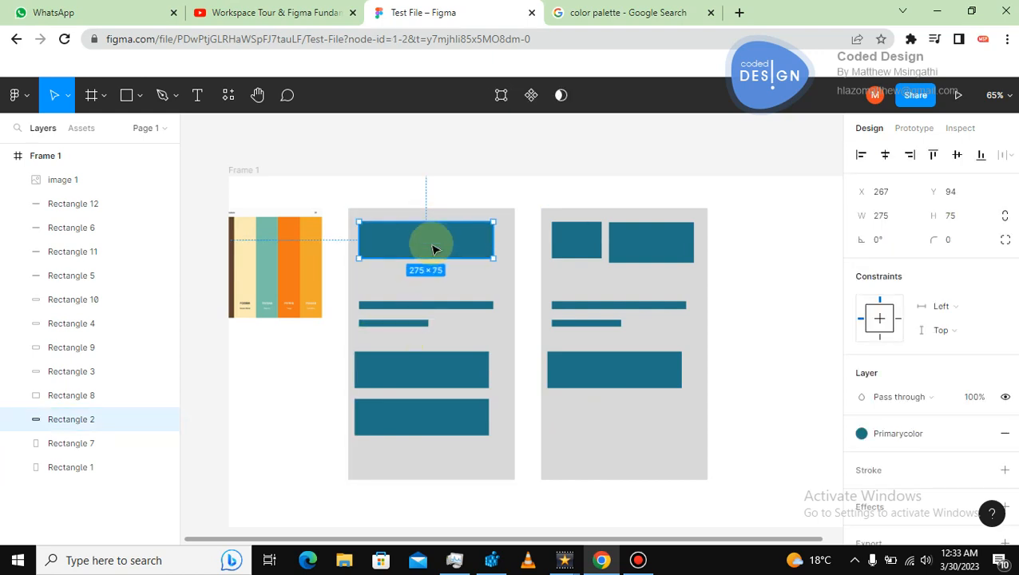
pyautogui.hotkey('ctrl', 'd')
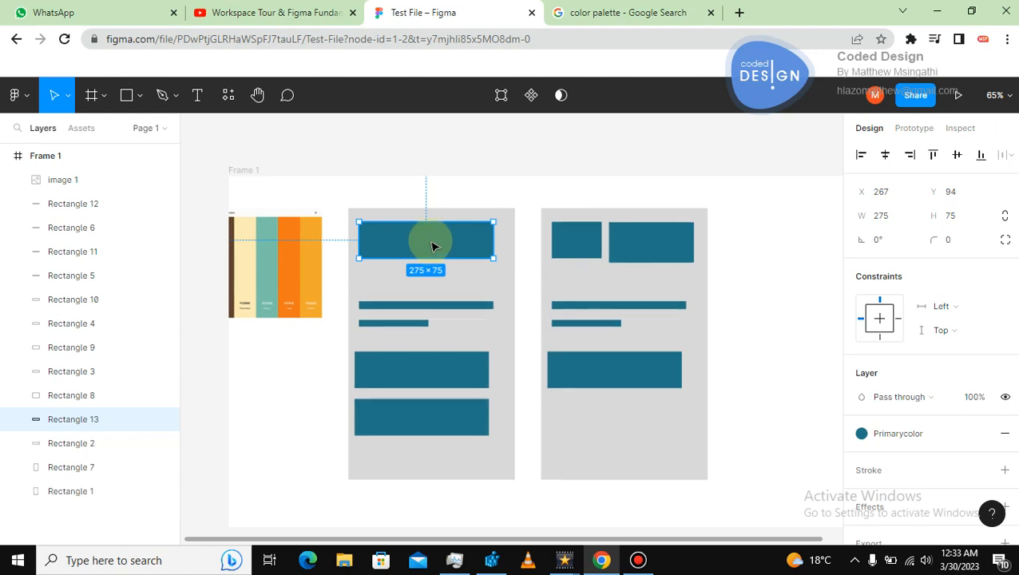
pyautogui.moveTo(427, 224); pyautogui.dragTo(437, 257)
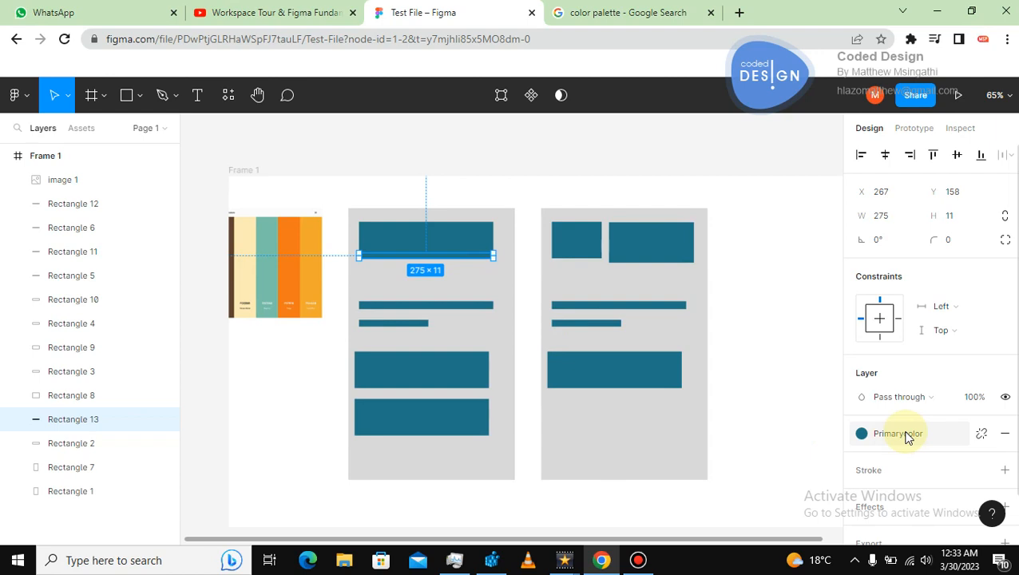
pyautogui.click(463, 259)
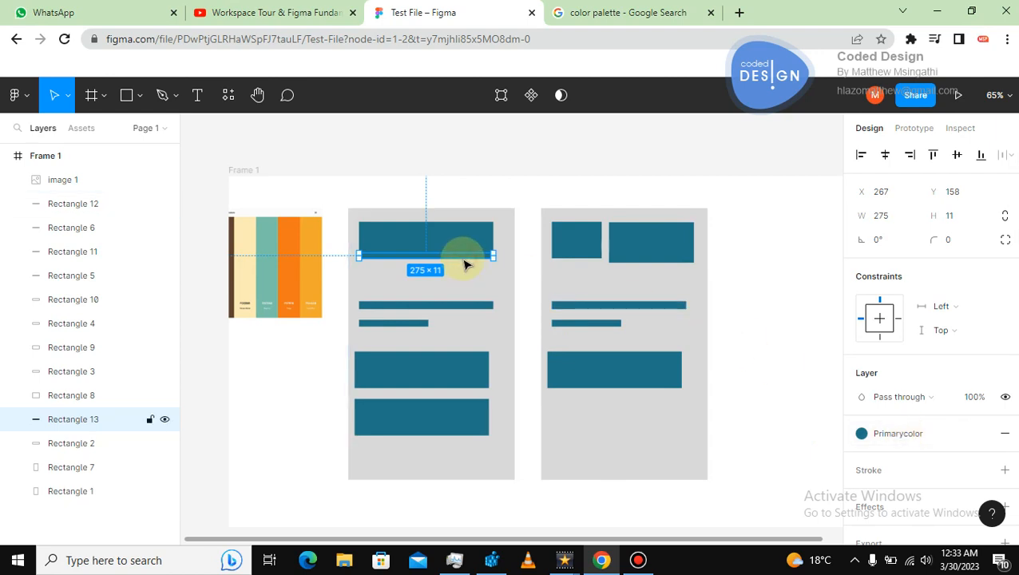
pyautogui.click(552, 199)
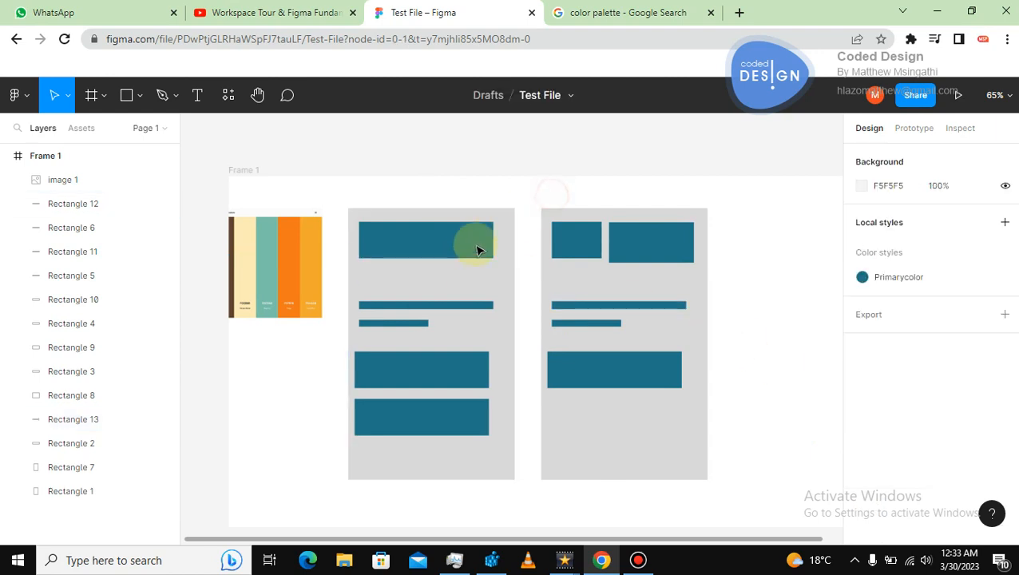
pyautogui.click(463, 261)
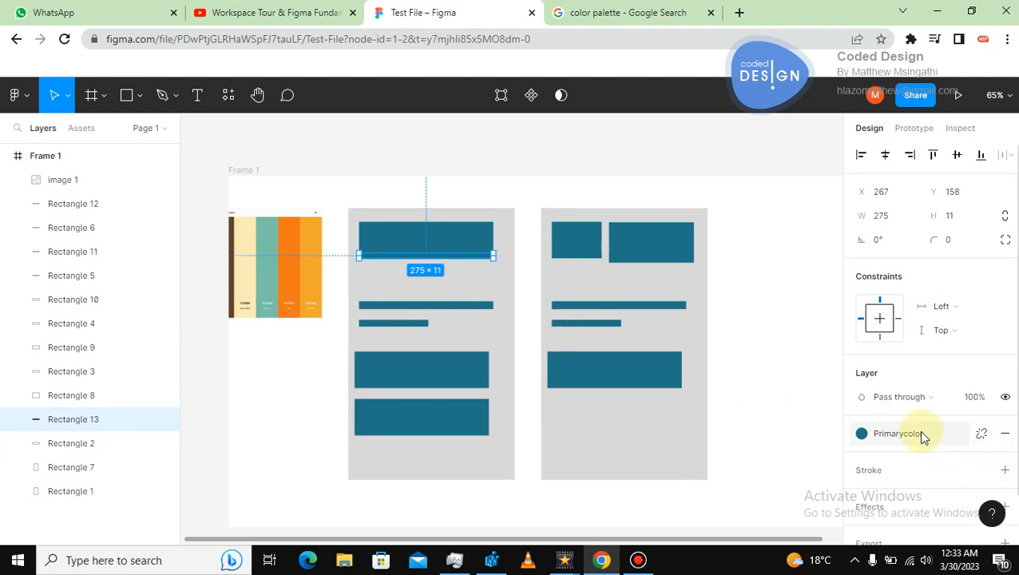
pyautogui.click(525, 242)
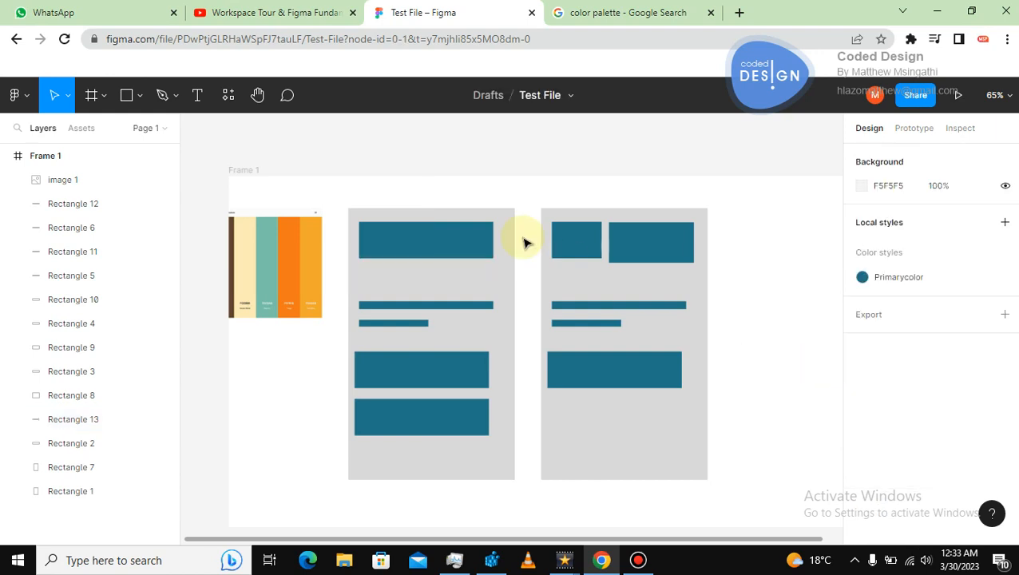
# Draw a rectangle about 189 × 94 above the frame and try to create a SecondaryColor color style from its fill.
pyautogui.click(126, 95)
pyautogui.moveTo(397, 145); pyautogui.dragTo(489, 190)
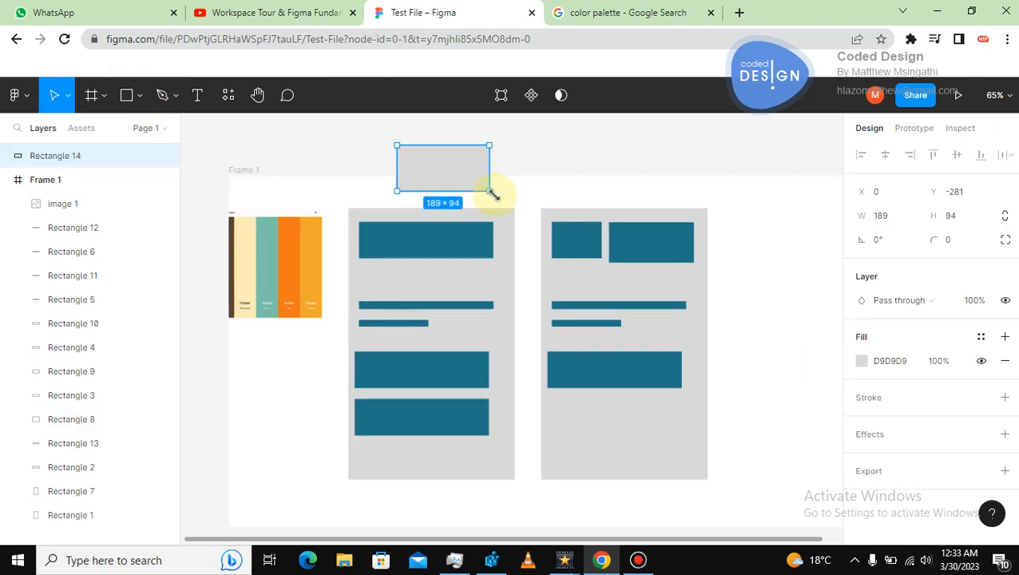
pyautogui.click(983, 341)
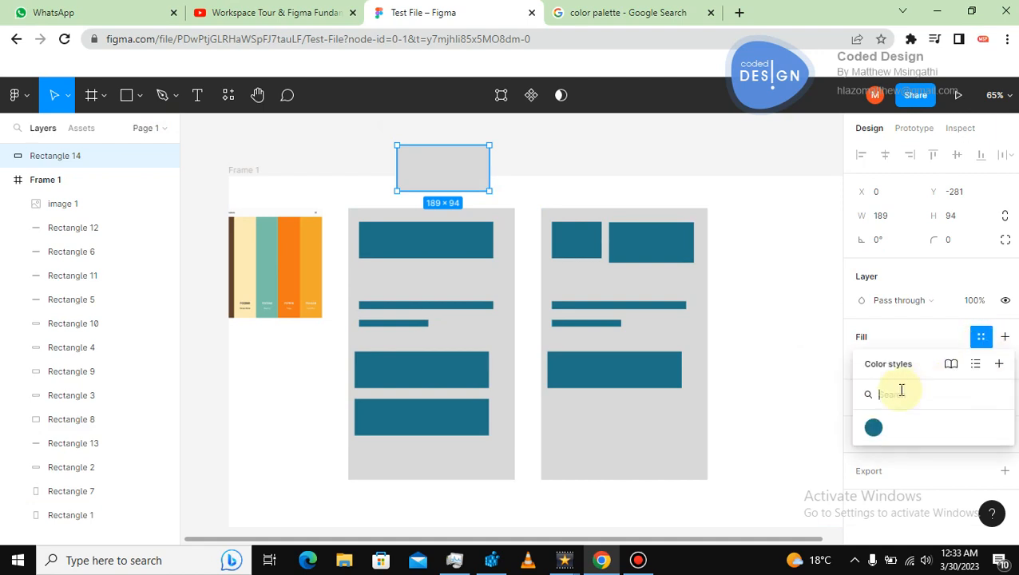
pyautogui.write('SecondaryColor')
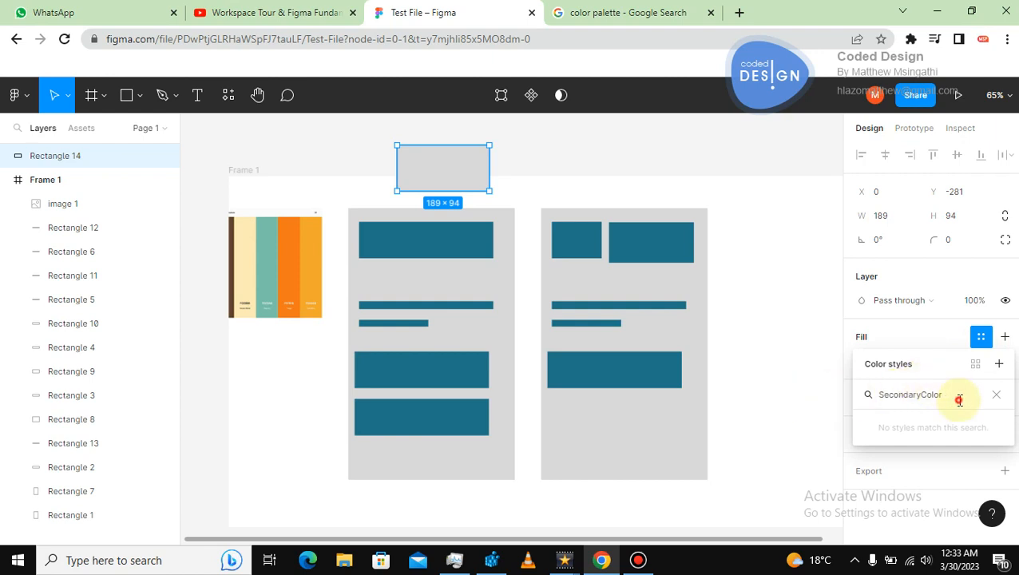
pyautogui.moveTo(957, 397); pyautogui.dragTo(799, 411)
pyautogui.press('BackSpace')
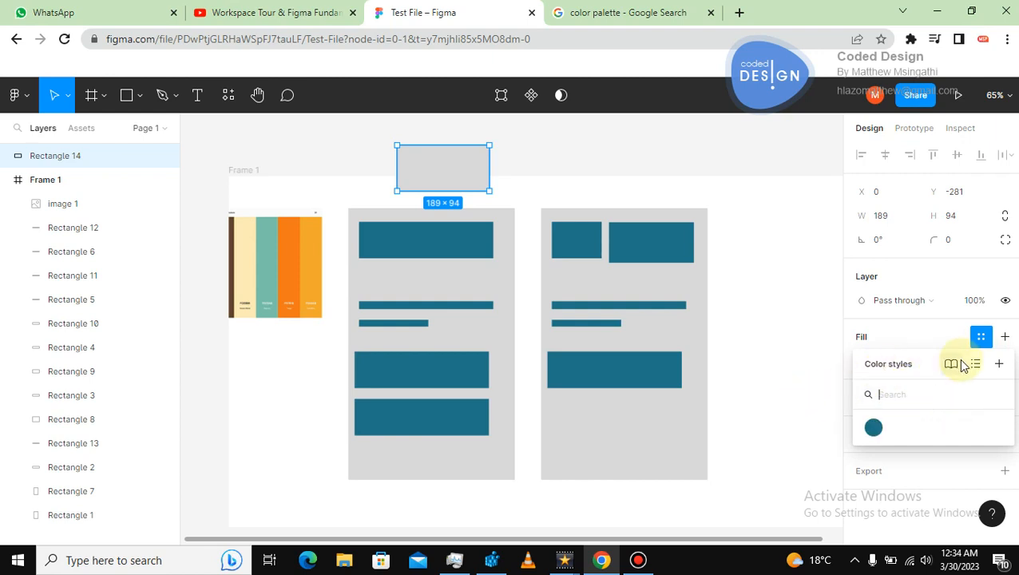
pyautogui.click(998, 364)
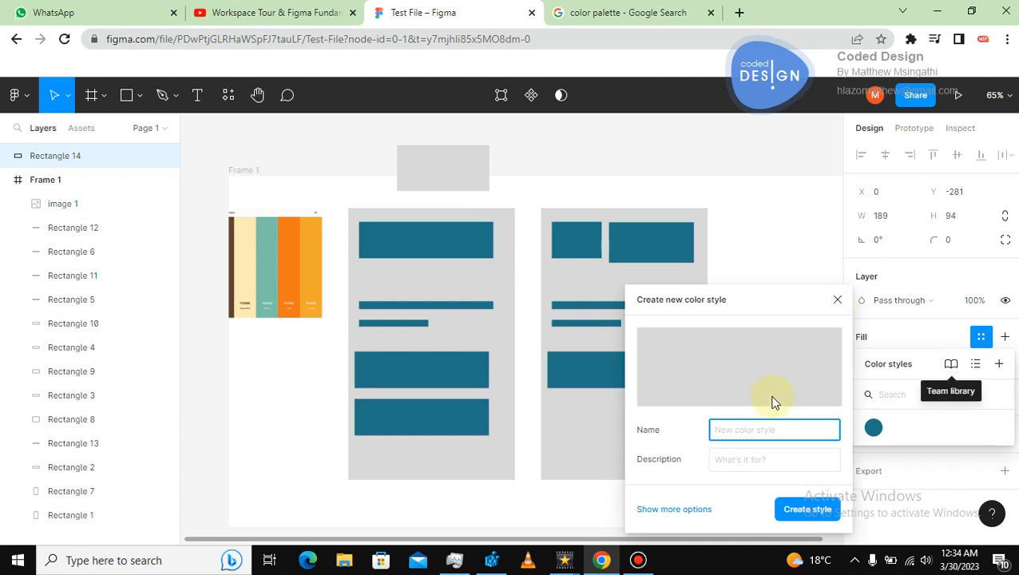
pyautogui.click(724, 429)
pyautogui.write('Secondary')
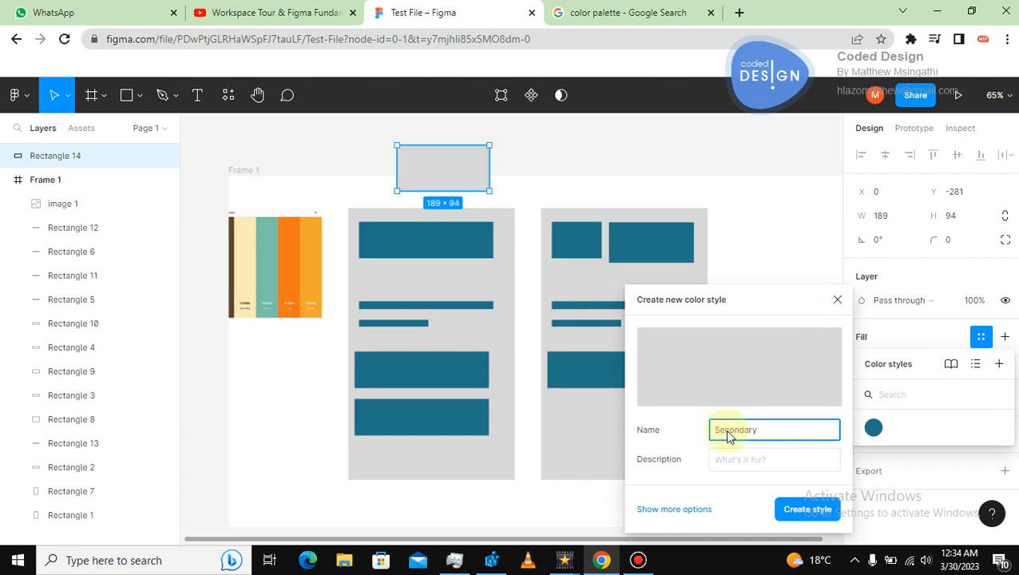
pyautogui.write('Color')
pyautogui.click(760, 245)
# Resize the new rectangle into a thin 189 × 5 bar.
pyautogui.click(454, 177)
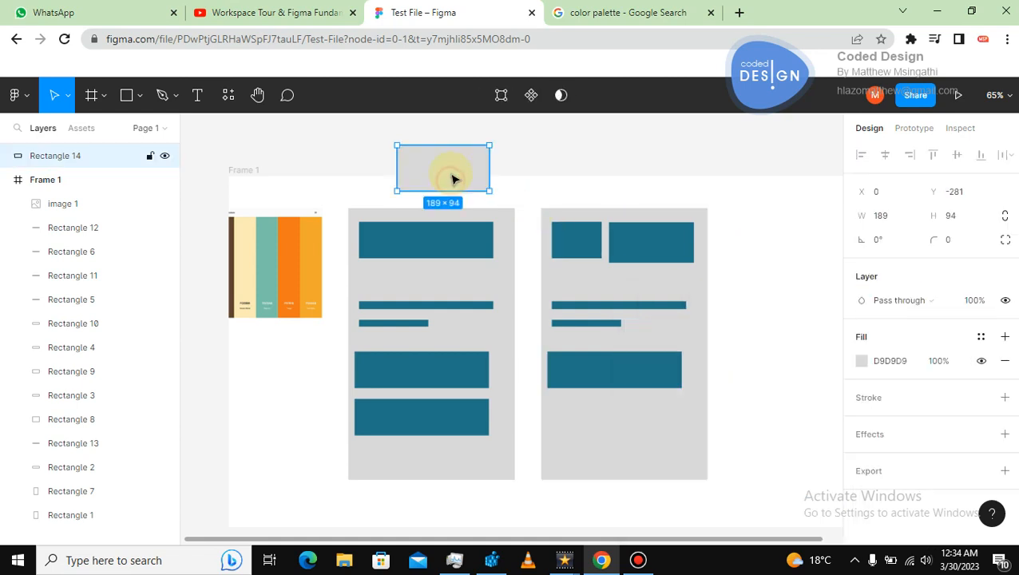
pyautogui.moveTo(447, 150); pyautogui.dragTo(452, 193)
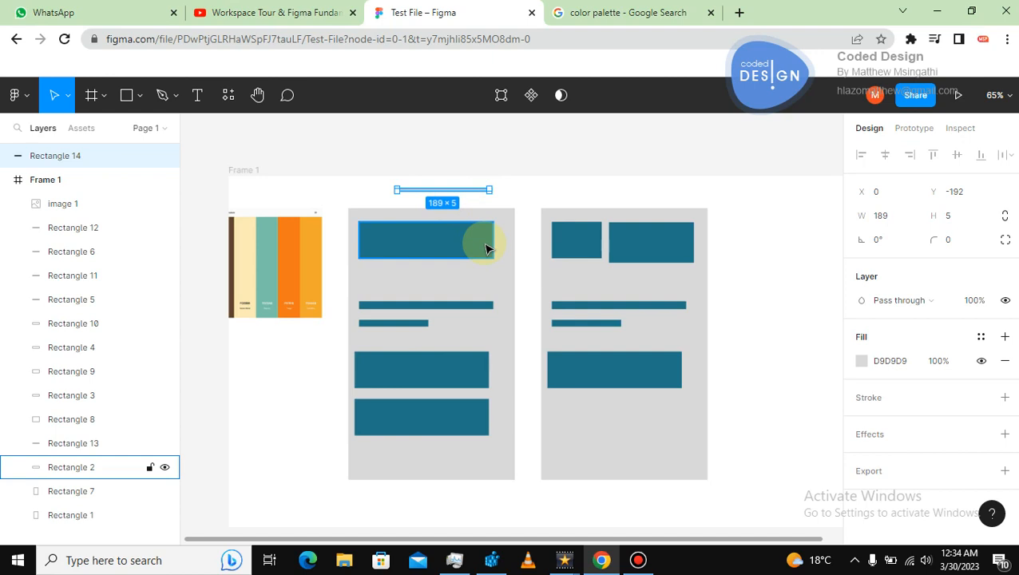
# Scale the palette image down to 135 × 135 with the Scale tool and reposition it above the first card.
pyautogui.hotkey('shift', '0')
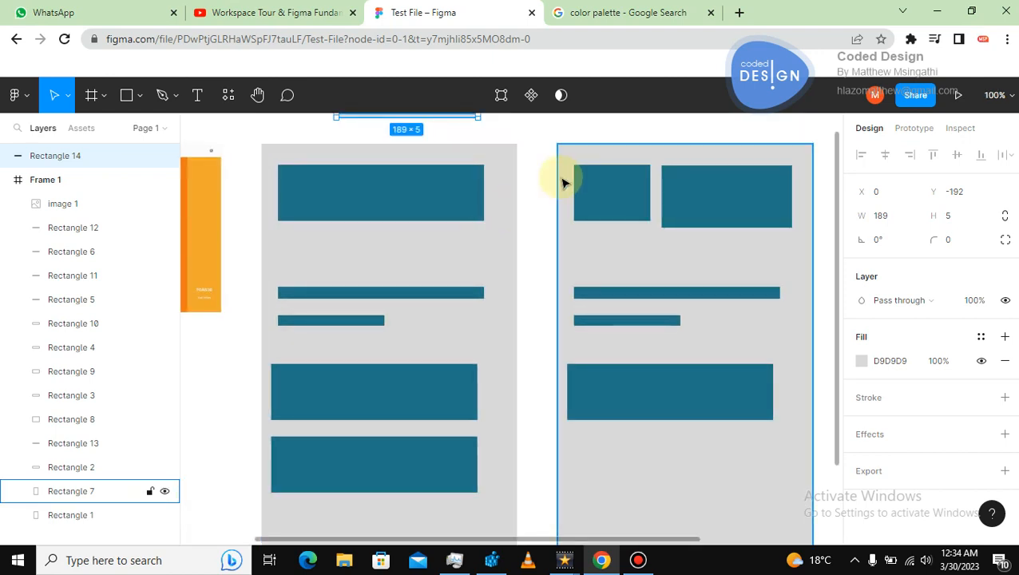
pyautogui.click(257, 96)
pyautogui.moveTo(349, 155); pyautogui.dragTo(352, 216)
pyautogui.hotkey('ctrl', '=')
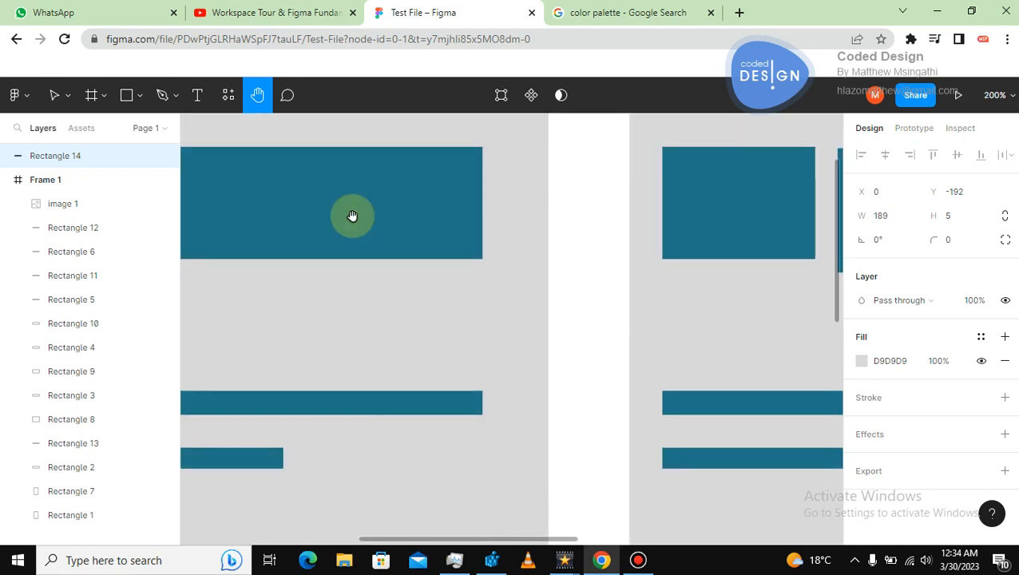
pyautogui.moveTo(359, 170); pyautogui.dragTo(638, 287)
pyautogui.moveTo(228, 322); pyautogui.dragTo(262, 332)
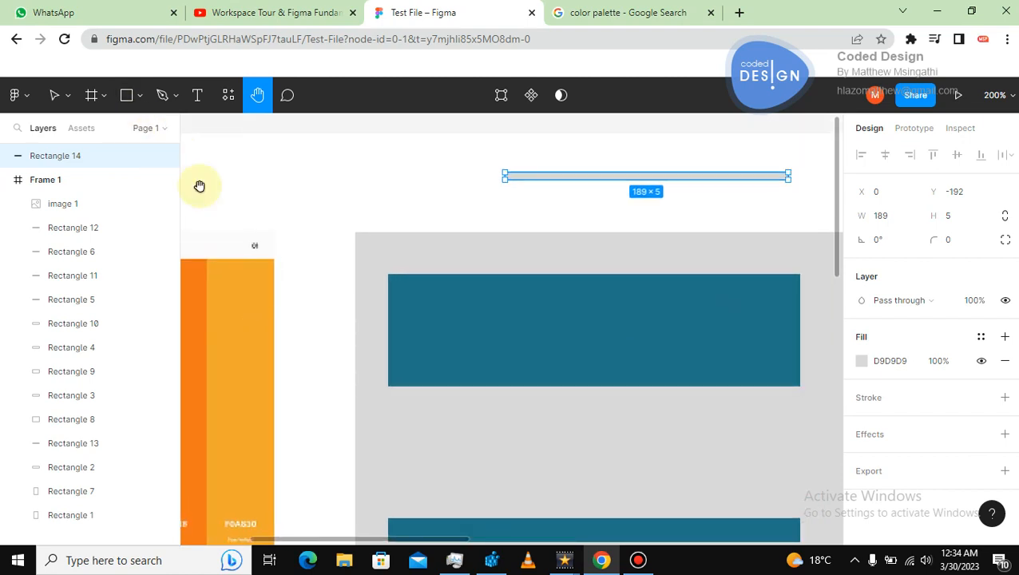
pyautogui.press('k')
pyautogui.moveTo(234, 307); pyautogui.dragTo(360, 256)
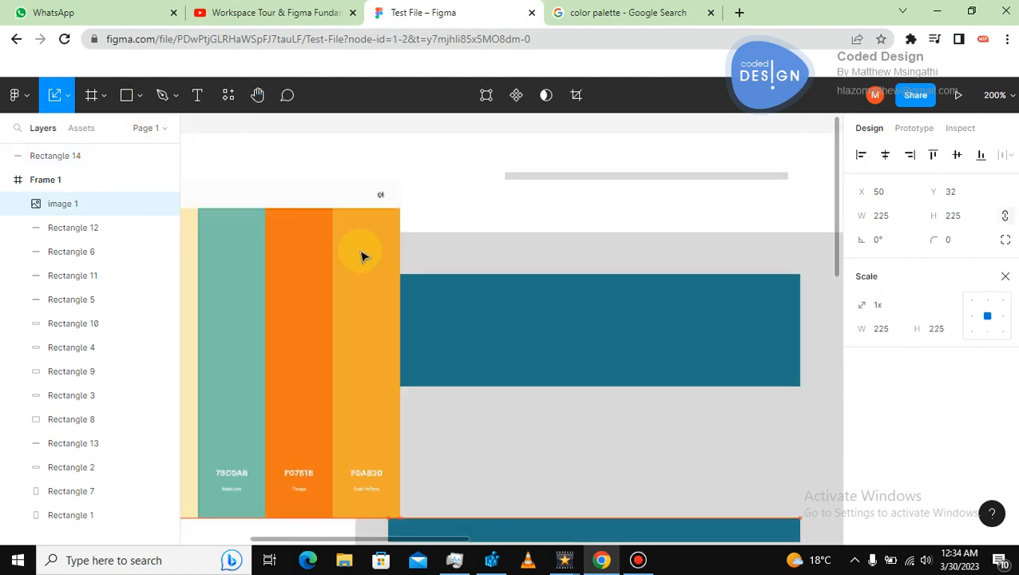
pyautogui.moveTo(399, 184); pyautogui.dragTo(243, 352)
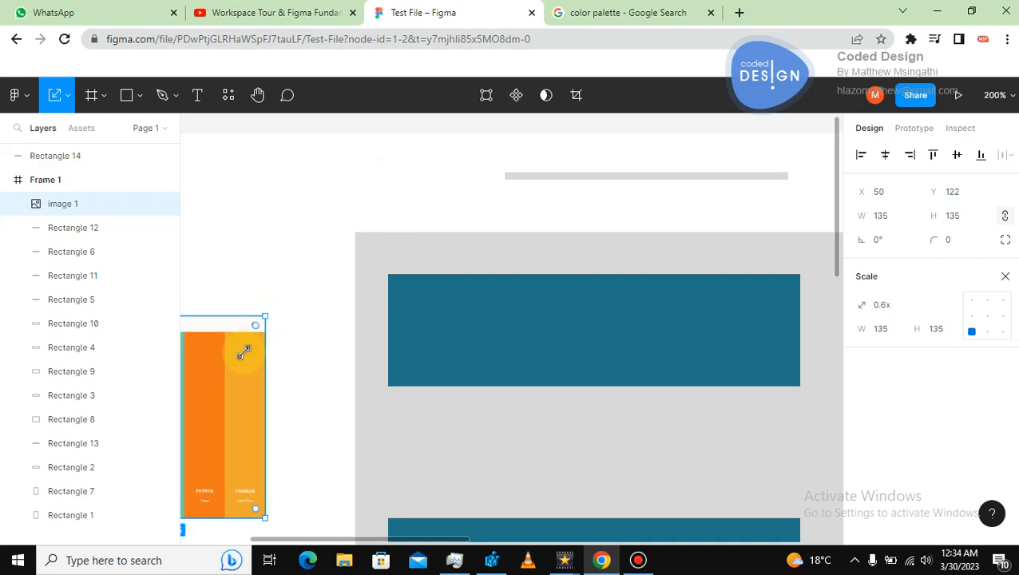
pyautogui.moveTo(263, 311); pyautogui.dragTo(344, 177)
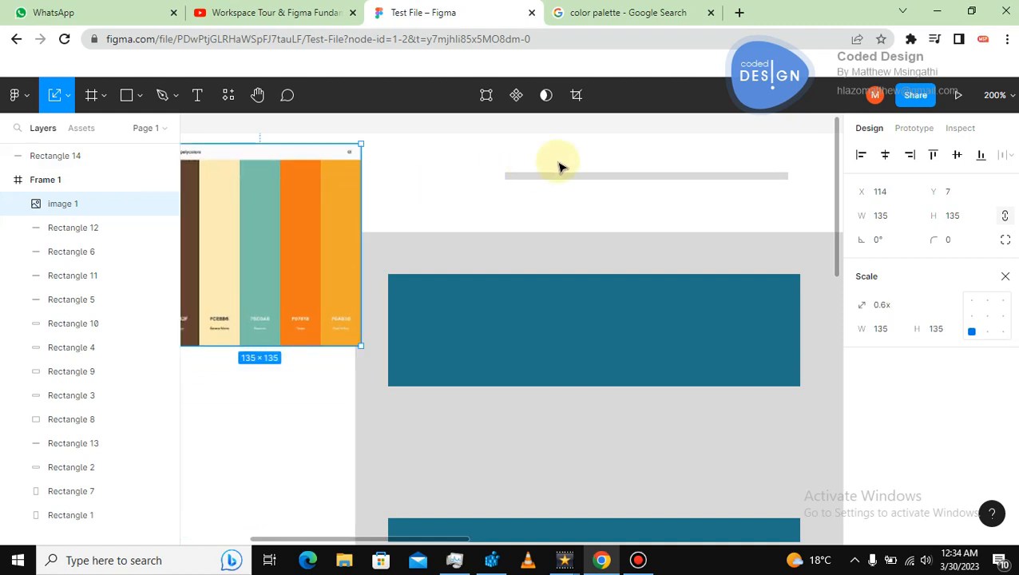
# Move the thin 189 × 5 bar onto the first card's top block.
pyautogui.moveTo(573, 177); pyautogui.dragTo(508, 361)
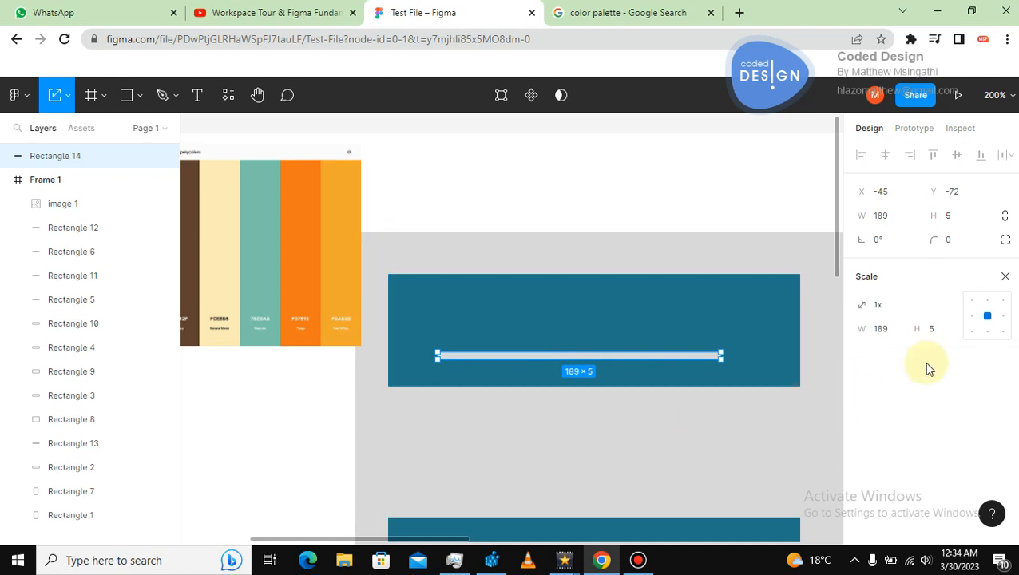
pyautogui.doubleClick(671, 360)
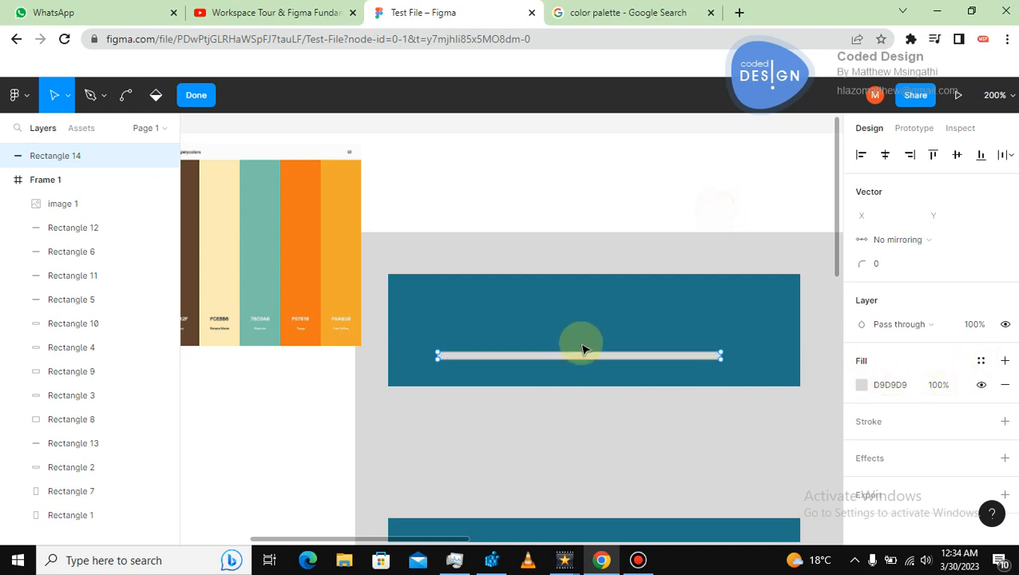
pyautogui.click(68, 95)
pyautogui.click(65, 130)
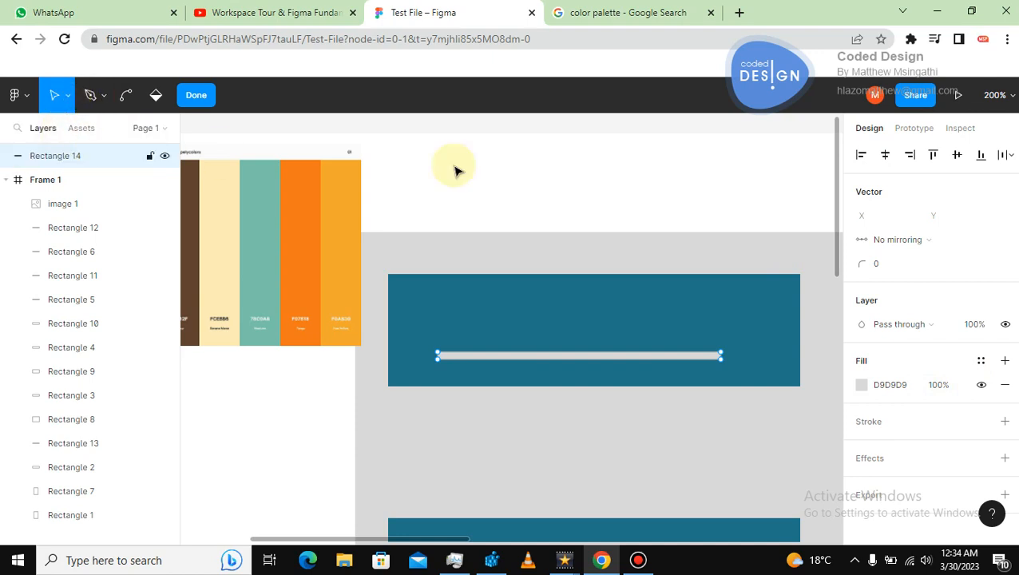
pyautogui.click(577, 207)
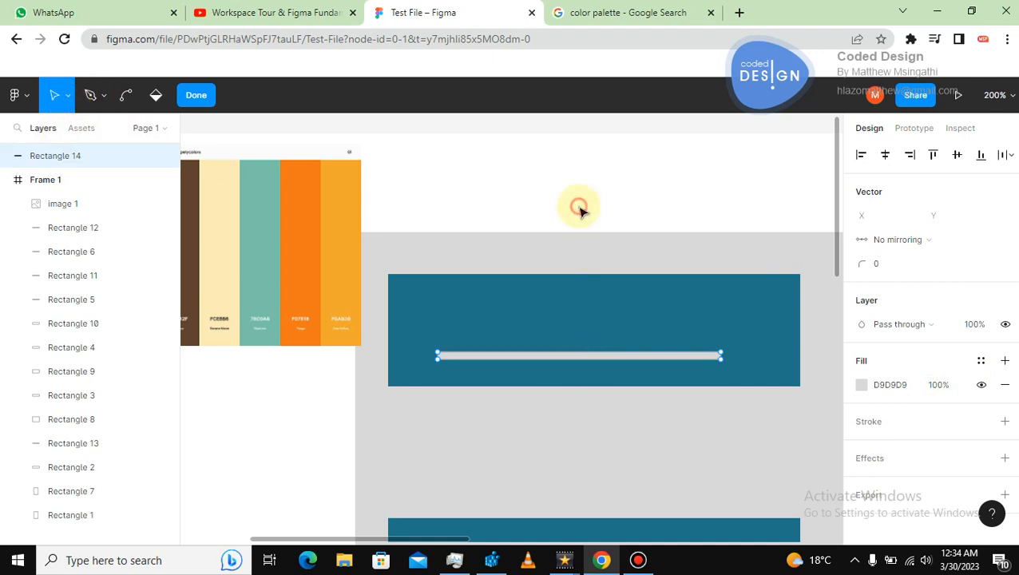
pyautogui.click(582, 210)
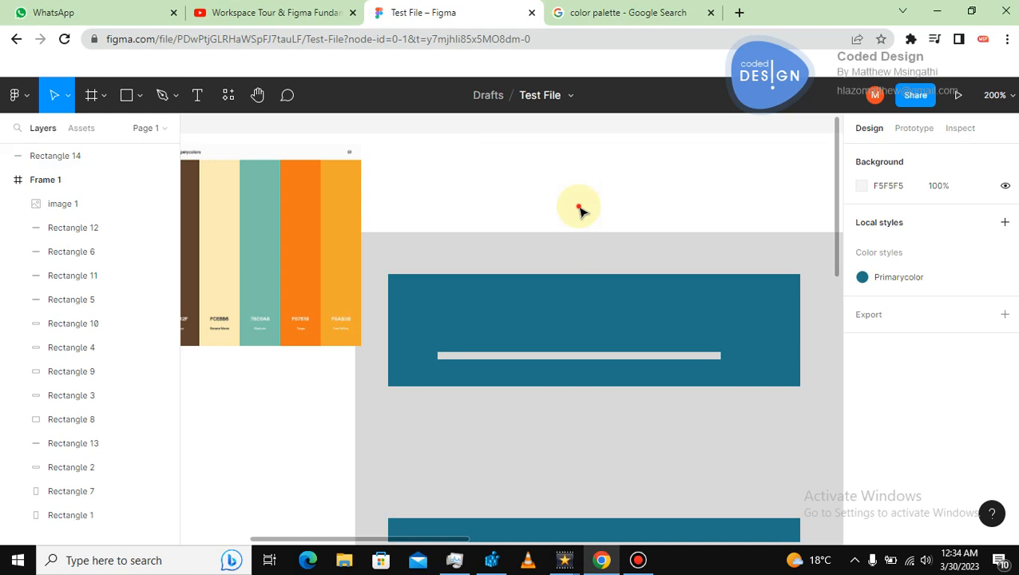
# Create a SecondaryColor color style from the thin bar's fill and apply it to the bar.
pyautogui.click(591, 356)
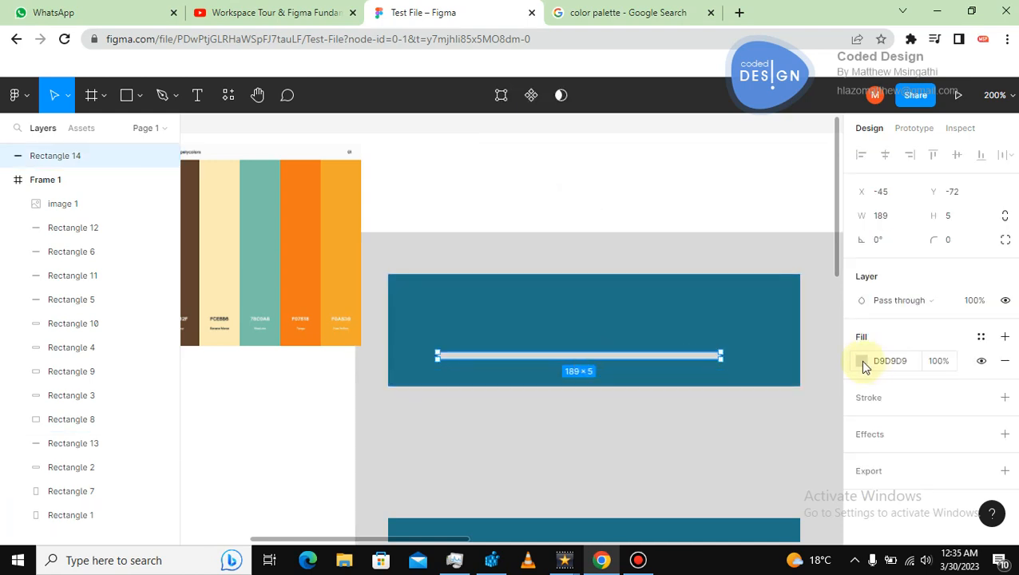
pyautogui.click(981, 338)
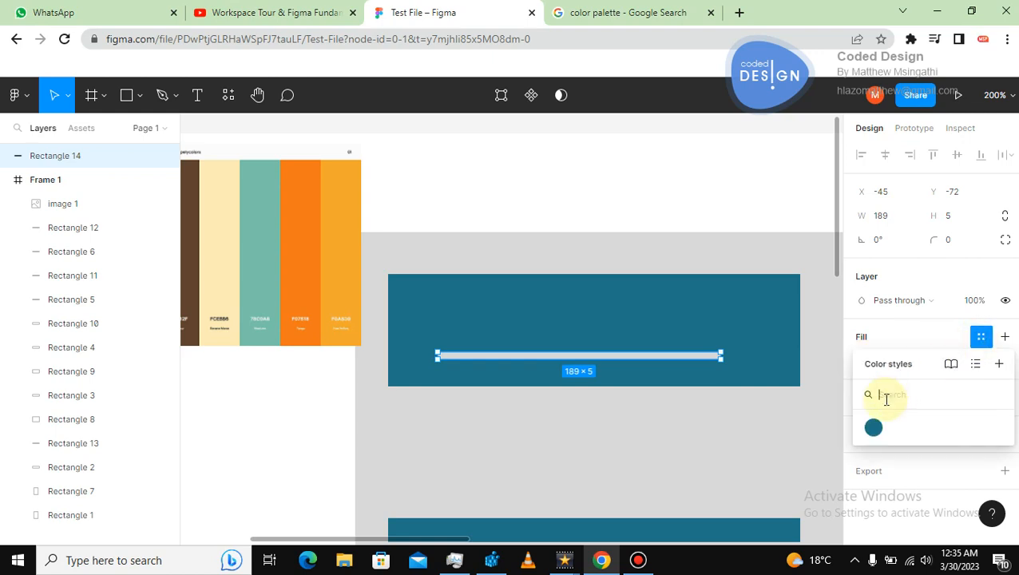
pyautogui.click(997, 368)
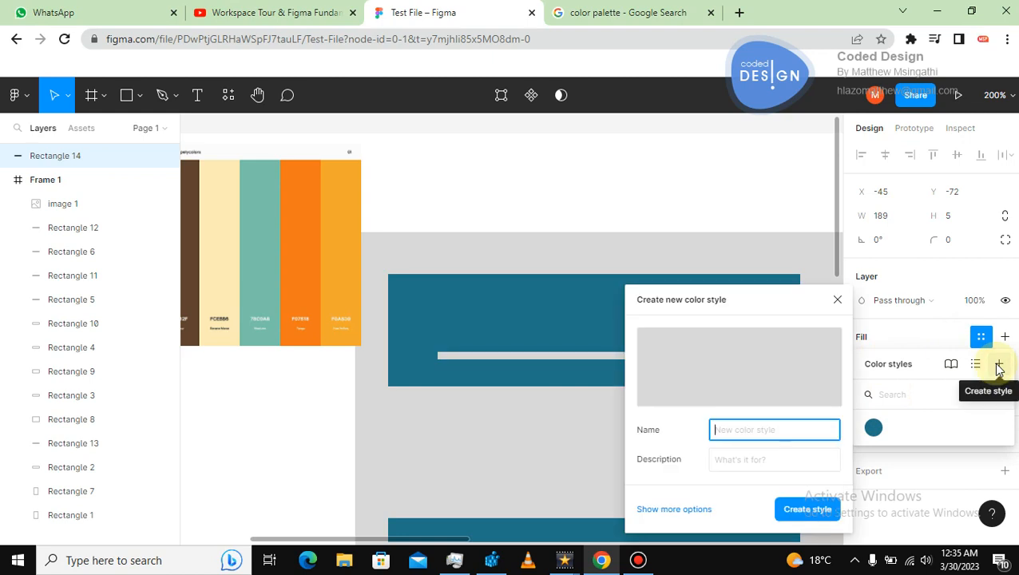
pyautogui.write('SecondaryColor')
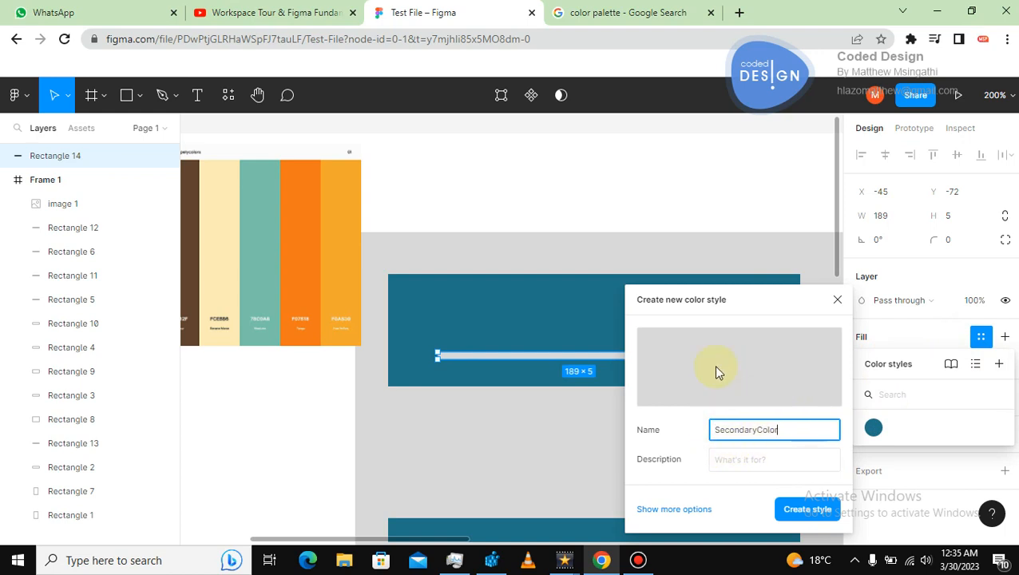
pyautogui.click(793, 509)
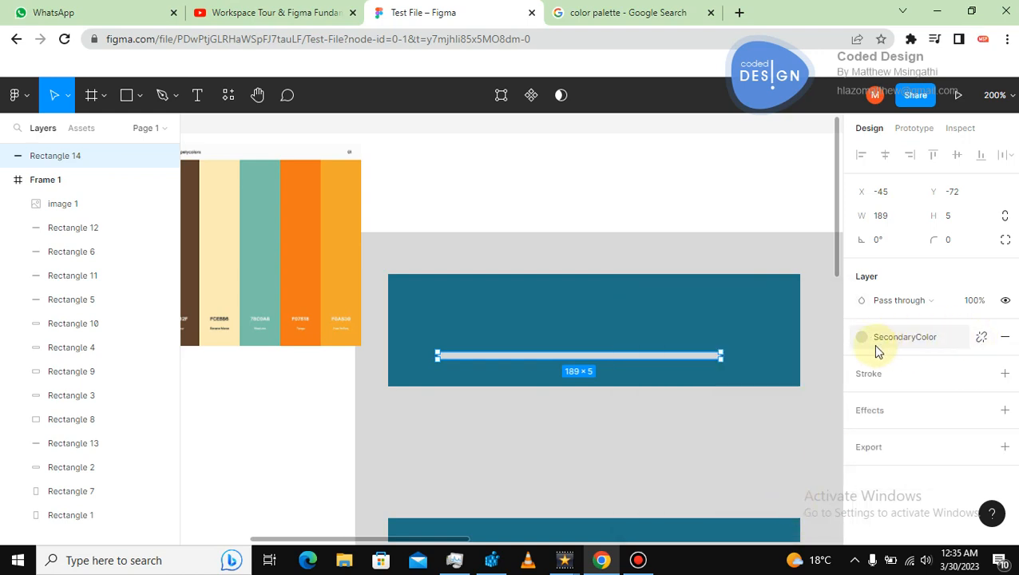
pyautogui.click(820, 323)
pyautogui.click(711, 355)
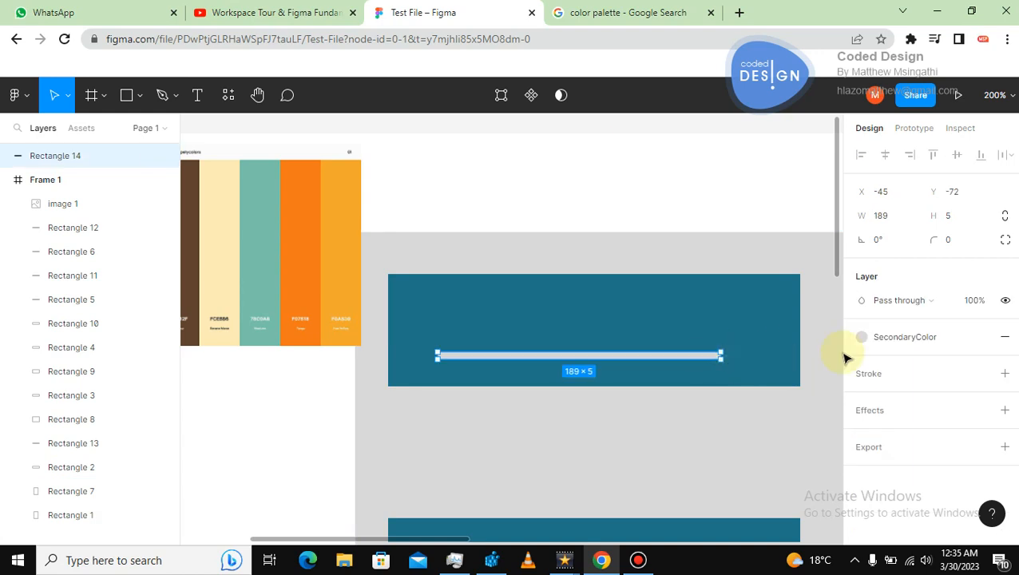
pyautogui.click(905, 340)
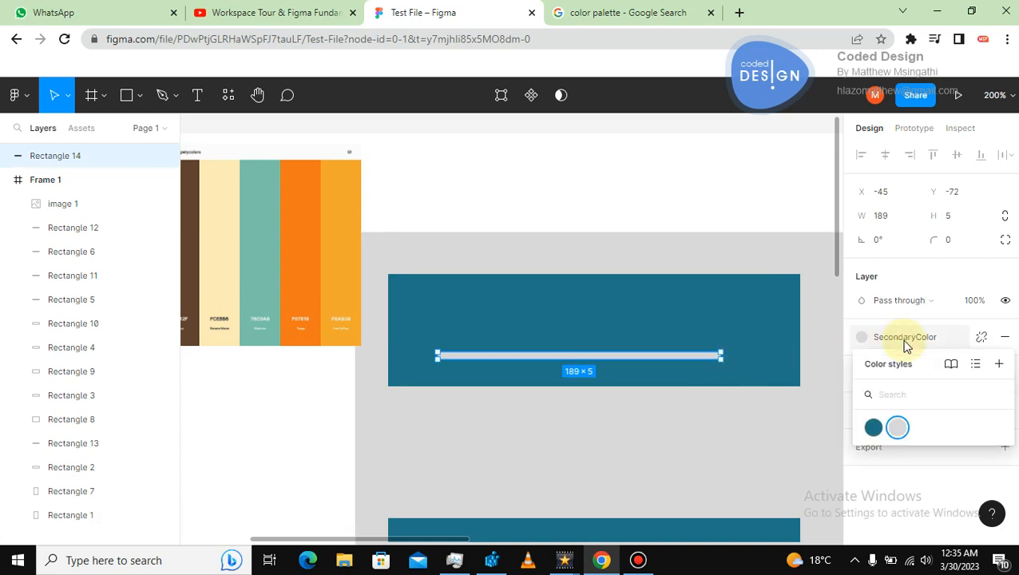
pyautogui.click(897, 428)
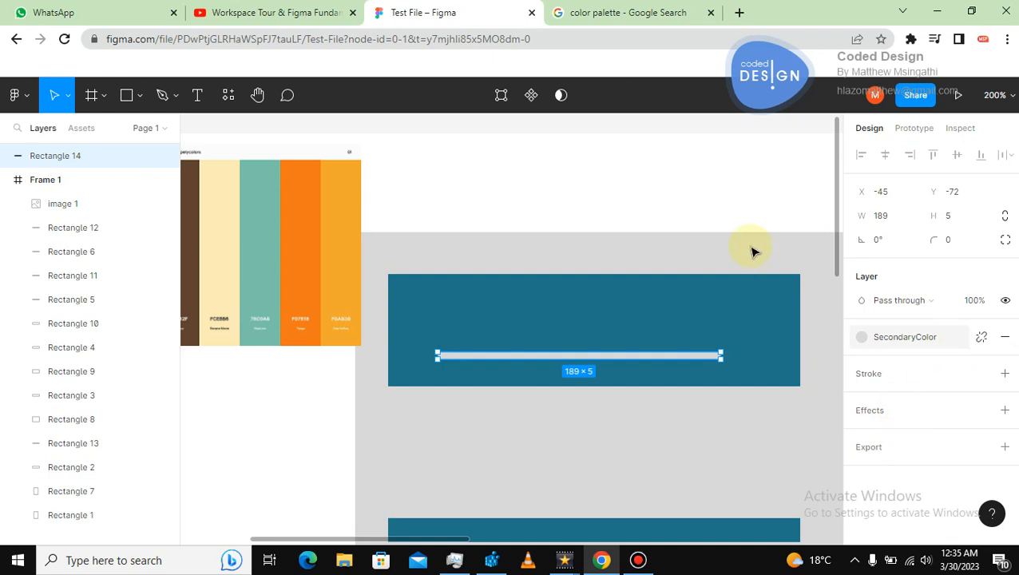
# Apply the SecondaryColor style to the large background rectangle behind the cards.
pyautogui.click(750, 250)
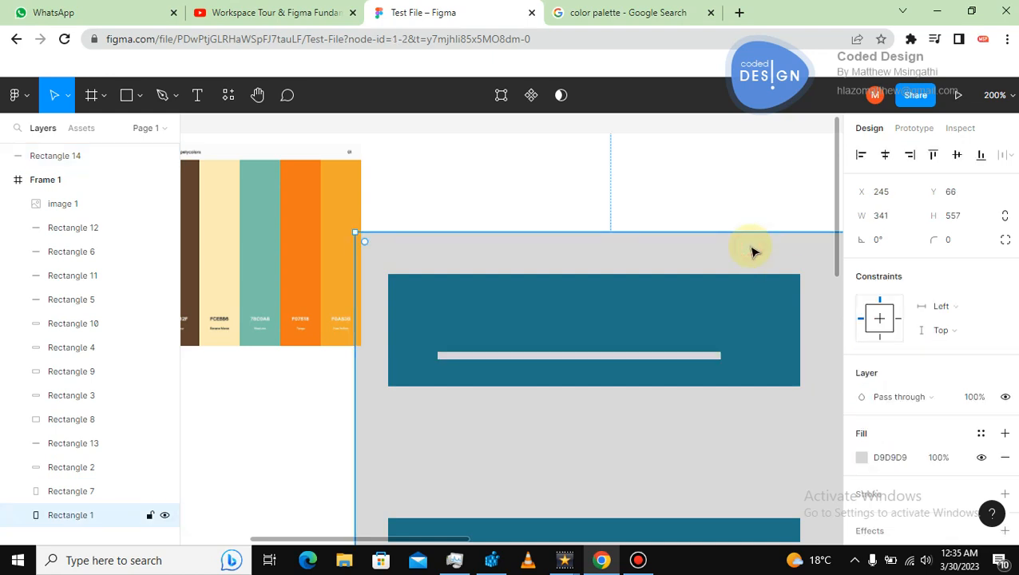
pyautogui.click(981, 433)
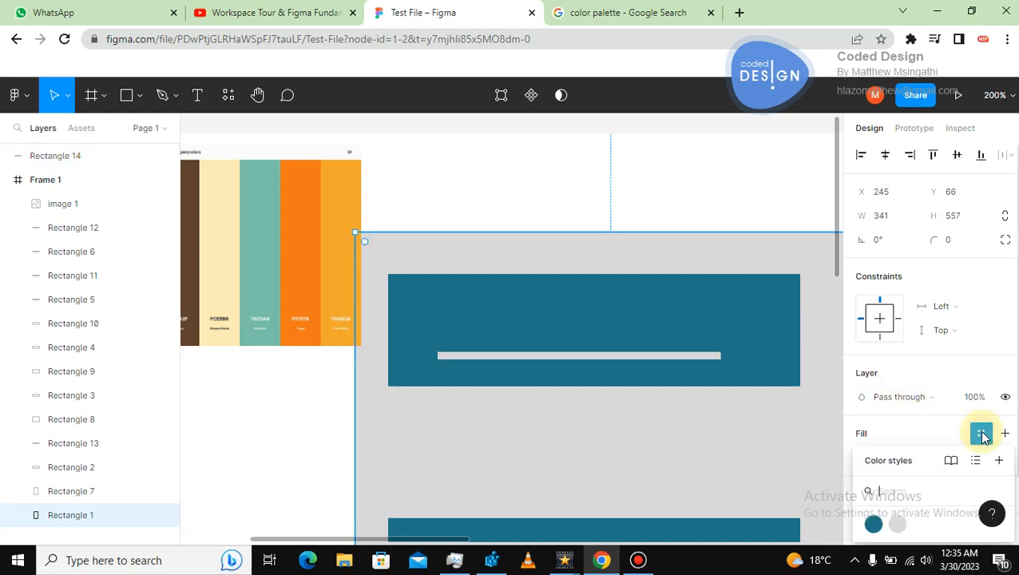
pyautogui.click(897, 525)
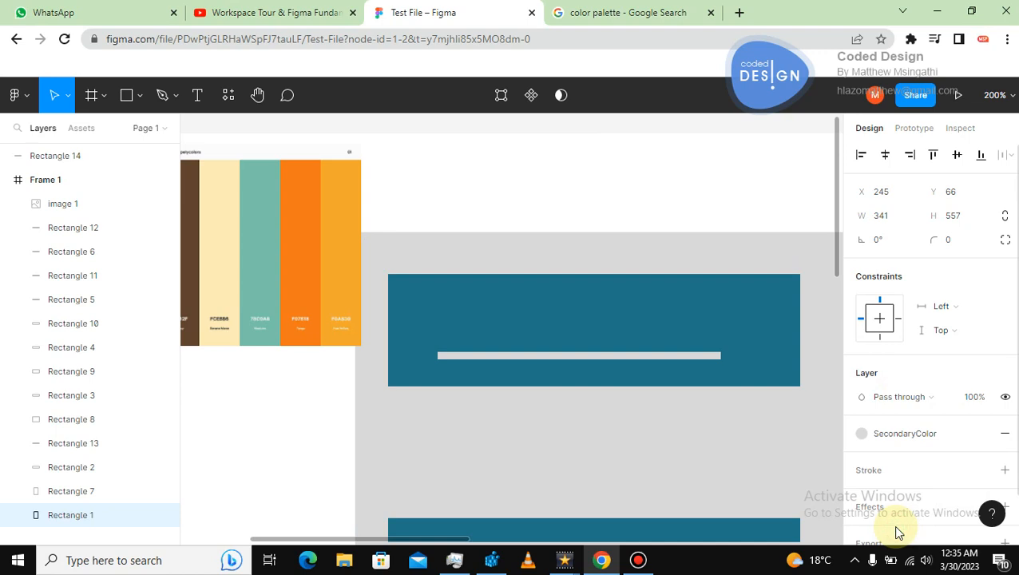
pyautogui.click(895, 441)
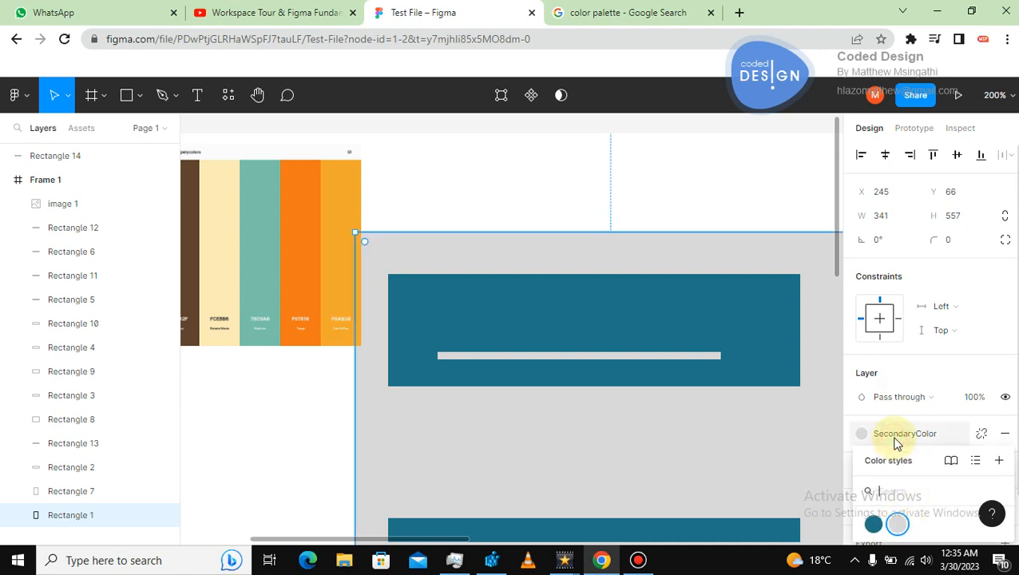
pyautogui.click(895, 523)
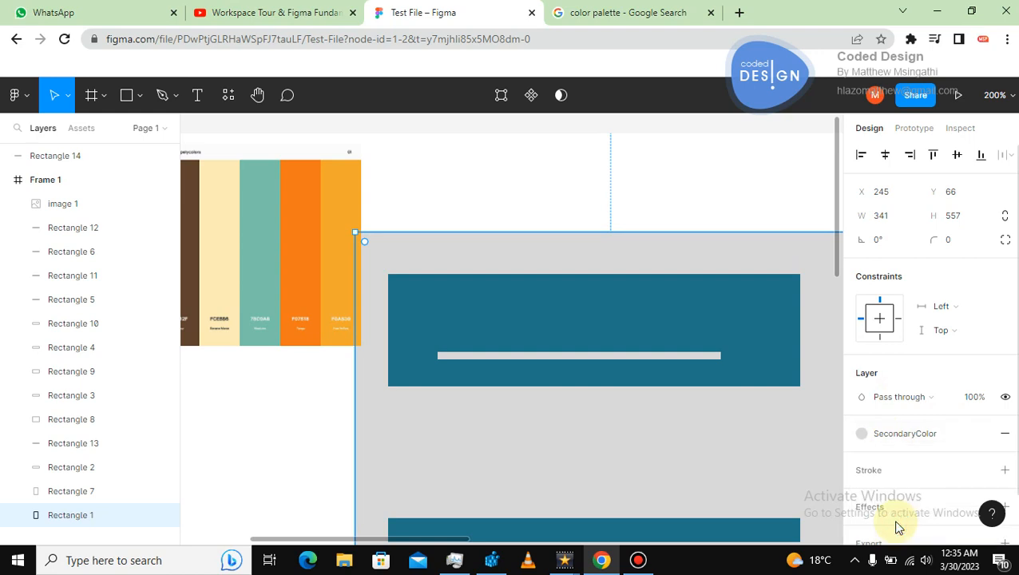
# Apply the Primarycolor style to the thin bar, then undo that change.
pyautogui.click(667, 360)
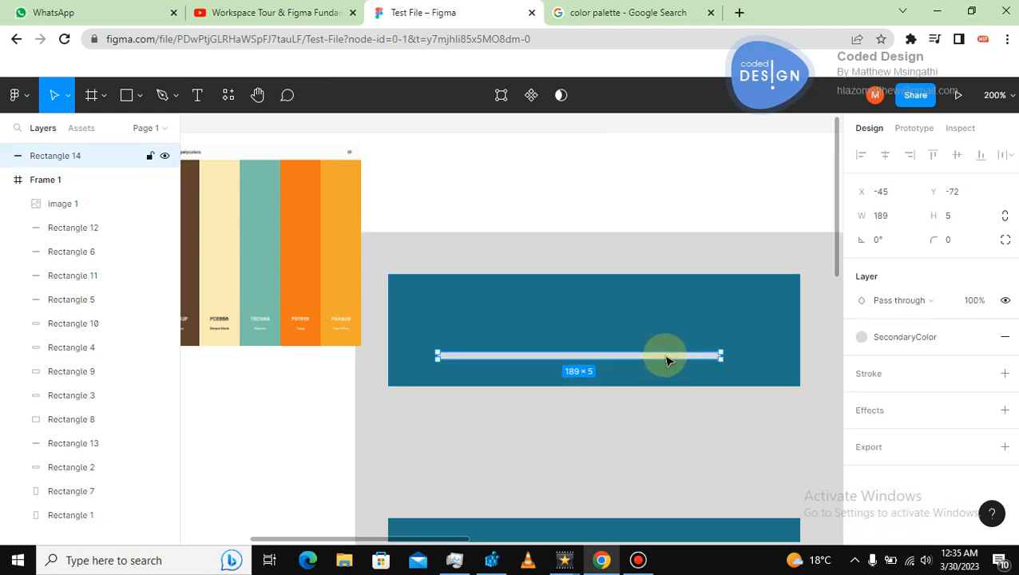
pyautogui.click(861, 336)
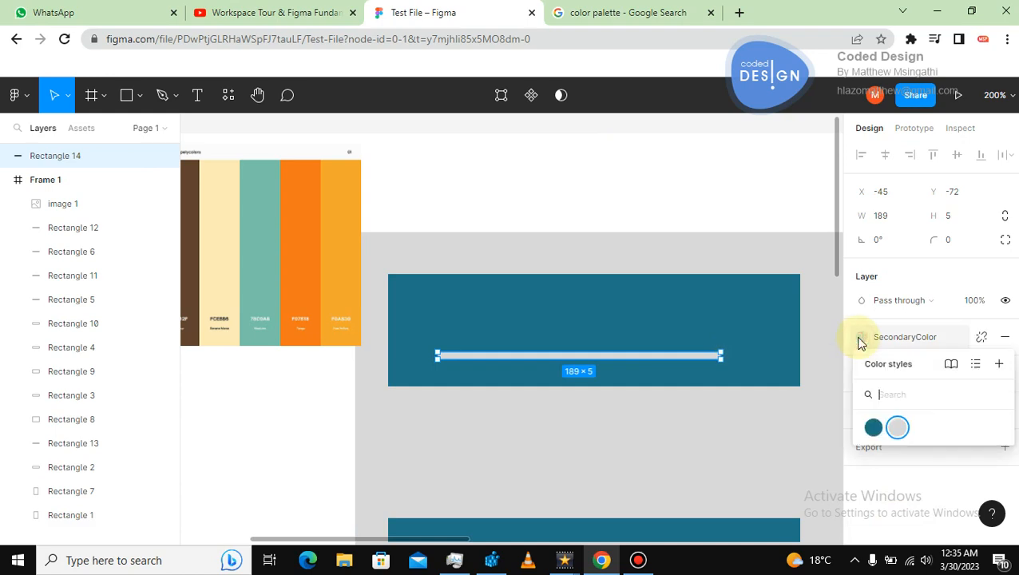
pyautogui.click(890, 337)
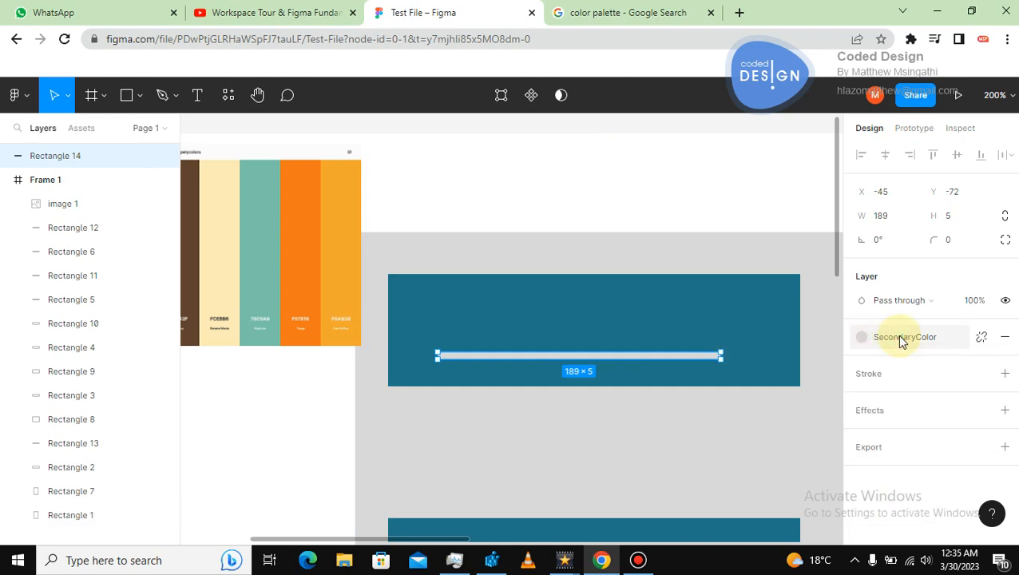
pyautogui.click(900, 339)
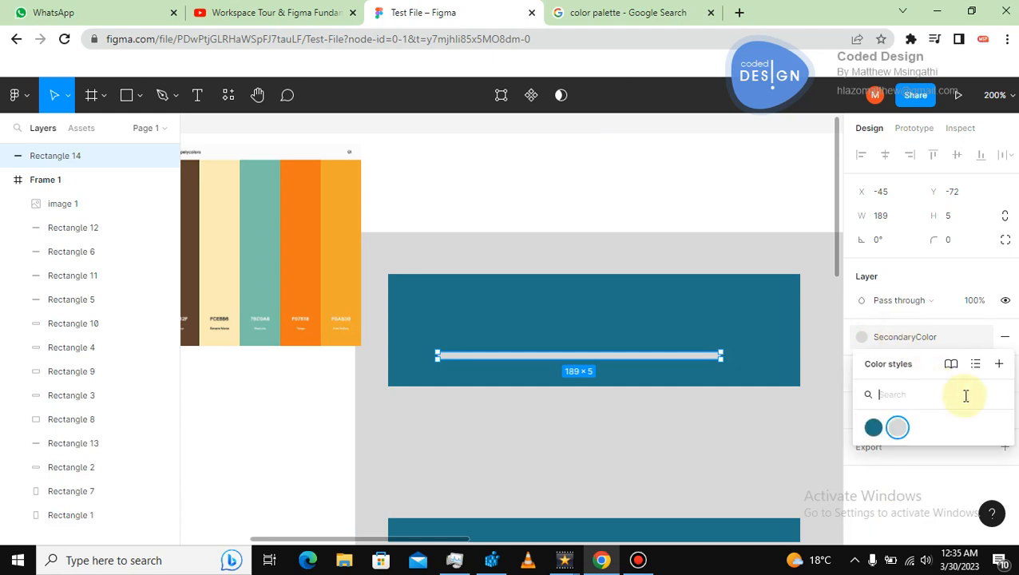
pyautogui.click(899, 427)
pyautogui.click(862, 339)
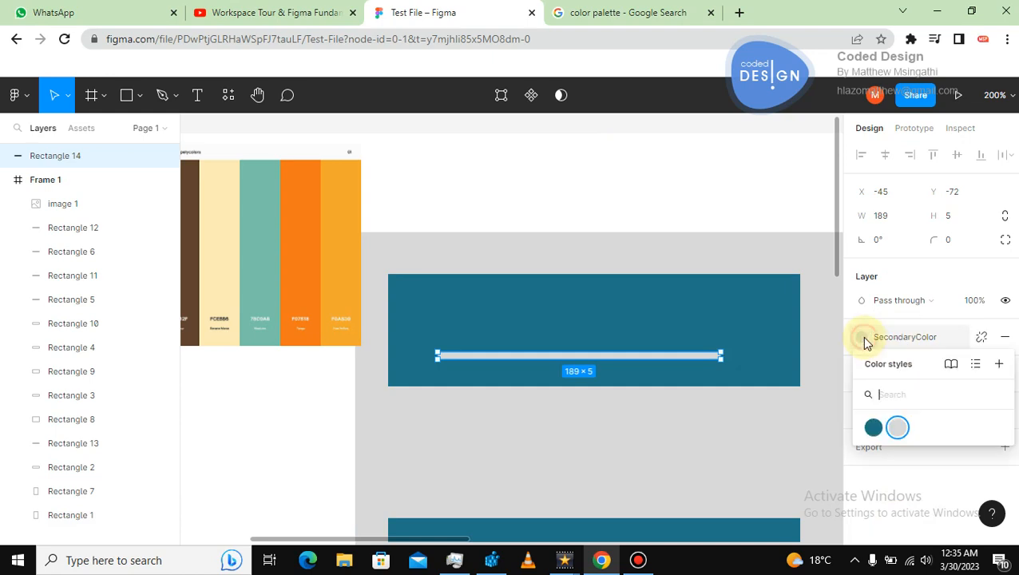
pyautogui.click(873, 427)
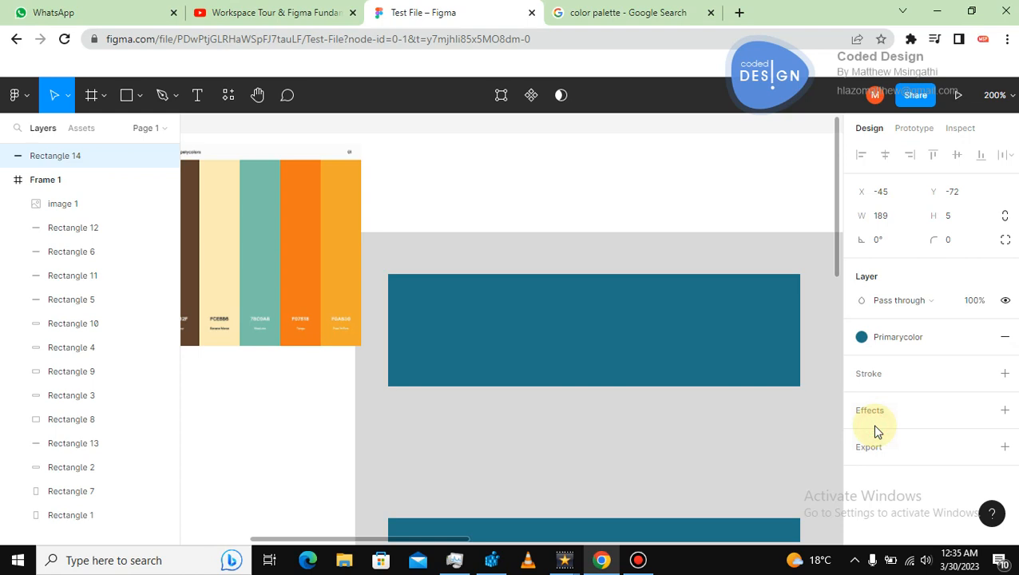
pyautogui.hotkey('ctrl', 'z')
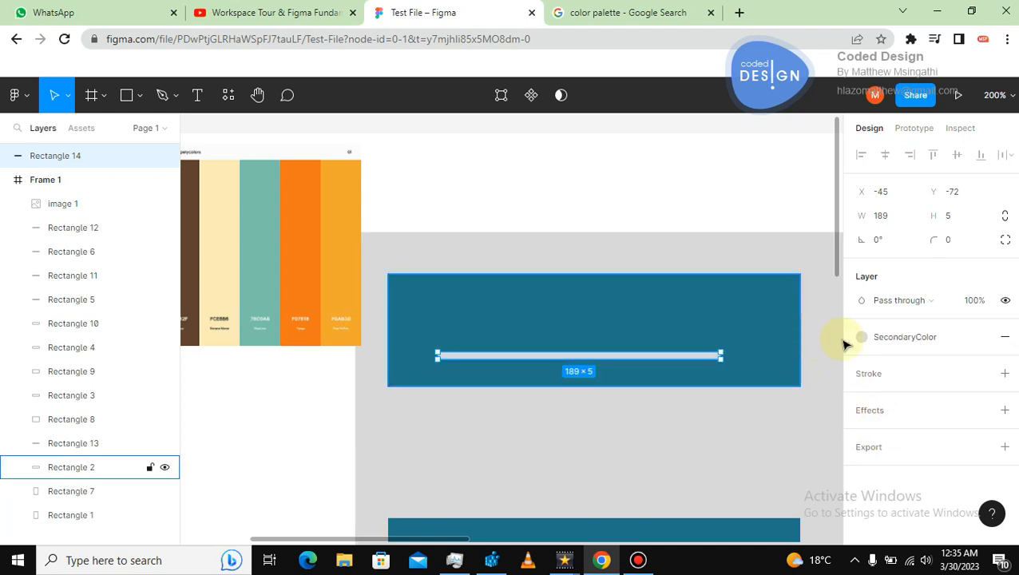
# Try to recolor the SecondaryColor style by sampling the palette image's yellow-orange swatch with the eyedropper.
pyautogui.click(904, 339)
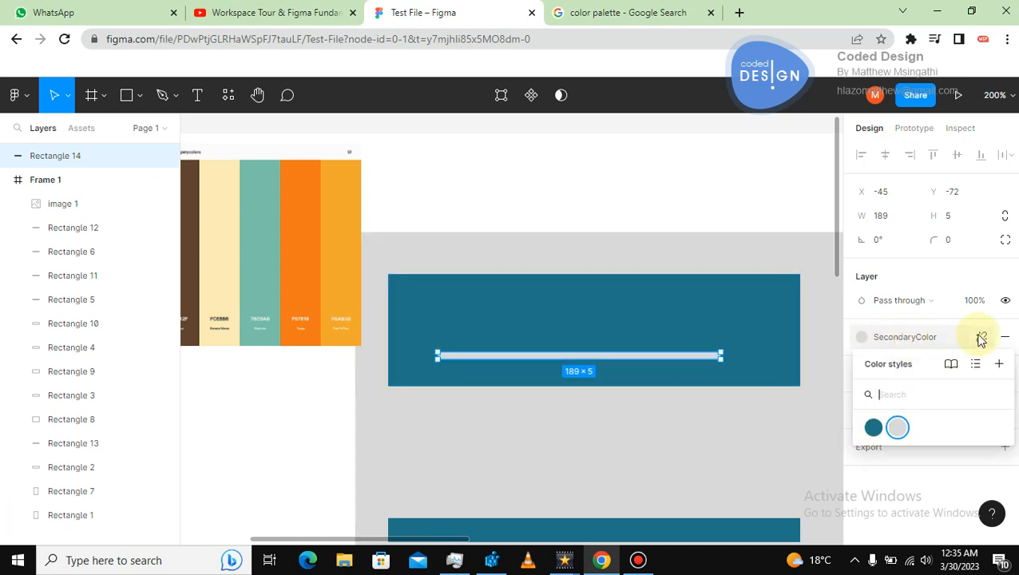
pyautogui.click(922, 338)
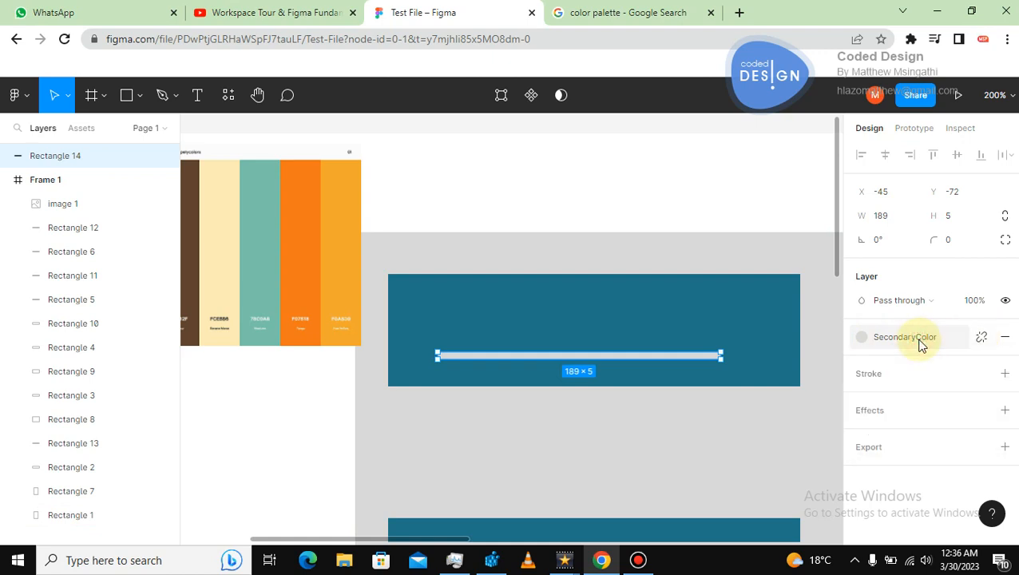
pyautogui.click(754, 250)
pyautogui.click(727, 198)
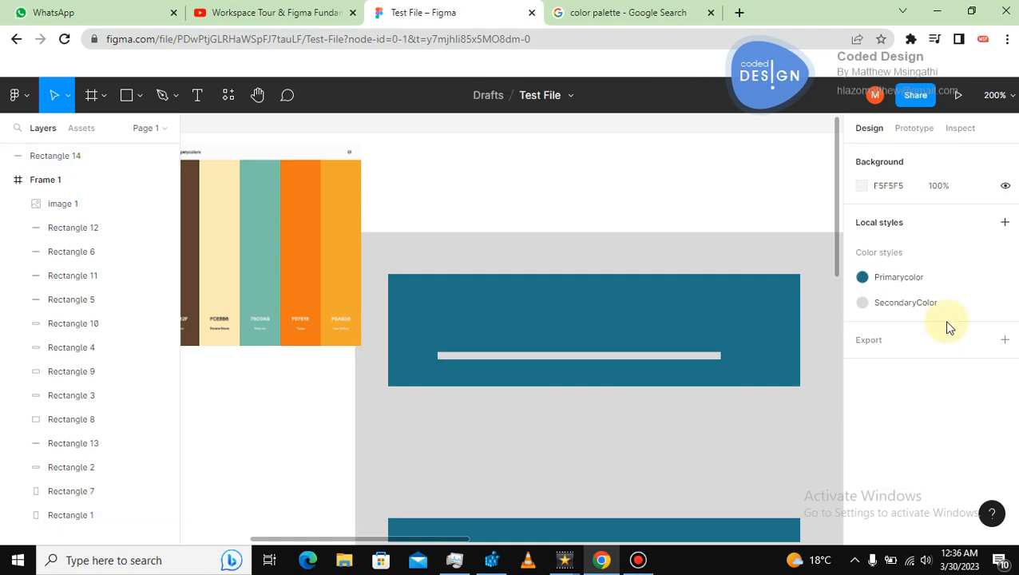
pyautogui.click(1005, 305)
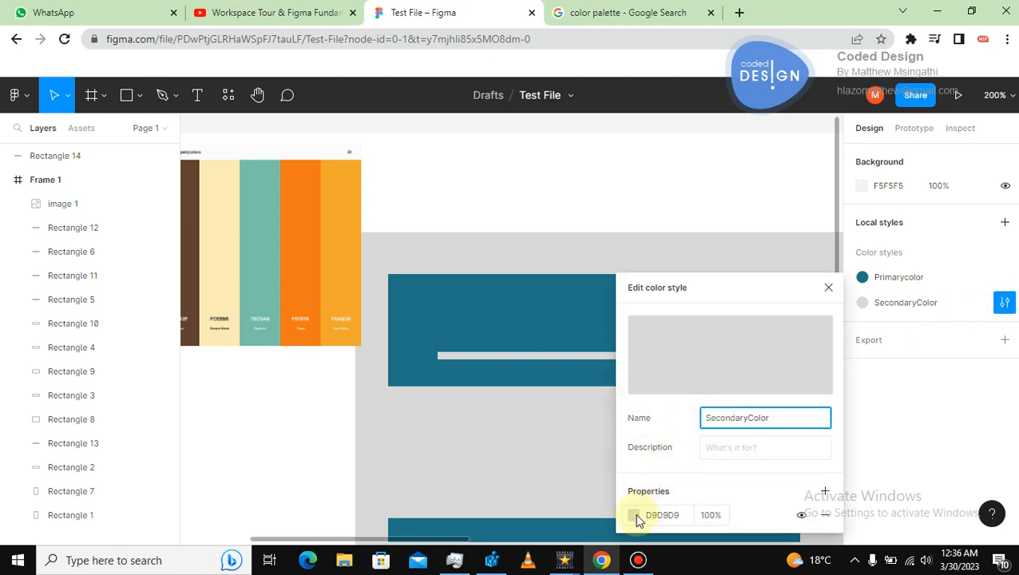
pyautogui.click(638, 519)
pyautogui.click(459, 377)
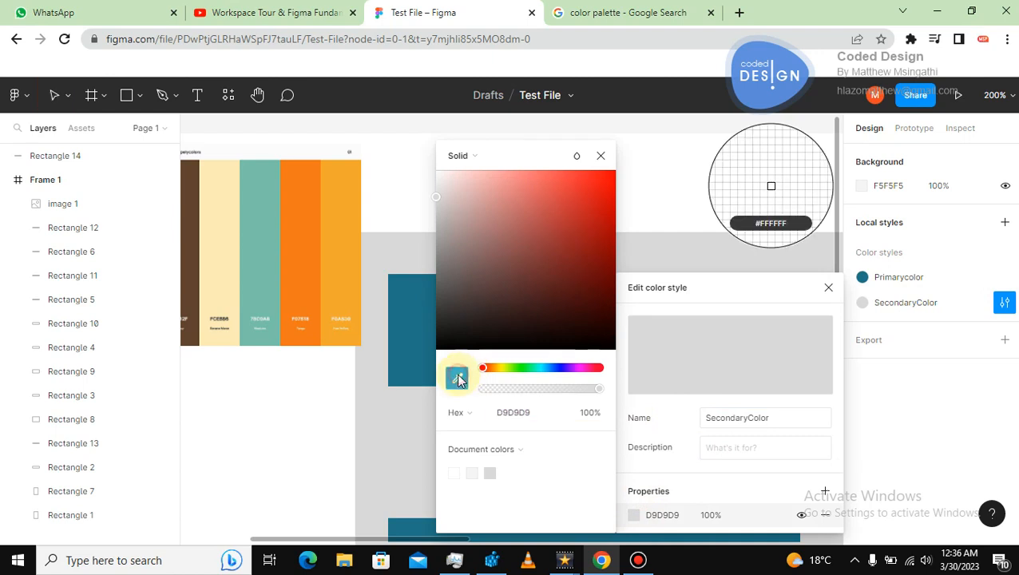
pyautogui.click(344, 289)
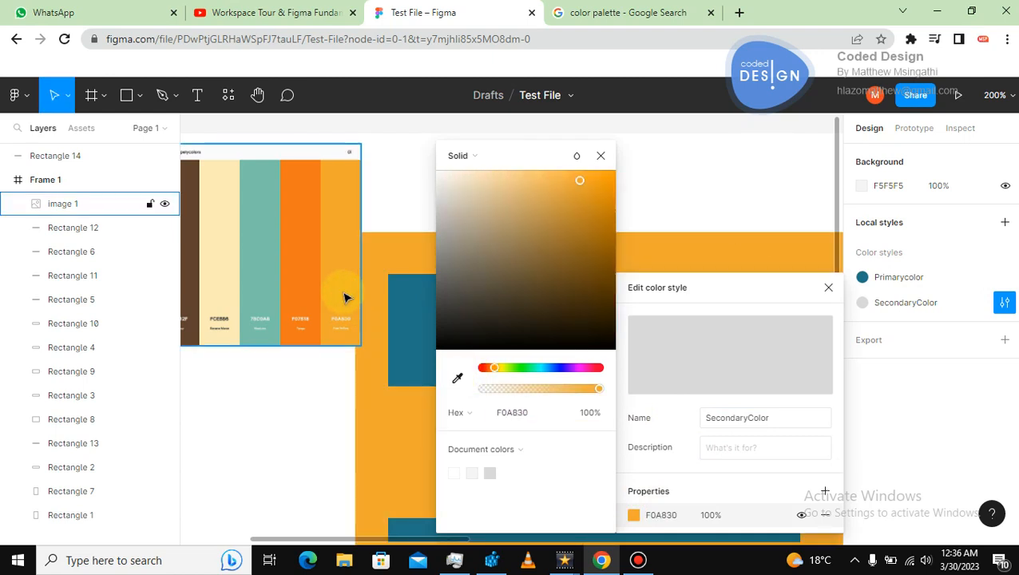
pyautogui.click(392, 263)
pyautogui.click(482, 268)
pyautogui.click(606, 359)
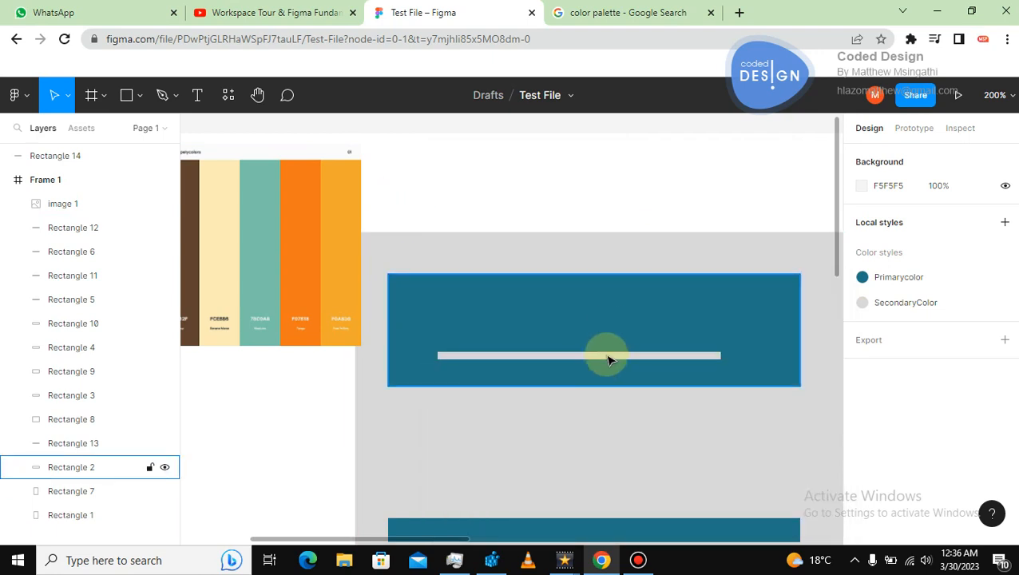
# Edit the SecondaryColor style to F0A830 by sampling the palette image's yellow-orange swatch with the eyedropper.
pyautogui.click(606, 360)
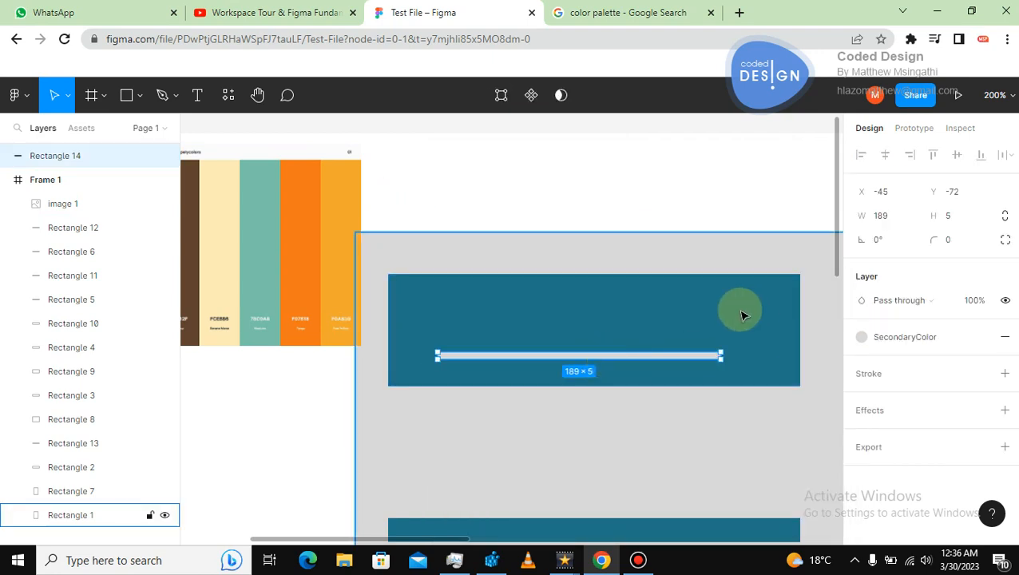
pyautogui.click(689, 198)
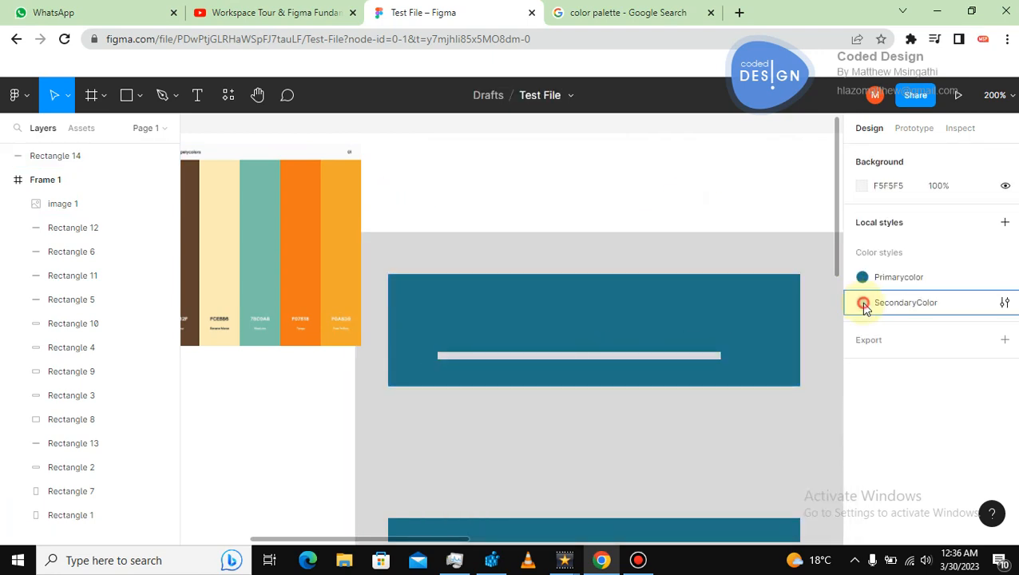
pyautogui.click(1003, 304)
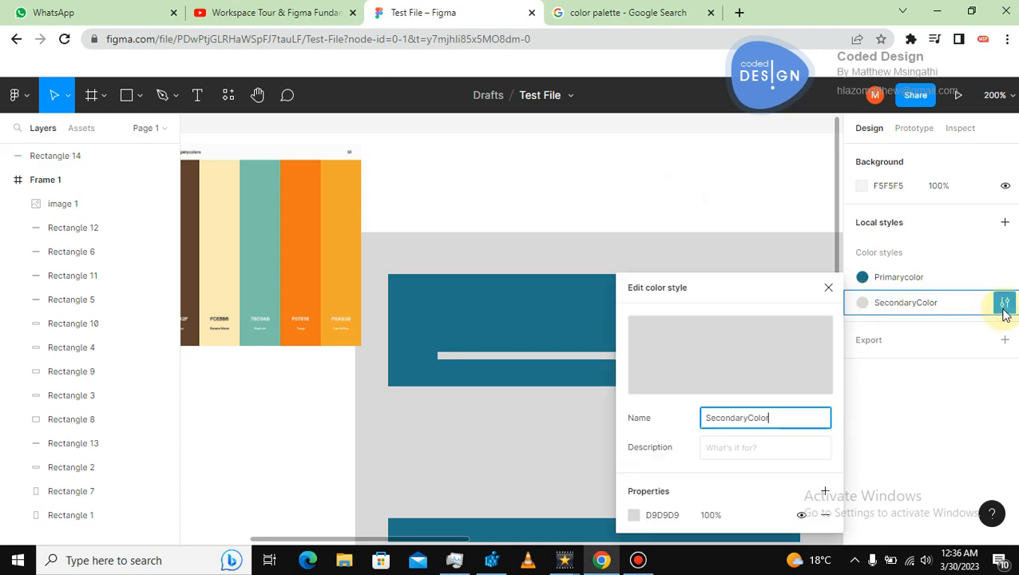
pyautogui.click(634, 515)
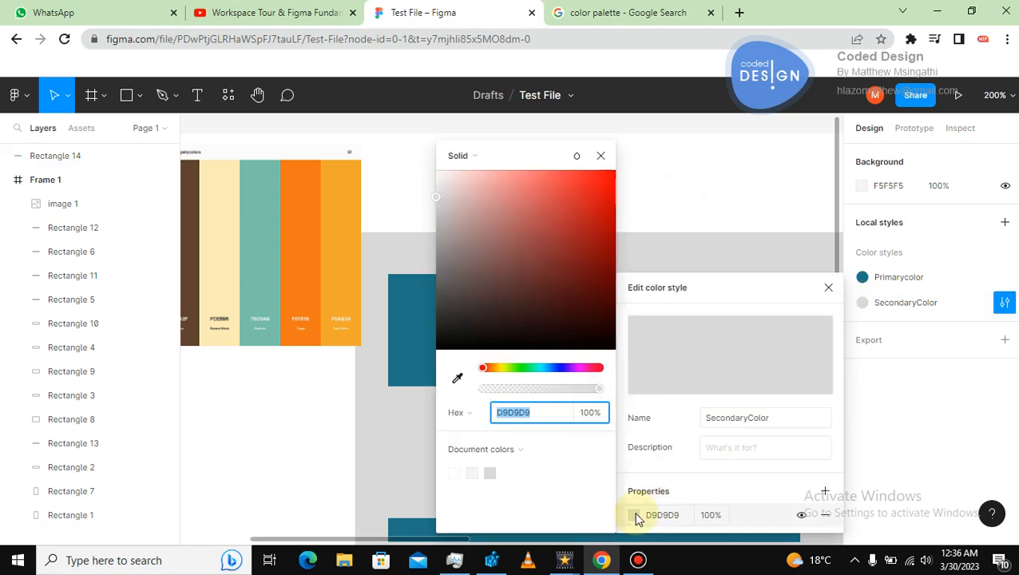
pyautogui.click(457, 378)
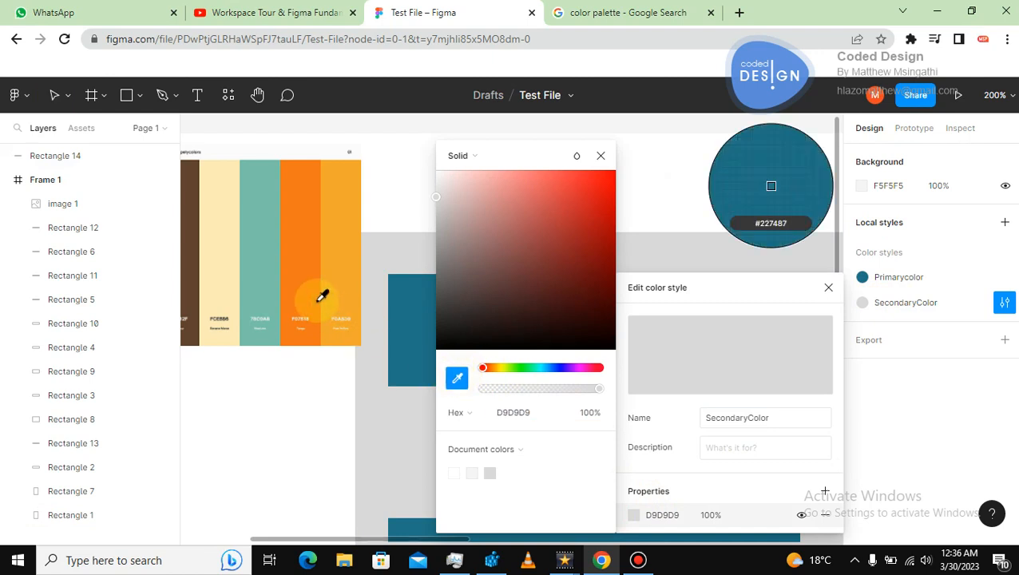
pyautogui.click(342, 299)
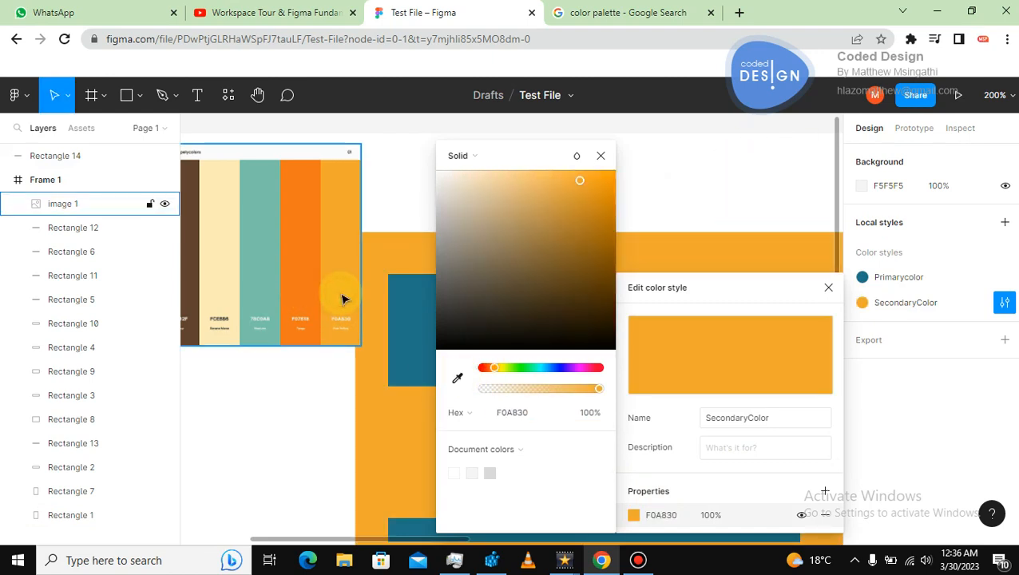
pyautogui.click(409, 181)
pyautogui.click(614, 197)
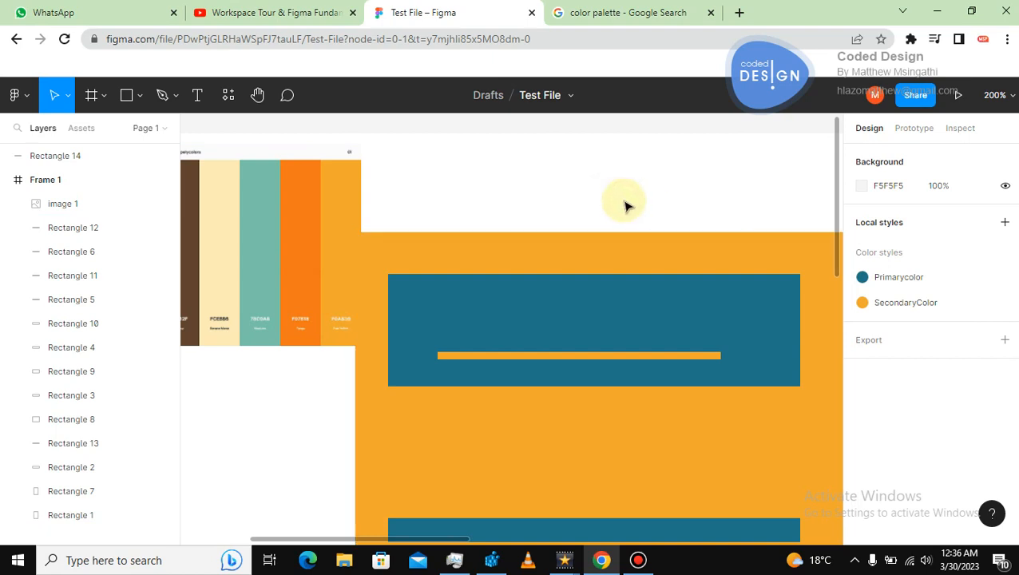
pyautogui.click(551, 249)
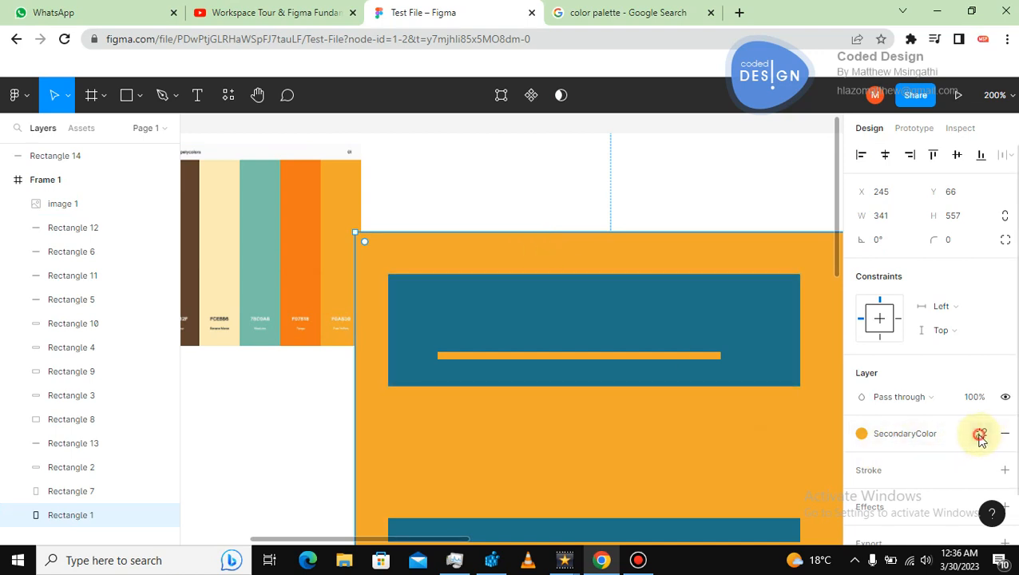
# Detach the SecondaryColor style from the large background rectangle of the first card and set its fill to a light grey.
pyautogui.click(981, 433)
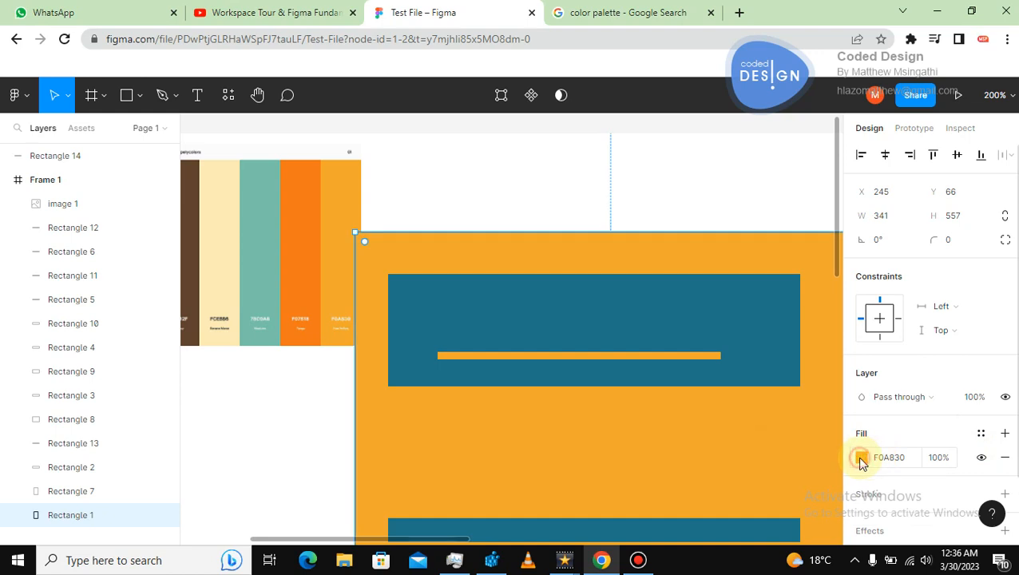
pyautogui.click(860, 457)
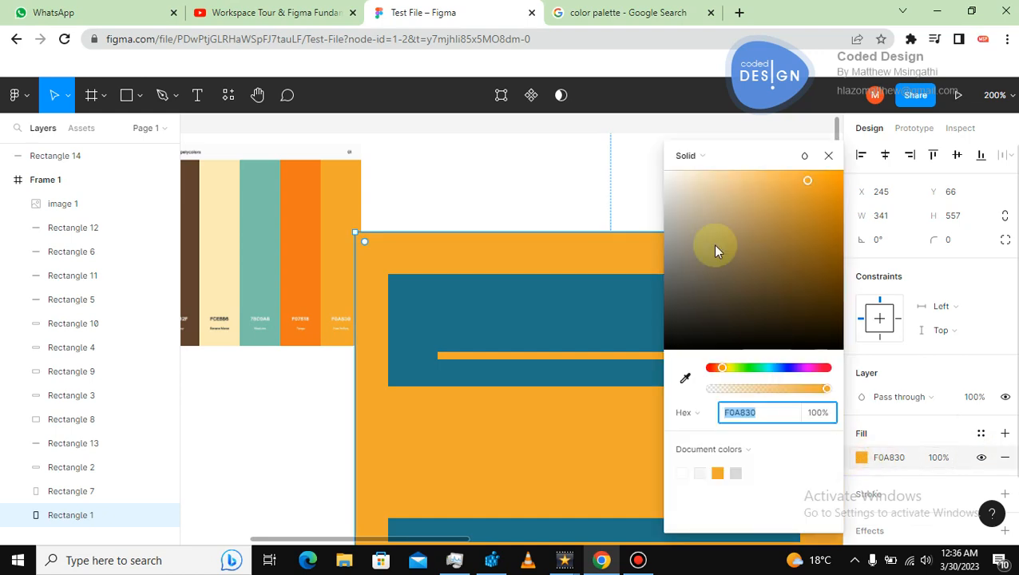
pyautogui.click(673, 178)
pyautogui.moveTo(673, 191); pyautogui.dragTo(671, 194)
pyautogui.click(601, 200)
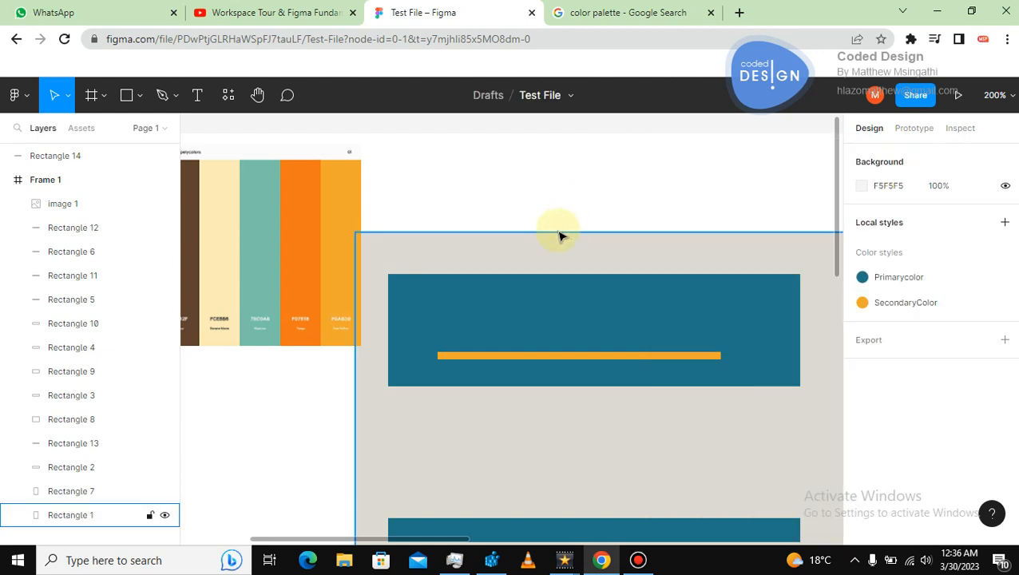
# Zoom and pan across the frame, selecting the thin bar in the first card to inspect its fill.
pyautogui.hotkey('ctrl', '-')
pyautogui.hotkey('ctrl', '-')
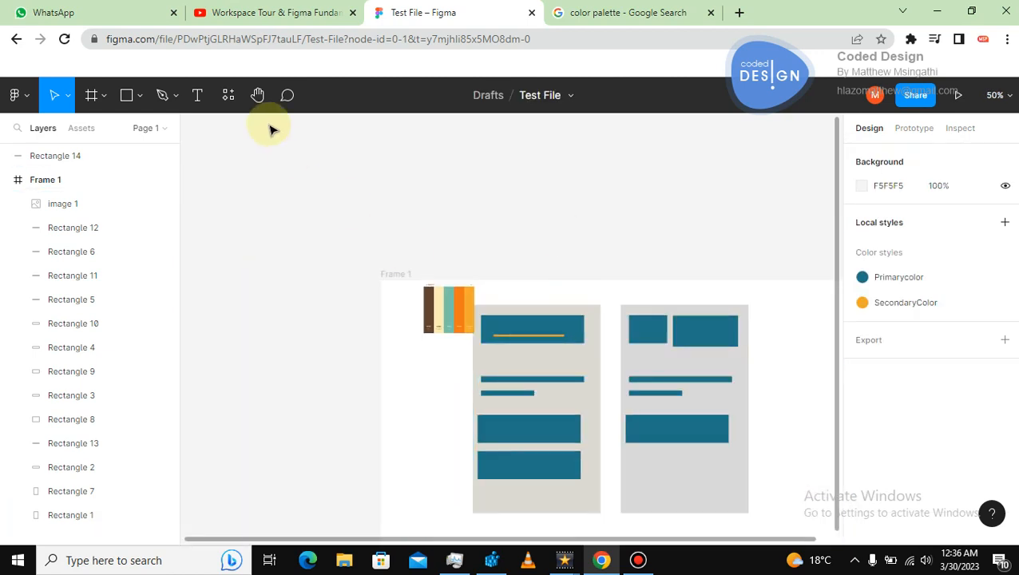
pyautogui.press('h')
pyautogui.moveTo(605, 382); pyautogui.dragTo(536, 330)
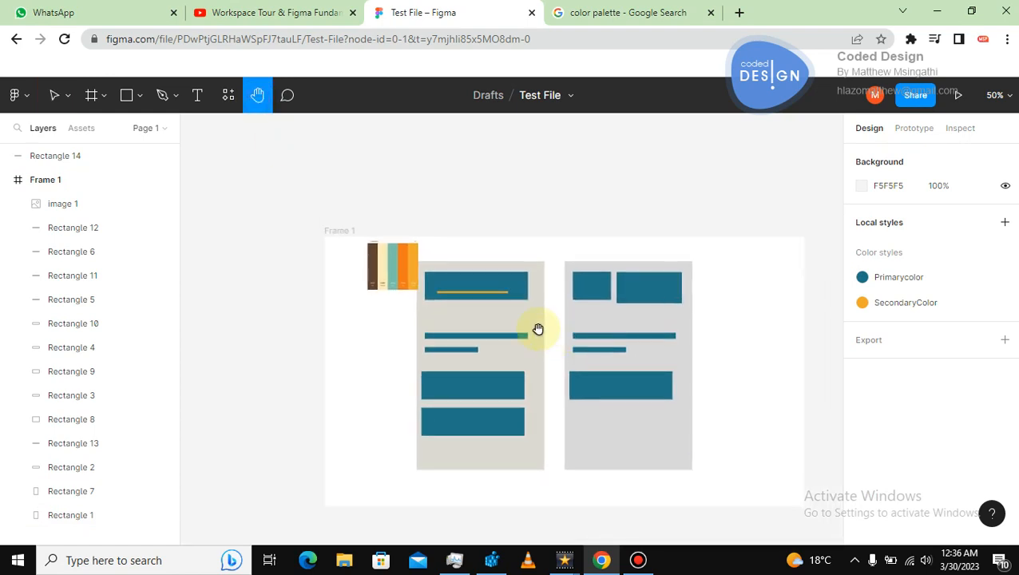
pyautogui.hotkey('ctrl', '+')
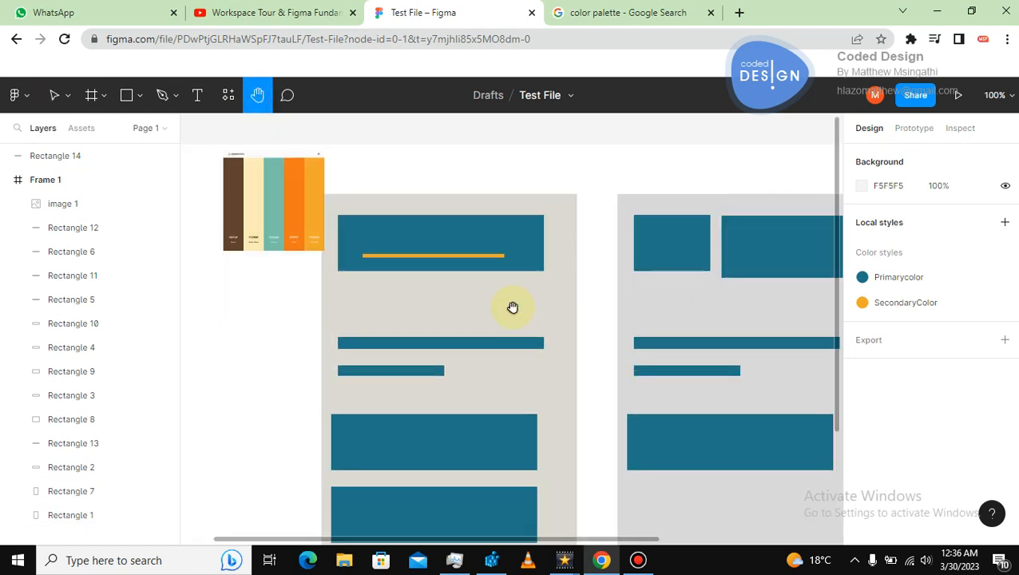
pyautogui.click(54, 95)
pyautogui.click(309, 192)
pyautogui.click(417, 255)
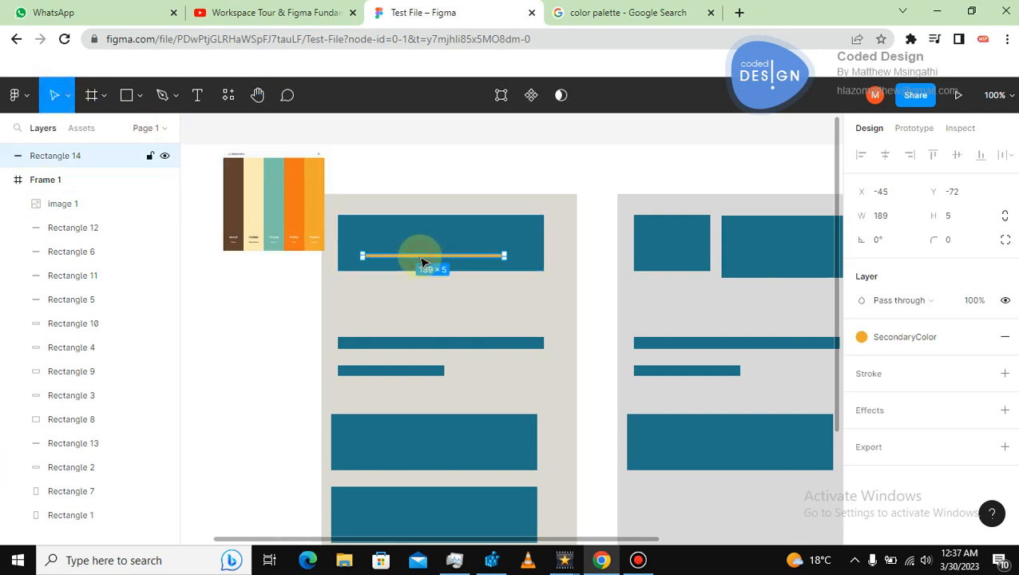
pyautogui.click(455, 170)
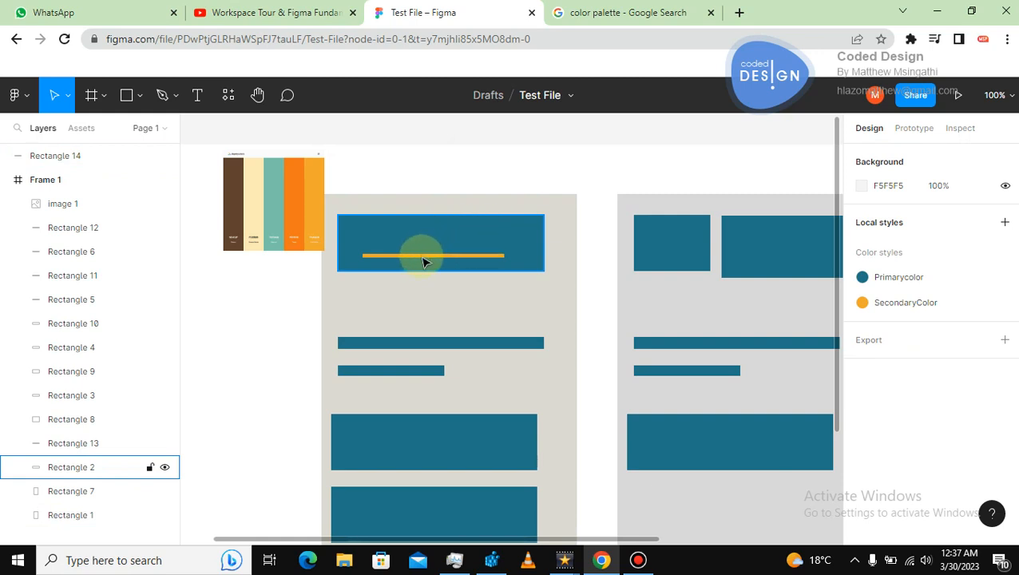
pyautogui.click(421, 257)
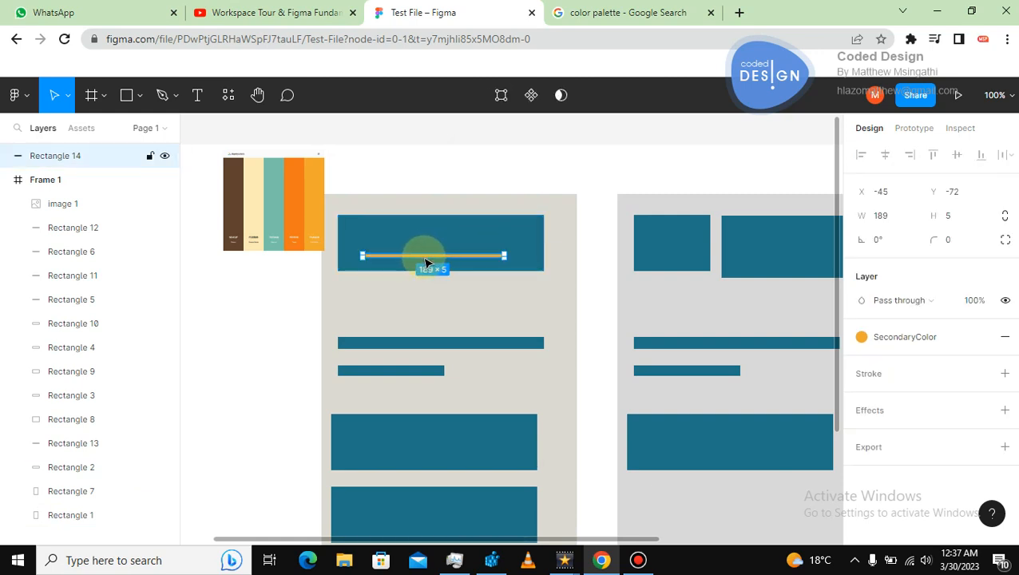
pyautogui.click(443, 137)
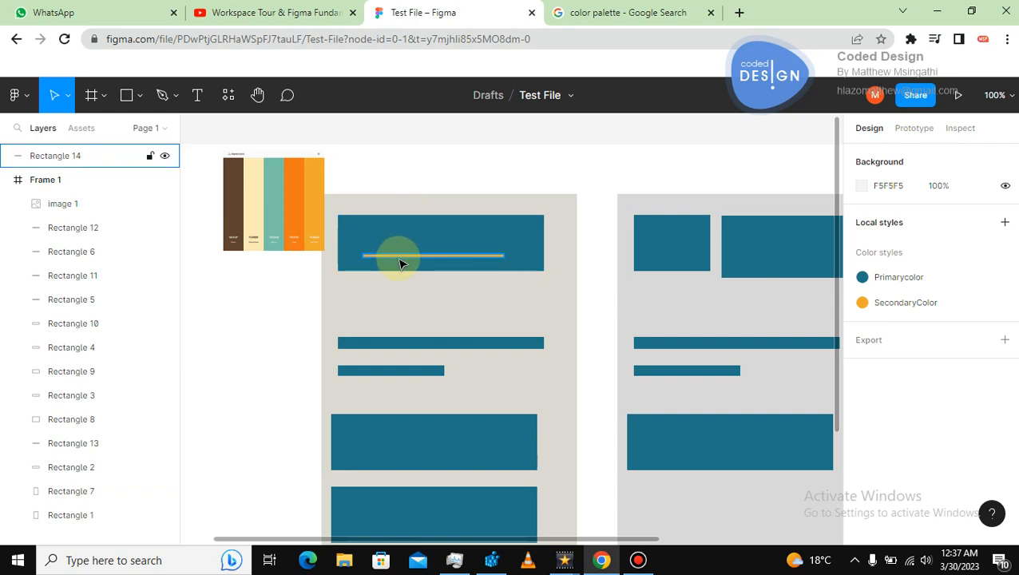
pyautogui.click(125, 95)
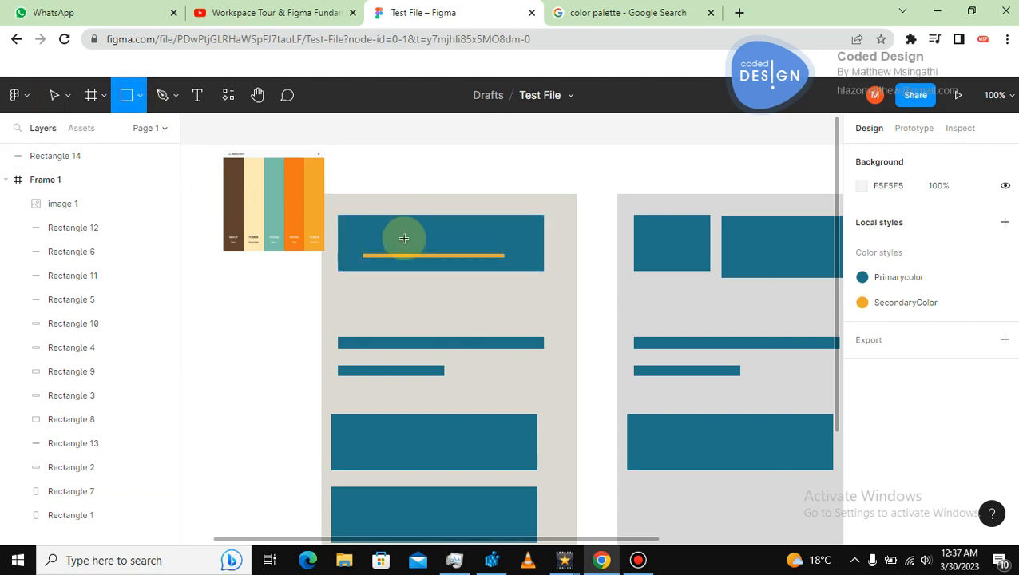
pyautogui.moveTo(439, 242); pyautogui.dragTo(456, 238)
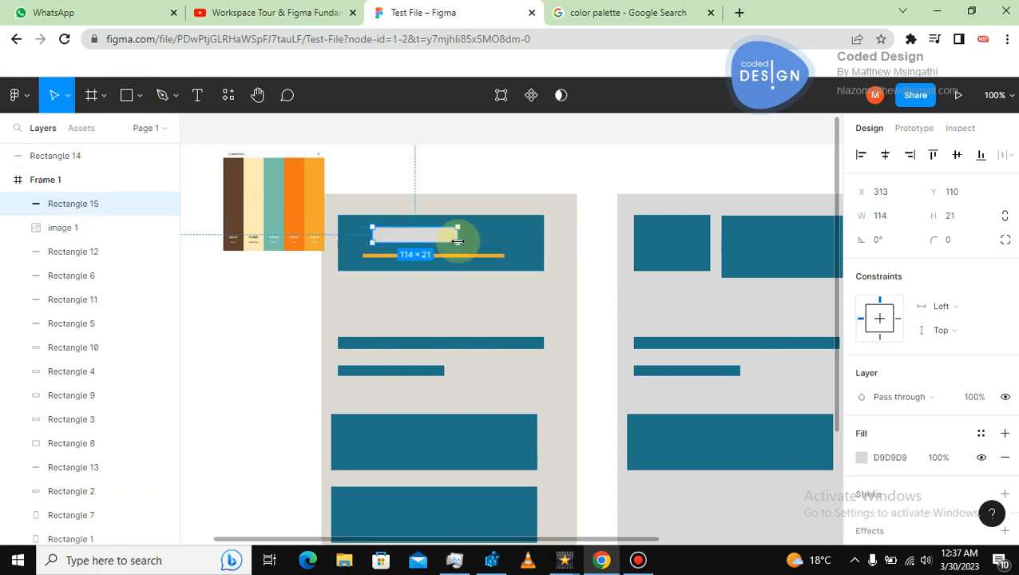
pyautogui.hotkey('ctrl', 'z')
pyautogui.click(467, 150)
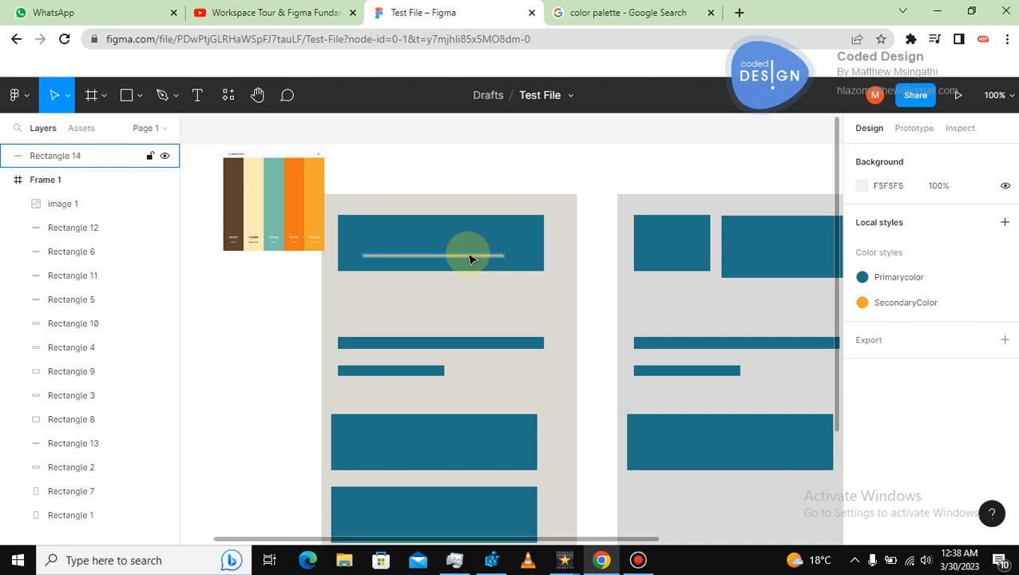
# Replace the Primarycolor fill of the wide top box in the second card with the SecondaryColor style.
pyautogui.click(459, 177)
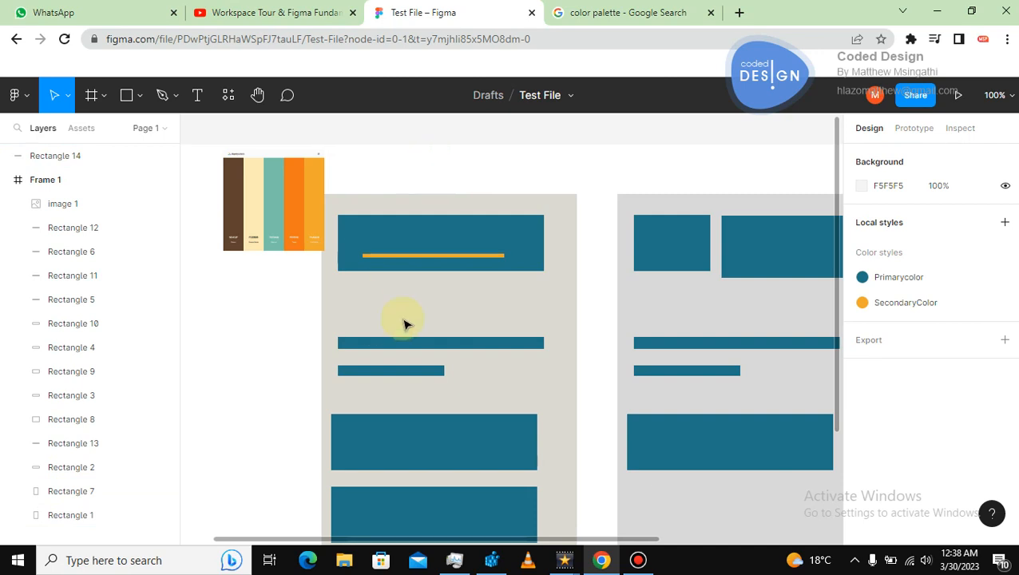
pyautogui.click(377, 270)
pyautogui.click(375, 231)
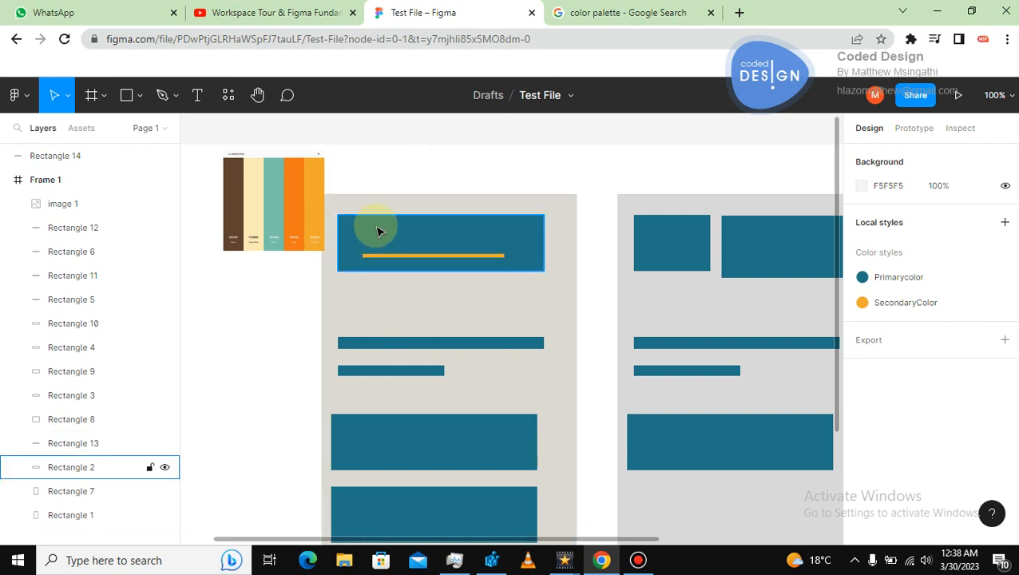
pyautogui.click(382, 256)
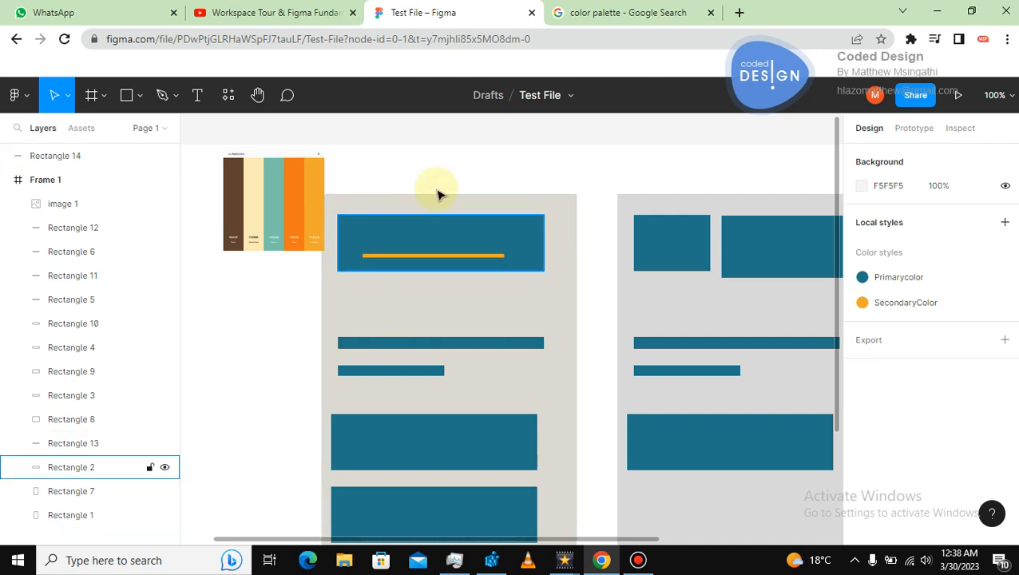
pyautogui.click(641, 226)
pyautogui.click(734, 249)
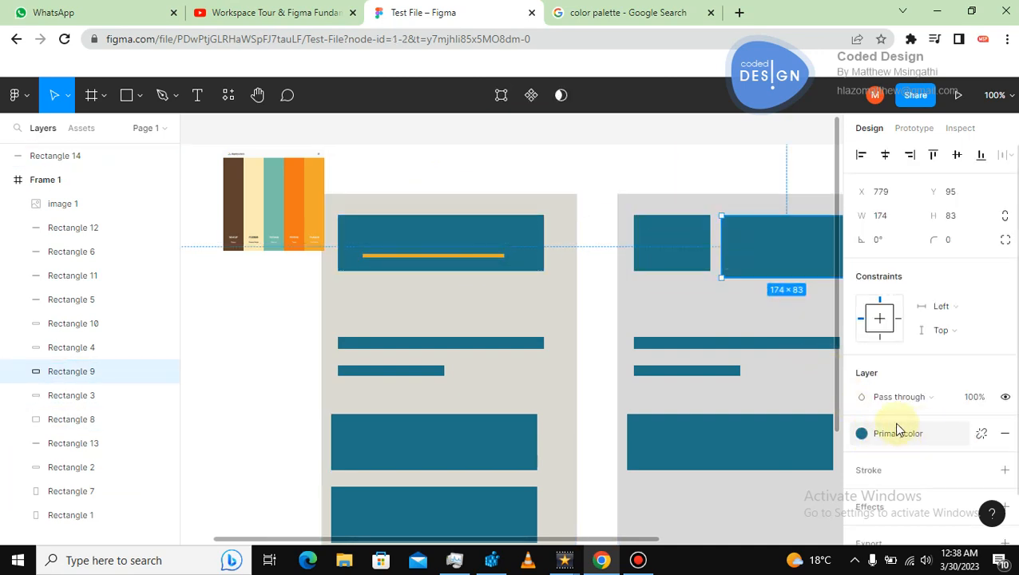
pyautogui.click(1004, 432)
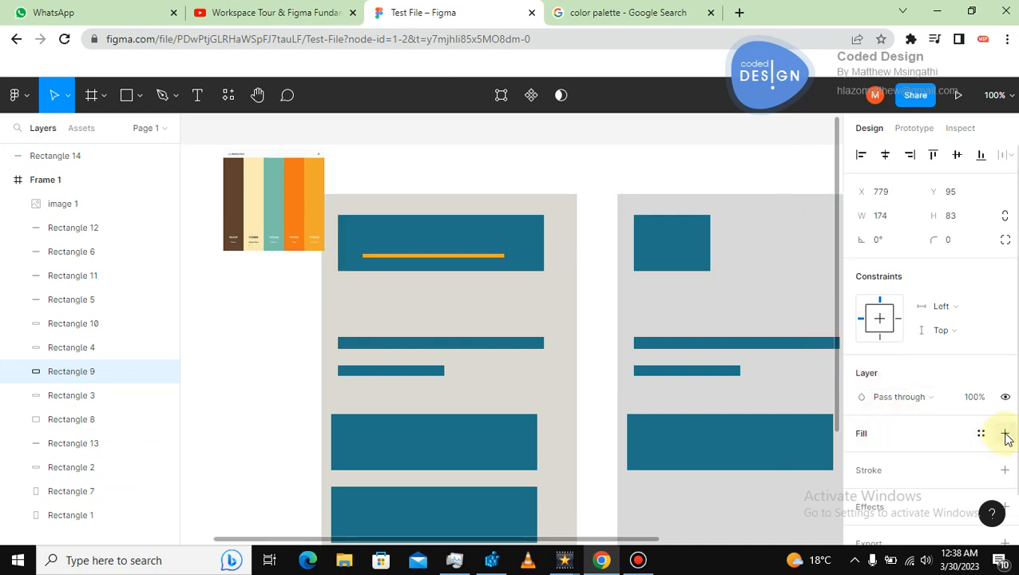
pyautogui.click(980, 432)
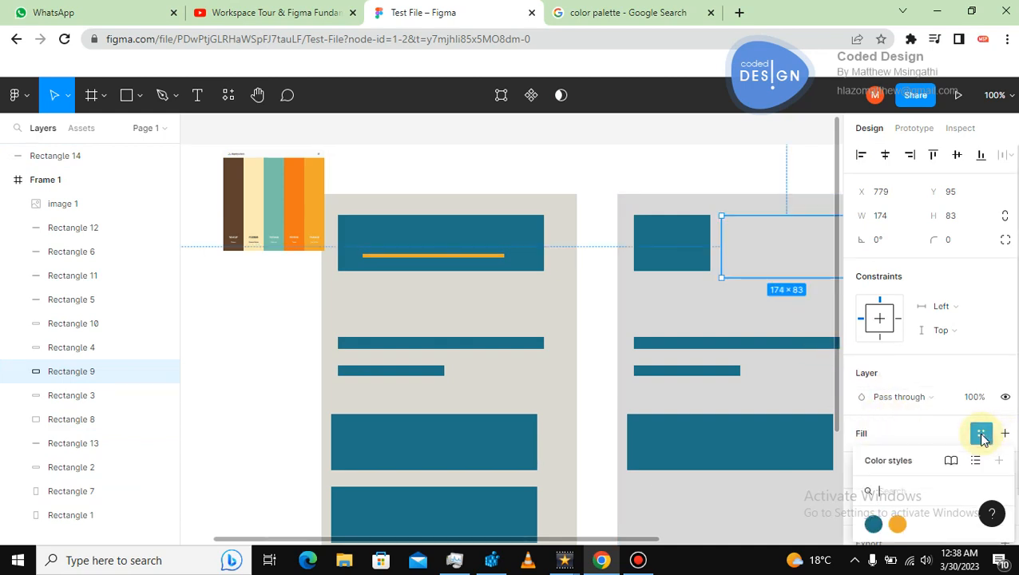
pyautogui.click(896, 523)
pyautogui.click(660, 162)
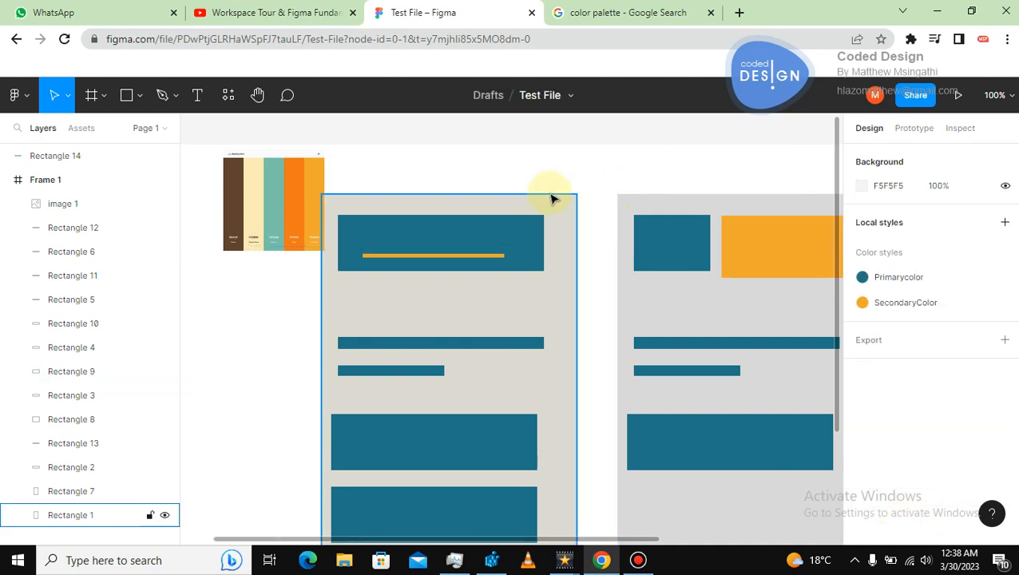
# Add a text layer reading Mnnn and move it onto the first wide bar in the lower half of the first card.
pyautogui.hotkey('ctrl', '-')
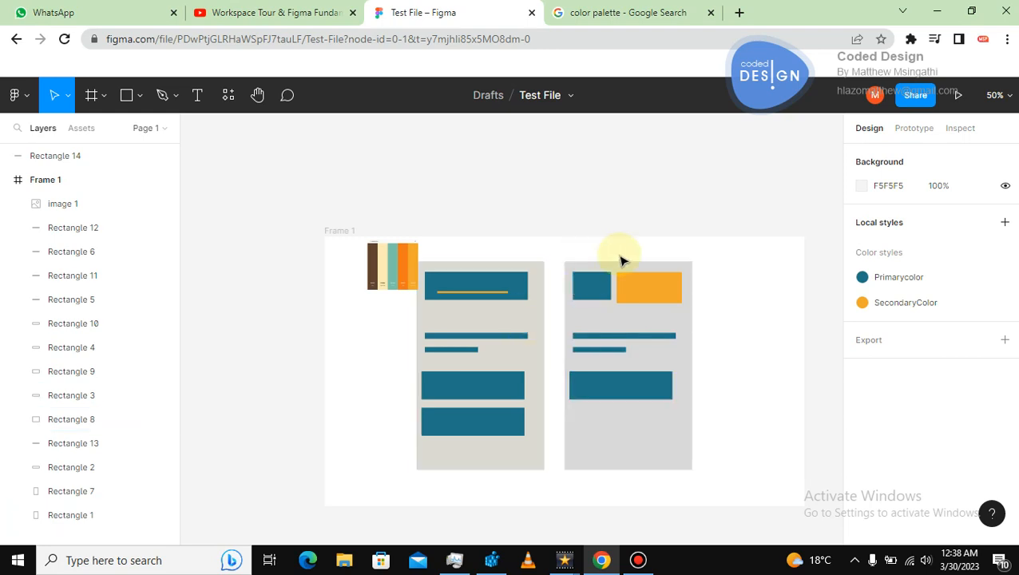
pyautogui.click(586, 290)
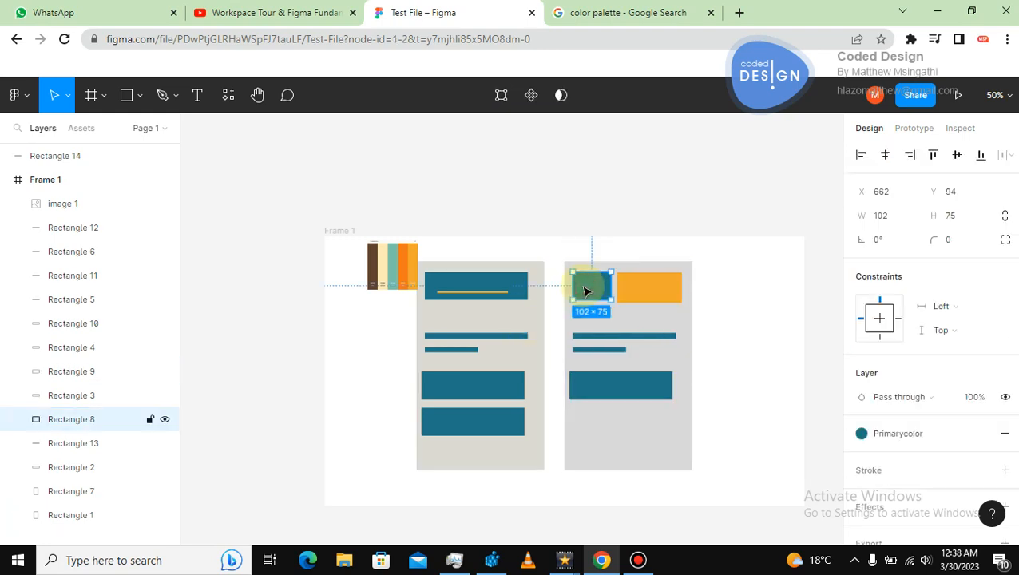
pyautogui.click(632, 288)
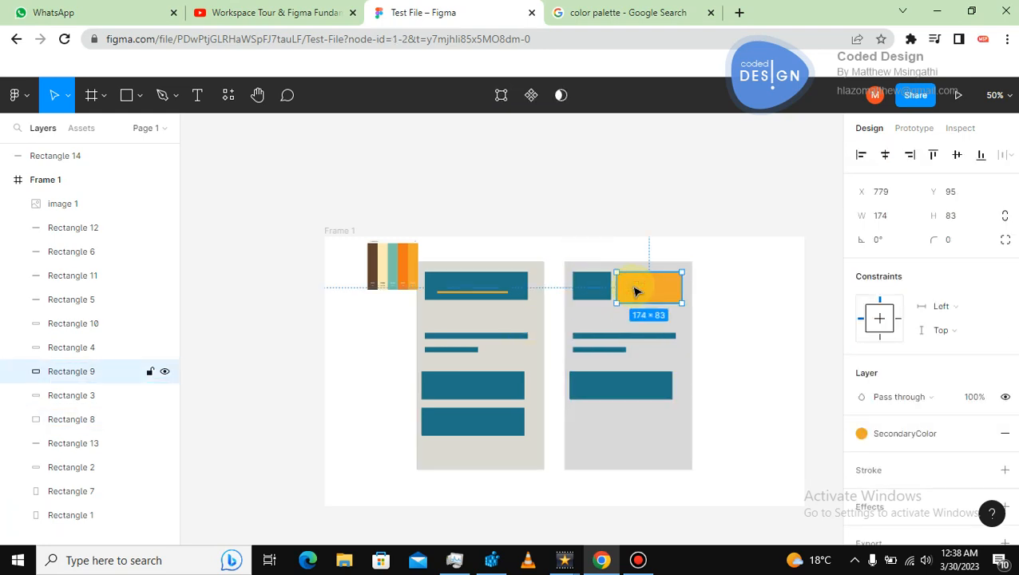
pyautogui.click(611, 232)
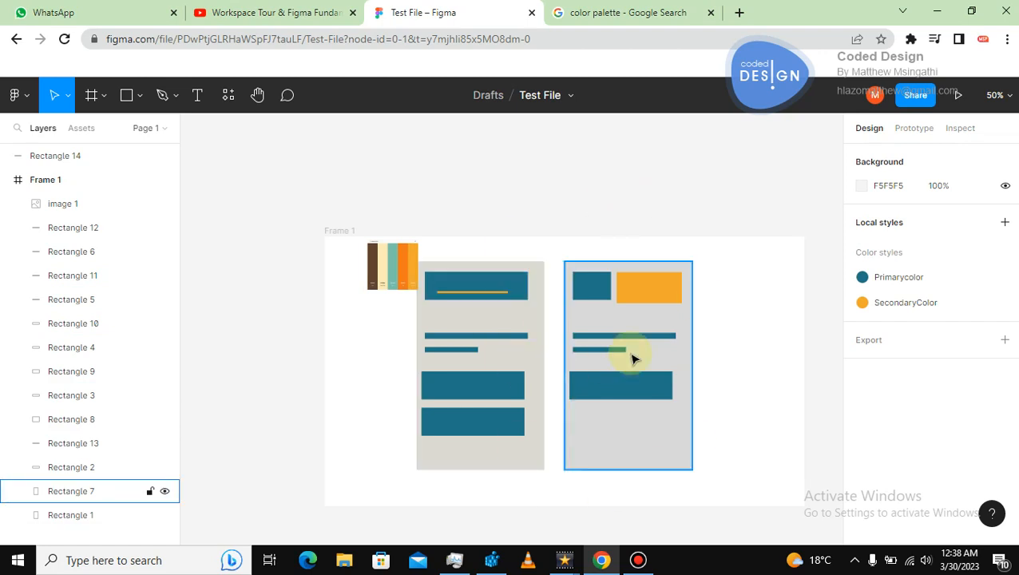
pyautogui.click(586, 315)
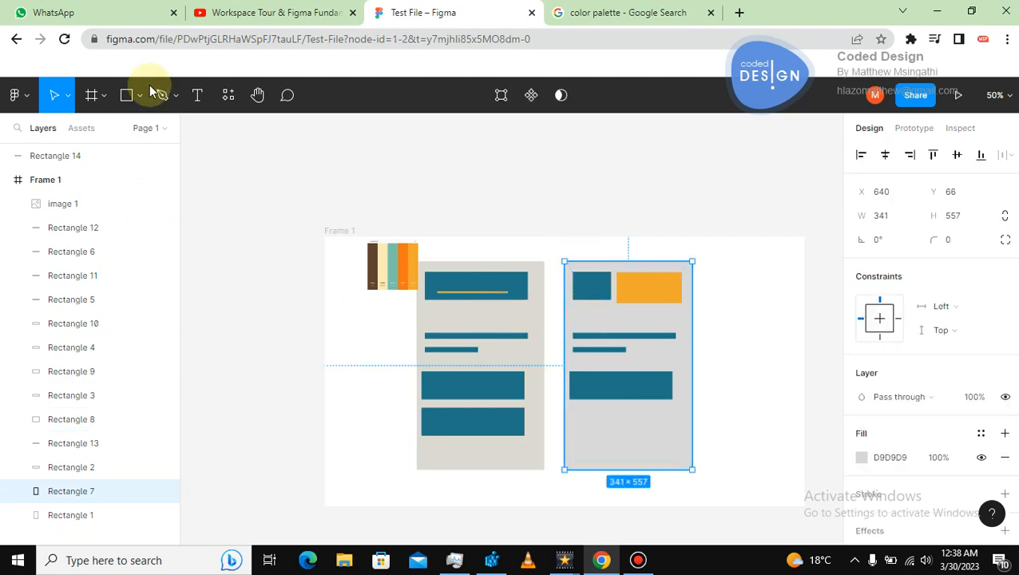
pyautogui.click(192, 96)
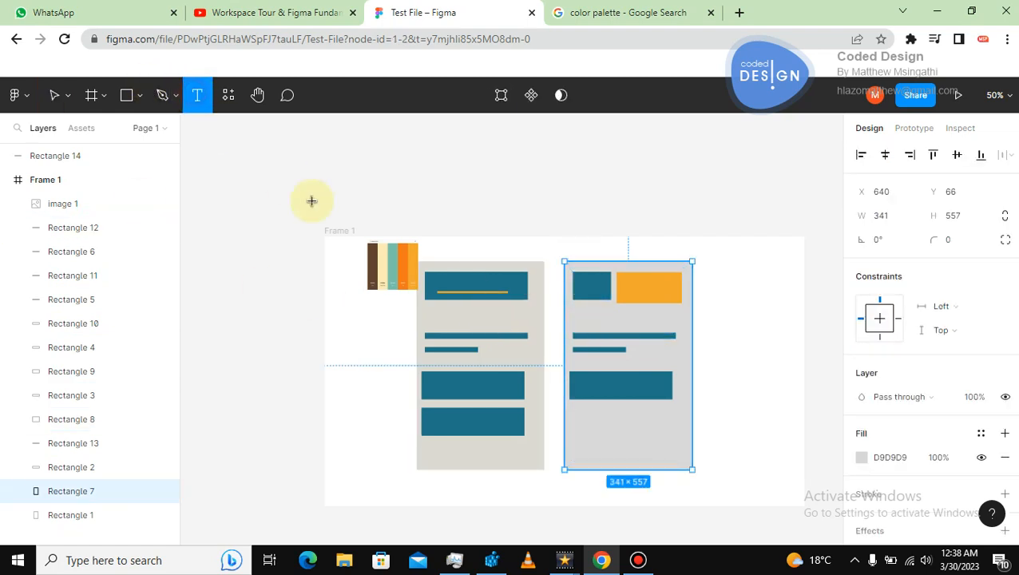
pyautogui.click(460, 389)
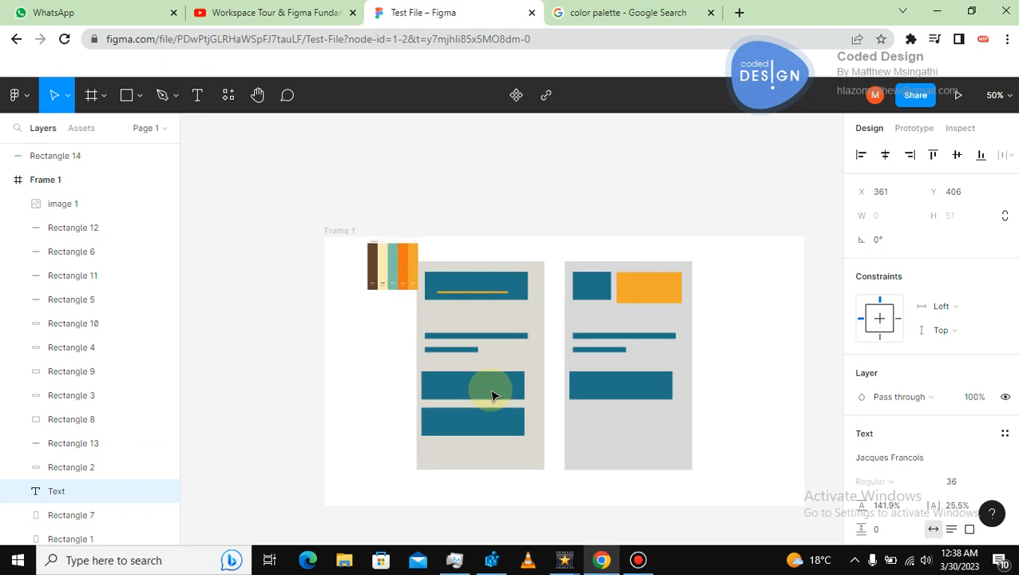
pyautogui.write('Mnnn')
pyautogui.press('Escape')
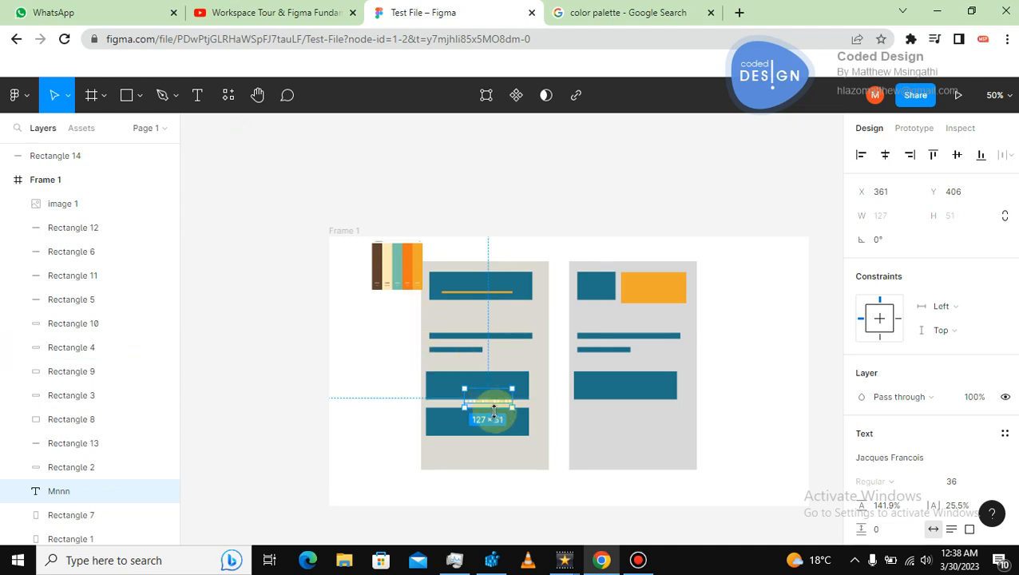
pyautogui.moveTo(494, 409); pyautogui.dragTo(476, 387)
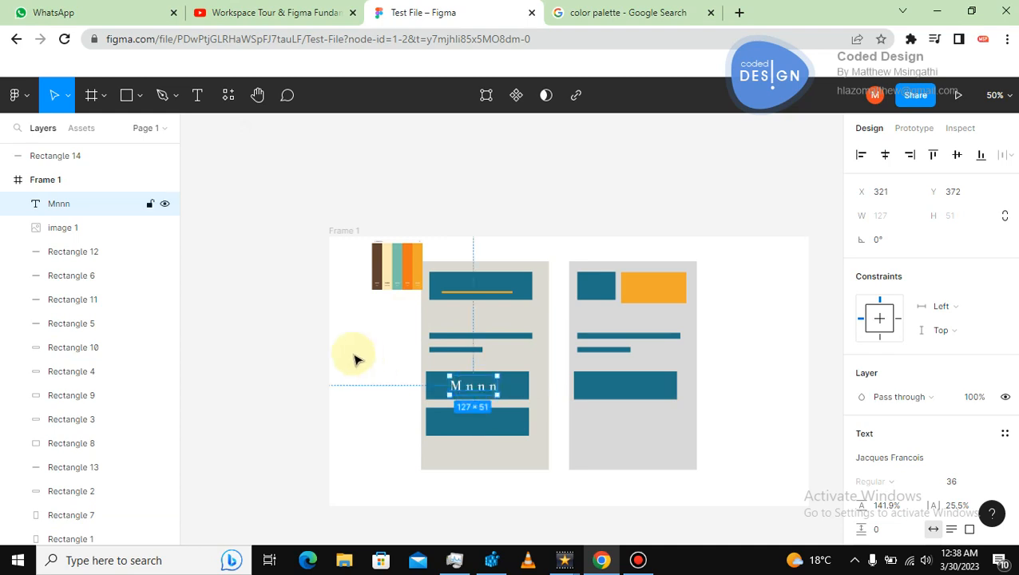
pyautogui.click(357, 359)
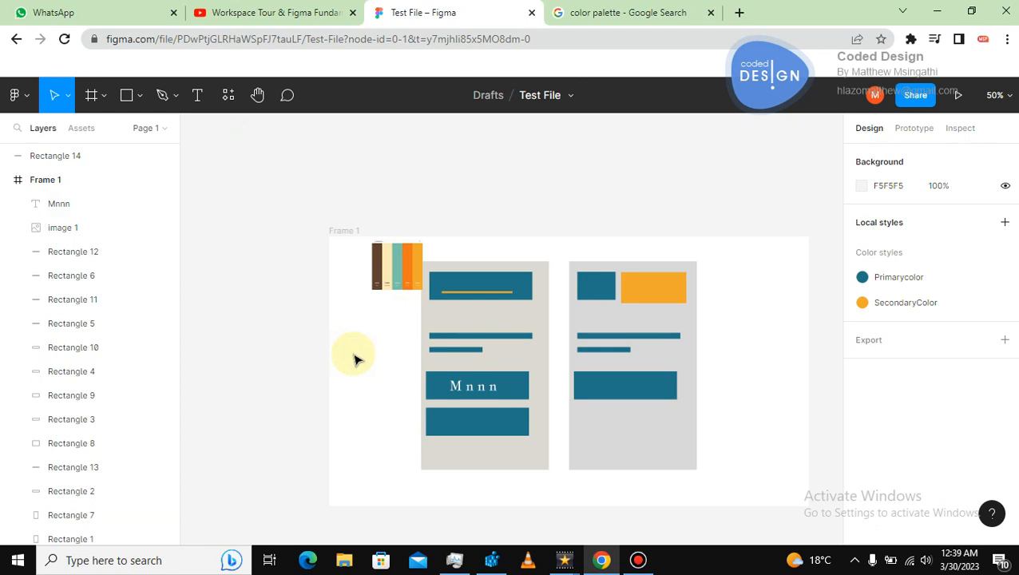
# Move the palette image to the top-left corner of the frame.
pyautogui.moveTo(400, 281); pyautogui.dragTo(360, 272)
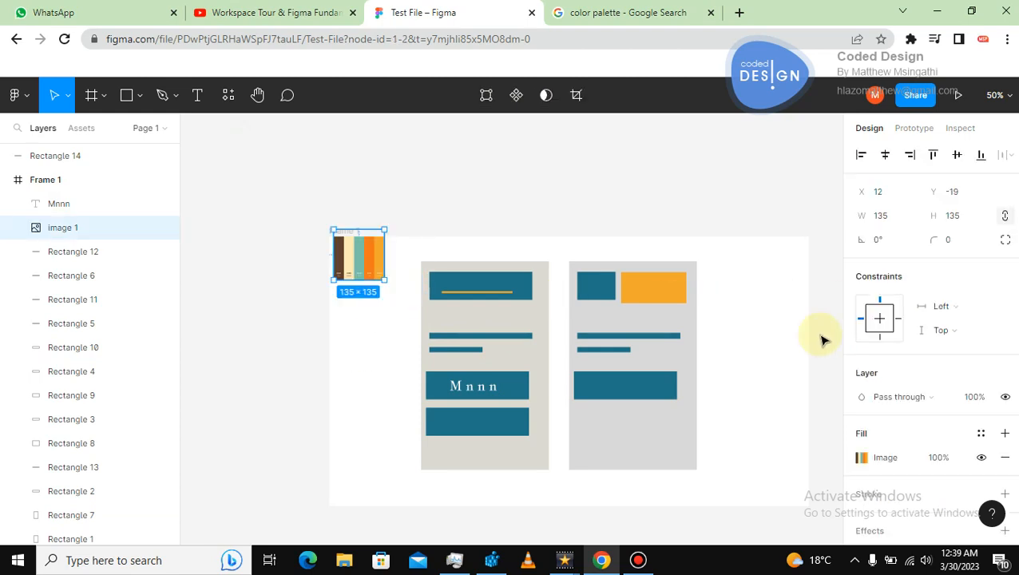
pyautogui.click(756, 292)
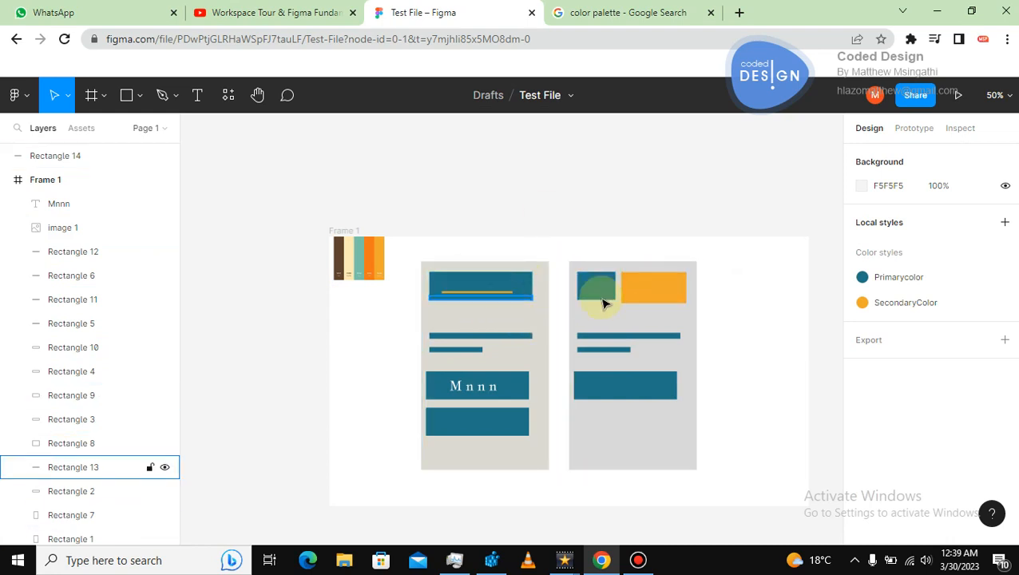
# Edit the Primarycolor style to F0771A by sampling the palette image's orange swatch with the eyedropper.
pyautogui.click(1005, 276)
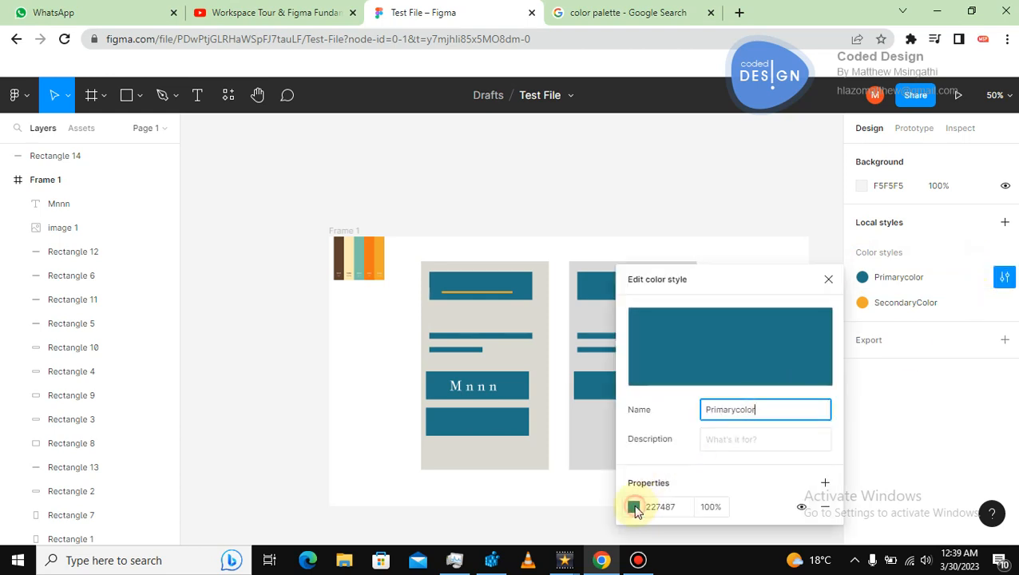
pyautogui.click(633, 507)
pyautogui.click(458, 376)
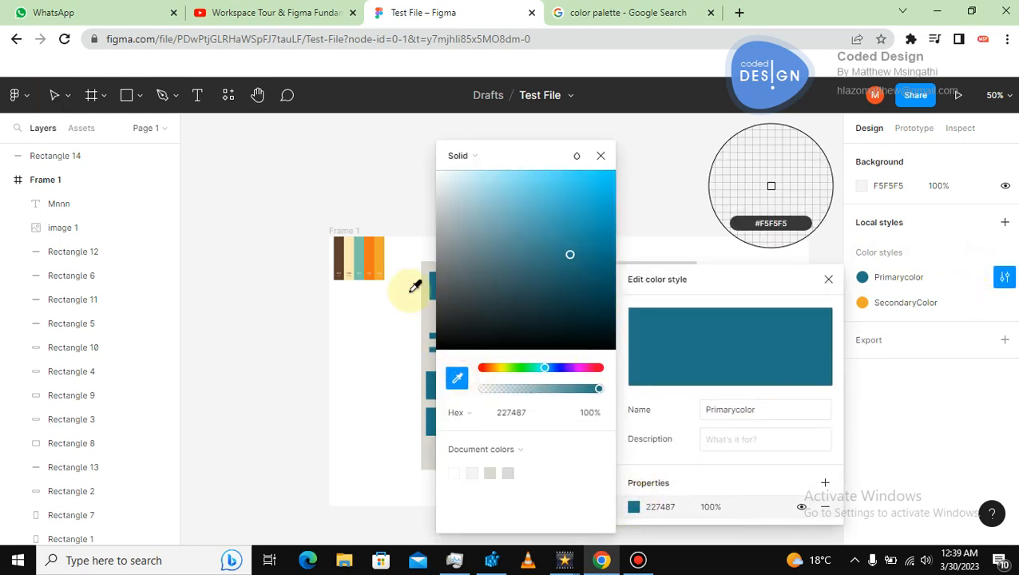
pyautogui.click(377, 257)
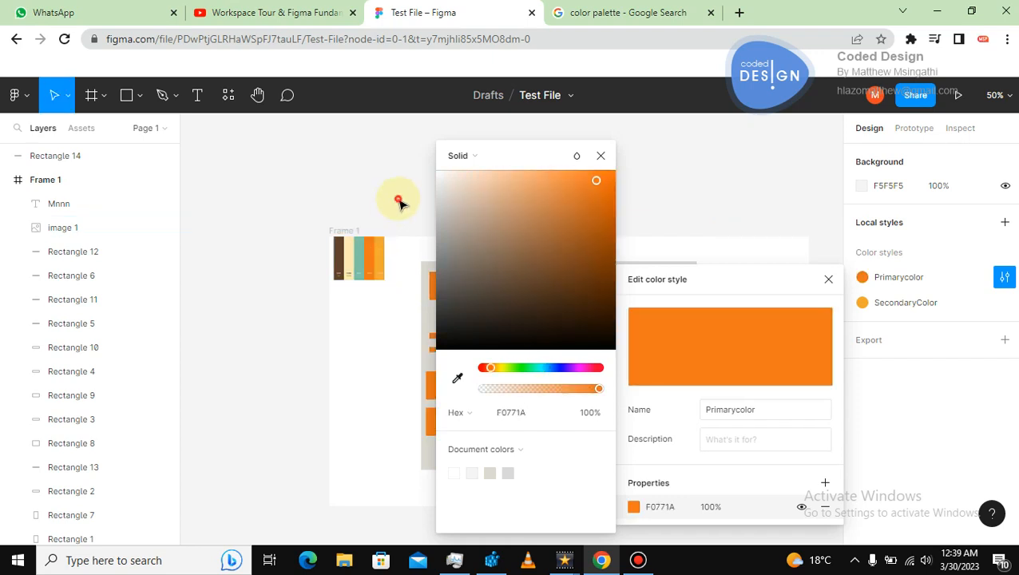
# Change the SecondaryColor style to the palette image's teal swatch by sampling it with the eyedropper.
pyautogui.click(400, 199)
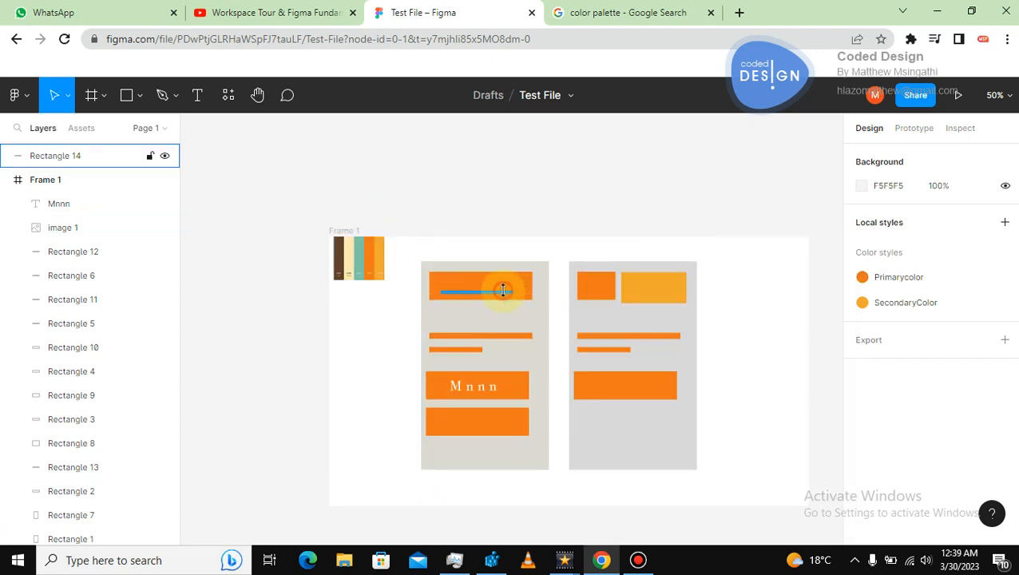
pyautogui.click(503, 294)
pyautogui.click(769, 262)
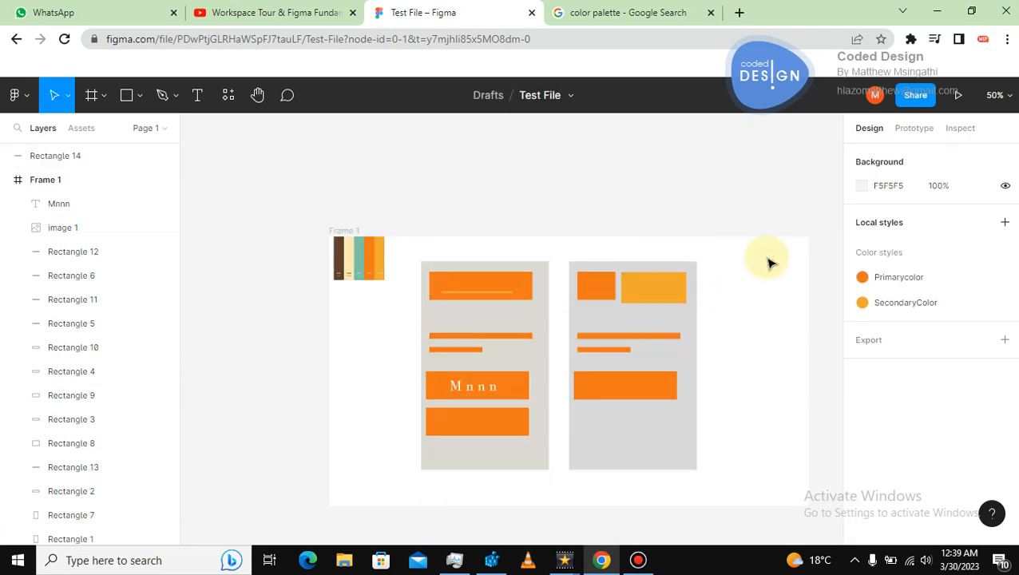
pyautogui.click(881, 309)
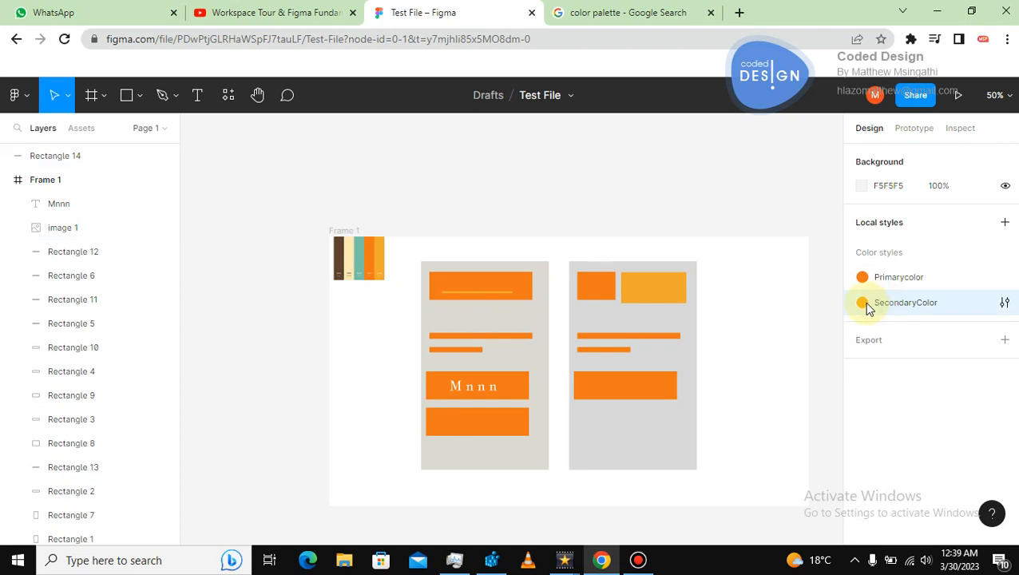
pyautogui.click(1003, 302)
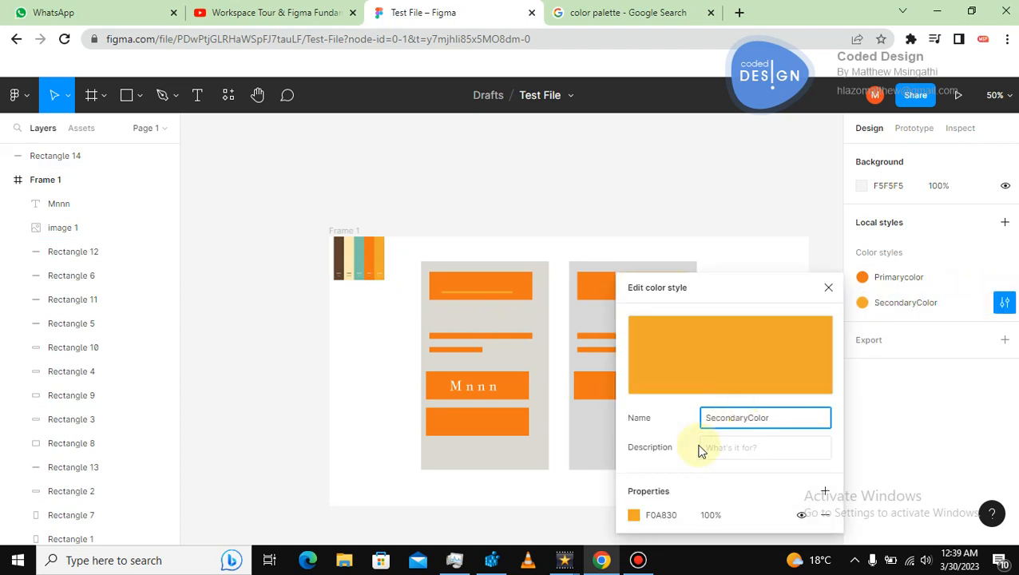
pyautogui.click(633, 514)
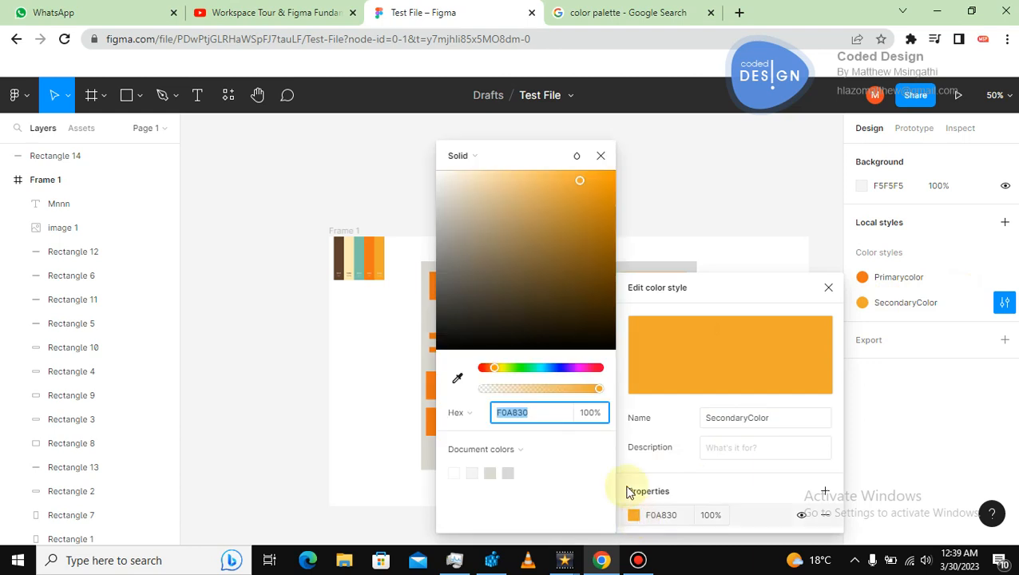
pyautogui.click(457, 378)
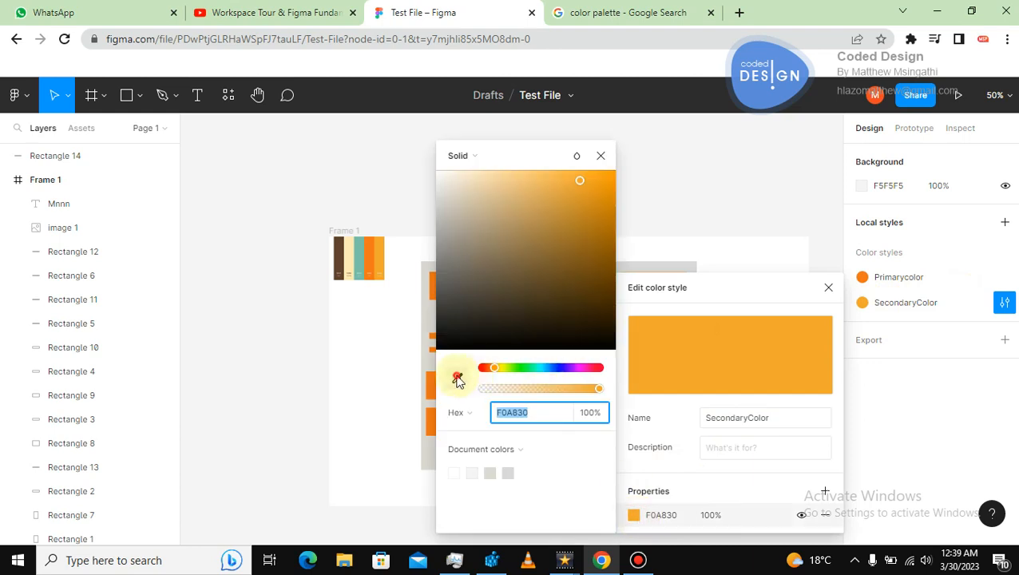
pyautogui.click(359, 251)
pyautogui.click(393, 189)
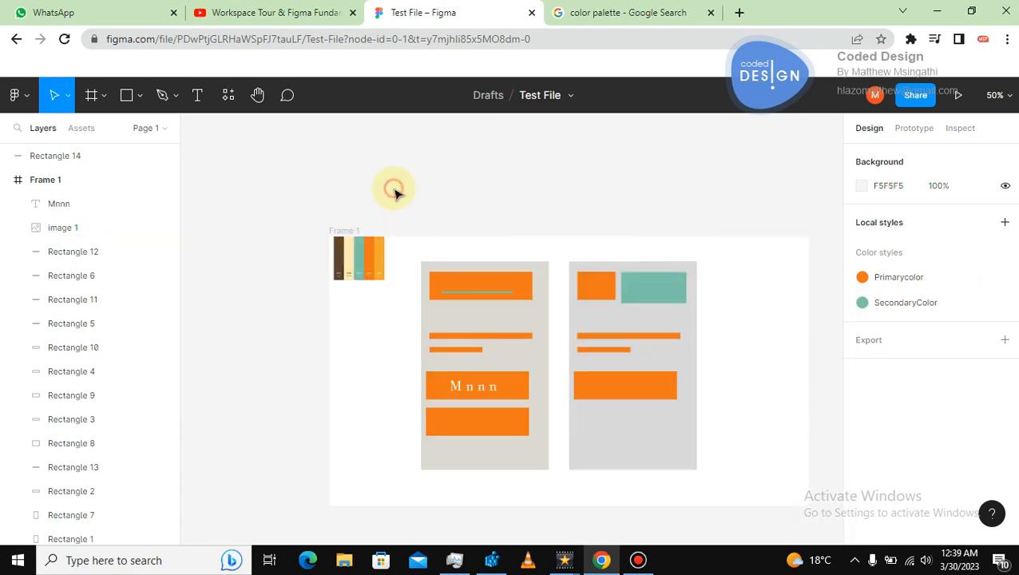
pyautogui.click(494, 423)
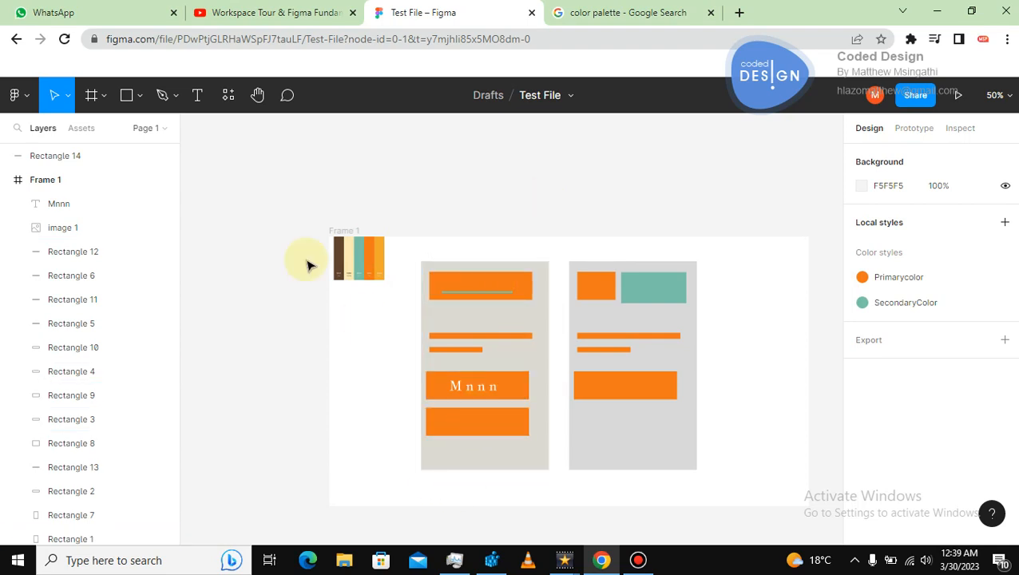
pyautogui.moveTo(288, 198); pyautogui.dragTo(725, 489)
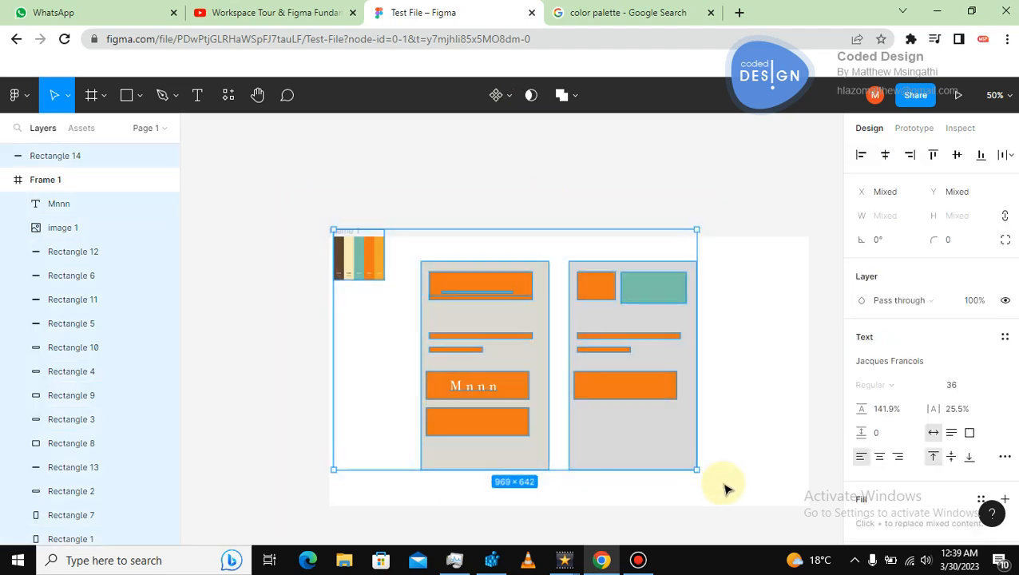
pyautogui.click(741, 356)
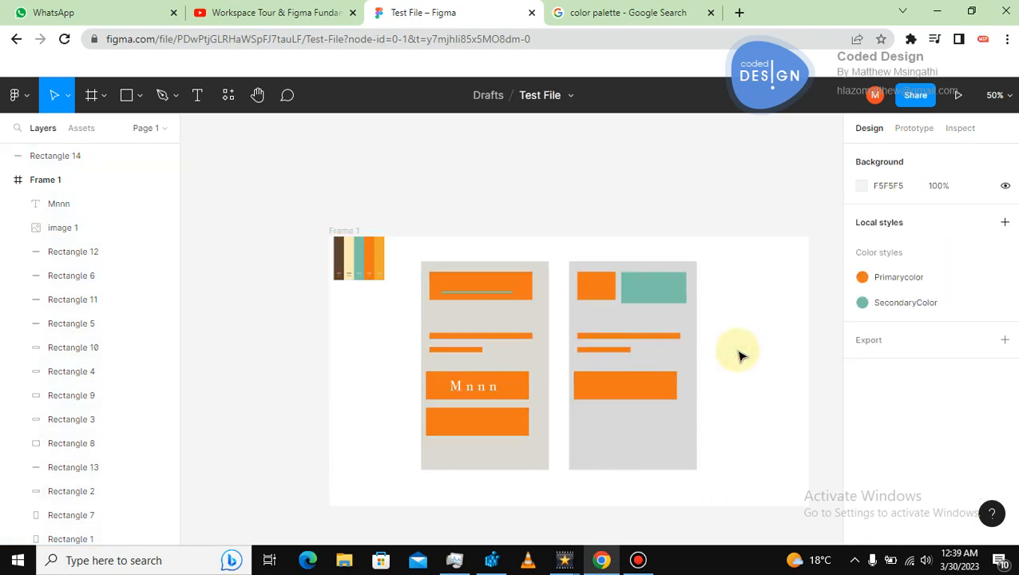
# Widen the teal top box in the second card rightward past the card's edge, to about 356 px wide.
pyautogui.click(661, 286)
pyautogui.moveTo(688, 287); pyautogui.dragTo(754, 287)
pyautogui.click(732, 230)
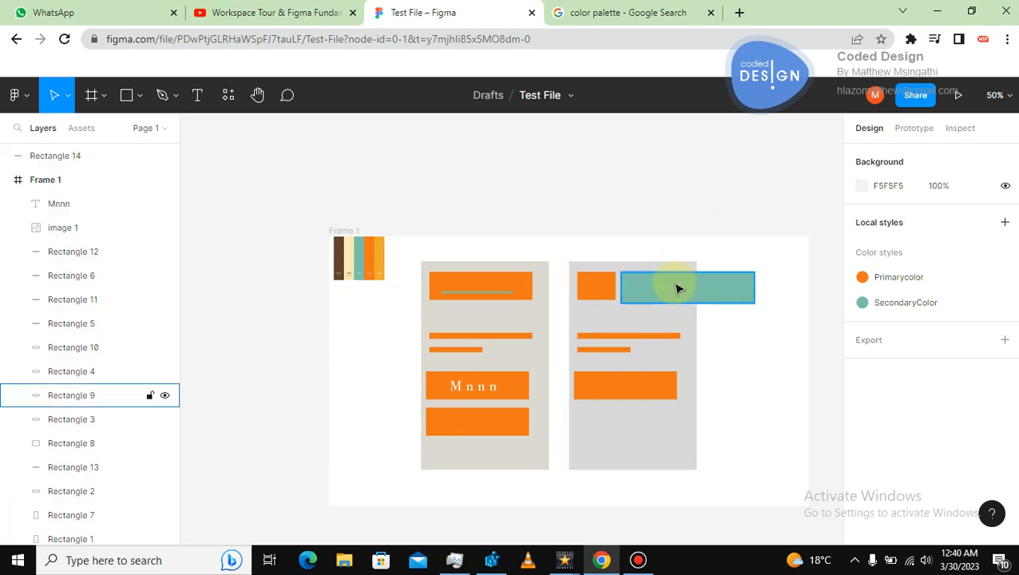
# Bring the teal top box of the second card to the front.
pyautogui.scroll(2, 767, 376)
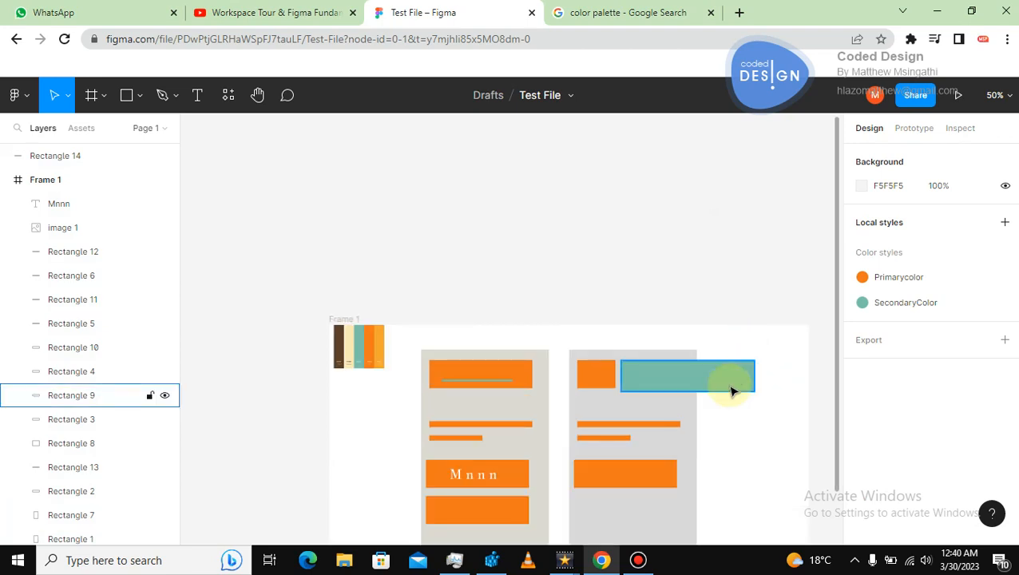
pyautogui.hotkey('shift', '1')
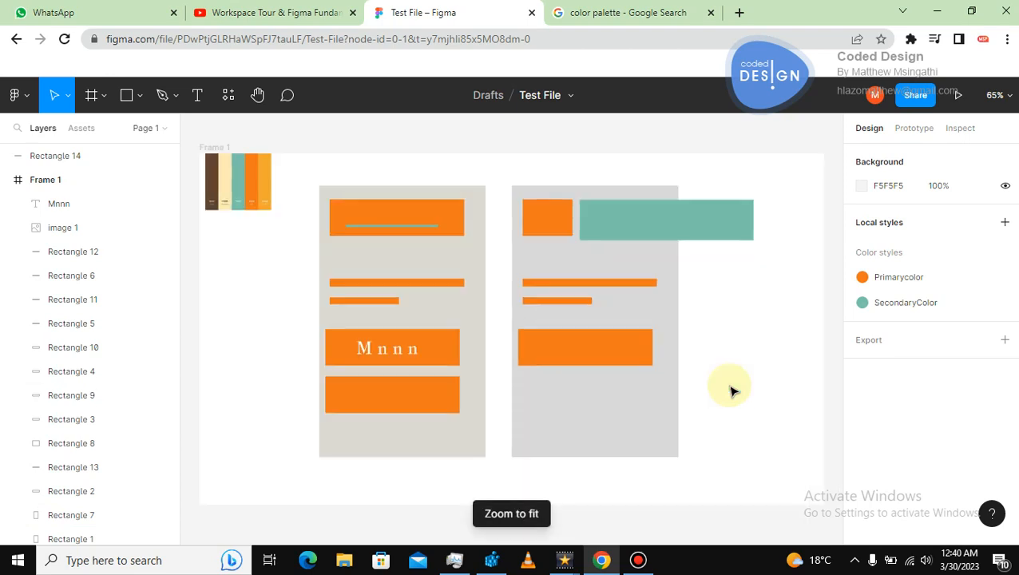
pyautogui.click(655, 228)
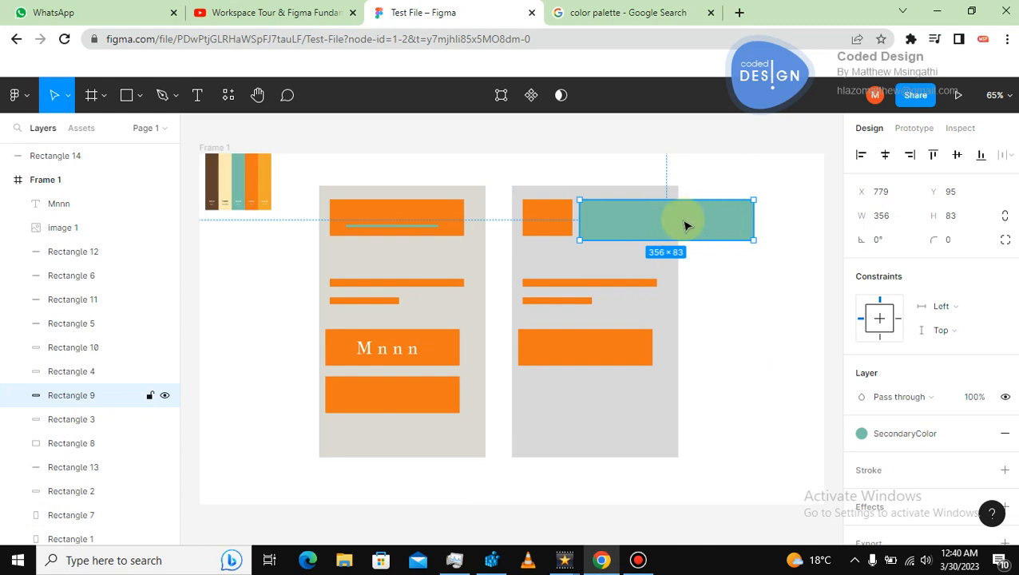
pyautogui.click(664, 284)
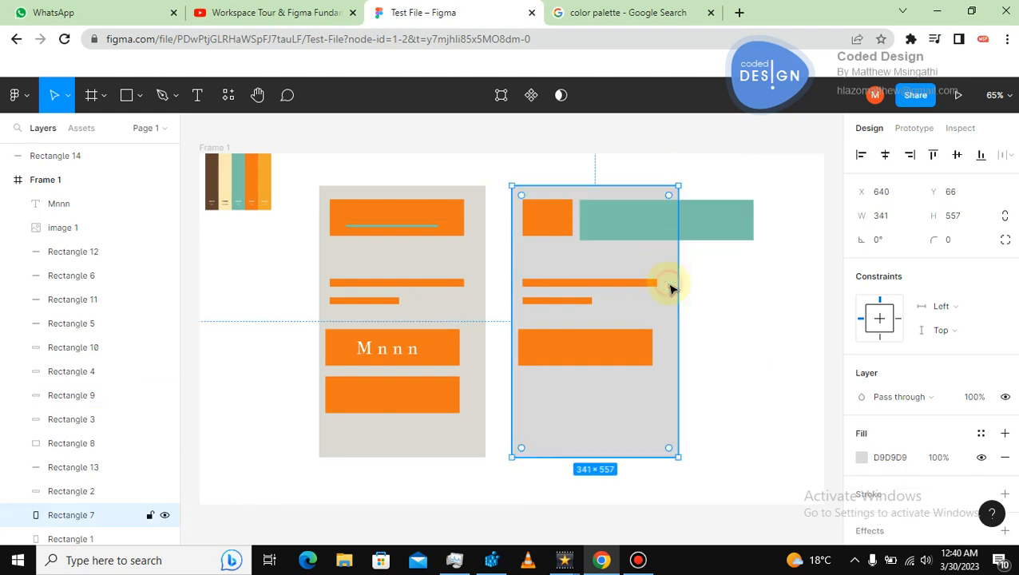
pyautogui.click(713, 223)
pyautogui.rightClick(712, 223)
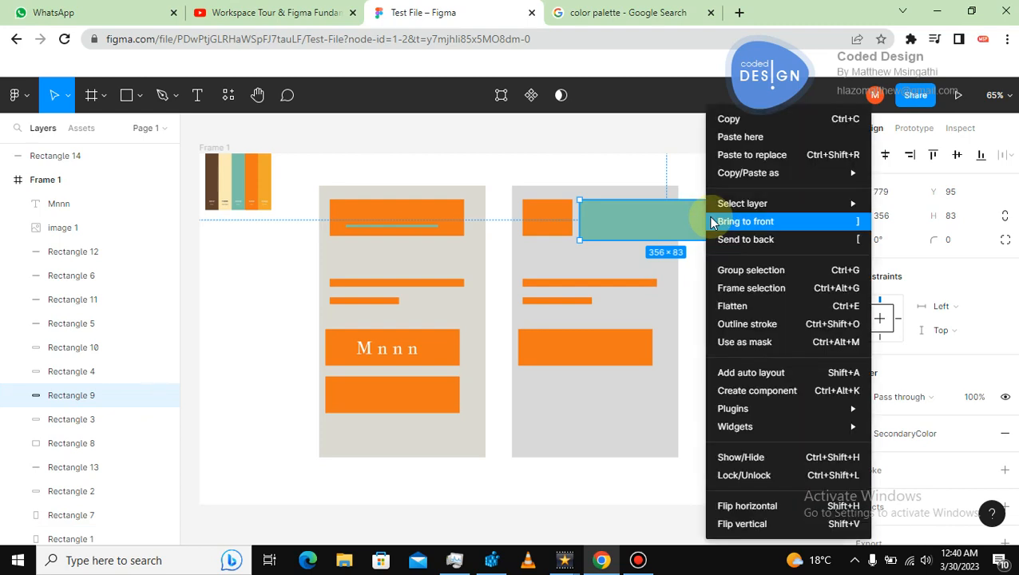
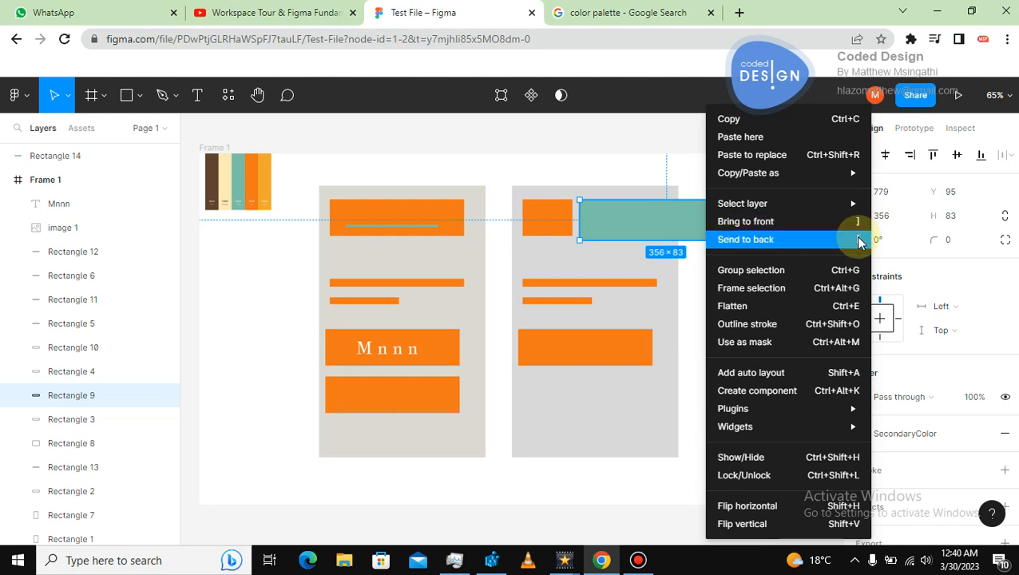
pyautogui.click(741, 241)
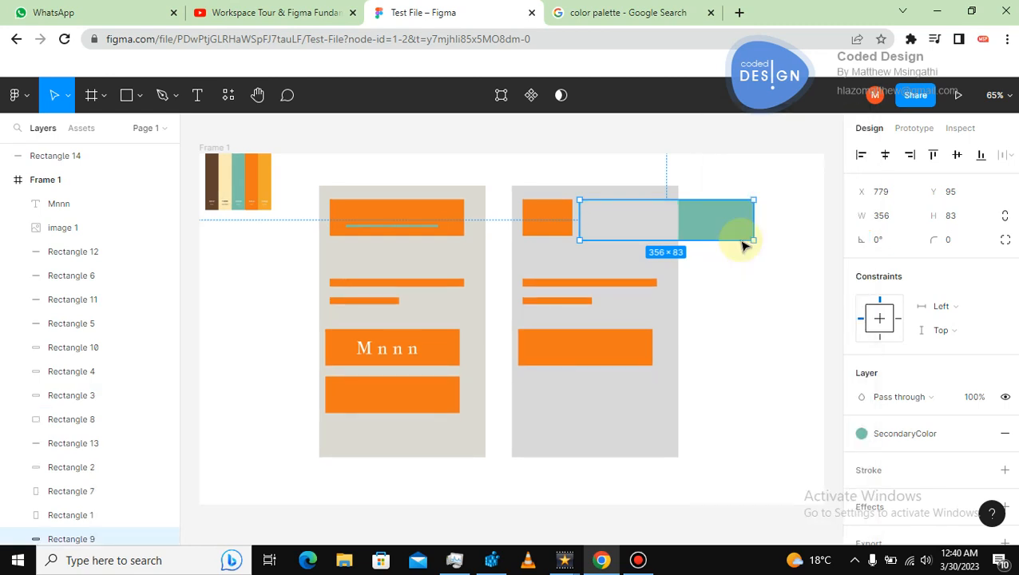
pyautogui.rightClick(719, 236)
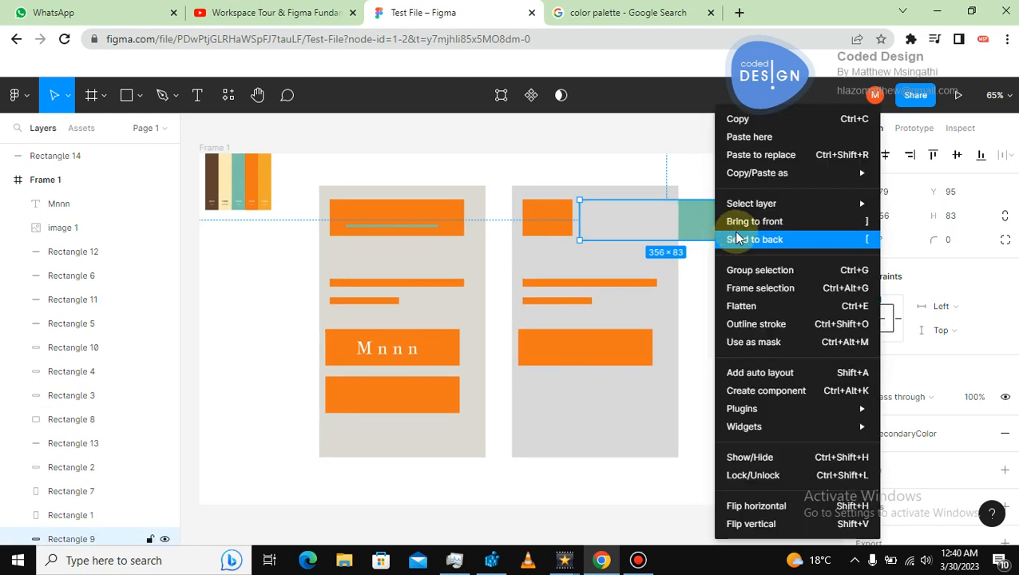
pyautogui.click(760, 222)
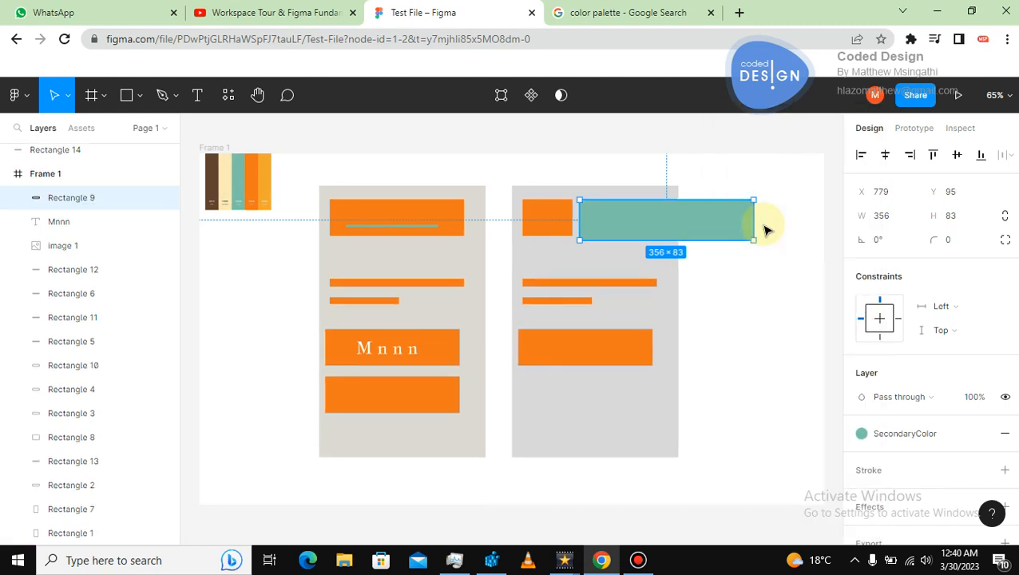
pyautogui.click(754, 268)
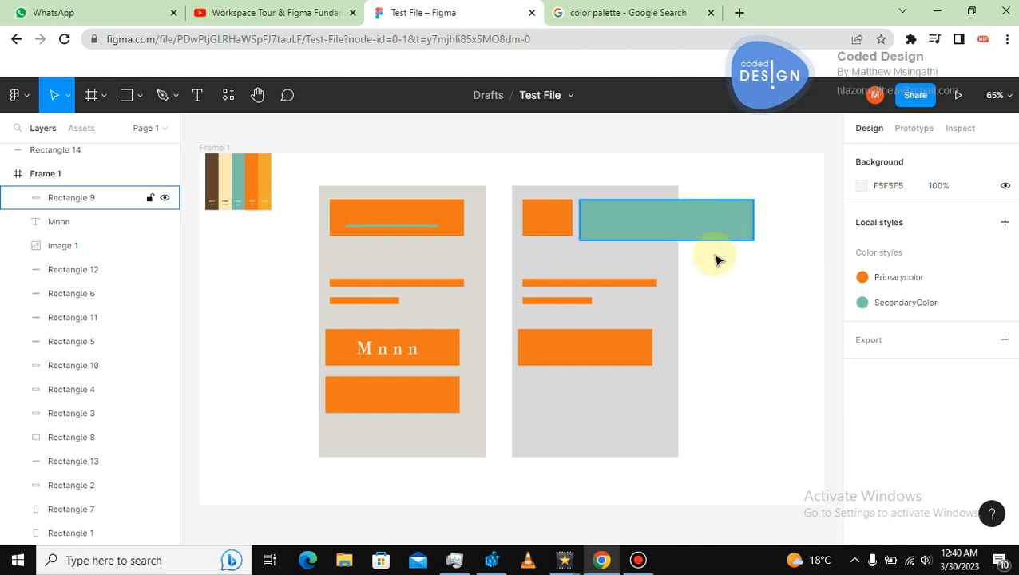
# Group the orange top box and the teal top box of the second card.
pyautogui.click(709, 227)
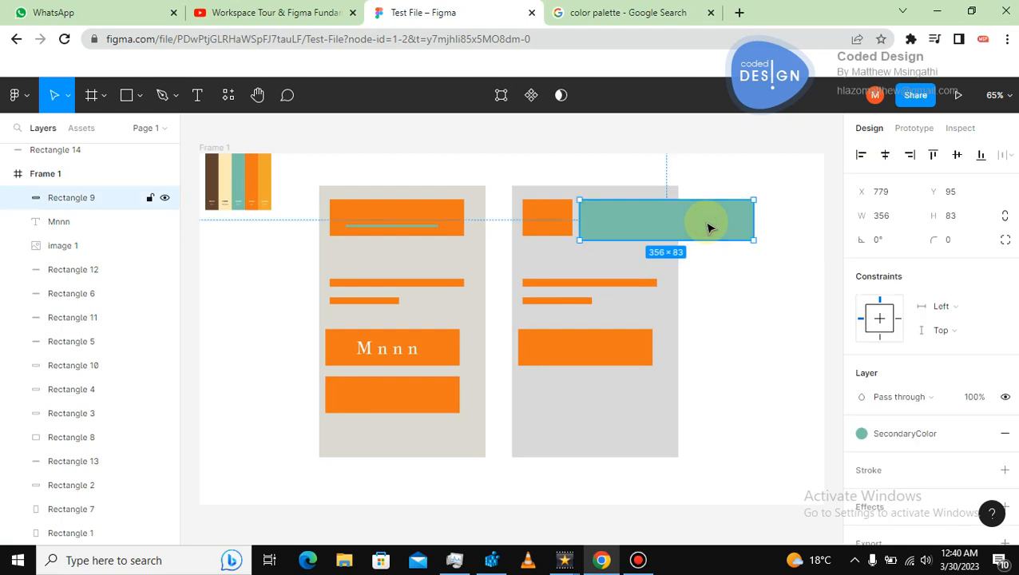
pyautogui.click(550, 221)
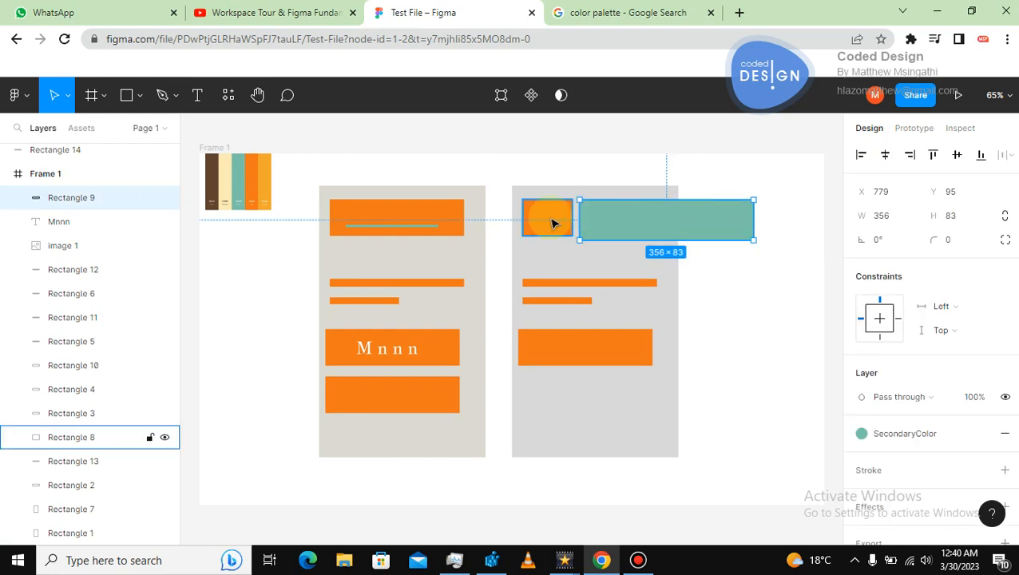
pyautogui.keyDown('shift'); pyautogui.click(550, 221); pyautogui.keyUp('shift')
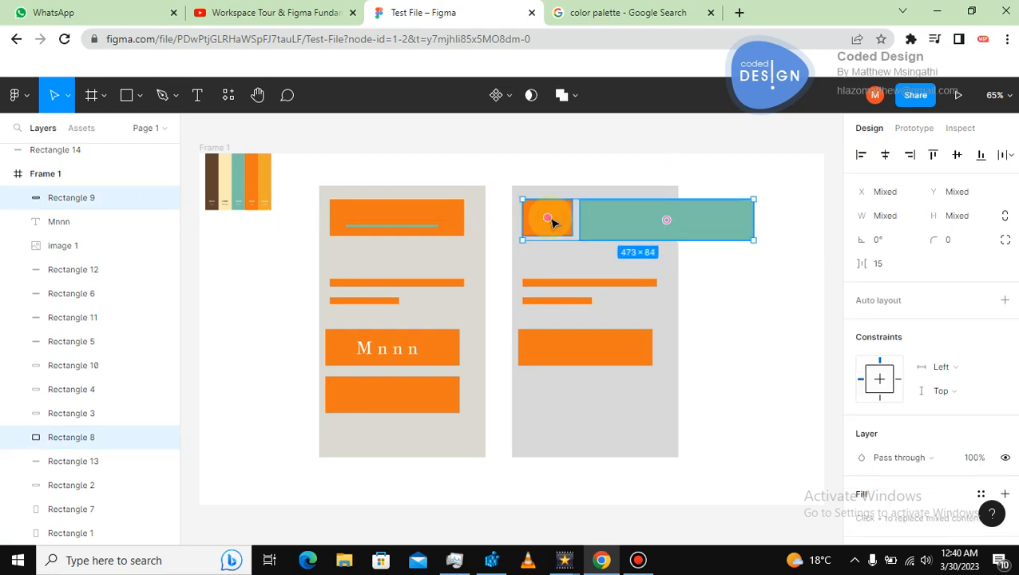
pyautogui.rightClick(605, 225)
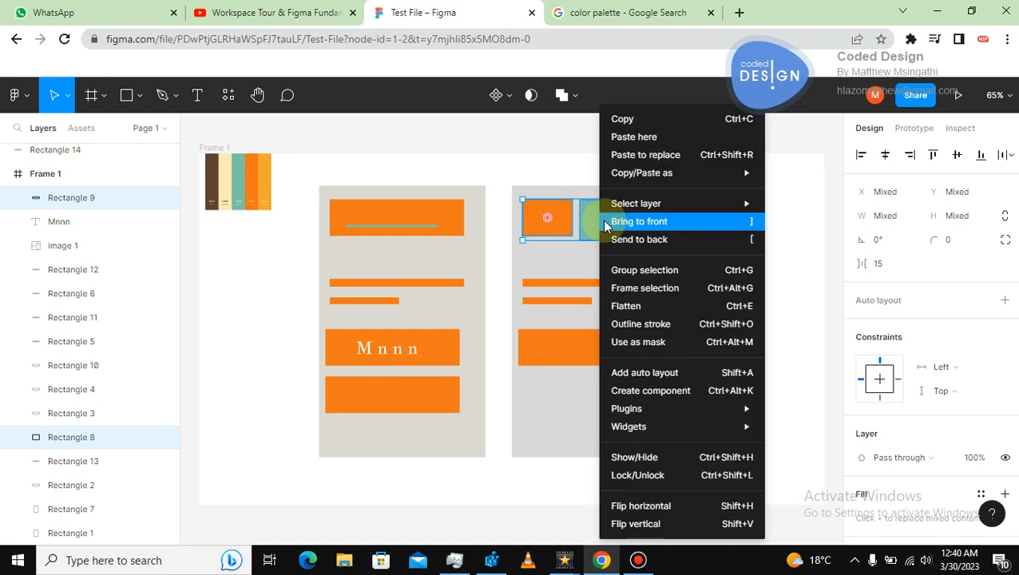
pyautogui.click(649, 270)
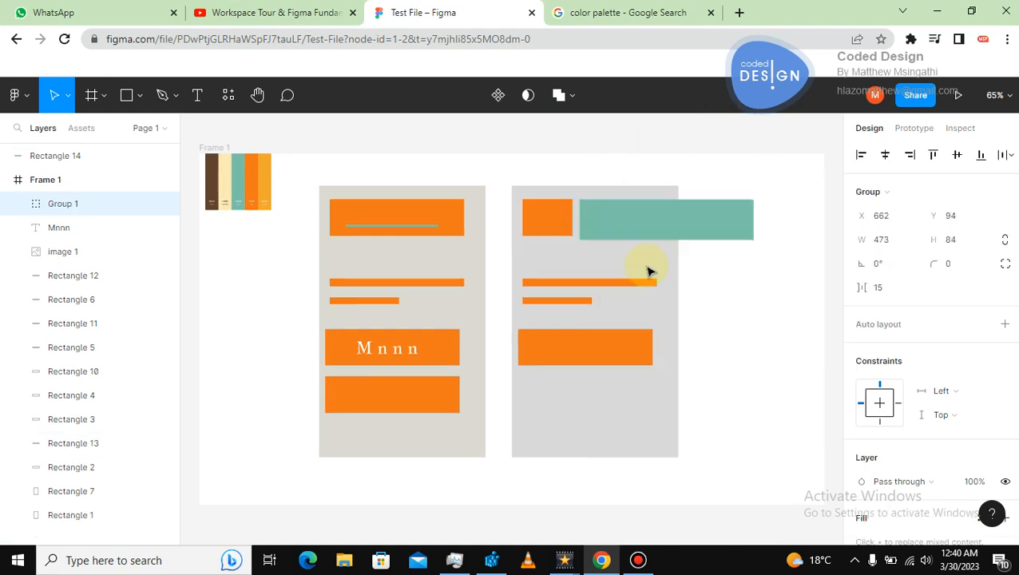
# Move the grouped boxes down below the second card's wide orange box.
pyautogui.moveTo(707, 220); pyautogui.dragTo(712, 397)
pyautogui.click(747, 307)
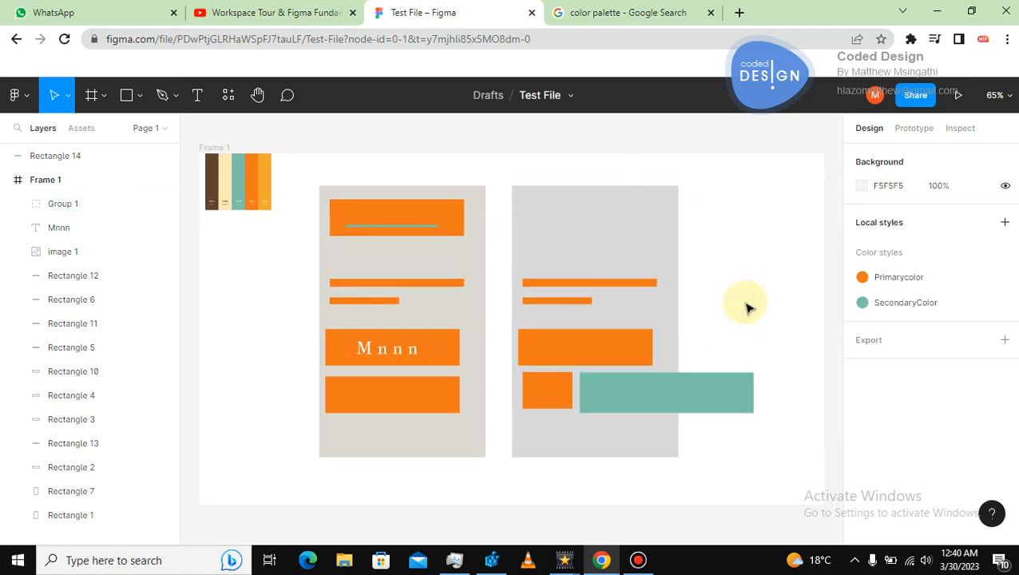
pyautogui.click(664, 368)
pyautogui.click(659, 383)
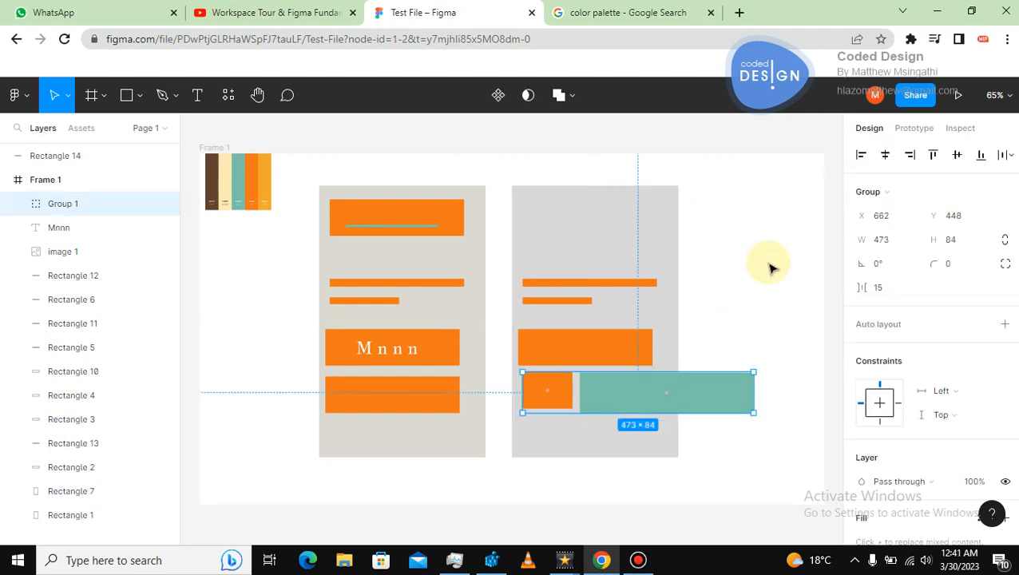
pyautogui.click(744, 304)
# Select everything inside Frame 1 and delete it.
pyautogui.moveTo(205, 133); pyautogui.dragTo(740, 424)
pyautogui.press('Delete')
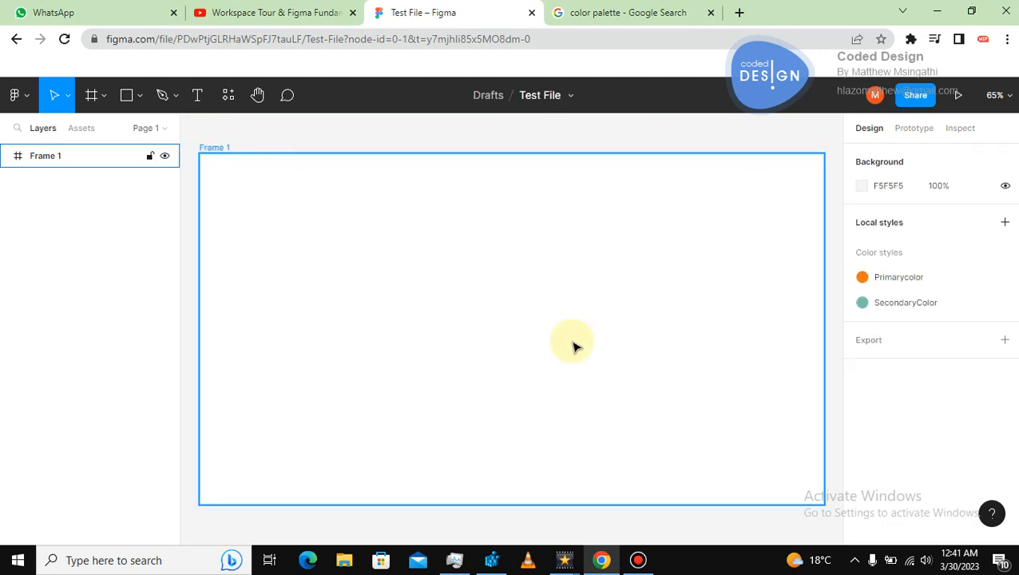
pyautogui.hotkey('ctrl', '-')
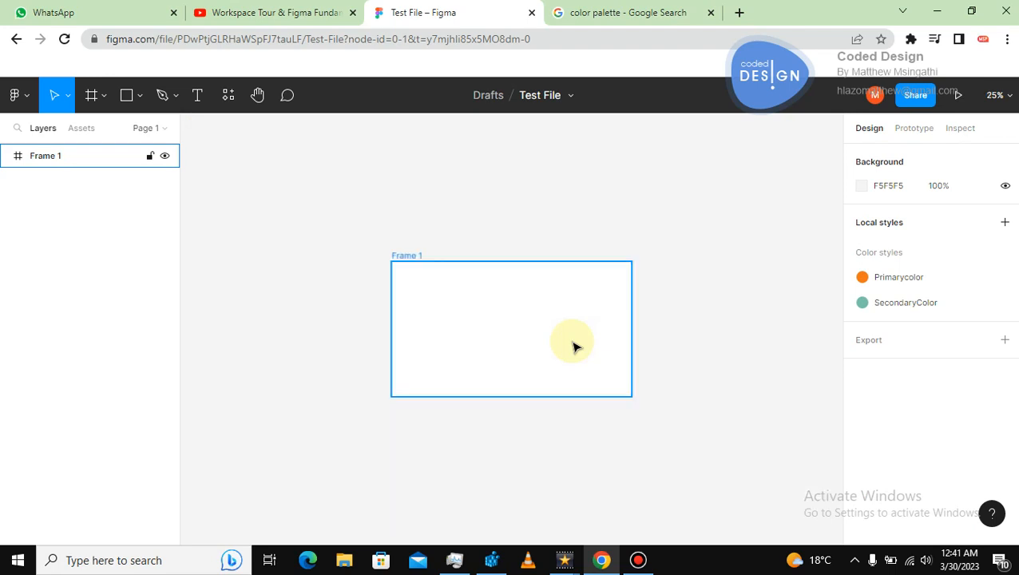
pyautogui.hotkey('ctrl', '+')
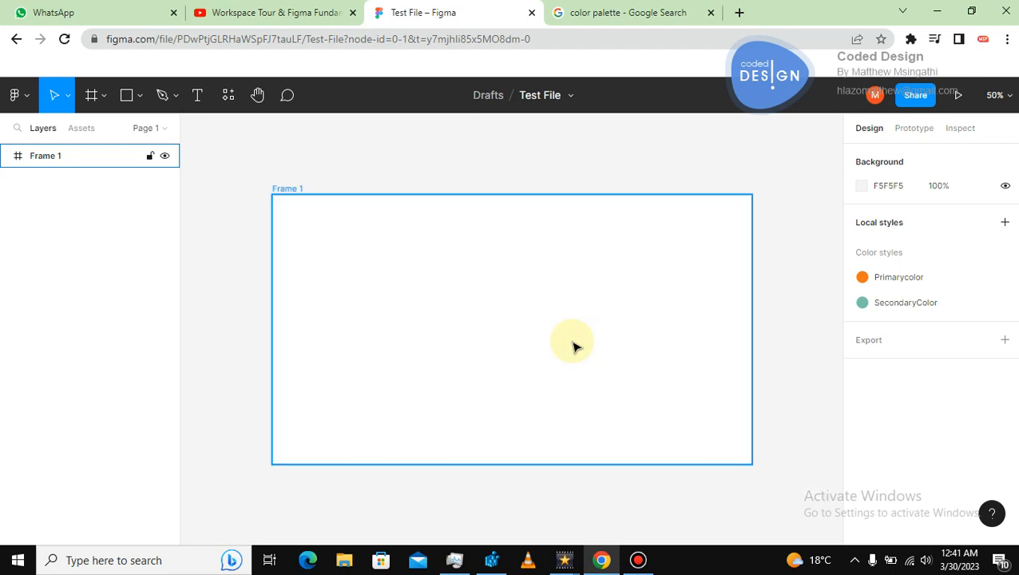
pyautogui.click(391, 173)
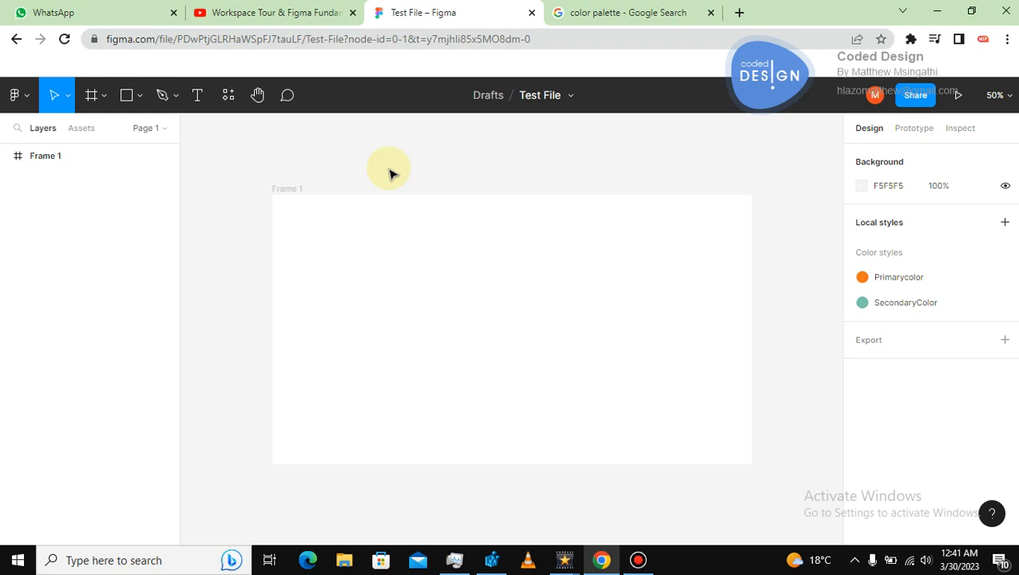
pyautogui.click(614, 12)
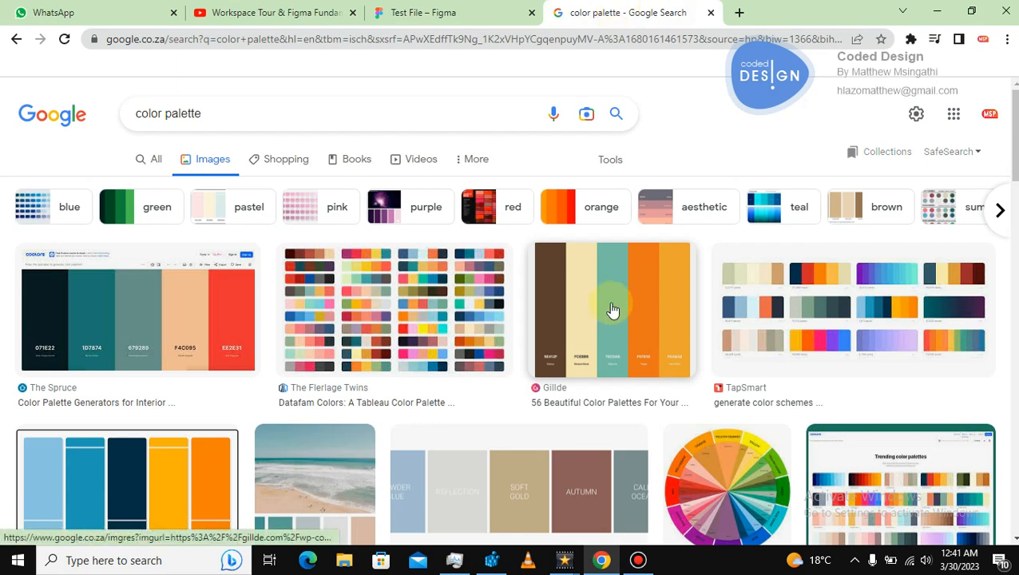
pyautogui.click(437, 18)
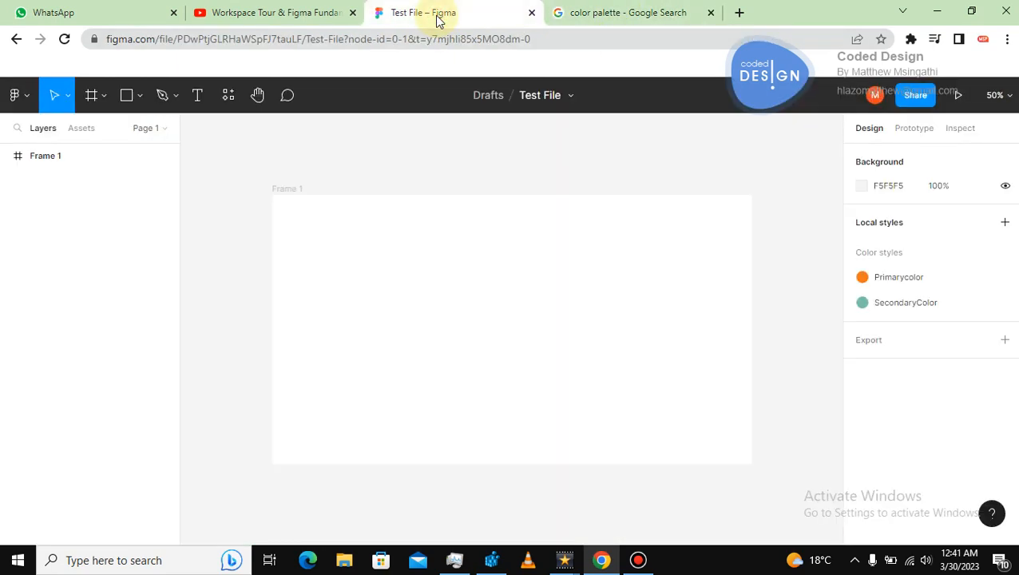
pyautogui.click(509, 277)
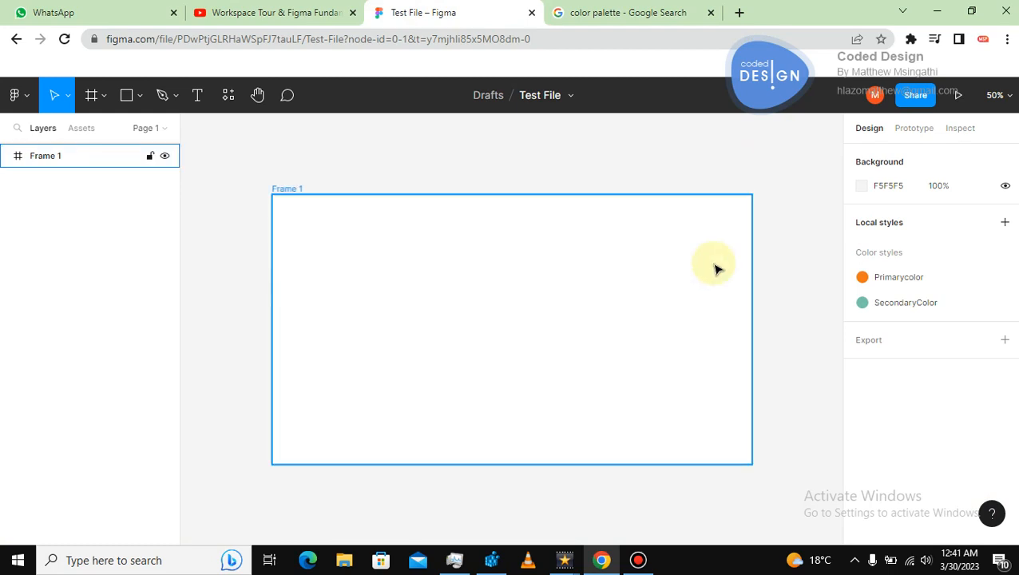
pyautogui.click(537, 169)
pyautogui.click(424, 260)
pyautogui.click(273, 180)
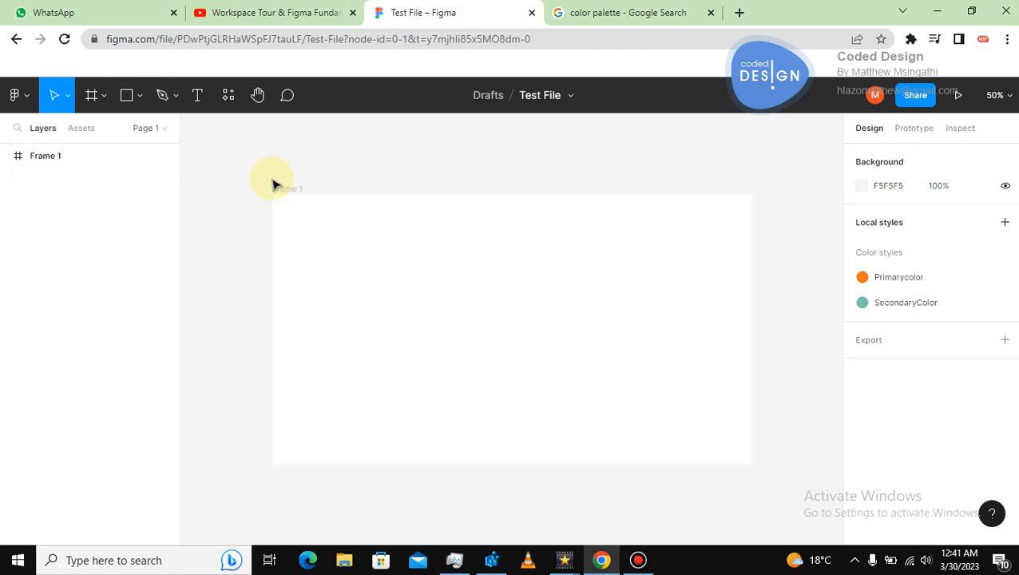
# Draw a rectangle about 226 × 220 px in the frame's upper left area.
pyautogui.click(126, 95)
pyautogui.moveTo(351, 222); pyautogui.dragTo(437, 304)
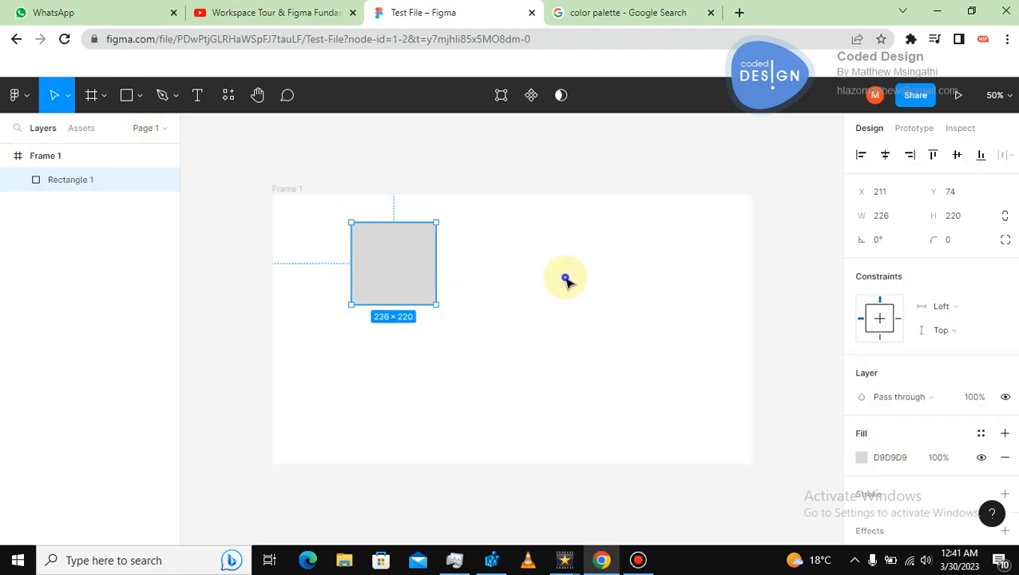
# Search the plugins for palette and run the Paletteer plugin.
pyautogui.rightClick(566, 281)
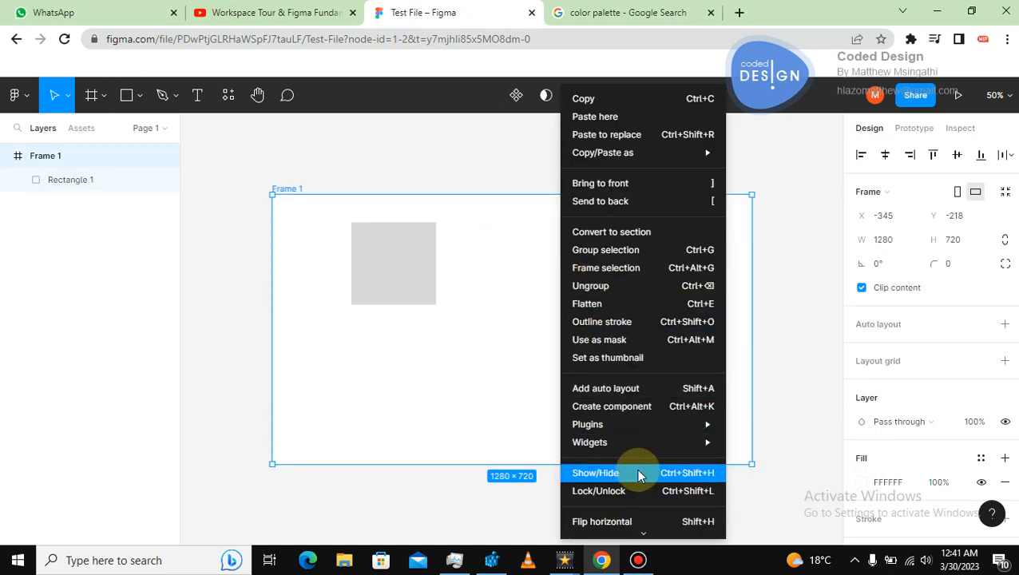
pyautogui.moveTo(668, 431)
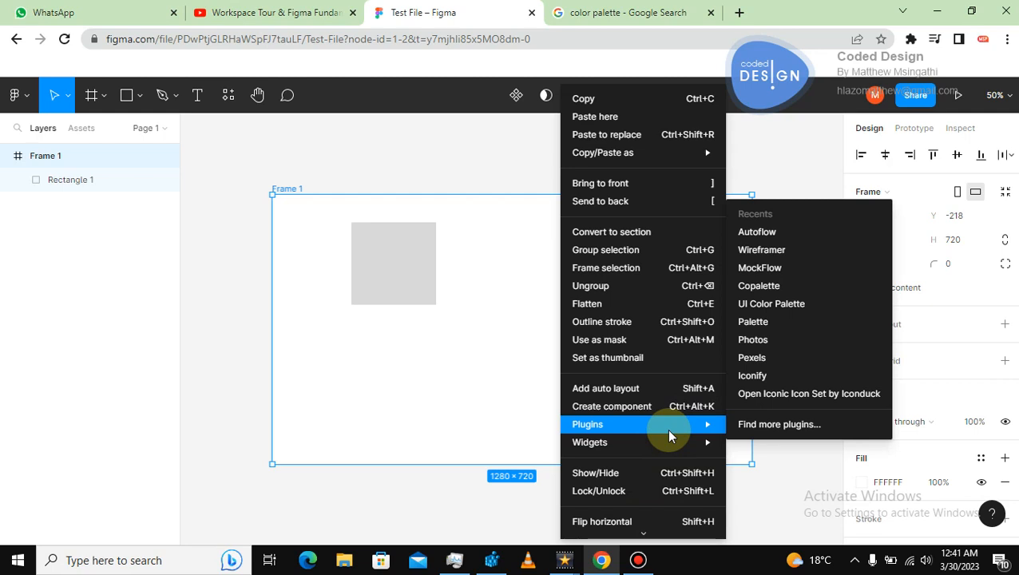
pyautogui.click(756, 427)
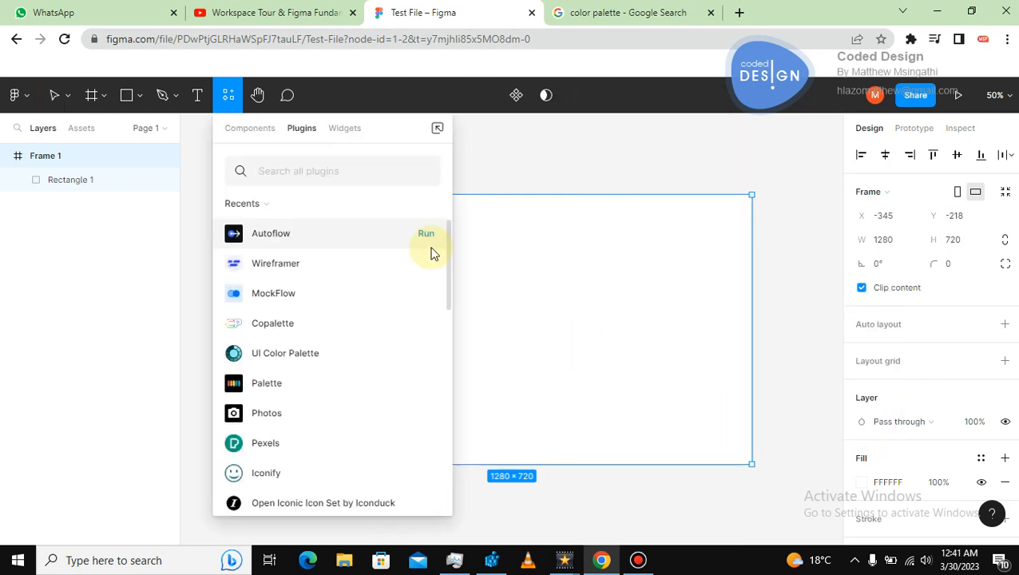
pyautogui.write('palette')
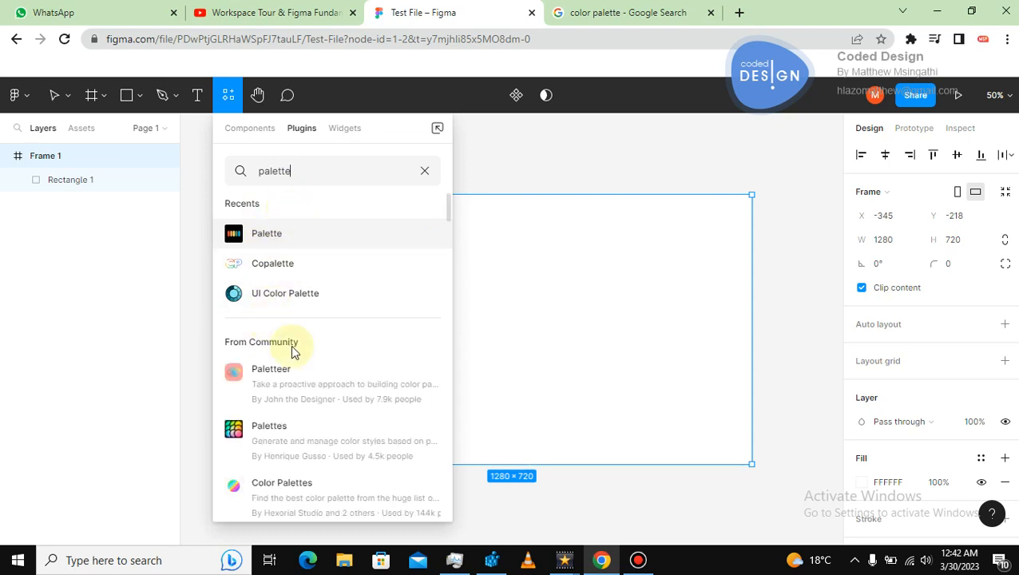
pyautogui.click(425, 385)
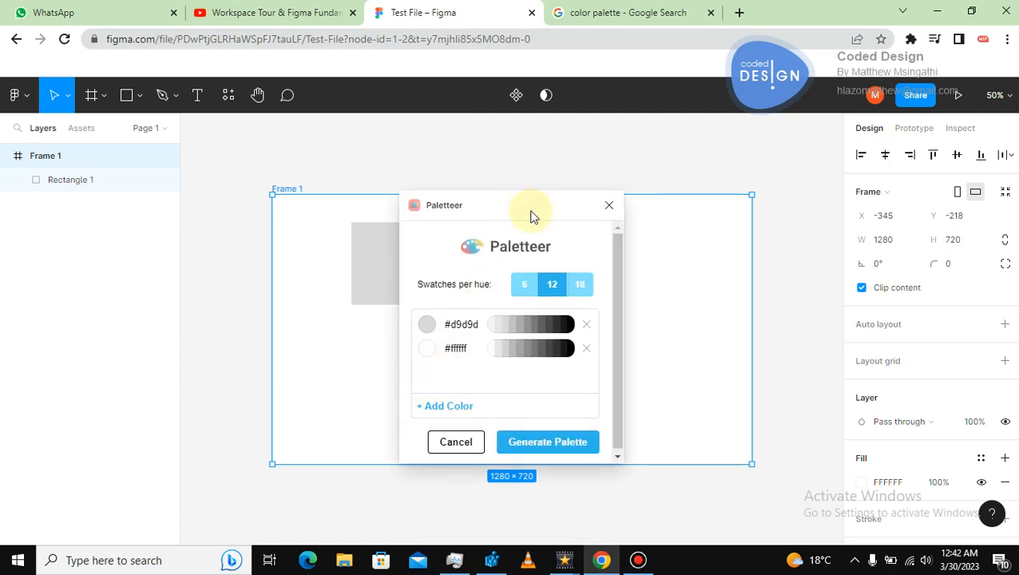
# Set Paletteer's first color to teal #2BC6AC and generate the palette.
pyautogui.moveTo(542, 205); pyautogui.dragTo(629, 195)
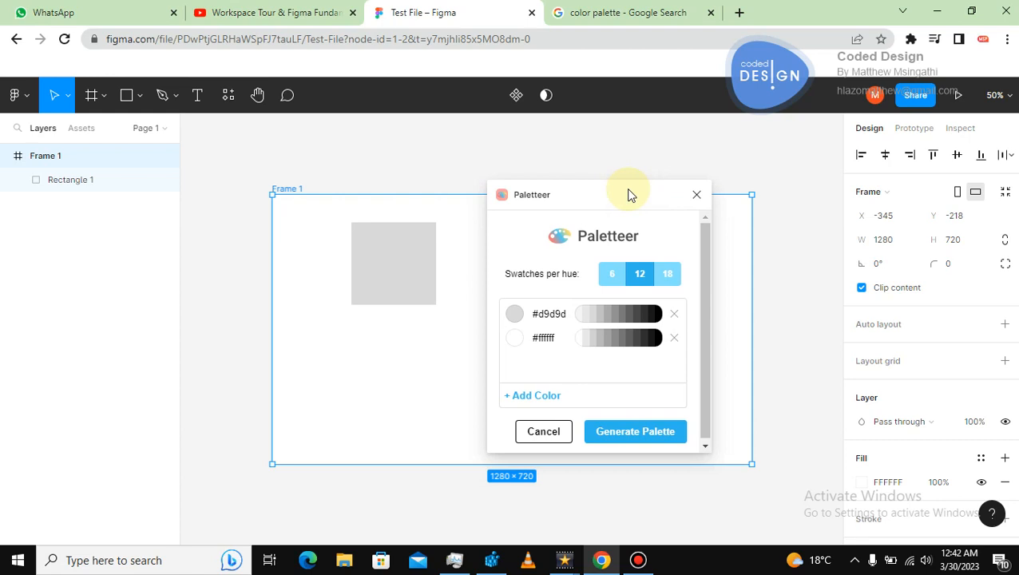
pyautogui.moveTo(628, 195); pyautogui.dragTo(645, 171)
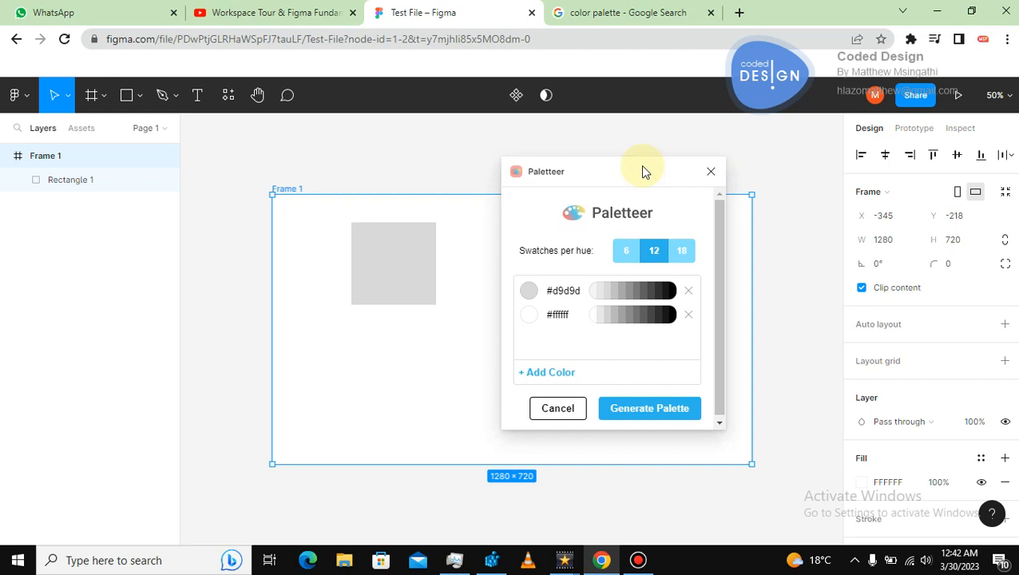
pyautogui.click(528, 291)
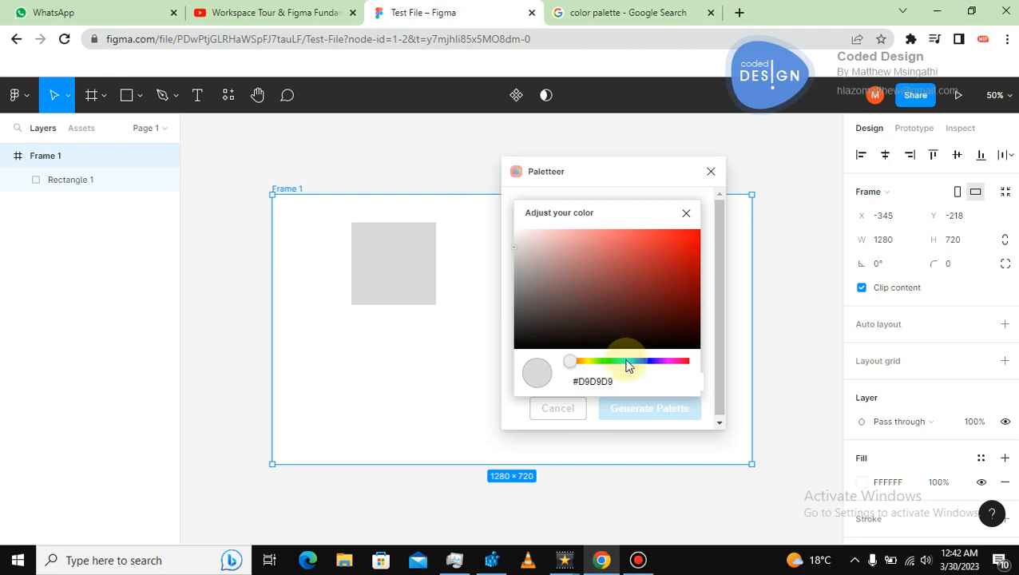
pyautogui.click(638, 255)
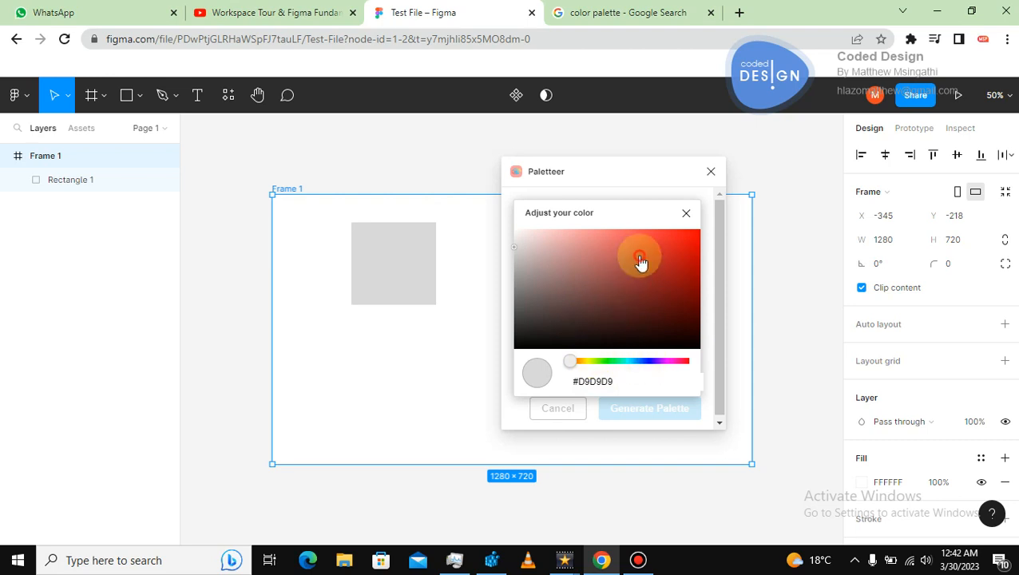
pyautogui.moveTo(570, 362); pyautogui.dragTo(627, 361)
pyautogui.click(660, 268)
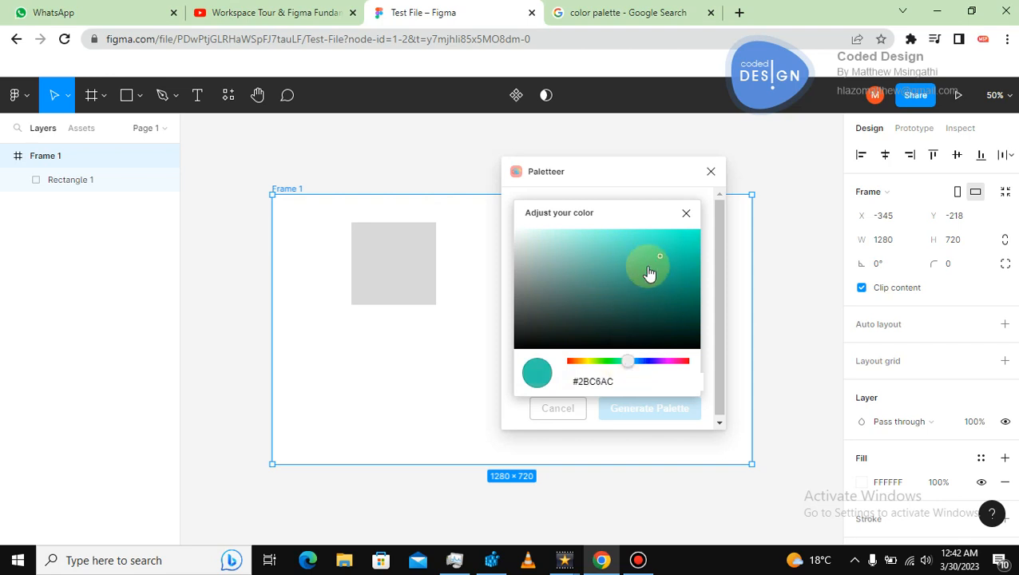
pyautogui.click(445, 336)
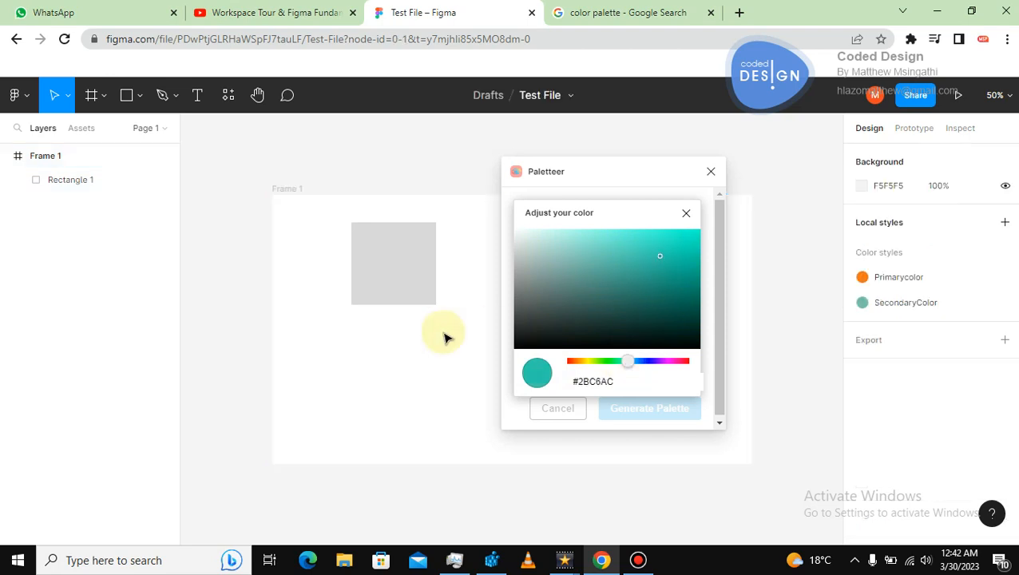
pyautogui.click(685, 213)
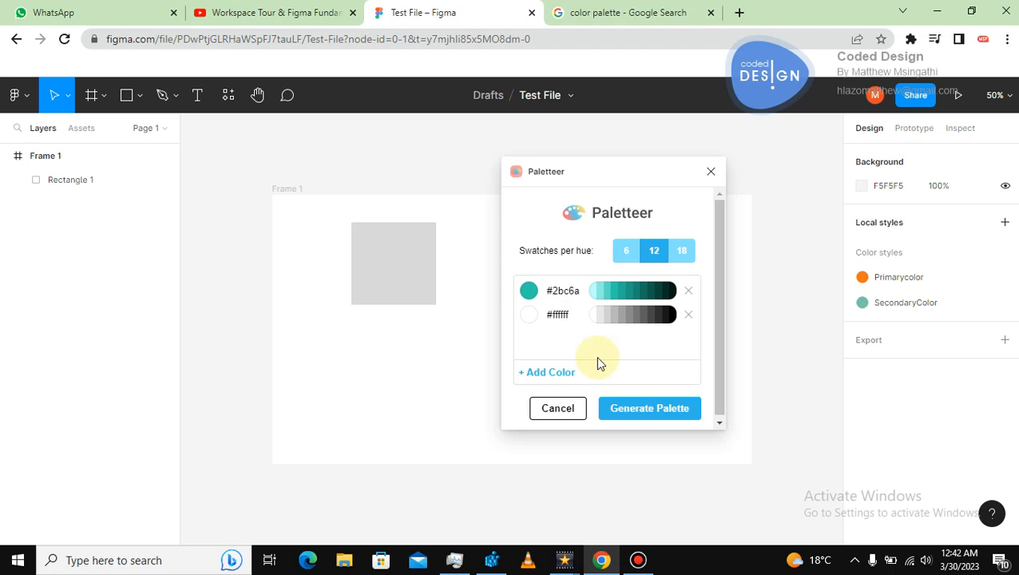
pyautogui.click(640, 413)
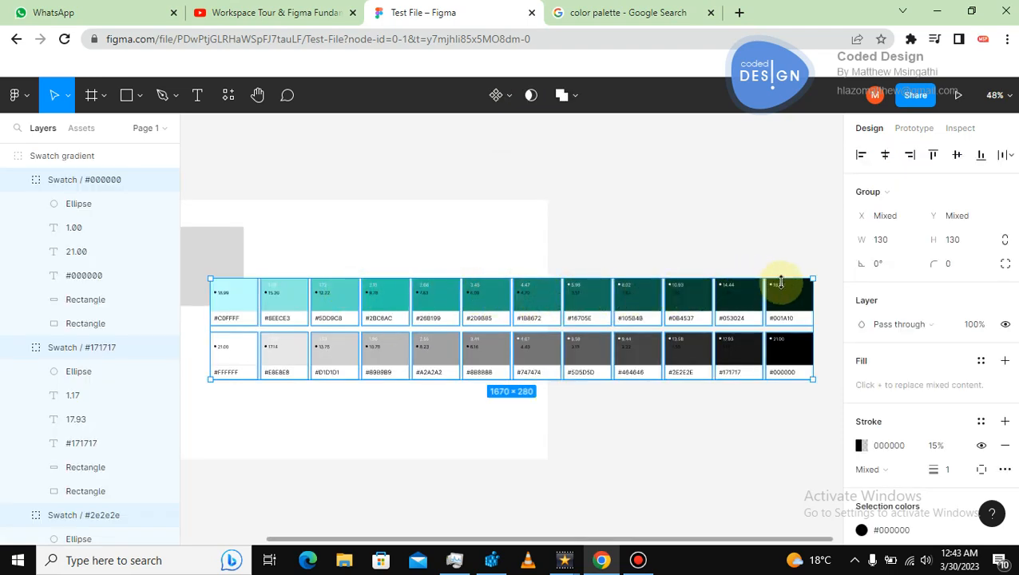
# Move the gray rectangle above the generated swatches and stretch it to about 757 px wide.
pyautogui.moveTo(228, 259); pyautogui.dragTo(575, 222)
pyautogui.moveTo(475, 230); pyautogui.dragTo(378, 232)
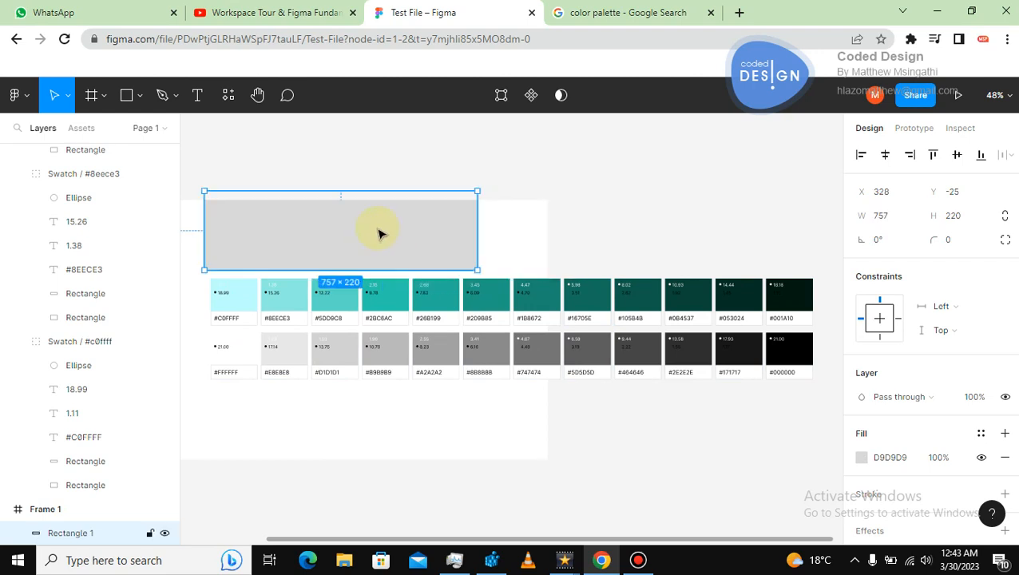
# Fill the wide rectangle with #1B8672 sampled from the palette swatches with the eyedropper.
pyautogui.click(863, 459)
pyautogui.moveTo(756, 159); pyautogui.dragTo(389, 266)
pyautogui.click(318, 486)
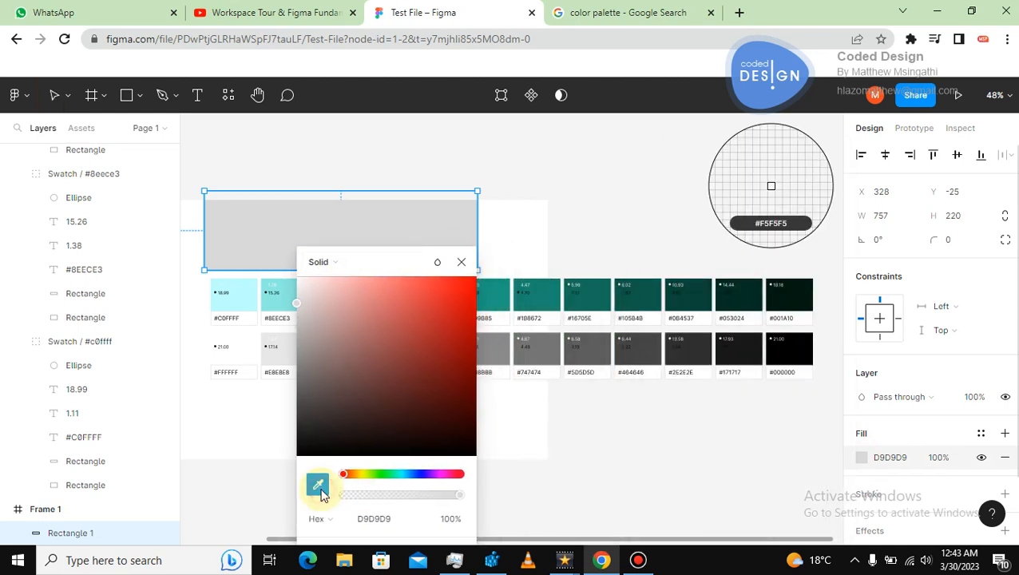
pyautogui.click(542, 294)
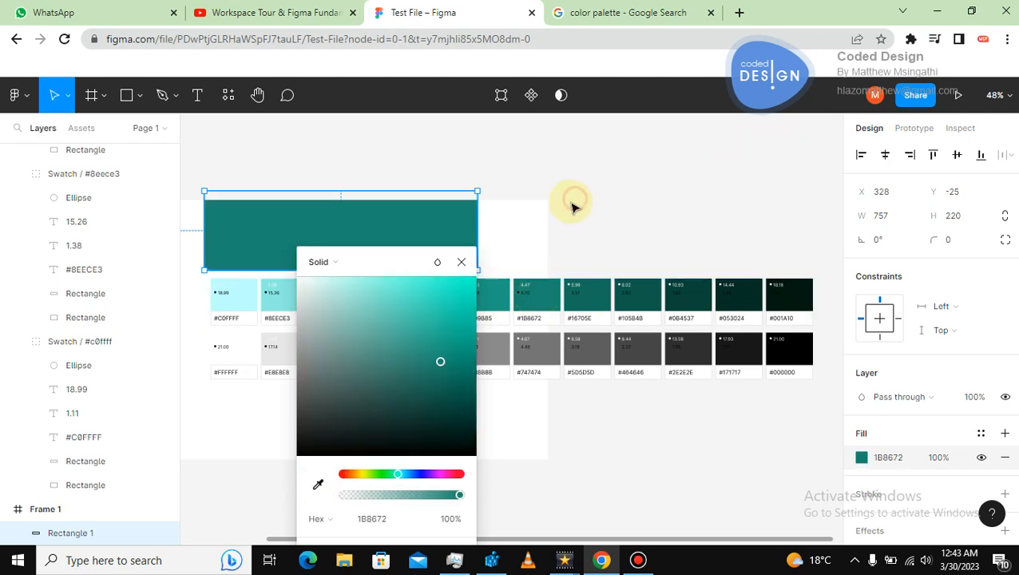
pyautogui.click(451, 236)
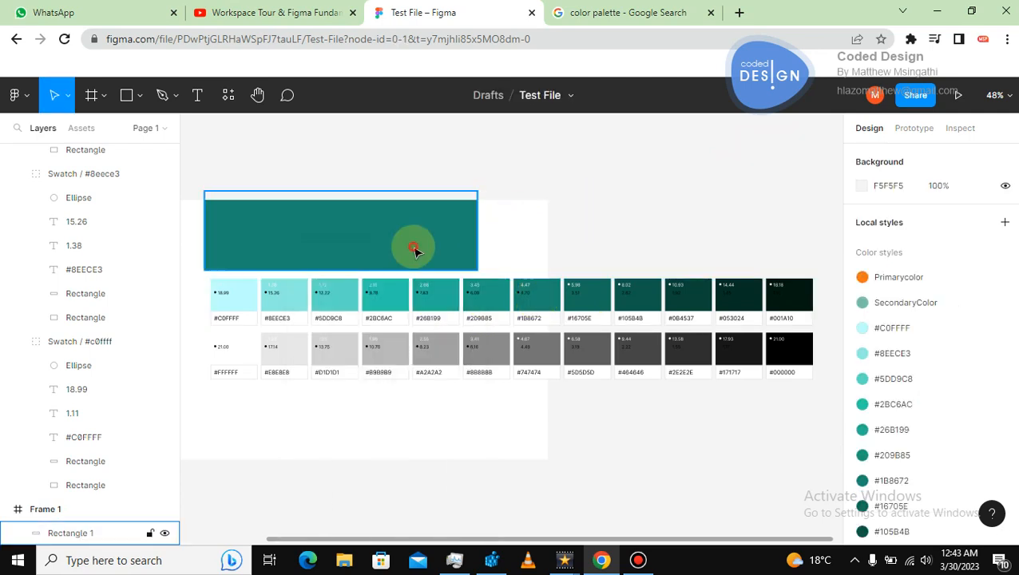
pyautogui.click(343, 215)
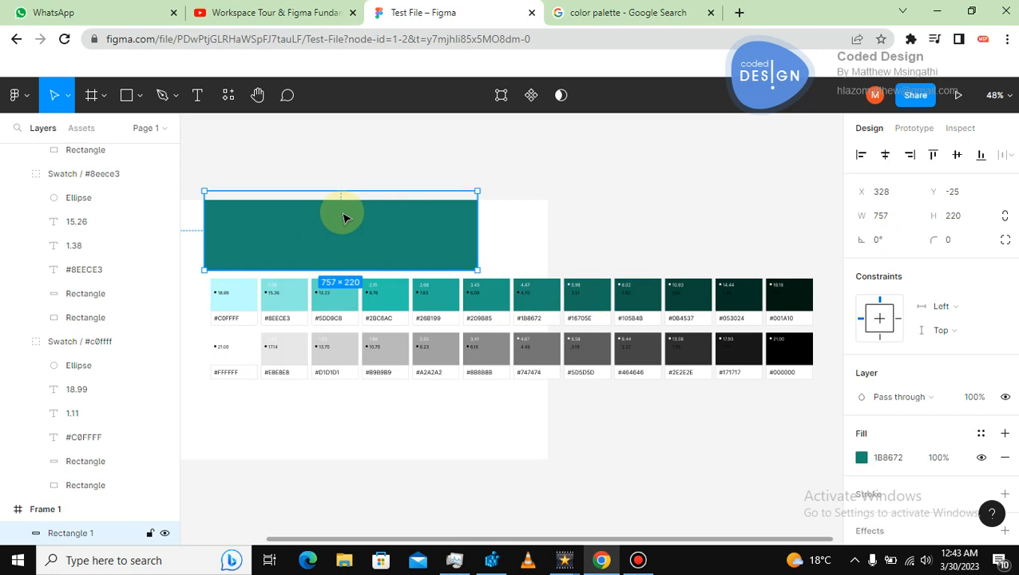
# Duplicate the teal rectangle and shrink the copy into a thin bar about 757 × 12 px along its bottom edge.
pyautogui.hotkey('ctrl', 'd')
pyautogui.moveTo(357, 190); pyautogui.dragTo(369, 265)
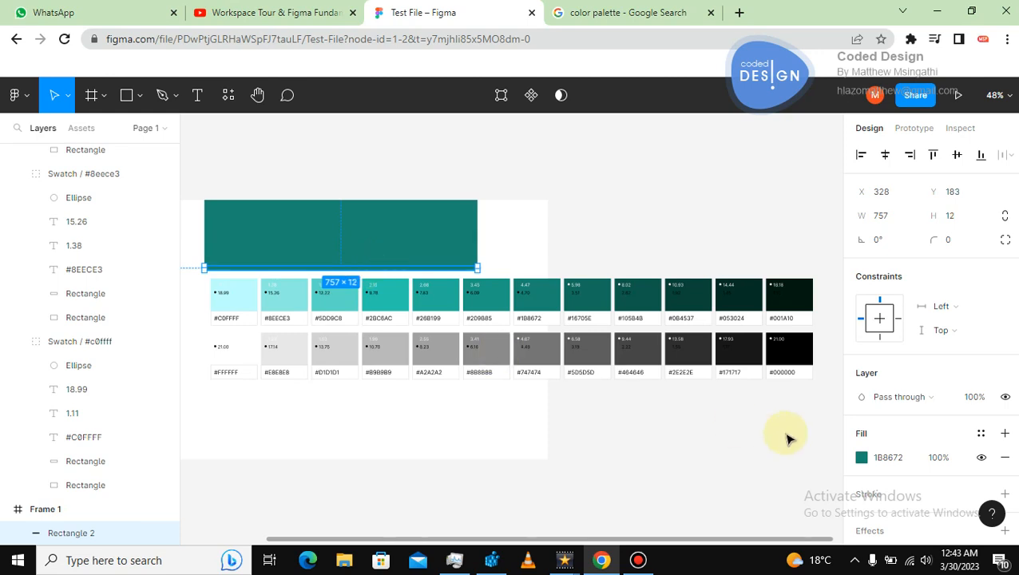
# Fill the thin bar with #C0FFFF sampled from the lightest palette swatch with the eyedropper.
pyautogui.click(860, 458)
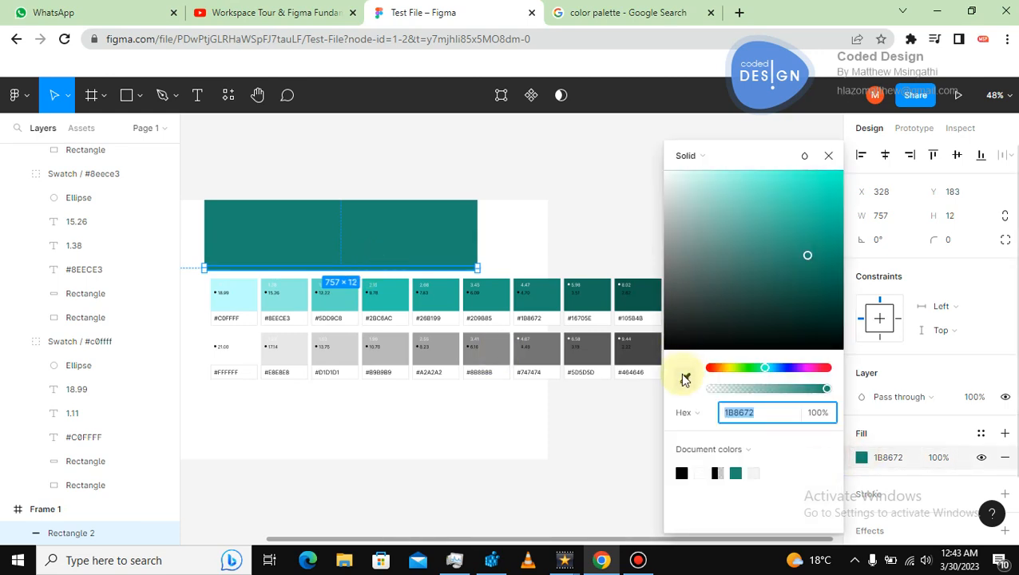
pyautogui.click(684, 378)
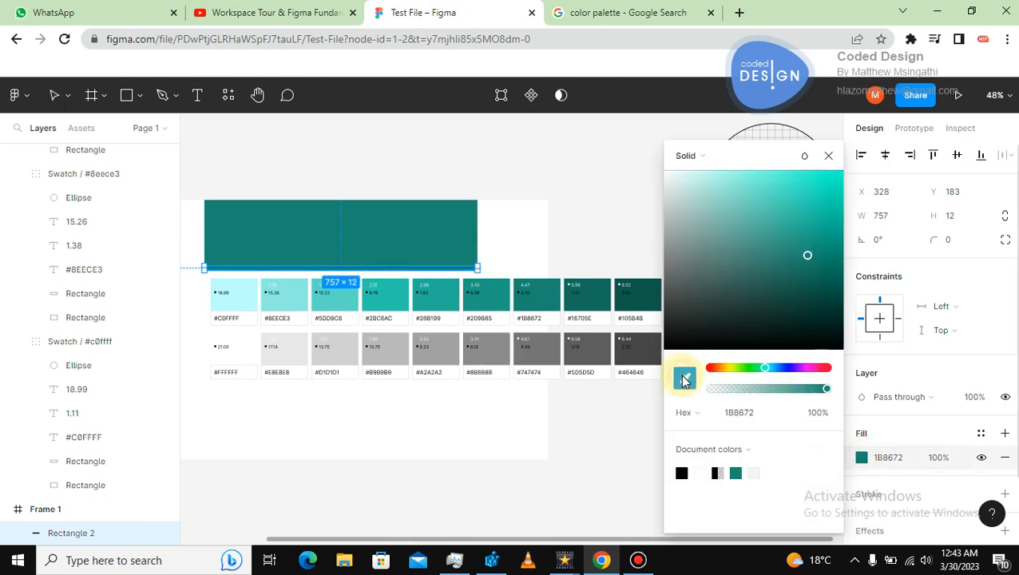
pyautogui.click(273, 303)
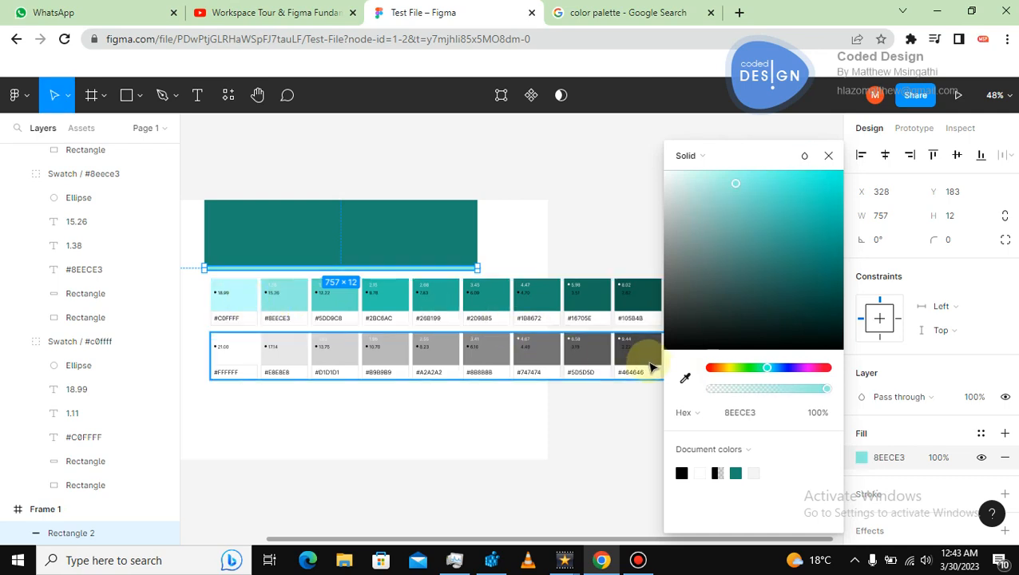
pyautogui.click(684, 378)
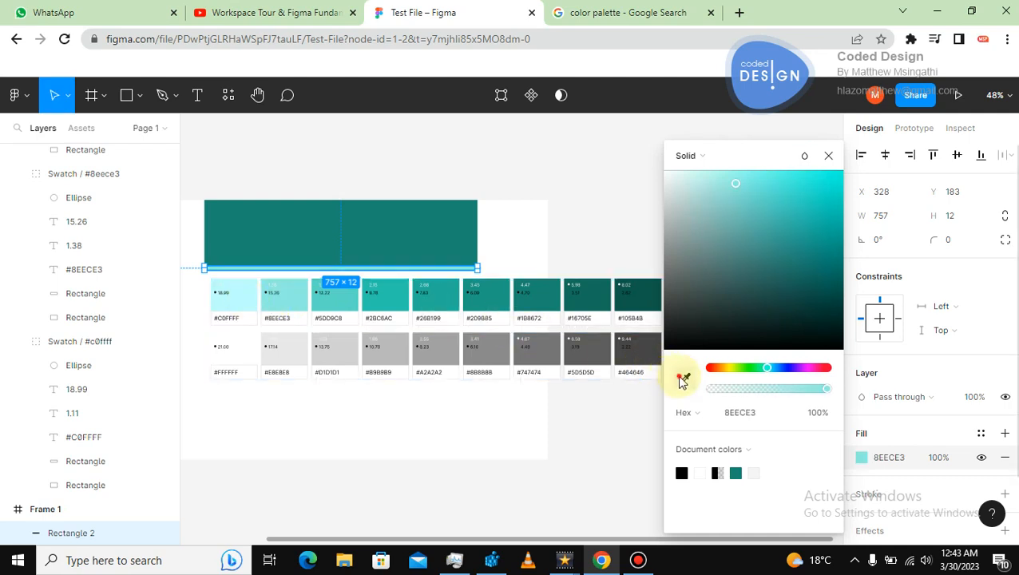
pyautogui.click(238, 295)
pyautogui.click(551, 171)
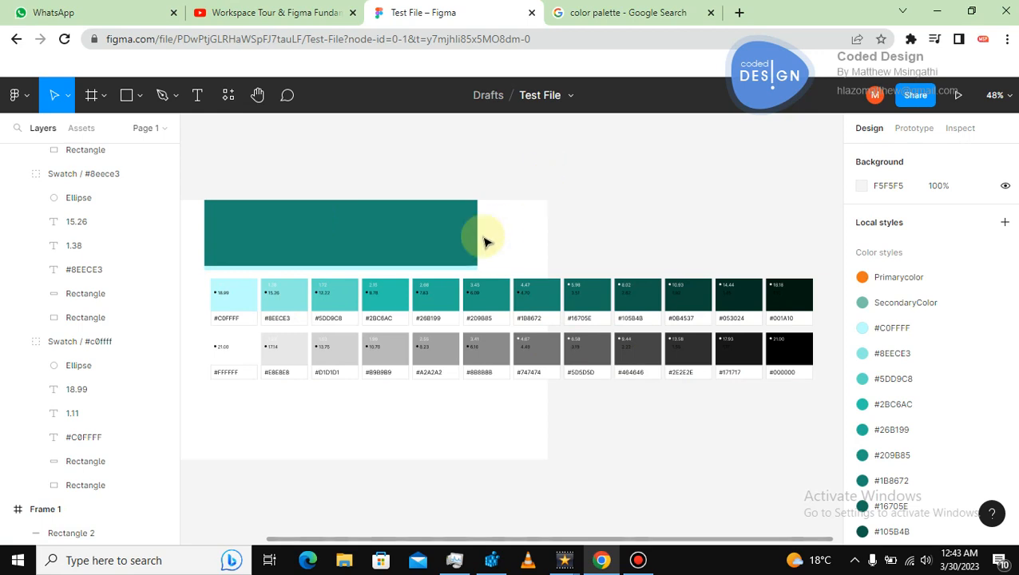
# Shorten the light bar and move it inside the top of the teal rectangle.
pyautogui.click(425, 266)
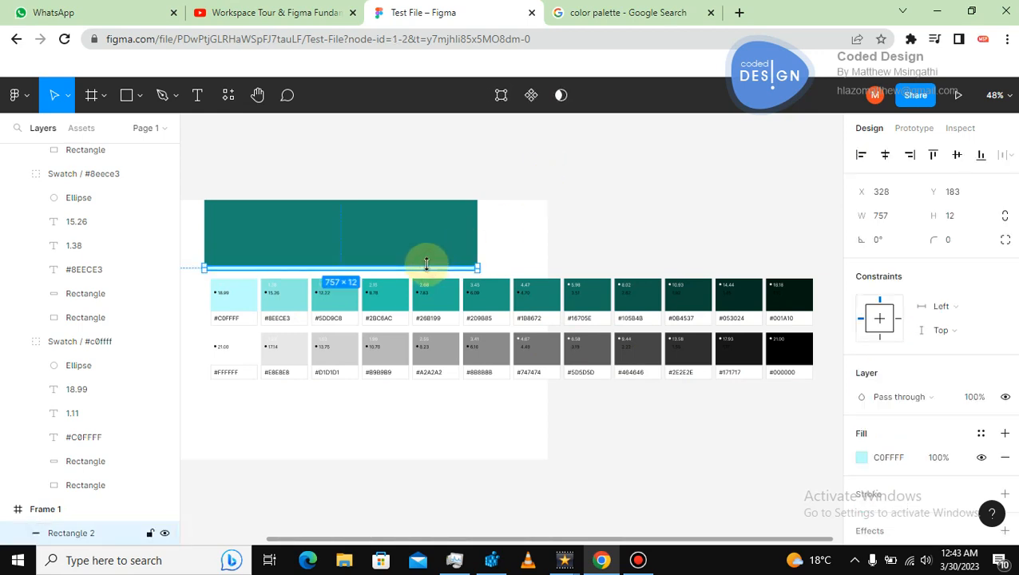
pyautogui.click(862, 457)
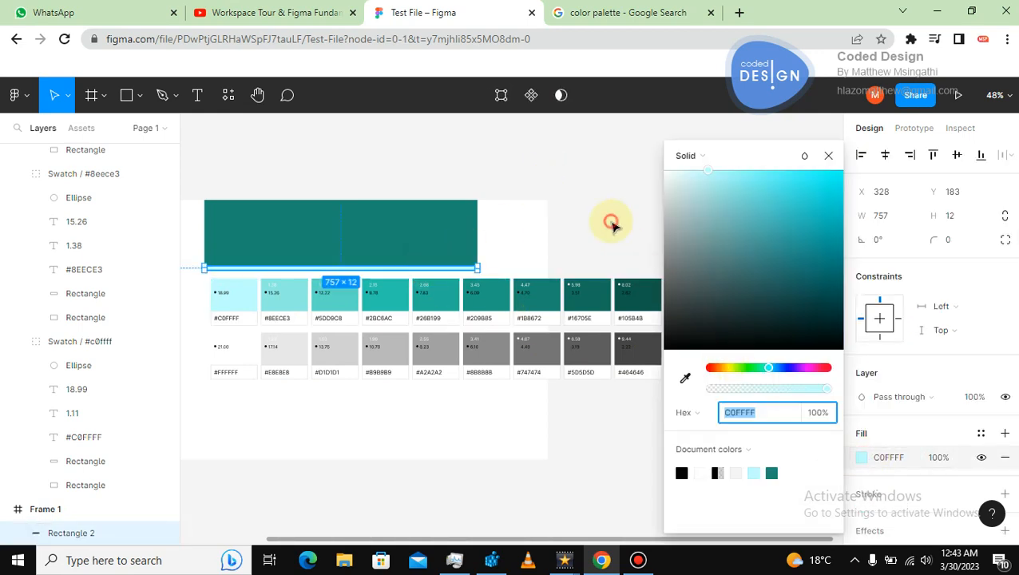
pyautogui.click(609, 222)
pyautogui.click(477, 268)
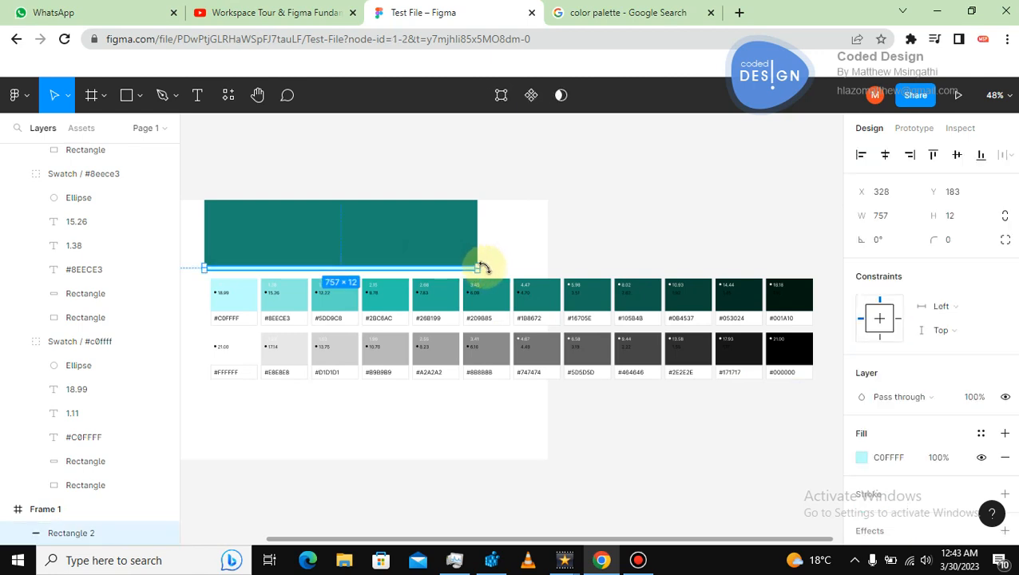
pyautogui.moveTo(480, 268); pyautogui.dragTo(424, 222)
pyautogui.click(651, 214)
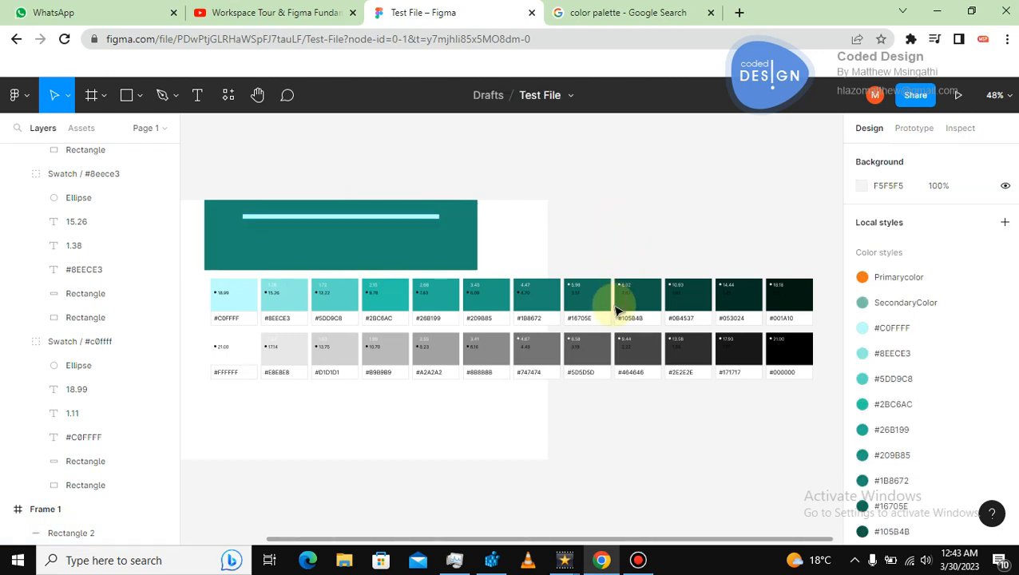
# Delete both rows of generated palette swatches from the frame.
pyautogui.click(677, 296)
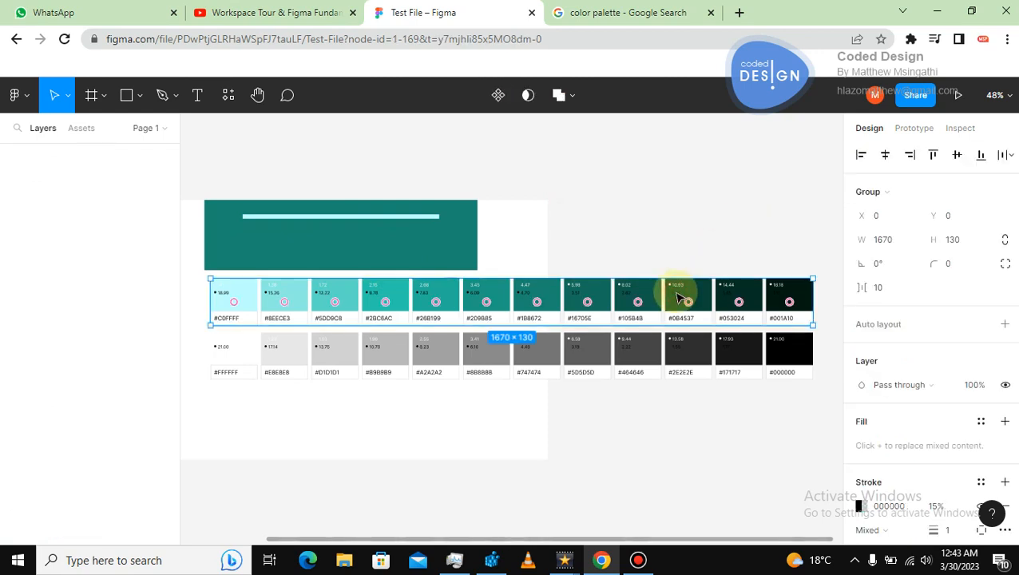
pyautogui.press('Delete')
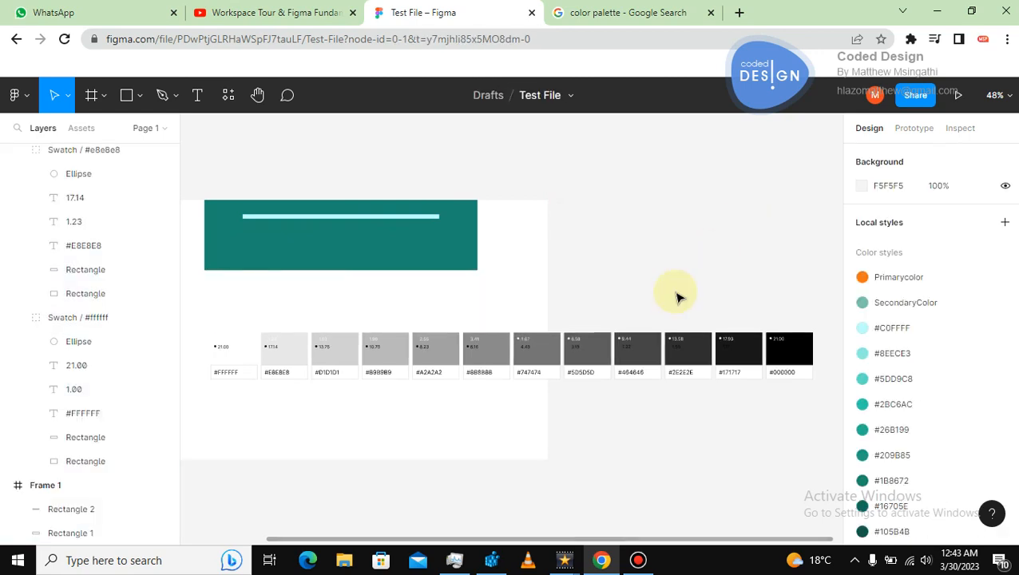
pyautogui.click(659, 336)
pyautogui.press('Delete')
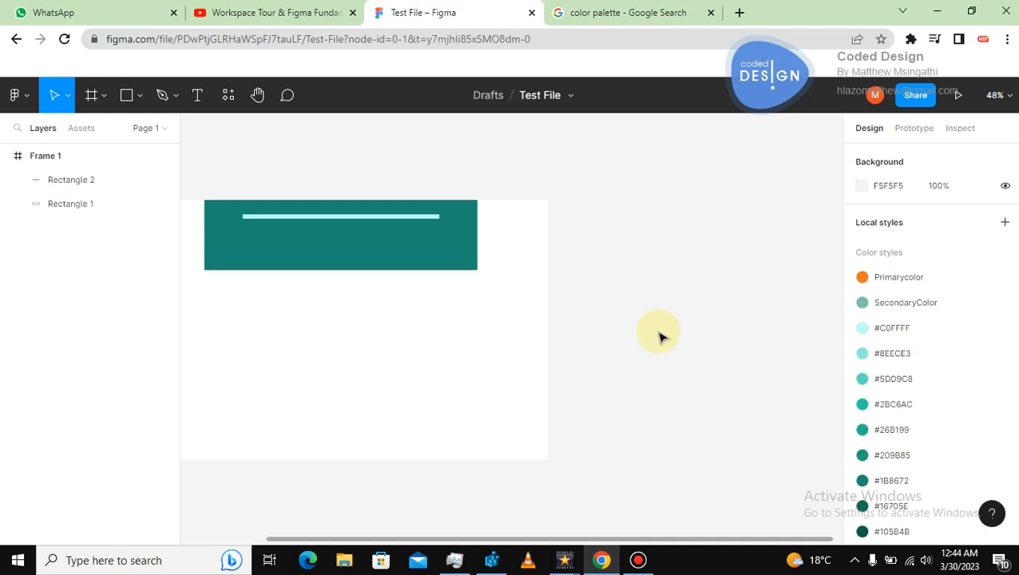
# Delete the teal rectangle and the light bar, leaving the frame empty.
pyautogui.click(648, 268)
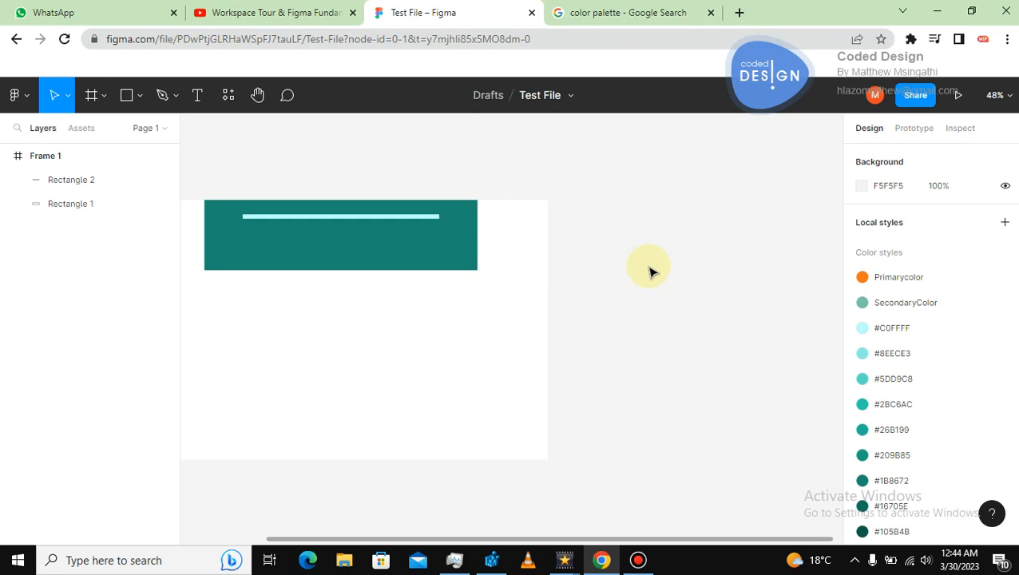
pyautogui.click(419, 245)
pyautogui.press('Delete')
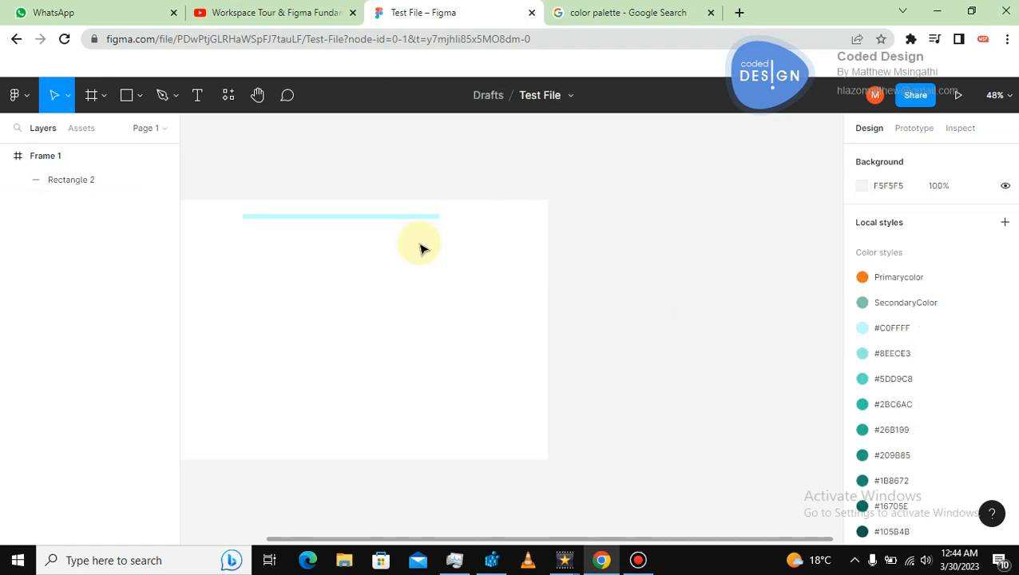
pyautogui.click(404, 219)
pyautogui.press('Delete')
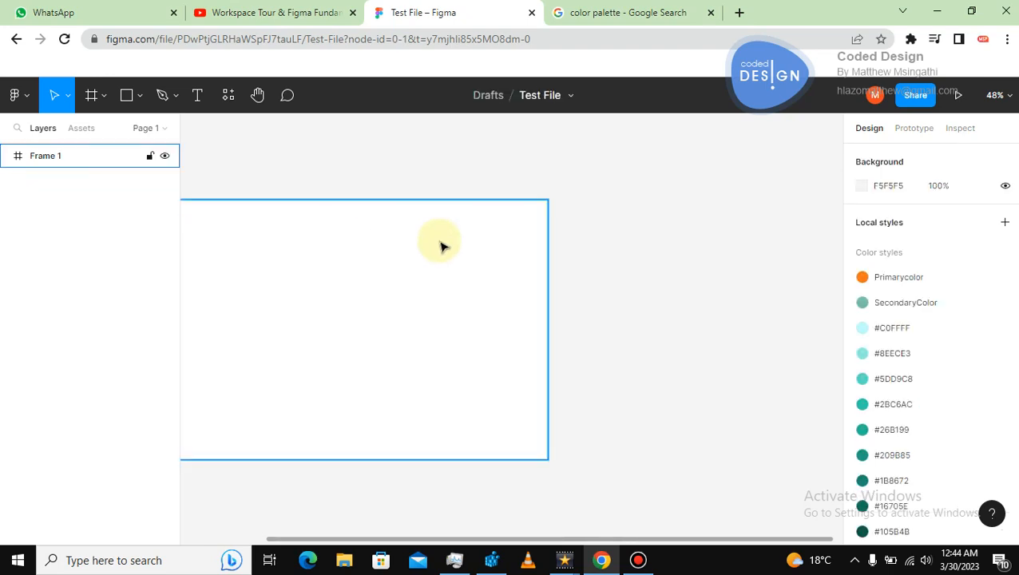
# Zoom to fit and draw a rectangle about 312 × 281 px in the middle of the frame.
pyautogui.hotkey('shift', '1')
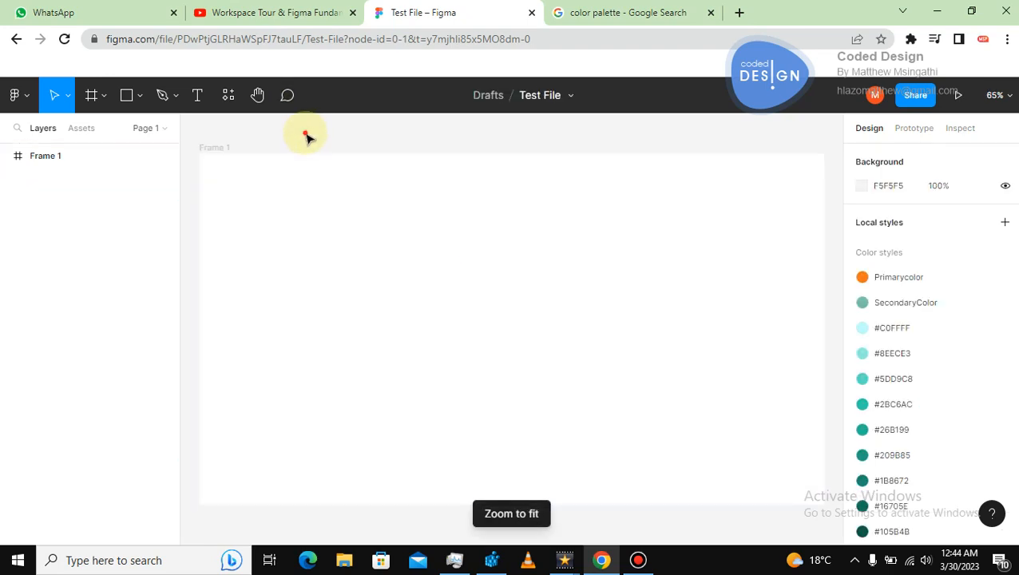
pyautogui.click(126, 95)
pyautogui.moveTo(410, 252); pyautogui.dragTo(417, 257)
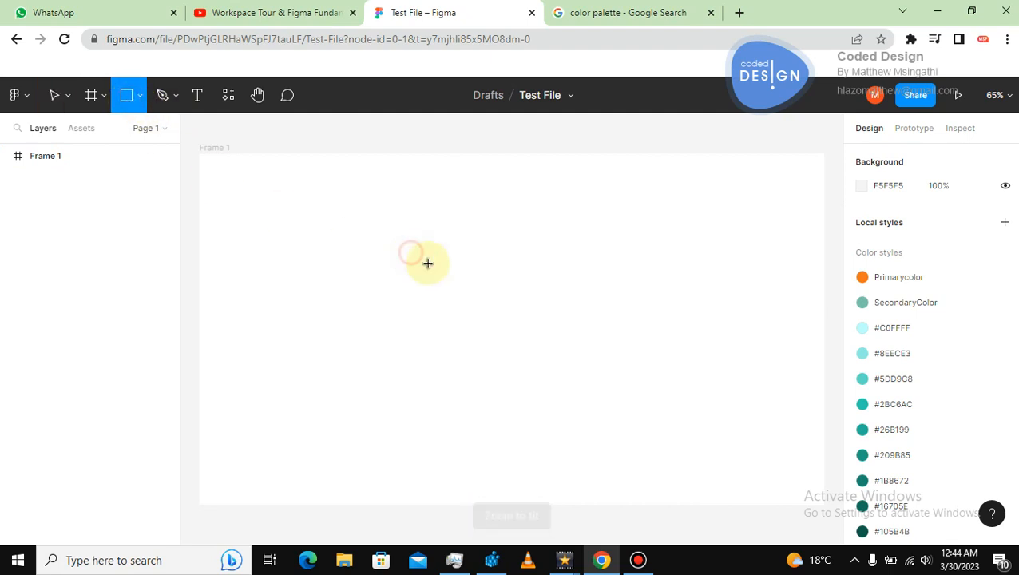
pyautogui.moveTo(556, 381); pyautogui.dragTo(563, 389)
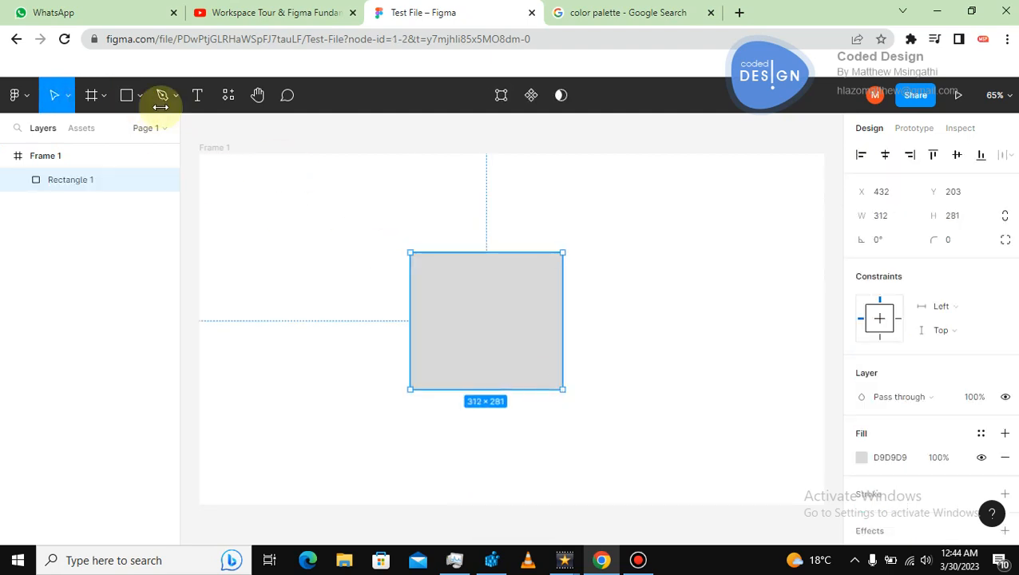
pyautogui.click(467, 231)
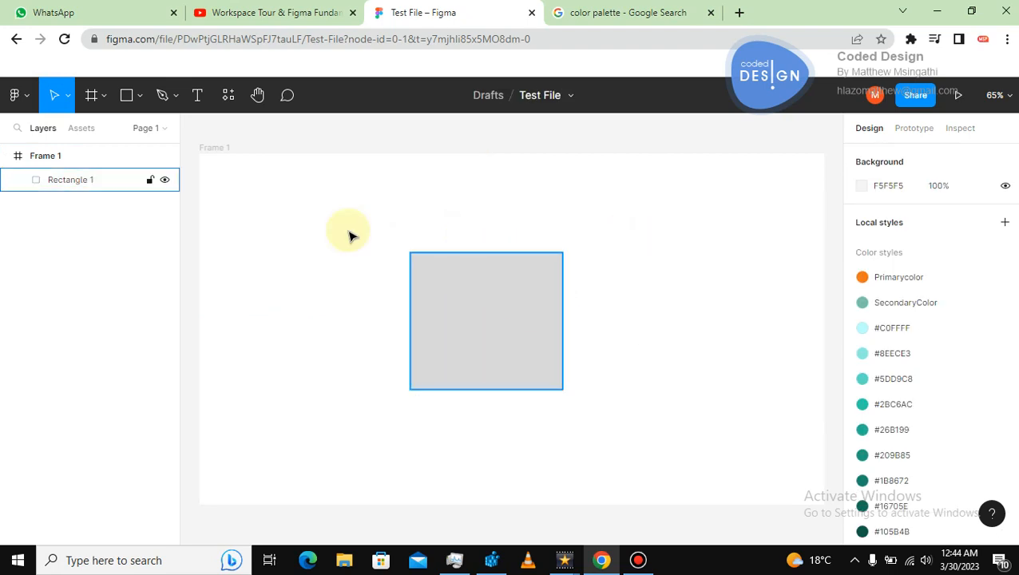
# Draw a closed curved blob shape with the Pen tool overlapping the rectangle's upper part.
pyautogui.click(174, 97)
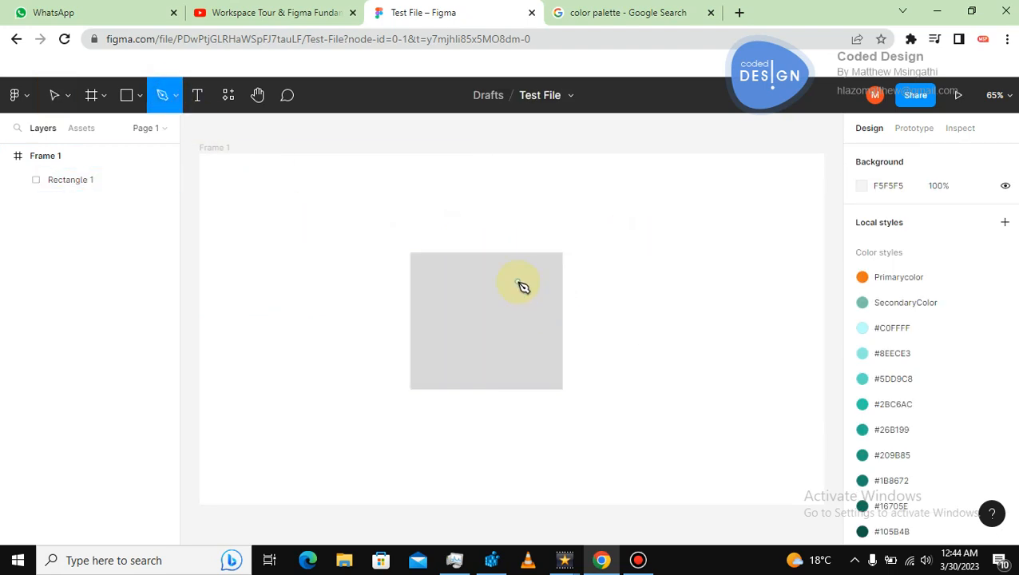
pyautogui.click(455, 292)
pyautogui.moveTo(454, 263); pyautogui.dragTo(445, 253)
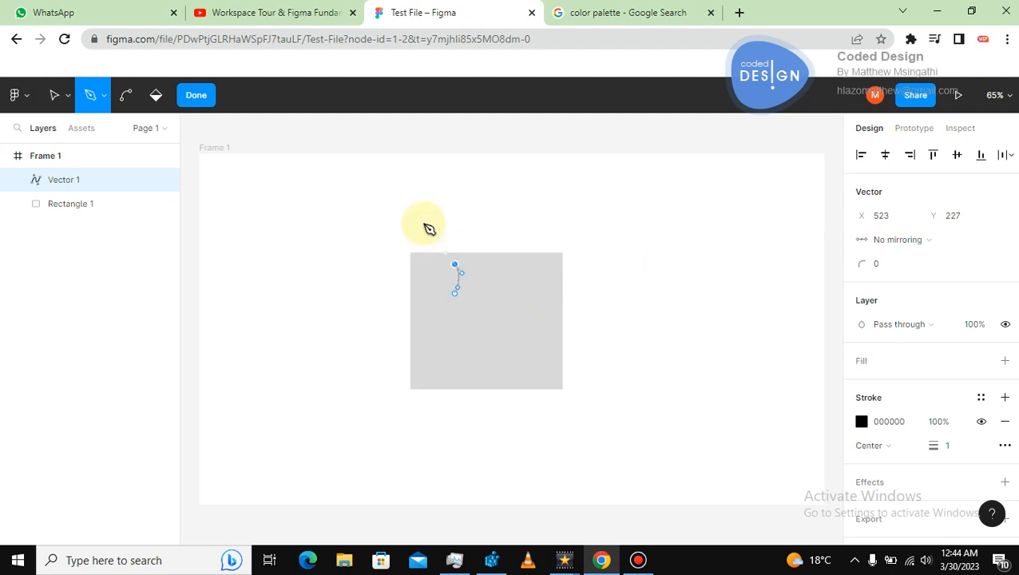
pyautogui.moveTo(421, 221); pyautogui.dragTo(498, 229)
pyautogui.moveTo(532, 193); pyautogui.dragTo(551, 169)
pyautogui.moveTo(613, 213); pyautogui.dragTo(630, 244)
pyautogui.moveTo(593, 301); pyautogui.dragTo(542, 350)
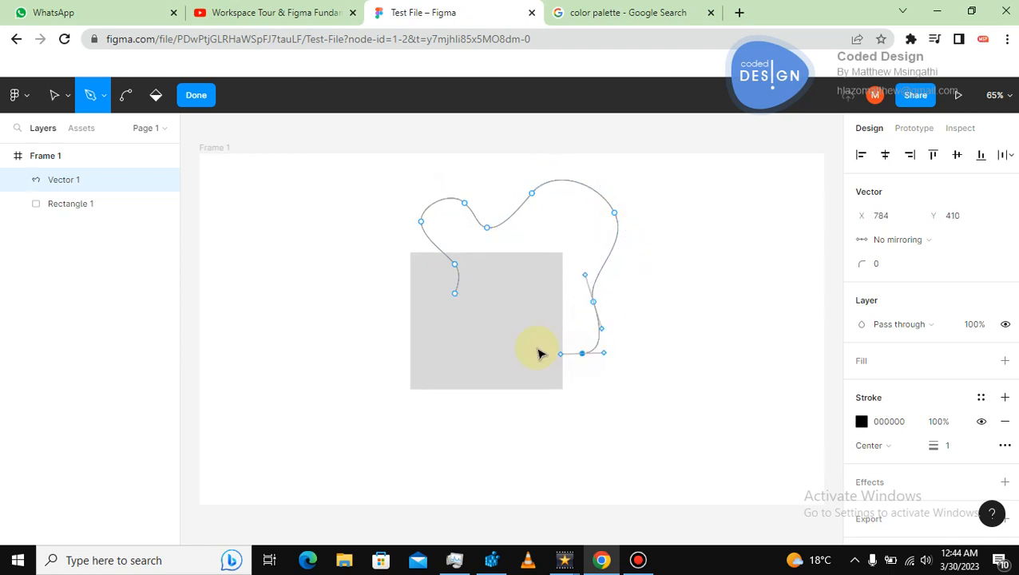
pyautogui.click(455, 295)
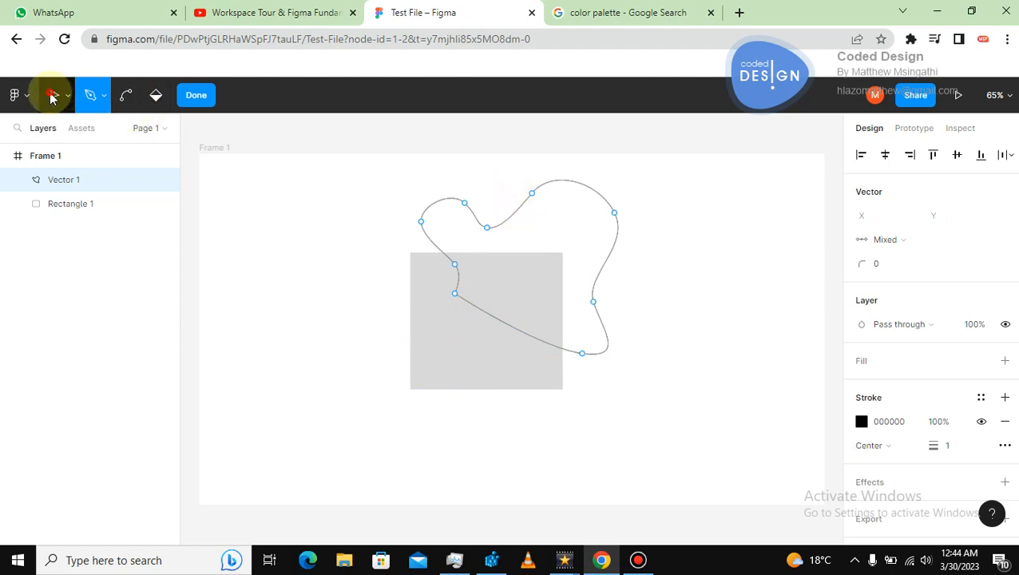
pyautogui.click(53, 95)
# Set the blob shape's stroke color to #3D3737.
pyautogui.click(861, 422)
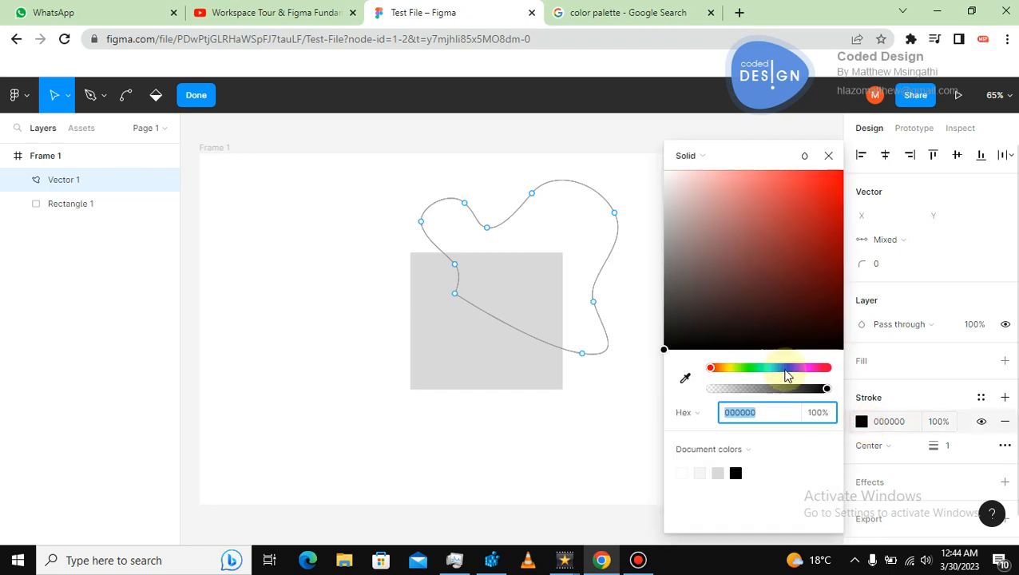
pyautogui.click(688, 264)
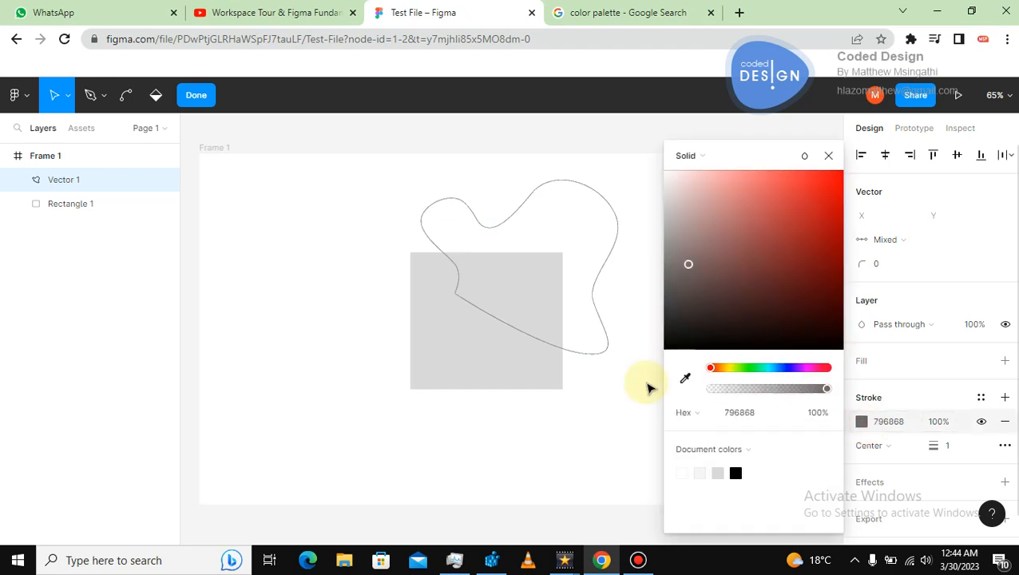
pyautogui.click(680, 306)
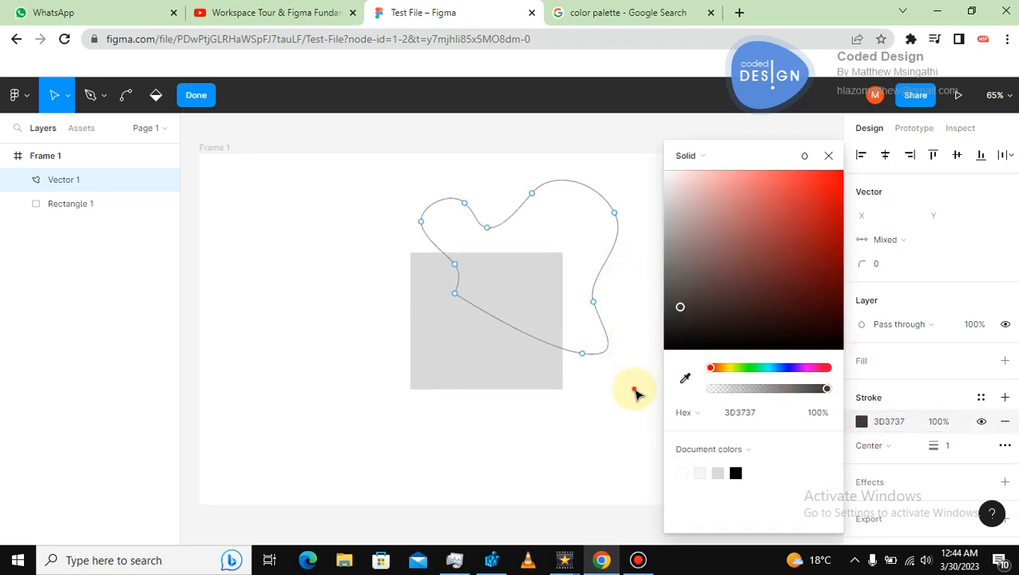
pyautogui.press('Escape')
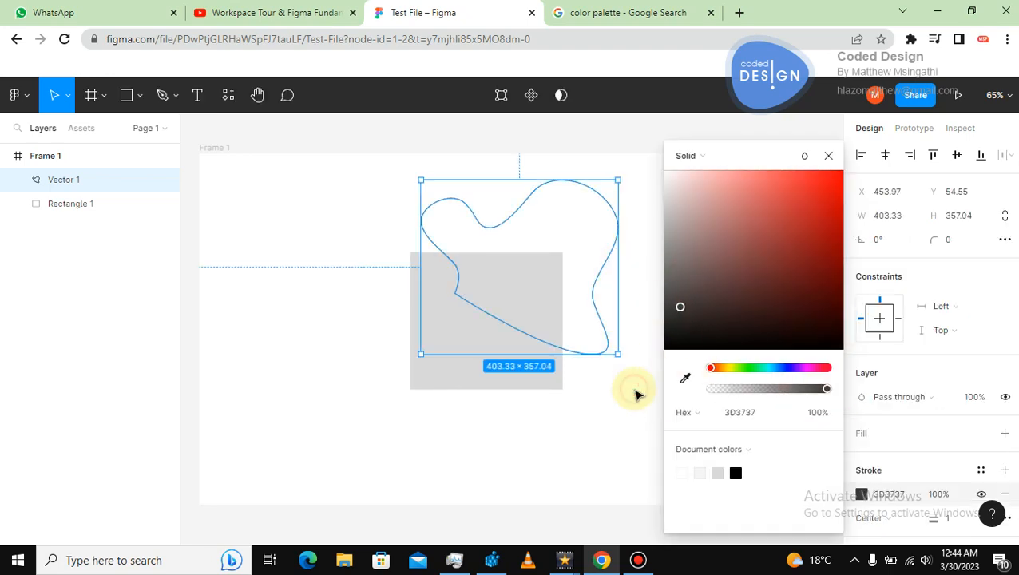
pyautogui.click(830, 154)
# Fill the blob shape with the SecondaryColor color style.
pyautogui.click(727, 271)
pyautogui.click(615, 238)
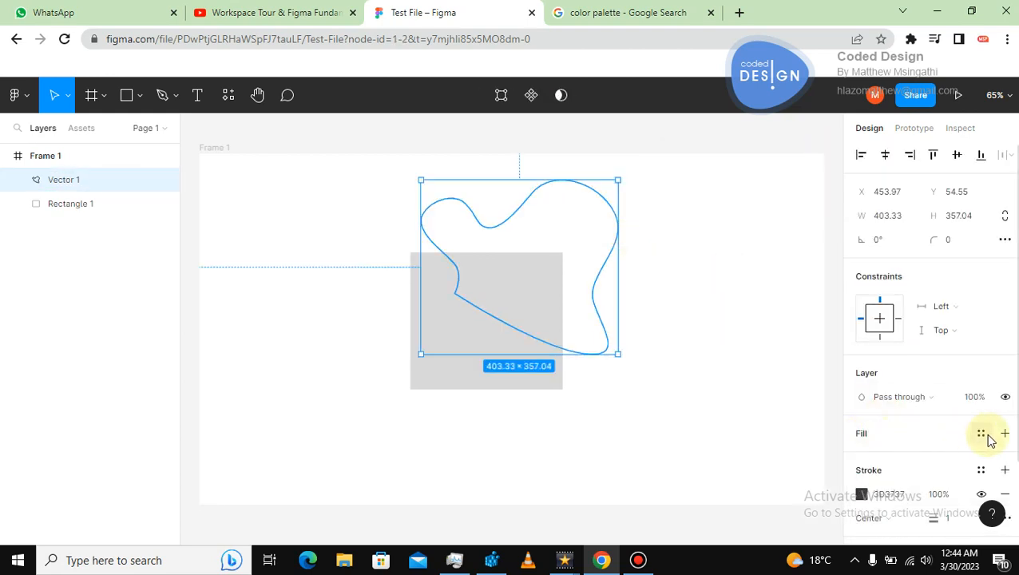
pyautogui.click(982, 433)
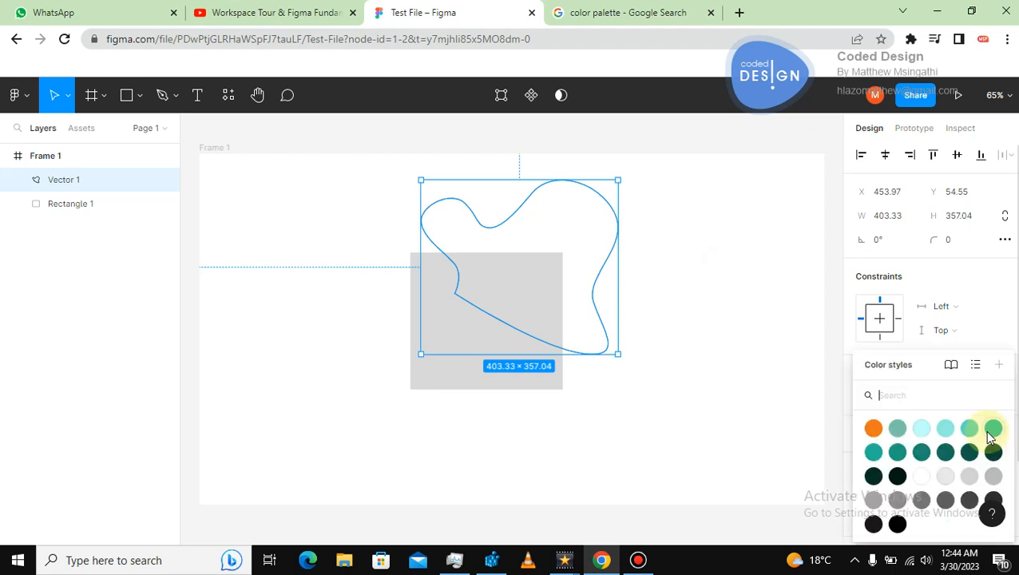
pyautogui.click(894, 425)
pyautogui.click(766, 392)
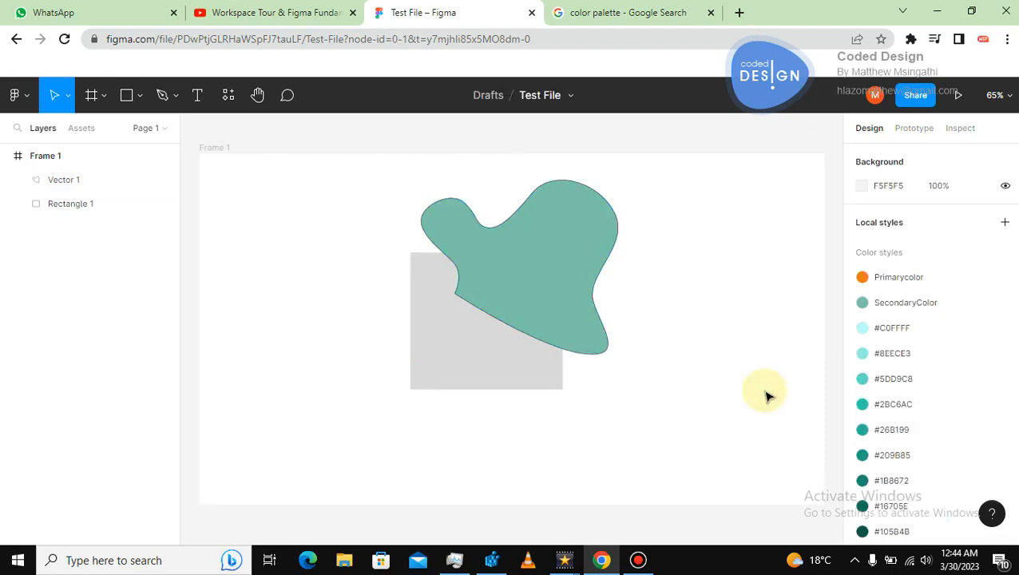
# Fill the rectangle with the Primarycolor color style.
pyautogui.click(515, 366)
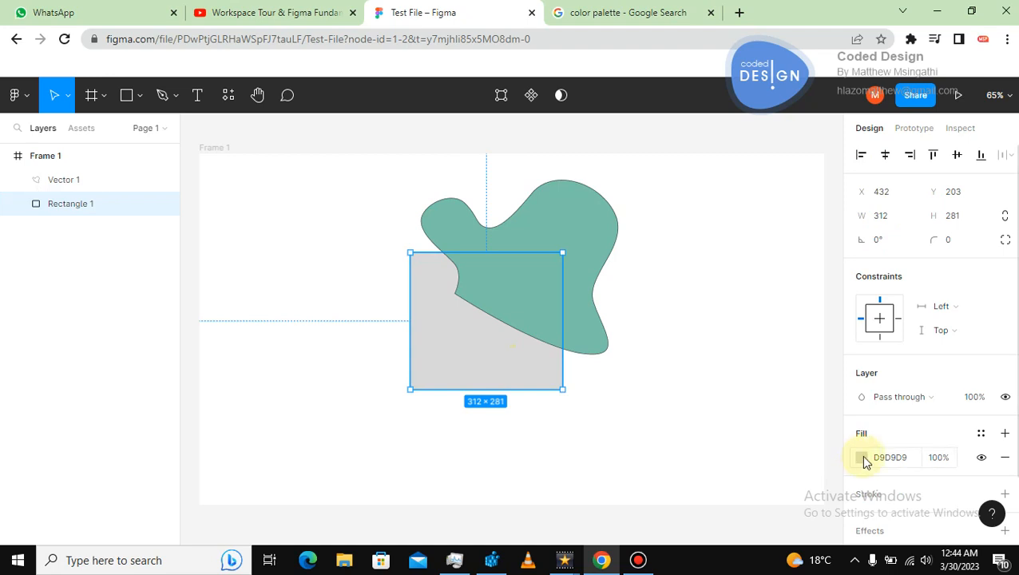
pyautogui.click(980, 435)
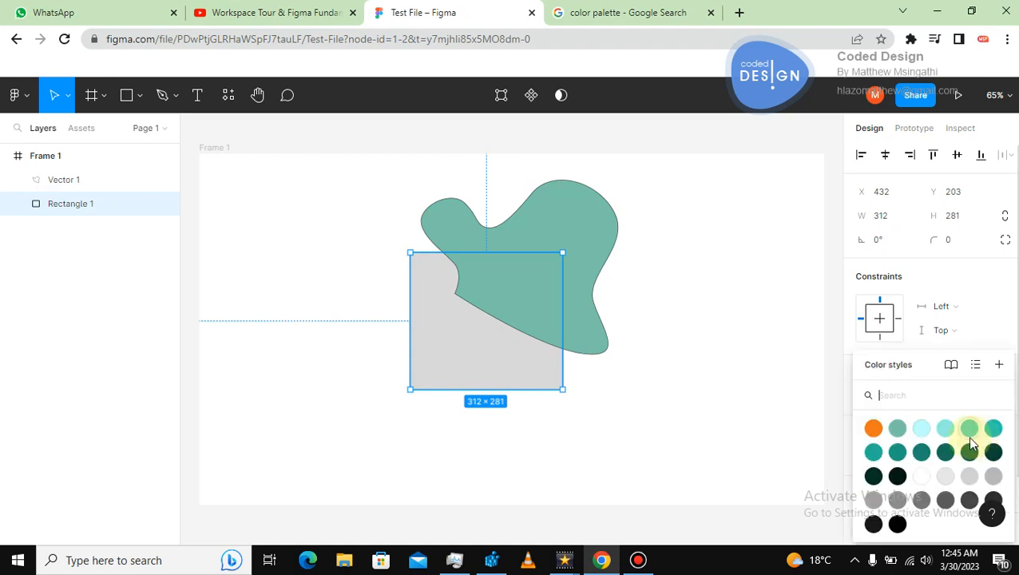
pyautogui.click(873, 428)
pyautogui.click(705, 391)
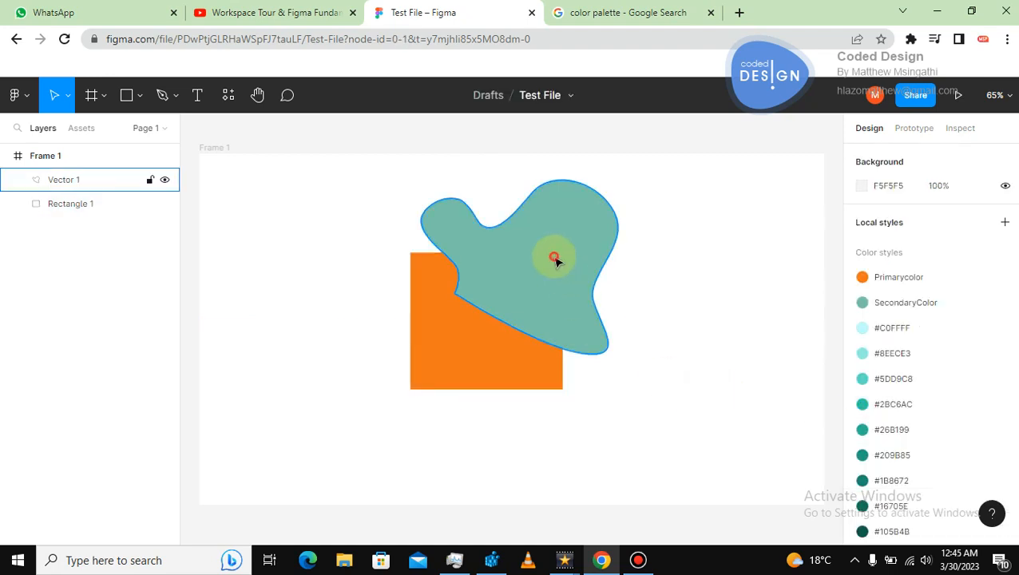
# Remove the stroke from the blob shape.
pyautogui.click(554, 256)
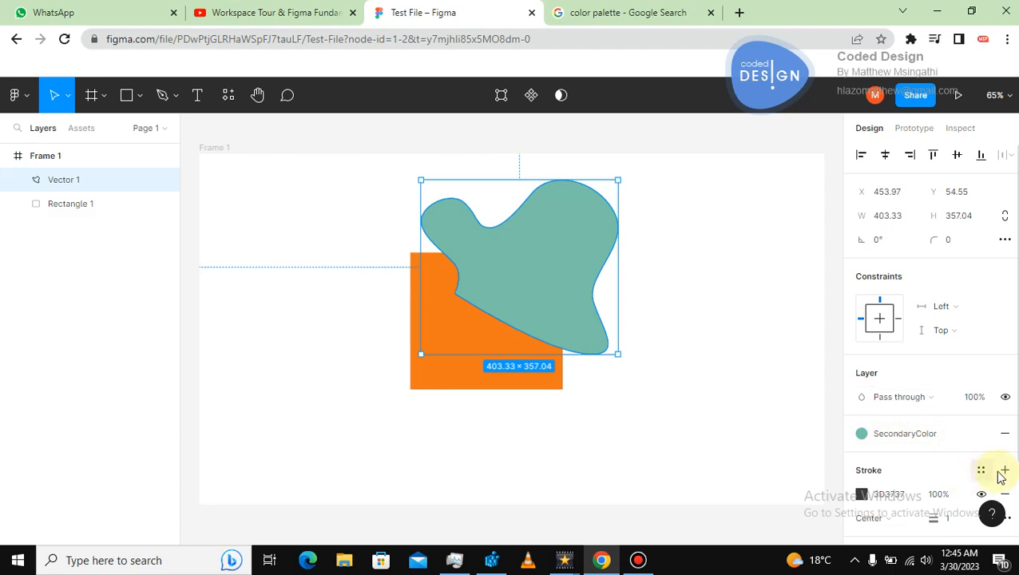
pyautogui.click(1004, 494)
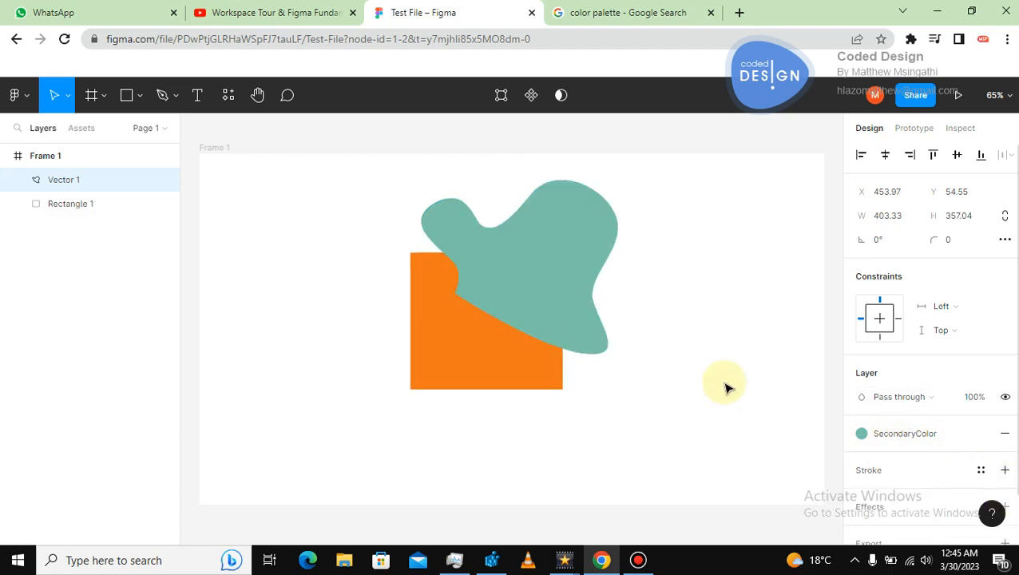
pyautogui.click(621, 435)
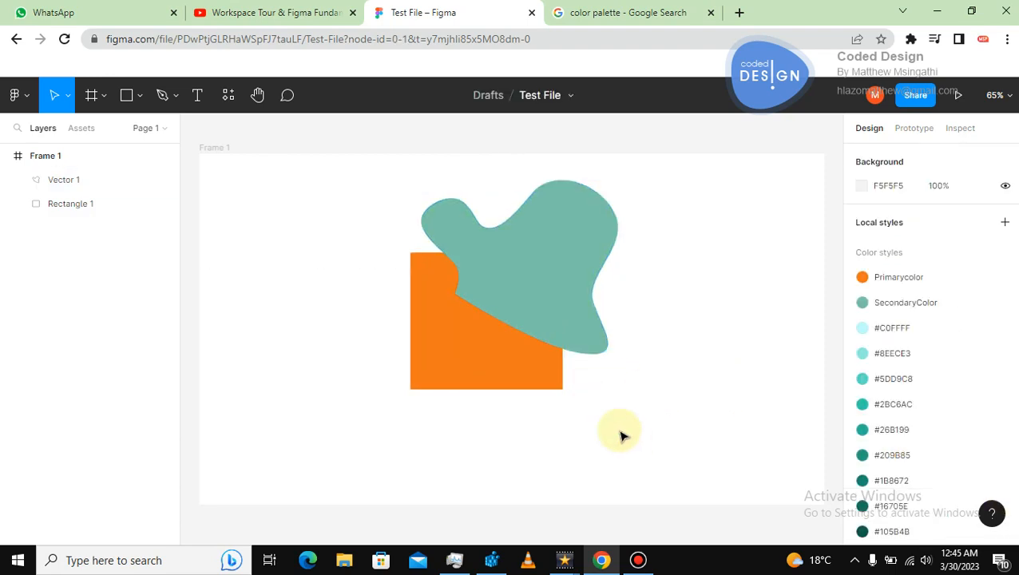
# Select the blob and the rectangle together and combine them with Union selection.
pyautogui.click(549, 290)
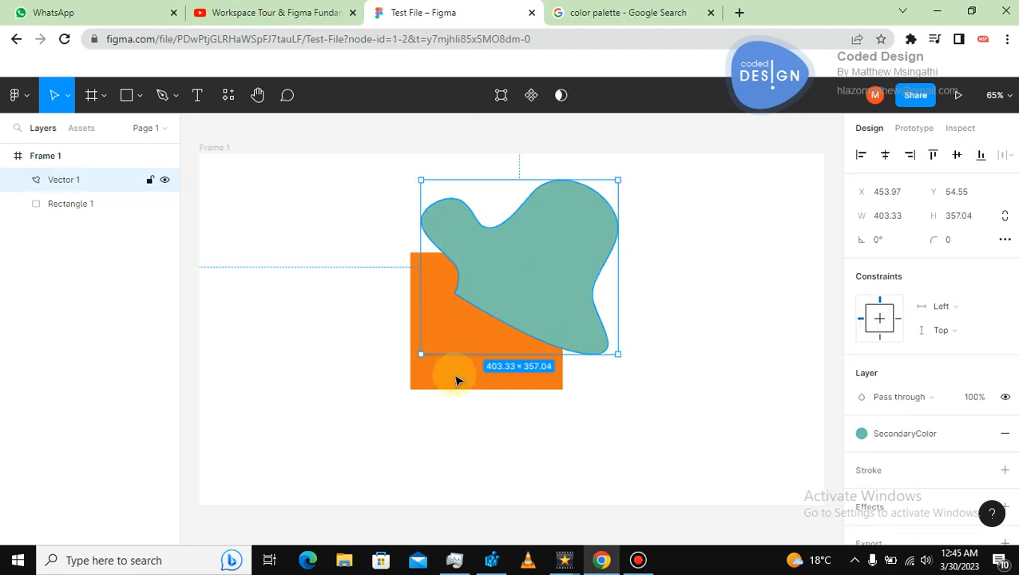
pyautogui.keyDown('shift'); pyautogui.click(425, 387); pyautogui.keyUp('shift')
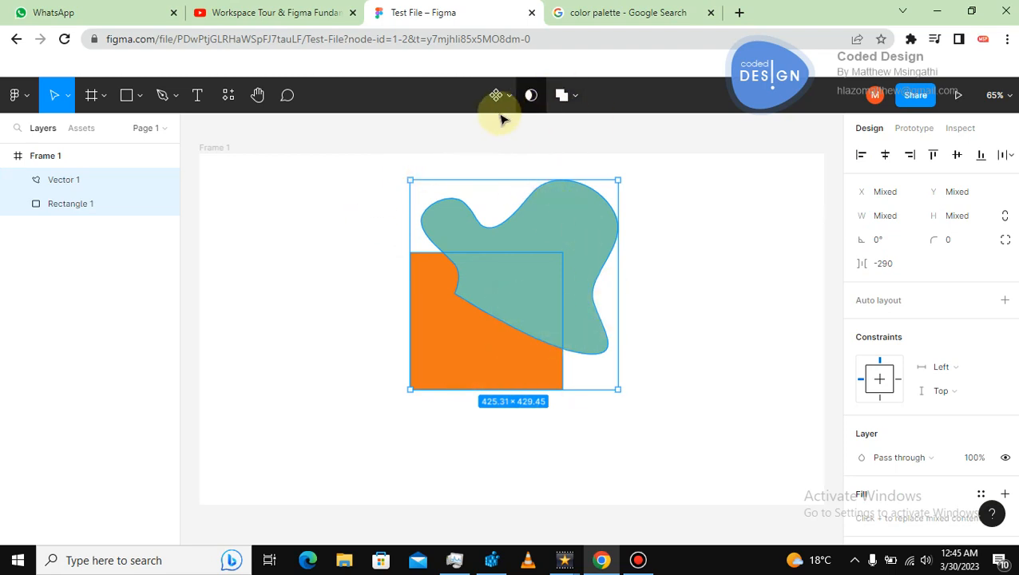
pyautogui.click(370, 211)
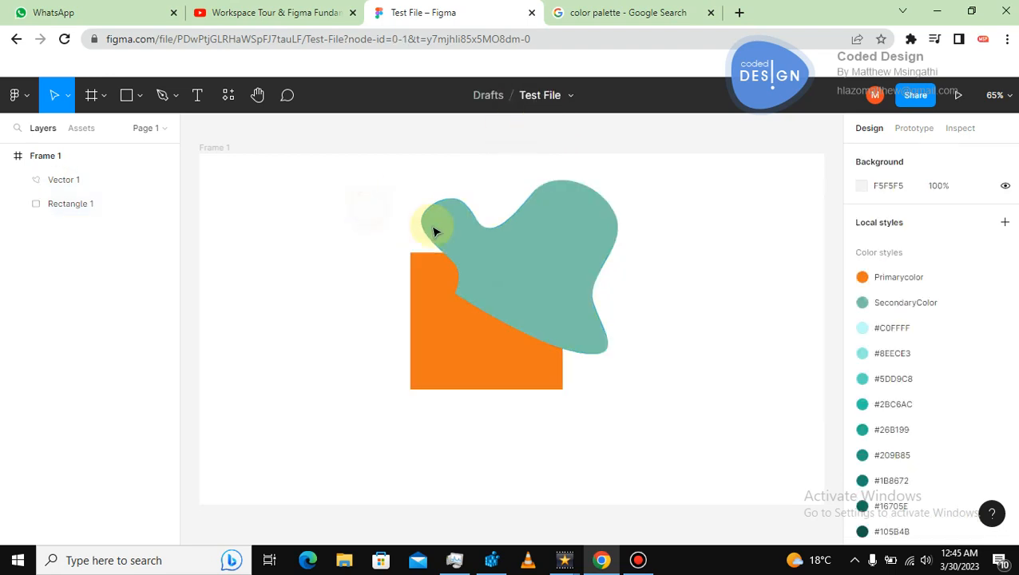
pyautogui.click(482, 239)
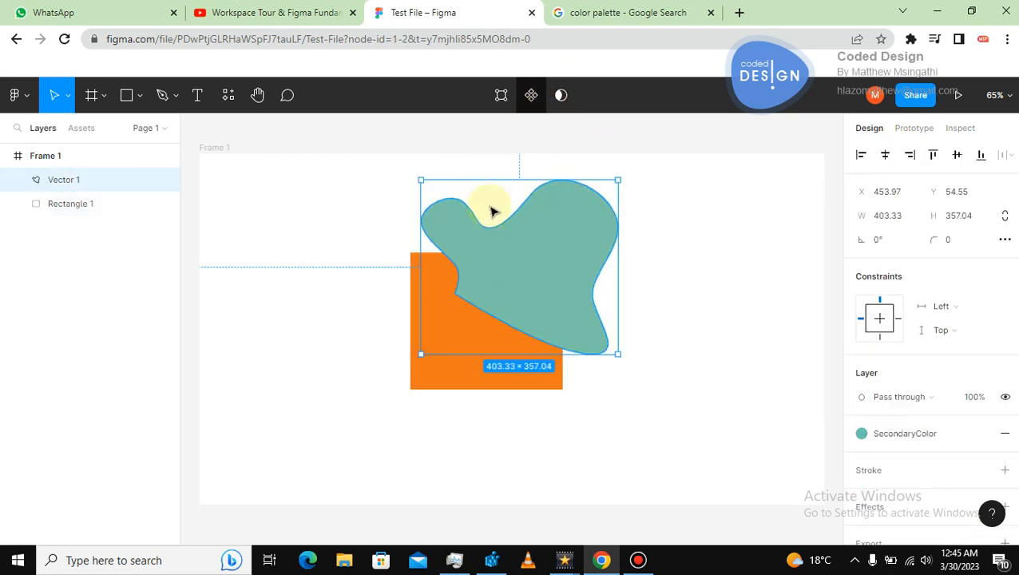
pyautogui.keyDown('shift'); pyautogui.click(443, 372); pyautogui.keyUp('shift')
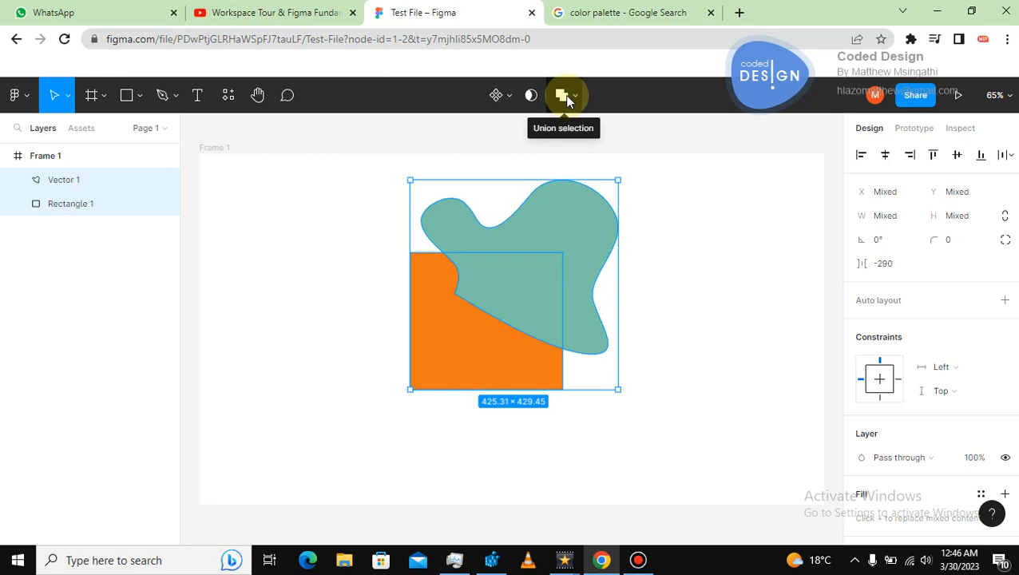
pyautogui.click(495, 291)
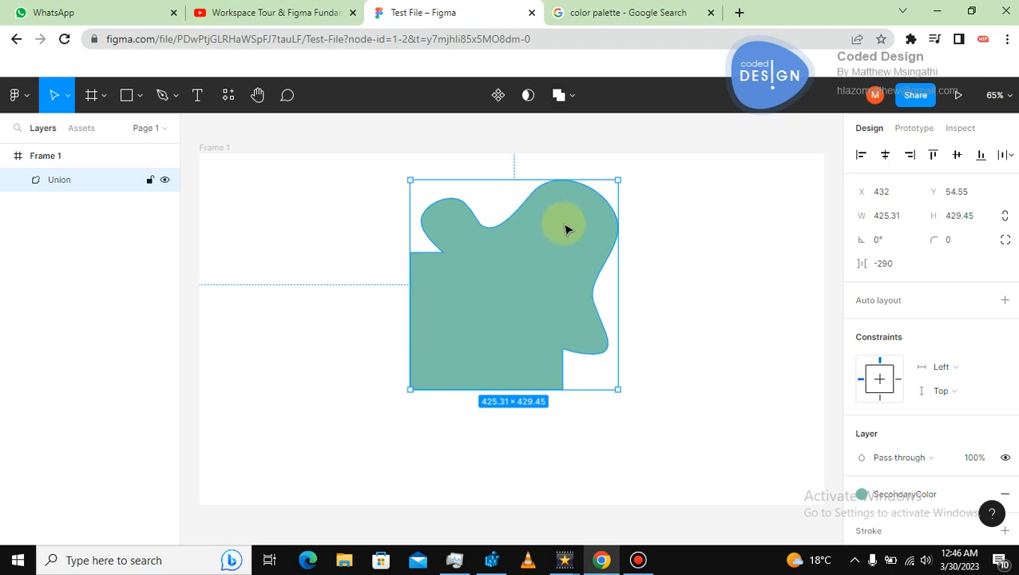
# Scale the union shape down to about 283 × 306 px and move it left in the frame.
pyautogui.moveTo(617, 178); pyautogui.dragTo(548, 240)
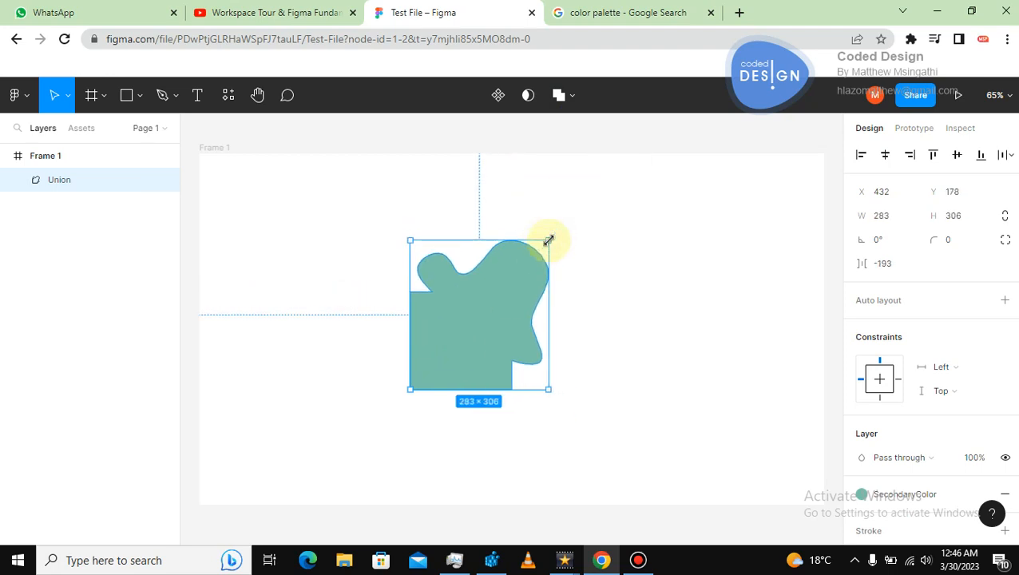
pyautogui.moveTo(485, 295); pyautogui.dragTo(455, 295)
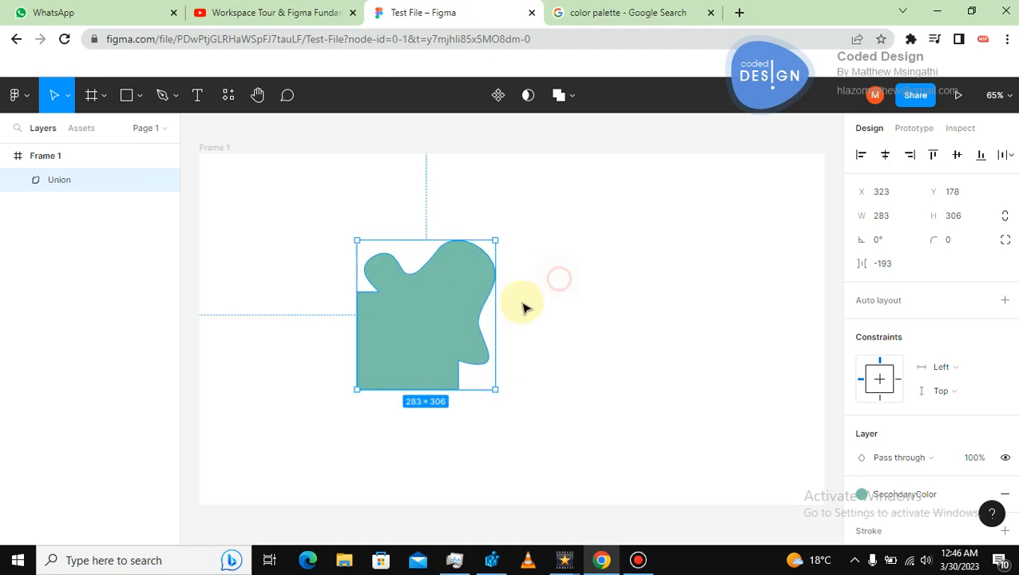
pyautogui.click(330, 338)
# Draw an ellipse about 307 × 274 px overlapping the union shape's upper right part.
pyautogui.click(135, 97)
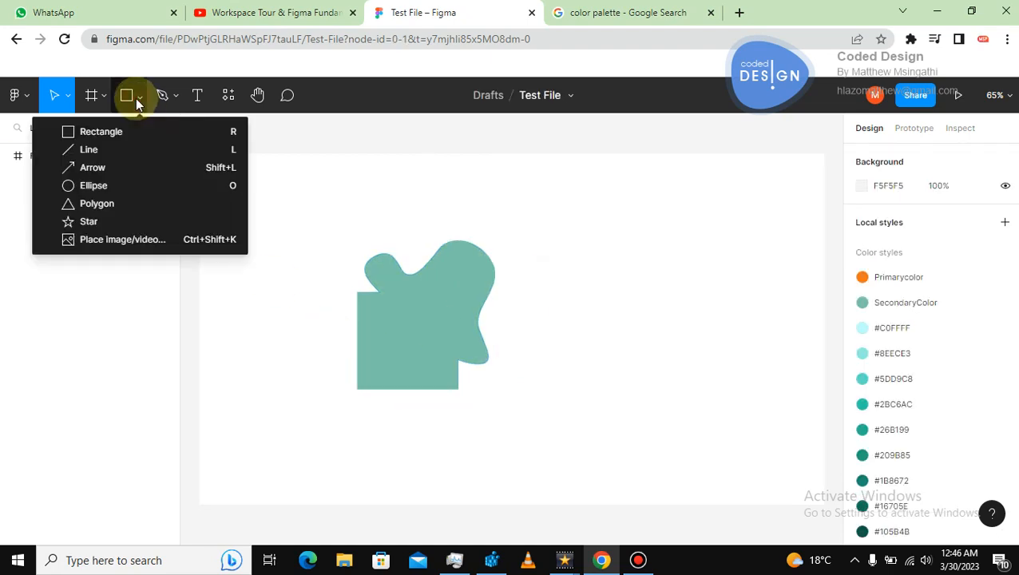
pyautogui.click(375, 224)
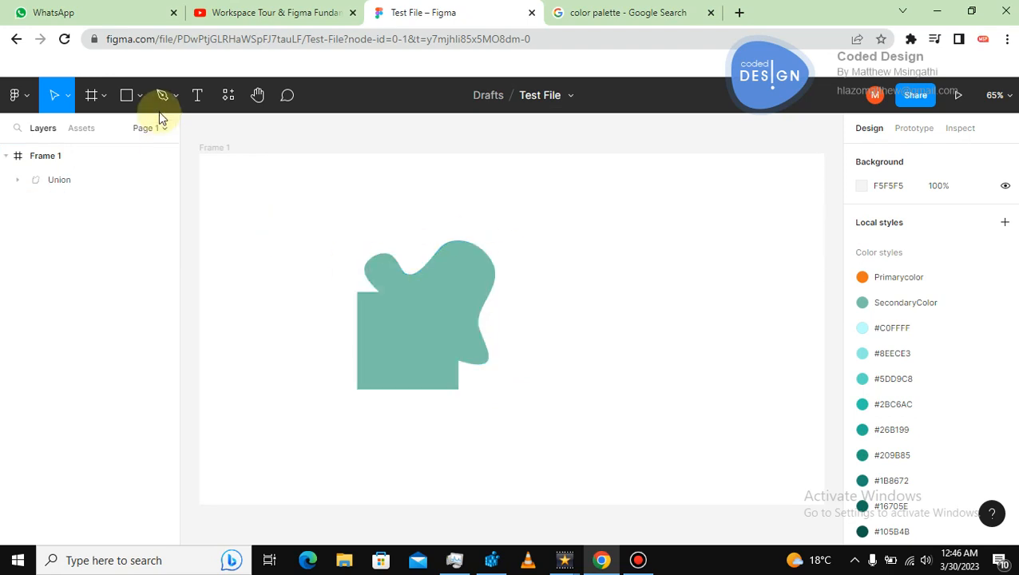
pyautogui.click(126, 98)
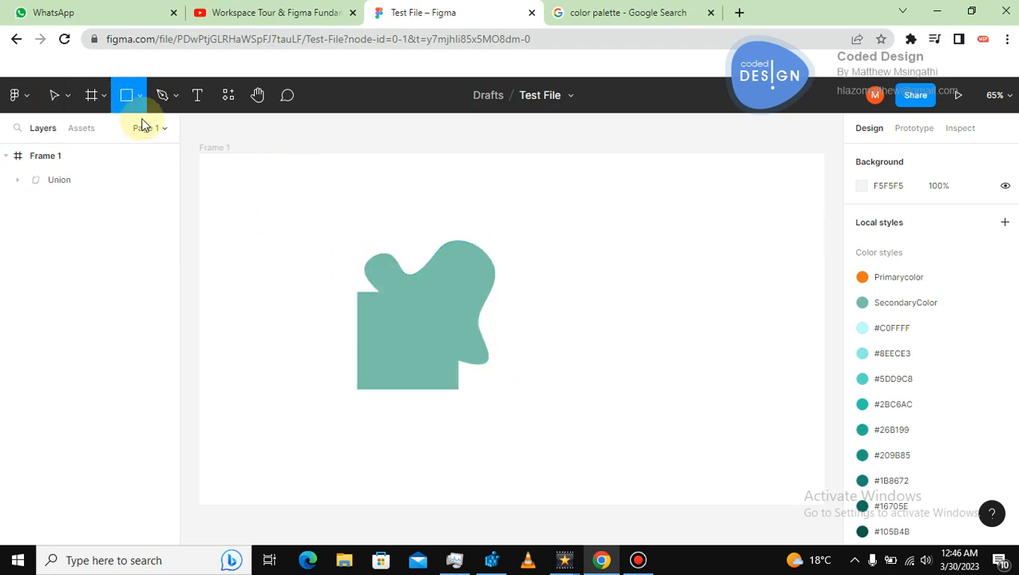
pyautogui.click(138, 95)
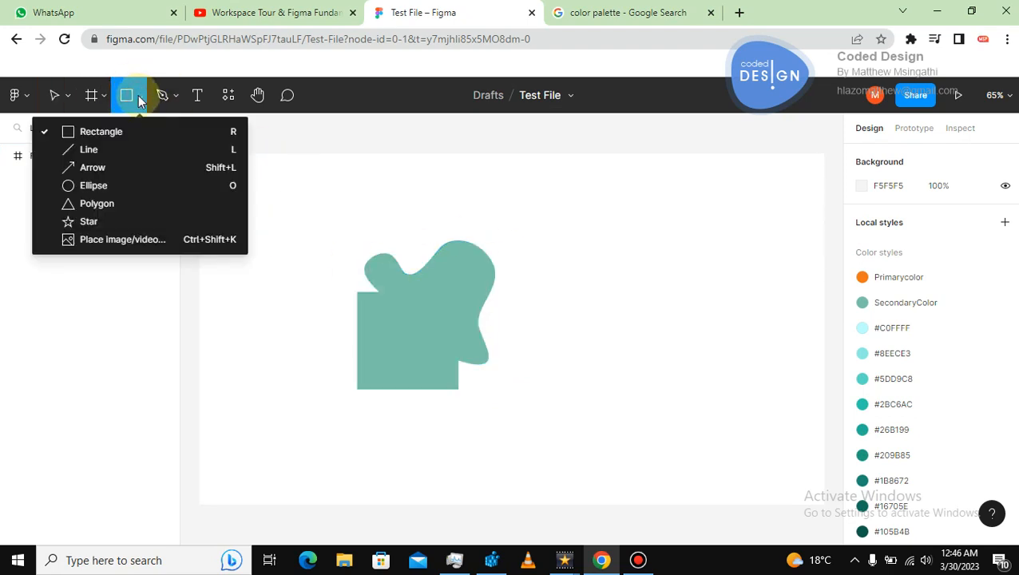
pyautogui.click(65, 185)
pyautogui.moveTo(402, 191); pyautogui.dragTo(553, 325)
pyautogui.moveTo(494, 280); pyautogui.dragTo(498, 284)
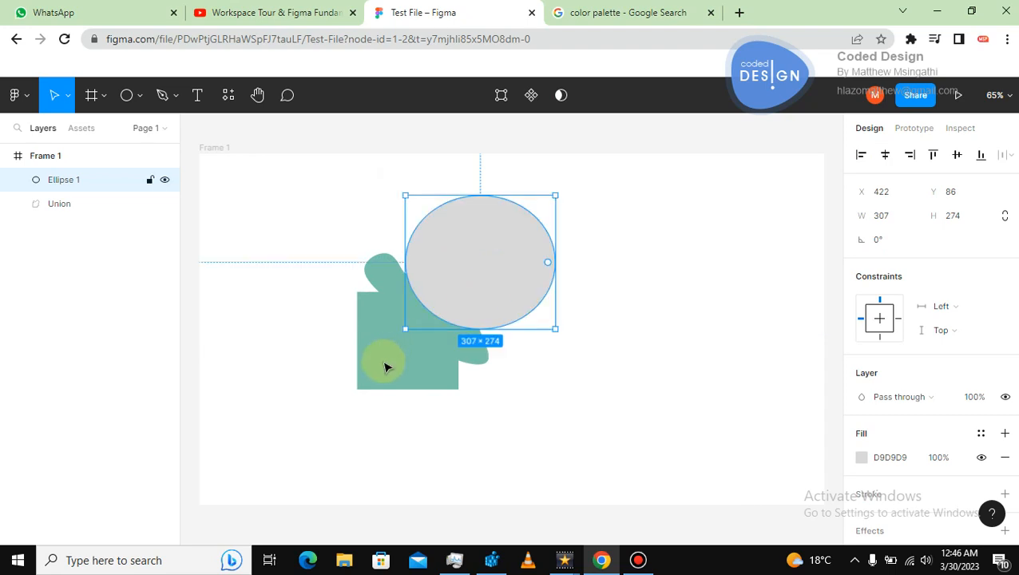
# Subtract the ellipse from the union shape using Subtract selection.
pyautogui.keyDown('shift'); pyautogui.click(399, 362); pyautogui.keyUp('shift')
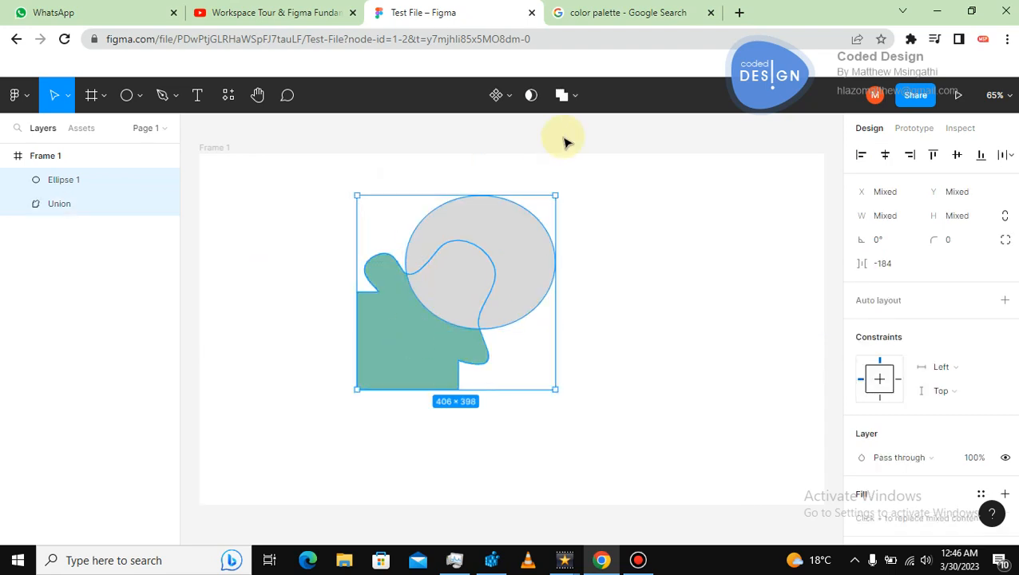
pyautogui.click(576, 96)
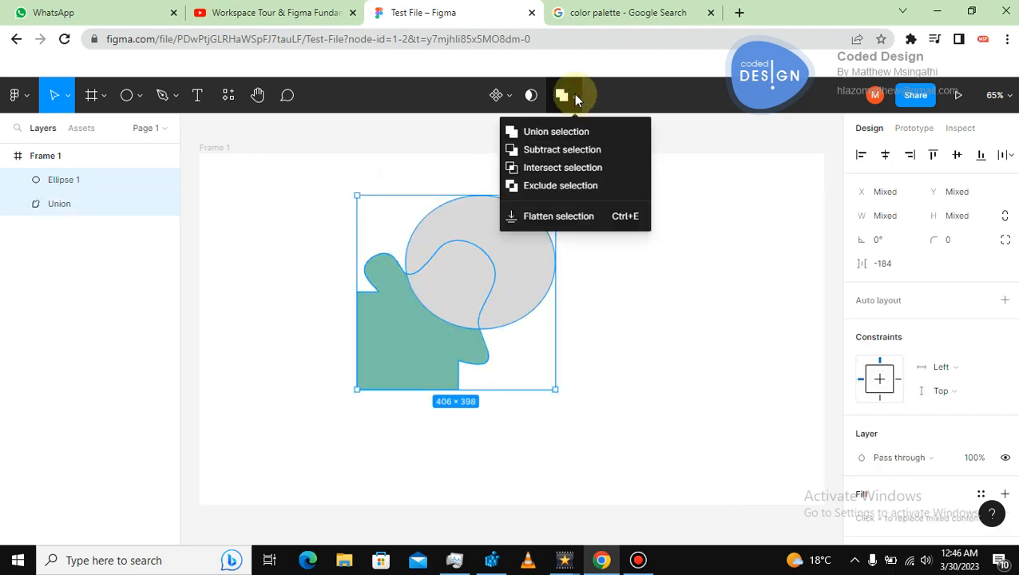
pyautogui.click(549, 151)
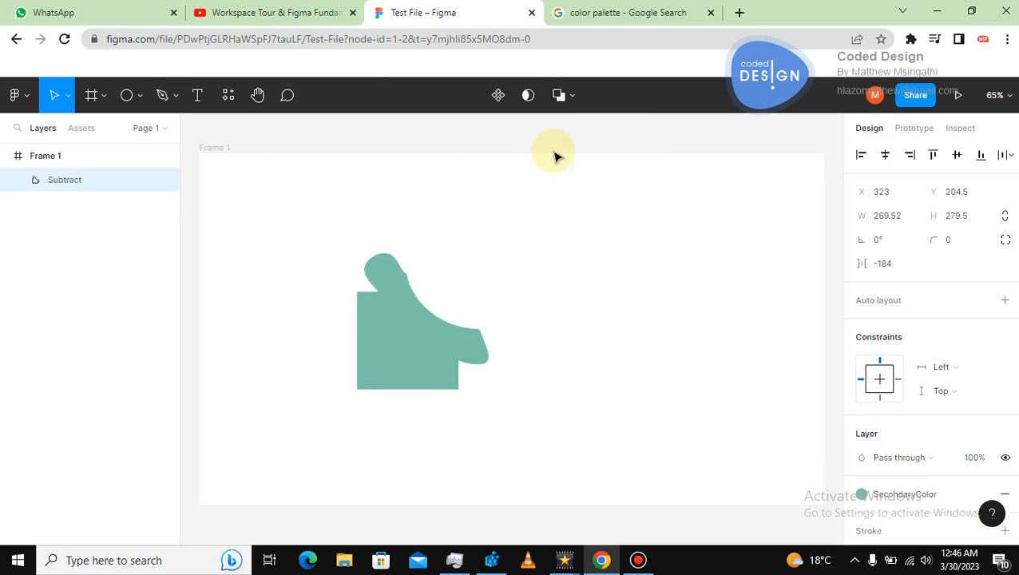
pyautogui.click(573, 266)
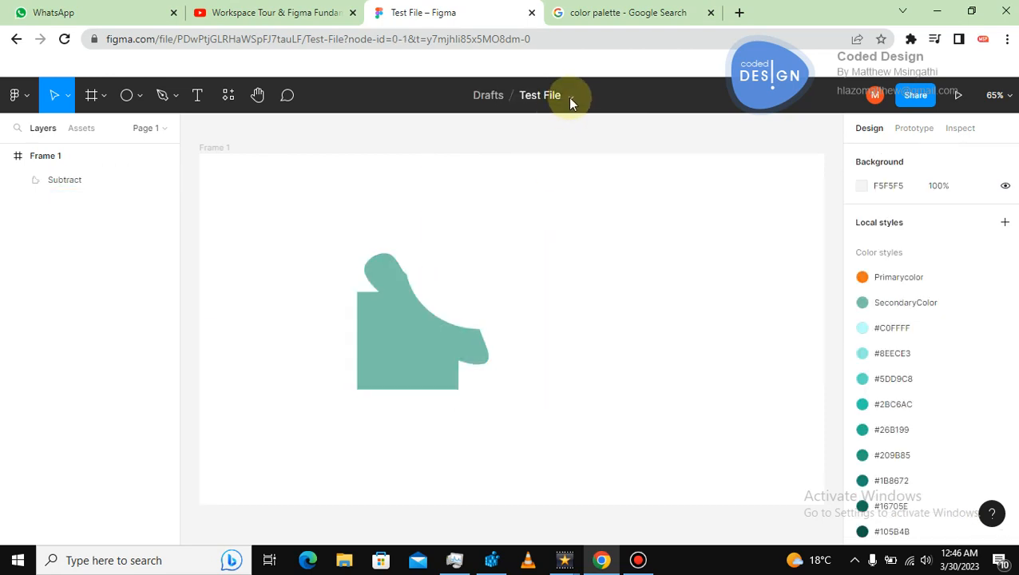
# Draw a second ellipse about 188 × 190 px and place it over the shape's right edge.
pyautogui.click(386, 357)
pyautogui.press('Escape')
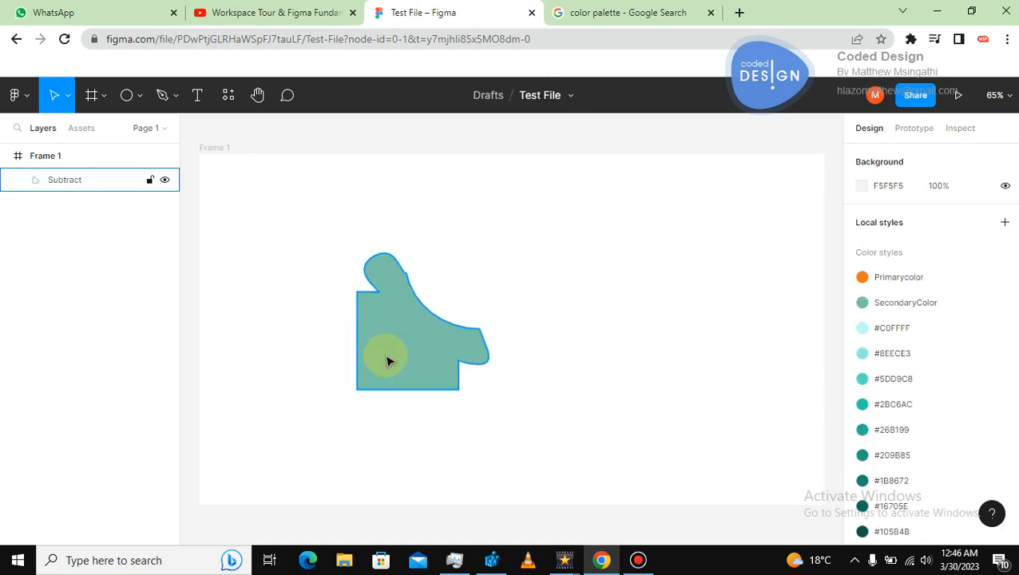
pyautogui.click(128, 94)
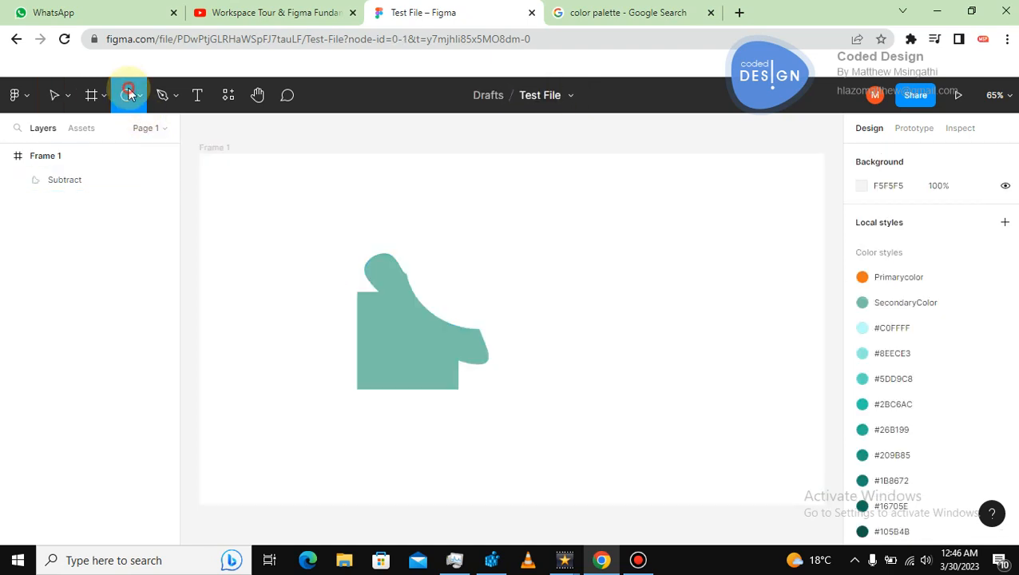
pyautogui.moveTo(457, 272)
pyautogui.mouseDown()
pyautogui.moveTo(531, 361)
pyautogui.moveTo(556, 369)
pyautogui.mouseUp()
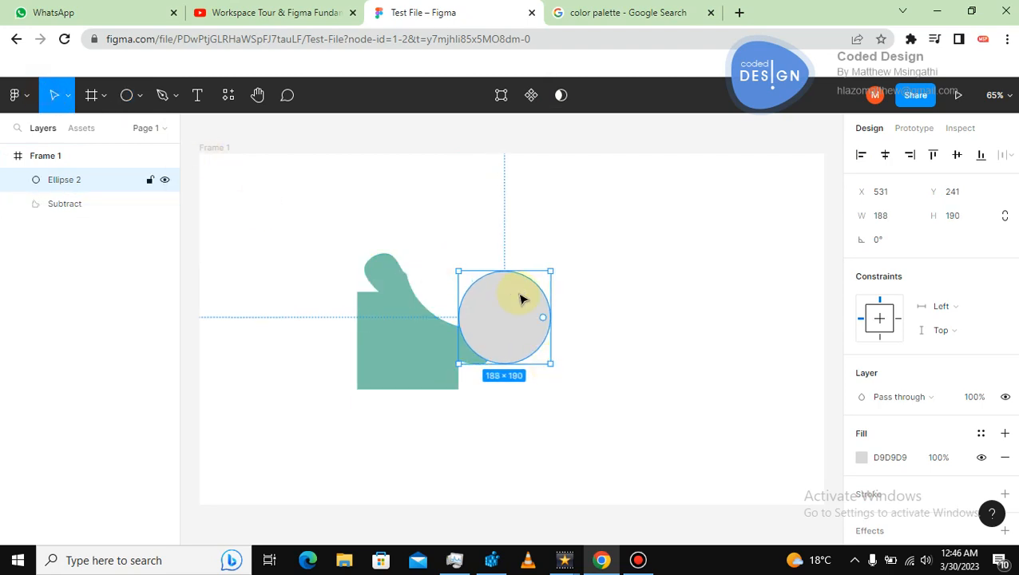
pyautogui.moveTo(513, 317); pyautogui.dragTo(460, 321)
# Select the ellipse and the subtracted shape and delete them both.
pyautogui.keyDown('shift'); pyautogui.click(384, 351); pyautogui.keyUp('shift')
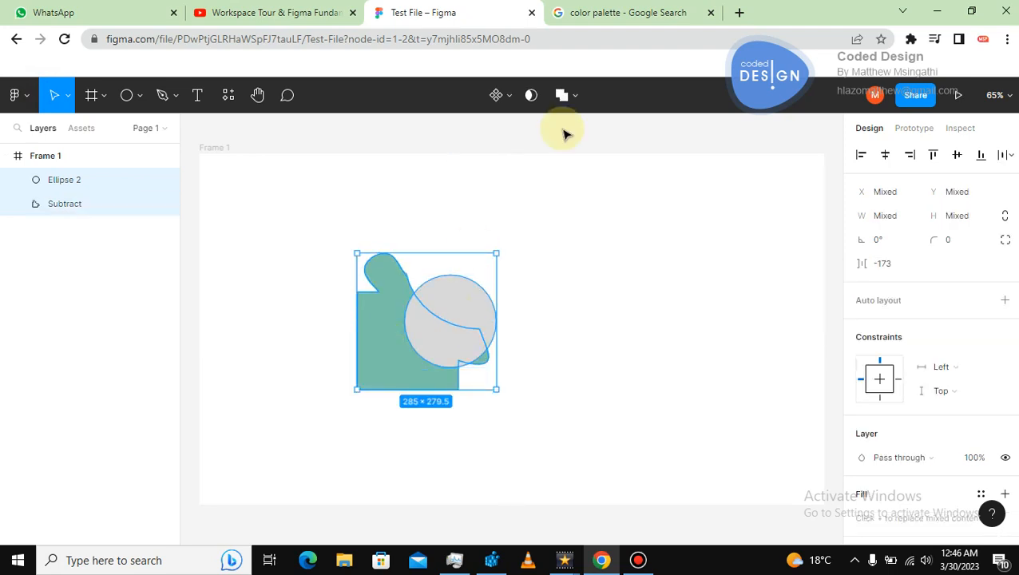
pyautogui.click(580, 97)
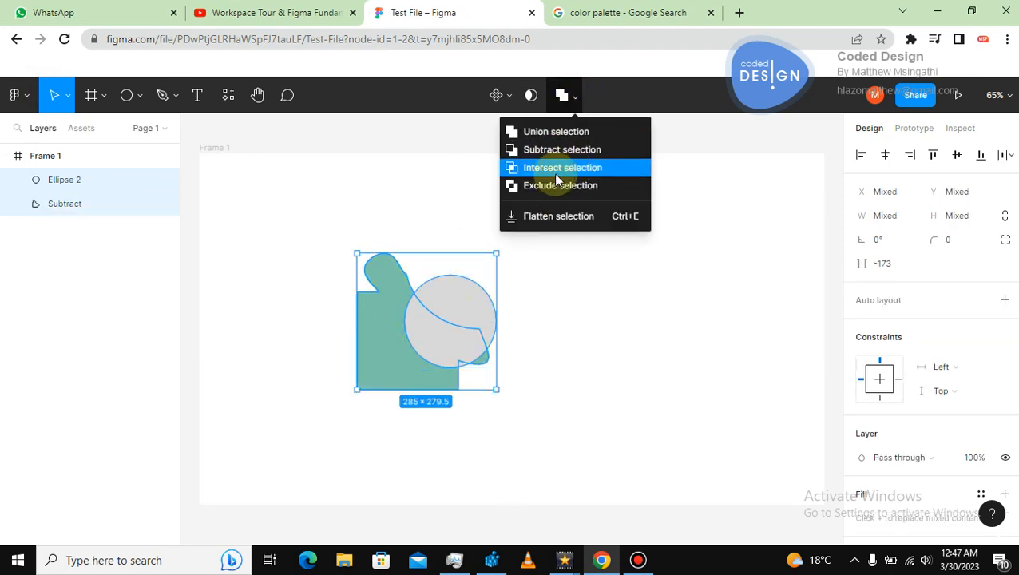
pyautogui.click(563, 297)
pyautogui.moveTo(295, 198); pyautogui.dragTo(523, 401)
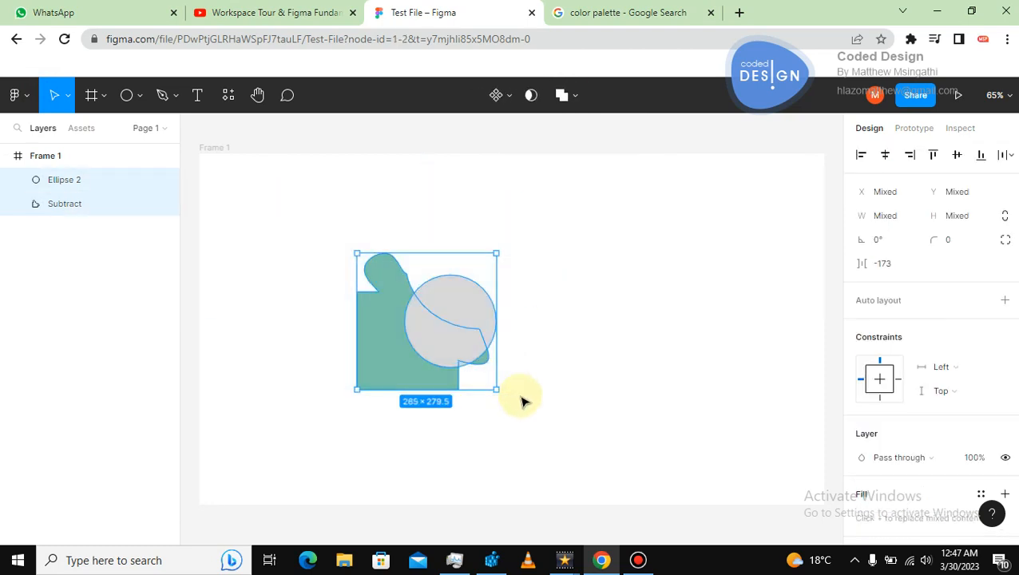
pyautogui.press('Delete')
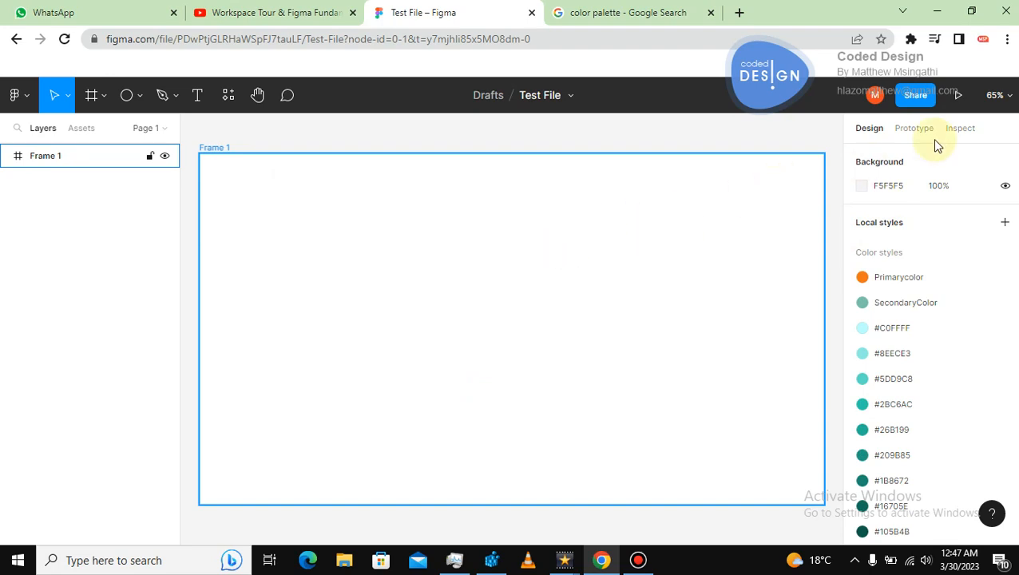
# Run the Photos plugin from the recent plugins on the empty frame.
pyautogui.click(942, 222)
pyautogui.rightClick(697, 268)
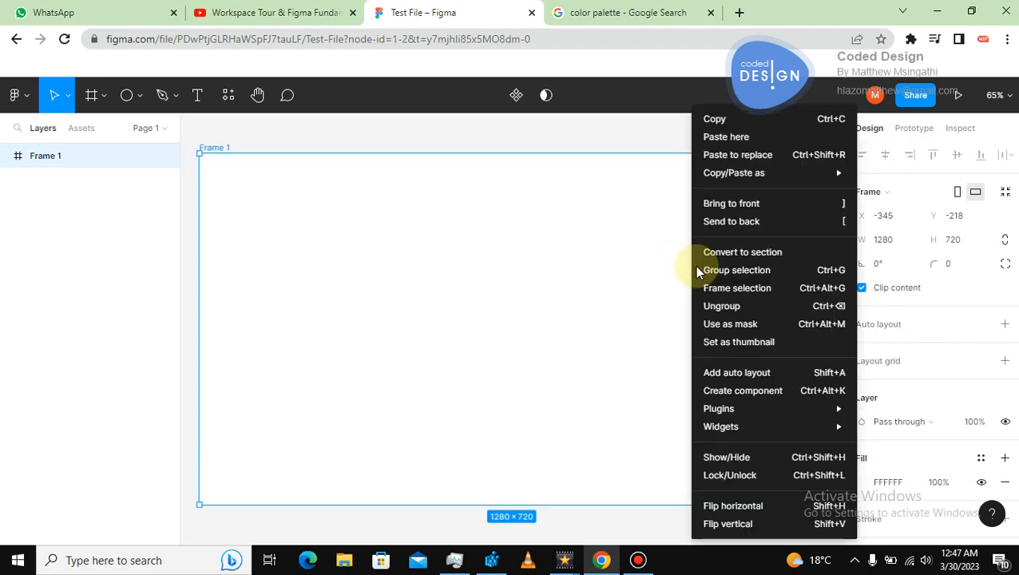
pyautogui.click(619, 265)
pyautogui.rightClick(504, 256)
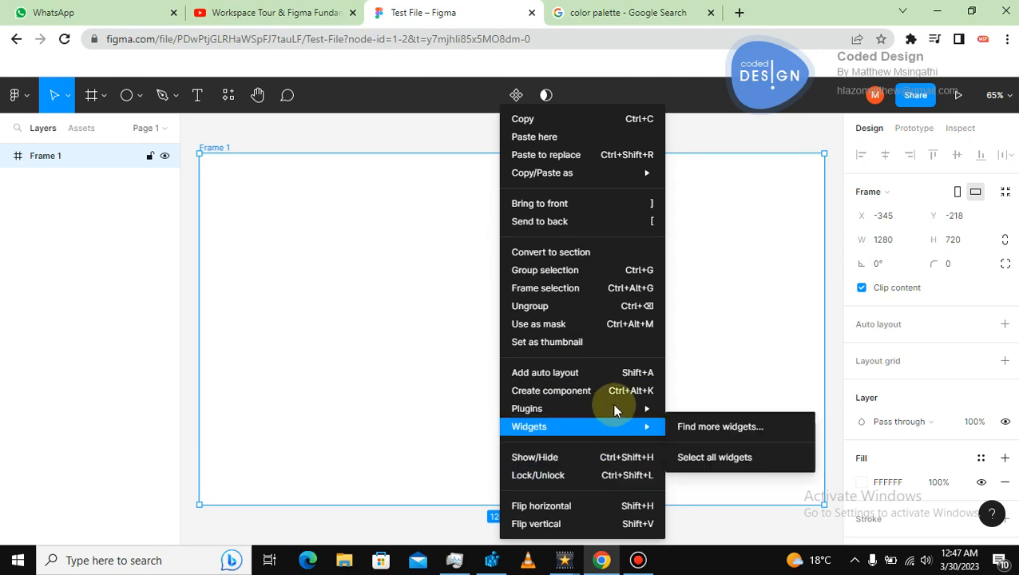
pyautogui.moveTo(615, 404)
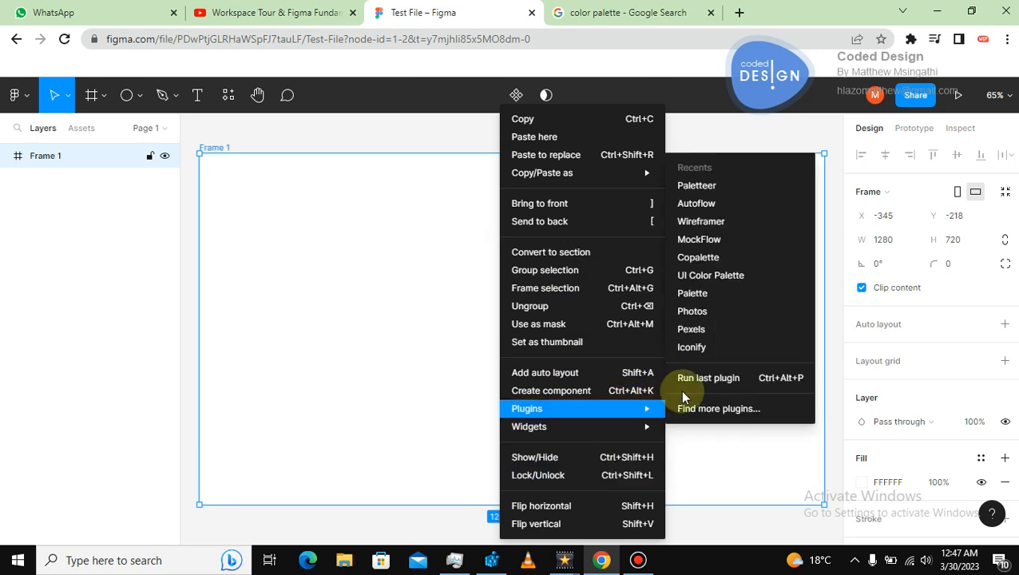
pyautogui.click(702, 316)
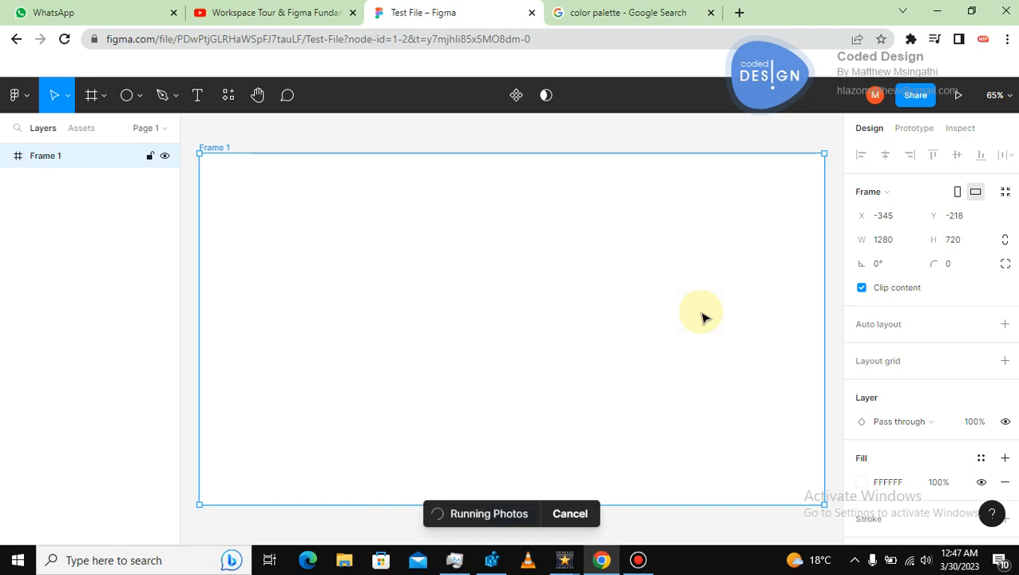
# Switch to the color palette Google search tab.
pyautogui.click(639, 15)
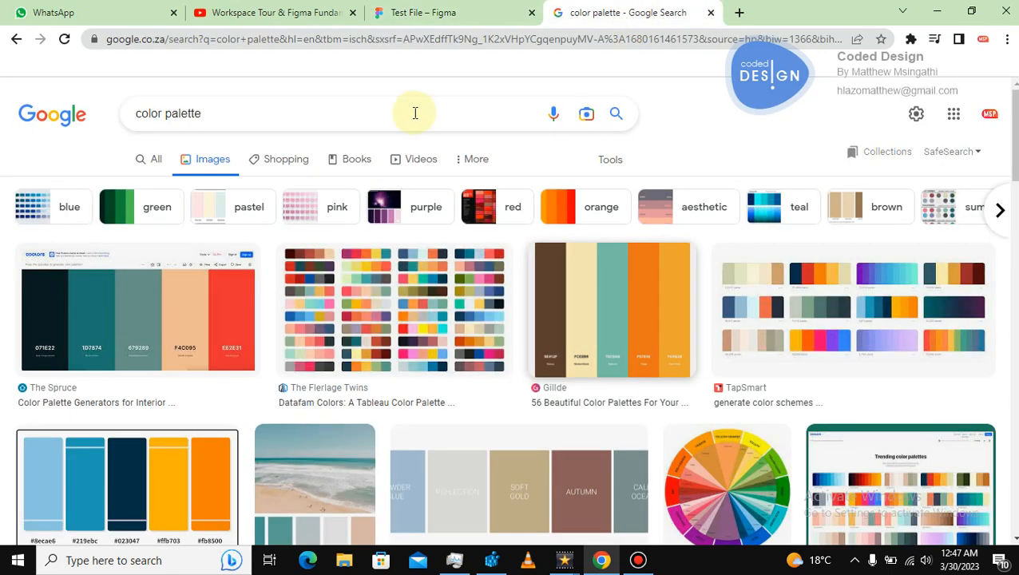
# Return to the Figma file and search the Photos plugin for people.
pyautogui.click(217, 103)
pyautogui.click(440, 13)
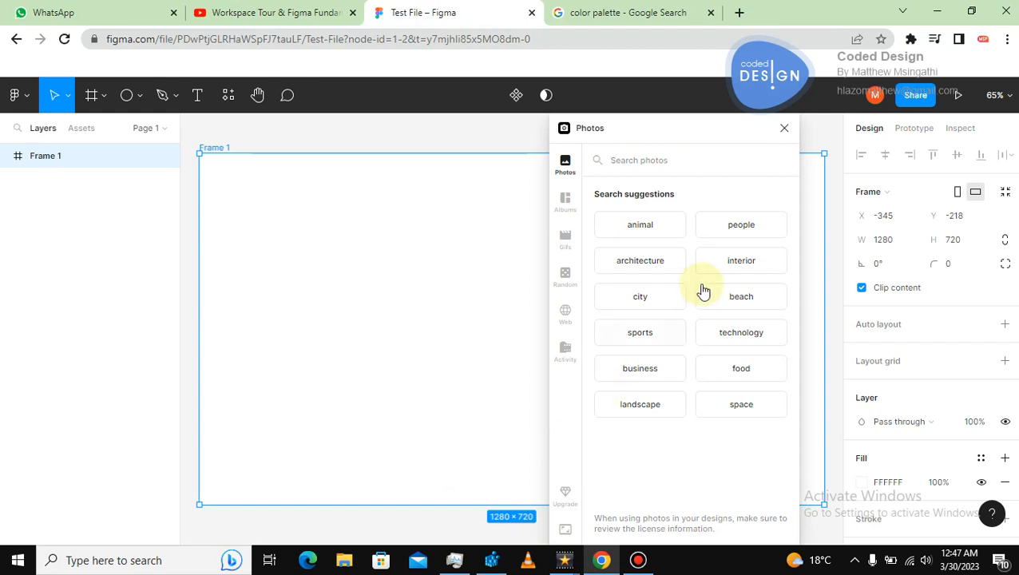
pyautogui.click(755, 229)
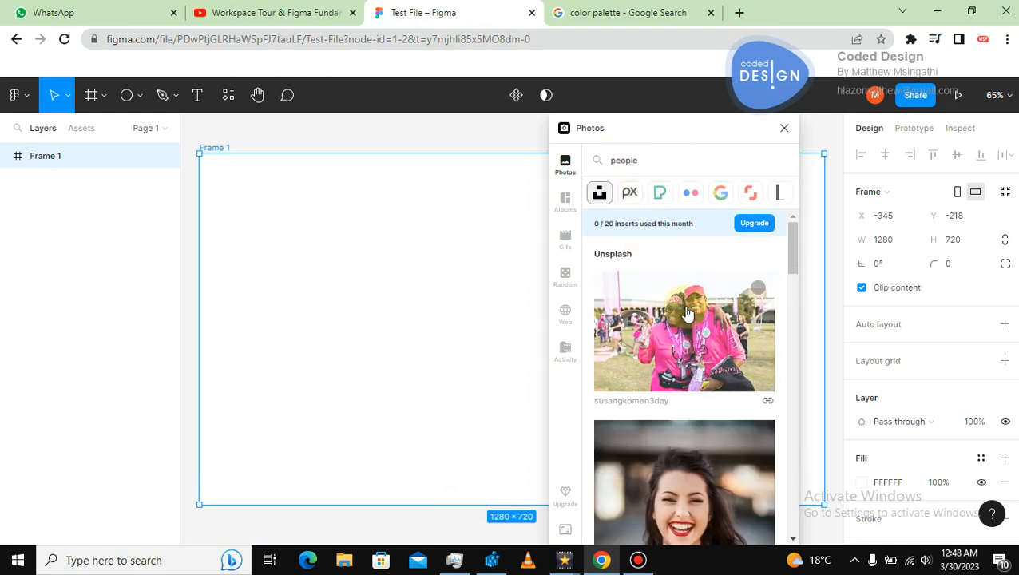
# Browse the people photo results and copy the portrait of the woman in the black top.
pyautogui.moveTo(790, 252); pyautogui.dragTo(795, 333)
pyautogui.scroll(-2, 793, 334)
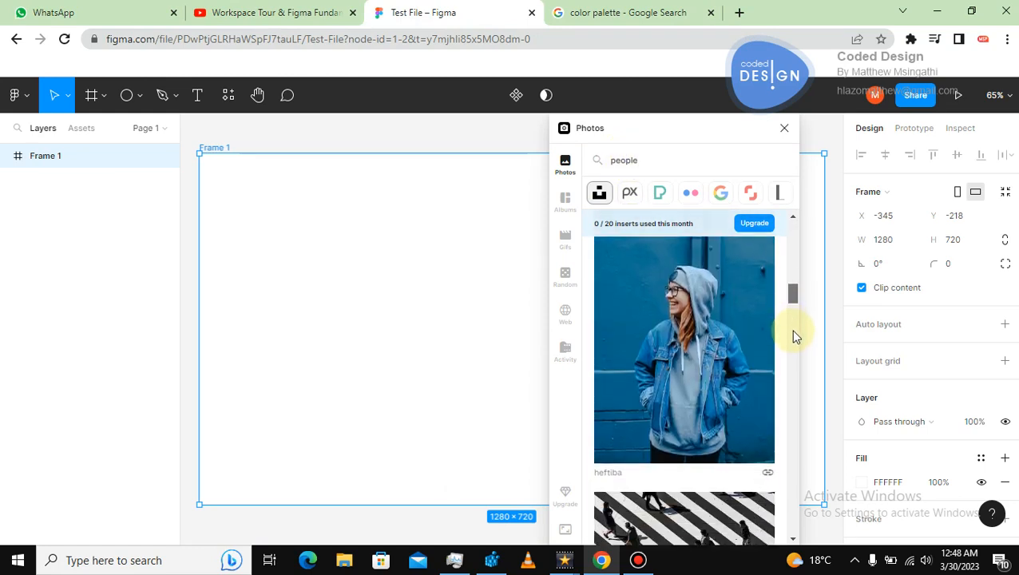
pyautogui.scroll(-1, 793, 335)
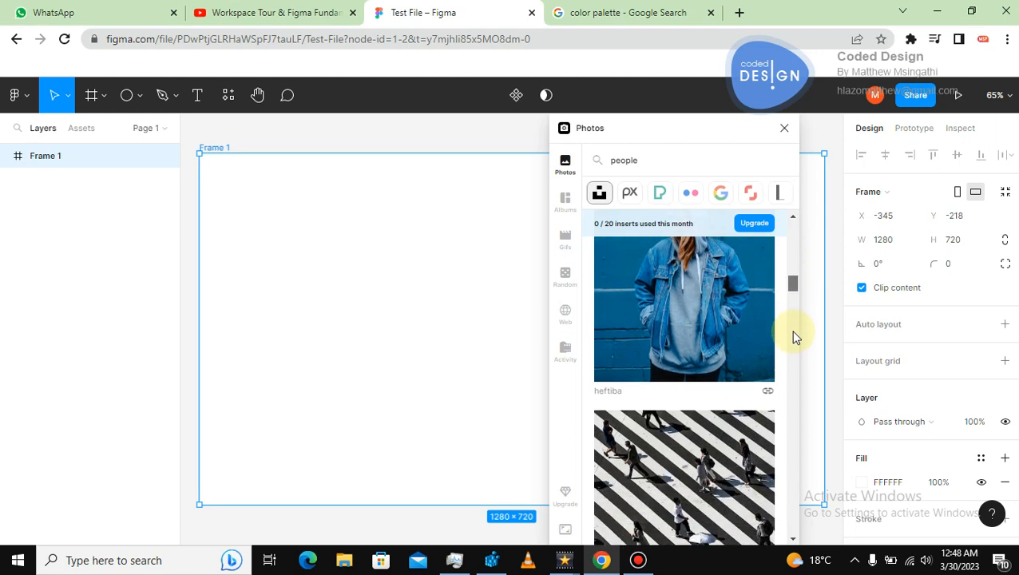
pyautogui.scroll(2, 792, 335)
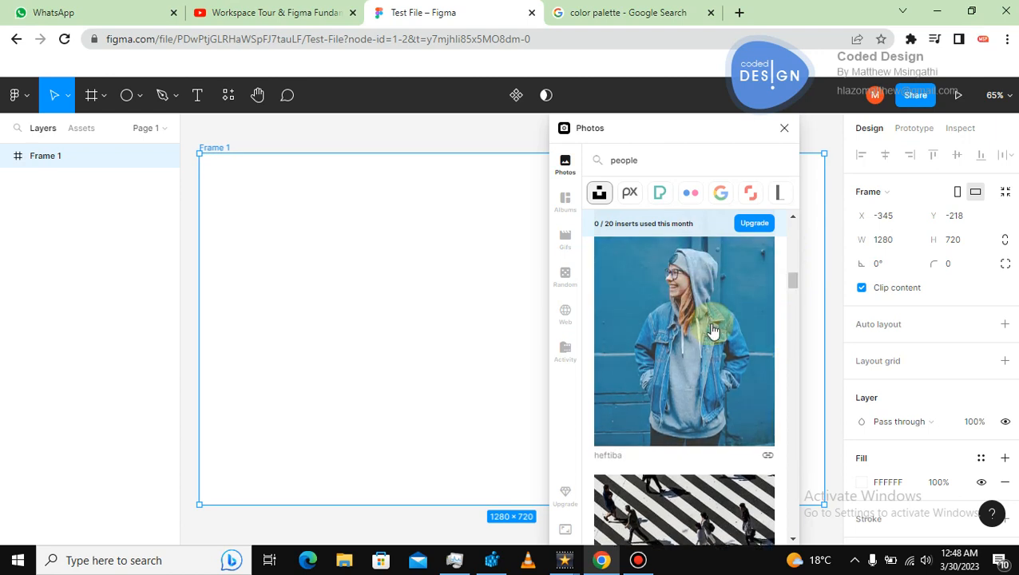
pyautogui.scroll(-2, 788, 280)
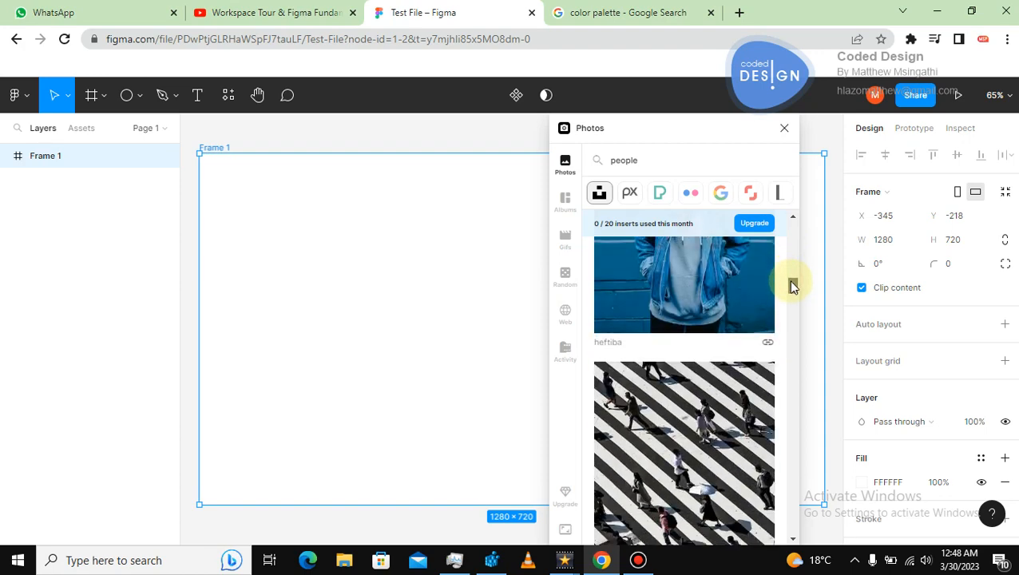
pyautogui.moveTo(788, 280); pyautogui.dragTo(795, 366)
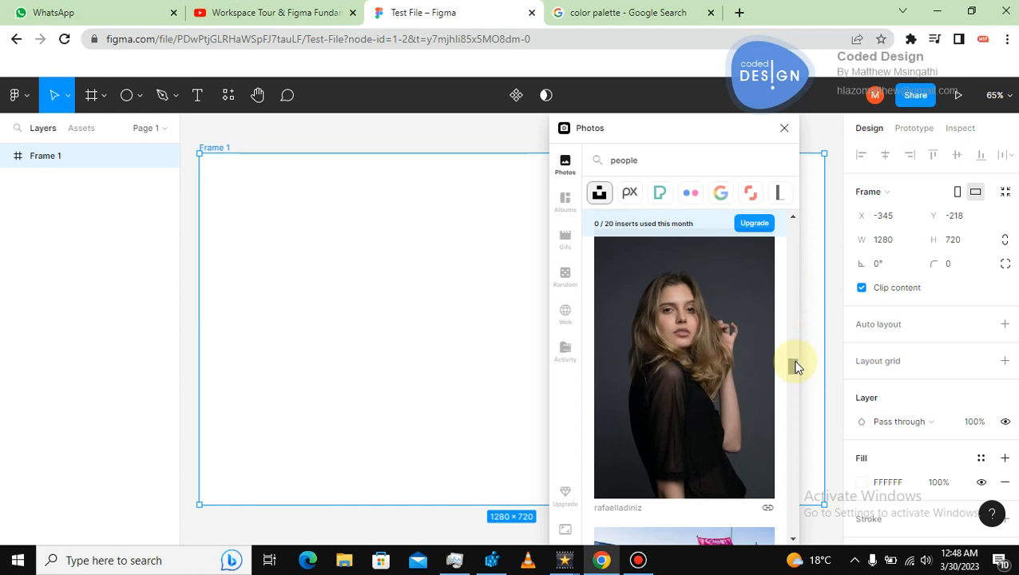
pyautogui.rightClick(697, 360)
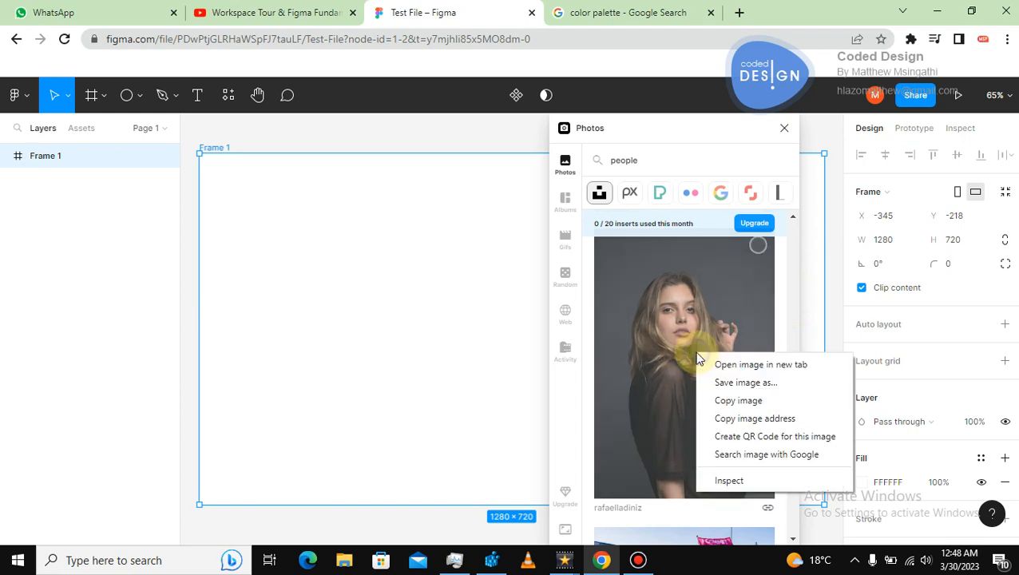
pyautogui.click(722, 401)
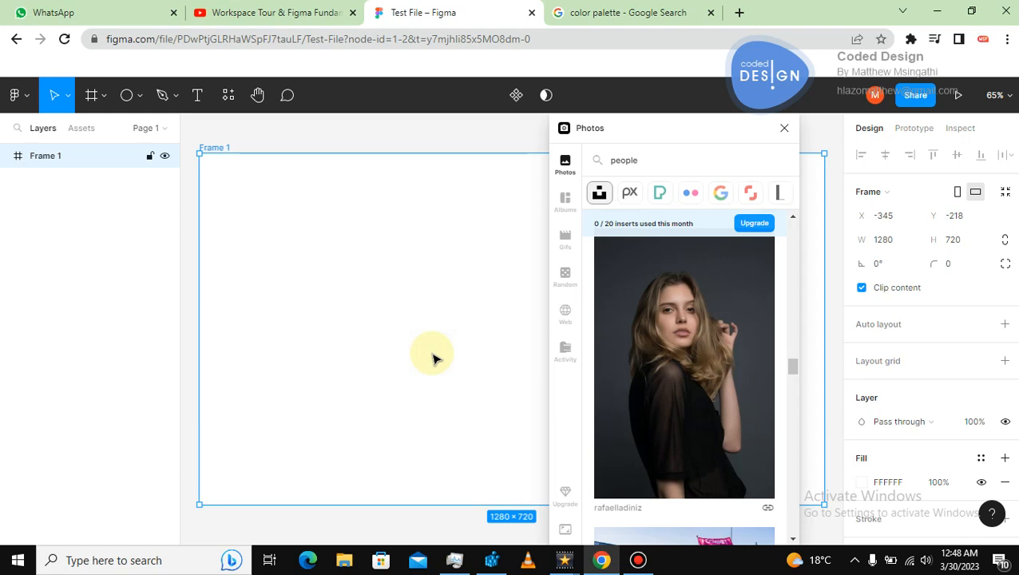
# Paste the copied portrait into Frame 1, move it to X 188, and close the Photos plugin.
pyautogui.hotkey('ctrl', 'v')
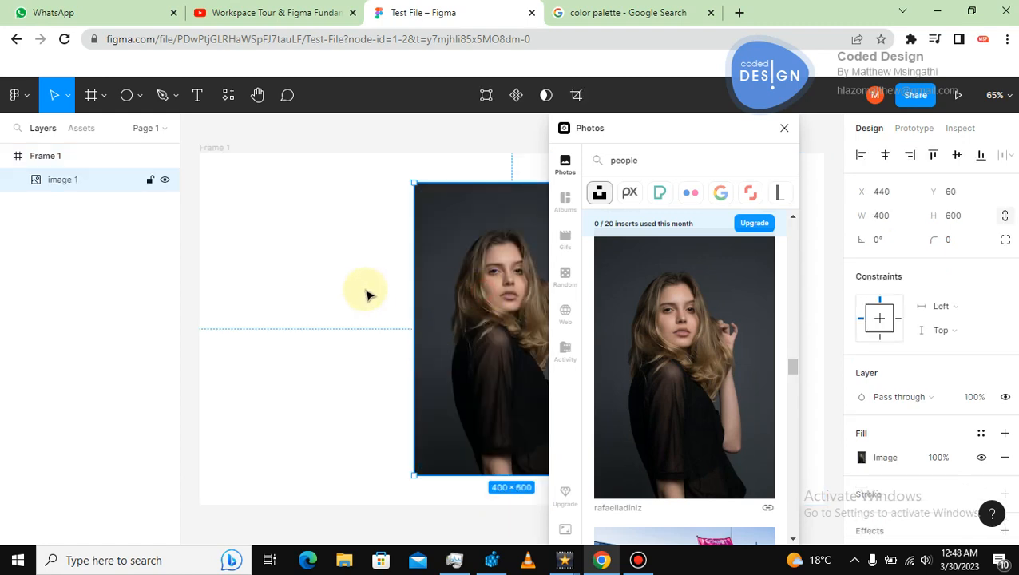
pyautogui.hotkey('alt', 'h')
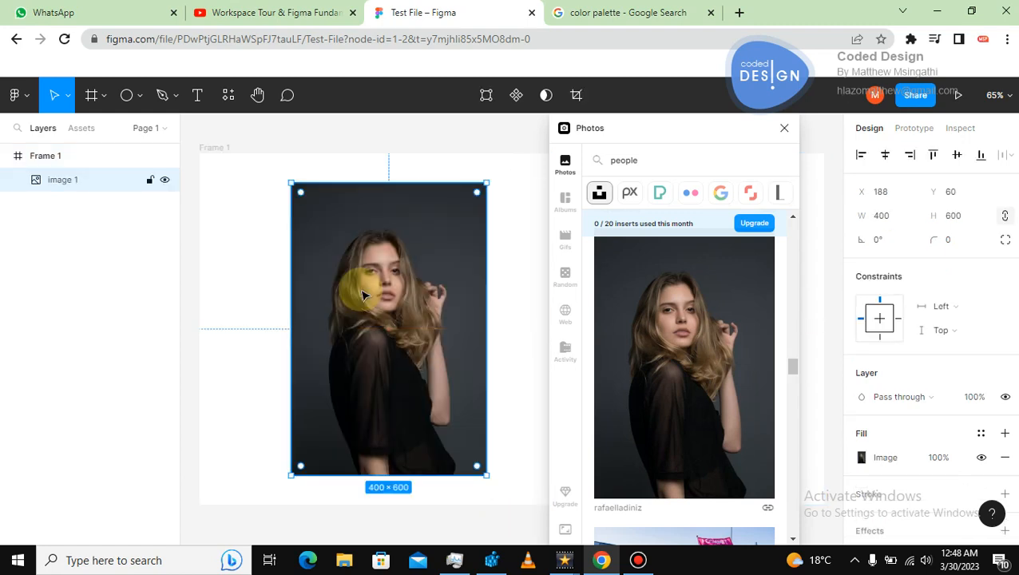
pyautogui.click(785, 130)
pyautogui.click(630, 304)
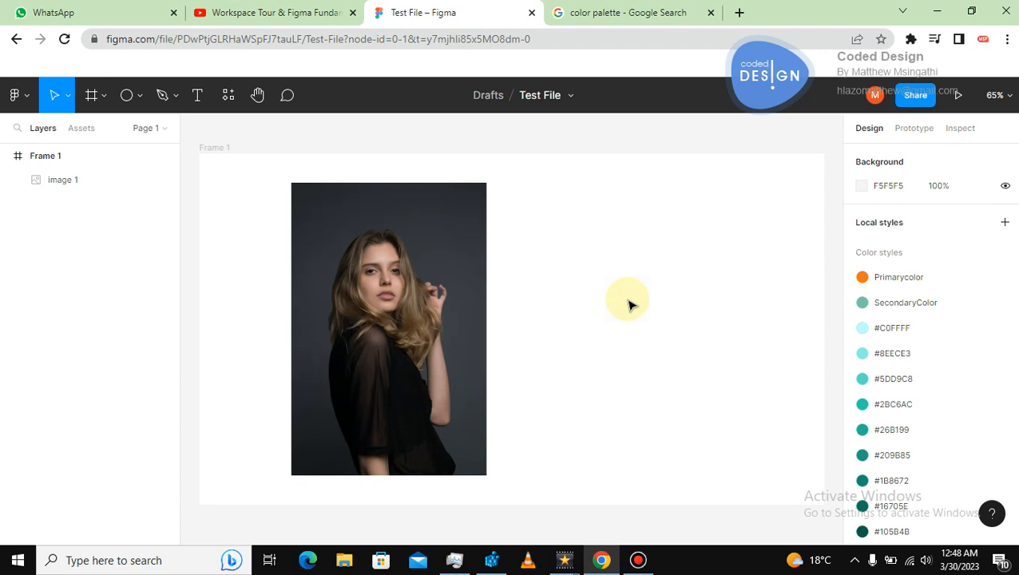
pyautogui.click(635, 217)
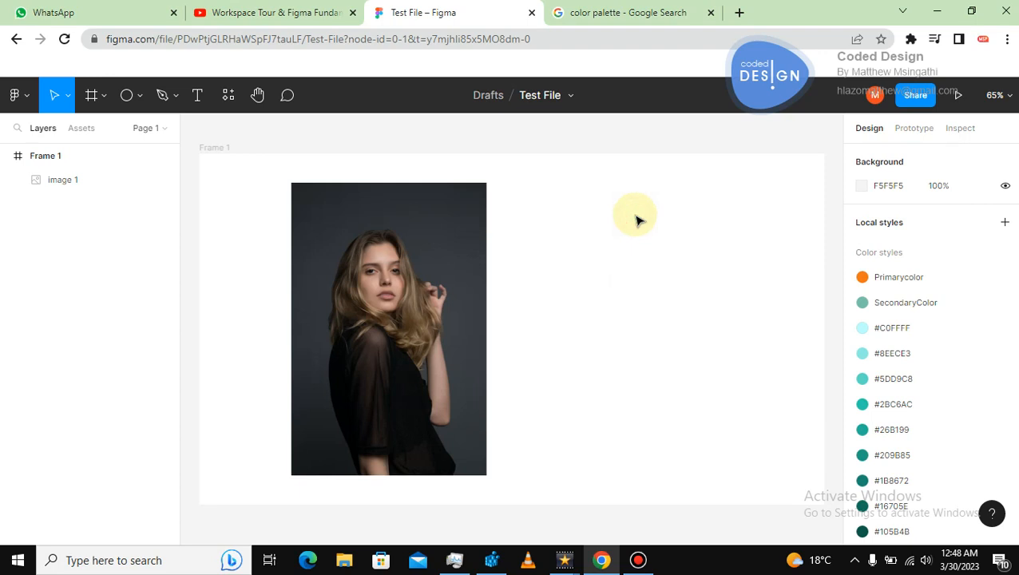
pyautogui.click(205, 151)
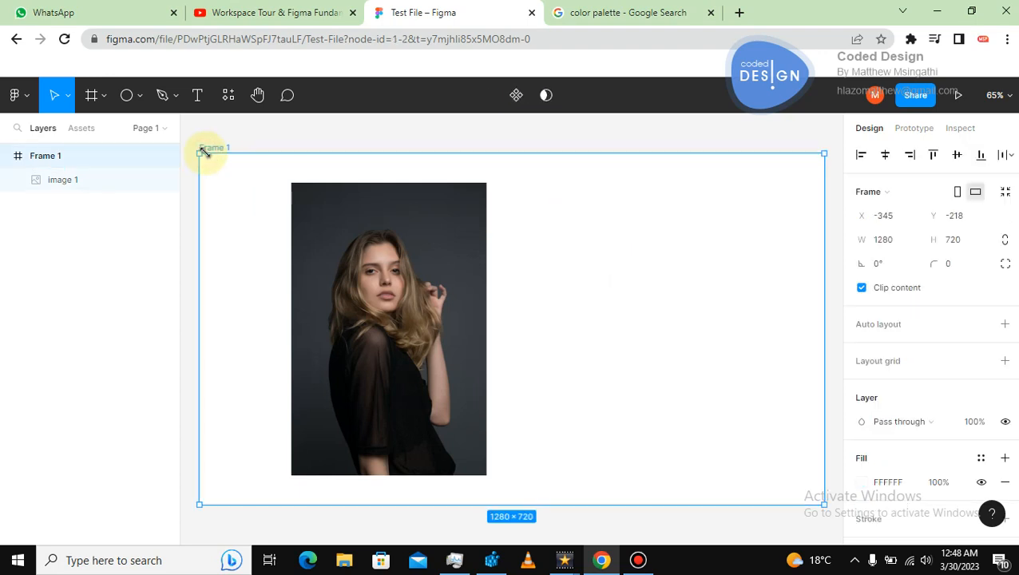
pyautogui.press('Delete')
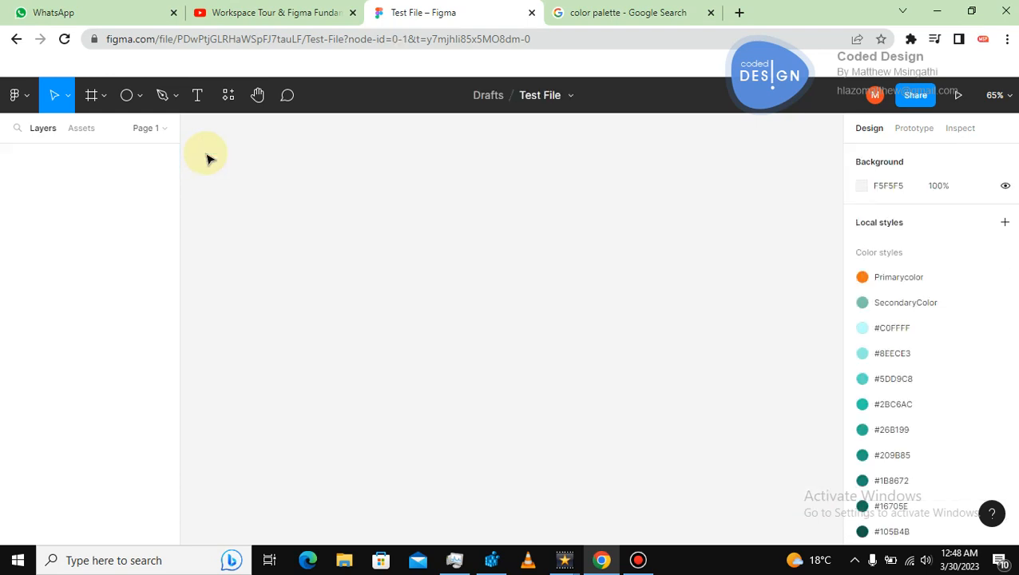
pyautogui.hotkey('ctrl', 'z')
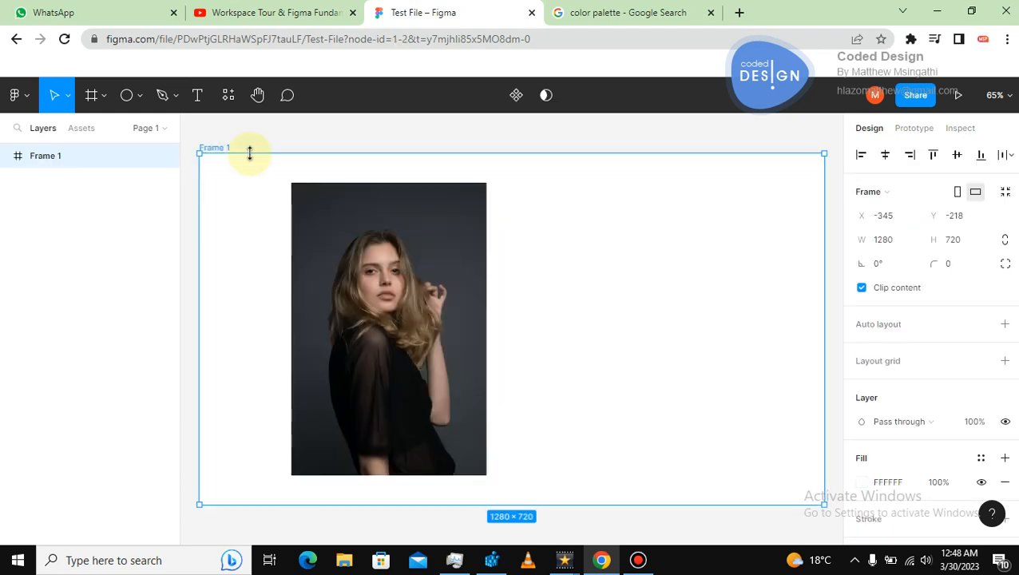
# Delete the pasted portrait and Frame 1 from the canvas.
pyautogui.click(353, 144)
pyautogui.click(336, 306)
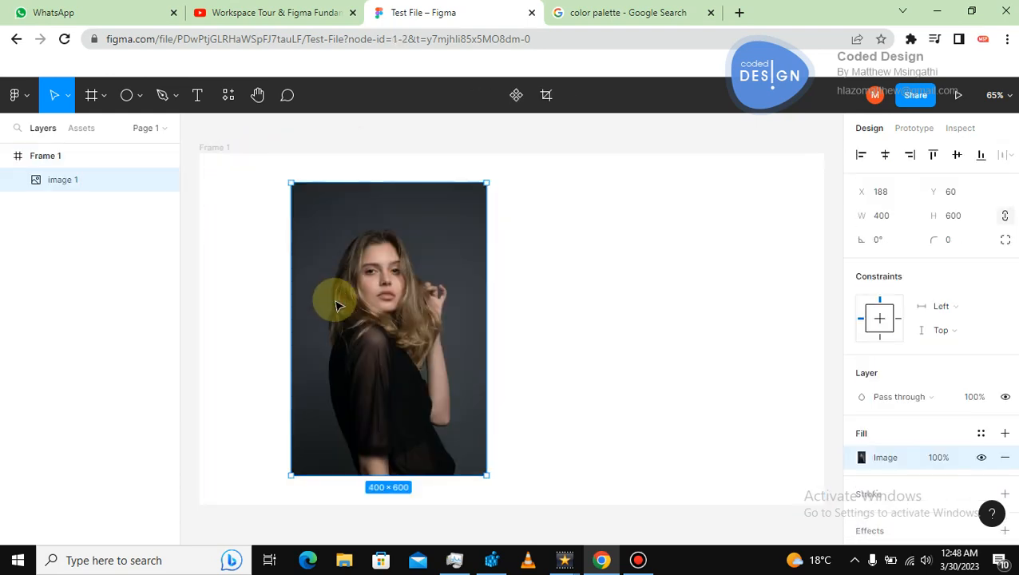
pyautogui.press('Delete')
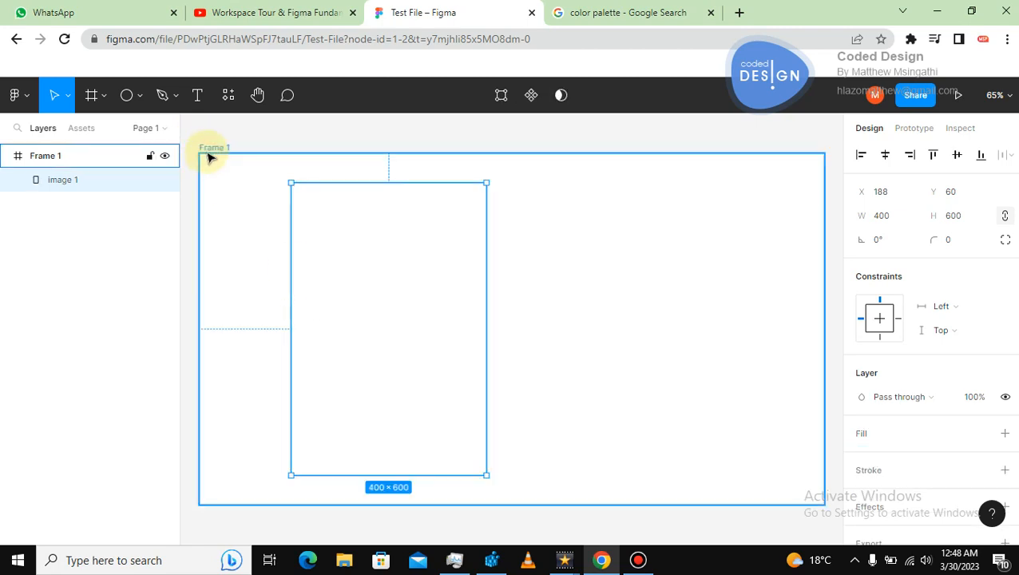
pyautogui.click(206, 150)
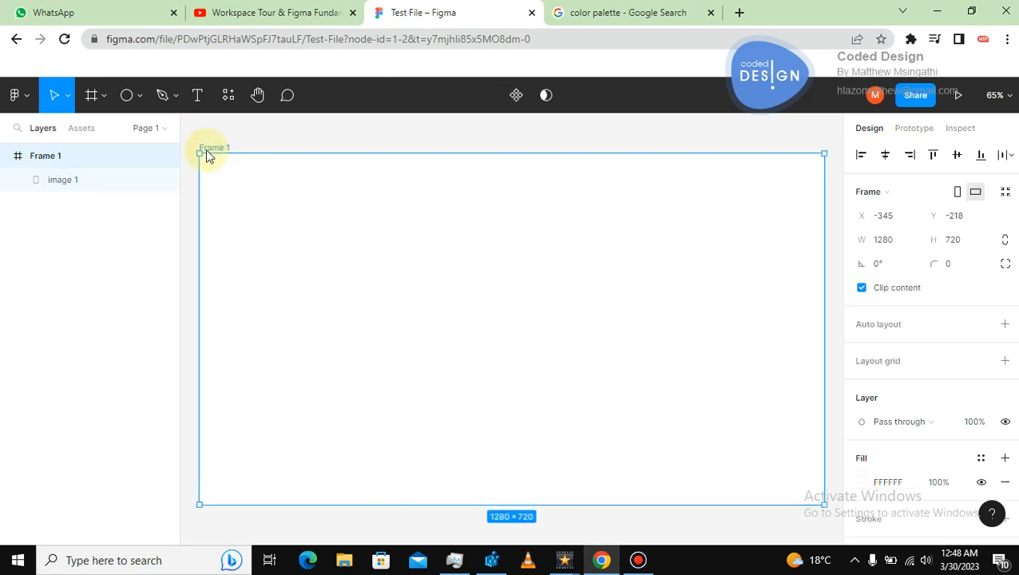
pyautogui.press('Delete')
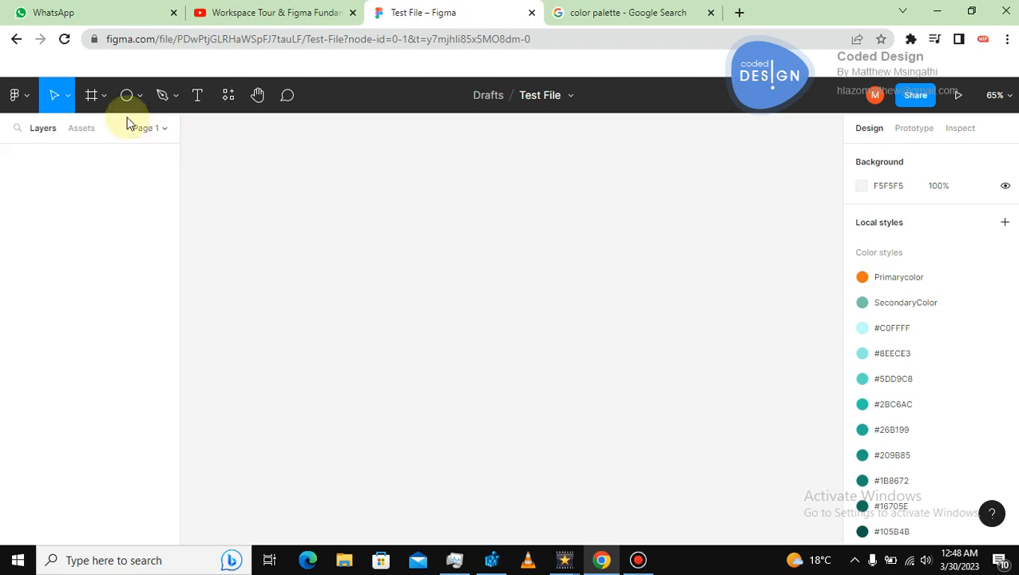
# Create a new frame using the A4 paper preset.
pyautogui.click(94, 103)
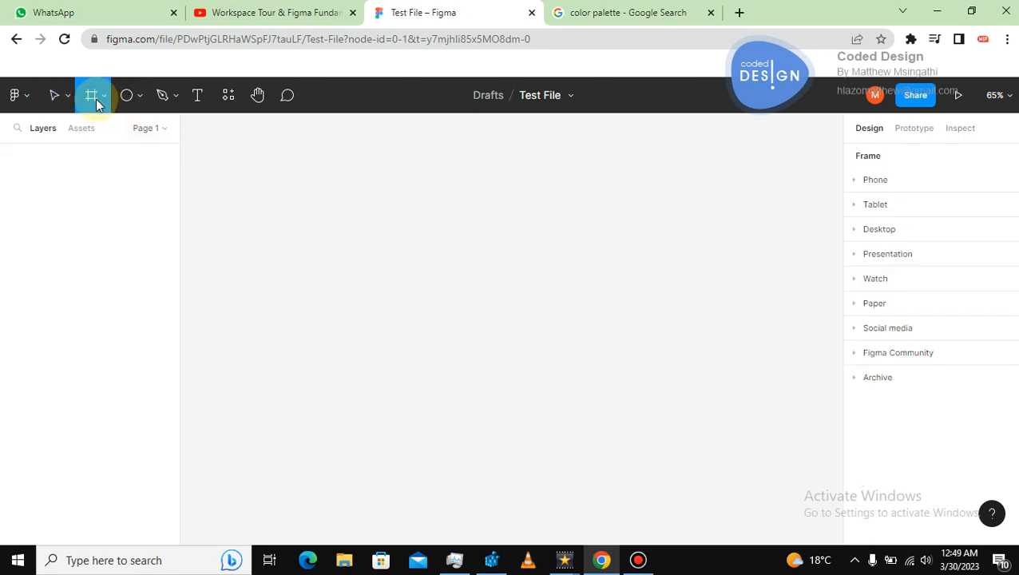
pyautogui.click(853, 304)
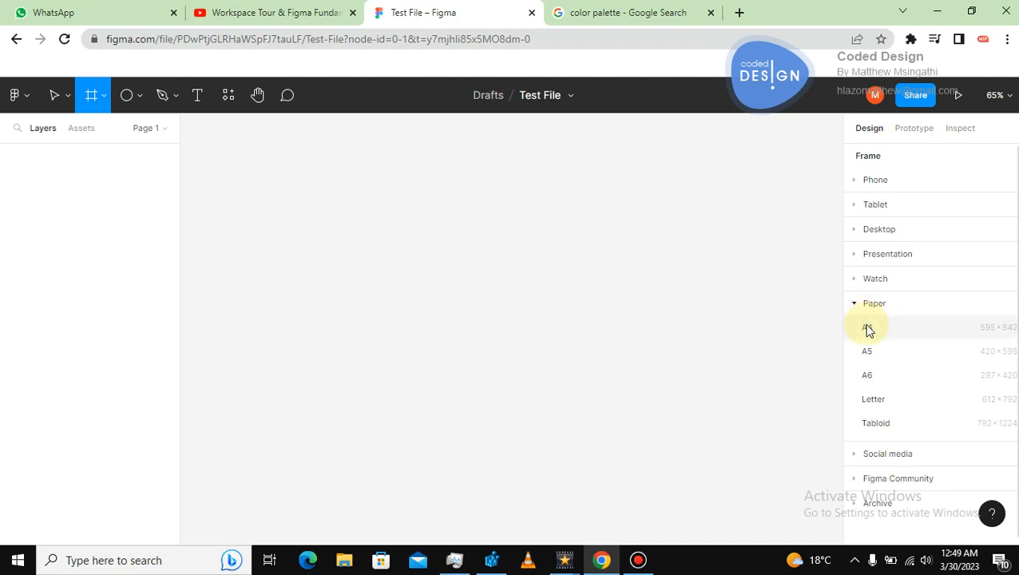
pyautogui.click(867, 330)
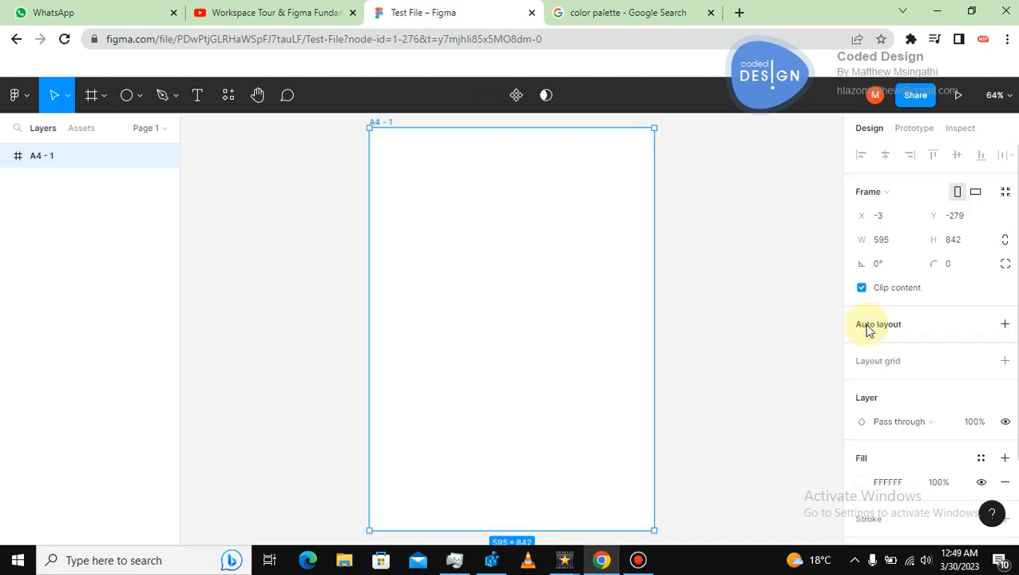
# Paste the copied portrait into the A4 frame as its image fill.
pyautogui.click(721, 268)
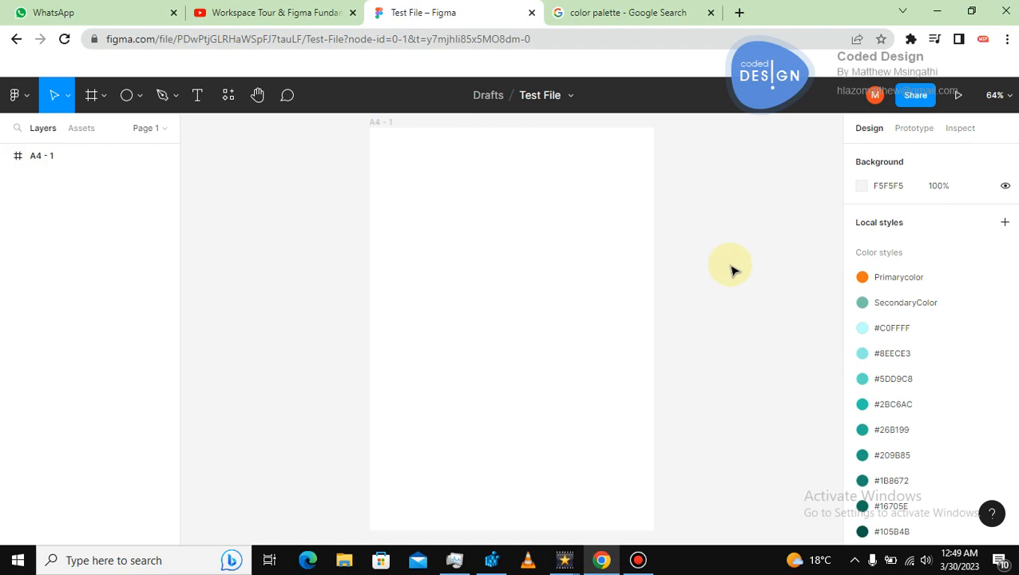
pyautogui.click(563, 229)
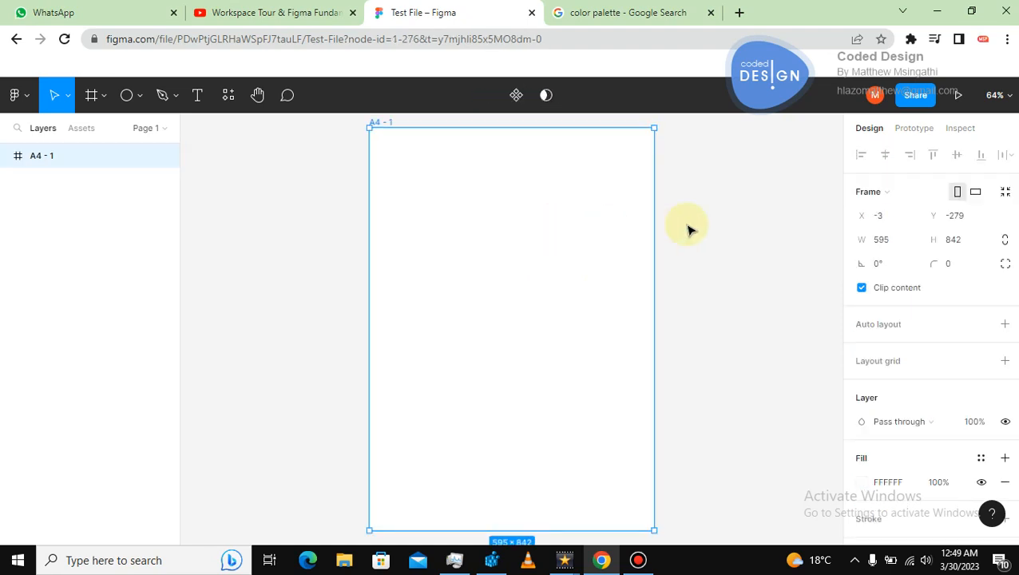
pyautogui.hotkey('ctrl', 'v')
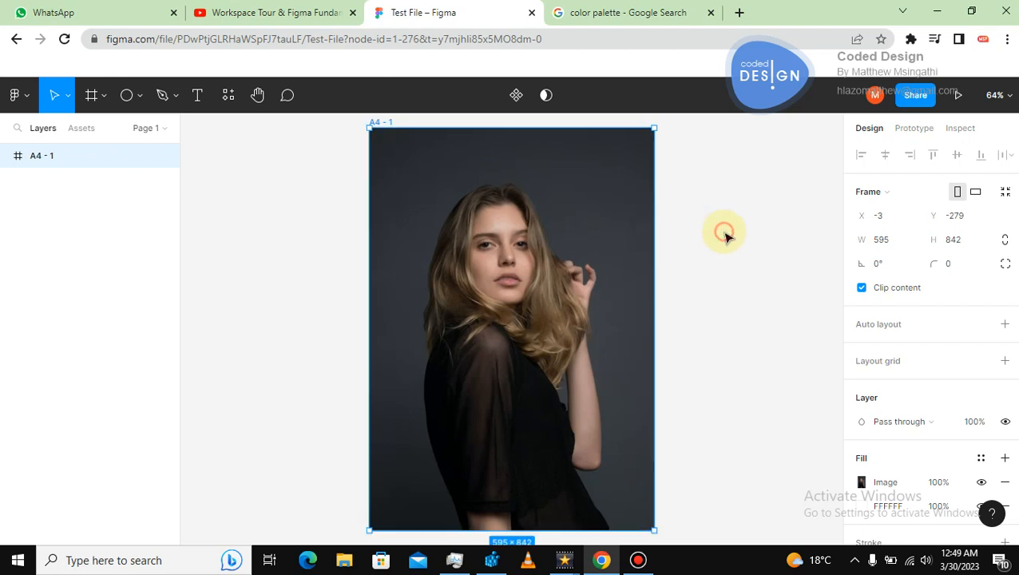
pyautogui.click(723, 230)
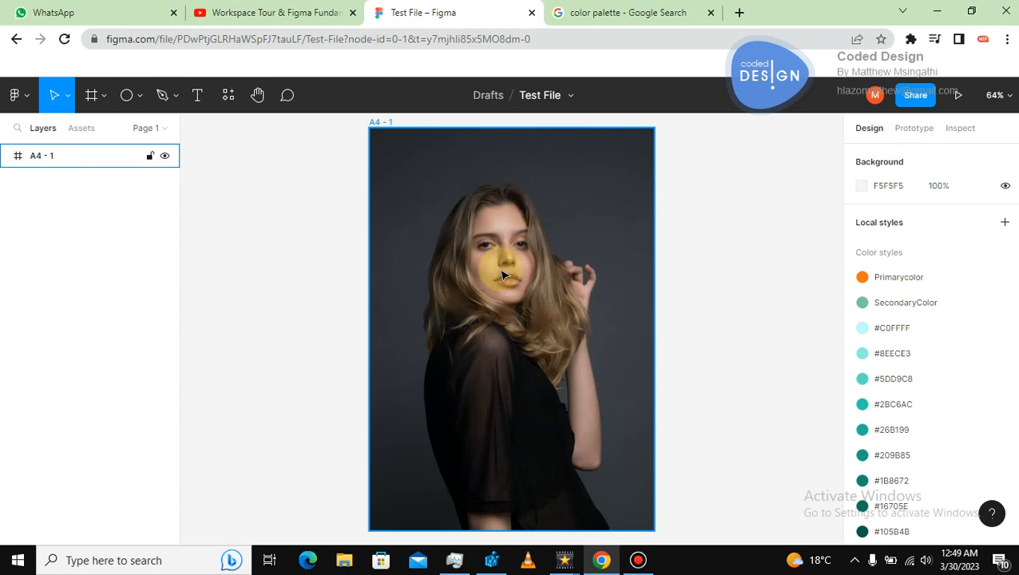
# Resize the A4 frame to about 204 × 289.
pyautogui.click(593, 185)
pyautogui.moveTo(626, 162); pyautogui.dragTo(615, 172)
pyautogui.moveTo(645, 138); pyautogui.dragTo(418, 403)
pyautogui.moveTo(413, 445); pyautogui.dragTo(456, 320)
pyautogui.click(565, 310)
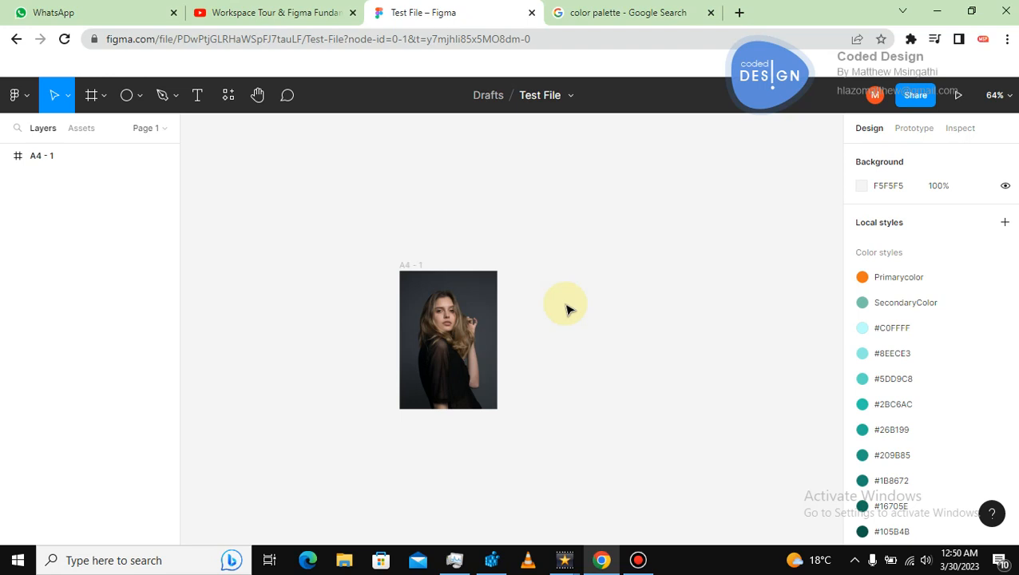
# Reposition the photo frame to about X 39, Y 38.
pyautogui.hotkey('shift', '1')
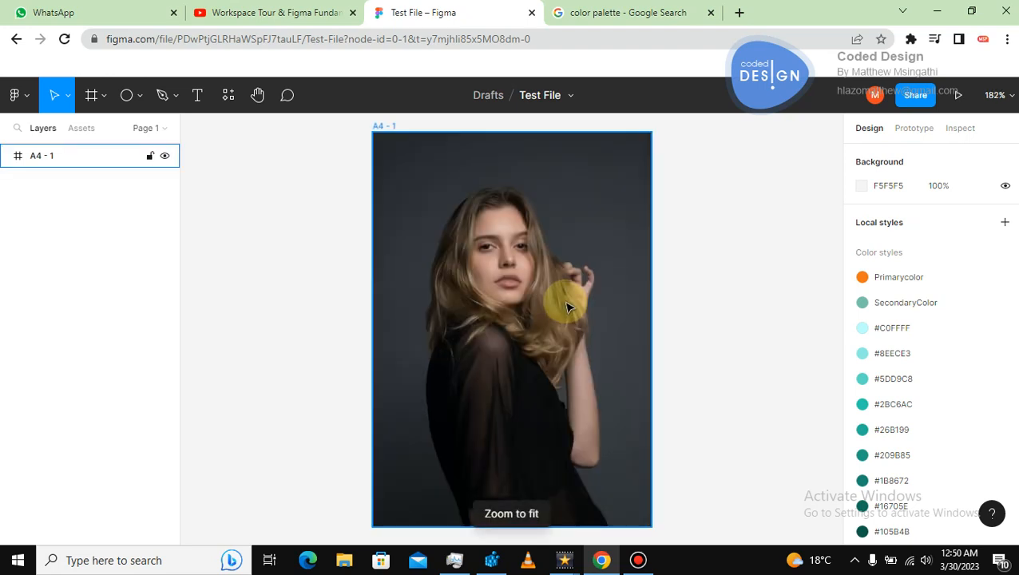
pyautogui.moveTo(567, 297); pyautogui.dragTo(292, 360)
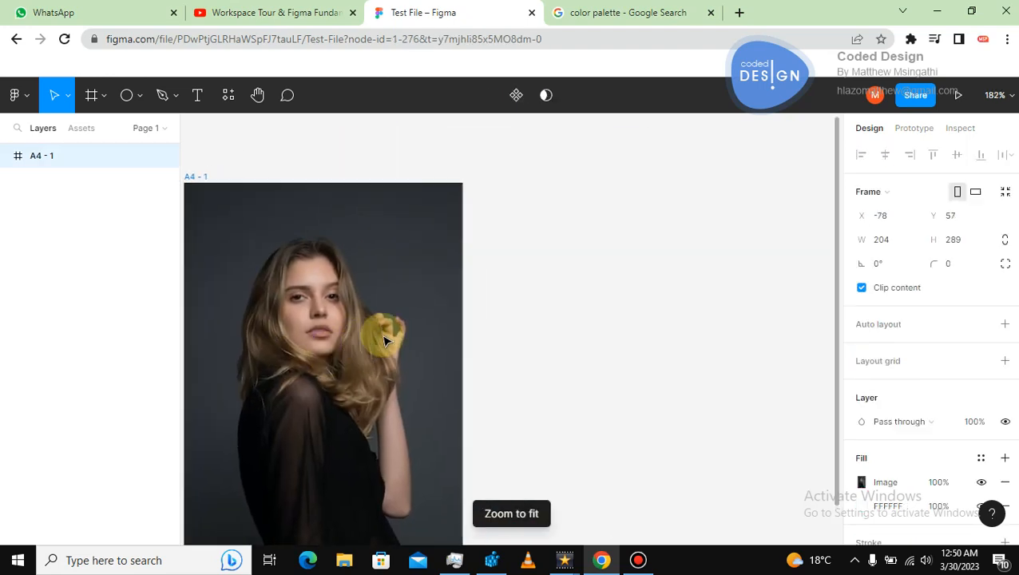
pyautogui.click(540, 275)
pyautogui.click(447, 220)
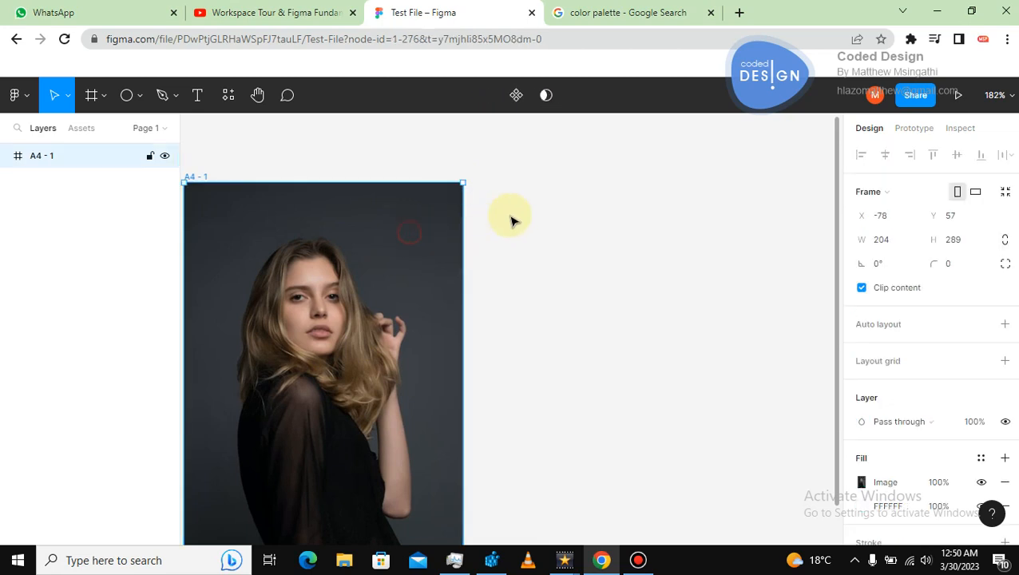
pyautogui.moveTo(403, 235); pyautogui.dragTo(571, 212)
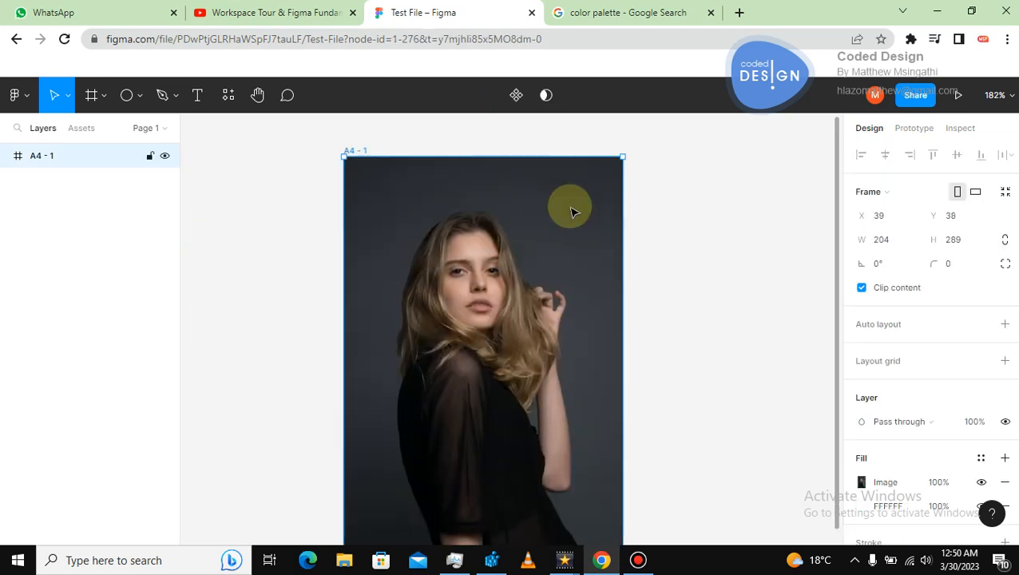
# Move the photo frame to about X -87, Y 6.
pyautogui.hotkey('ctrl', '-')
pyautogui.hotkey('ctrl', '-')
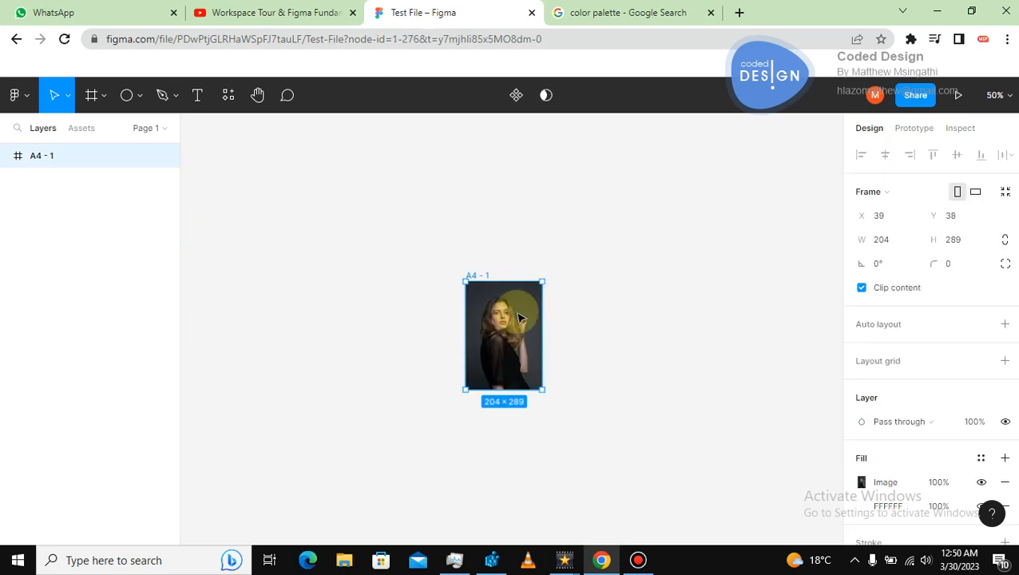
pyautogui.moveTo(509, 305); pyautogui.dragTo(469, 316)
pyautogui.click(493, 302)
pyautogui.click(332, 329)
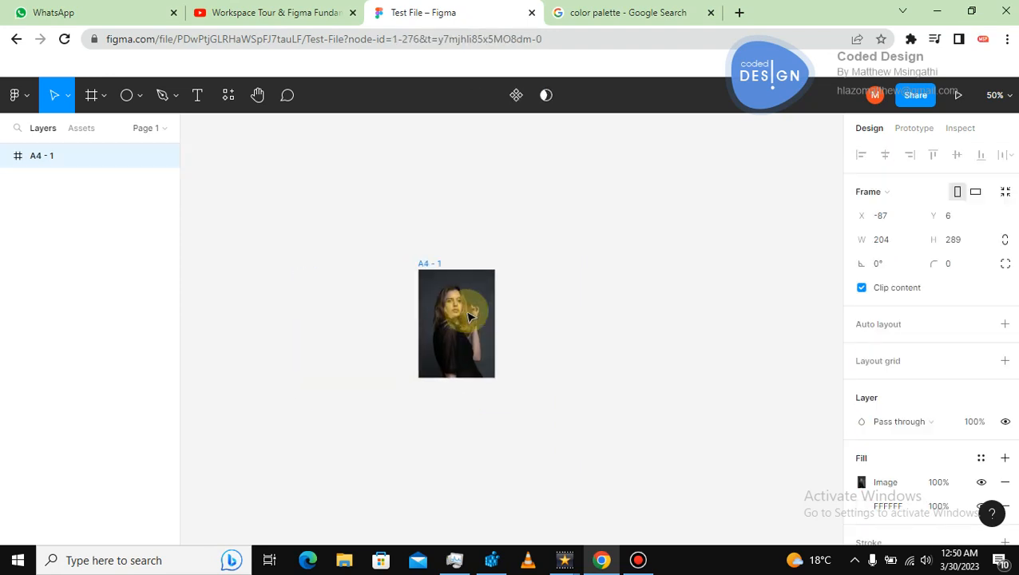
pyautogui.click(550, 305)
pyautogui.click(437, 272)
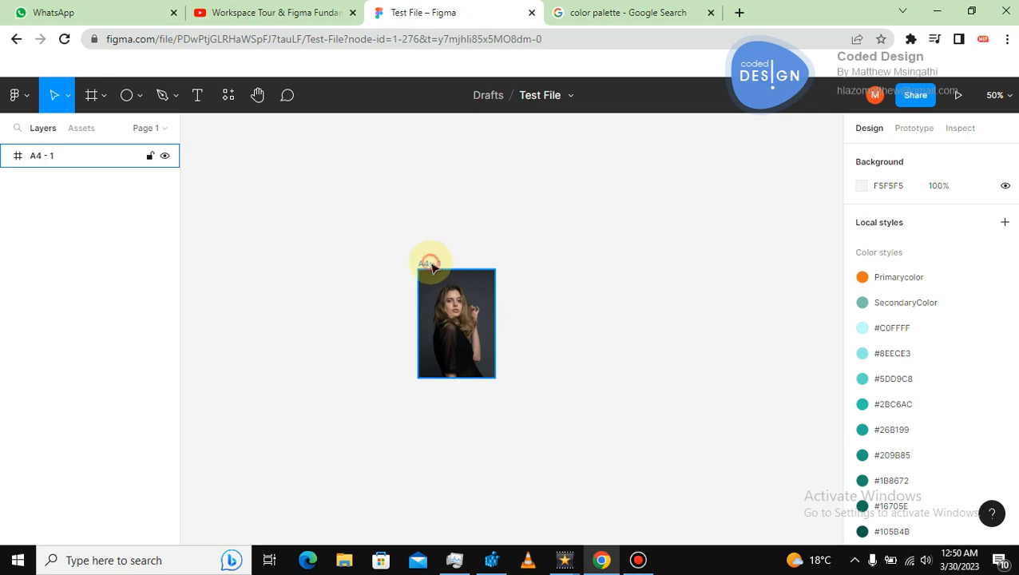
# Move the photo frame to about X -127, Y 128.
pyautogui.click(279, 237)
pyautogui.click(72, 95)
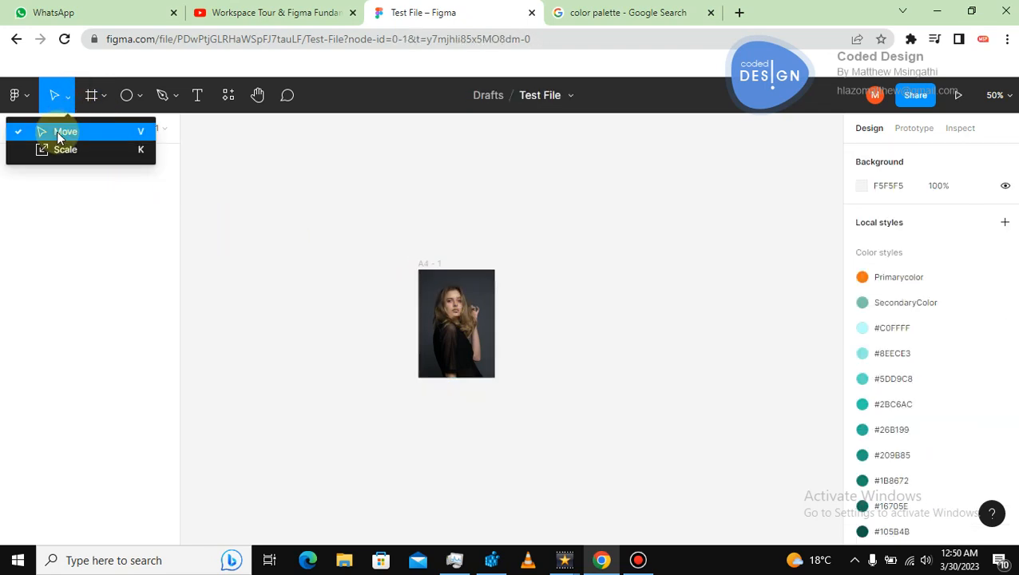
pyautogui.click(311, 244)
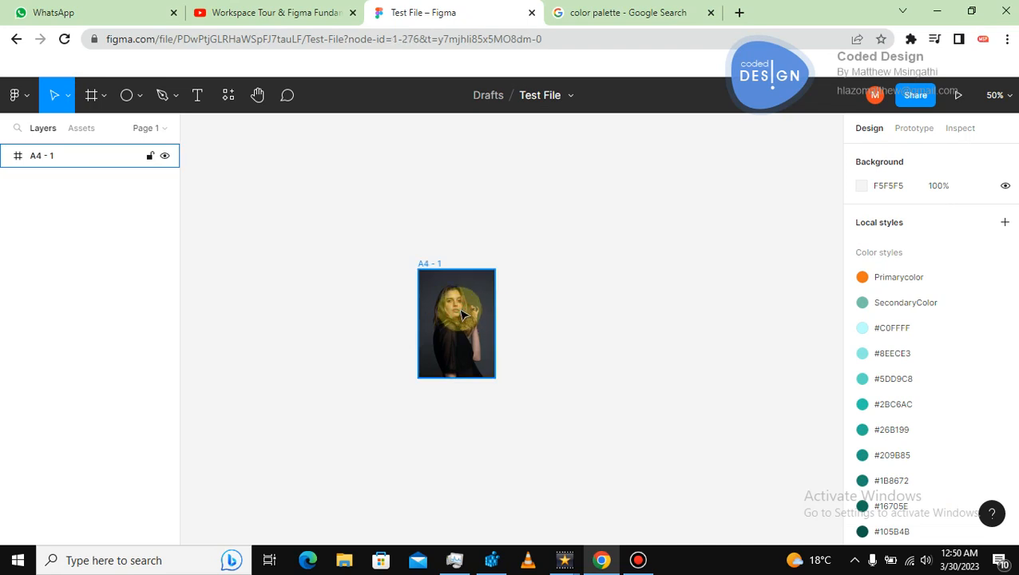
pyautogui.moveTo(445, 343); pyautogui.dragTo(429, 391)
pyautogui.click(549, 298)
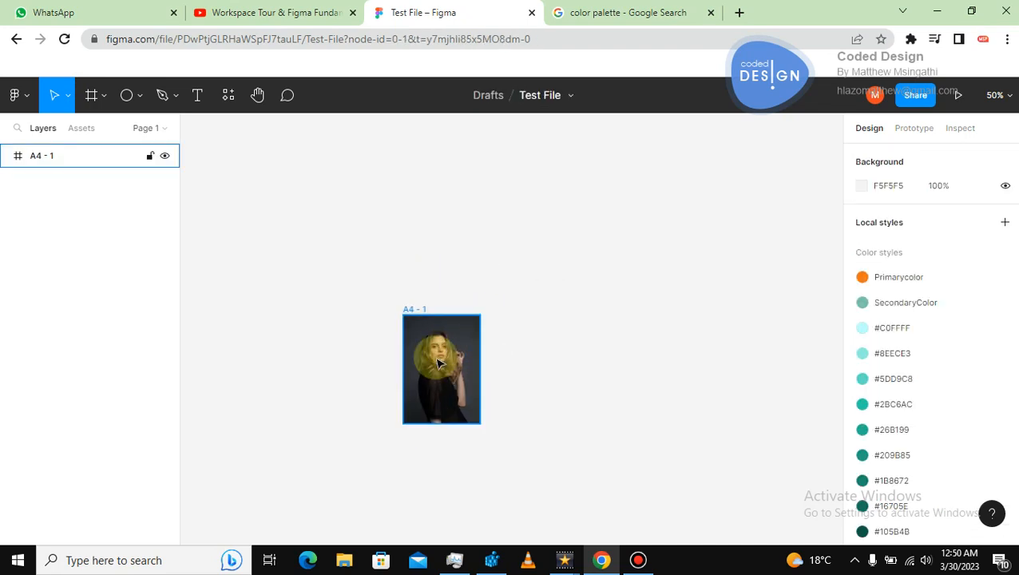
# Delete the photo frame.
pyautogui.click(407, 310)
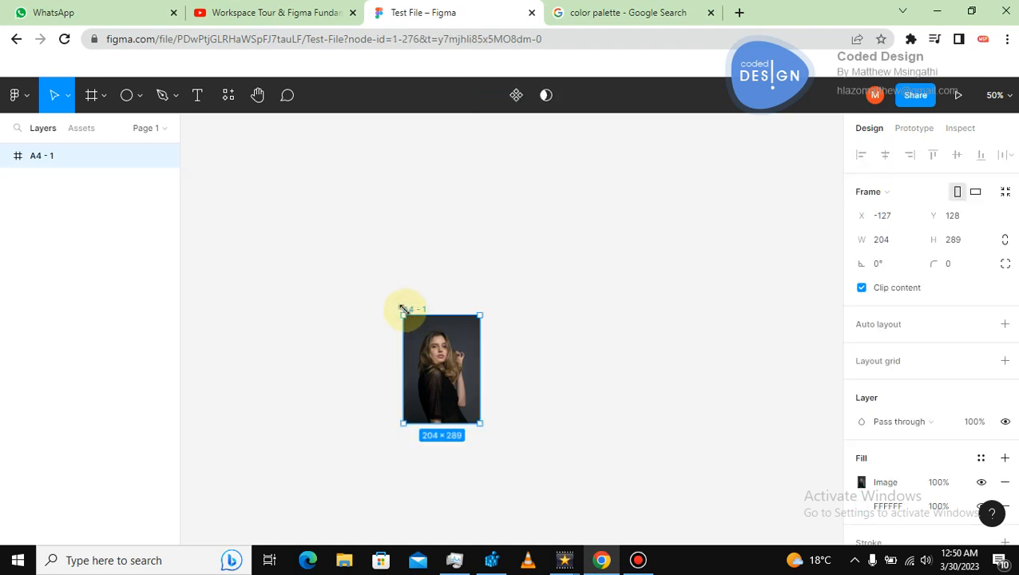
pyautogui.press('Delete')
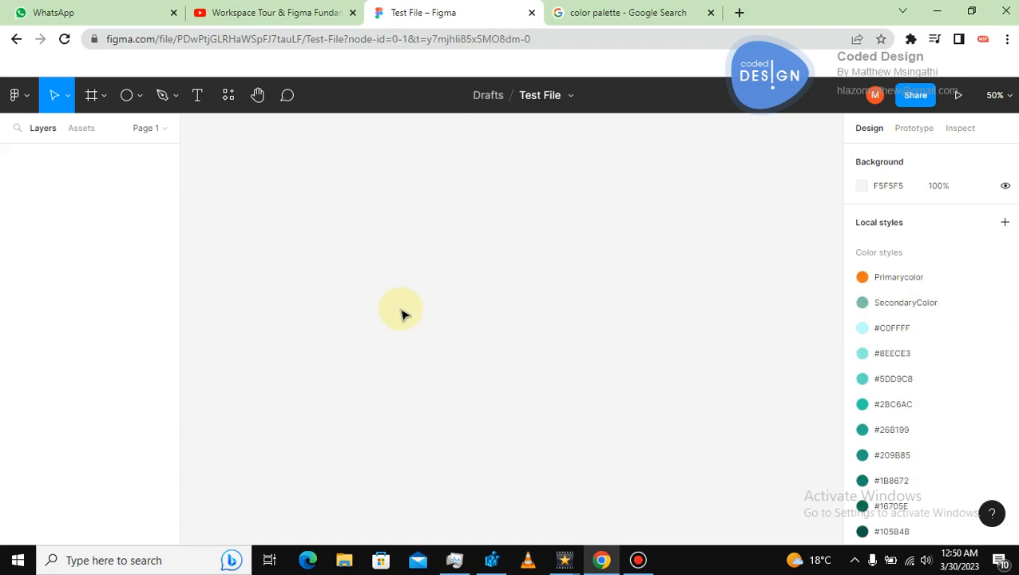
# Create a new A4 frame of 595 × 842.
pyautogui.click(100, 95)
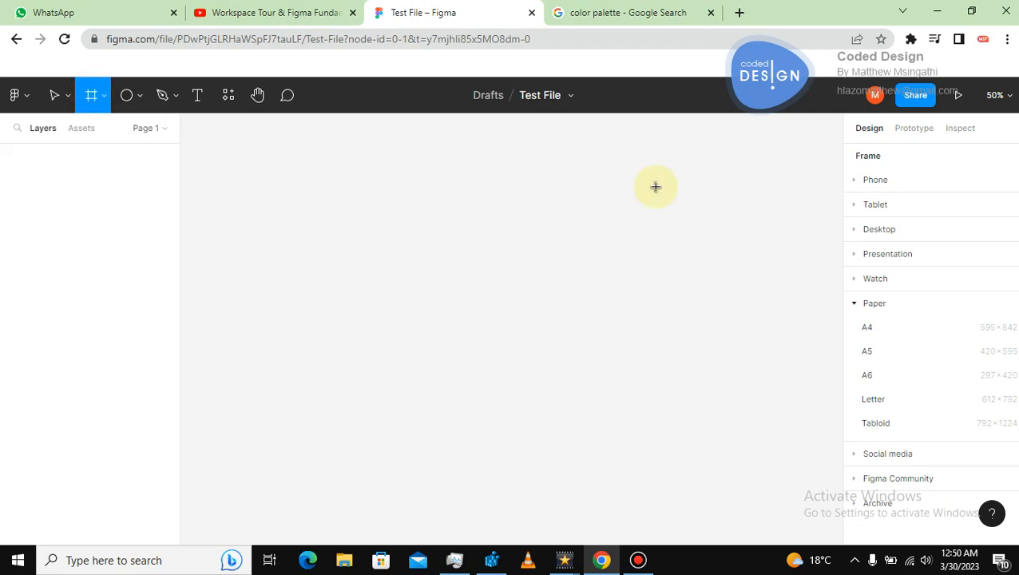
pyautogui.click(868, 328)
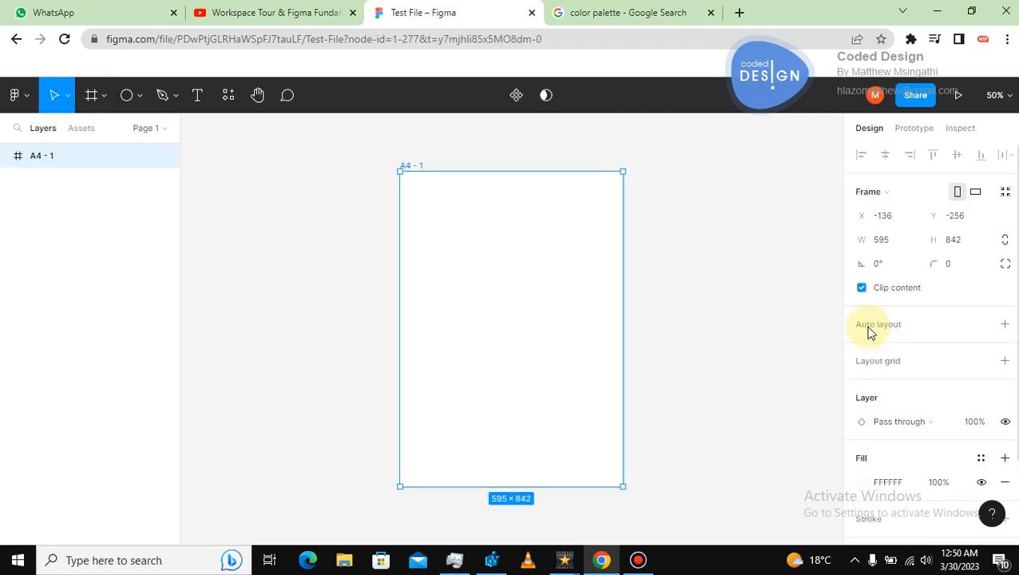
pyautogui.click(699, 248)
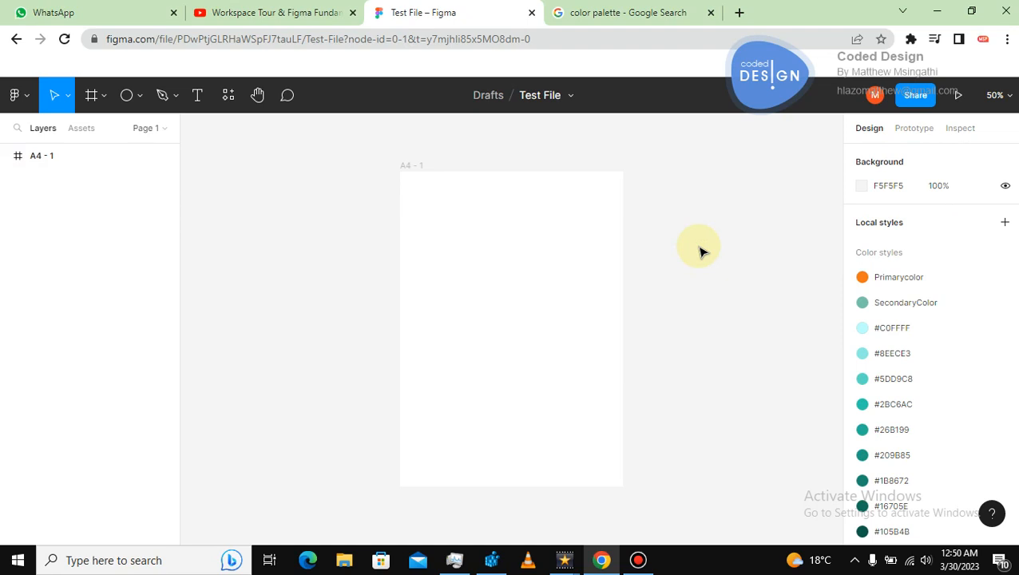
# Try to paste the clipboard onto the canvas, allowing the browser's clipboard access.
pyautogui.click(659, 216)
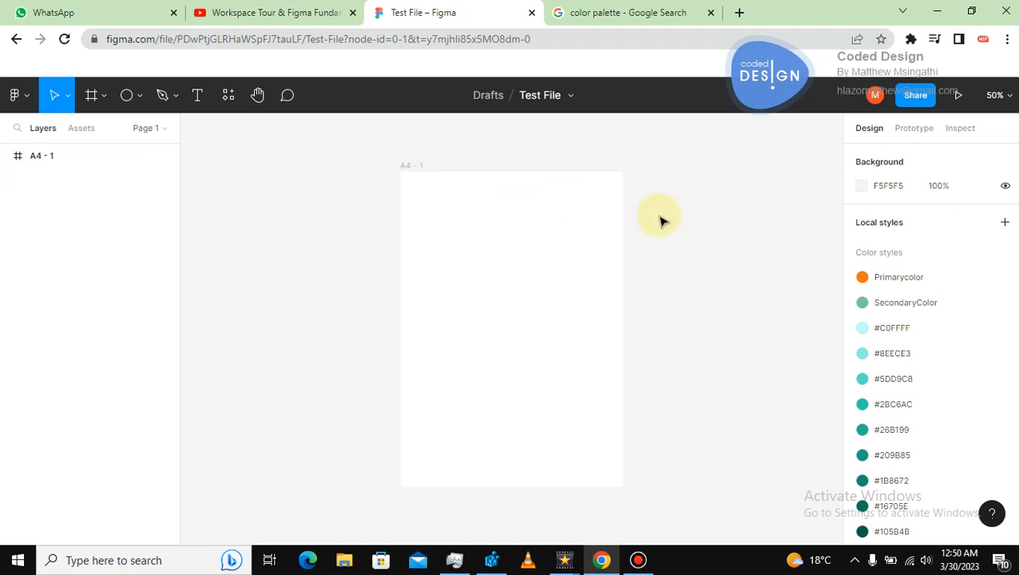
pyautogui.rightClick(569, 148)
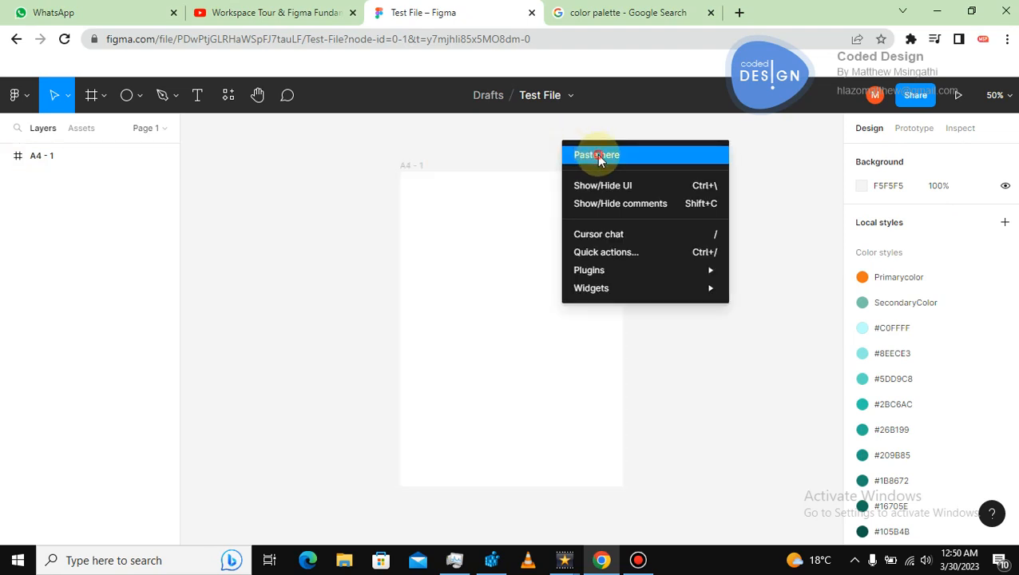
pyautogui.click(597, 155)
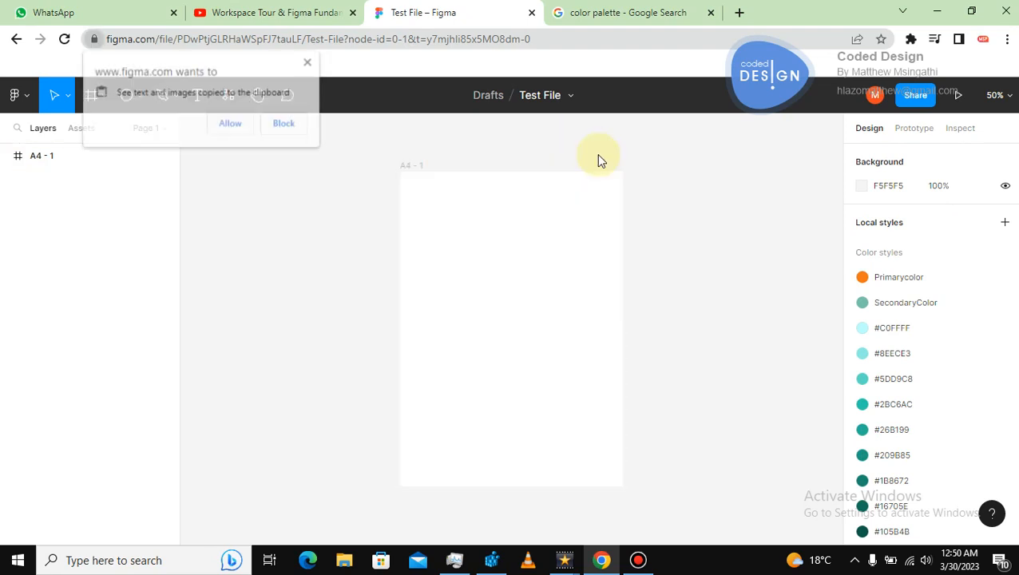
pyautogui.click(241, 124)
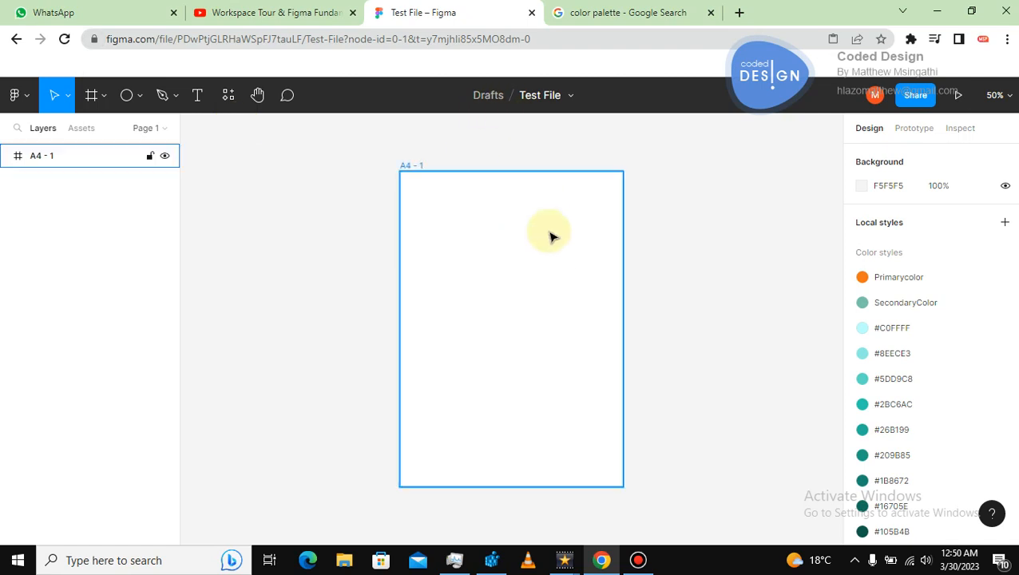
# Launch the Photos plugin and search its photos for people.
pyautogui.rightClick(639, 230)
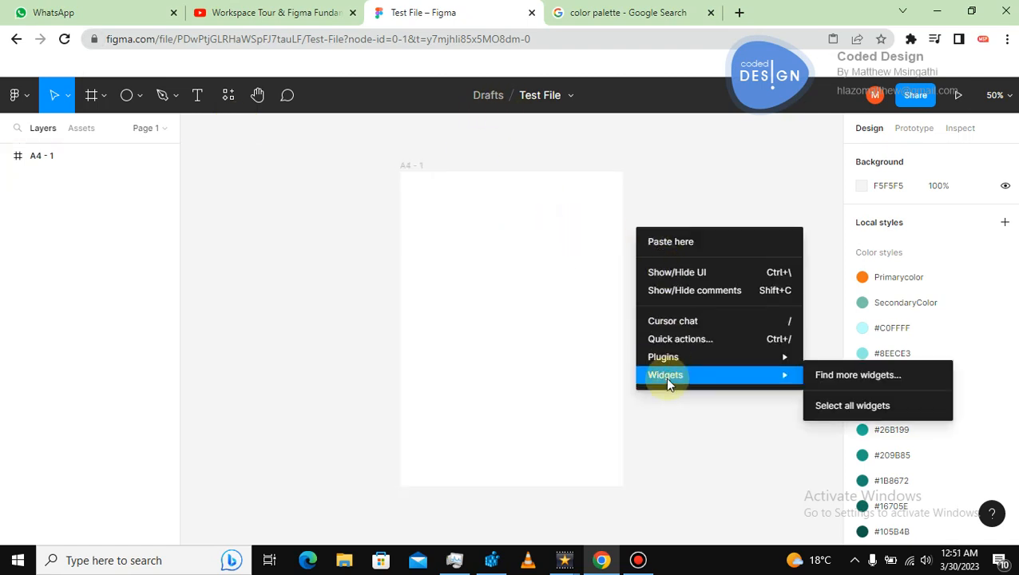
pyautogui.moveTo(674, 363)
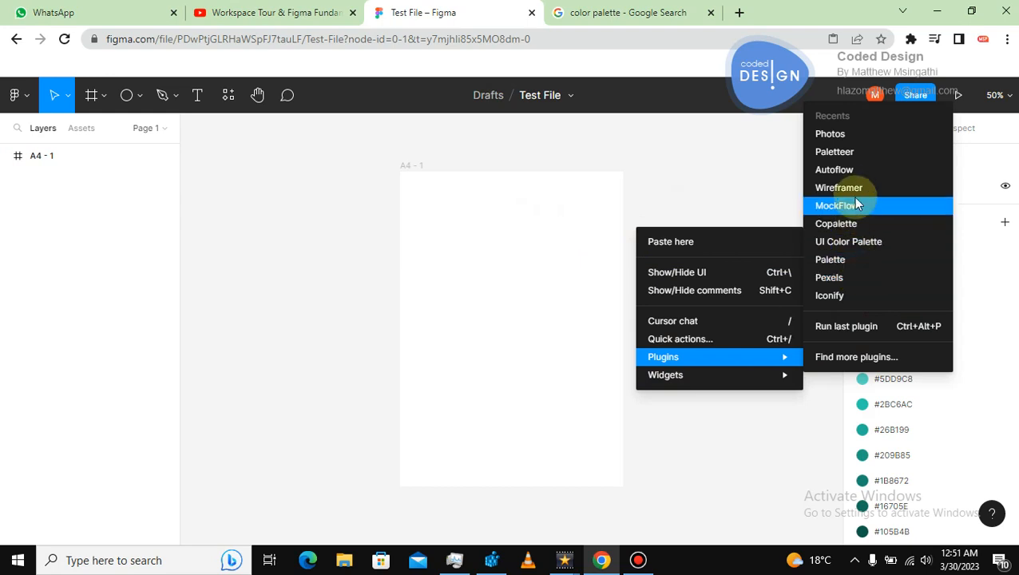
pyautogui.click(840, 140)
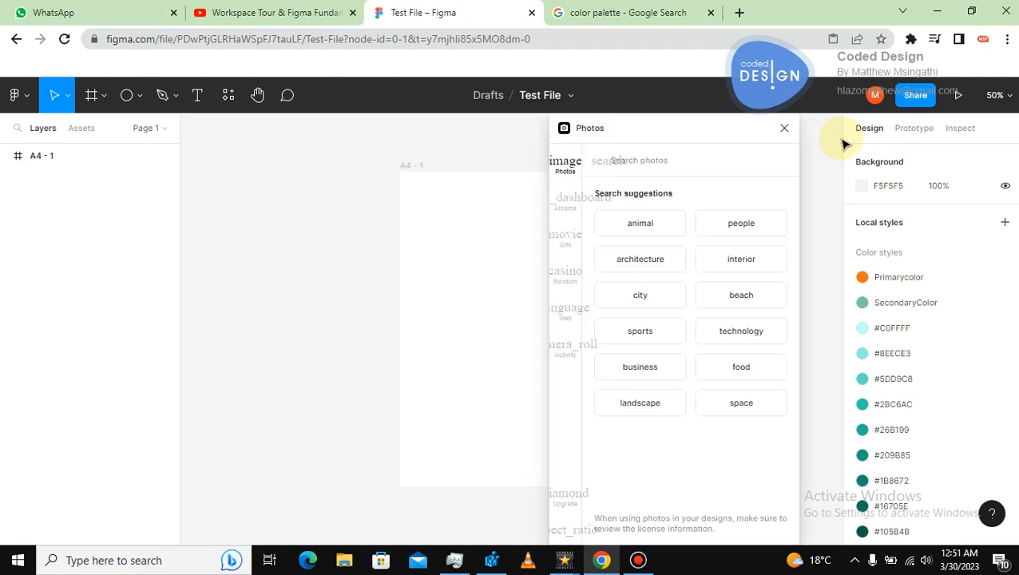
pyautogui.click(741, 224)
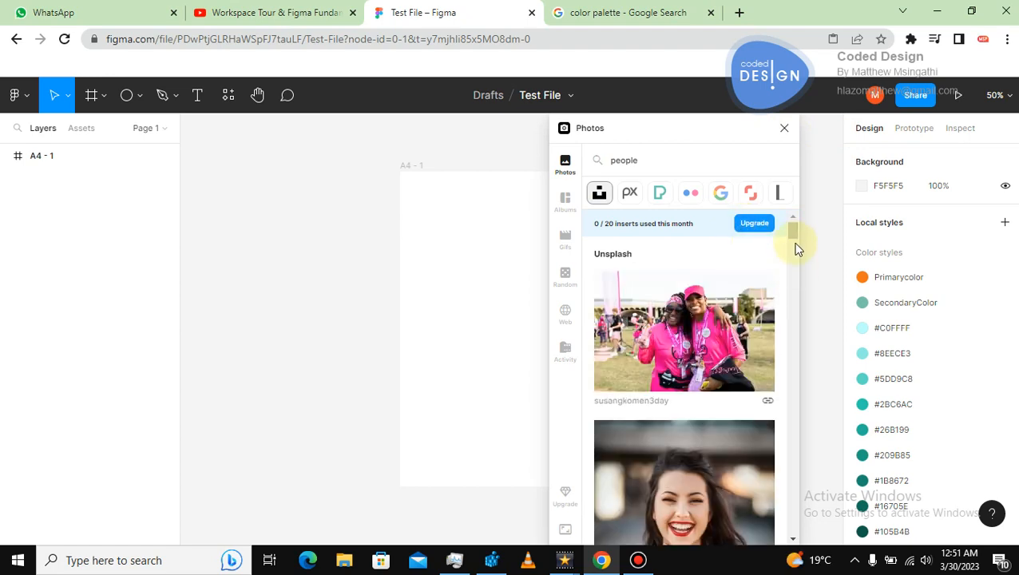
# Copy the portrait of the blonde woman in a black top from the results.
pyautogui.scroll(-5, 795, 249)
pyautogui.scroll(-10, 796, 271)
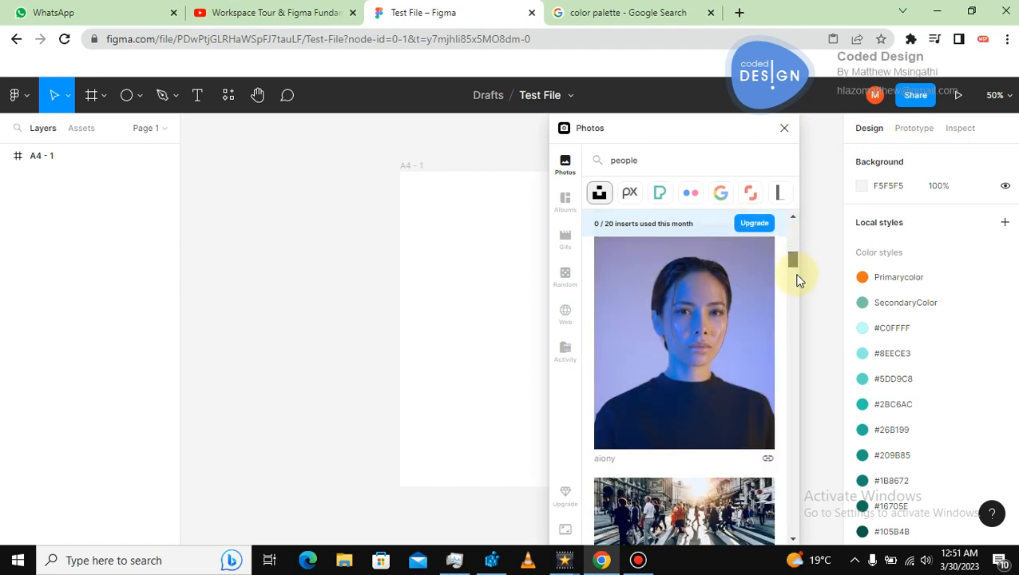
pyautogui.scroll(-8, 802, 322)
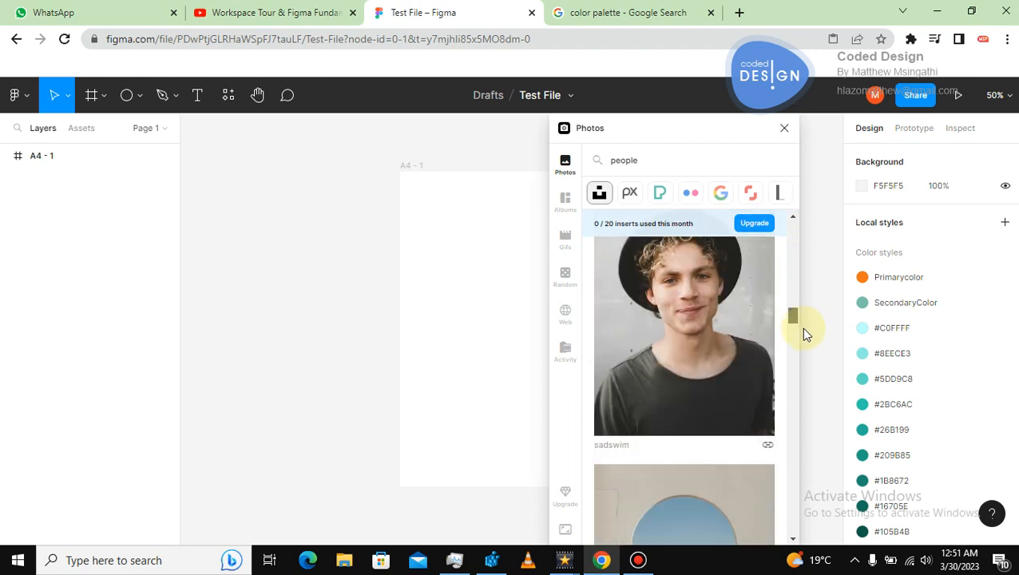
pyautogui.scroll(-3, 807, 381)
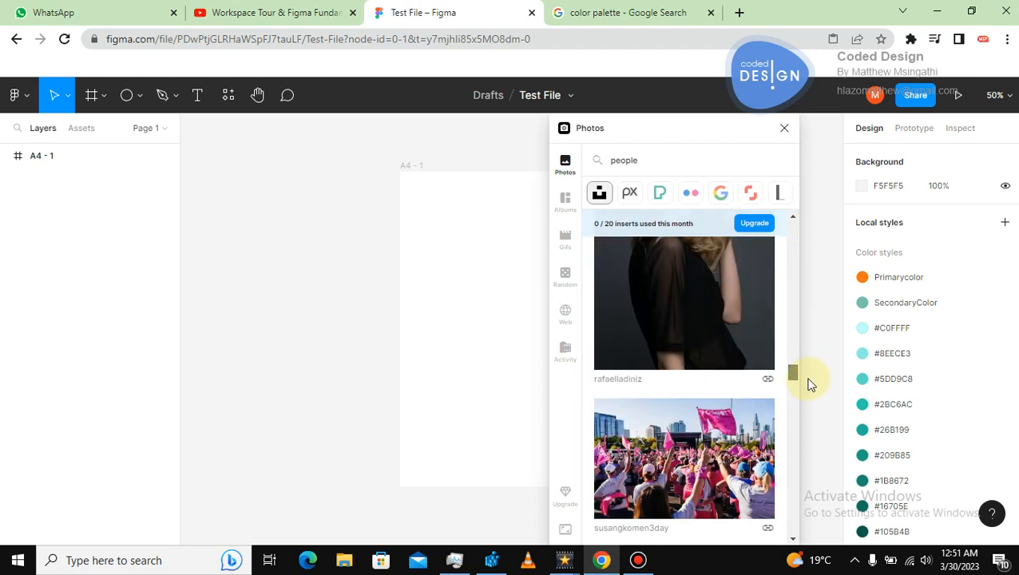
pyautogui.scroll(1, 807, 381)
pyautogui.rightClick(727, 350)
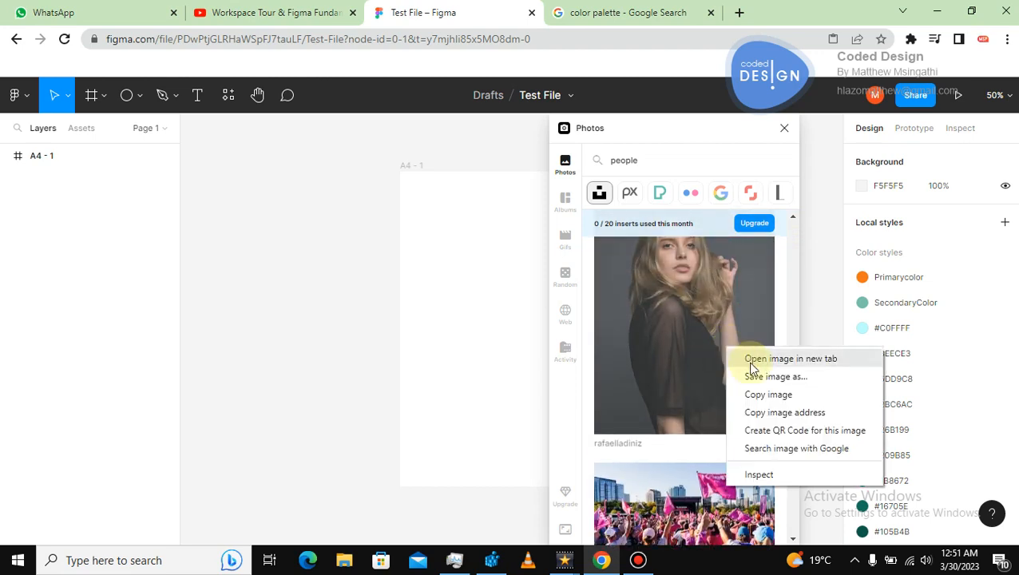
pyautogui.click(754, 395)
# Try to paste the copied portrait onto the canvas.
pyautogui.click(314, 271)
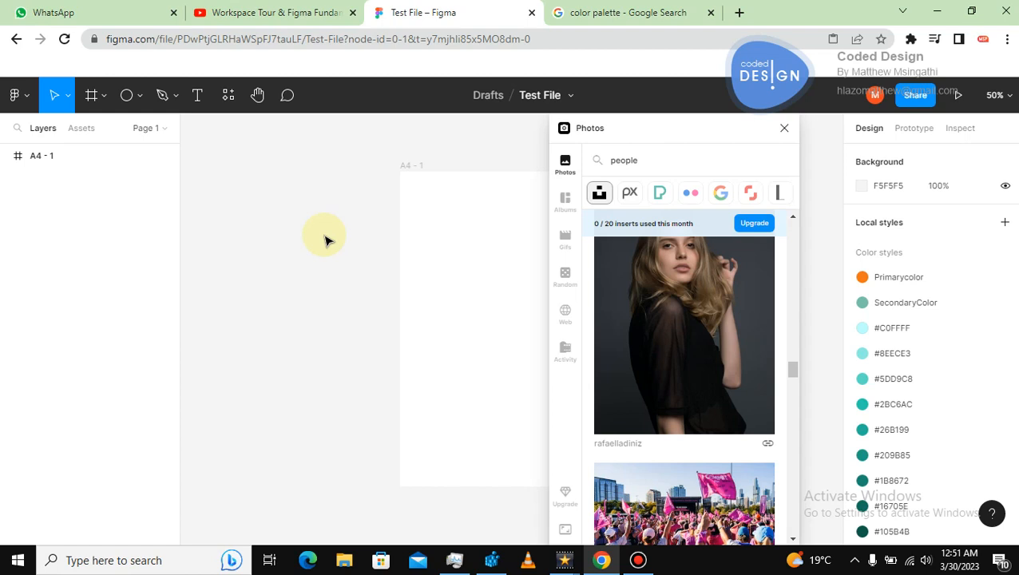
pyautogui.rightClick(325, 239)
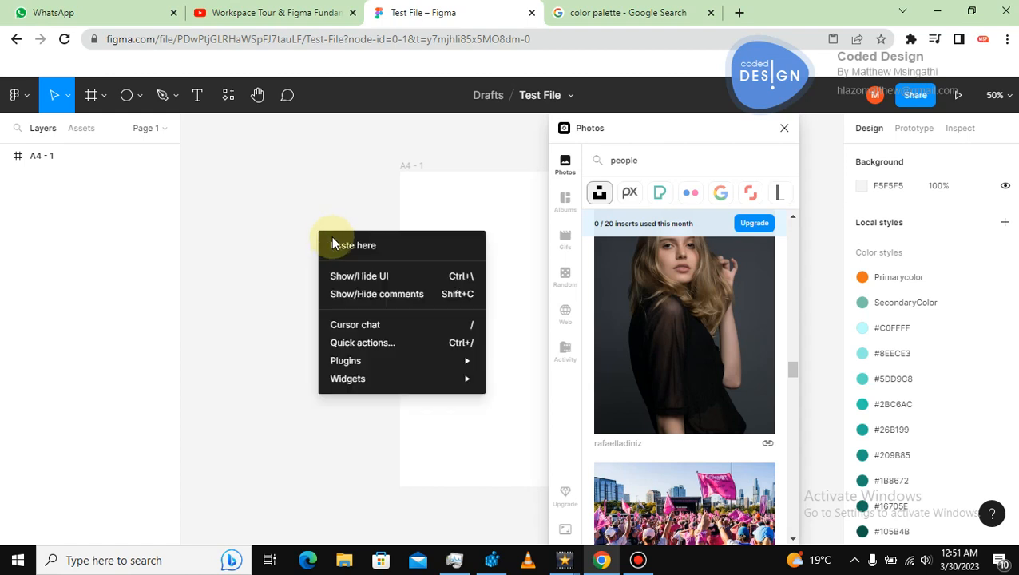
pyautogui.click(335, 246)
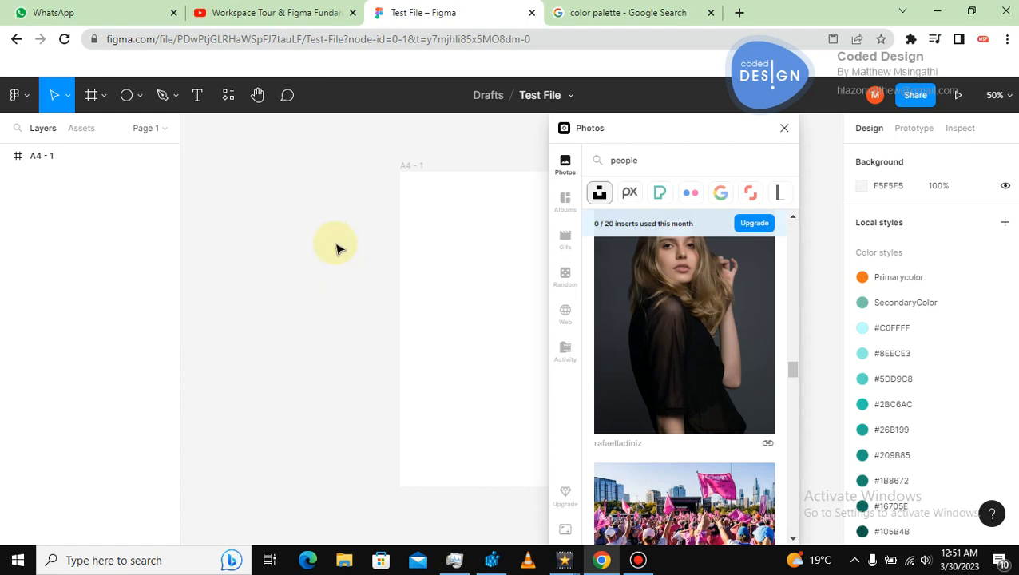
# Move the Photos plugin window aside and copy the portrait again.
pyautogui.moveTo(639, 126); pyautogui.dragTo(780, 116)
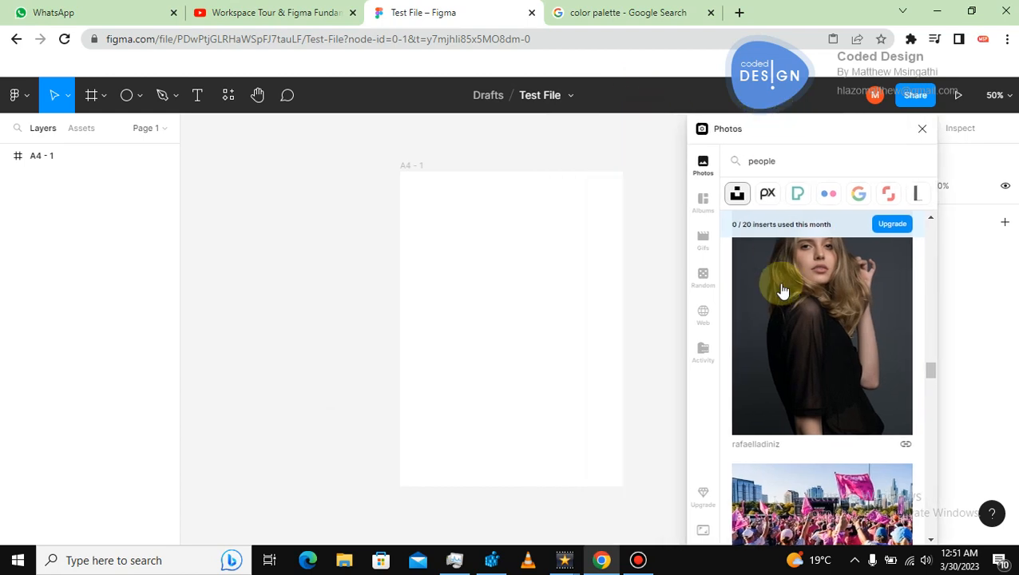
pyautogui.click(588, 232)
pyautogui.click(647, 192)
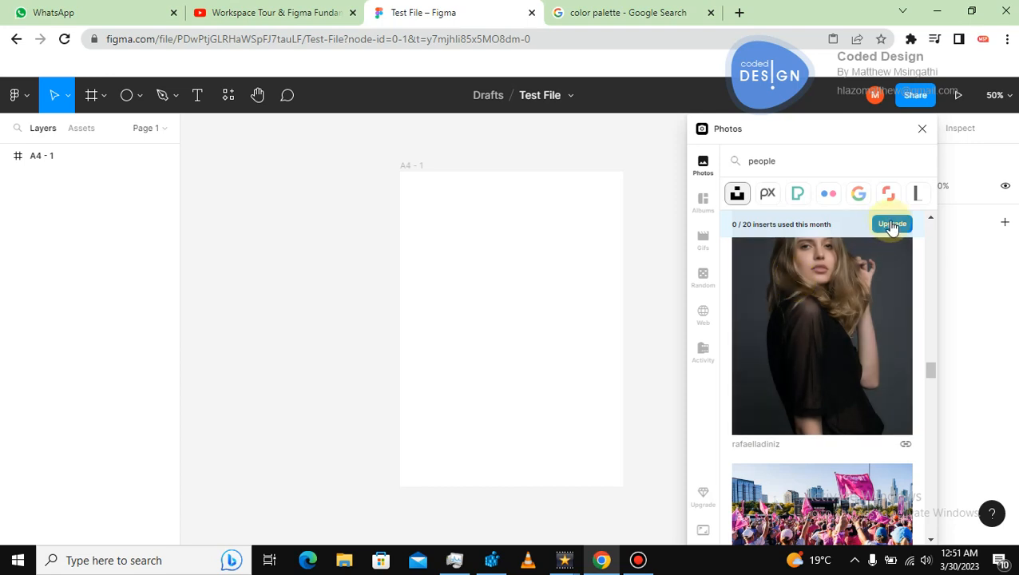
pyautogui.rightClick(843, 304)
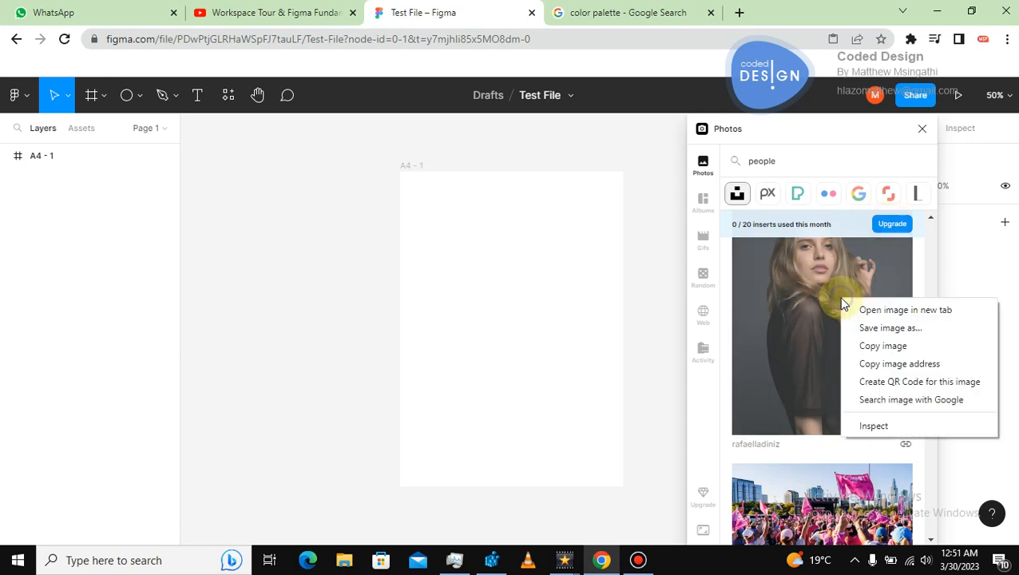
pyautogui.click(866, 346)
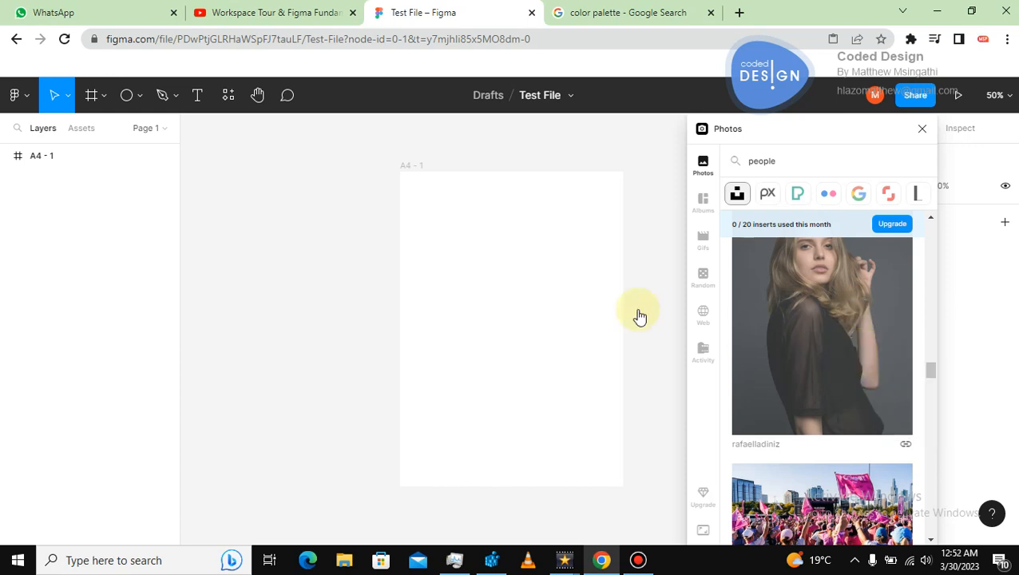
# Try pasting the portrait onto the canvas again.
pyautogui.click(418, 234)
pyautogui.click(346, 230)
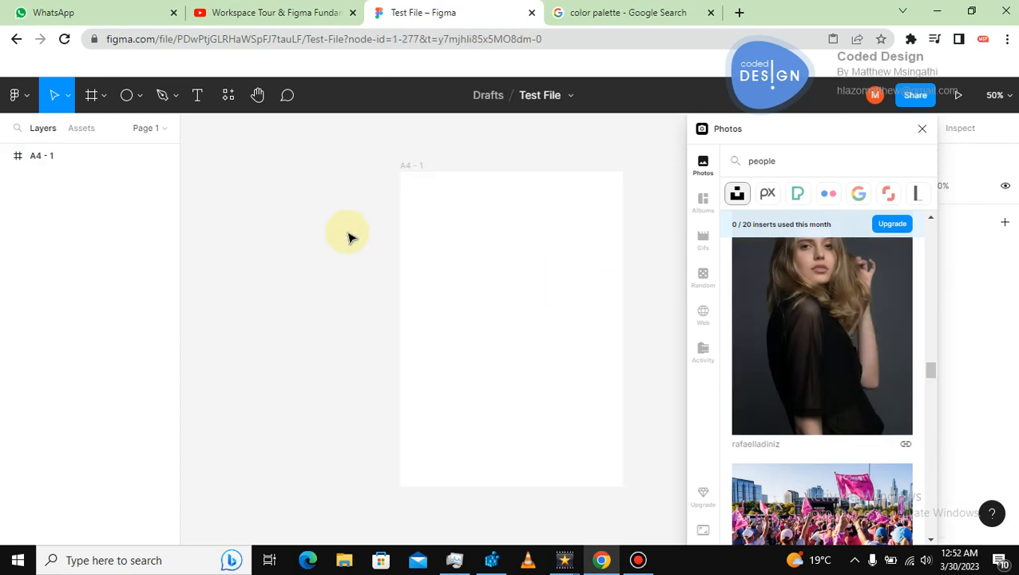
pyautogui.rightClick(324, 231)
pyautogui.click(351, 244)
pyautogui.click(344, 276)
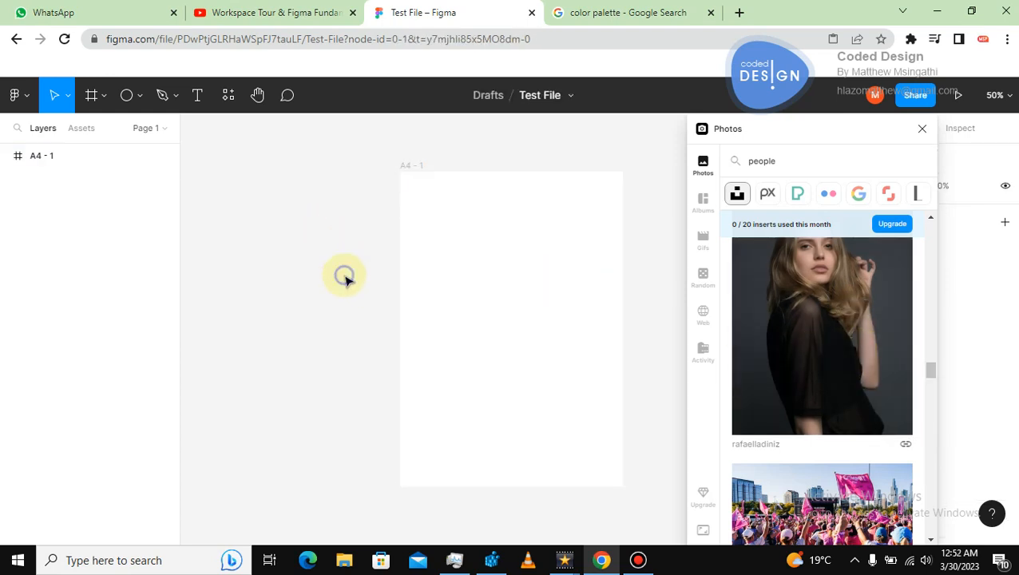
pyautogui.rightClick(344, 275)
pyautogui.click(306, 347)
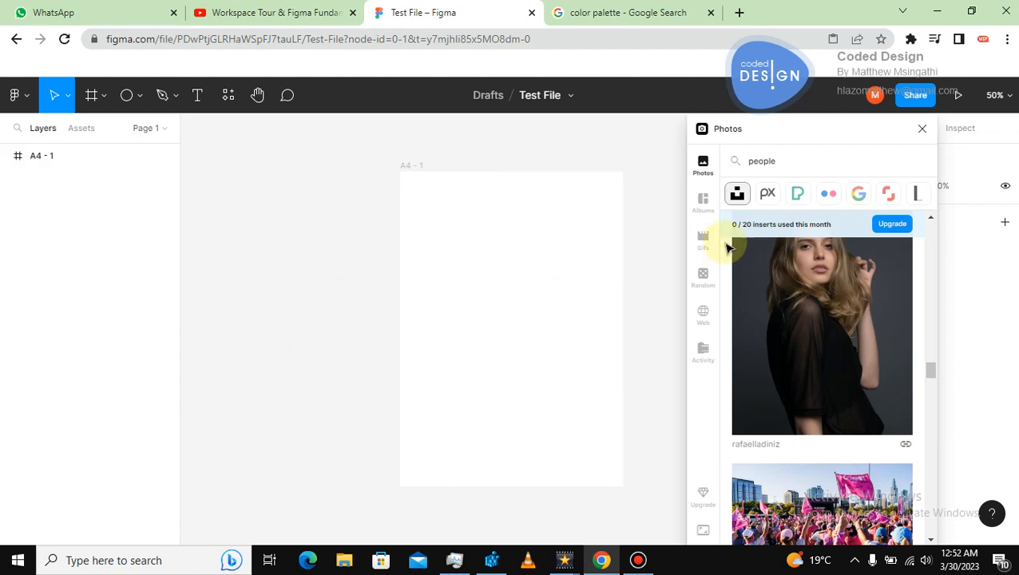
# Close the Photos plugin, launch the Pexels plugin and place the cursor in its search field.
pyautogui.click(921, 132)
pyautogui.rightClick(650, 241)
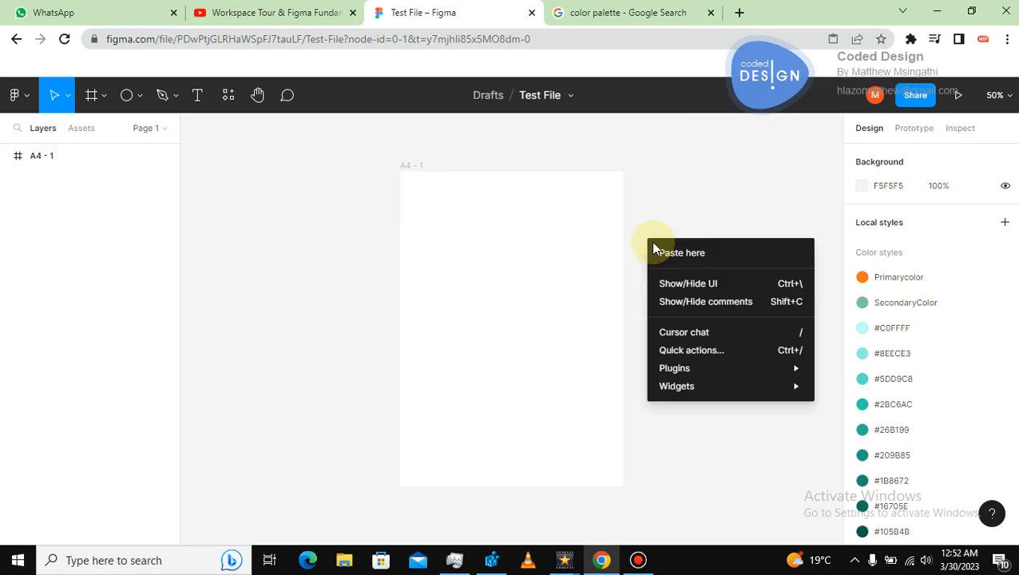
pyautogui.moveTo(689, 368)
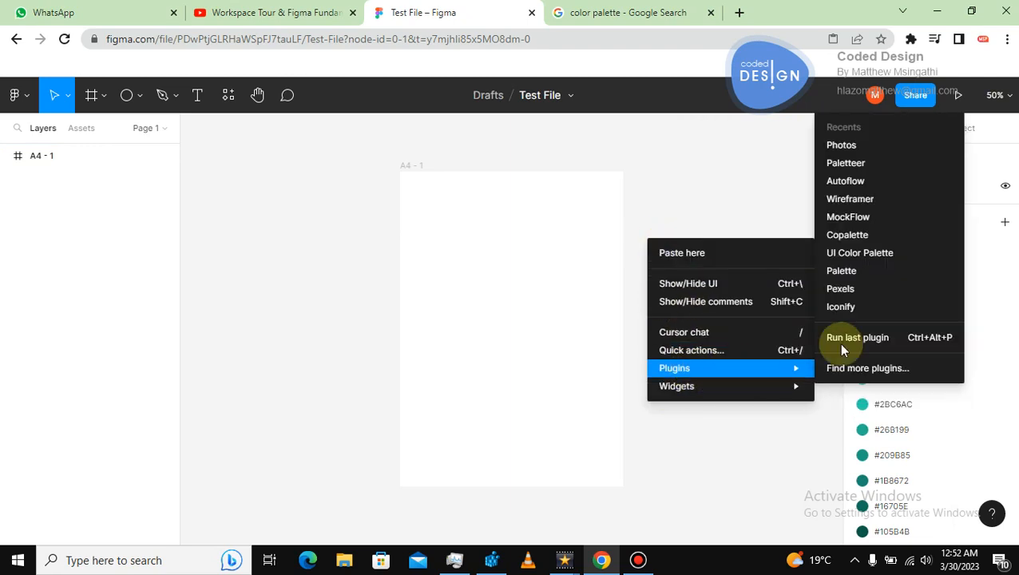
pyautogui.click(845, 292)
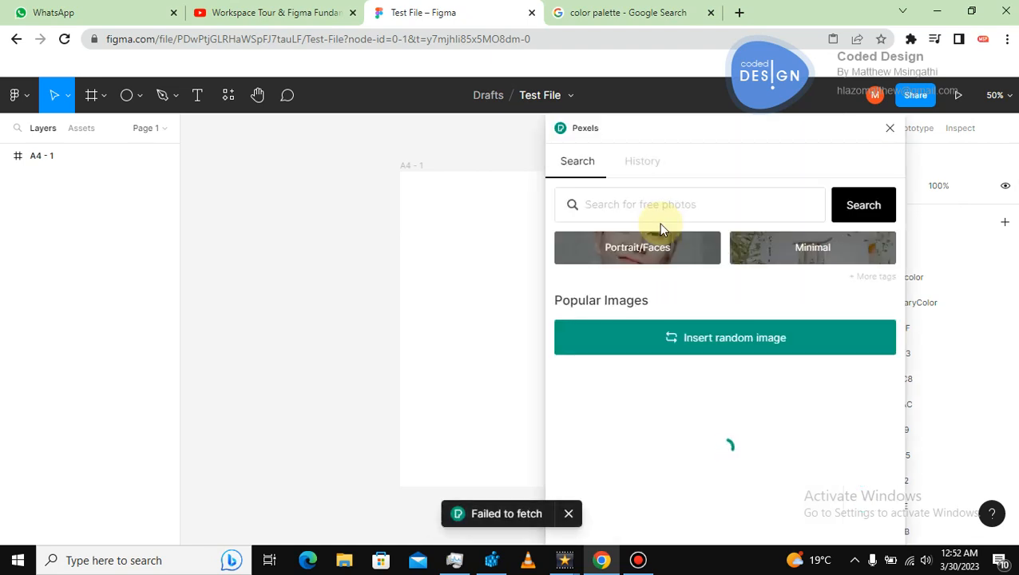
pyautogui.click(650, 202)
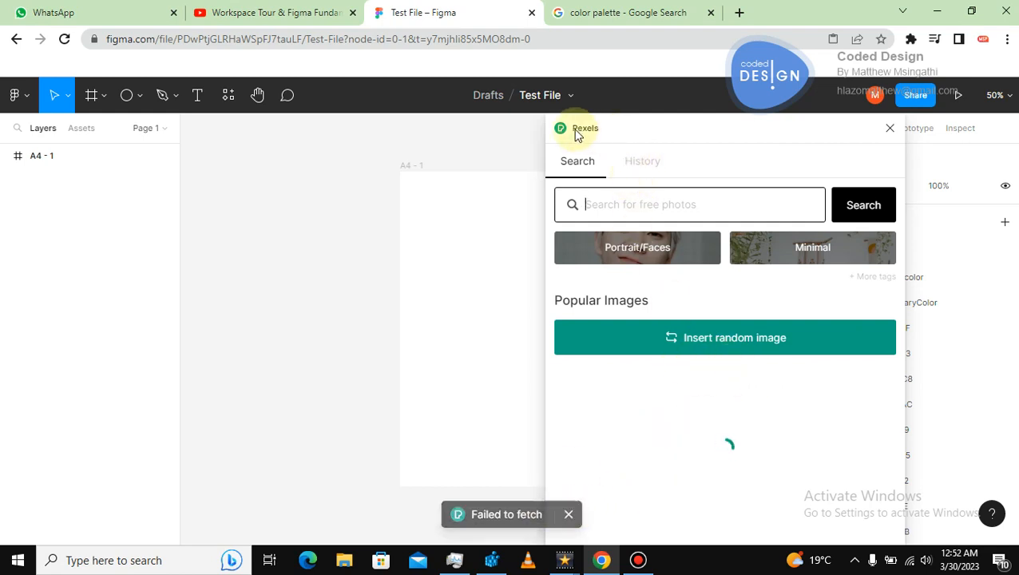
# Switch to the search tab and open pexels.com in the browser.
pyautogui.click(596, 17)
pyautogui.click(543, 38)
pyautogui.write('pexels')
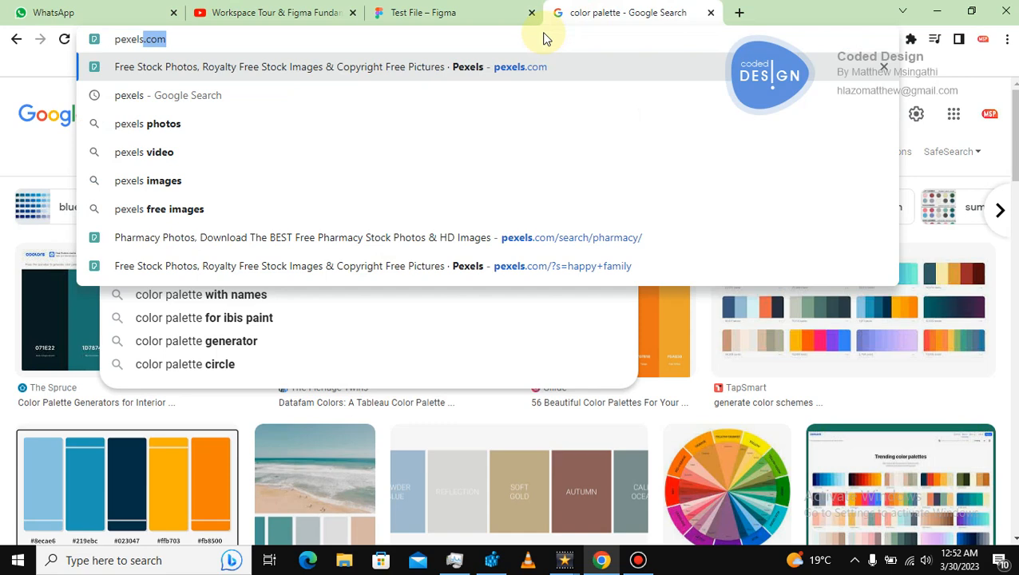
pyautogui.press('Return')
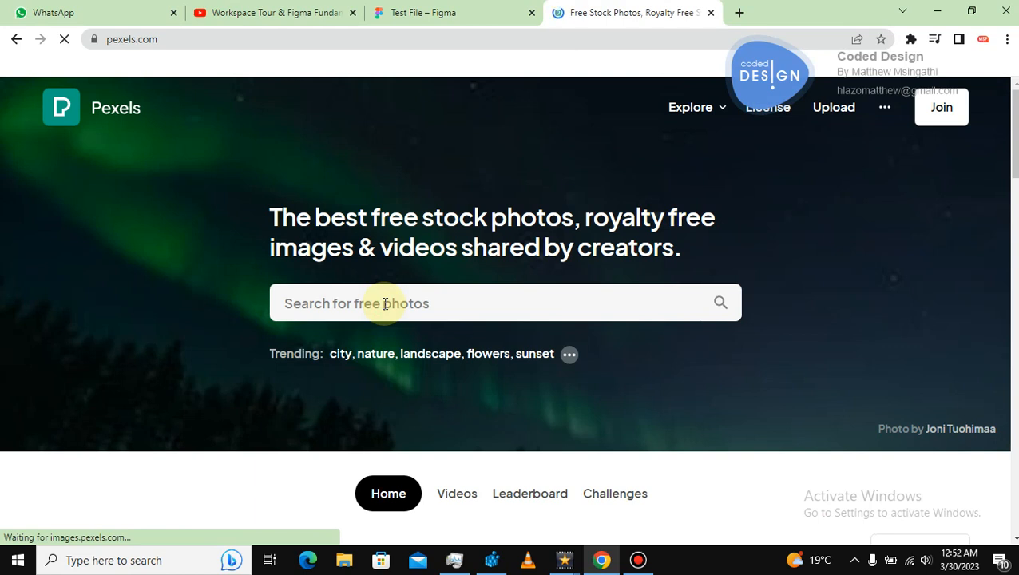
# Search Pexels for "people" and open the photo of a man crouching on a city street.
pyautogui.click(385, 303)
pyautogui.write('people')
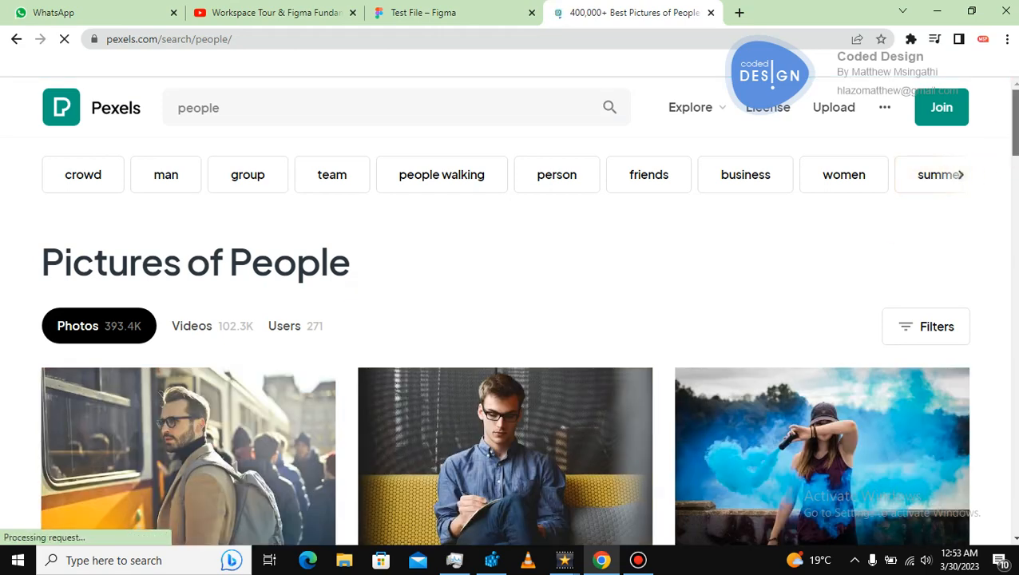
pyautogui.scroll(-2, 505, 319)
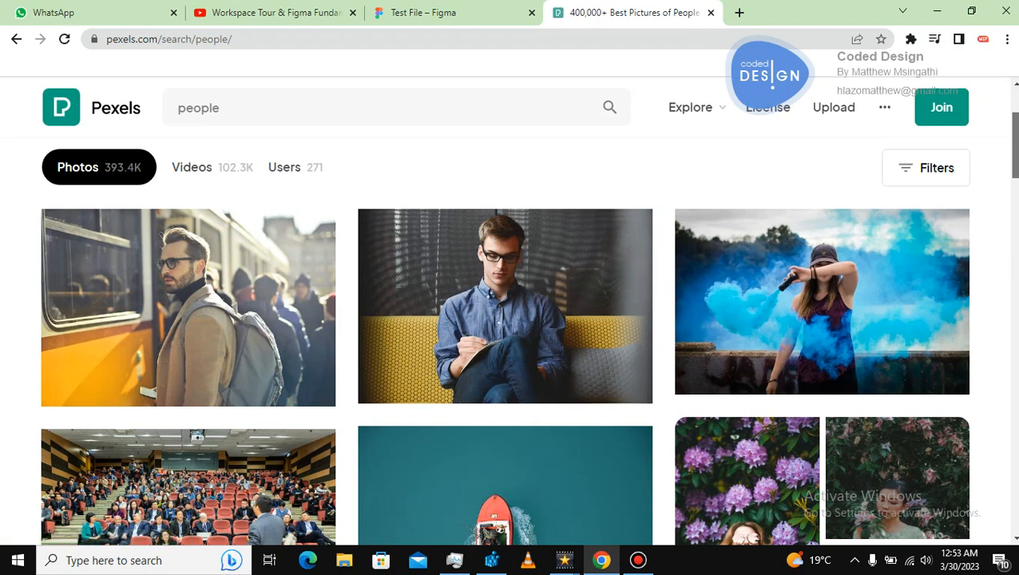
pyautogui.moveTo(1015, 163); pyautogui.dragTo(1009, 386)
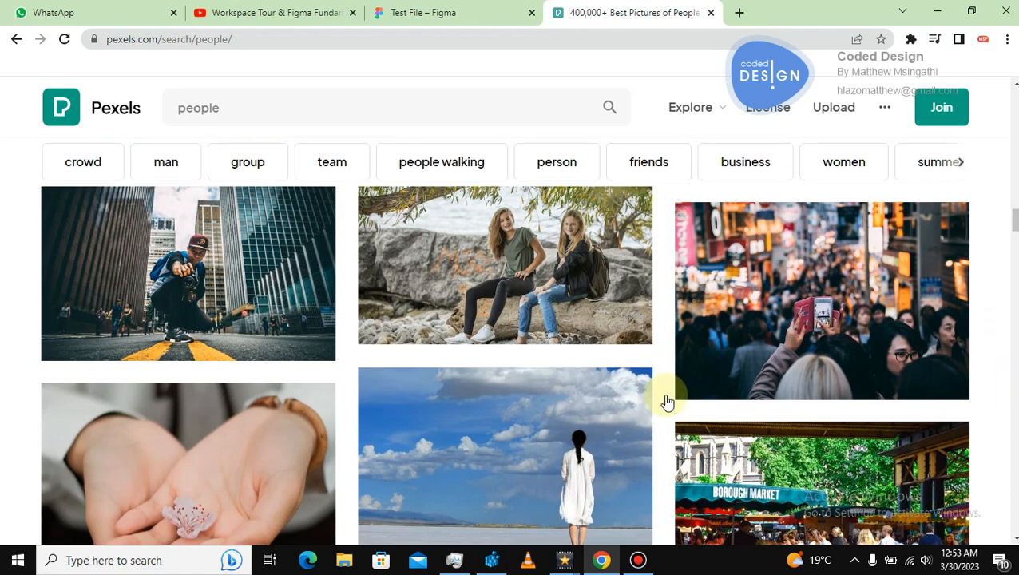
pyautogui.click(187, 305)
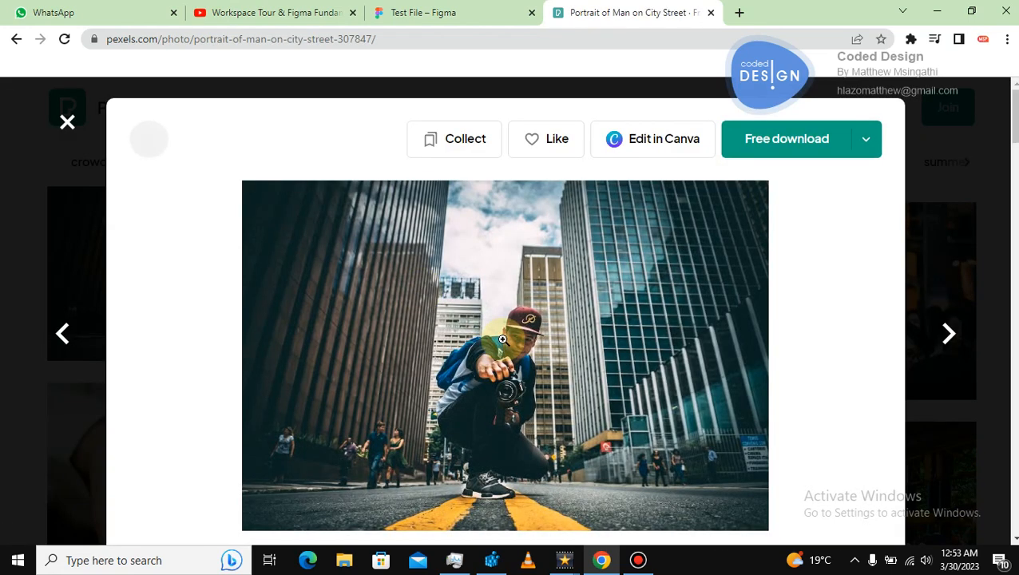
# Copy the city-street photo and return to the Figma file tab.
pyautogui.rightClick(502, 340)
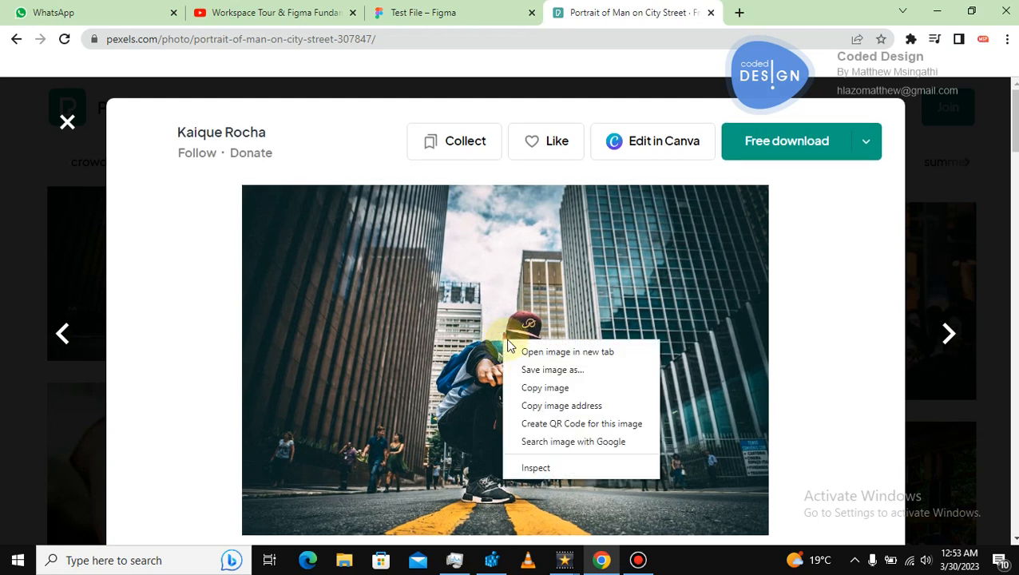
pyautogui.click(541, 391)
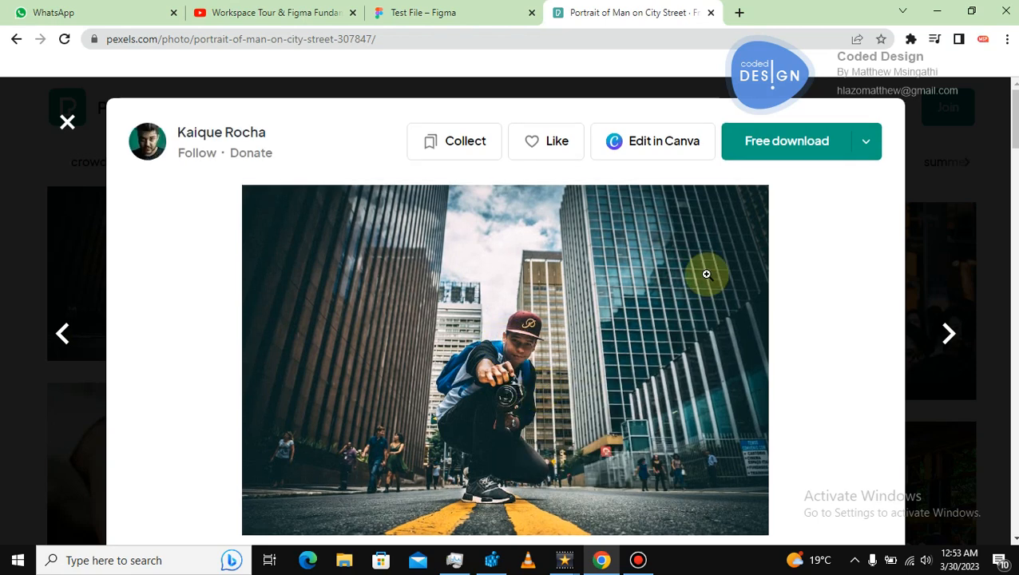
pyautogui.click(479, 14)
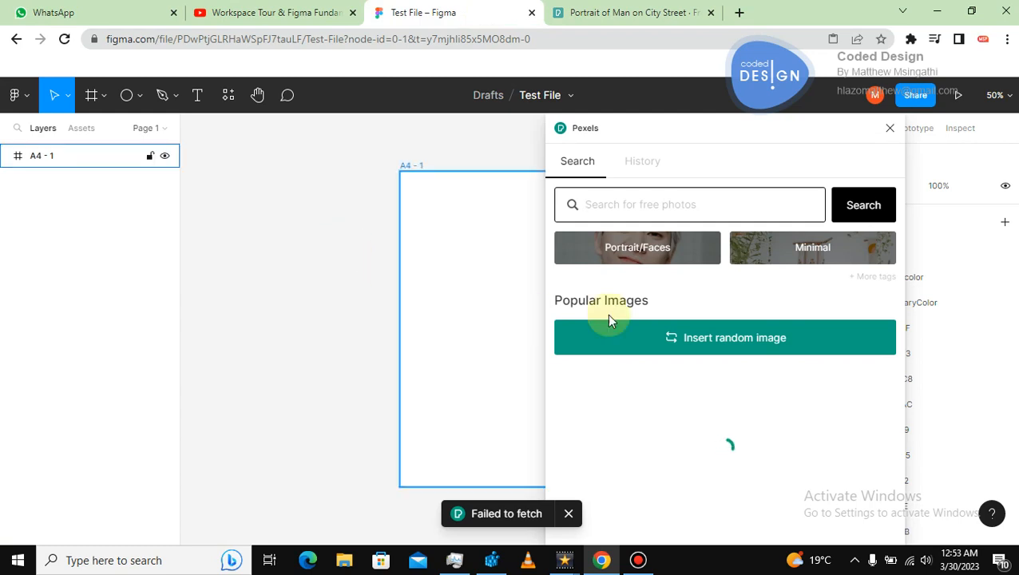
# Close the Pexels plugin and try pasting the copied photo onto the canvas.
pyautogui.click(890, 129)
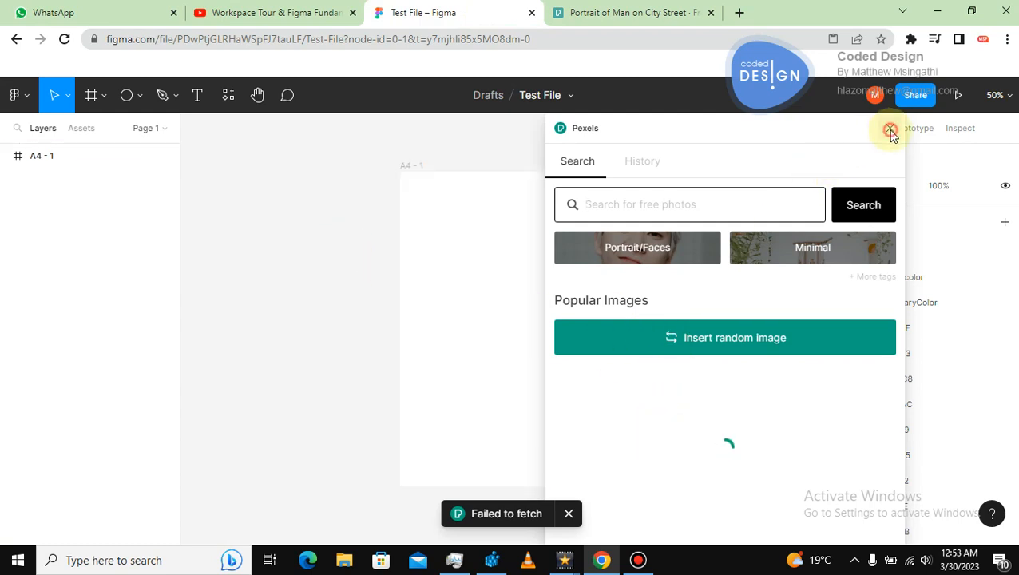
pyautogui.click(277, 242)
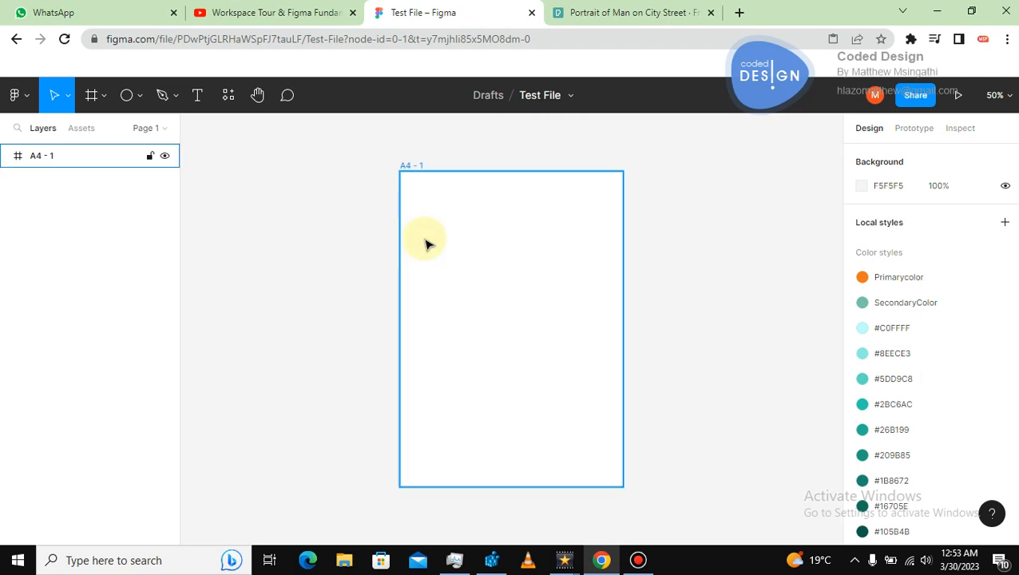
pyautogui.rightClick(312, 202)
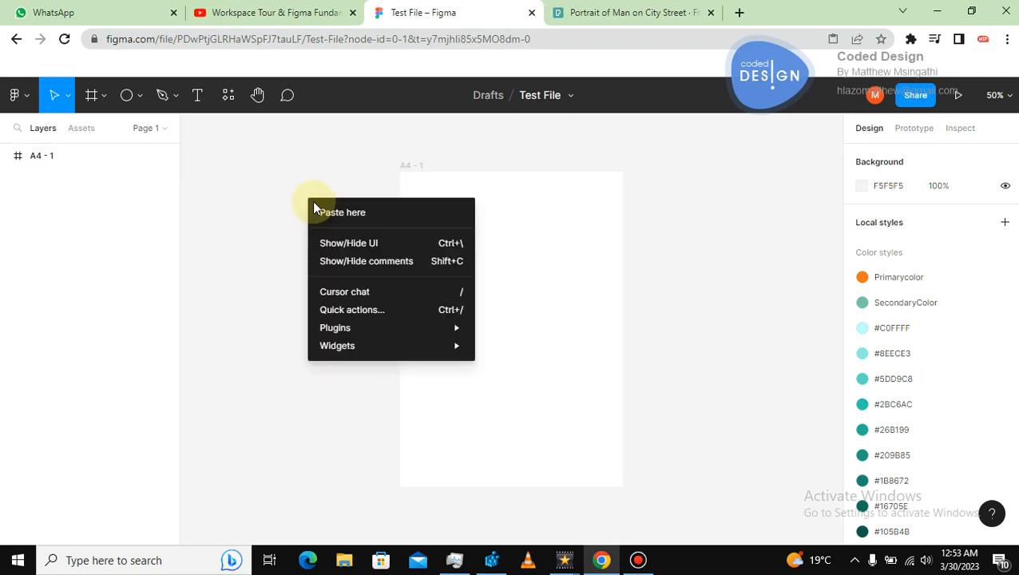
pyautogui.click(327, 212)
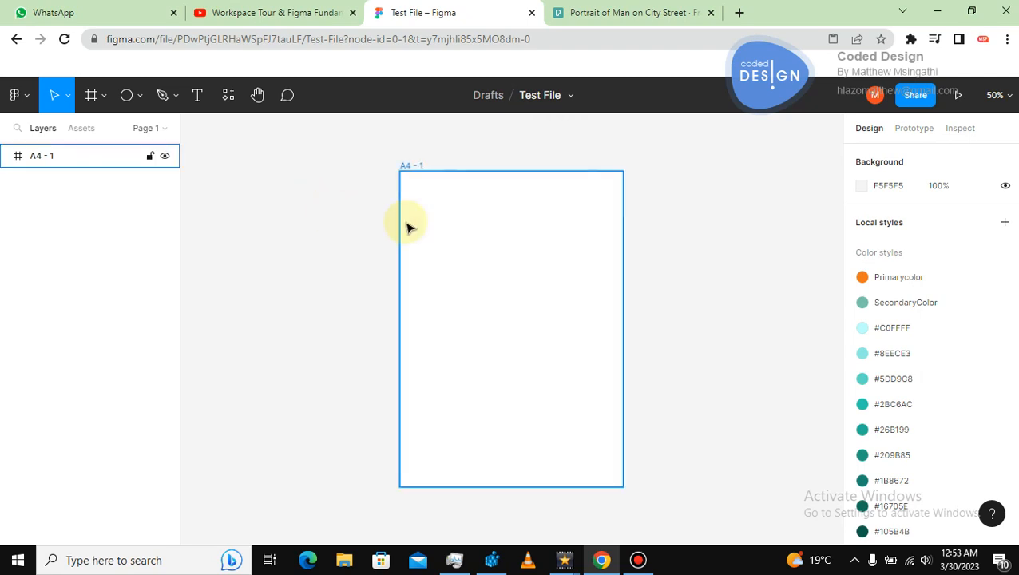
pyautogui.press('-')
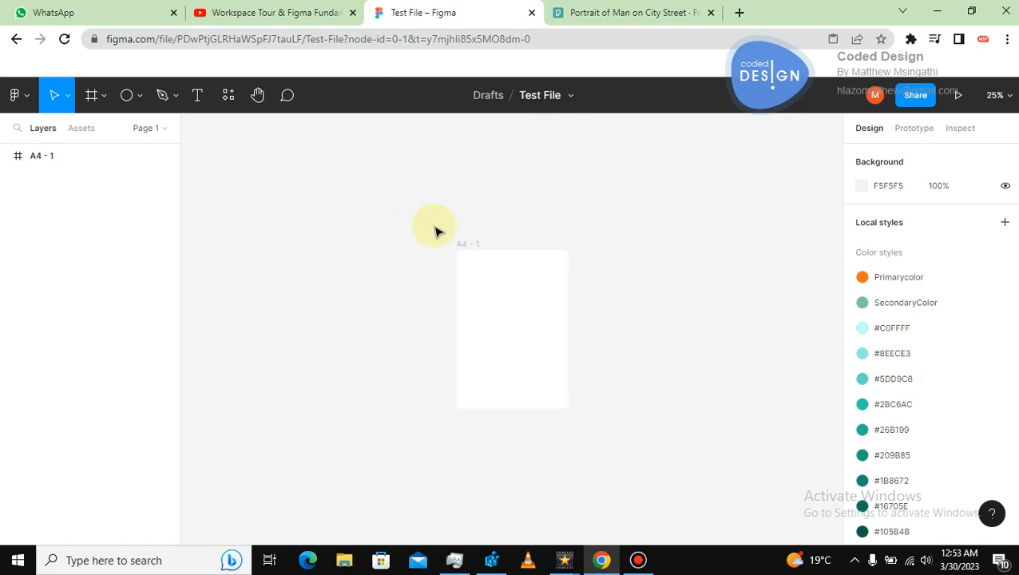
# Copy the city-street photo again from Pexels and try pasting it onto the Figma canvas.
pyautogui.click(600, 12)
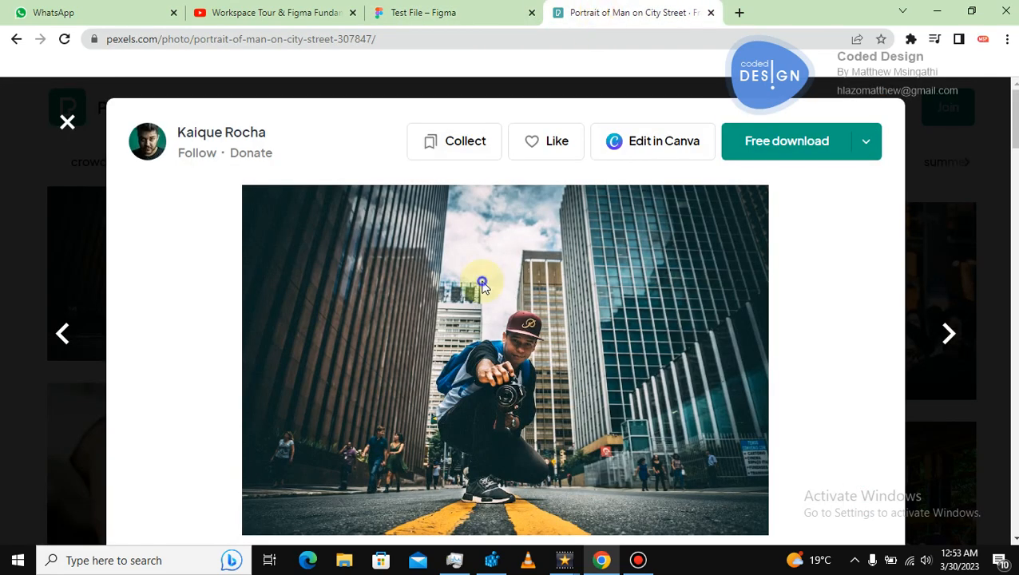
pyautogui.rightClick(483, 286)
pyautogui.click(515, 327)
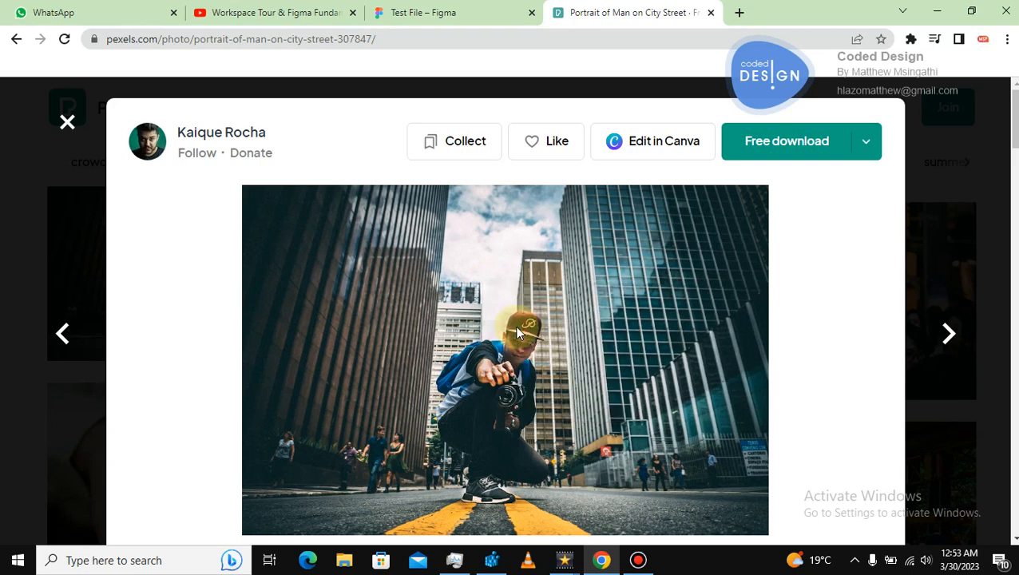
pyautogui.click(443, 12)
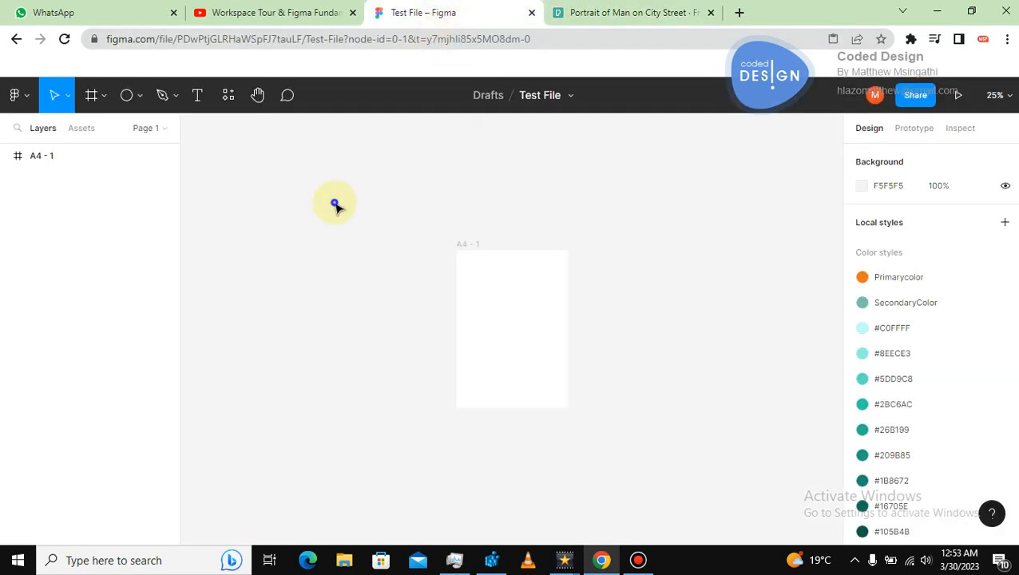
pyautogui.rightClick(334, 204)
pyautogui.click(350, 212)
# Delete the existing frame and create a new A4 paper frame.
pyautogui.click(478, 286)
pyautogui.press('Delete')
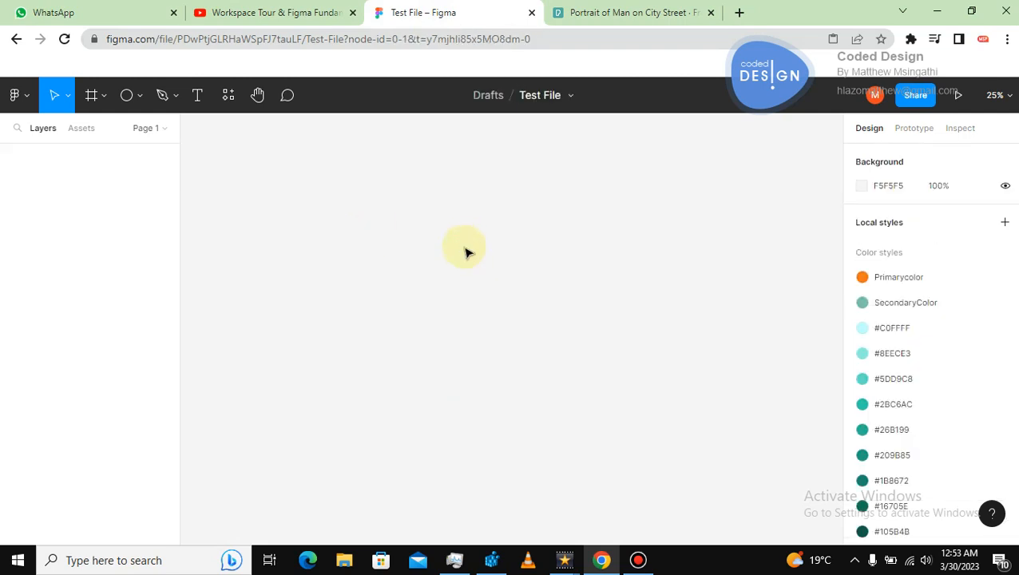
pyautogui.click(101, 95)
pyautogui.click(91, 96)
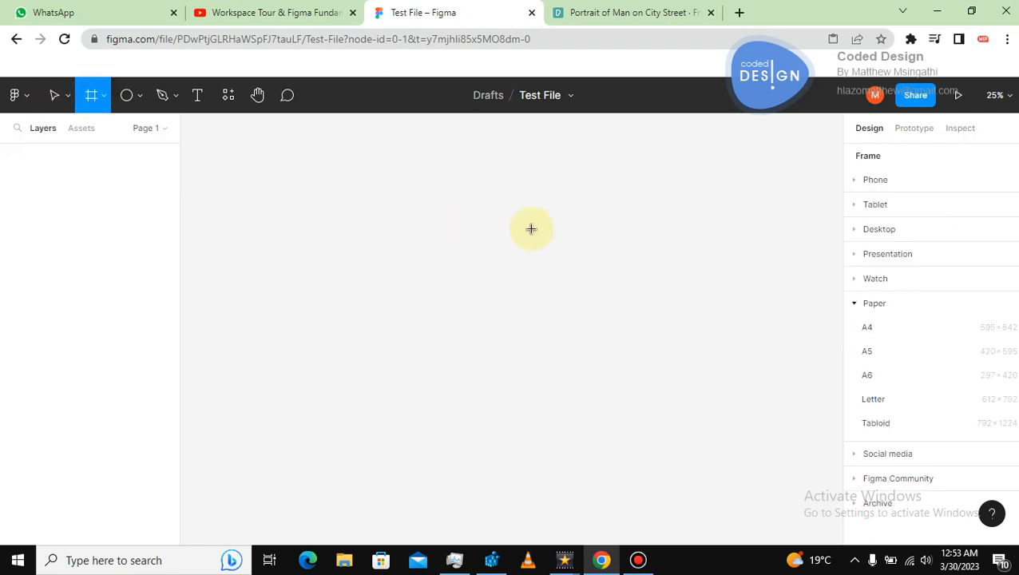
pyautogui.click(866, 329)
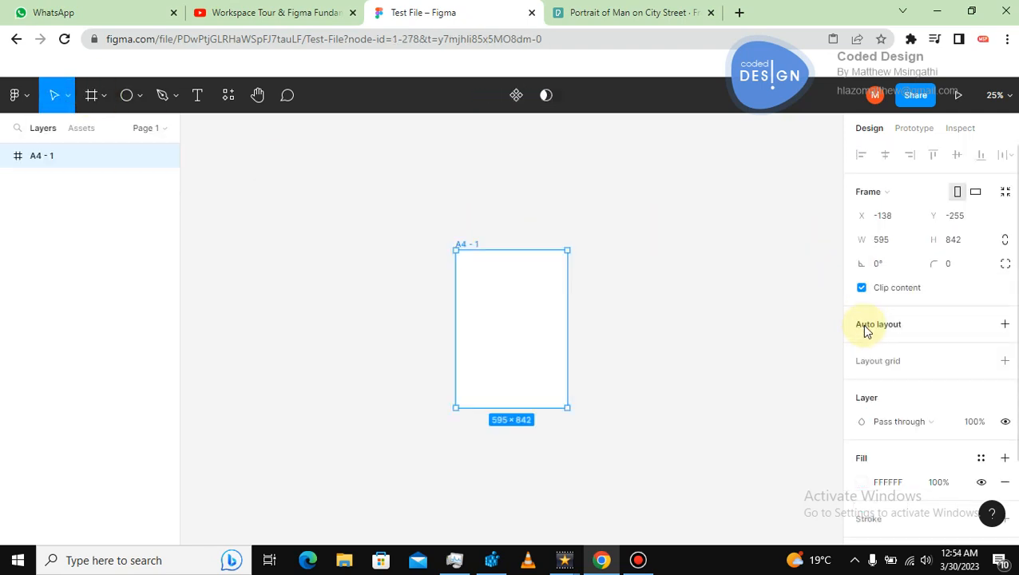
# Copy the photo once more, try pasting it onto the canvas, and zoom around to look for it.
pyautogui.click(681, 296)
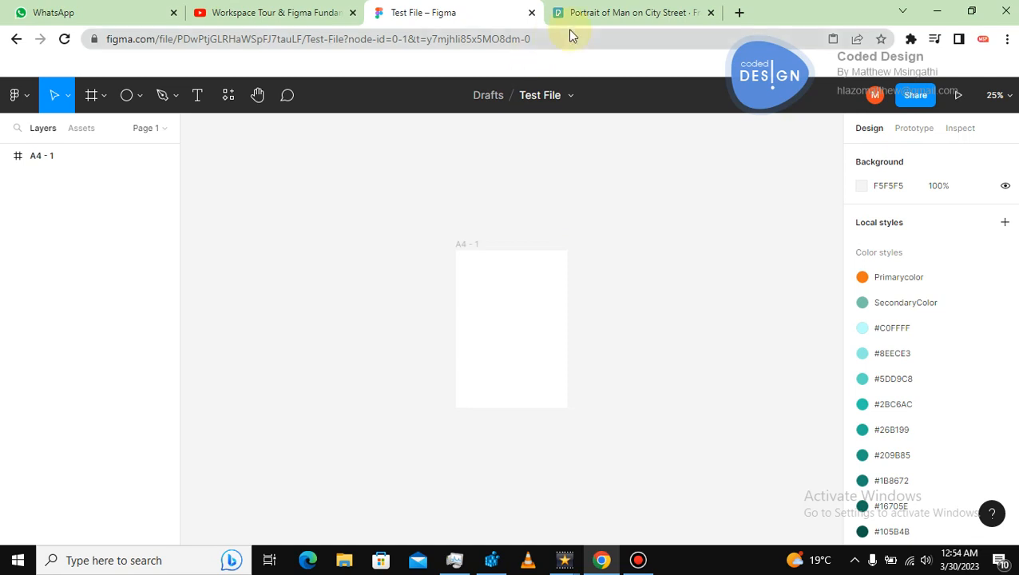
pyautogui.click(598, 13)
pyautogui.rightClick(529, 345)
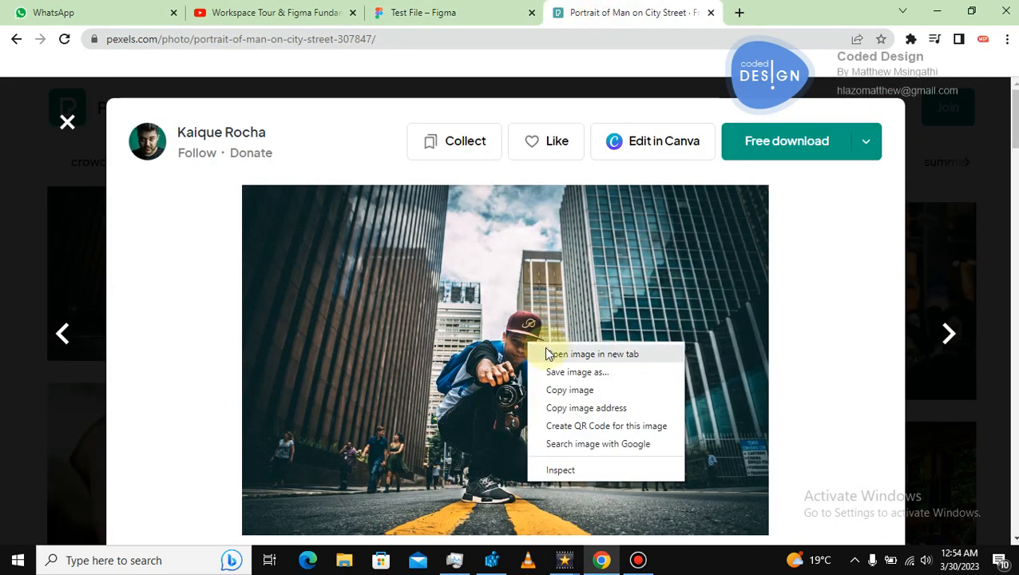
pyautogui.click(565, 390)
pyautogui.click(450, 16)
pyautogui.rightClick(341, 187)
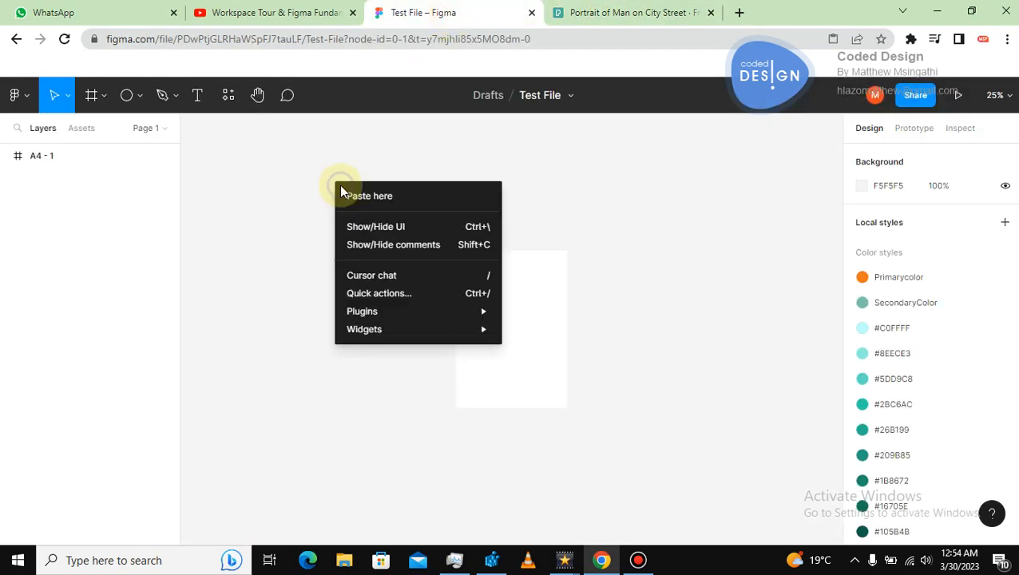
pyautogui.click(370, 199)
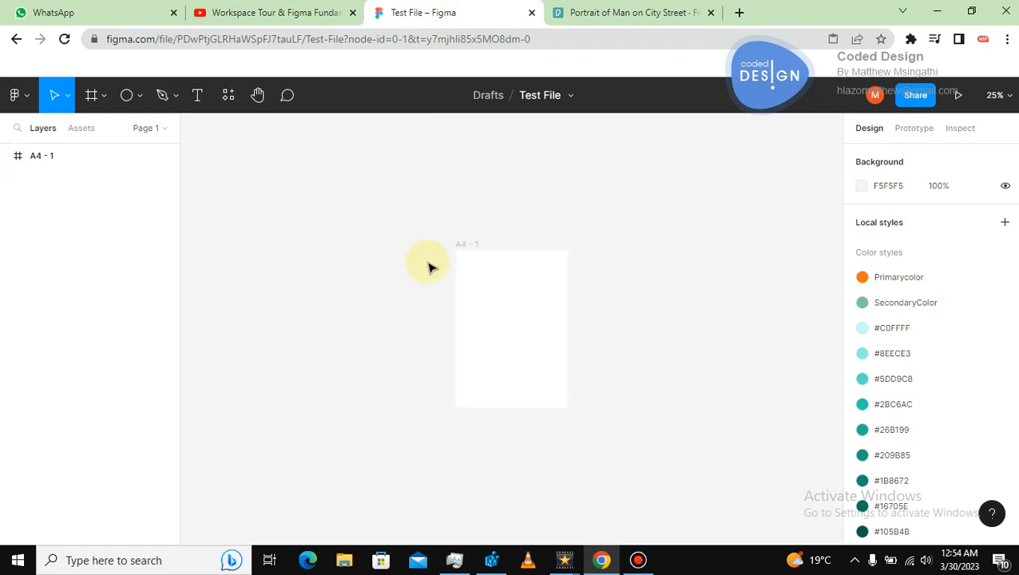
pyautogui.hotkey('ctrl', '-')
pyautogui.hotkey('ctrl', '-')
pyautogui.hotkey('ctrl', '-')
pyautogui.hotkey('ctrl', '-')
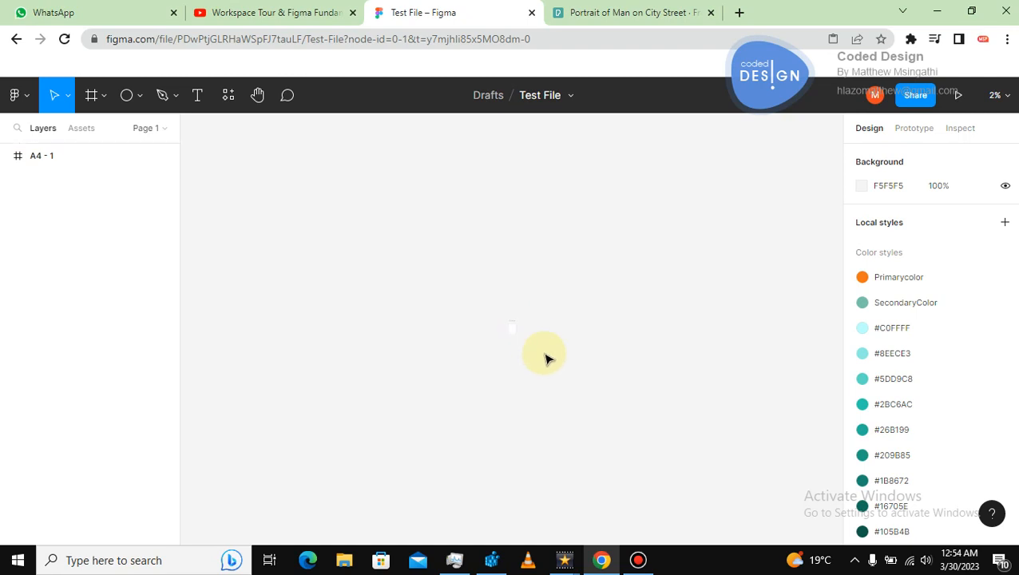
pyautogui.hotkey('ctrl', '+')
pyautogui.hotkey('ctrl', '+')
pyautogui.hotkey('ctrl', '+')
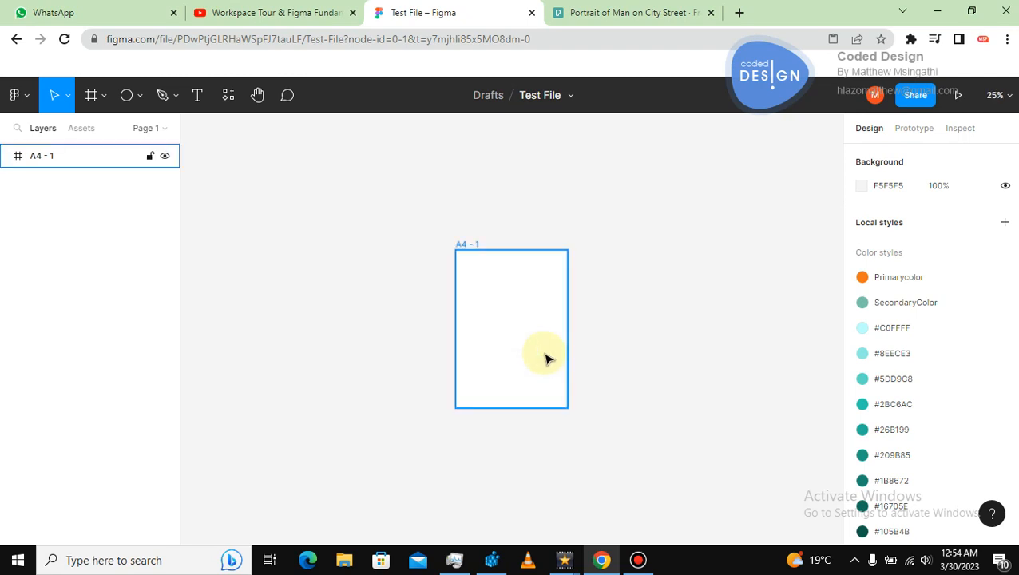
# Save the city-street photo to Documents as pexels-photo-307847.
pyautogui.click(636, 13)
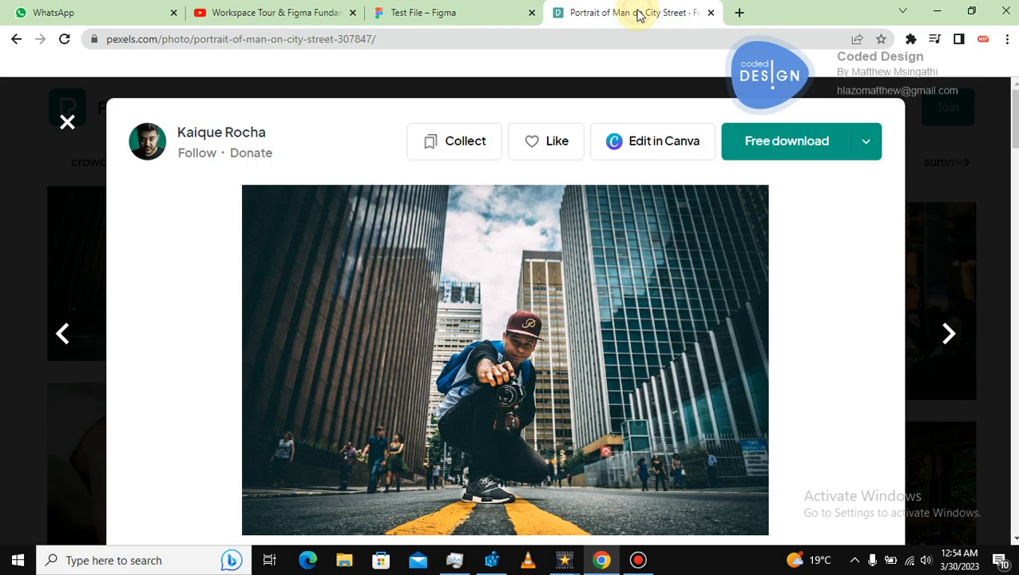
pyautogui.rightClick(539, 276)
pyautogui.click(573, 299)
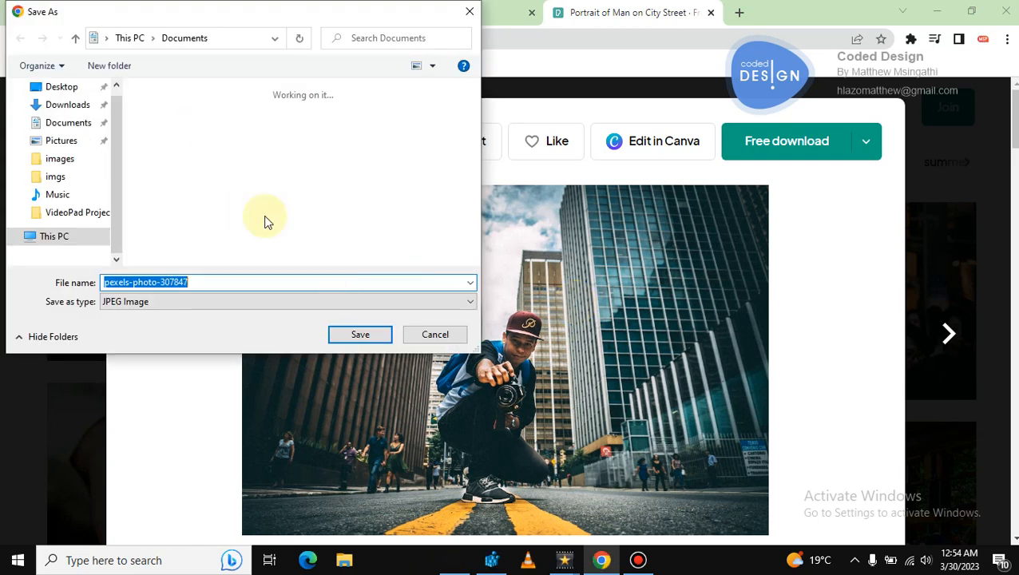
pyautogui.click(348, 336)
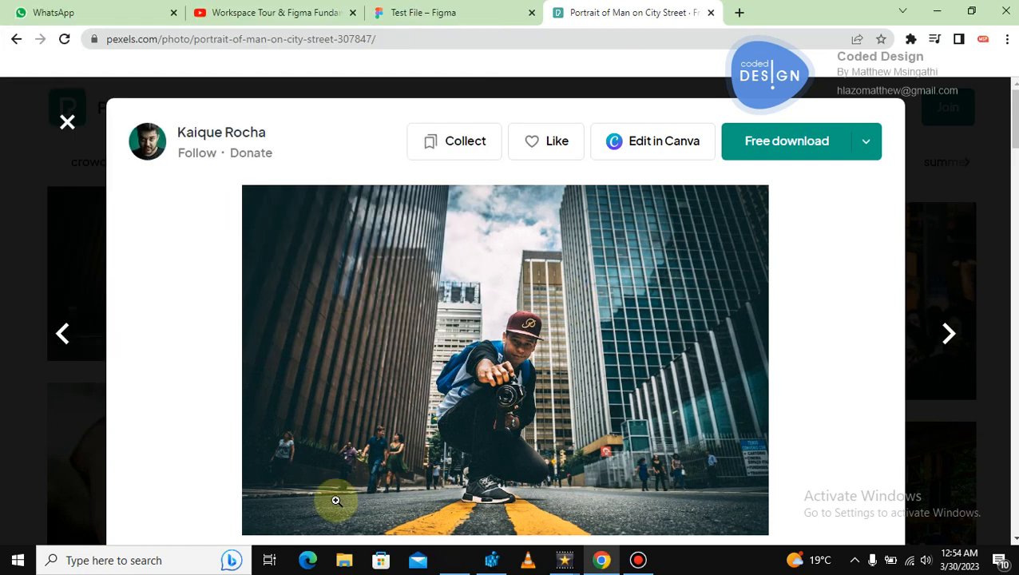
# Show the downloaded photo in its folder and drag it into Figma onto the A4 frame.
pyautogui.click(345, 563)
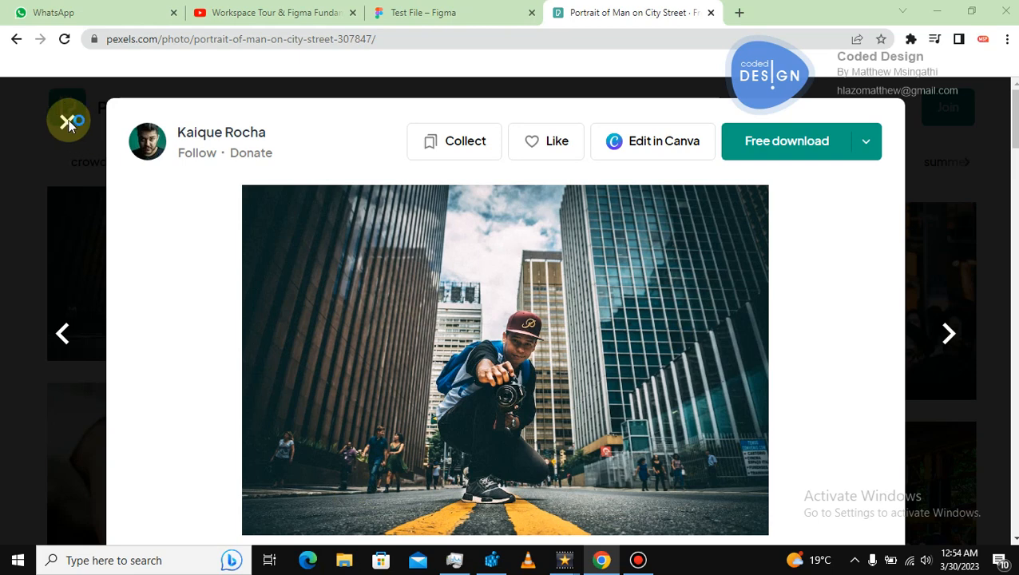
pyautogui.rightClick(80, 523)
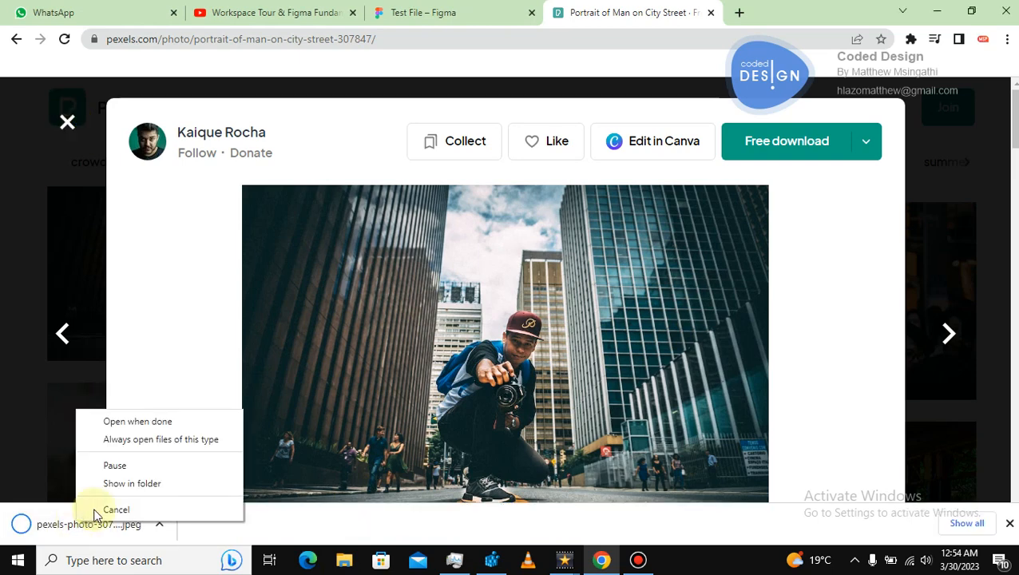
pyautogui.click(132, 483)
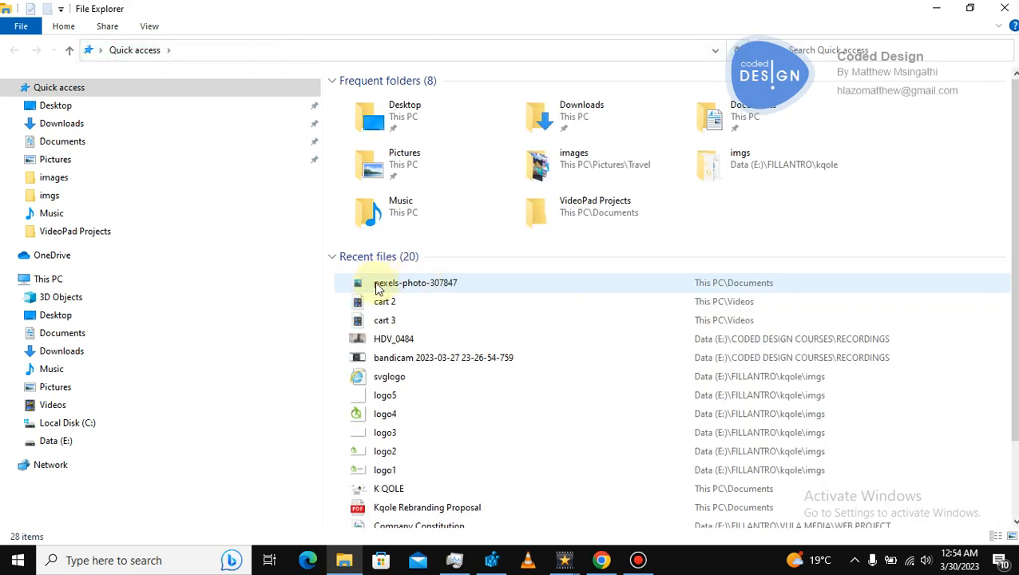
pyautogui.moveTo(378, 287); pyautogui.dragTo(482, 300)
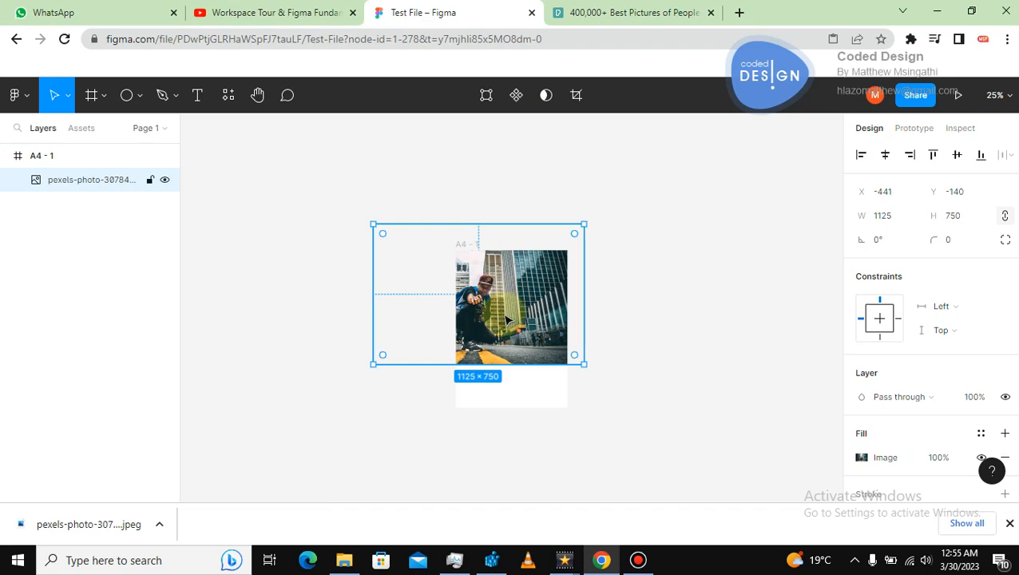
# Move the placed photo about 130 px to the right within the A4 frame.
pyautogui.hotkey('ctrl', '+')
pyautogui.hotkey('ctrl', '+')
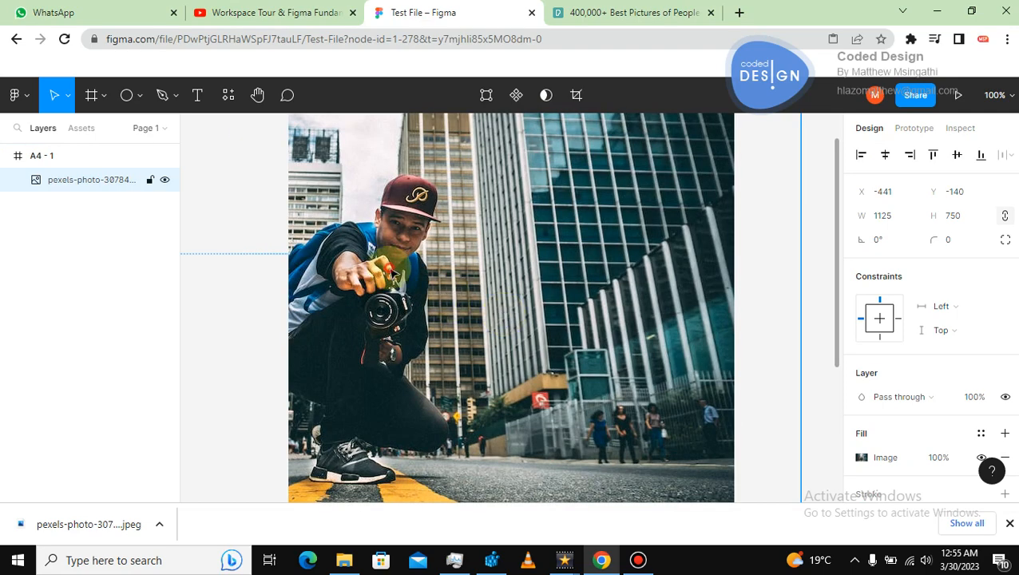
pyautogui.moveTo(387, 269); pyautogui.dragTo(489, 263)
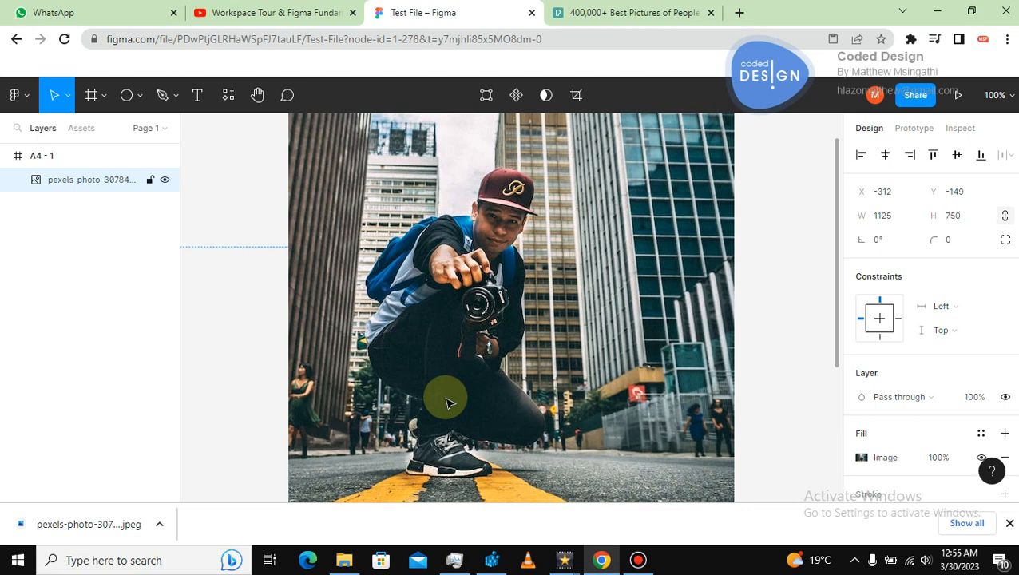
# Zoom in to 400% on the sneaker, shifting the photo about 70 px right and 170 px up.
pyautogui.press('+')
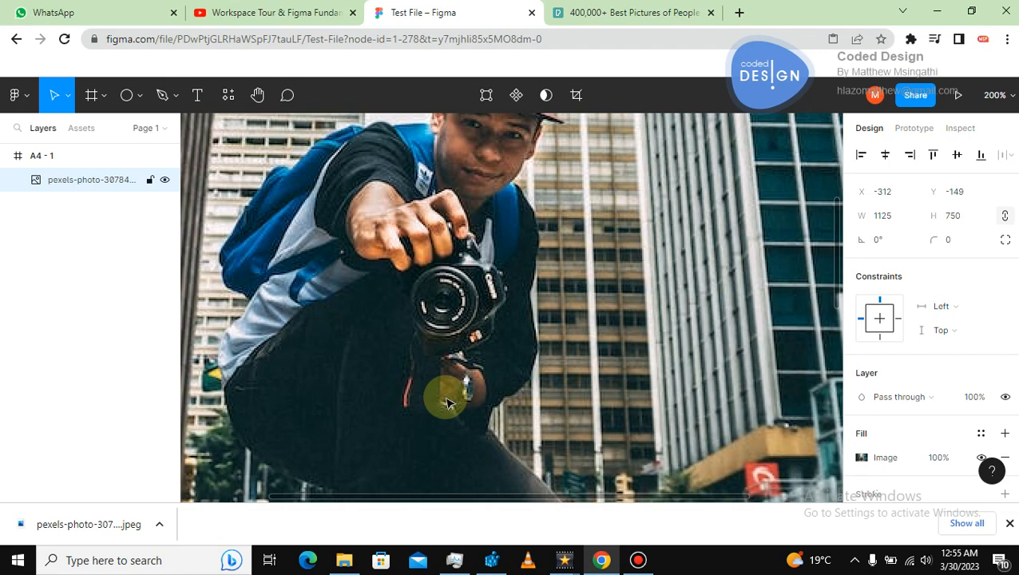
pyautogui.moveTo(416, 411); pyautogui.dragTo(451, 249)
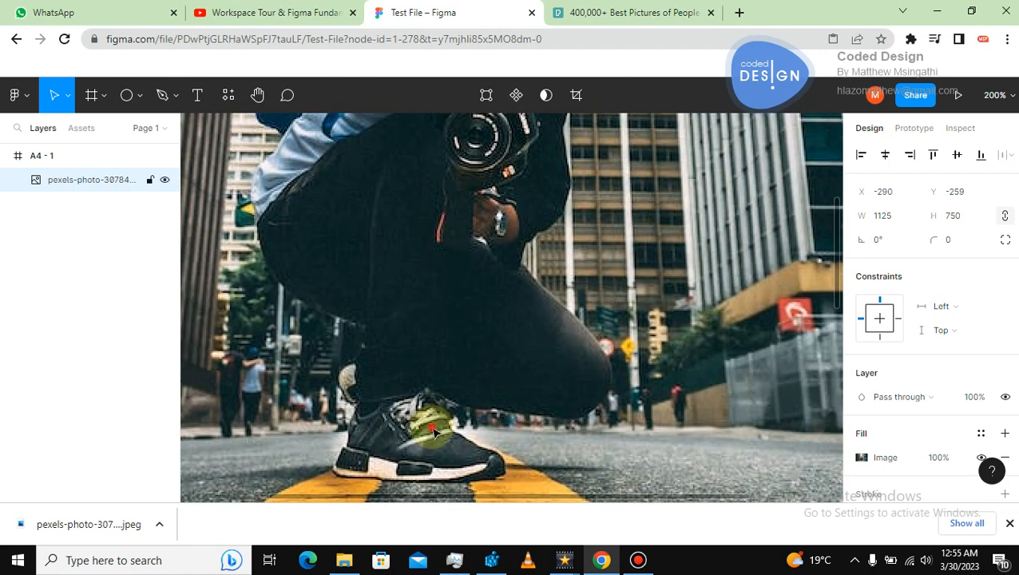
pyautogui.moveTo(432, 428); pyautogui.dragTo(442, 419)
pyautogui.press('+')
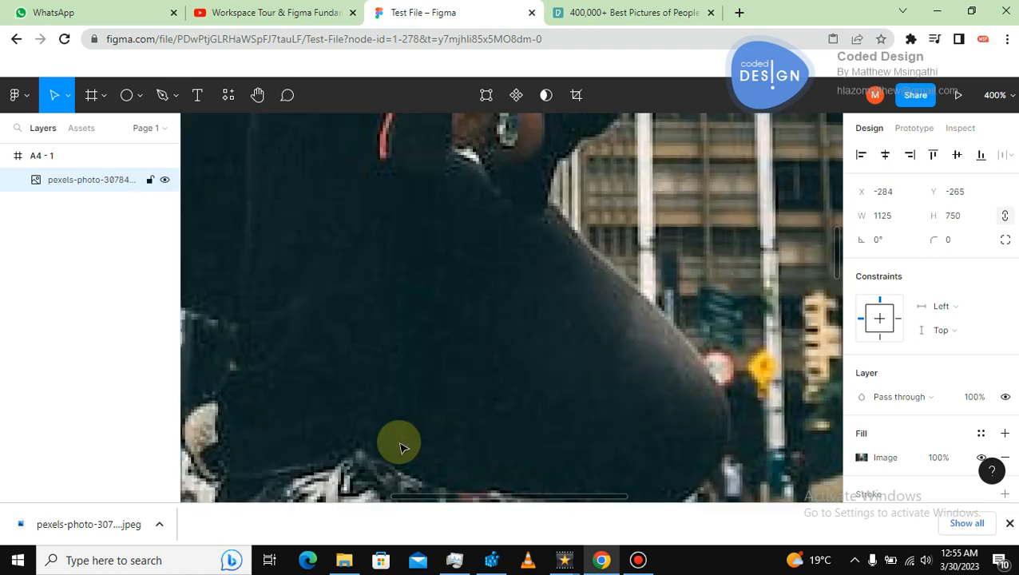
pyautogui.moveTo(341, 420); pyautogui.dragTo(443, 291)
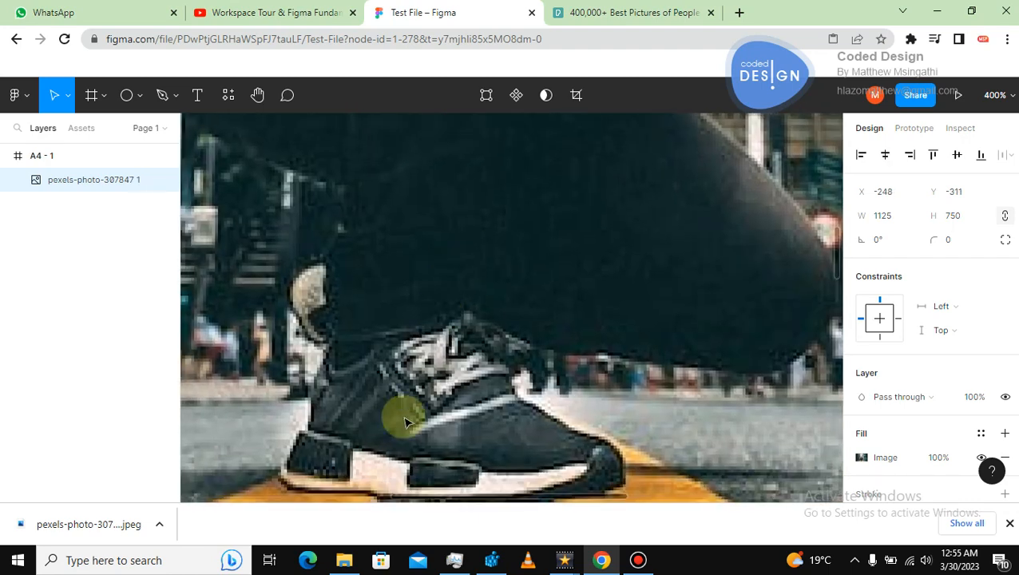
pyautogui.moveTo(410, 425); pyautogui.dragTo(416, 407)
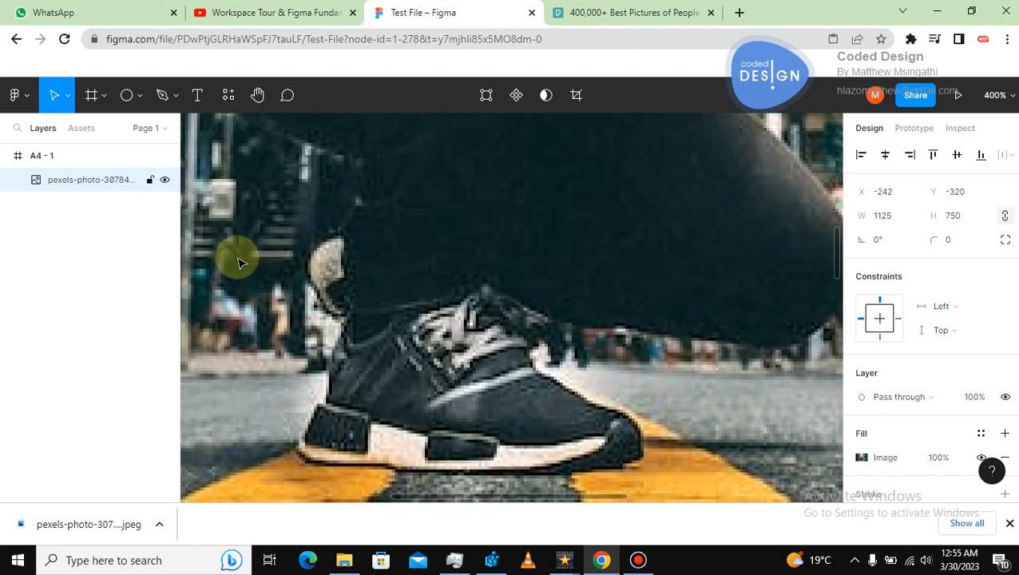
# Start a Pen-tool path tracing the sneaker's heel and along the bottom of its sole.
pyautogui.click(162, 95)
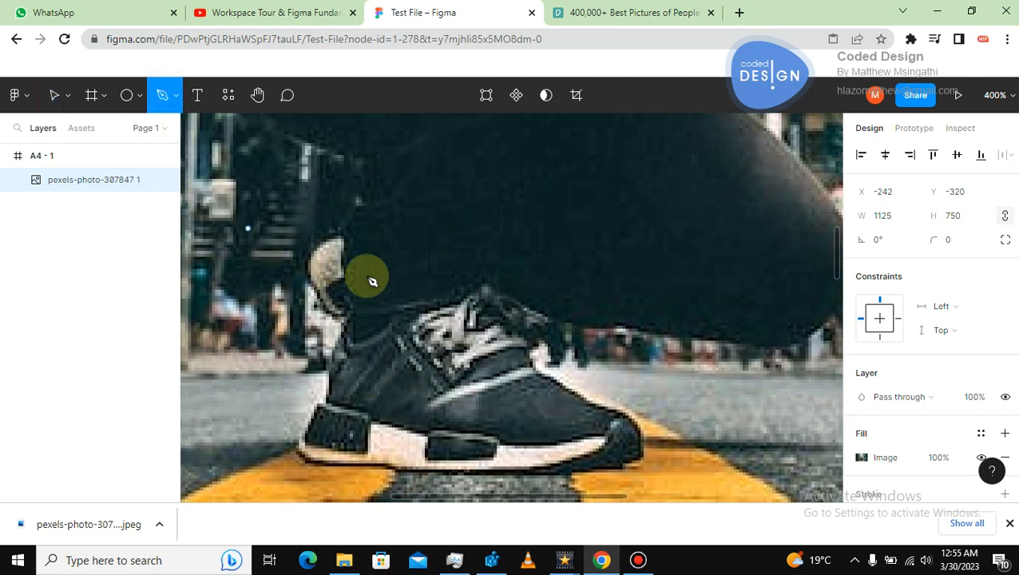
pyautogui.click(348, 319)
pyautogui.click(330, 363)
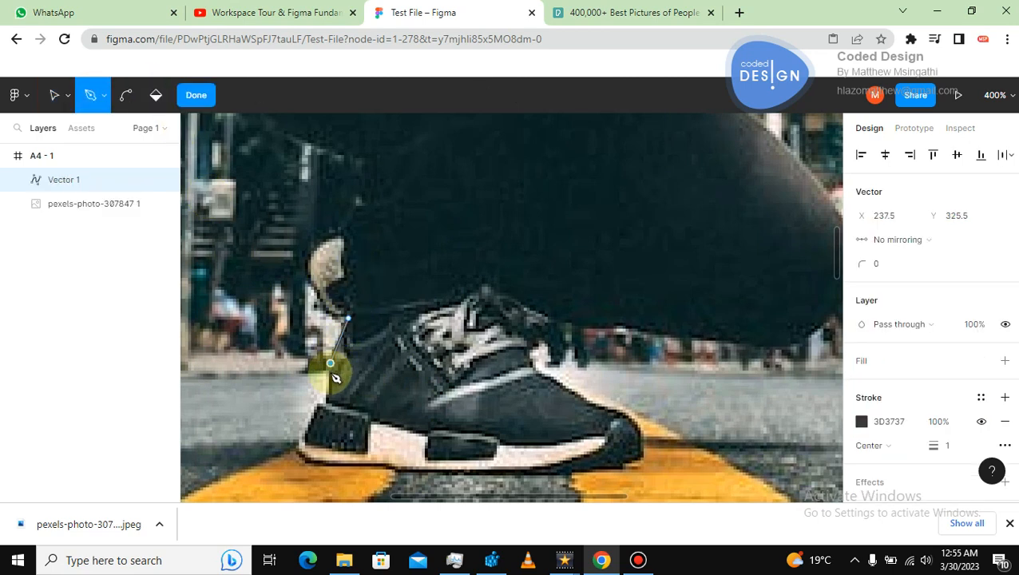
pyautogui.moveTo(324, 403); pyautogui.dragTo(310, 446)
pyautogui.click(304, 444)
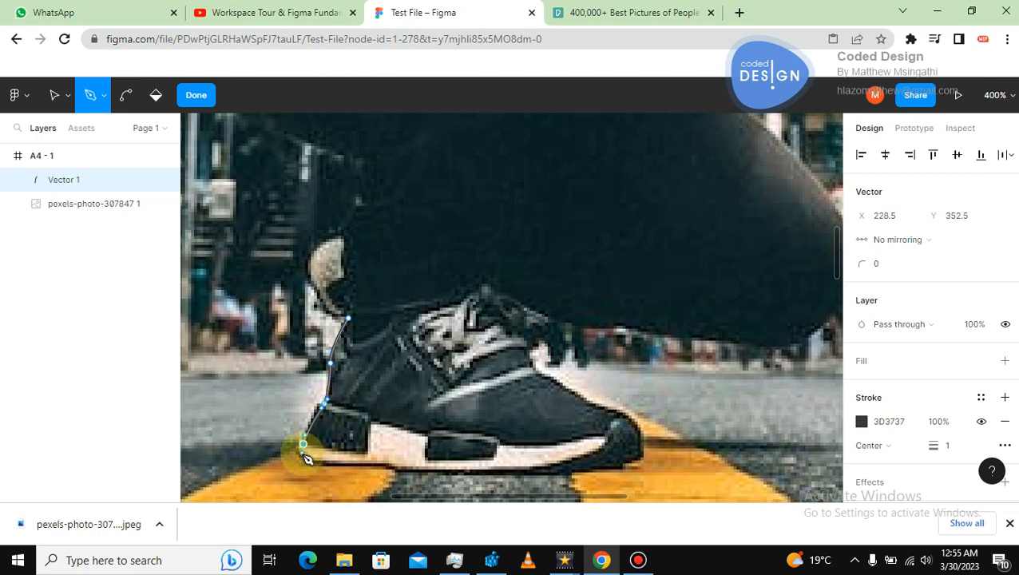
pyautogui.moveTo(342, 461); pyautogui.dragTo(402, 474)
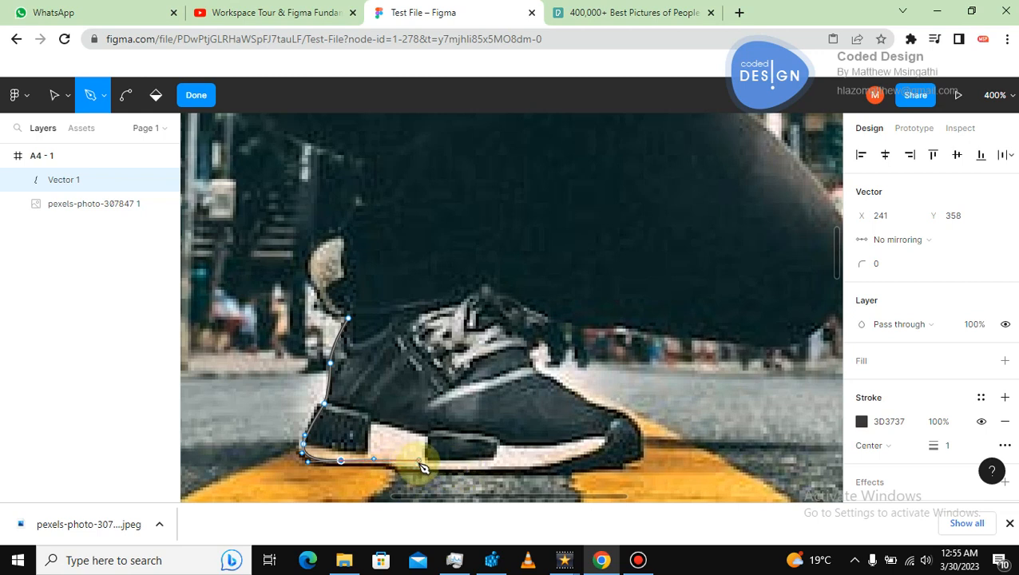
pyautogui.moveTo(417, 469); pyautogui.dragTo(436, 471)
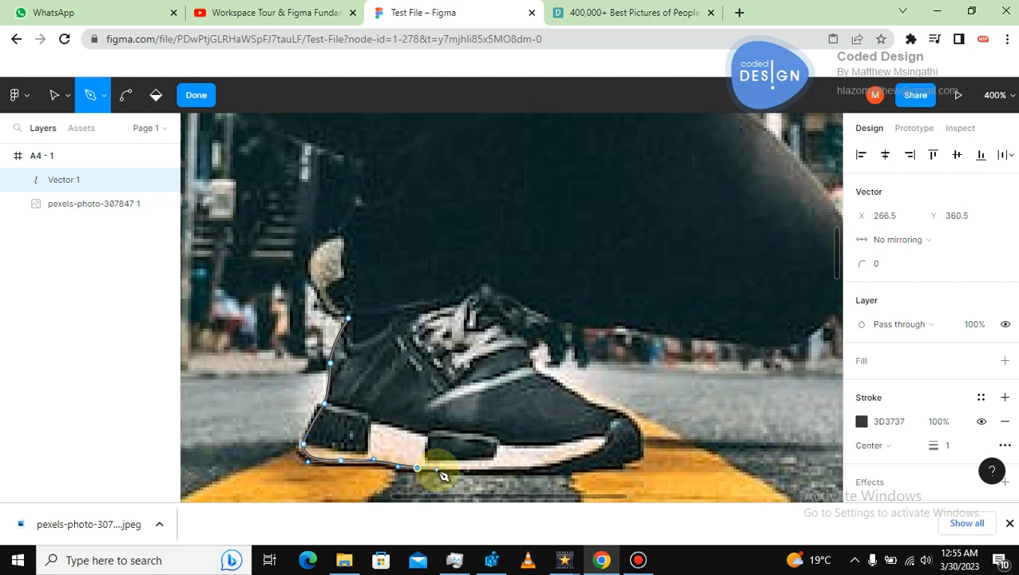
pyautogui.moveTo(533, 472); pyautogui.dragTo(558, 471)
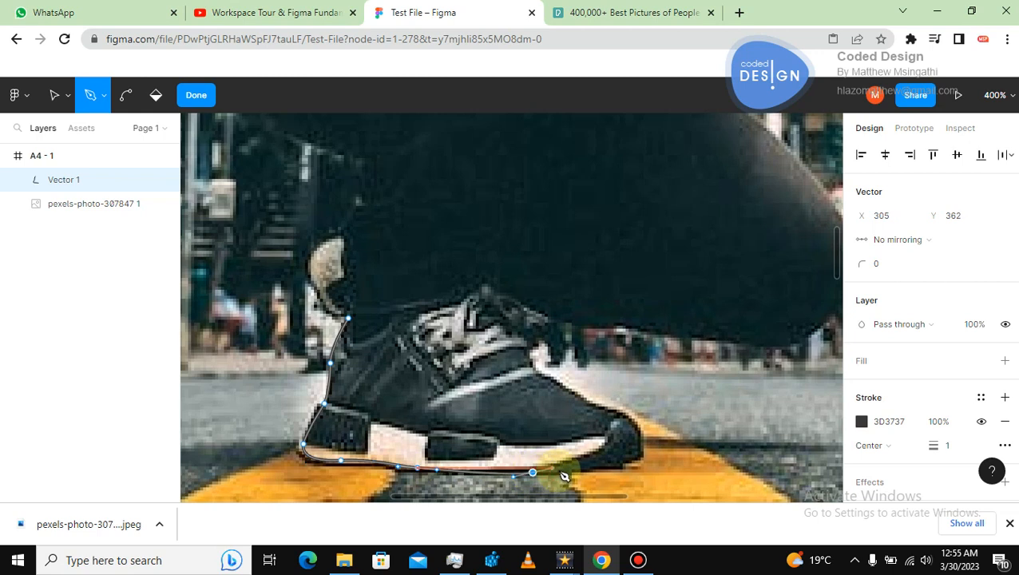
# Continue the Pen path up around the toe and along the sneaker's top edge, then switch back to the Move tool.
pyautogui.moveTo(622, 461); pyautogui.dragTo(632, 456)
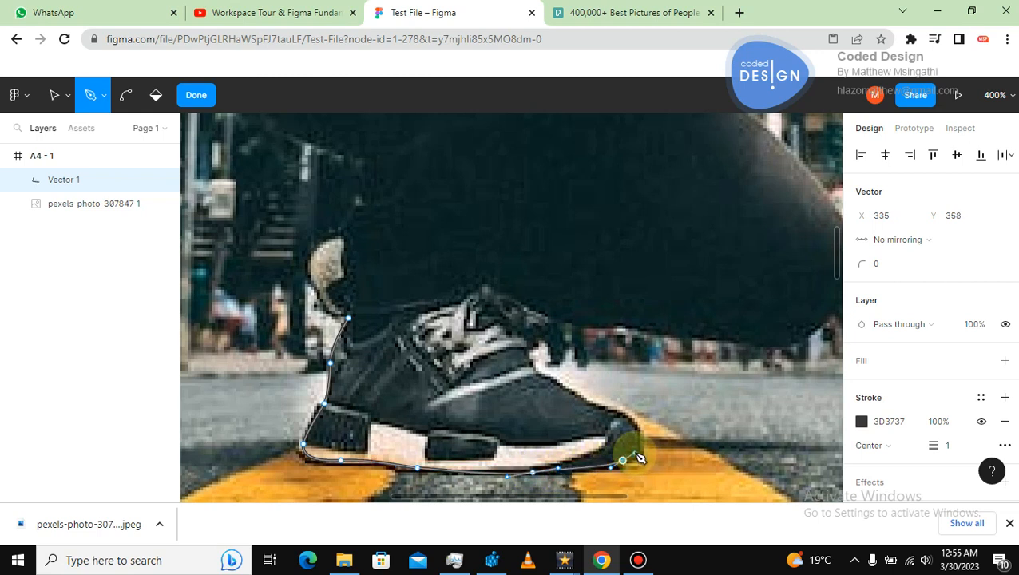
pyautogui.moveTo(622, 421); pyautogui.dragTo(620, 418)
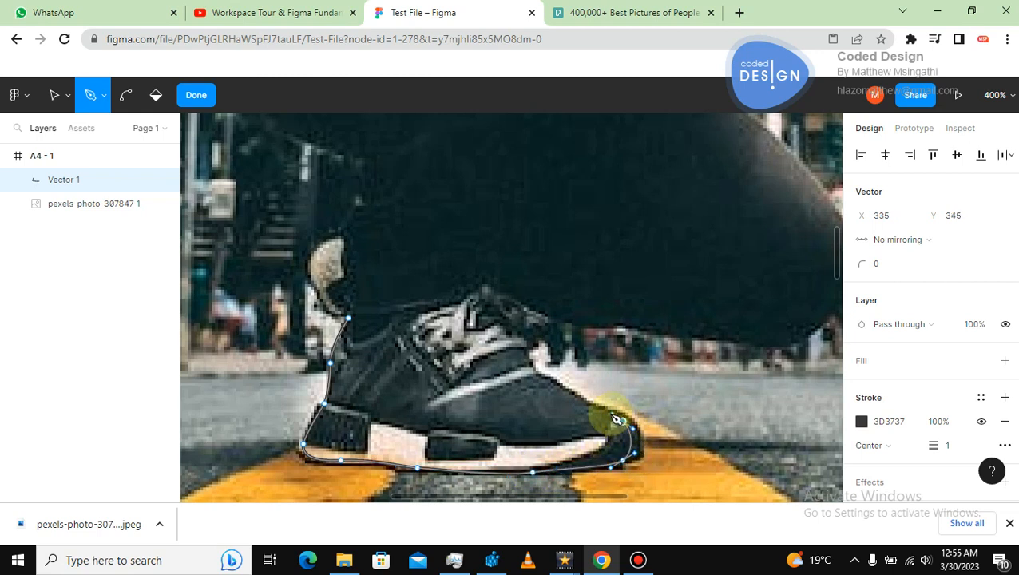
pyautogui.moveTo(539, 372); pyautogui.dragTo(542, 384)
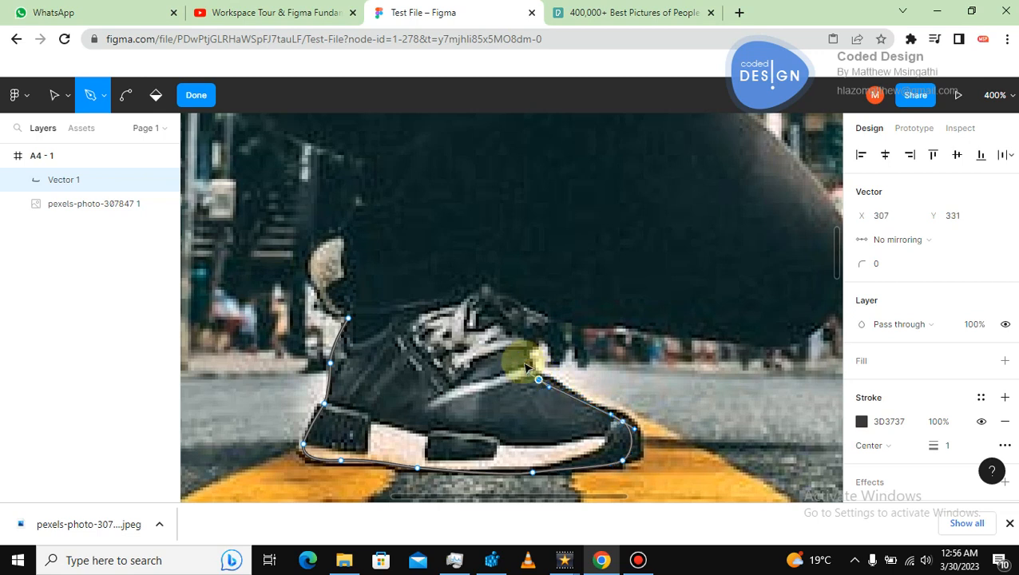
pyautogui.moveTo(520, 345); pyautogui.dragTo(559, 318)
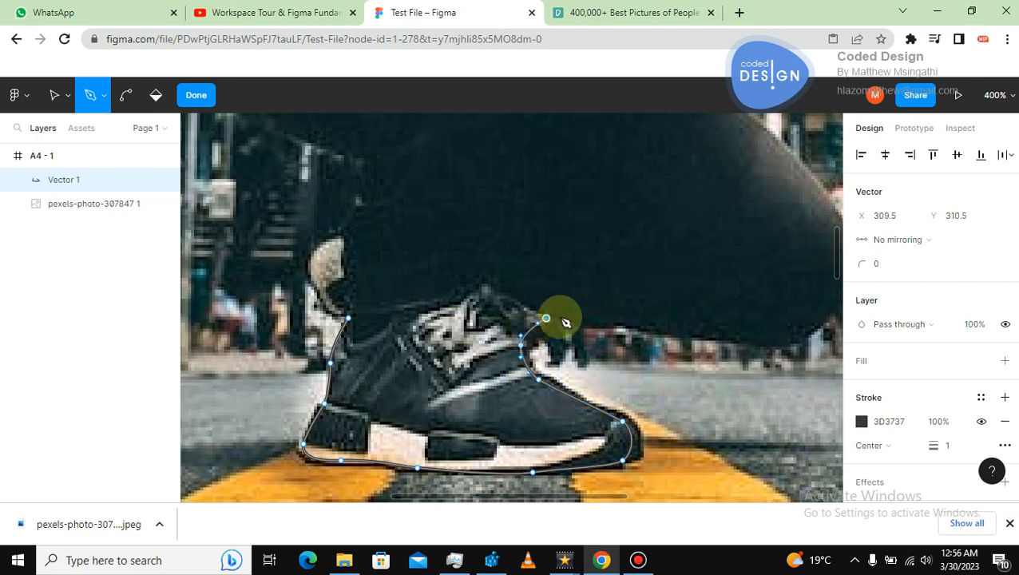
pyautogui.moveTo(687, 333); pyautogui.dragTo(713, 336)
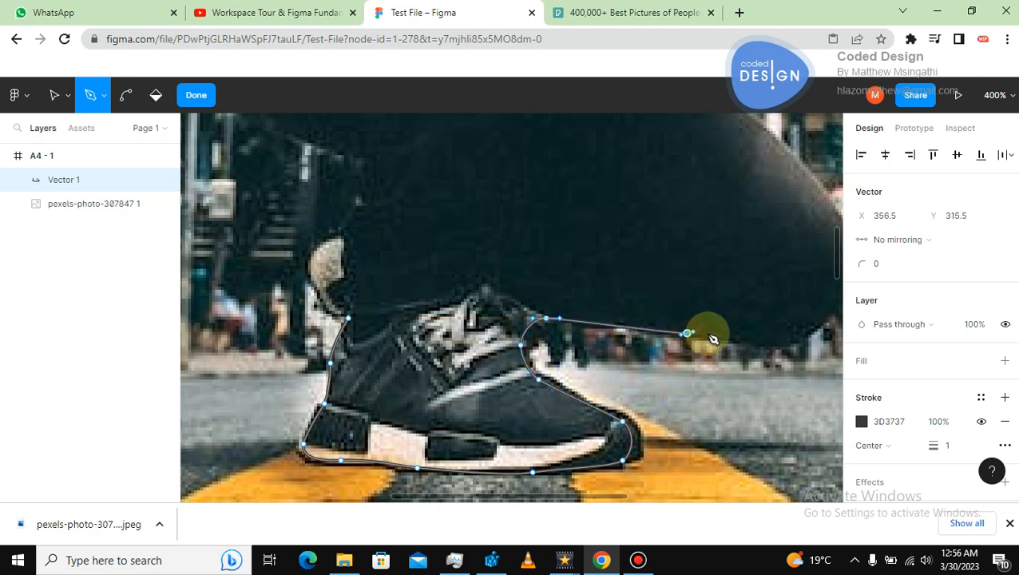
pyautogui.moveTo(801, 328); pyautogui.dragTo(821, 321)
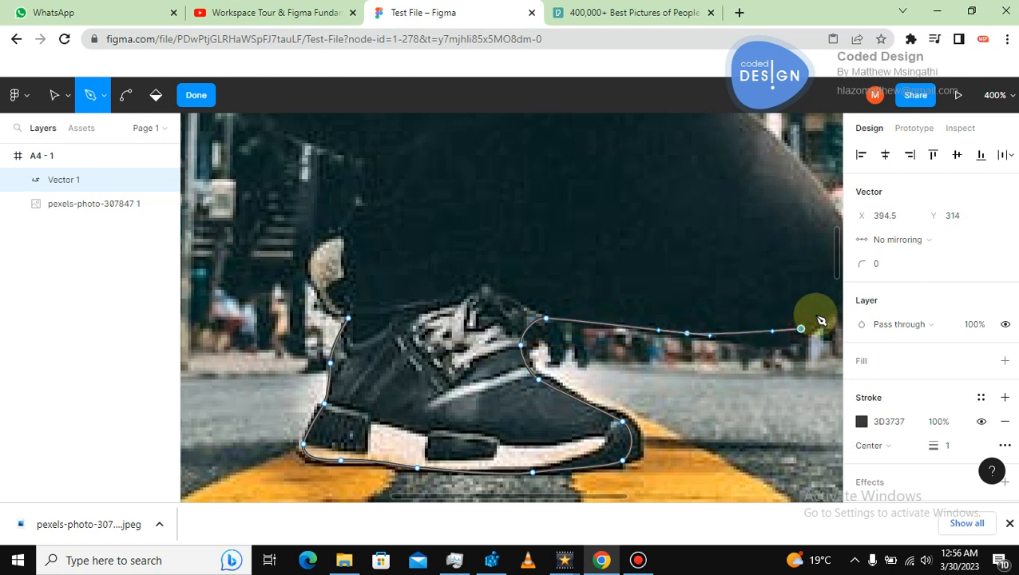
pyautogui.click(773, 386)
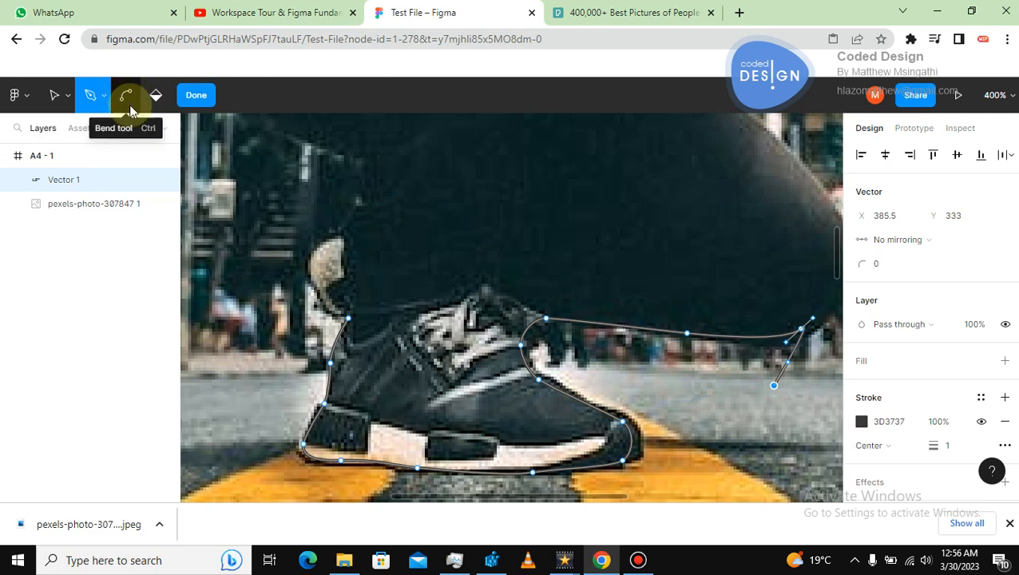
pyautogui.click(52, 93)
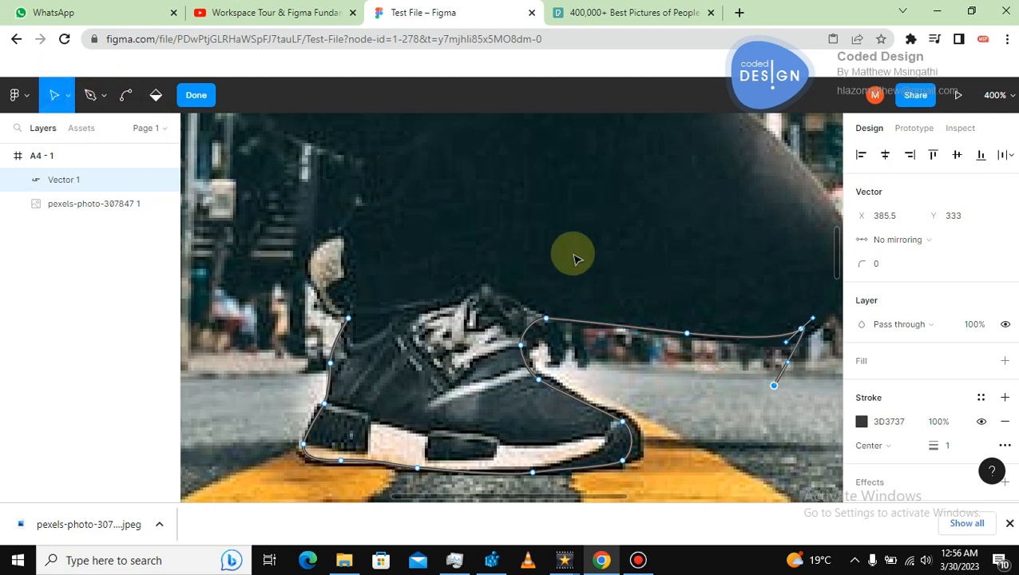
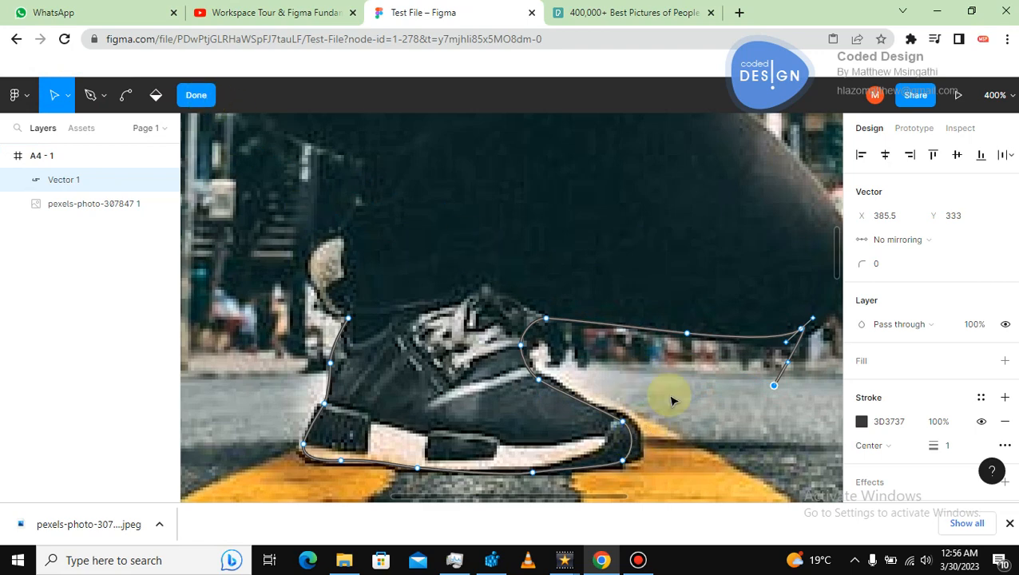
# Zoom out to 200% and undo the last Pen point on the sneaker tracing path.
pyautogui.hotkey('ctrl', '-')
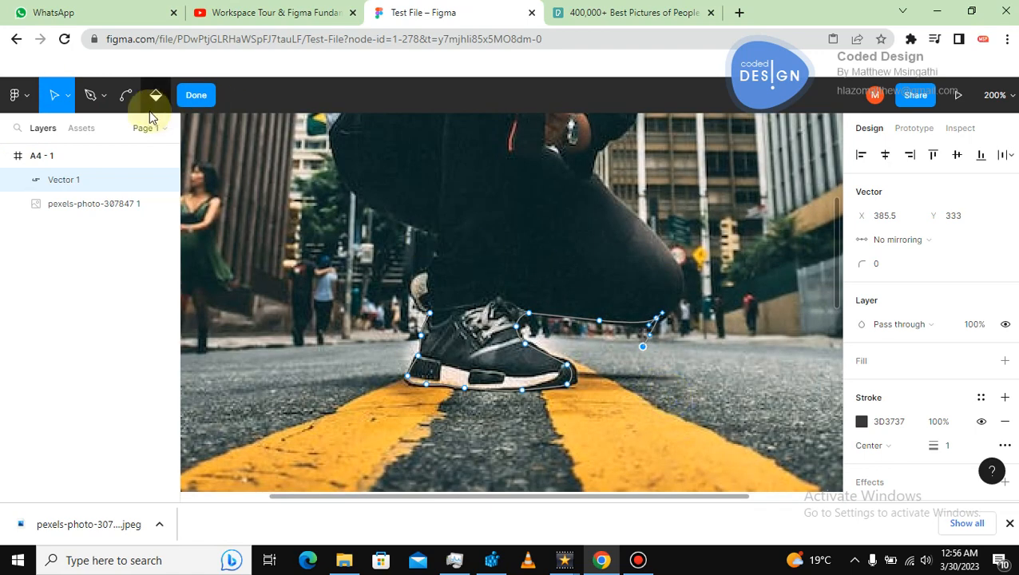
pyautogui.click(90, 95)
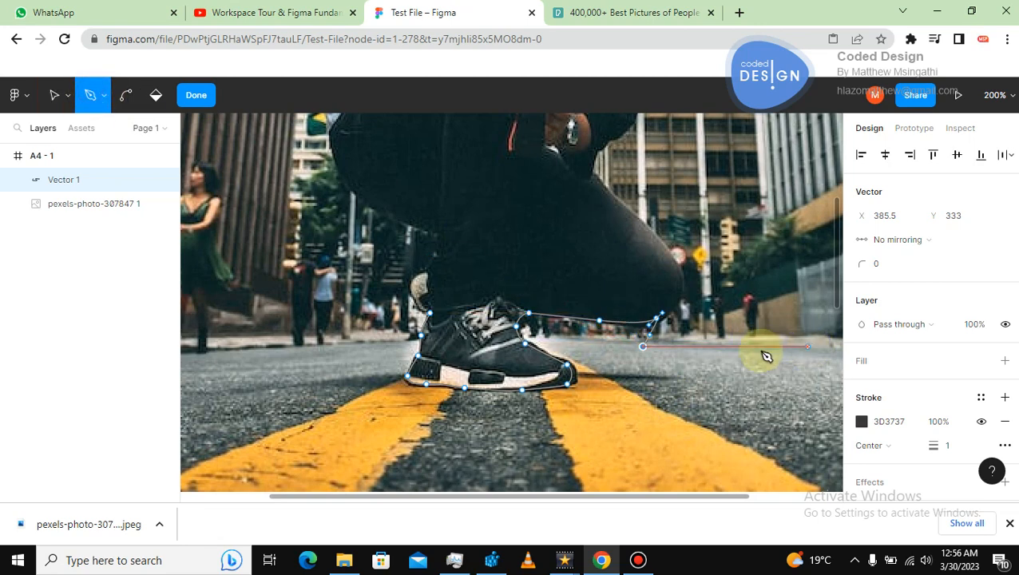
pyautogui.press('ctrl')
pyautogui.hotkey('ctrl', 'z')
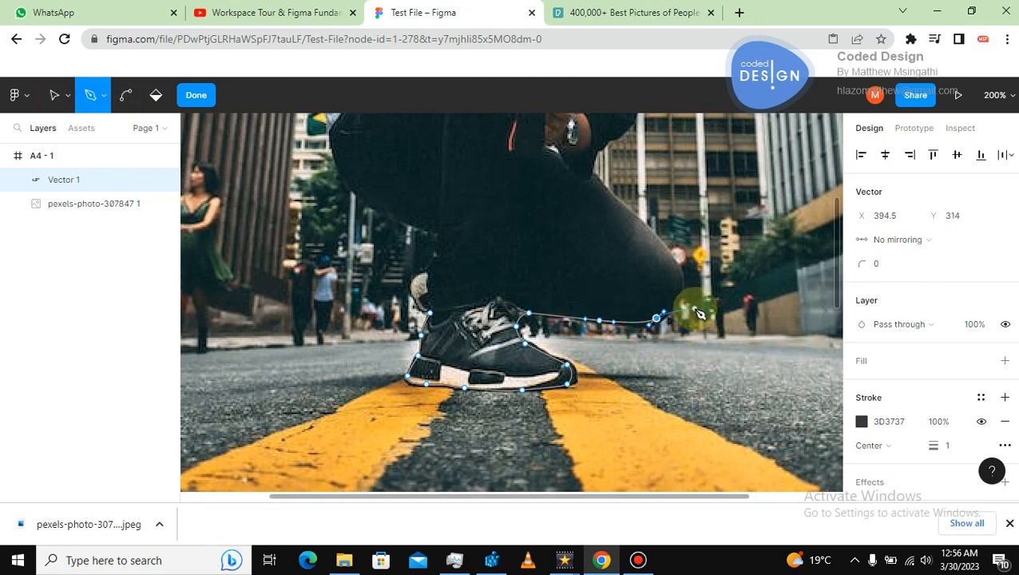
# Extend the Pen path up along the back of the leg with curved points.
pyautogui.click(680, 288)
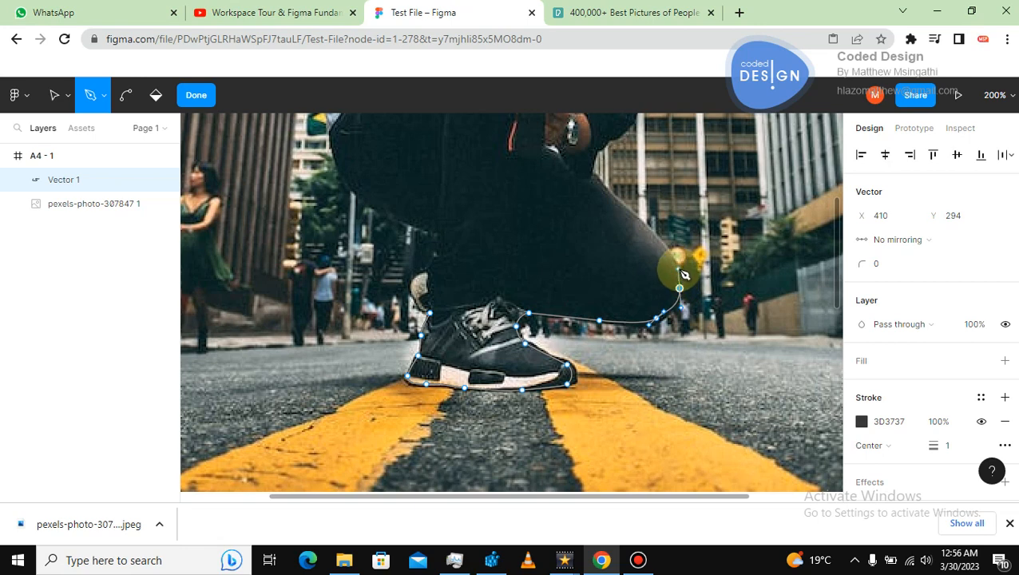
pyautogui.click(617, 201)
pyautogui.moveTo(640, 220); pyautogui.dragTo(592, 176)
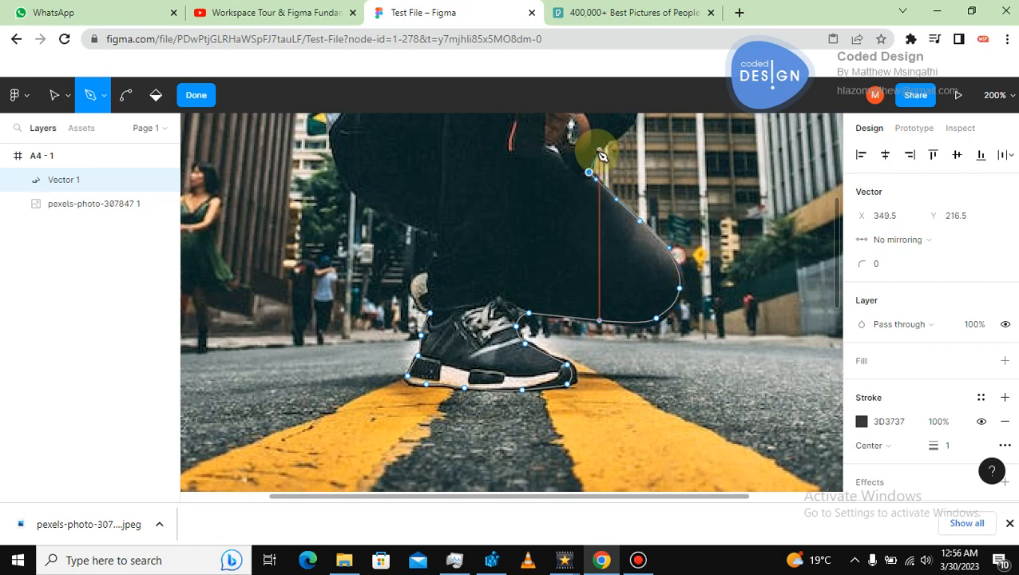
pyautogui.click(595, 150)
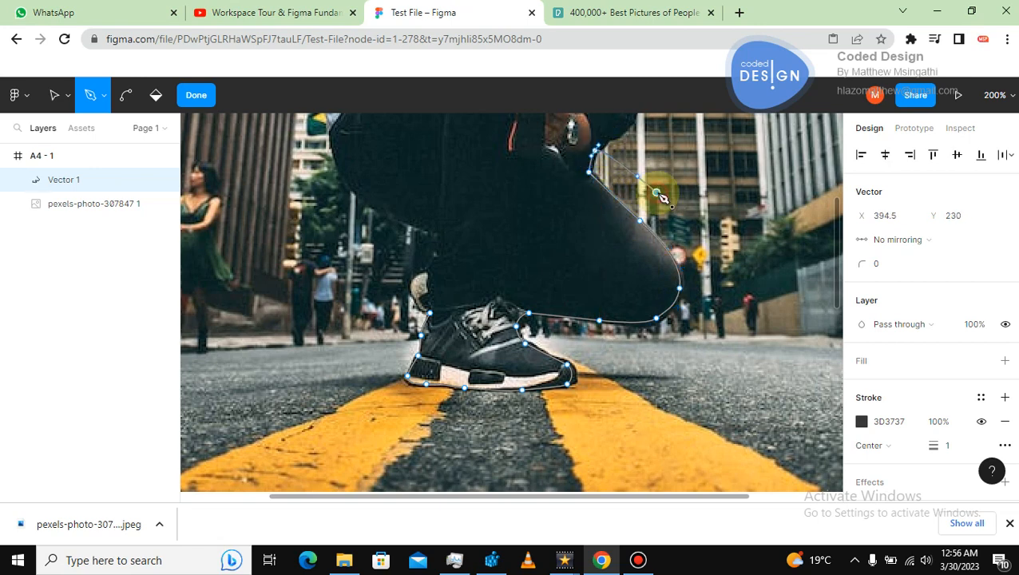
pyautogui.moveTo(656, 192); pyautogui.dragTo(613, 281)
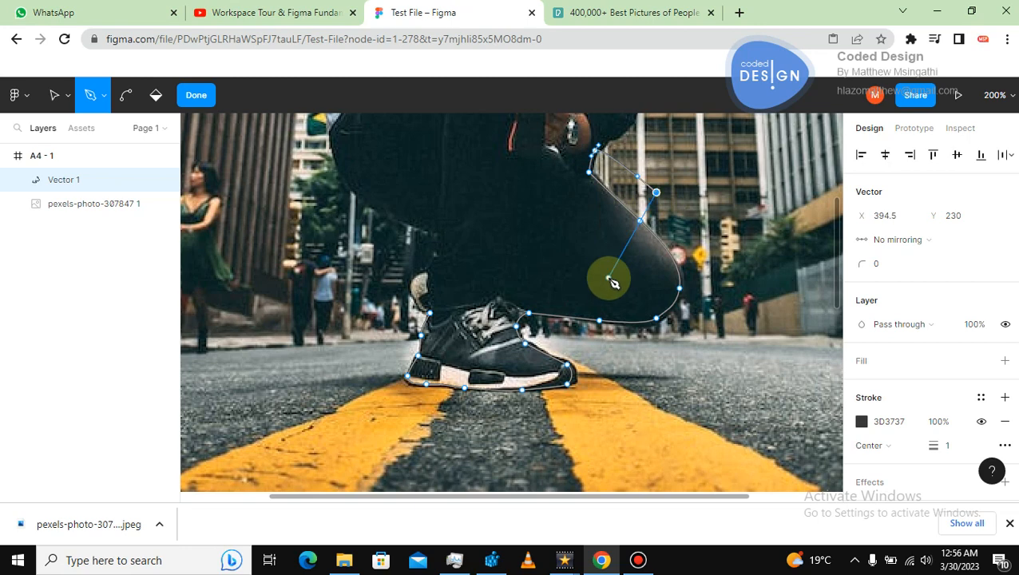
# Finish editing the vector at 100% zoom, then re-enter vector edit mode on Vector 1.
pyautogui.hotkey('shift', '0')
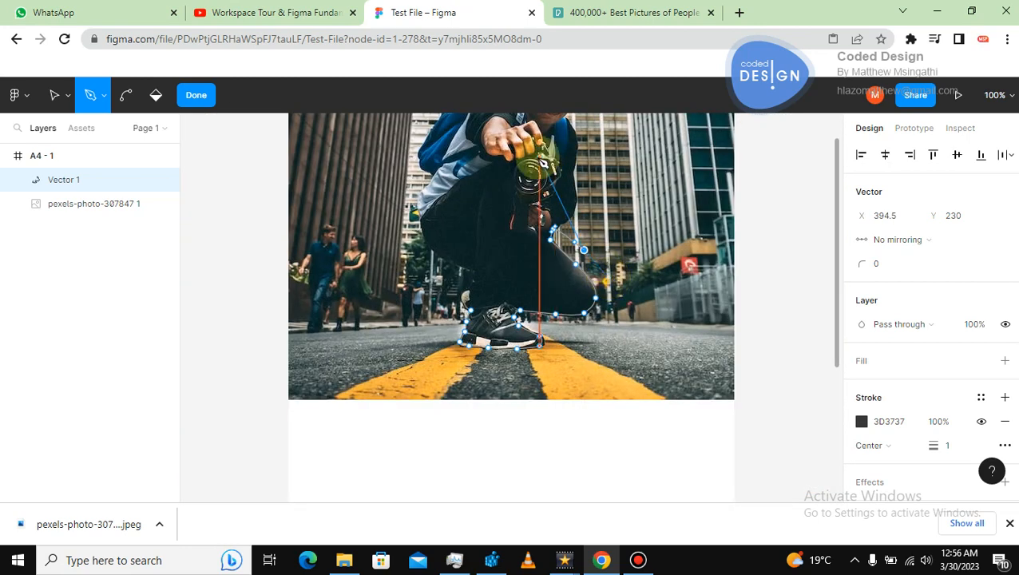
pyautogui.click(55, 96)
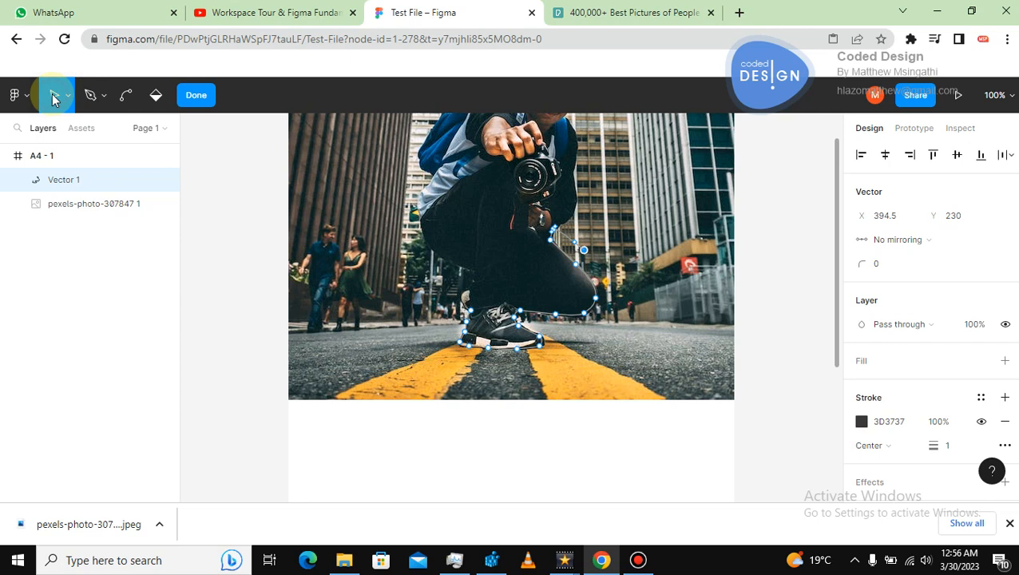
pyautogui.click(244, 179)
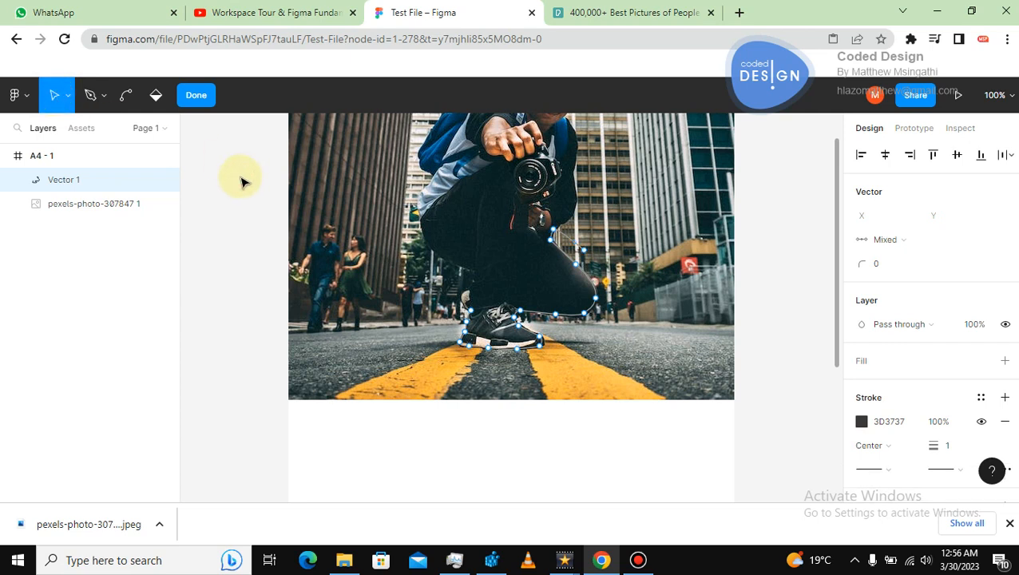
pyautogui.click(196, 94)
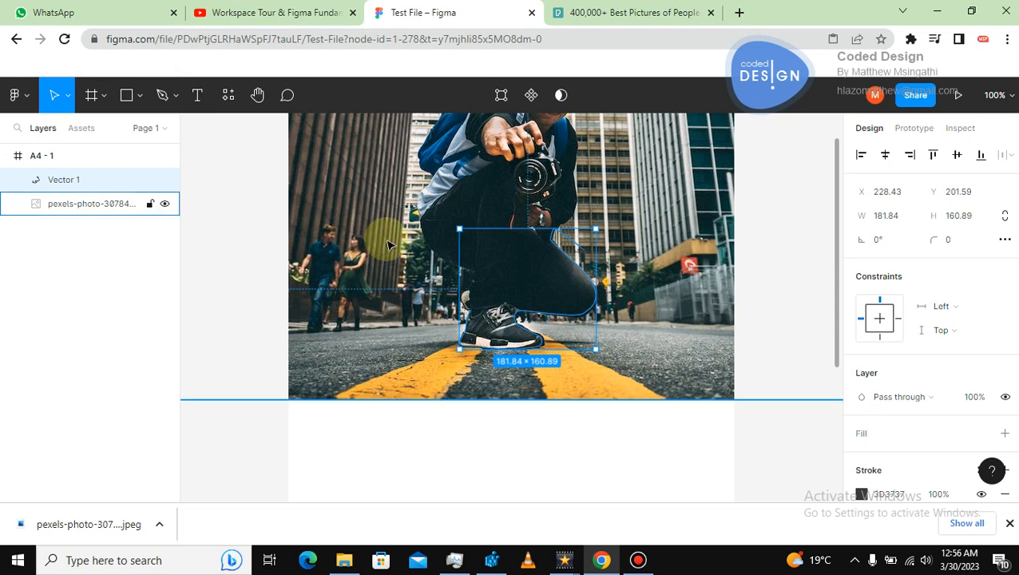
pyautogui.press('Return')
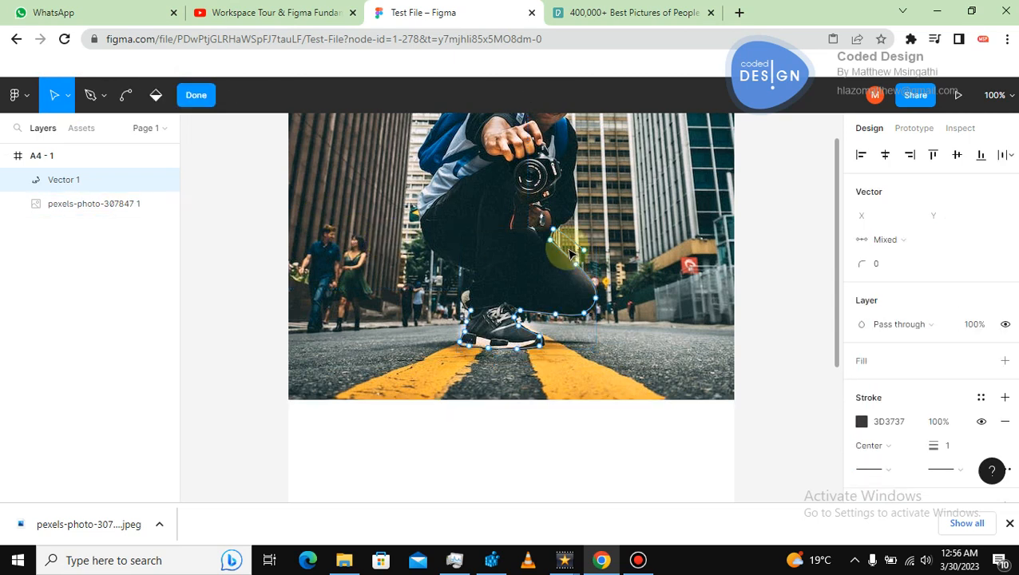
# Zoom to 200%, undo the last point, and continue the Pen path up the leg toward the arm.
pyautogui.moveTo(835, 266); pyautogui.dragTo(839, 213)
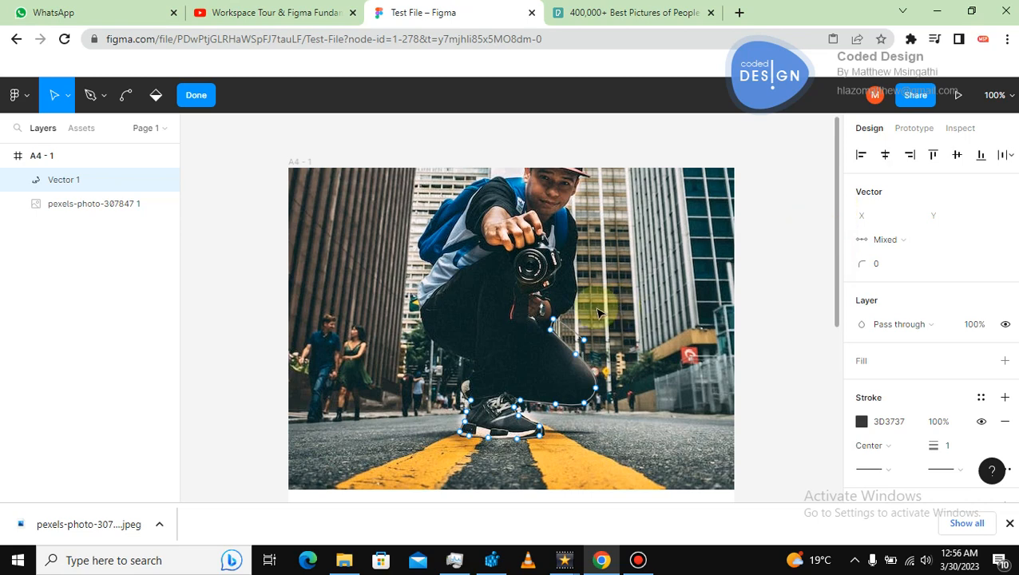
pyautogui.press('+')
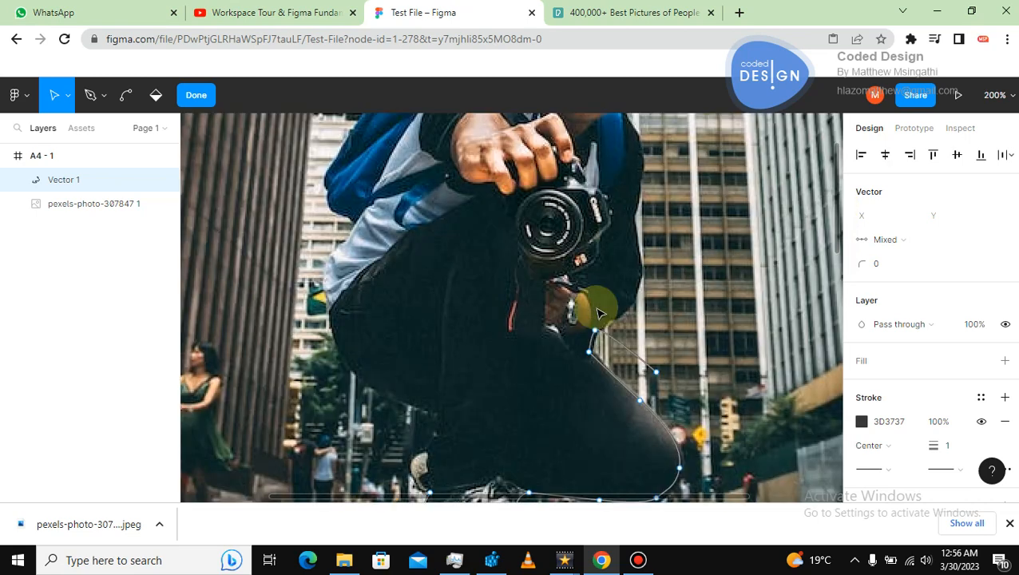
pyautogui.click(90, 95)
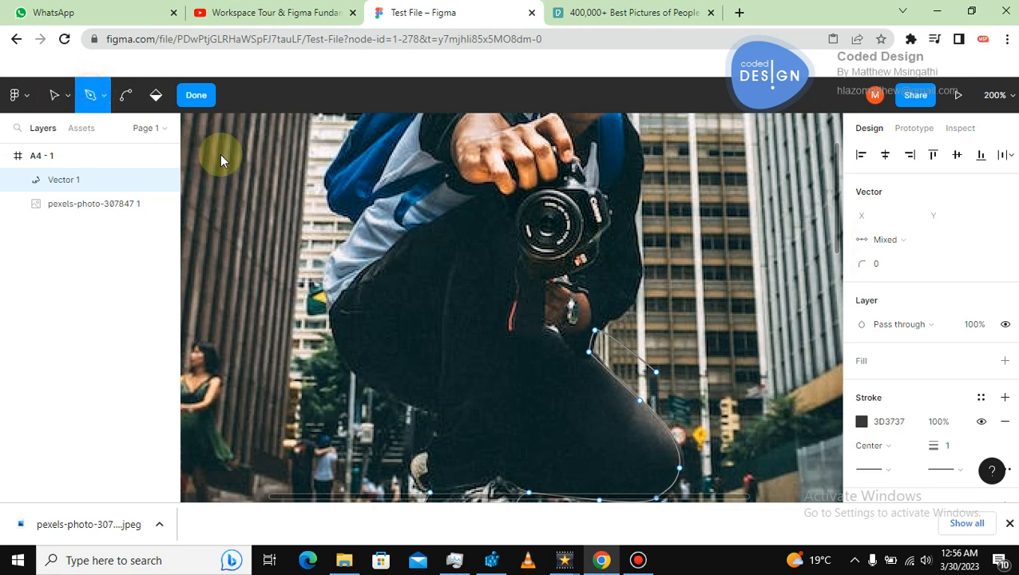
pyautogui.hotkey('ctrl', 'z')
pyautogui.press('ctrl')
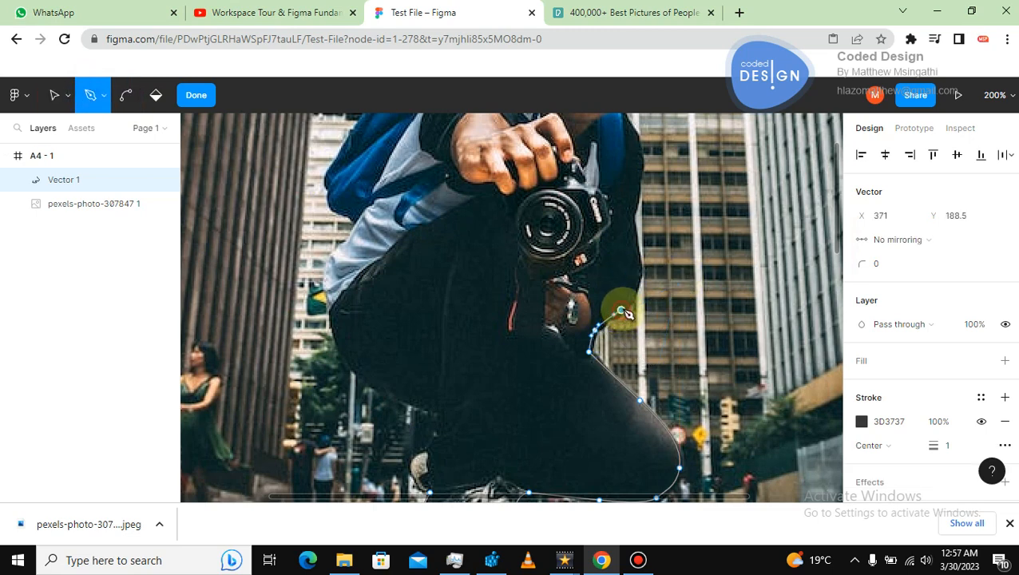
pyautogui.click(622, 310)
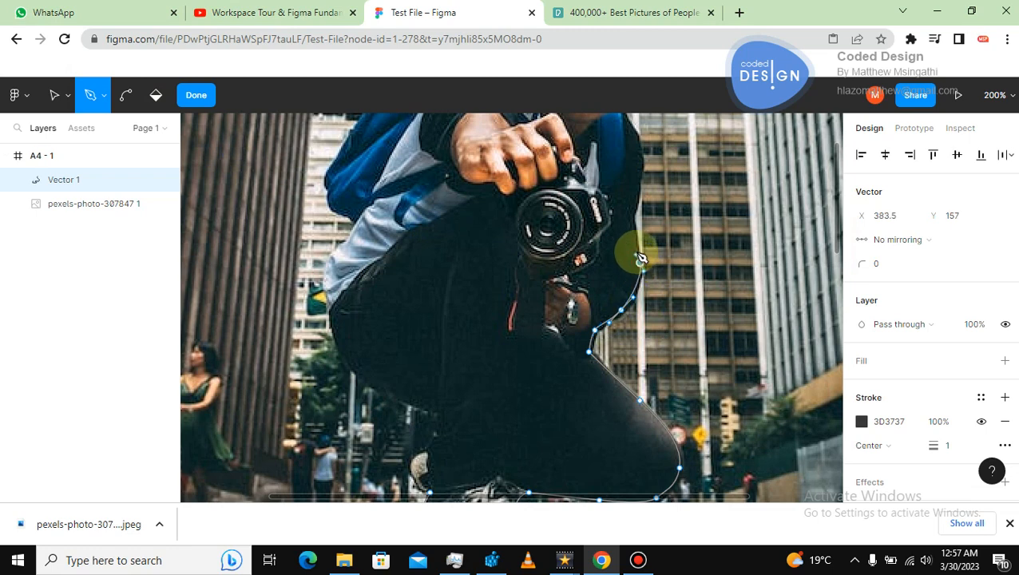
pyautogui.moveTo(638, 262); pyautogui.dragTo(634, 248)
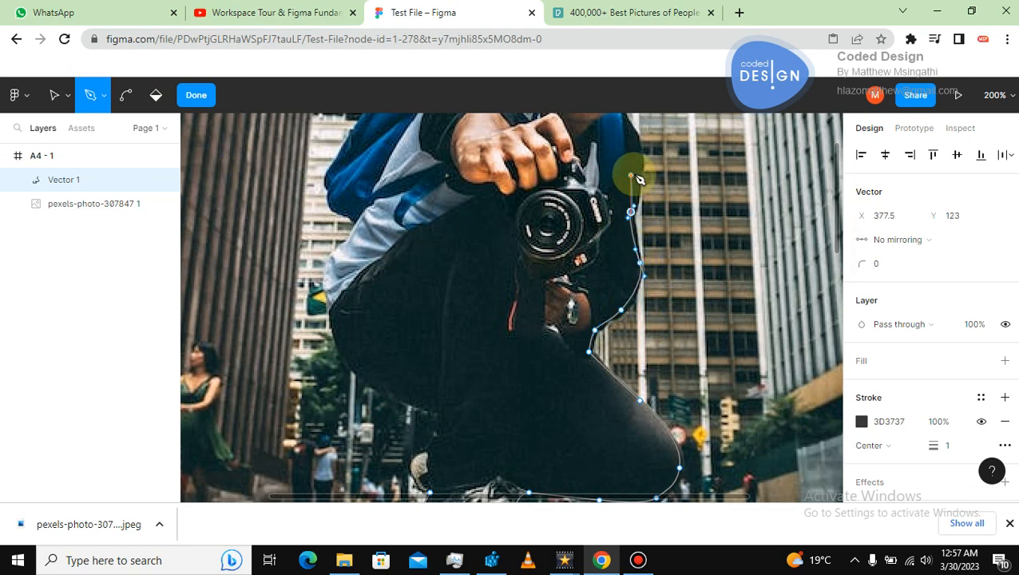
pyautogui.click(640, 156)
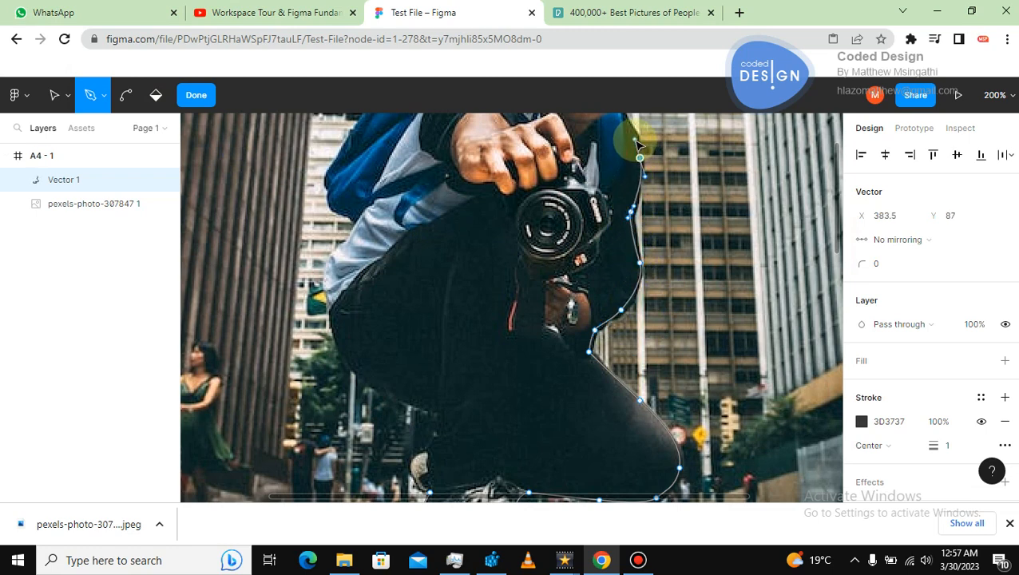
# Add a path point near the shoulder and finish editing the vector.
pyautogui.scroll(3, 836, 224)
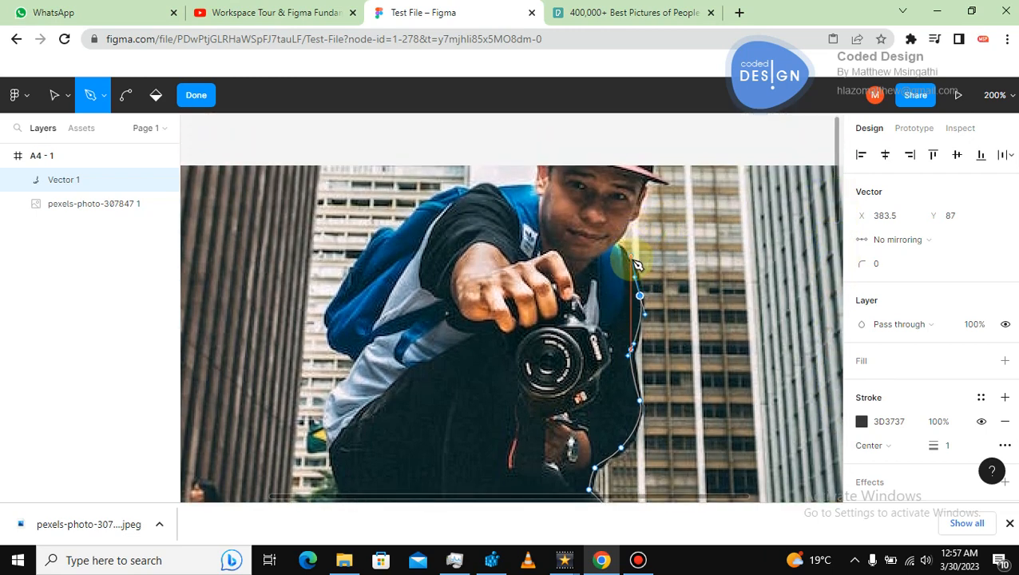
pyautogui.click(683, 236)
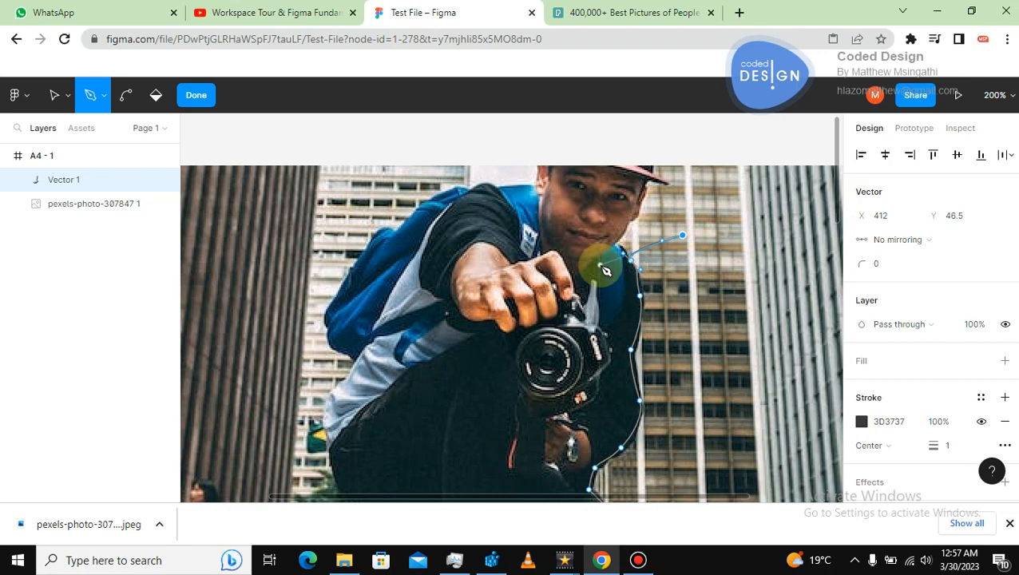
pyautogui.hotkey('shift', '0')
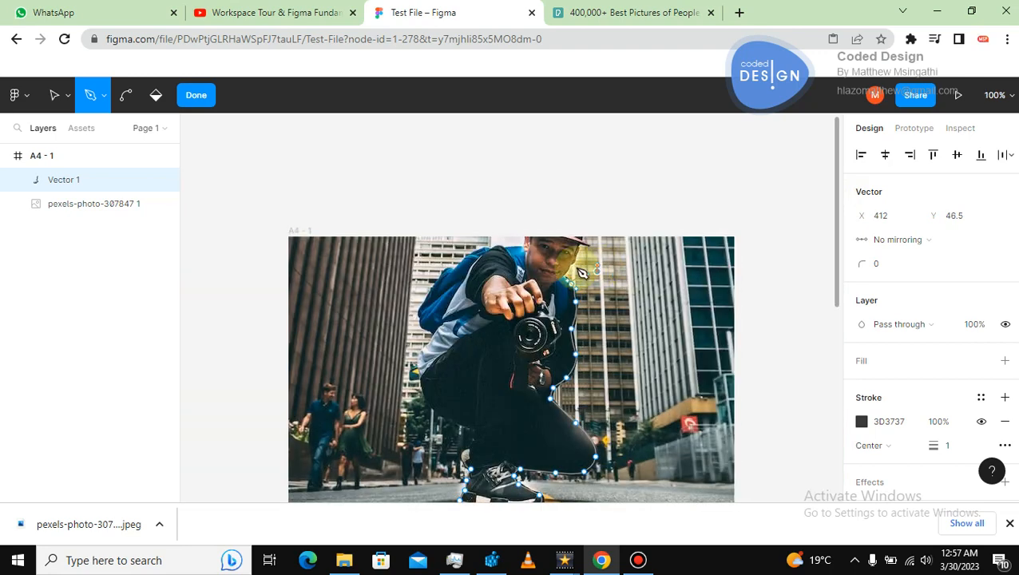
pyautogui.click(633, 14)
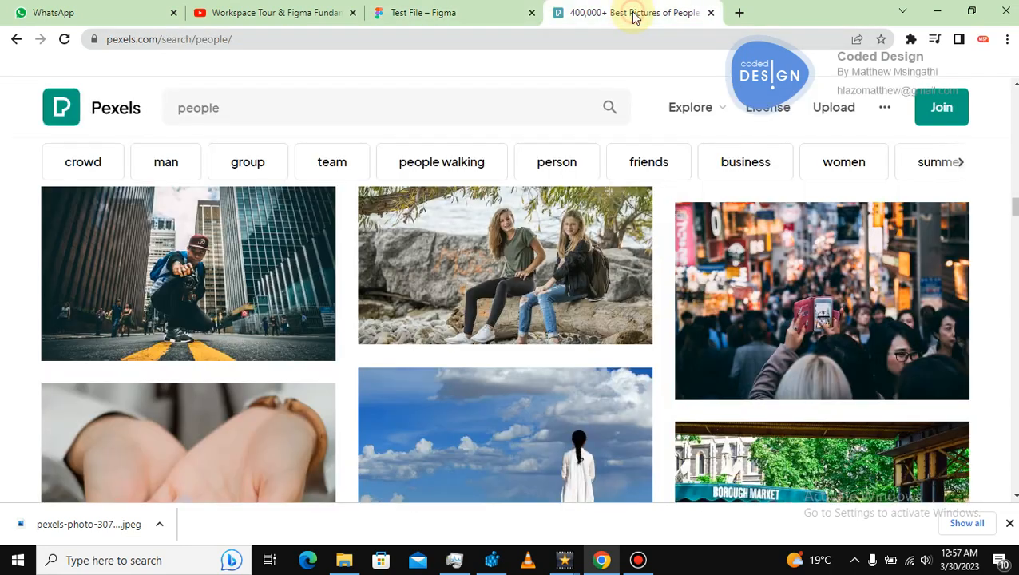
pyautogui.click(484, 12)
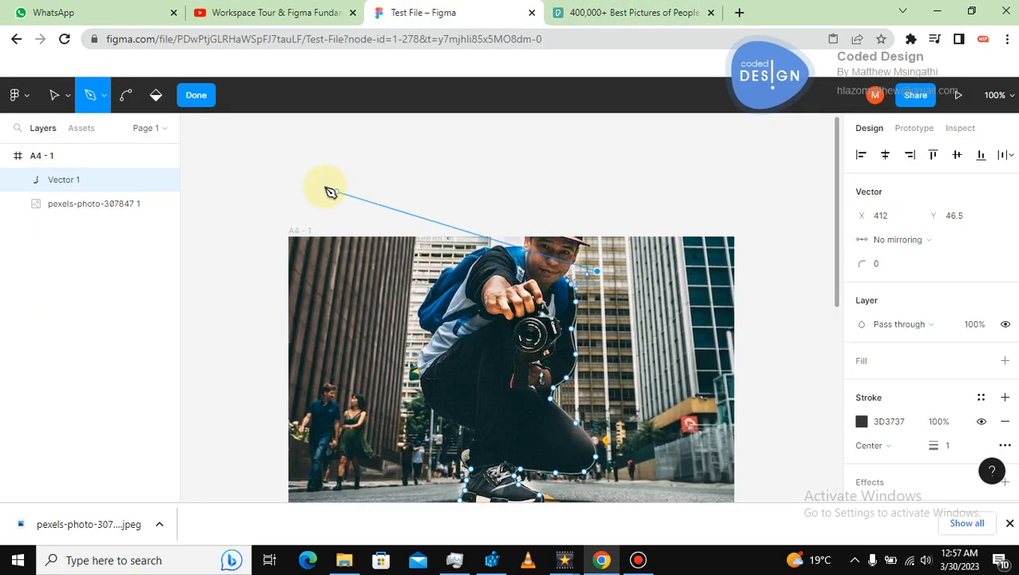
pyautogui.click(204, 99)
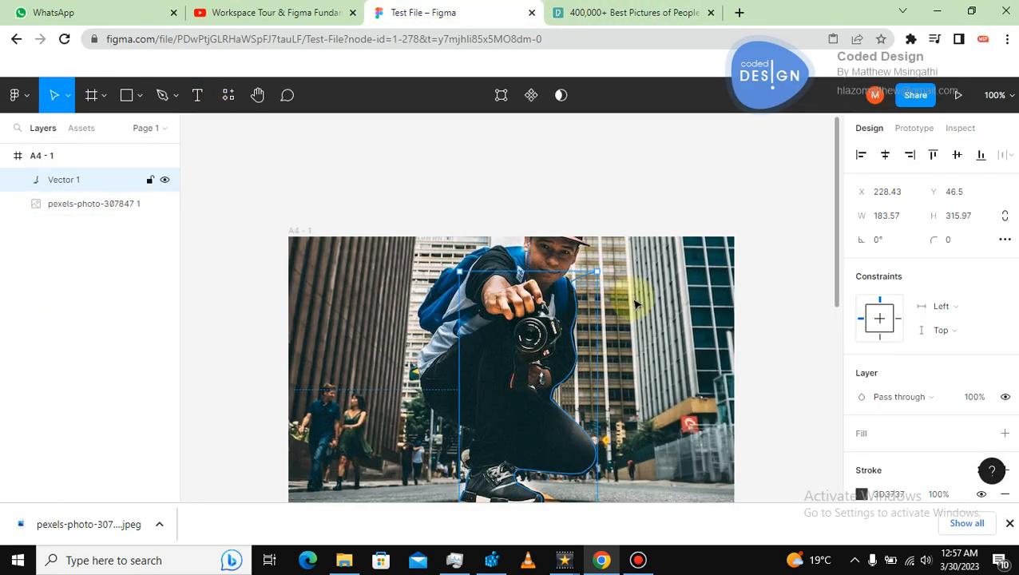
# Delete the traced Vector 1 path from the A4 frame.
pyautogui.press('-')
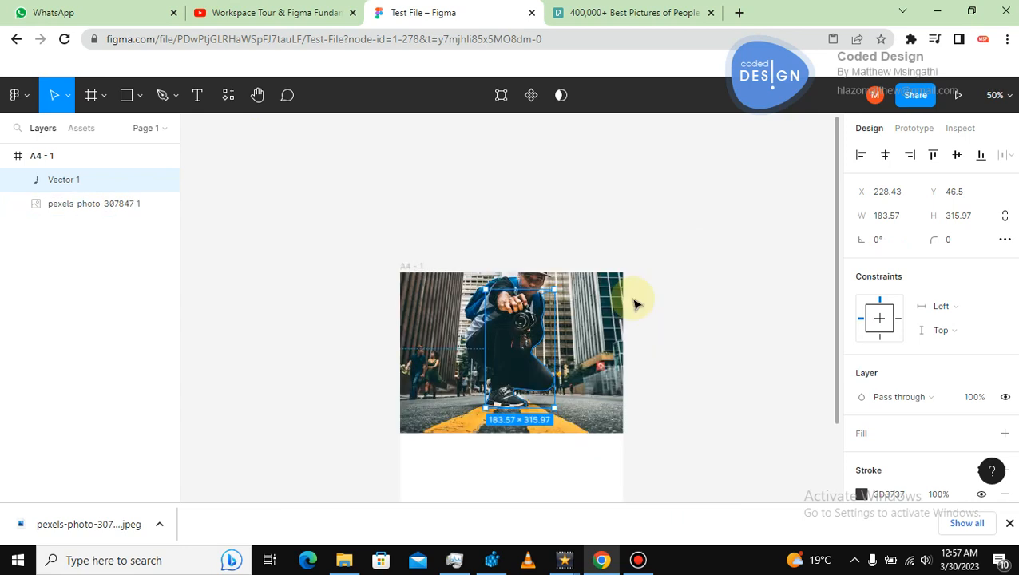
pyautogui.click(593, 297)
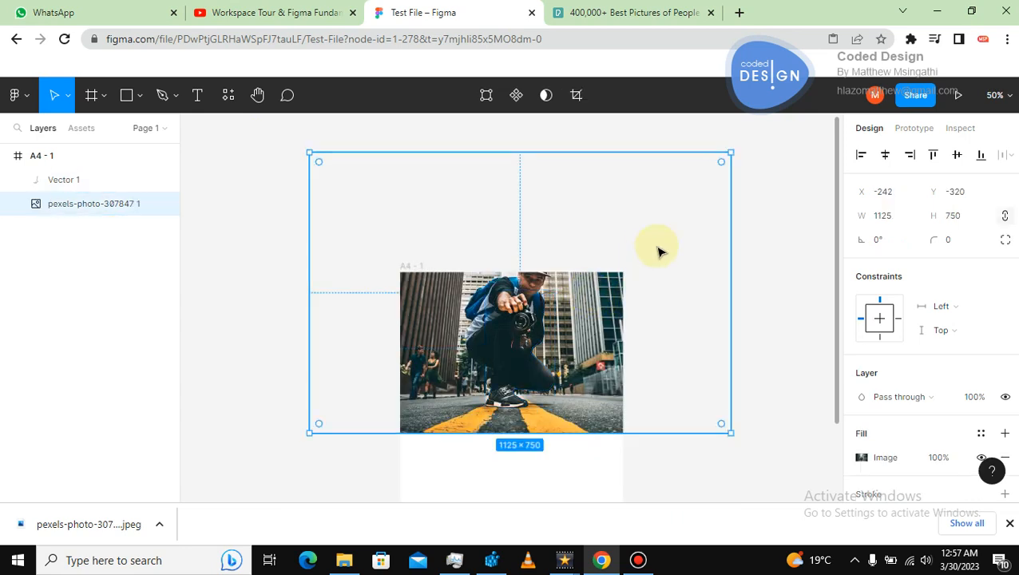
pyautogui.click(552, 295)
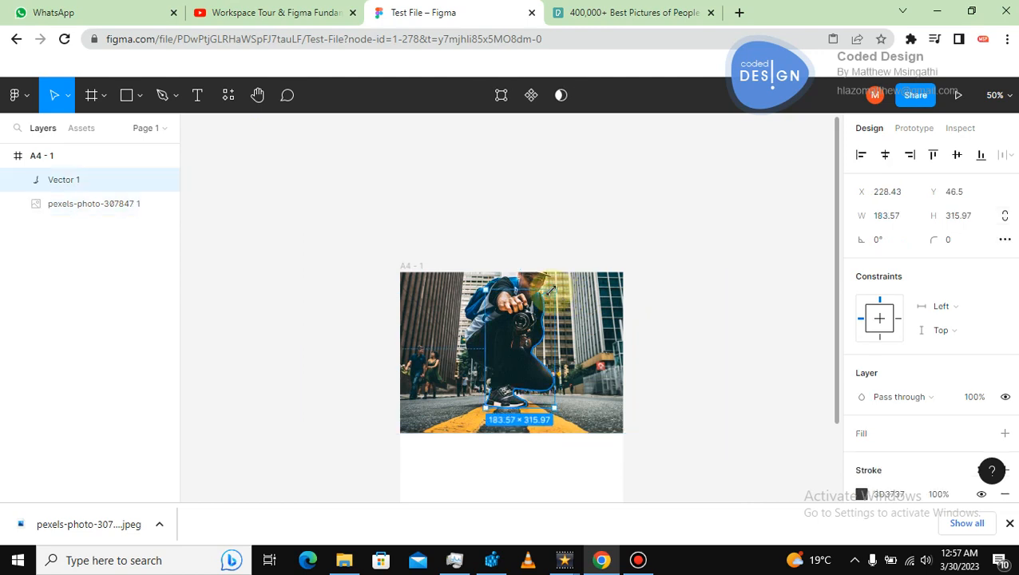
pyautogui.press('Delete')
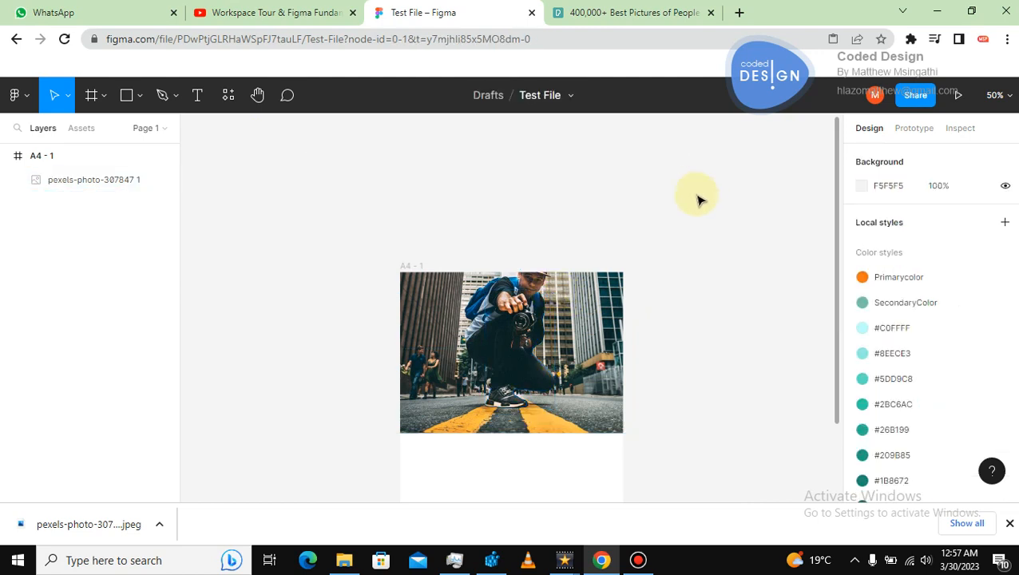
# Resize the photo to 852 × 568 and move it to X -84, Y -62 within the A4 frame.
pyautogui.click(625, 279)
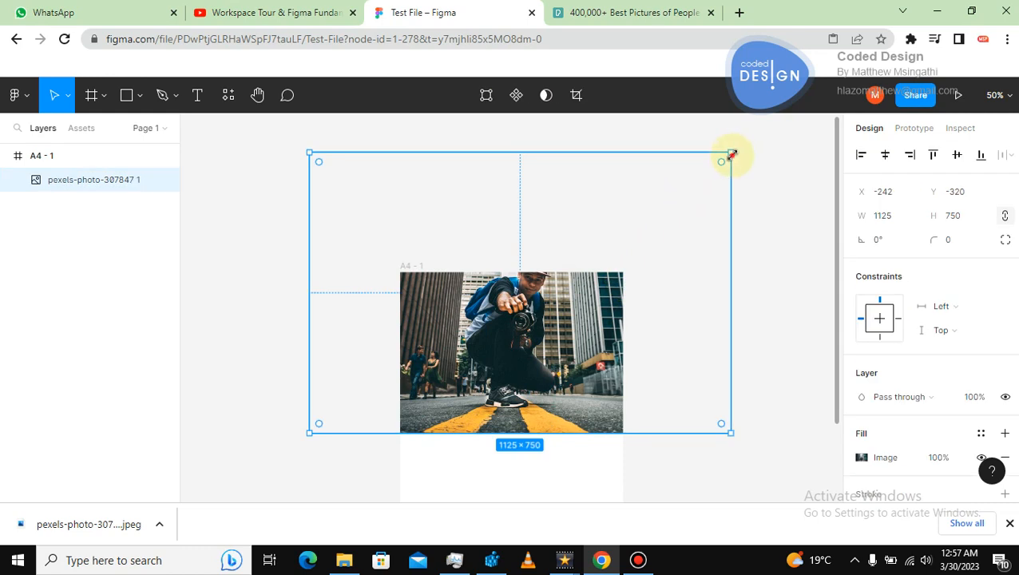
pyautogui.moveTo(732, 154); pyautogui.dragTo(628, 221)
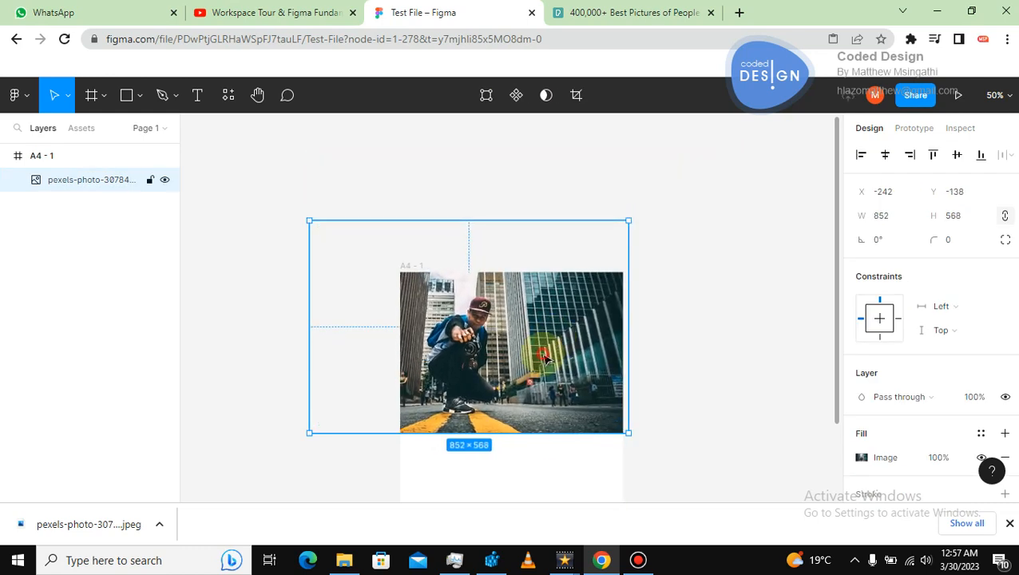
pyautogui.moveTo(544, 356); pyautogui.dragTo(688, 379)
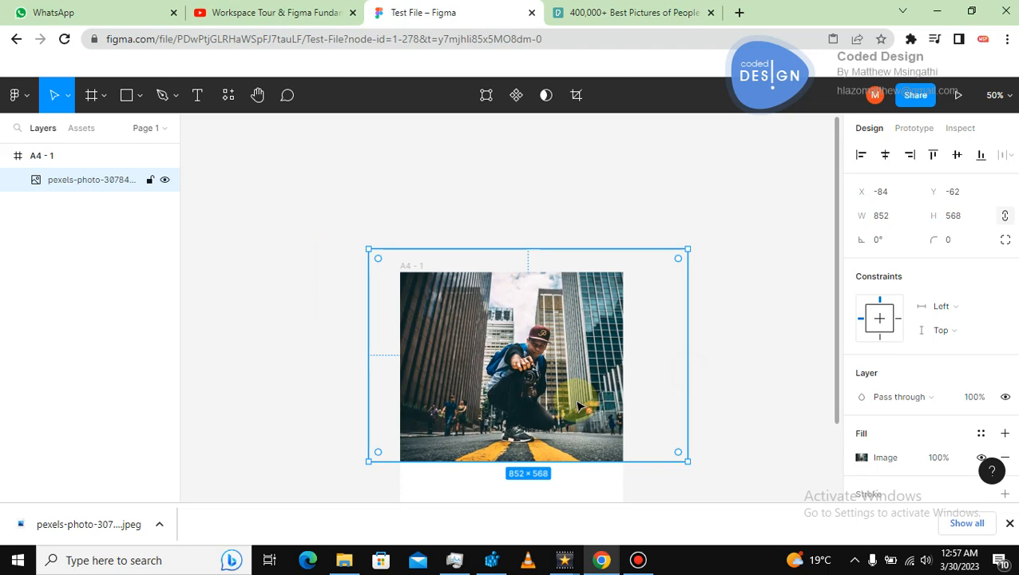
# Zoom to 200% and start a new Pen path tracing around the sneaker's sole from heel to toe.
pyautogui.hotkey('shift', '0')
pyautogui.hotkey('ctrl', '+')
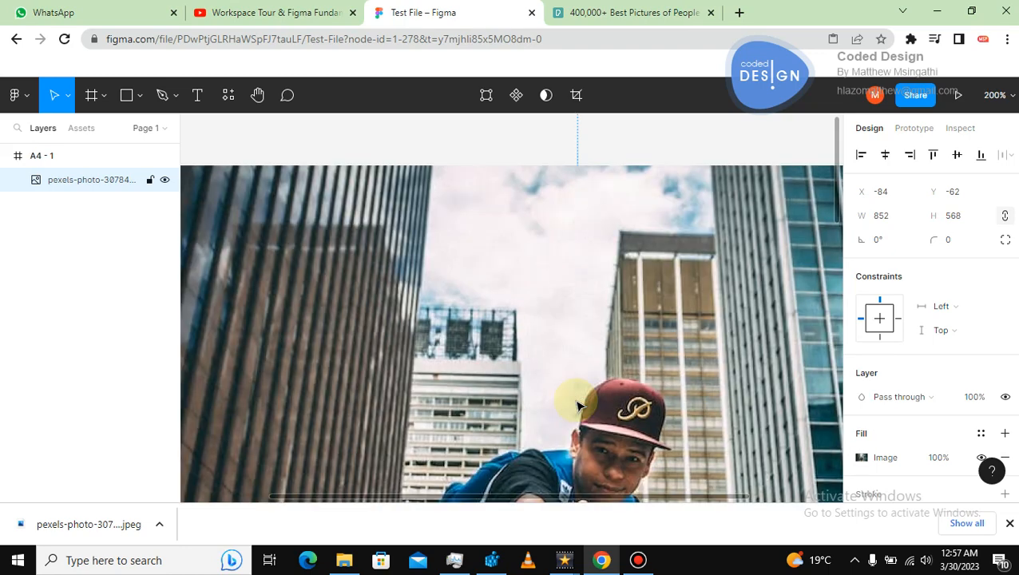
pyautogui.moveTo(839, 176); pyautogui.dragTo(830, 293)
pyautogui.scroll(-2, 830, 294)
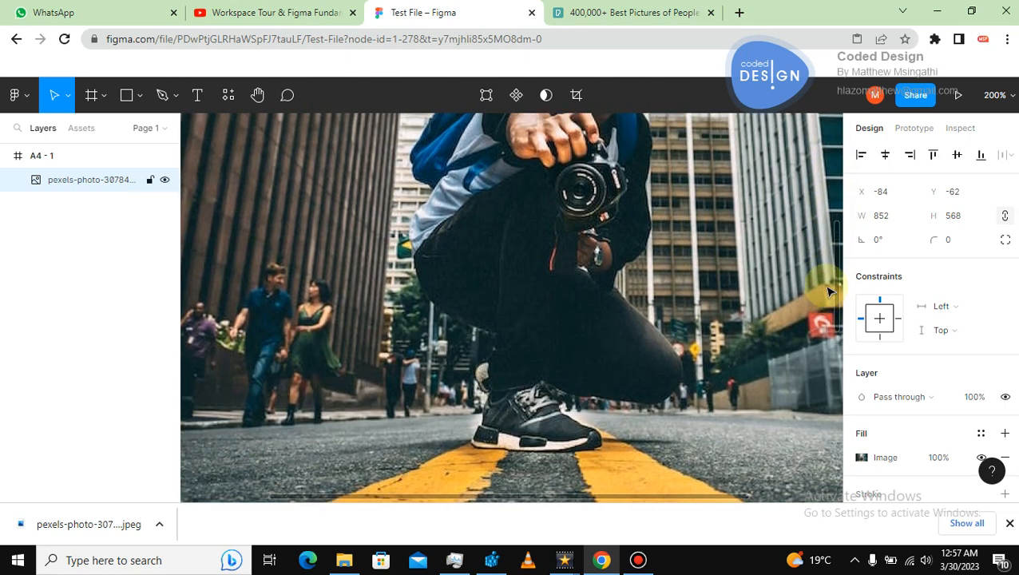
pyautogui.click(162, 95)
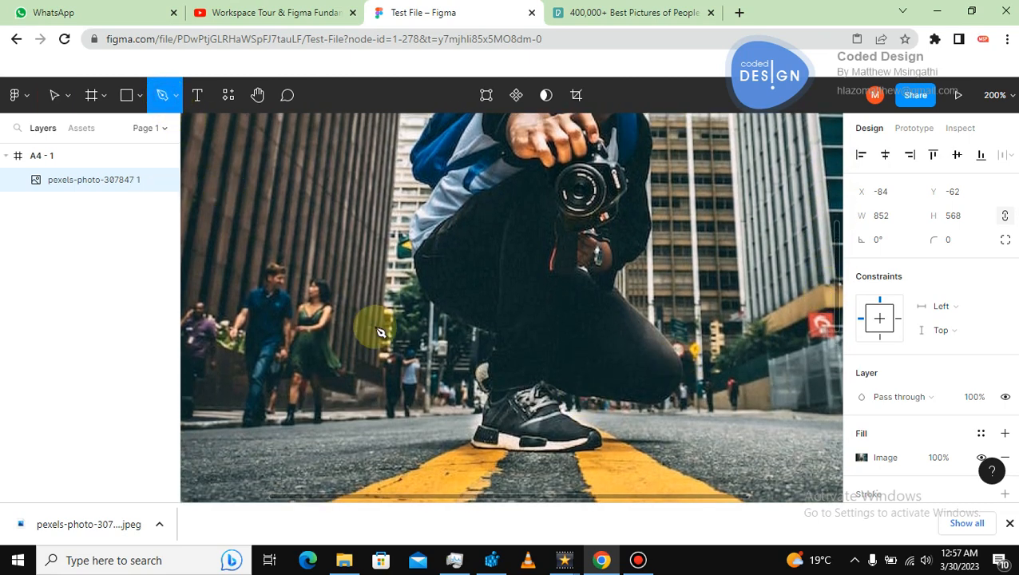
pyautogui.click(478, 425)
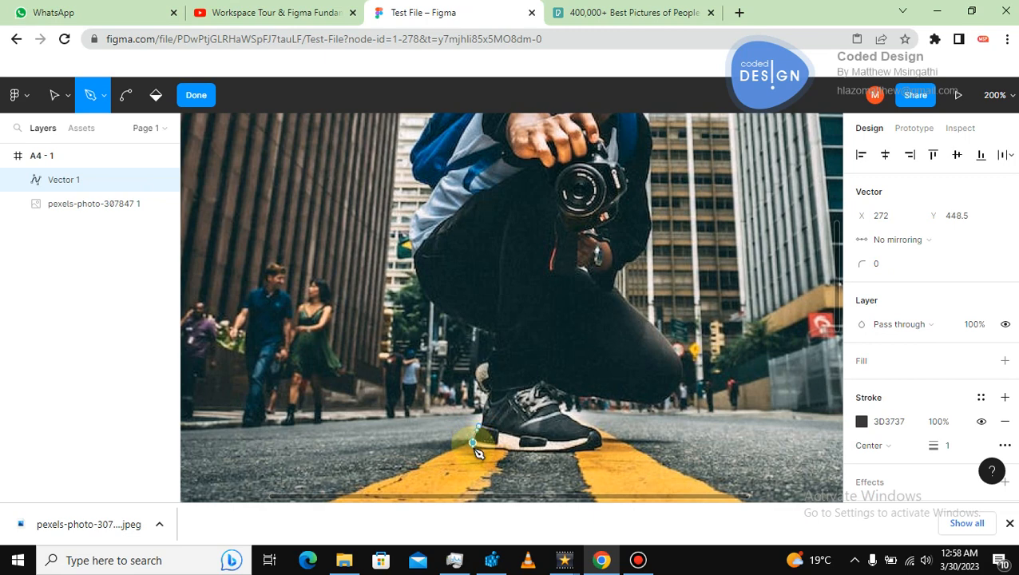
pyautogui.moveTo(473, 443); pyautogui.dragTo(474, 450)
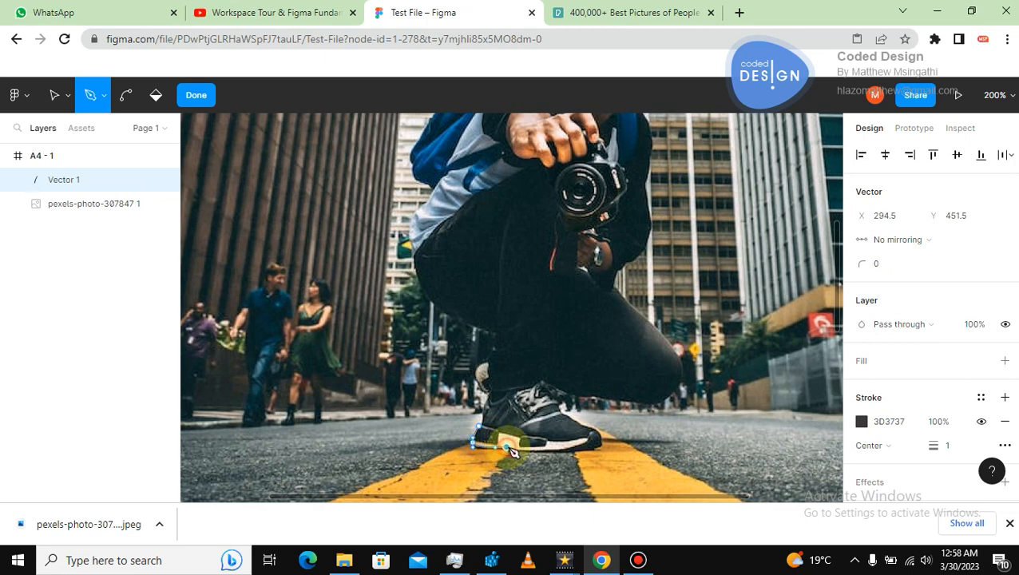
pyautogui.click(507, 448)
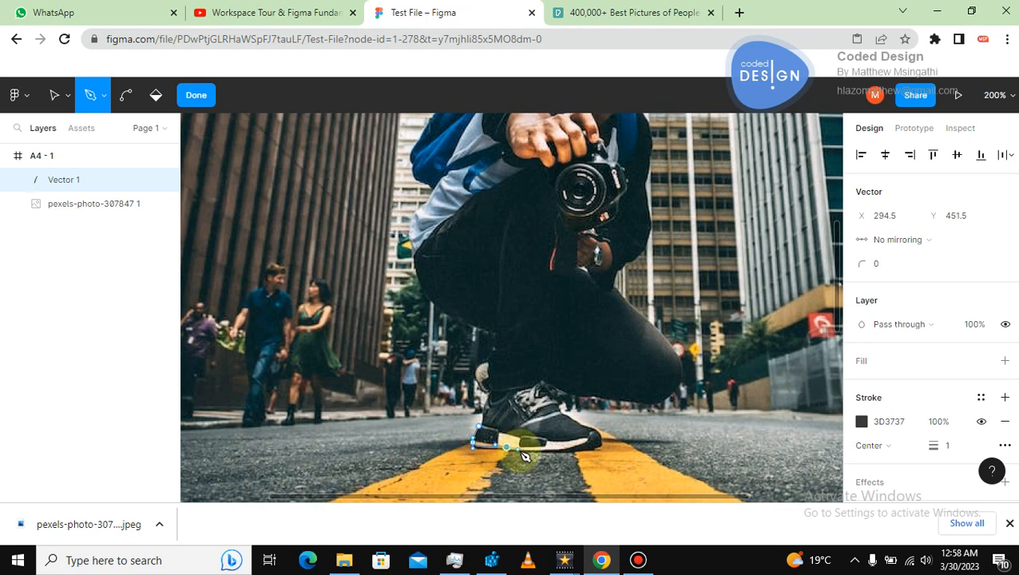
pyautogui.click(582, 451)
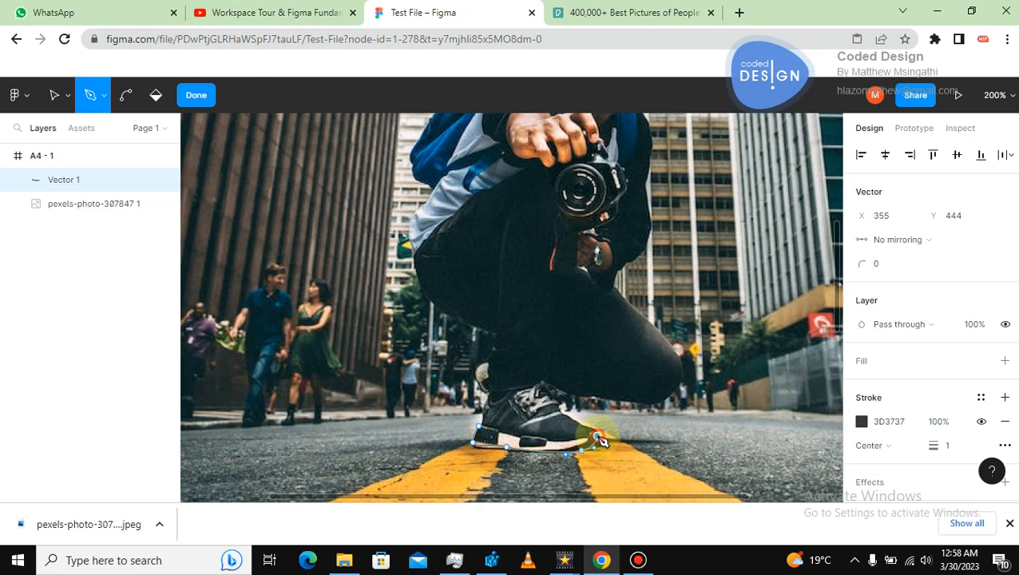
pyautogui.click(571, 421)
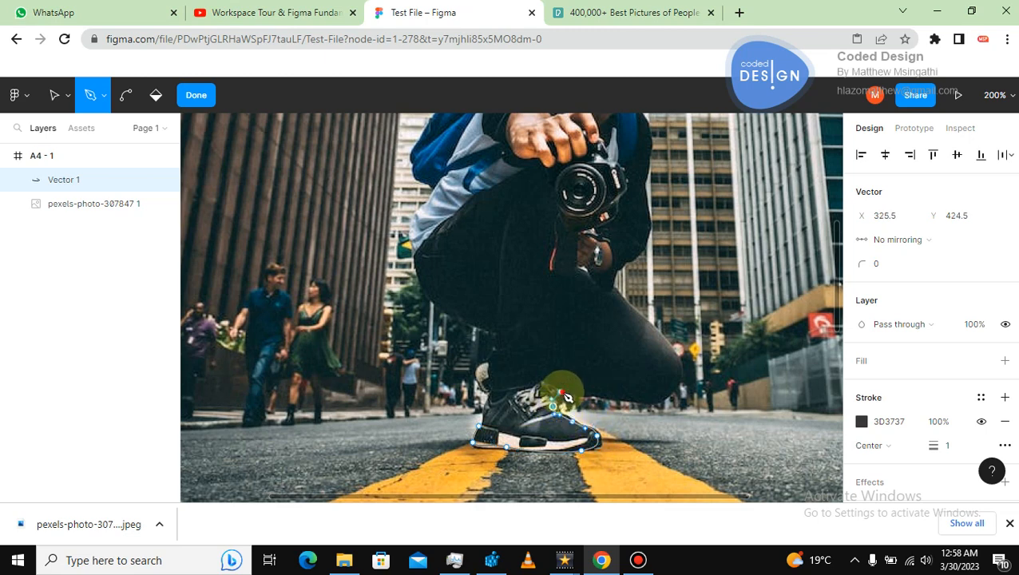
pyautogui.click(561, 392)
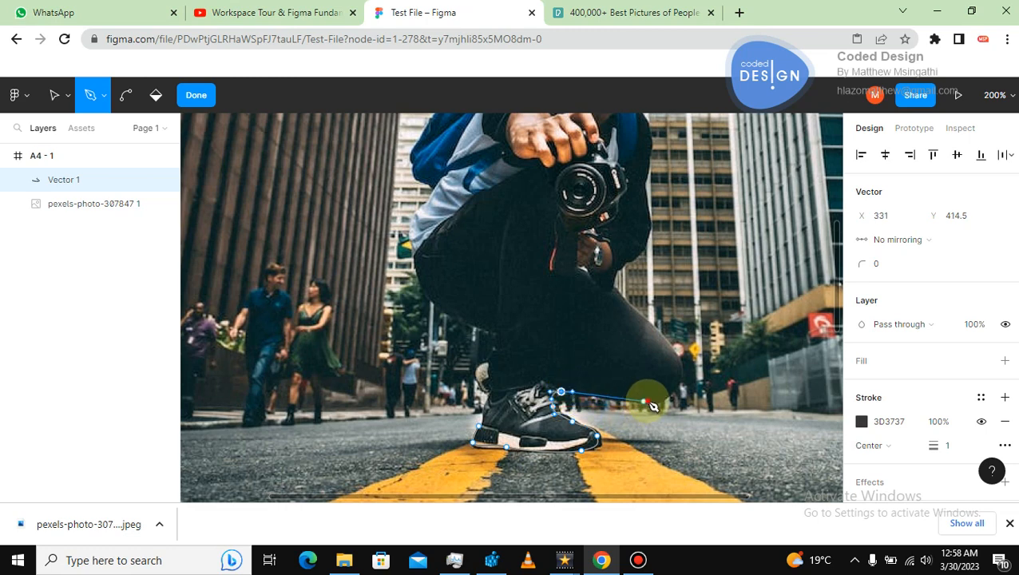
# Continue the Pen path up the back of the leg and thigh to the camera.
pyautogui.click(648, 401)
pyautogui.click(678, 372)
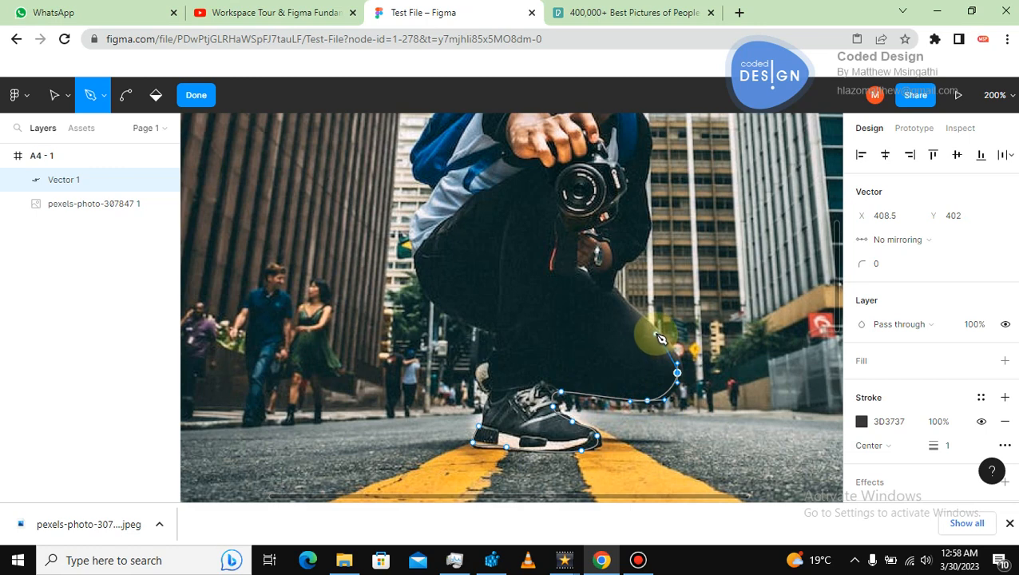
pyautogui.click(654, 331)
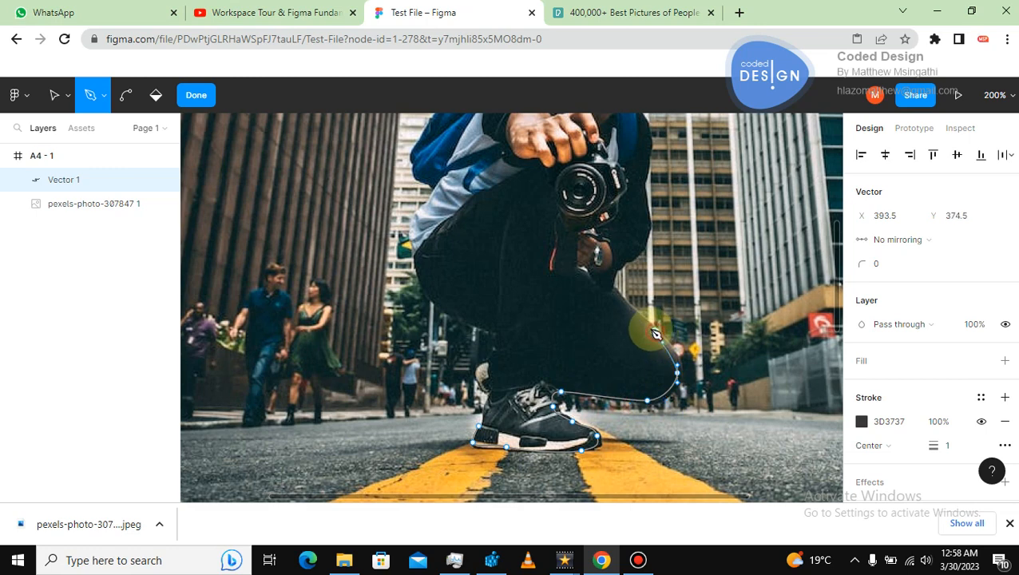
pyautogui.click(610, 286)
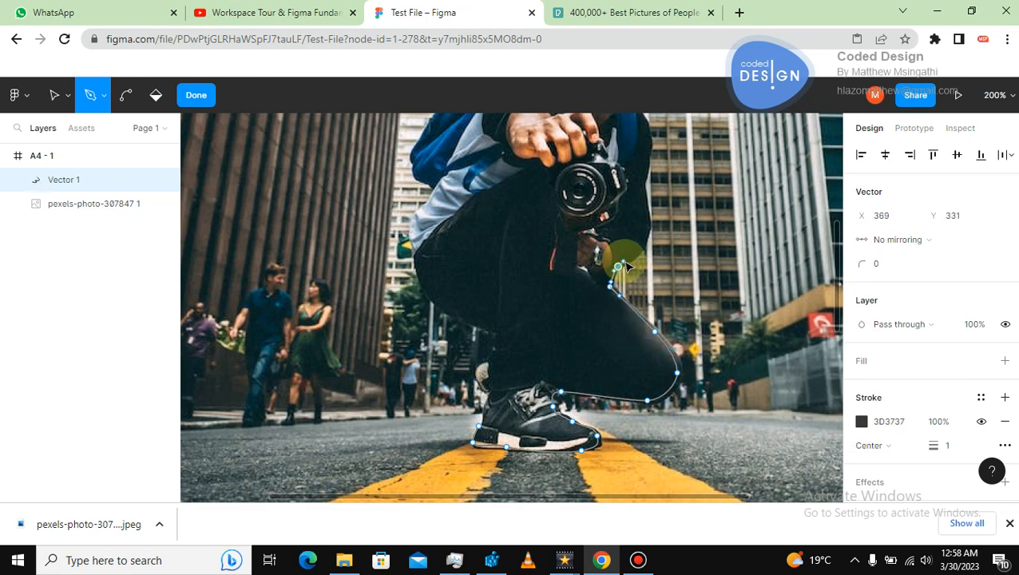
pyautogui.click(647, 240)
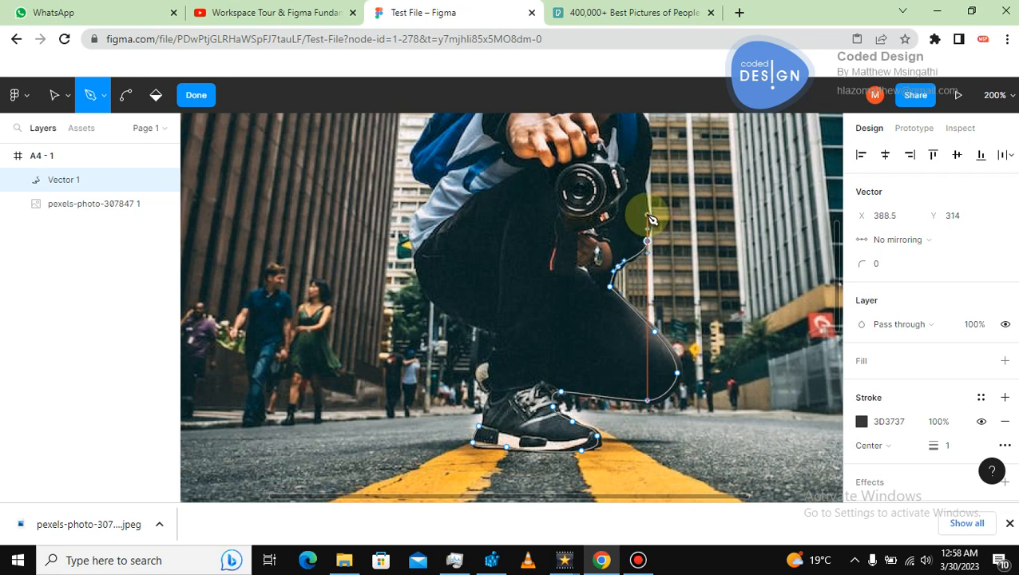
pyautogui.click(644, 184)
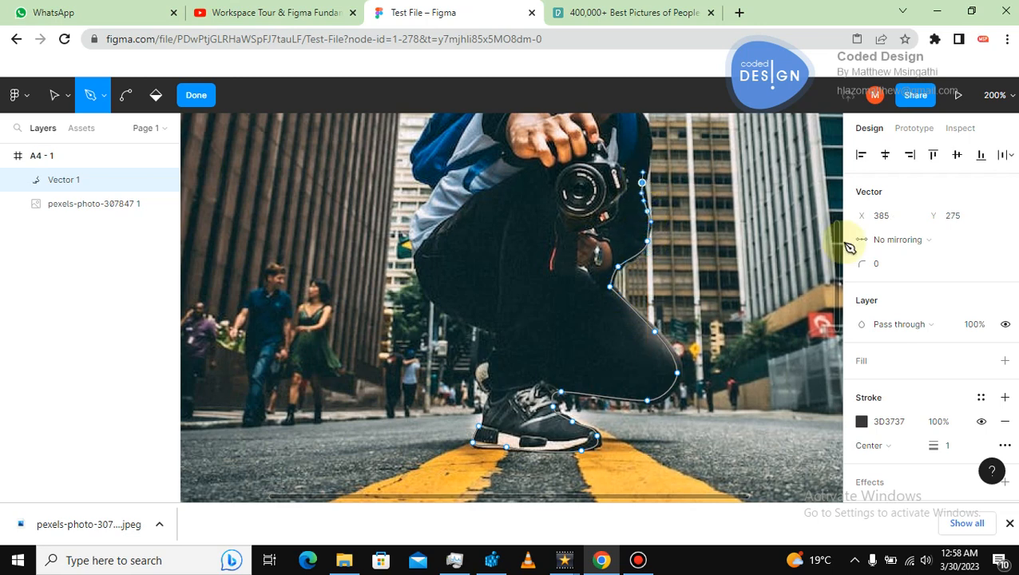
# Extend the path up along the arm toward the chin.
pyautogui.scroll(5, 838, 240)
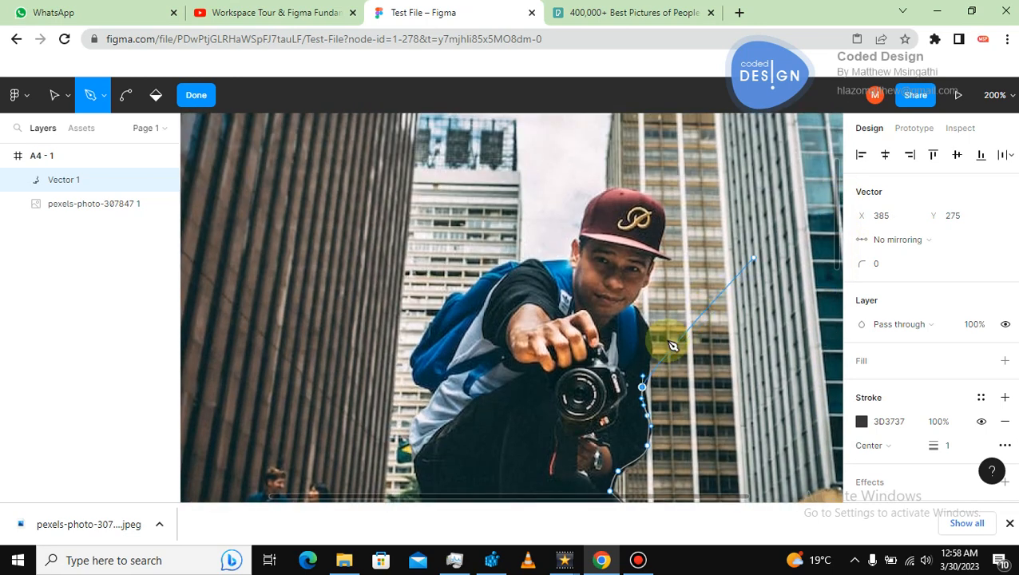
pyautogui.click(646, 347)
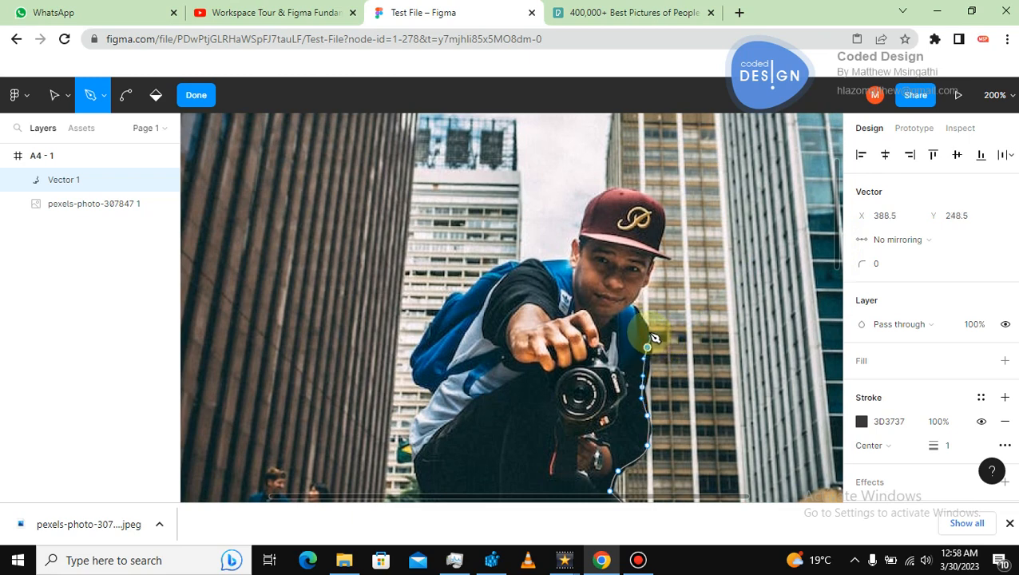
pyautogui.click(629, 304)
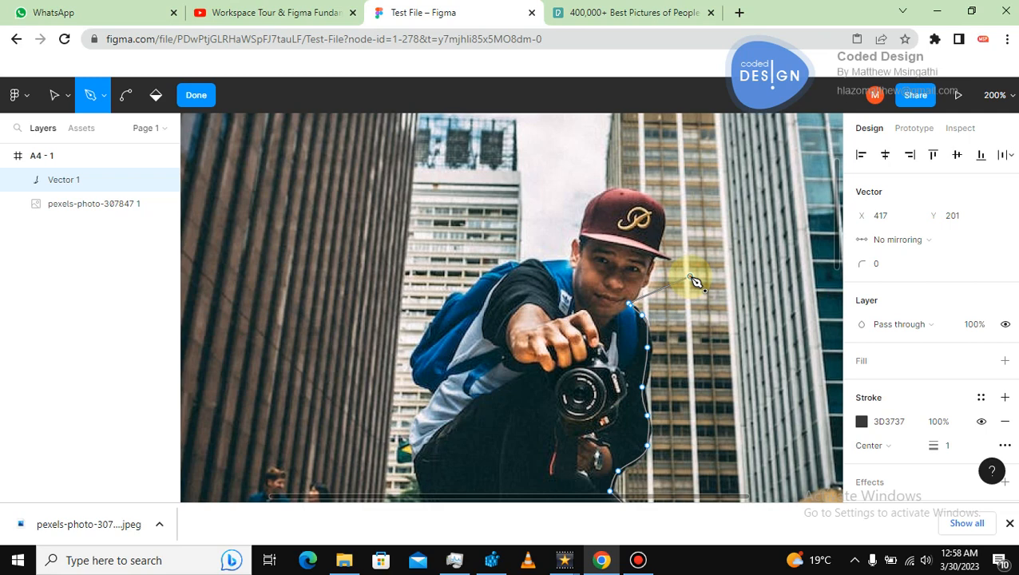
# Zoom to 400%, undo the last point, and trace the path up the jaw to the cap's brim.
pyautogui.hotkey('ctrl', '+')
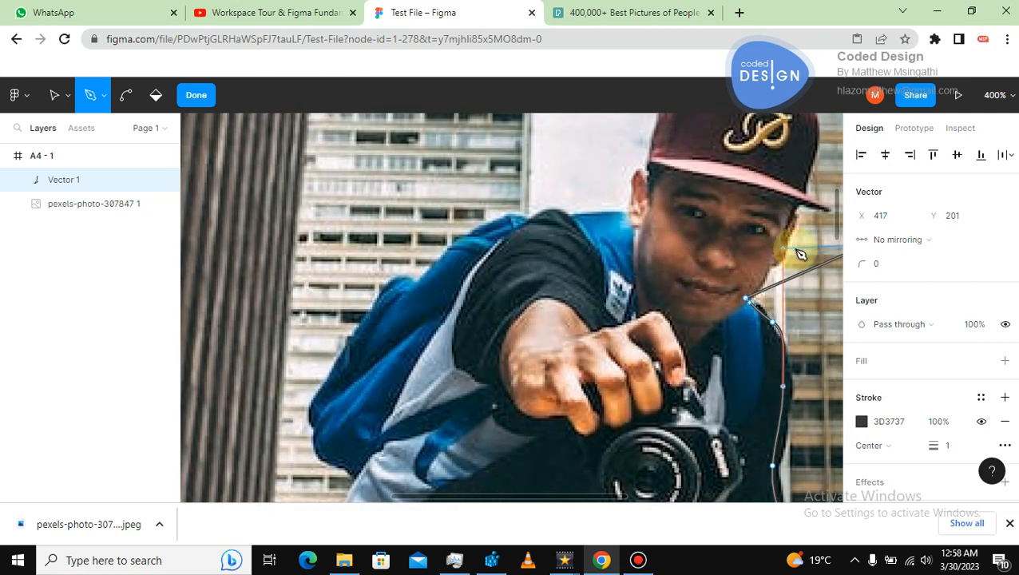
pyautogui.moveTo(575, 504); pyautogui.dragTo(631, 495)
pyautogui.hotkey('ctrl', 'z')
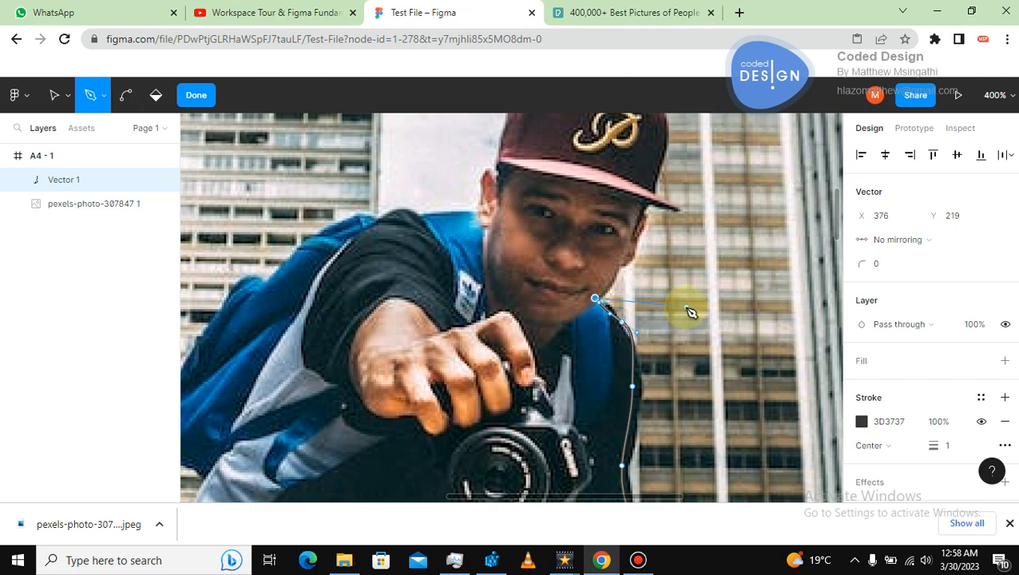
pyautogui.click(617, 266)
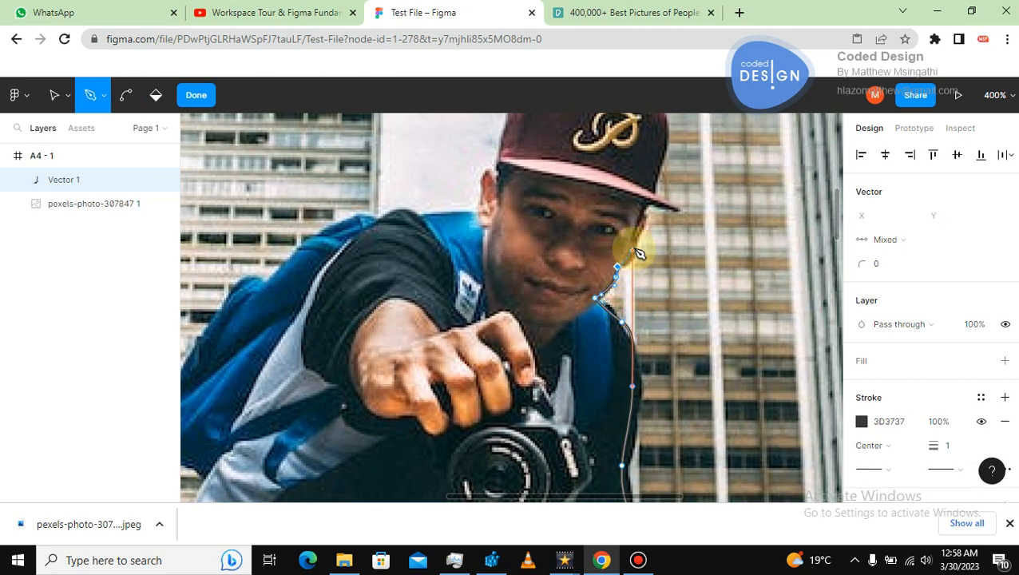
pyautogui.moveTo(633, 248); pyautogui.dragTo(679, 209)
pyautogui.click(639, 214)
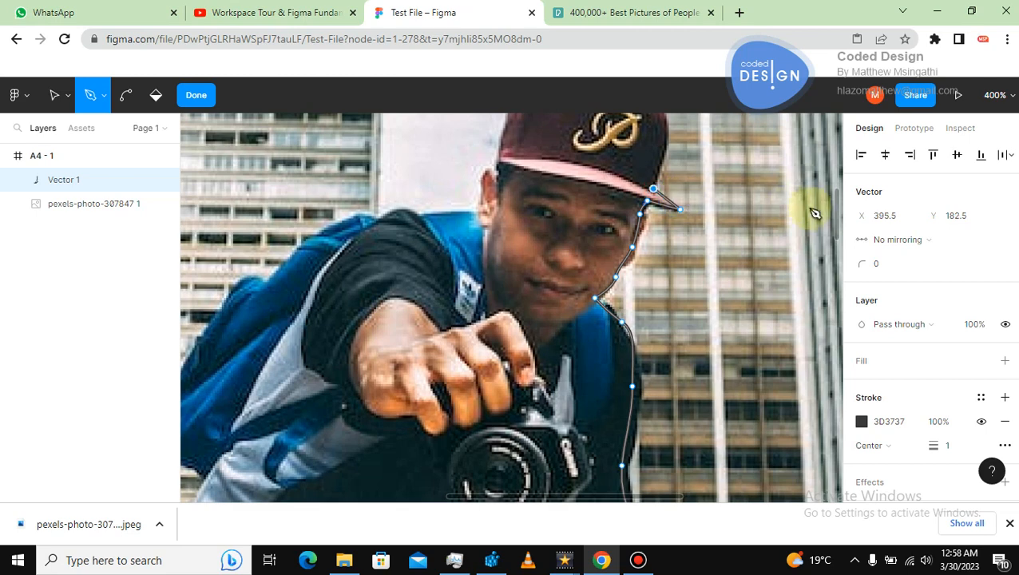
# Trace the path around the cap's brim and over the top of the cap.
pyautogui.scroll(2, 834, 210)
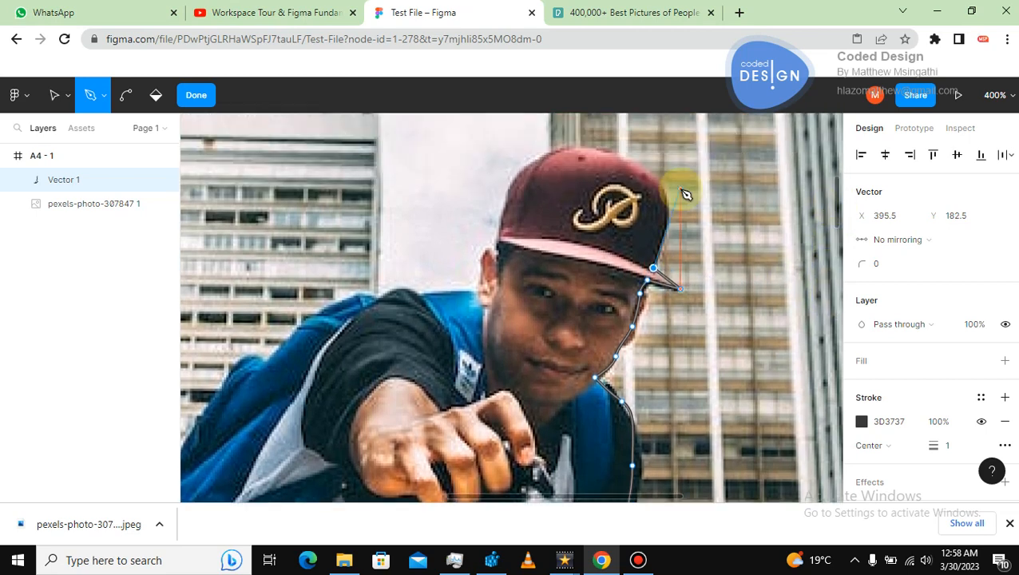
pyautogui.click(668, 204)
pyautogui.moveTo(669, 207); pyautogui.dragTo(664, 179)
pyautogui.moveTo(593, 149); pyautogui.dragTo(546, 144)
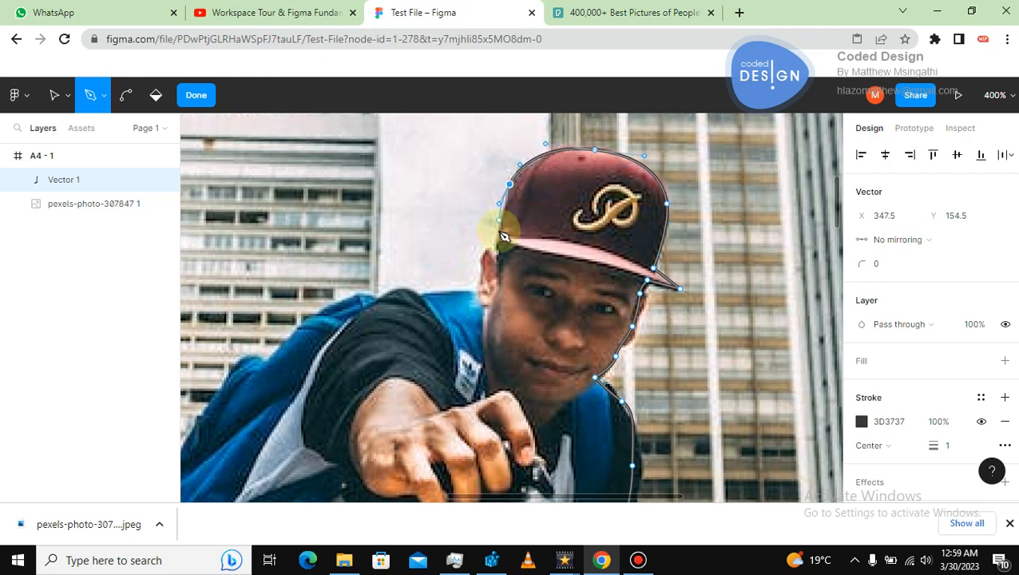
# Continue the path down the back of the head and along the shoulder toward the backpack.
pyautogui.moveTo(499, 235); pyautogui.dragTo(321, 310)
pyautogui.click(443, 293)
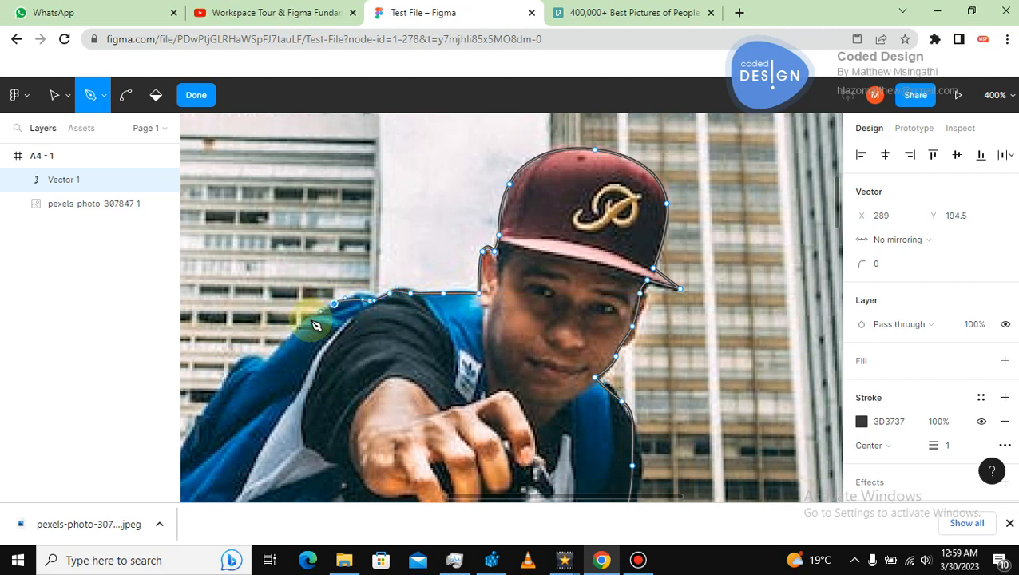
pyautogui.click(274, 364)
pyautogui.click(240, 372)
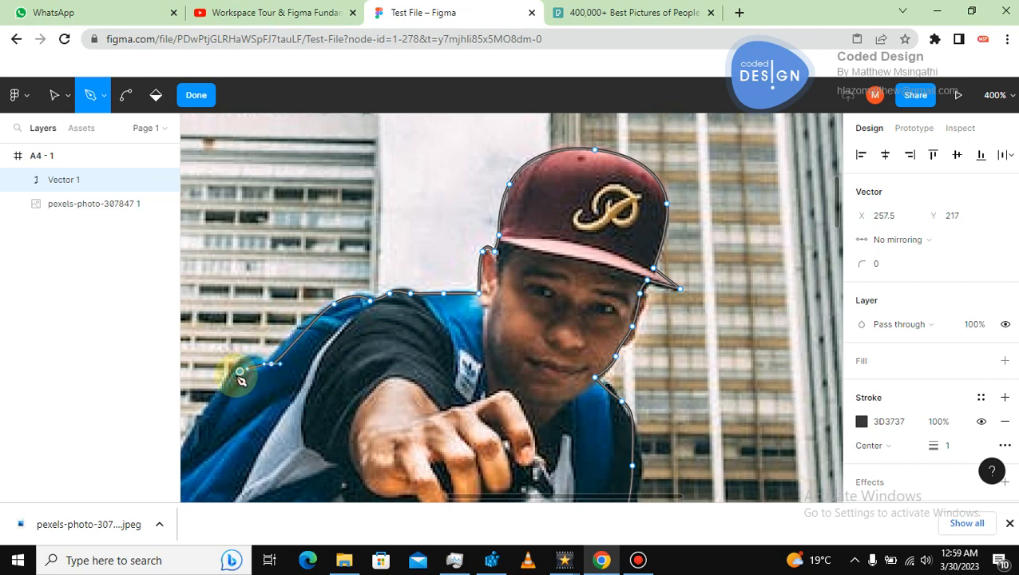
pyautogui.click(256, 284)
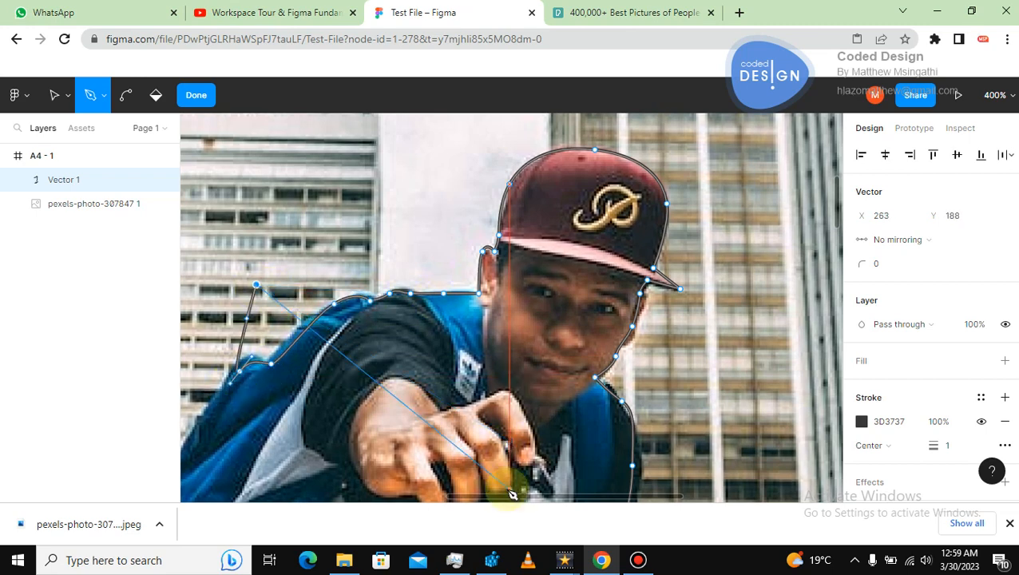
# Continue the Pen path down the backpack's outer edge to its lower corner.
pyautogui.moveTo(511, 496); pyautogui.dragTo(819, 222)
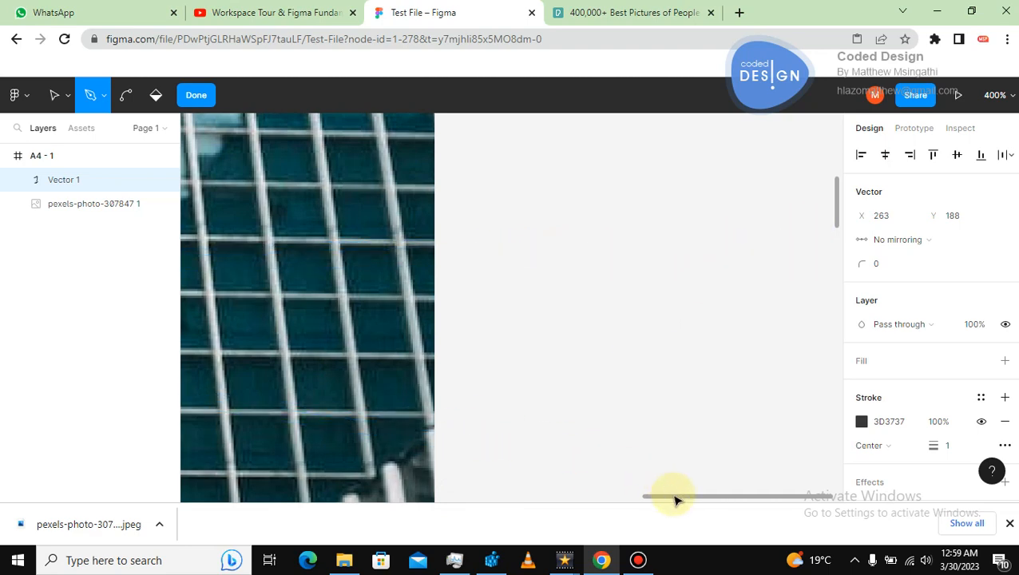
pyautogui.moveTo(675, 499); pyautogui.dragTo(370, 497)
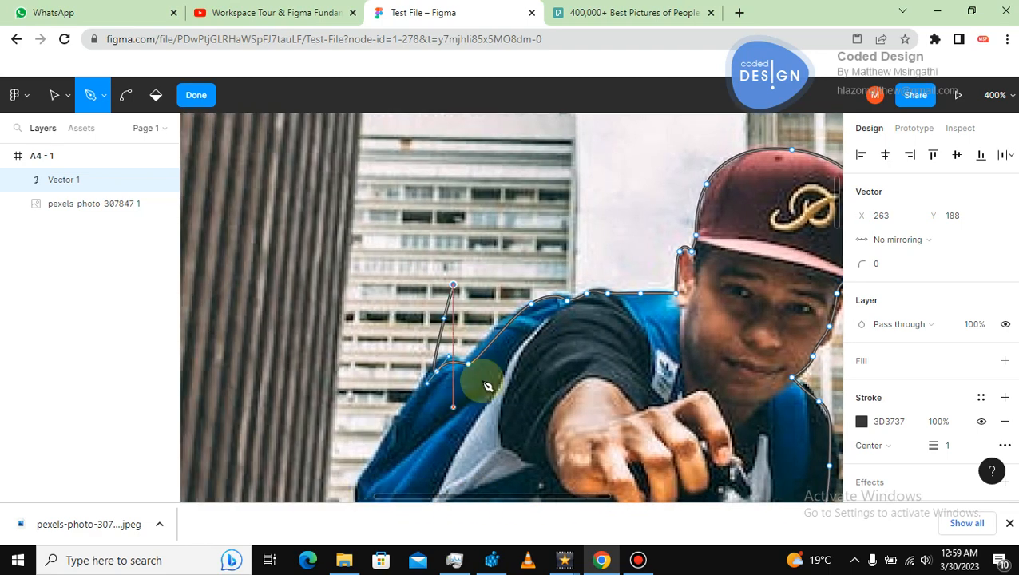
pyautogui.scroll(-2, 838, 217)
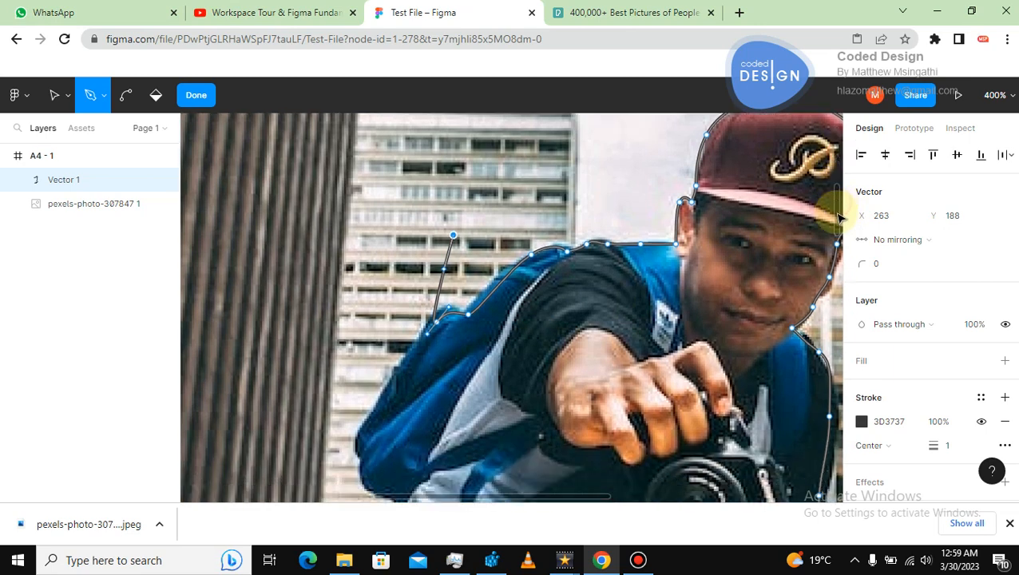
pyautogui.scroll(-4, 838, 217)
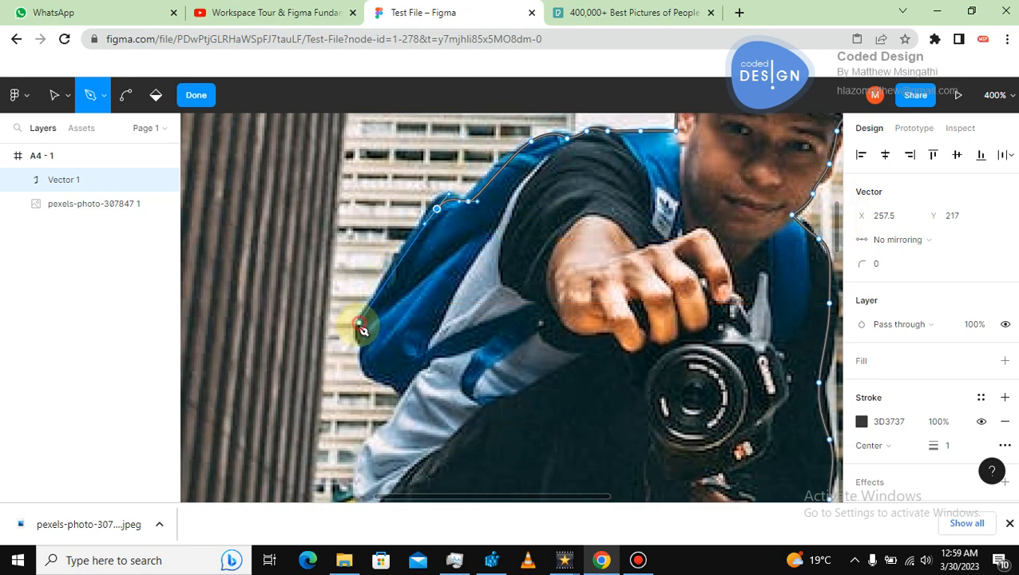
pyautogui.moveTo(358, 350); pyautogui.dragTo(372, 379)
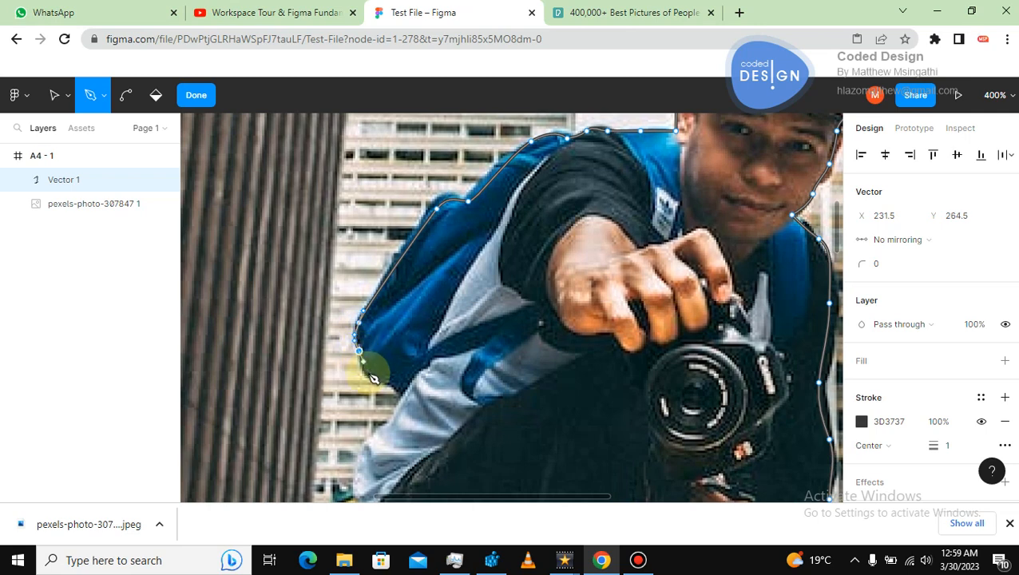
pyautogui.click(372, 376)
pyautogui.click(399, 391)
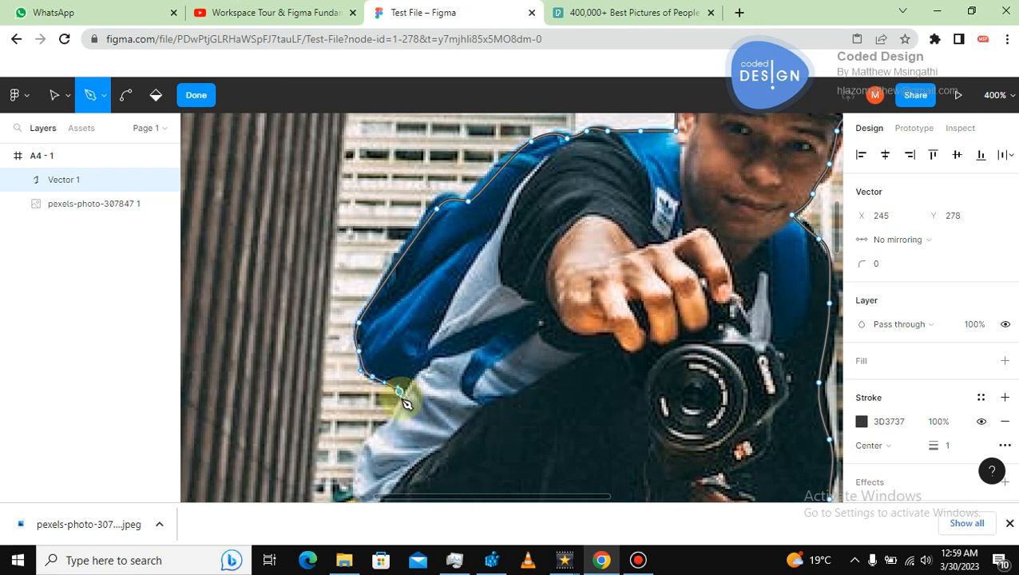
pyautogui.click(389, 424)
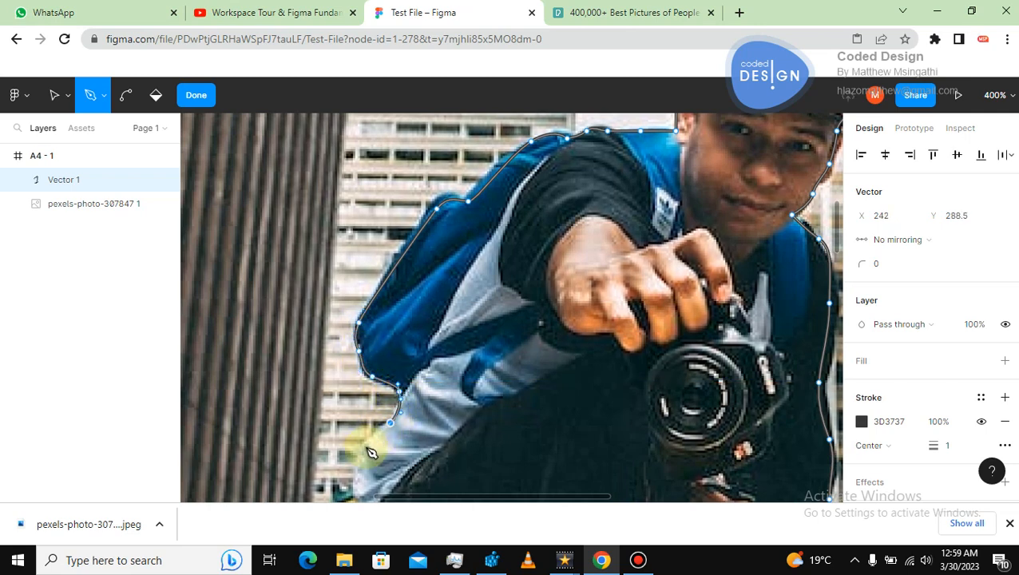
pyautogui.click(361, 461)
pyautogui.click(312, 422)
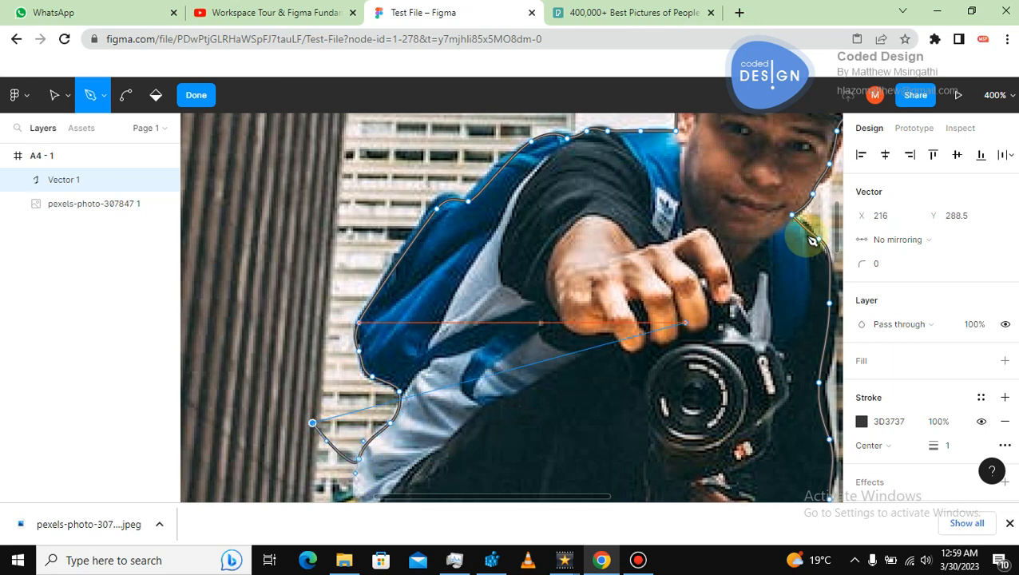
# Delete the last stray point and curve the path from the backpack down around the leg.
pyautogui.scroll(-5, 827, 243)
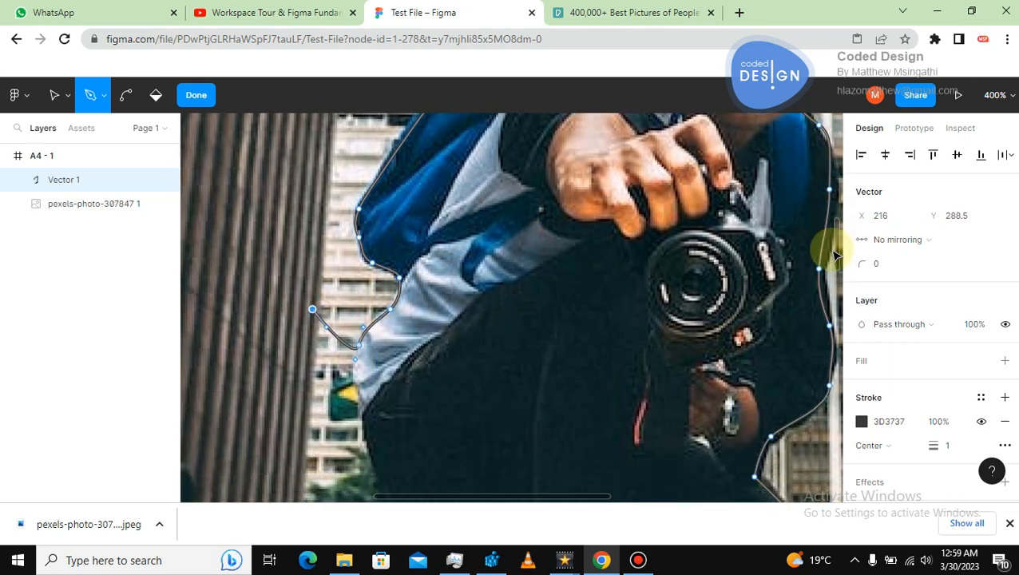
pyautogui.press('BackSpace')
pyautogui.hotkey('shift', 'p')
pyautogui.press('p')
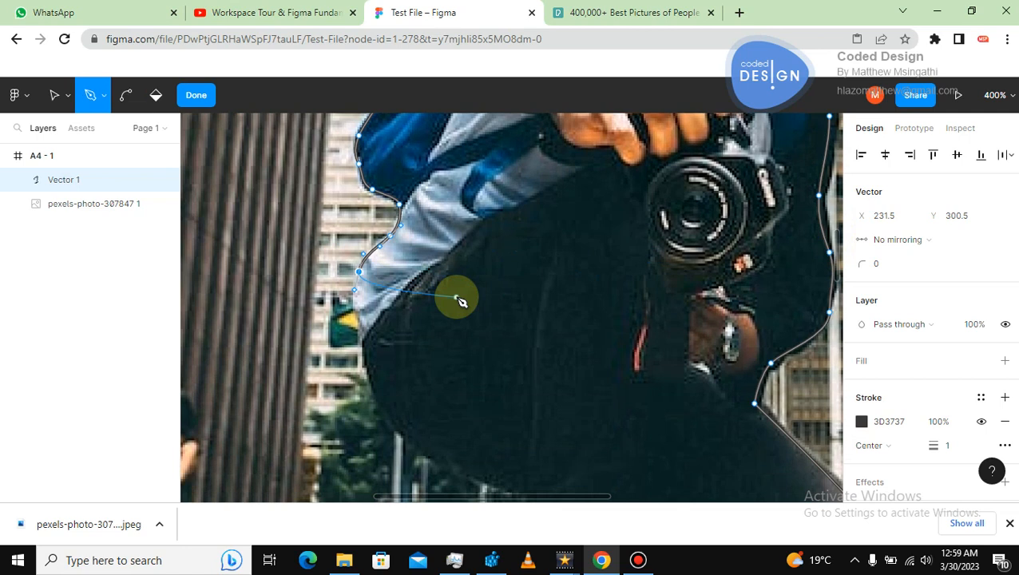
pyautogui.click(358, 311)
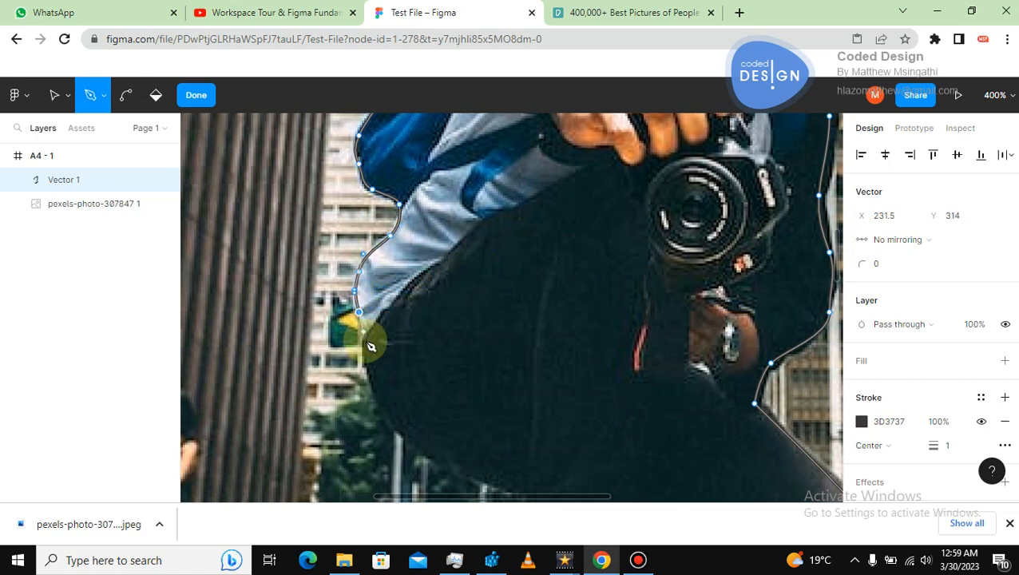
pyautogui.click(366, 342)
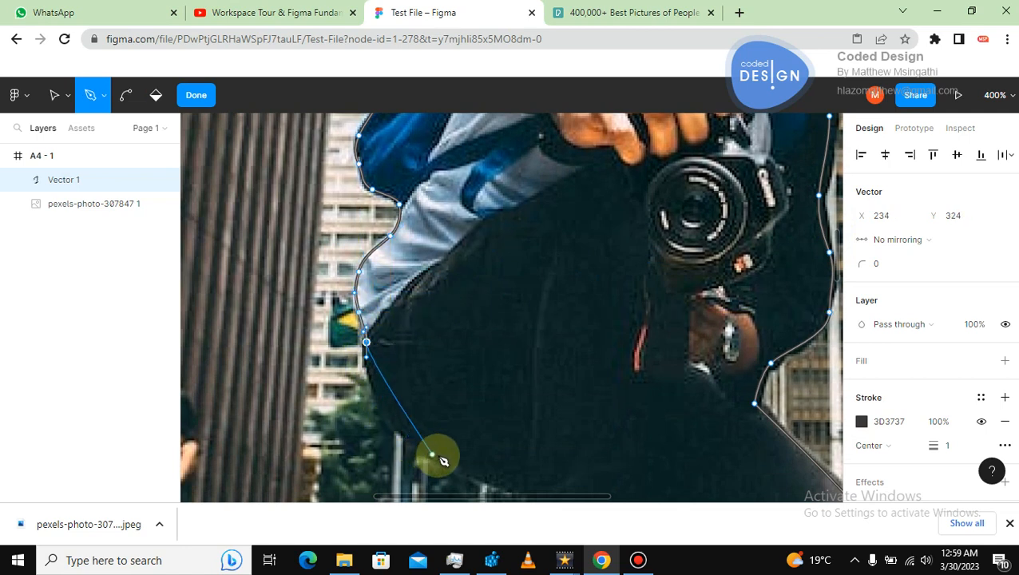
pyautogui.moveTo(439, 458); pyautogui.dragTo(509, 493)
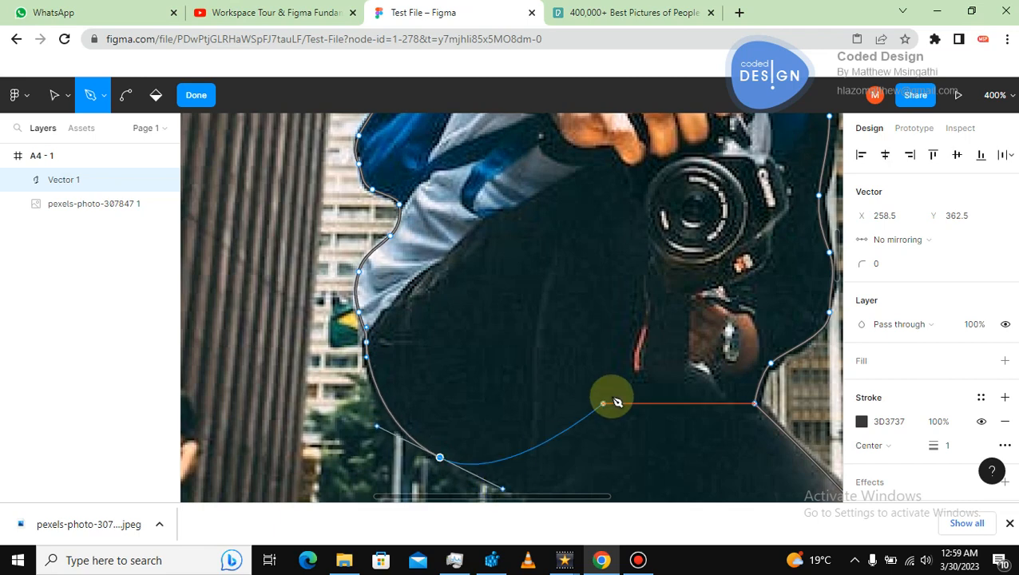
# Trace the path down to the shoe and close it at the starting point.
pyautogui.scroll(-5, 838, 263)
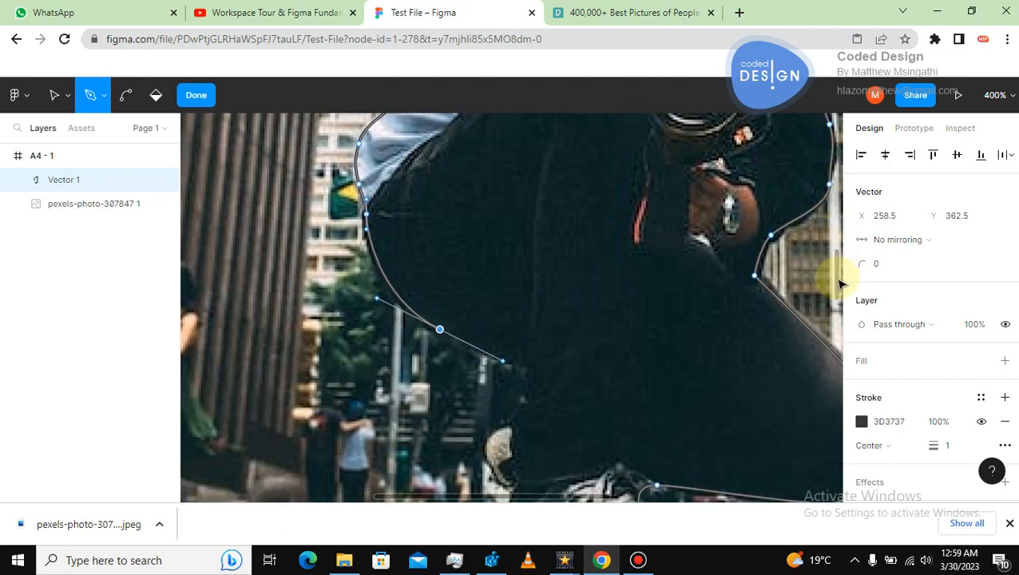
pyautogui.click(521, 285)
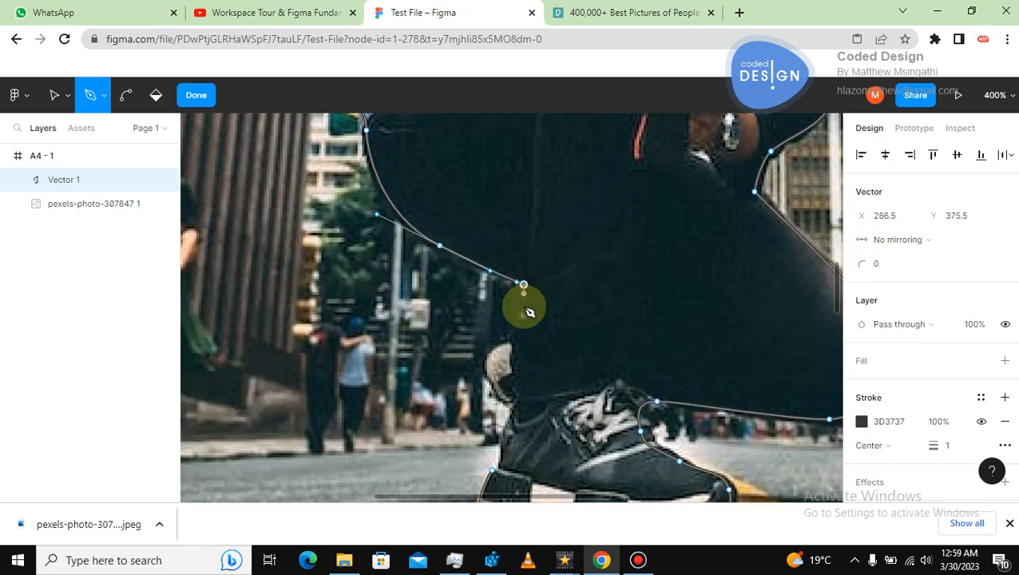
pyautogui.moveTo(525, 318); pyautogui.dragTo(514, 329)
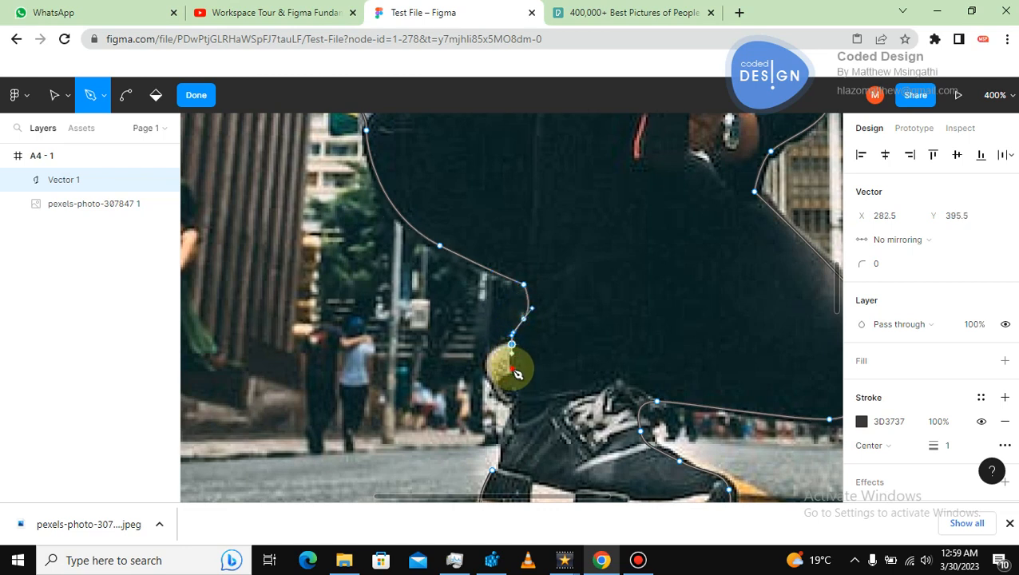
pyautogui.moveTo(508, 389); pyautogui.dragTo(507, 440)
pyautogui.click(511, 414)
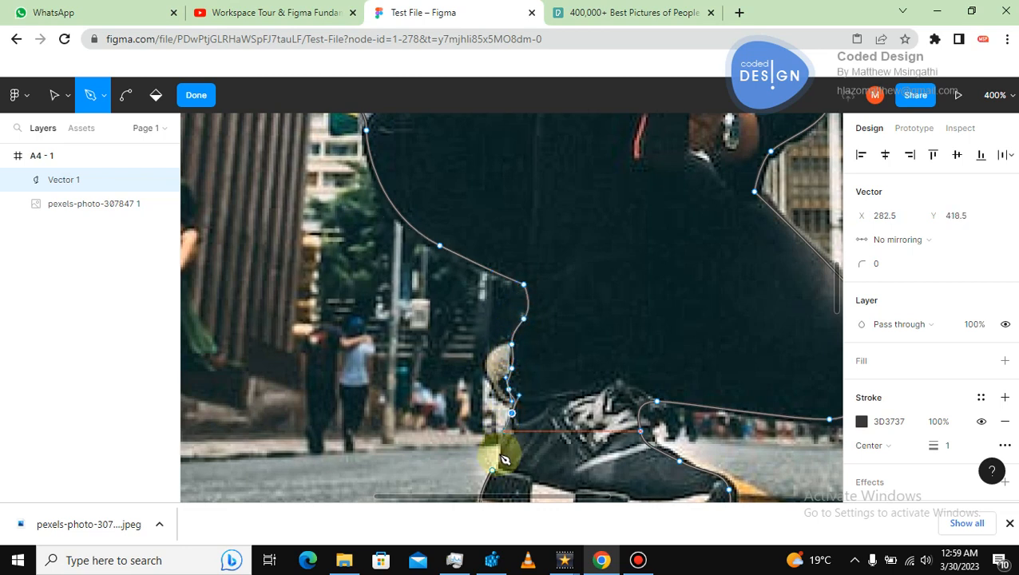
pyautogui.click(492, 470)
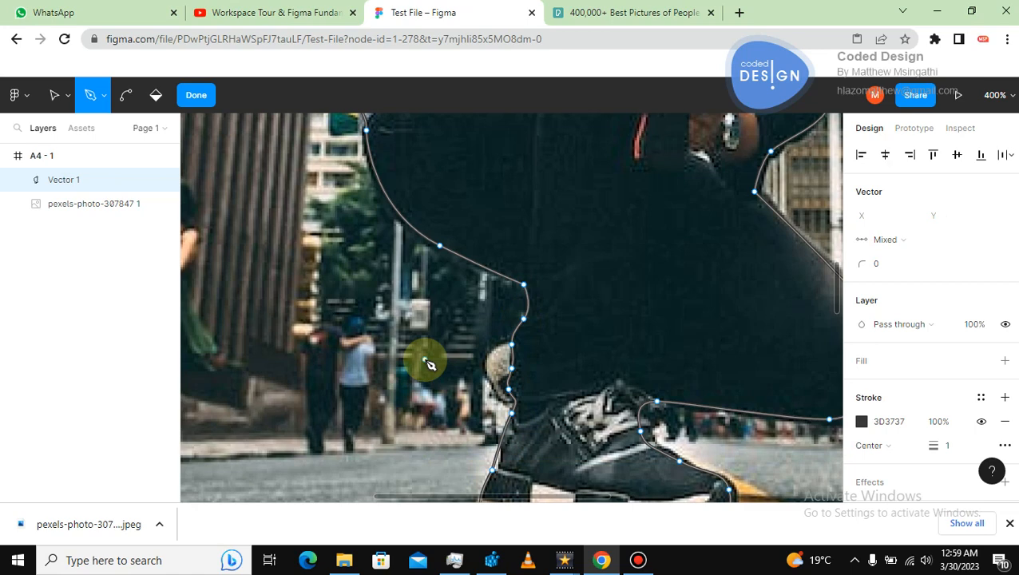
# Zoom to 100%, switch to the Move tool, and remove the vector's stroke.
pyautogui.hotkey('shift', '0')
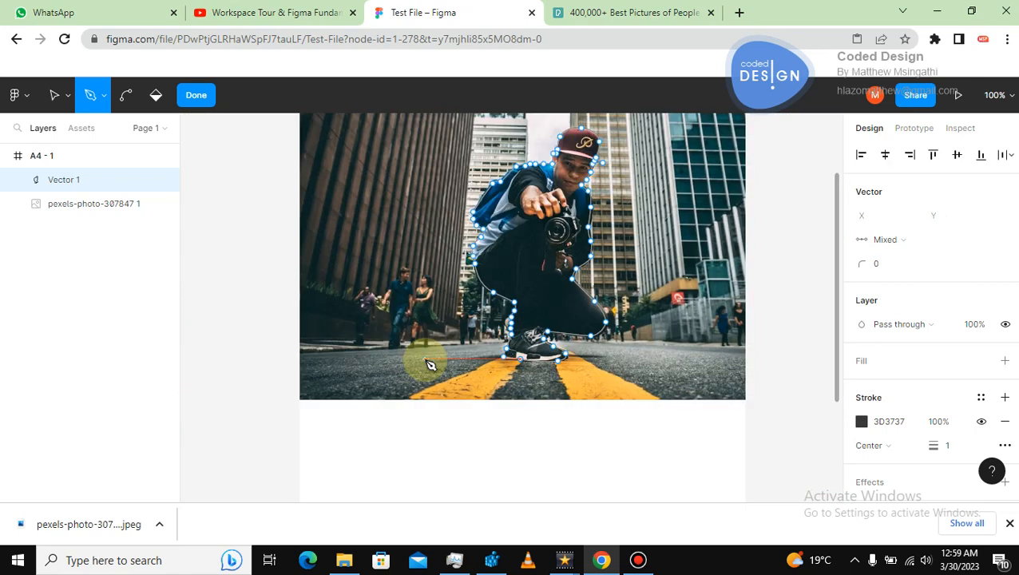
pyautogui.click(53, 95)
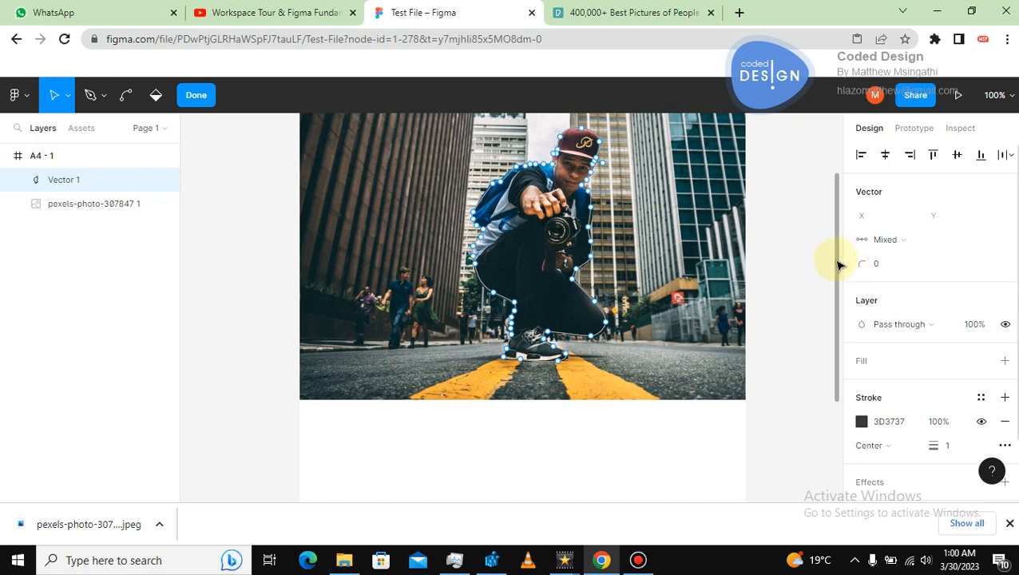
pyautogui.moveTo(834, 262); pyautogui.dragTo(838, 217)
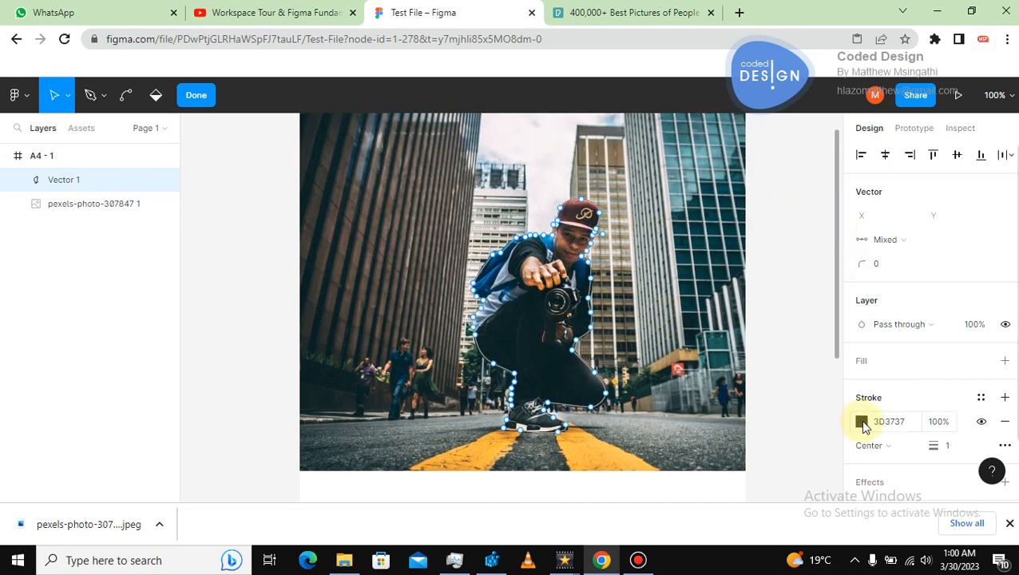
pyautogui.click(1005, 423)
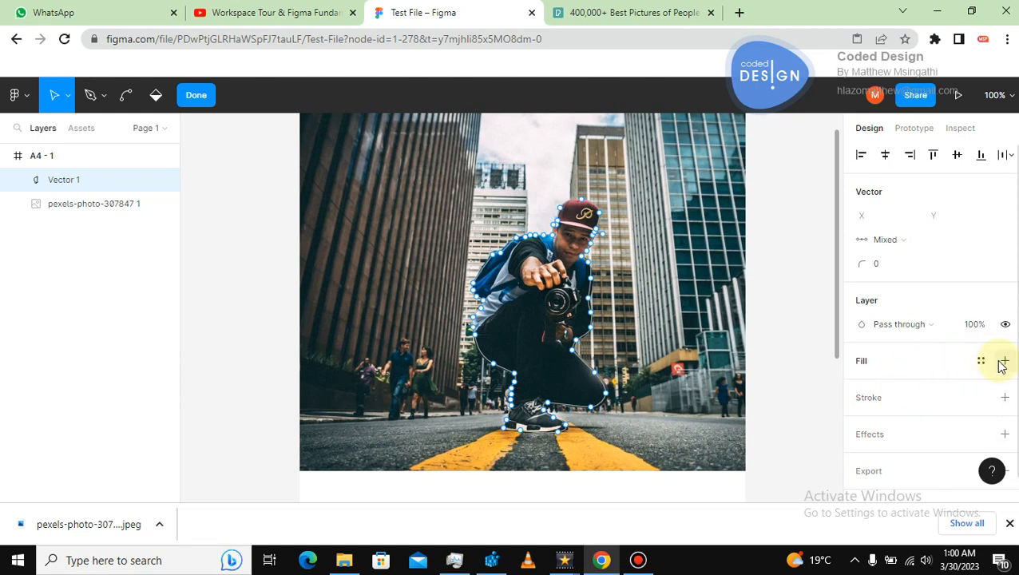
# Add a fill to the traced vector and set its colour to 010000.
pyautogui.click(863, 363)
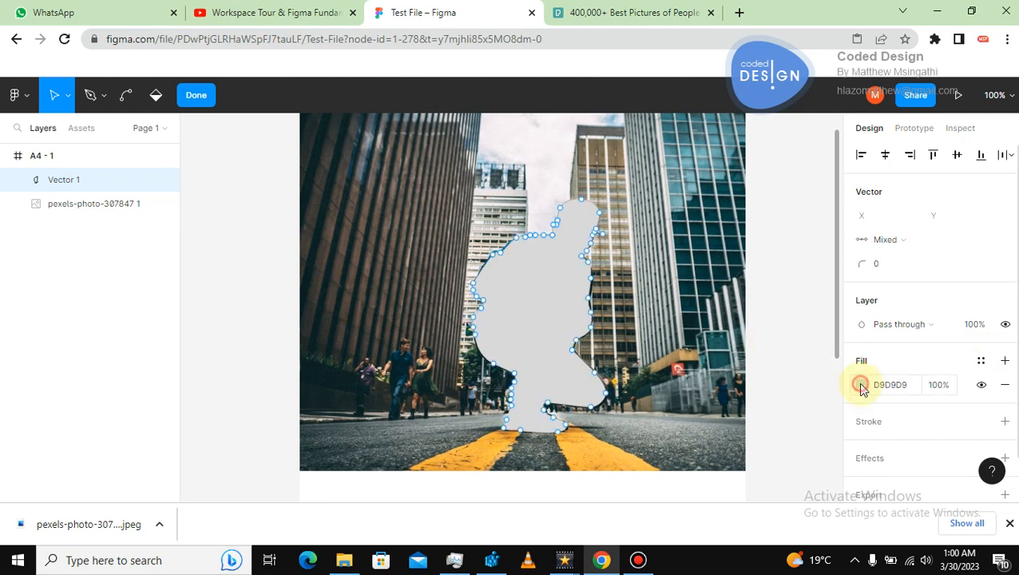
pyautogui.click(860, 385)
pyautogui.moveTo(662, 170); pyautogui.dragTo(840, 322)
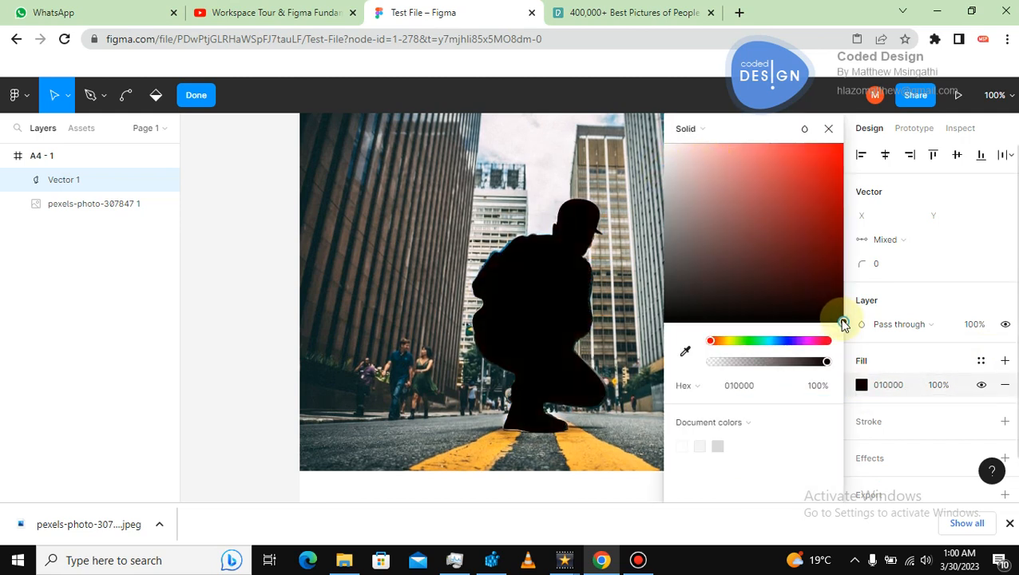
pyautogui.click(233, 241)
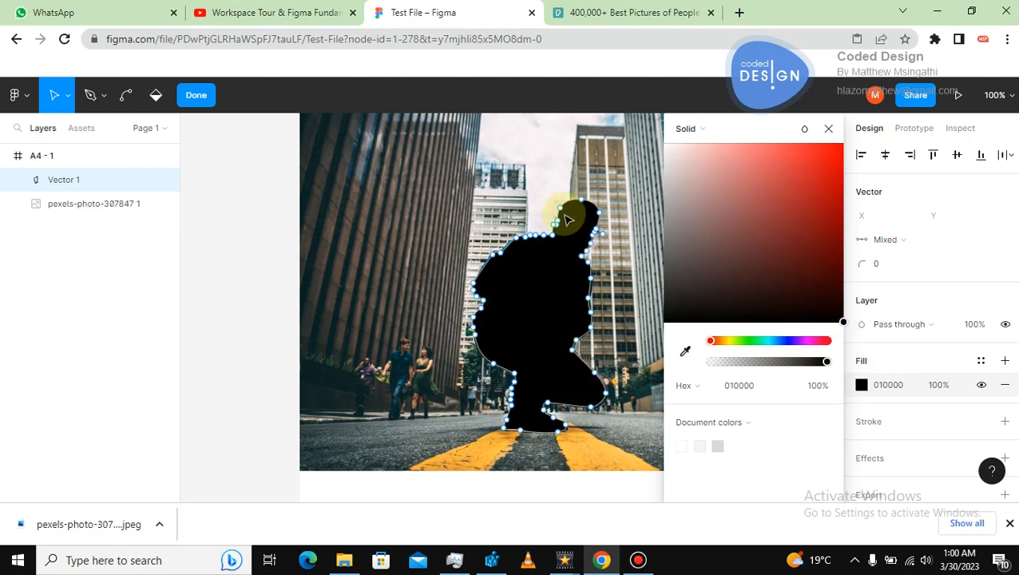
pyautogui.click(831, 130)
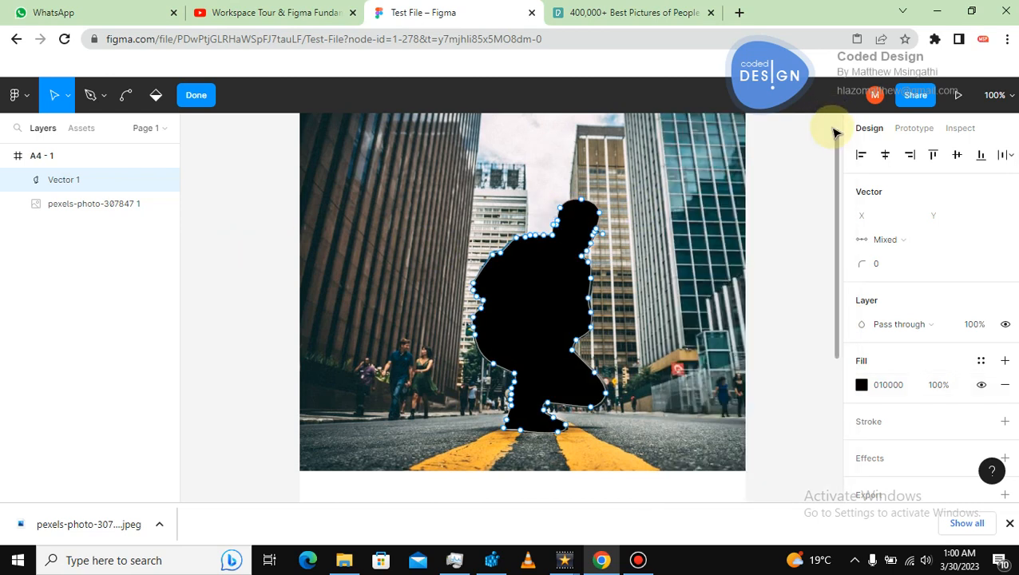
# Bring the photo layer to the front, above the traced vector.
pyautogui.scroll(-3, 633, 220)
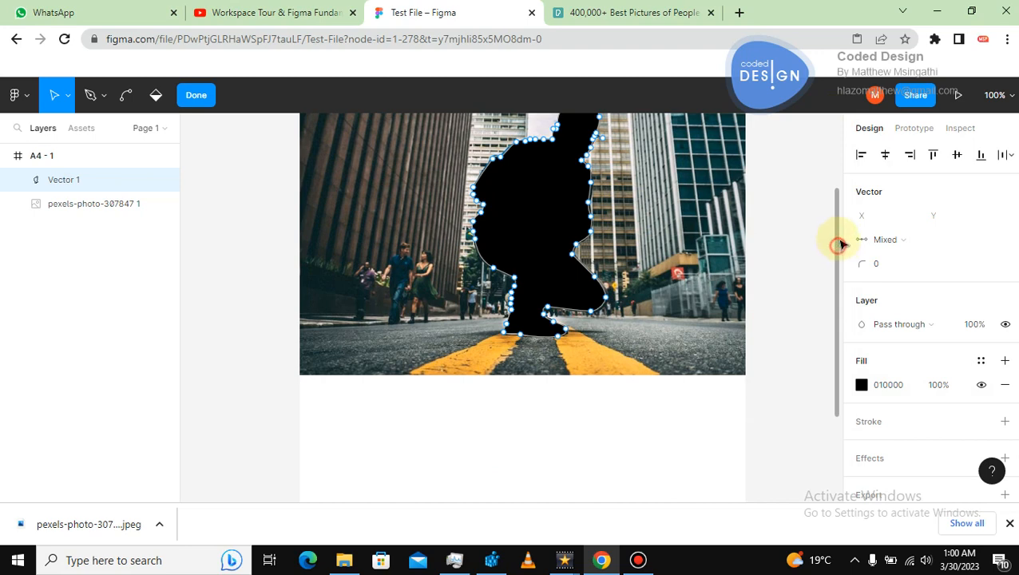
pyautogui.scroll(3, 838, 245)
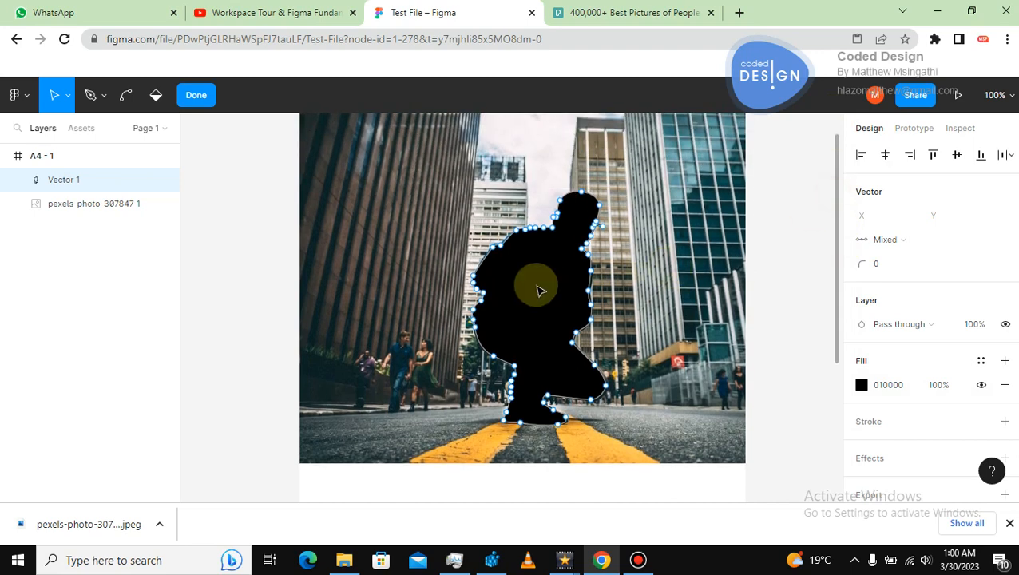
pyautogui.click(336, 281)
pyautogui.rightClick(336, 283)
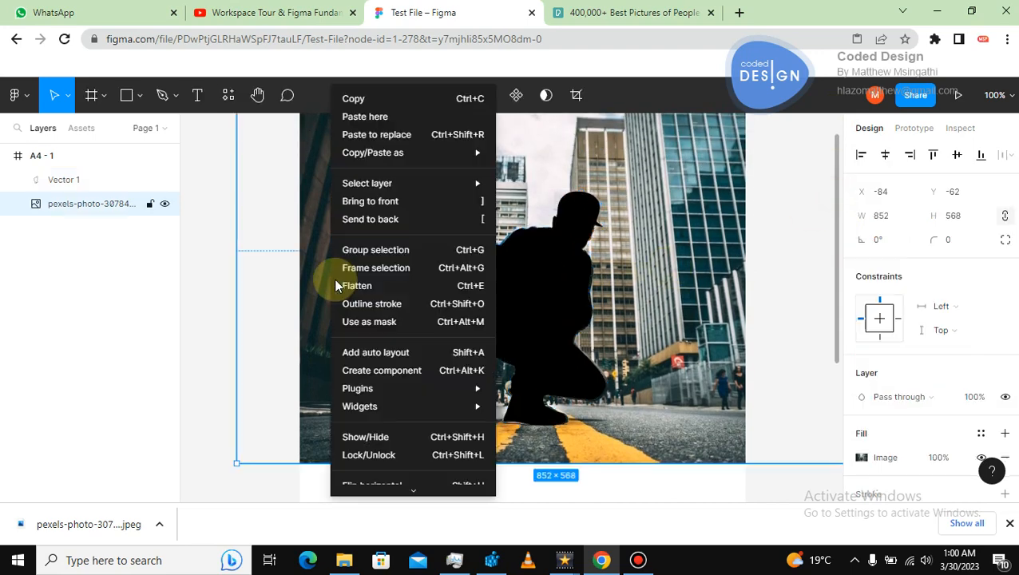
pyautogui.click(417, 201)
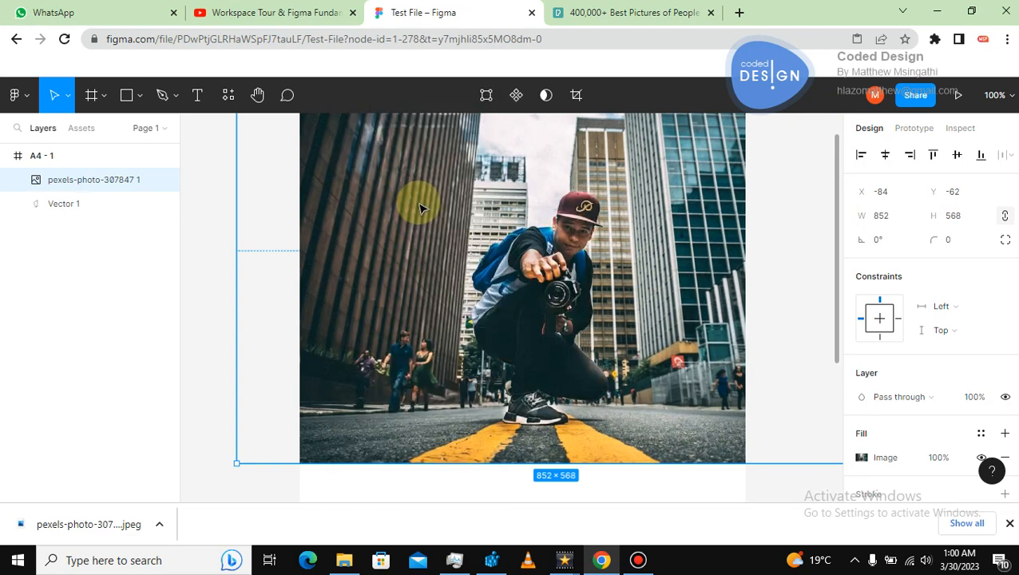
# Select both the photo and the vector and use the vector as a mask.
pyautogui.click(214, 170)
pyautogui.moveTo(235, 171); pyautogui.dragTo(715, 449)
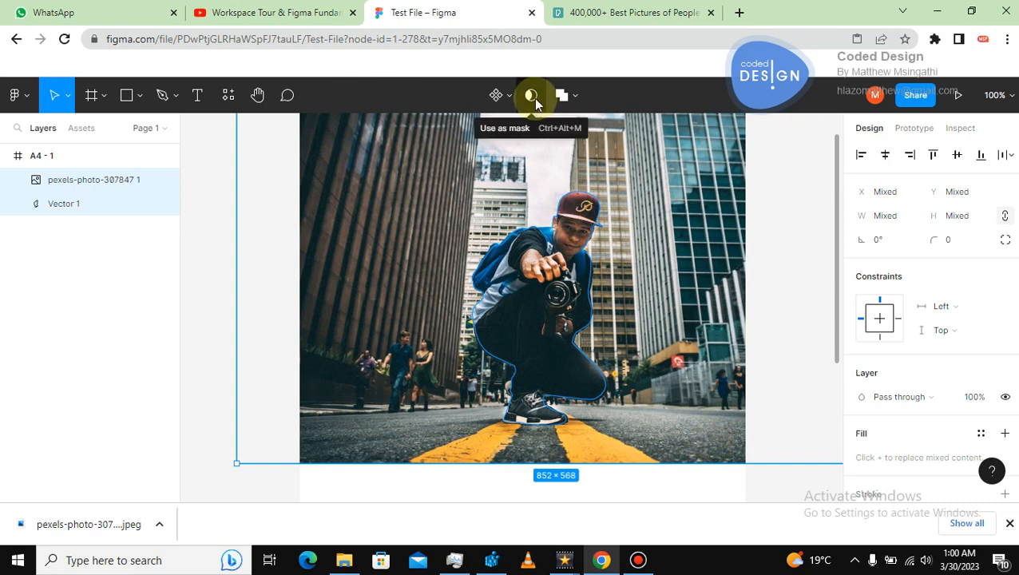
pyautogui.click(531, 96)
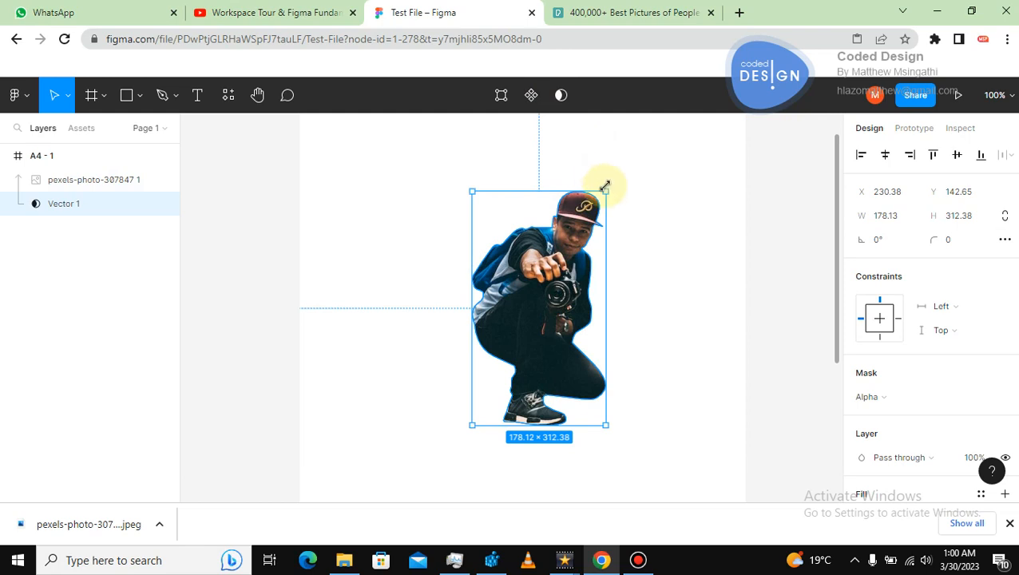
# Try resizing the masked cutout from its corner, then undo the resize.
pyautogui.moveTo(598, 193); pyautogui.dragTo(531, 270)
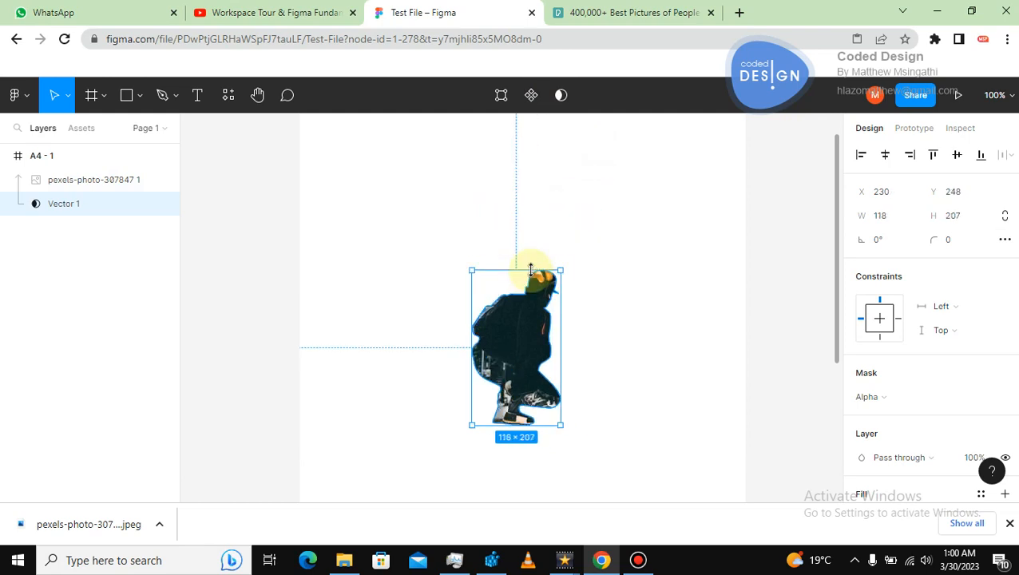
pyautogui.hotkey('ctrl', 'z')
# Select the masked photo on the canvas.
pyautogui.click(405, 240)
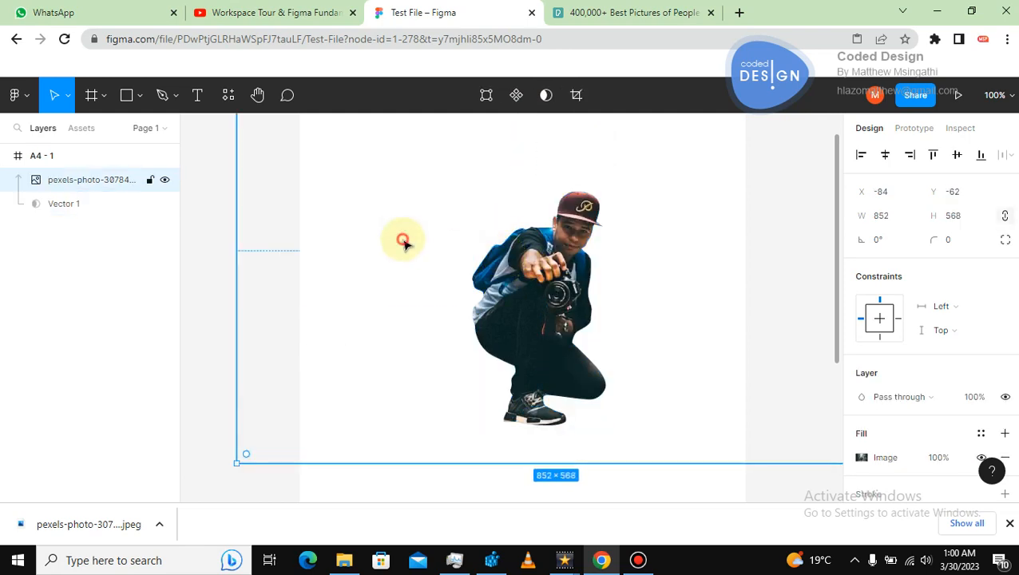
pyautogui.click(405, 241)
pyautogui.click(540, 251)
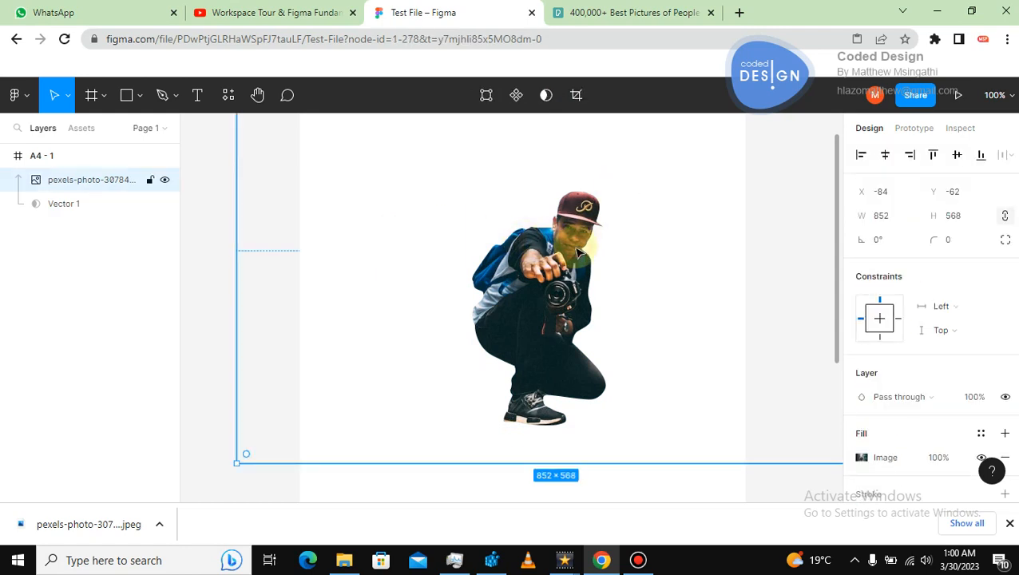
# Select the photo and vector layers together and scale the masked cutout down by its corner within the frame.
pyautogui.click(212, 233)
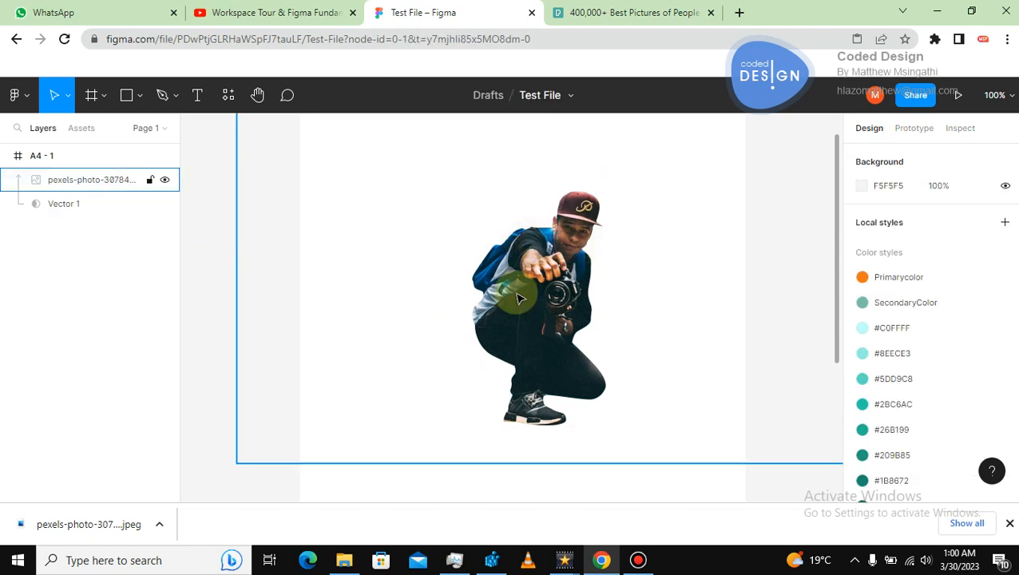
pyautogui.moveTo(519, 298); pyautogui.dragTo(472, 297)
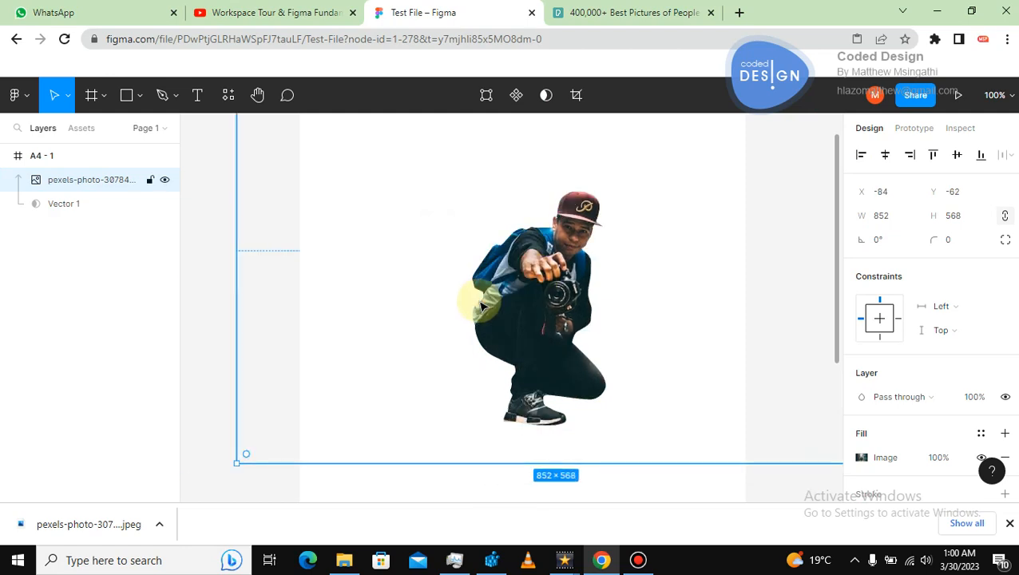
pyautogui.click(212, 248)
pyautogui.click(68, 204)
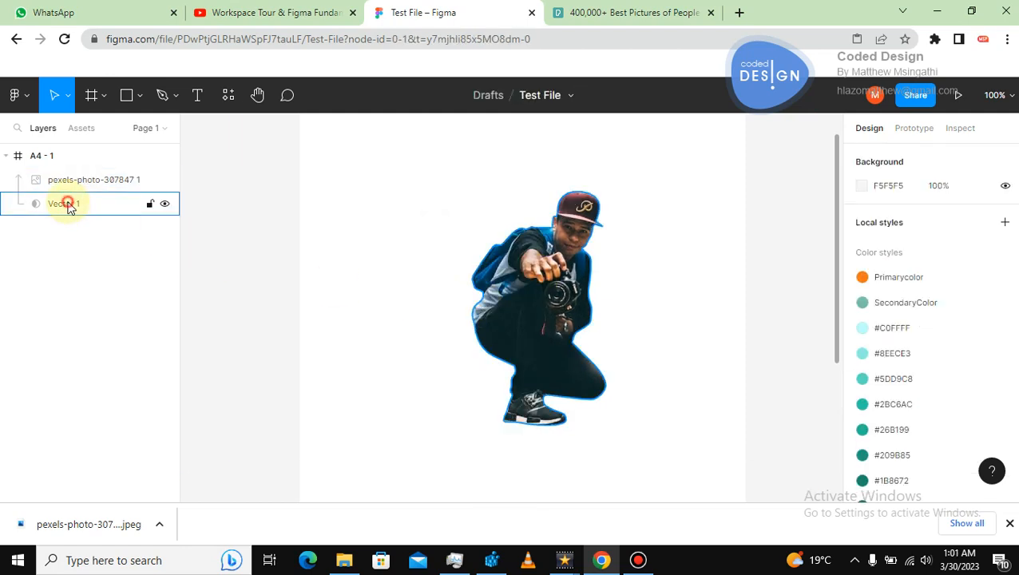
pyautogui.click(67, 205)
pyautogui.keyDown('shift'); pyautogui.click(80, 182); pyautogui.keyUp('shift')
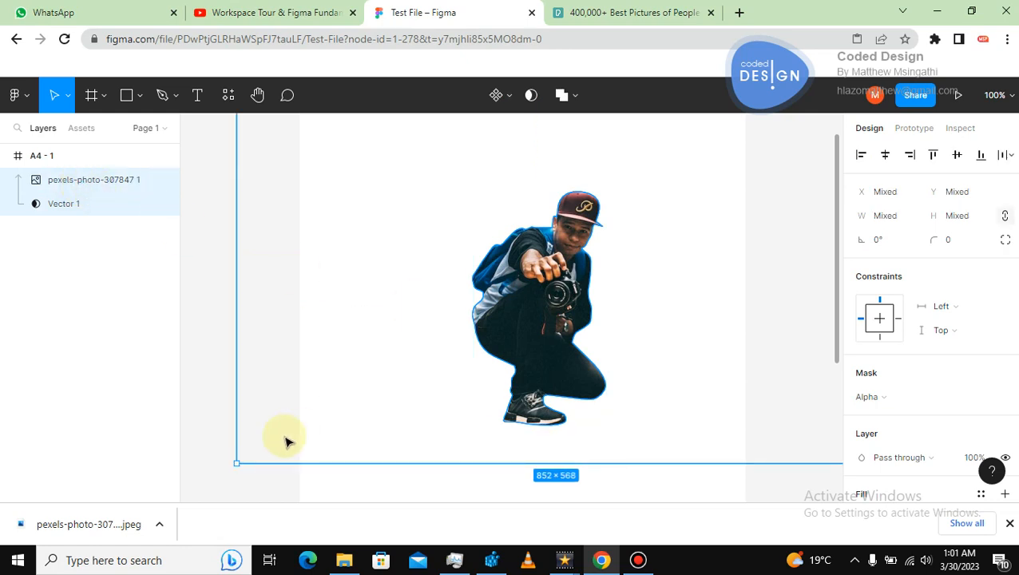
pyautogui.moveTo(237, 463); pyautogui.dragTo(549, 275)
pyautogui.moveTo(670, 222)
pyautogui.mouseDown()
pyautogui.moveTo(511, 327)
pyautogui.moveTo(517, 338)
pyautogui.moveTo(507, 299)
pyautogui.mouseUp()
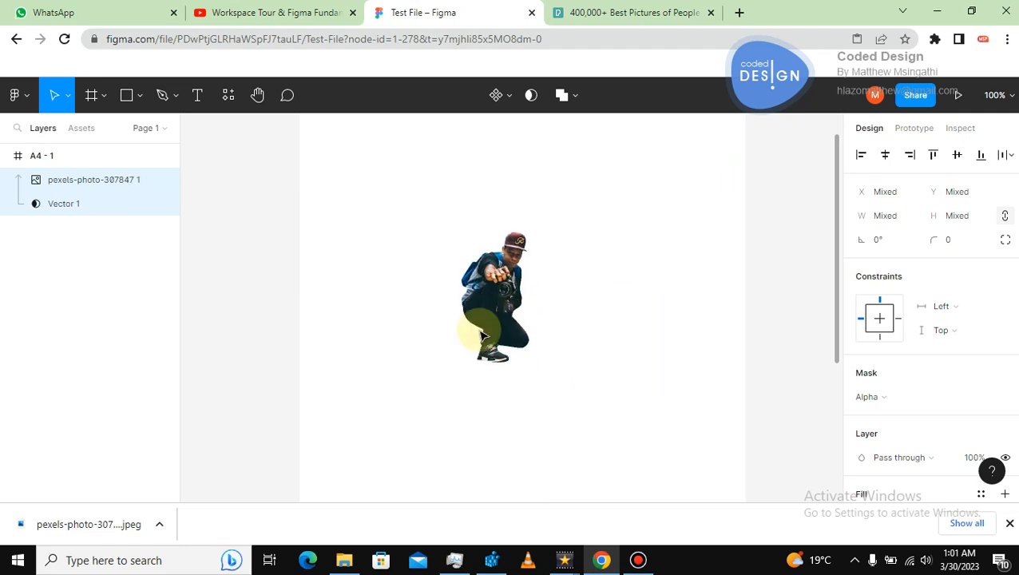
pyautogui.moveTo(345, 381); pyautogui.dragTo(320, 411)
pyautogui.click(386, 324)
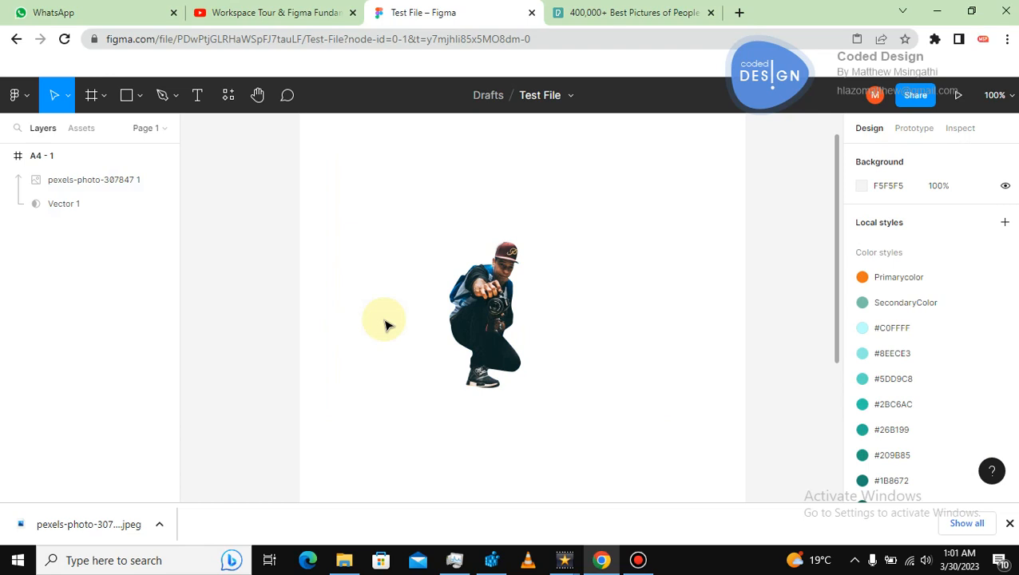
# Zoom to fit, reselect both layers, and enlarge the masked cutout from its corner to about 981 × 750.
pyautogui.hotkey('shift', '1')
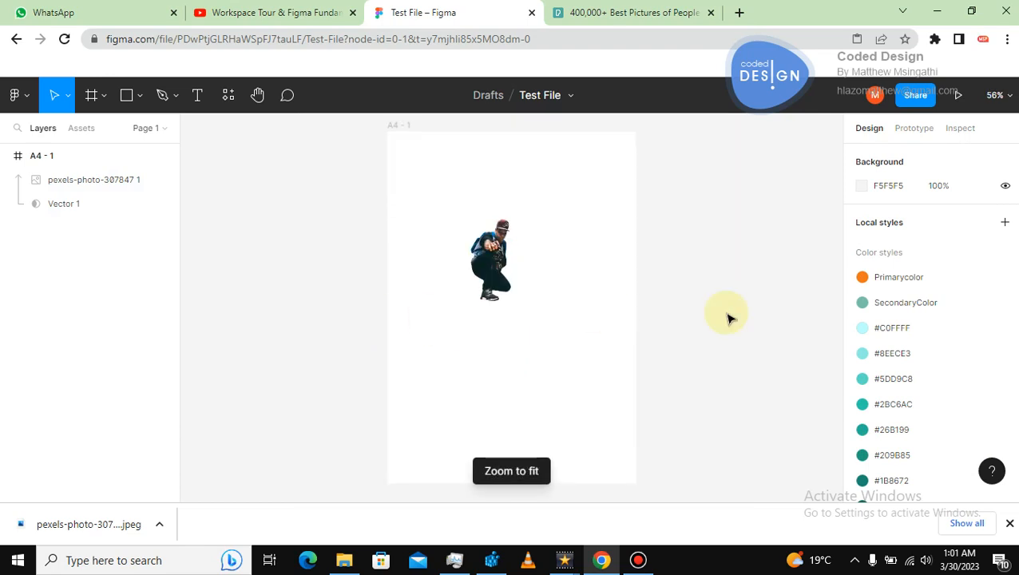
pyautogui.click(487, 268)
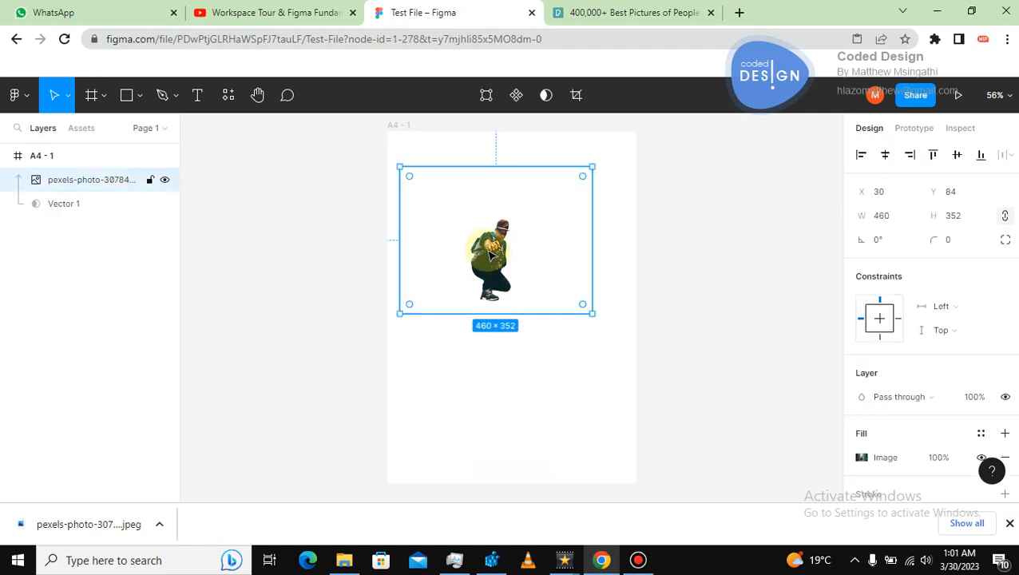
pyautogui.click(334, 182)
pyautogui.moveTo(332, 178); pyautogui.dragTo(630, 355)
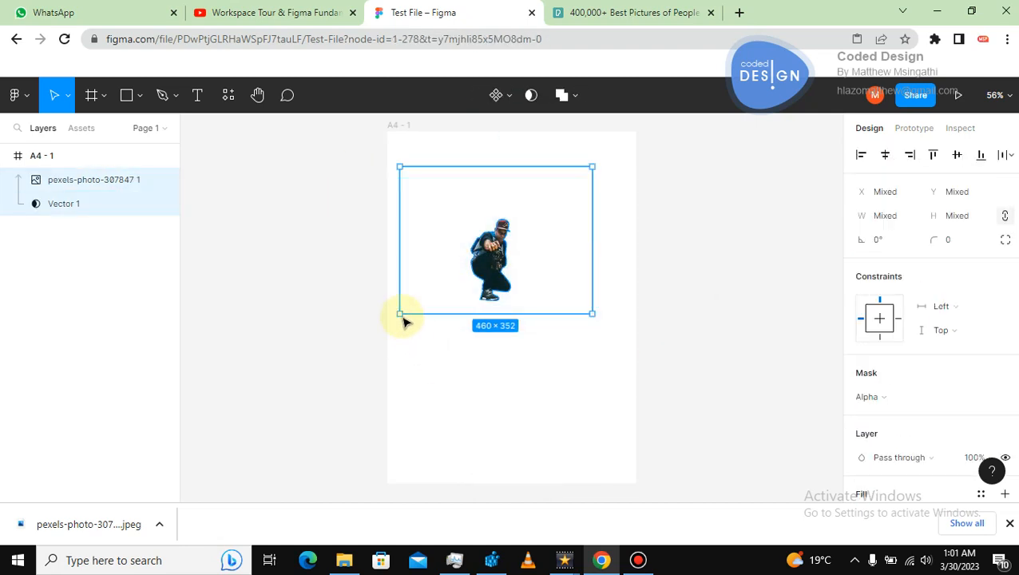
pyautogui.moveTo(399, 314); pyautogui.dragTo(276, 413)
pyautogui.hotkey('ctrl', 'z')
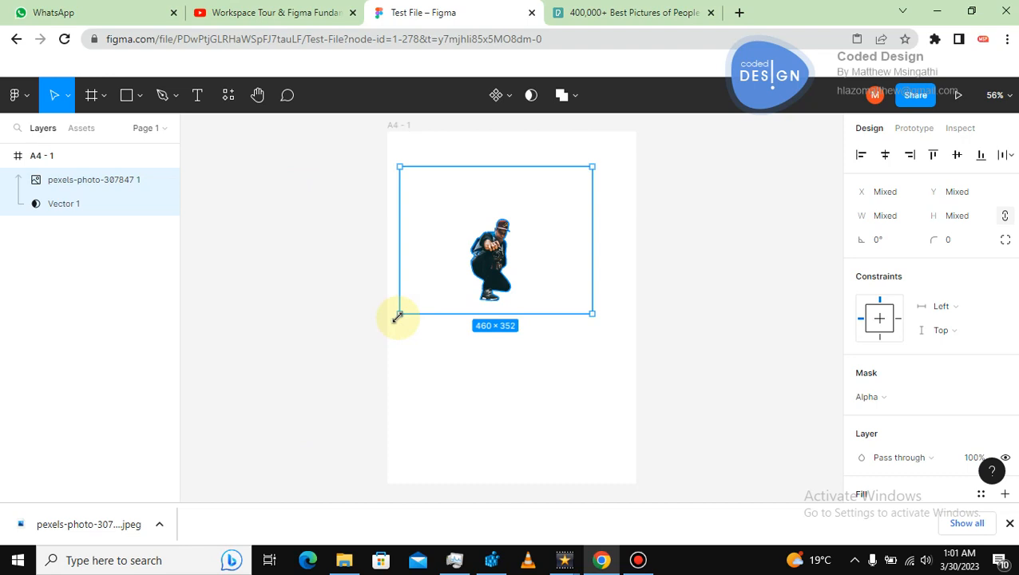
pyautogui.moveTo(398, 316); pyautogui.dragTo(289, 396)
pyautogui.moveTo(435, 320); pyautogui.dragTo(506, 300)
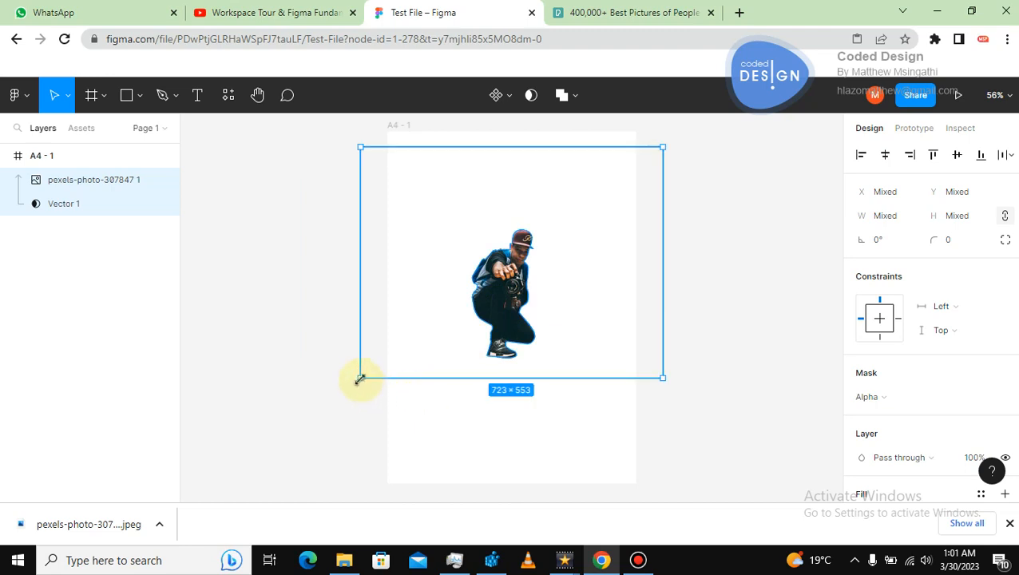
pyautogui.moveTo(336, 396); pyautogui.dragTo(271, 454)
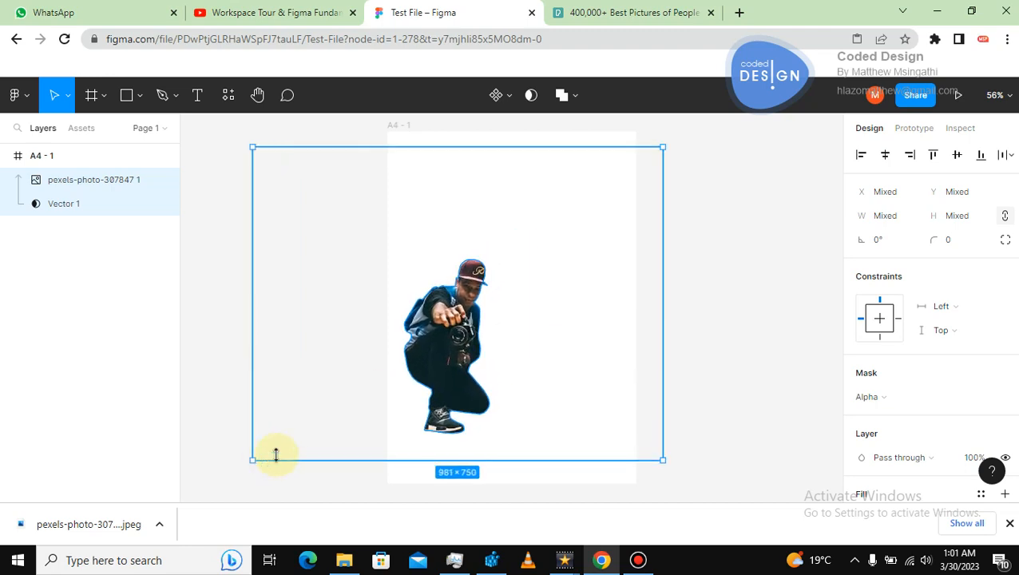
# Move the cutout and enlarge it further to about 1114 × 852, centring it on the frame.
pyautogui.moveTo(483, 329); pyautogui.dragTo(545, 292)
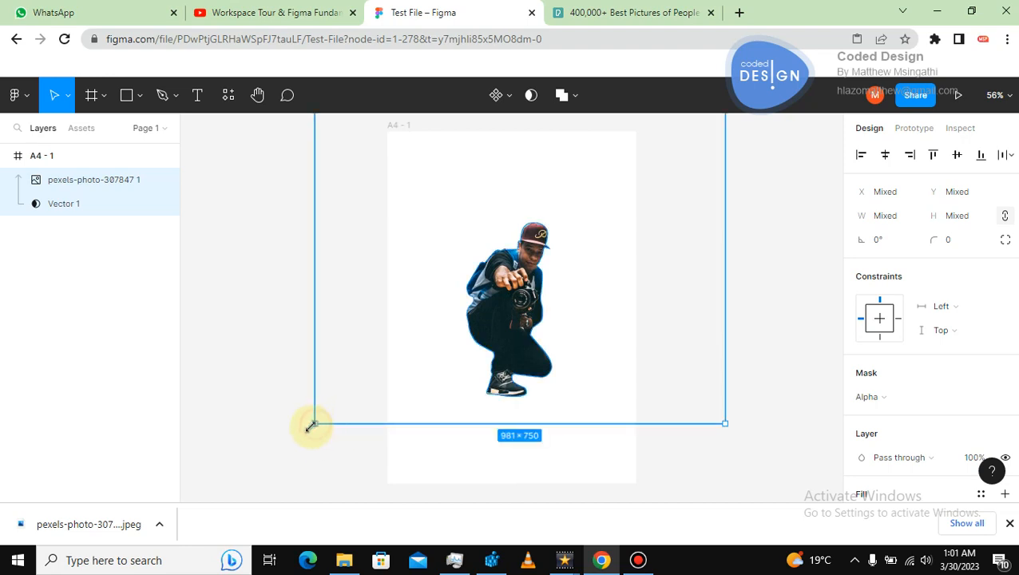
pyautogui.moveTo(312, 426); pyautogui.dragTo(259, 466)
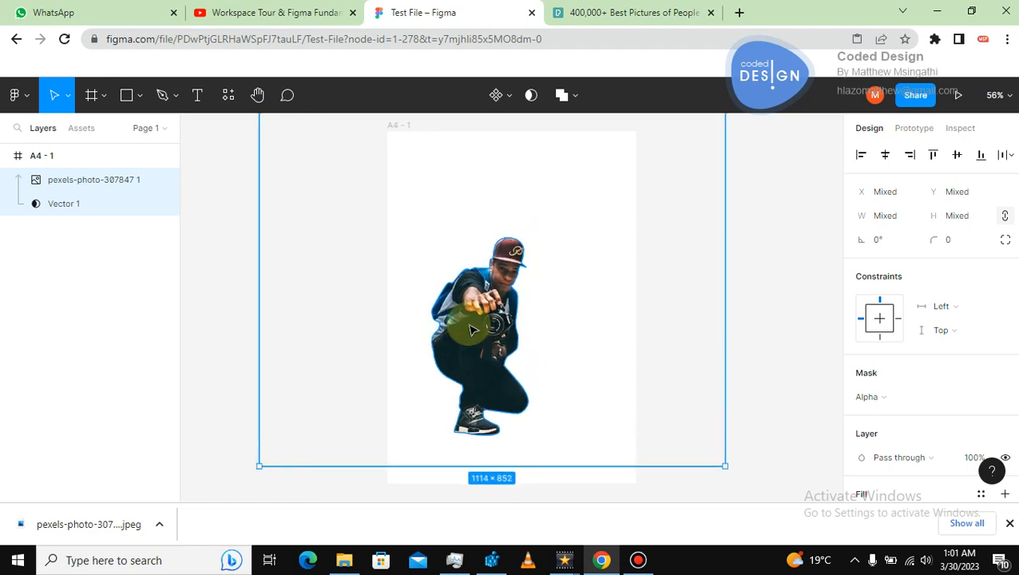
pyautogui.moveTo(471, 329); pyautogui.dragTo(515, 302)
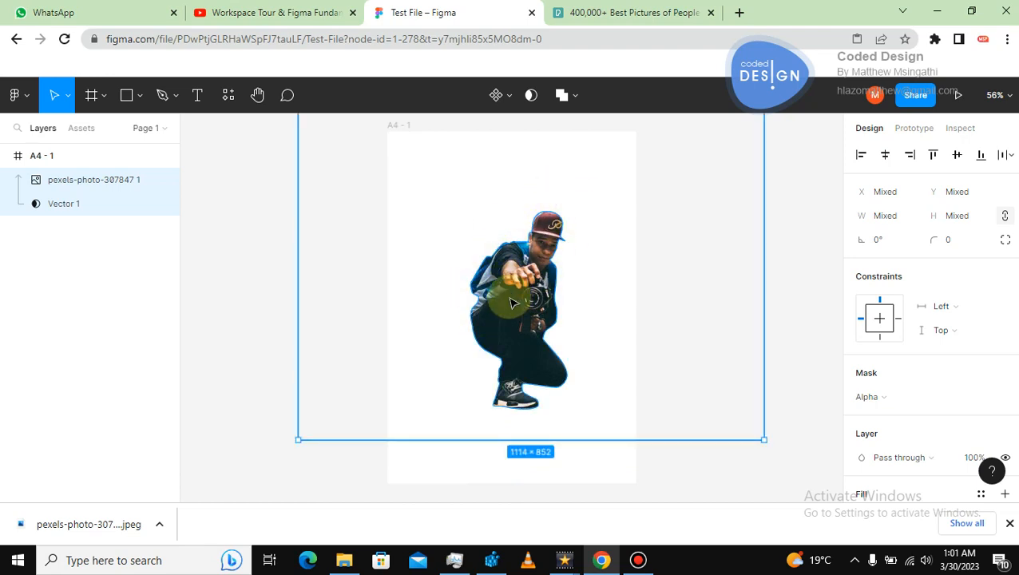
pyautogui.click(226, 311)
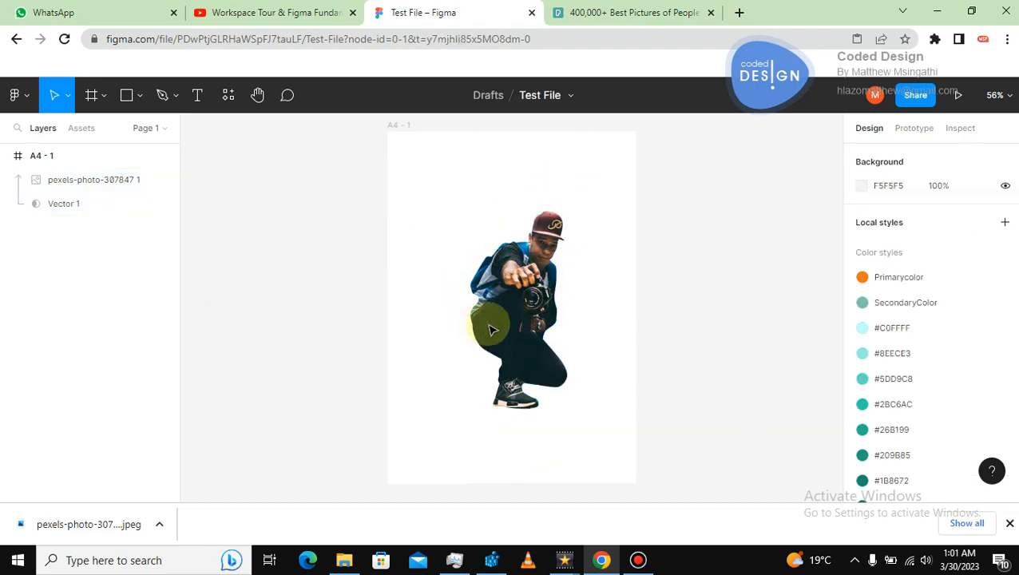
pyautogui.click(511, 315)
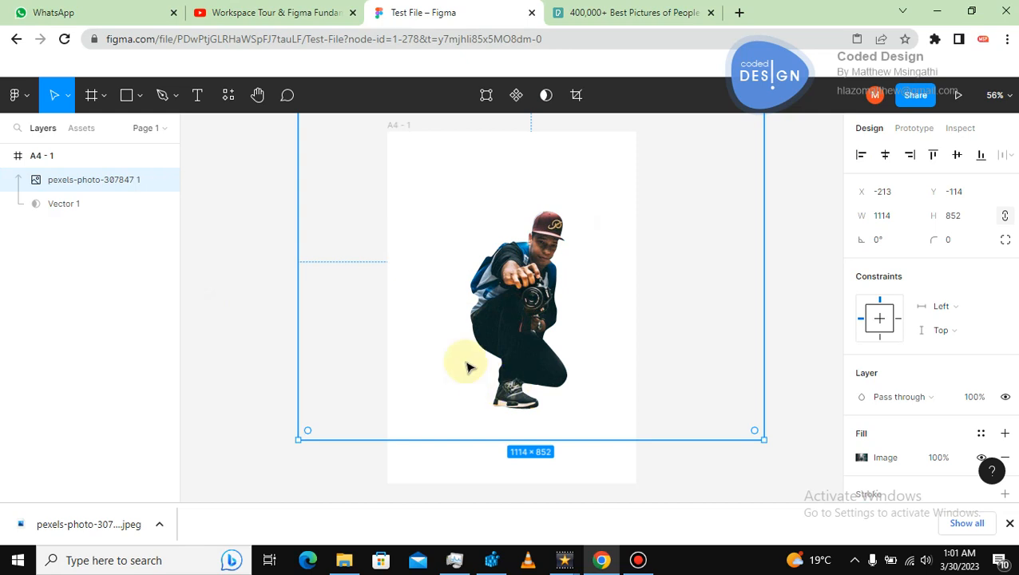
pyautogui.click(54, 210)
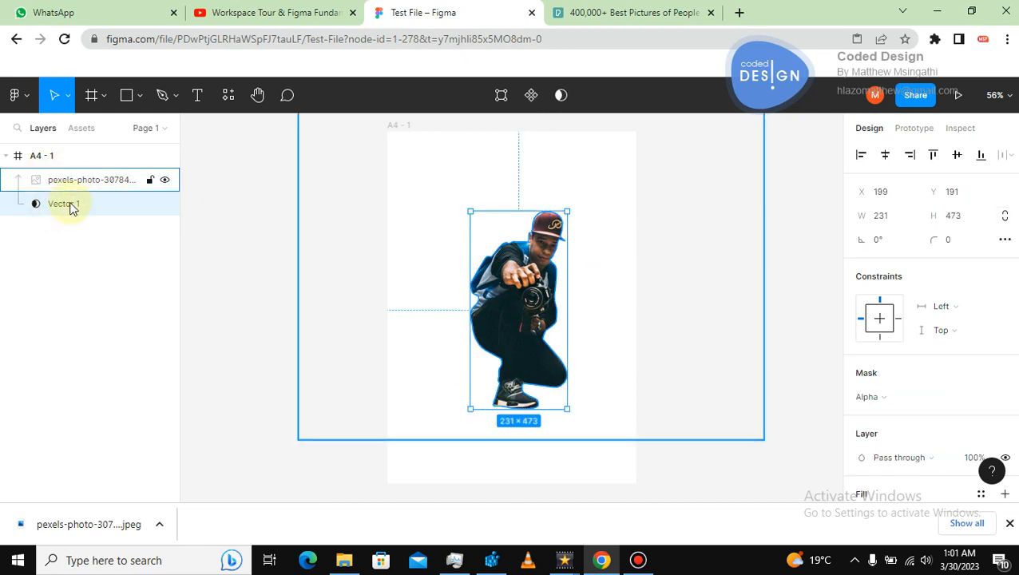
pyautogui.click(47, 162)
pyautogui.click(287, 239)
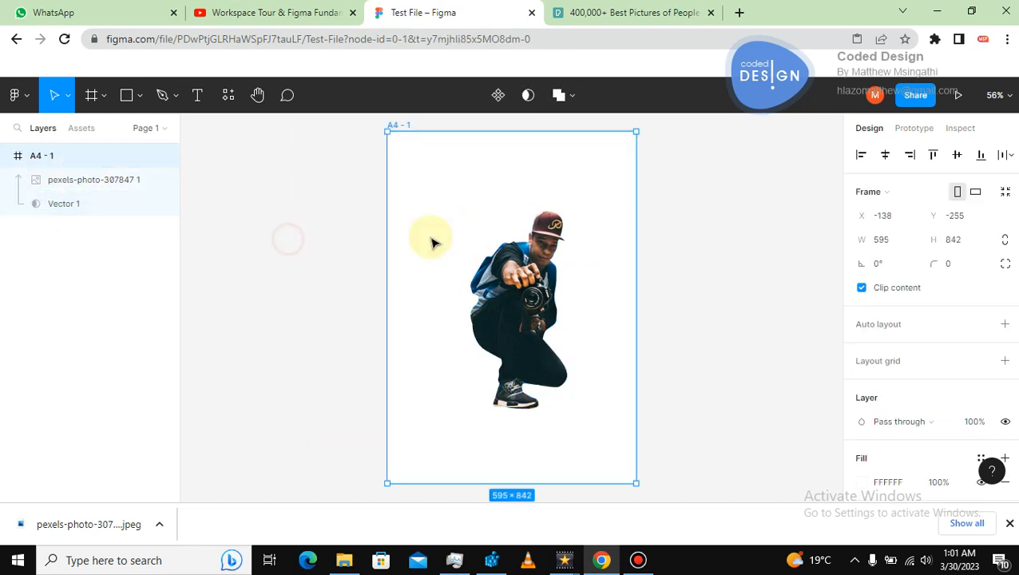
pyautogui.click(511, 302)
pyautogui.rightClick(508, 301)
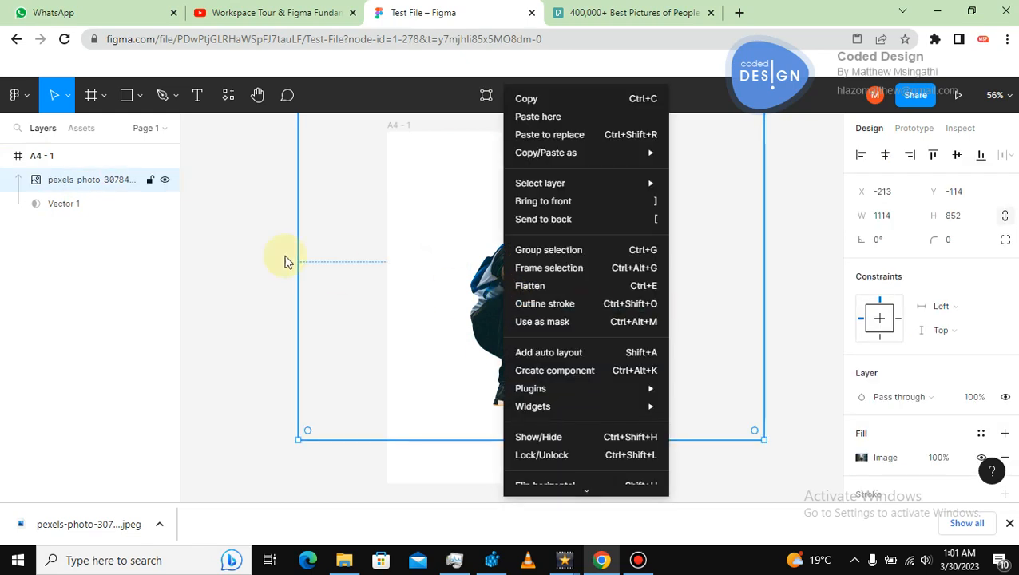
pyautogui.click(251, 249)
pyautogui.moveTo(250, 248); pyautogui.dragTo(501, 290)
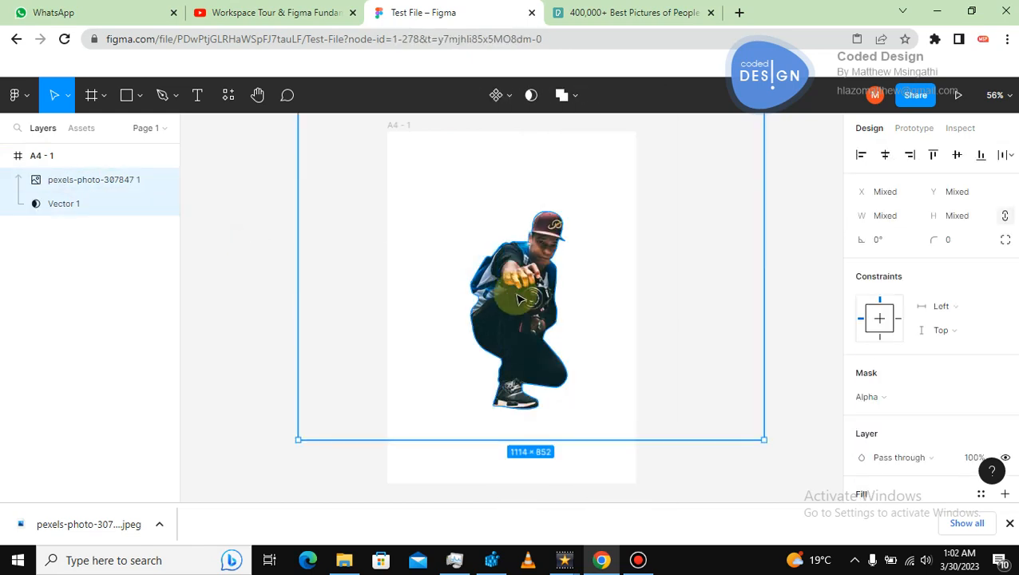
pyautogui.click(517, 298)
pyautogui.rightClick(514, 292)
pyautogui.click(244, 256)
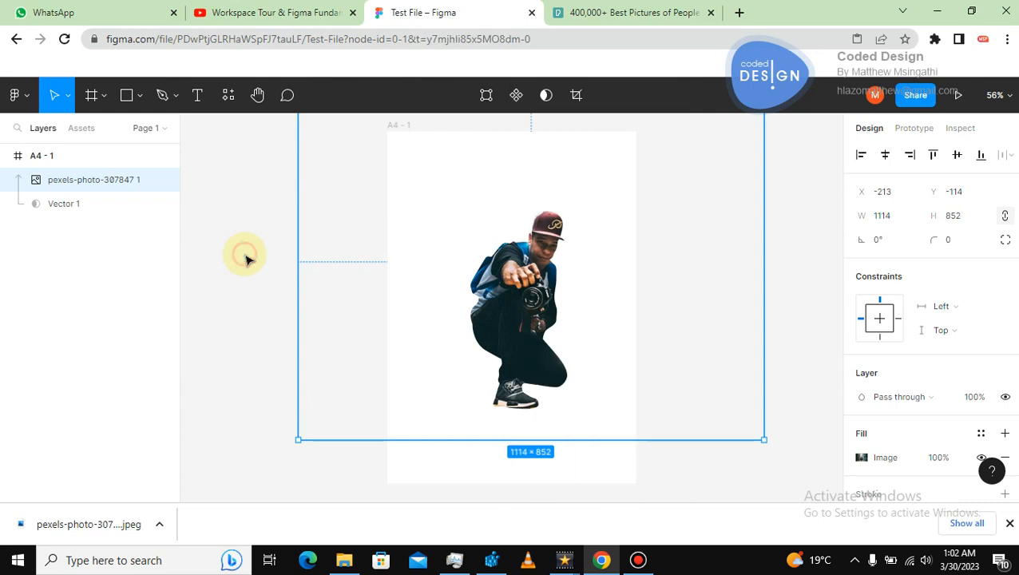
pyautogui.click(84, 201)
pyautogui.keyDown('shift'); pyautogui.click(84, 182); pyautogui.keyUp('shift')
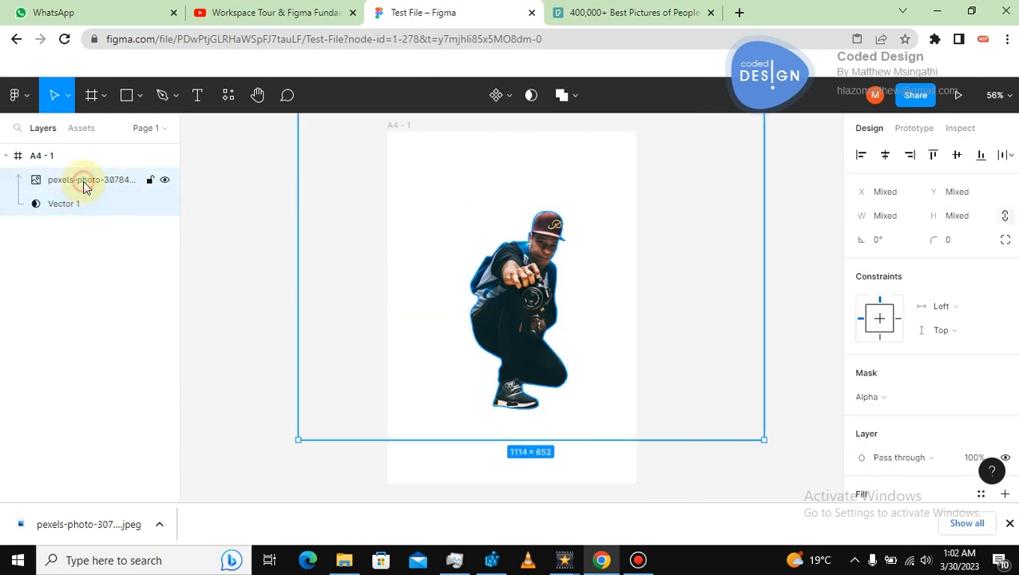
# Try flattening the photo and vector together, move the result, and undo those changes.
pyautogui.rightClick(496, 321)
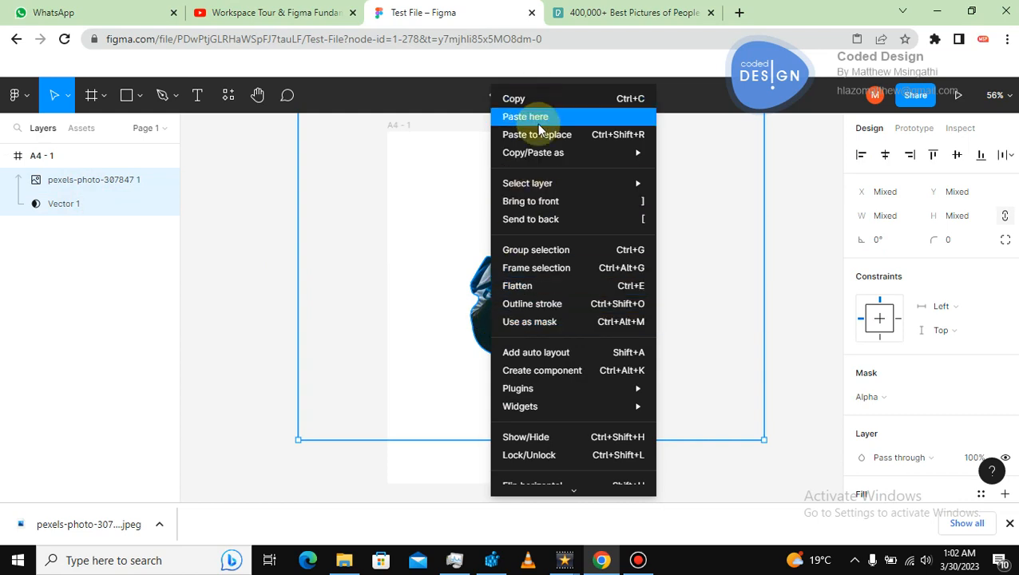
pyautogui.click(529, 289)
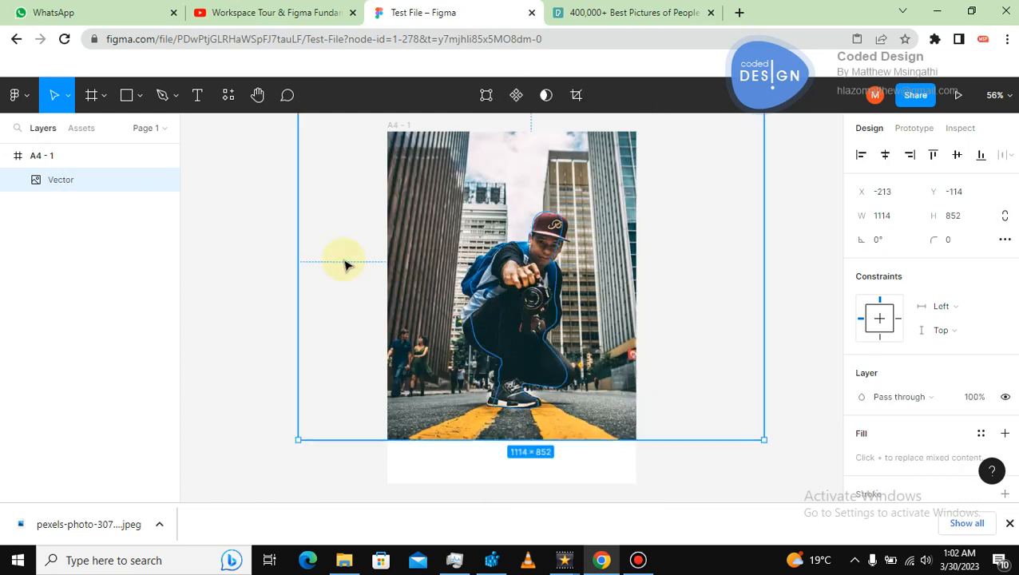
pyautogui.click(270, 254)
pyautogui.click(499, 274)
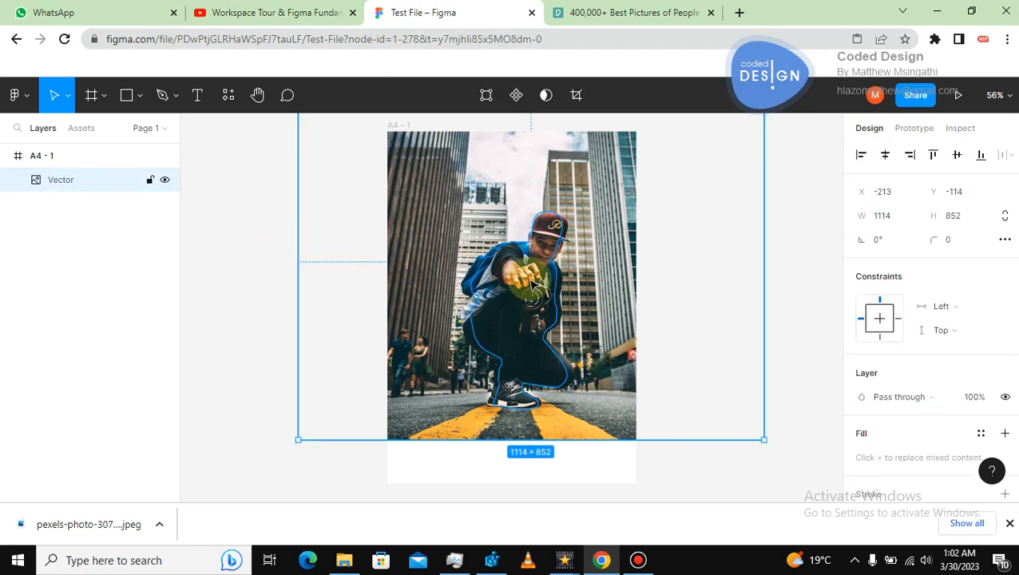
pyautogui.moveTo(503, 274); pyautogui.dragTo(344, 297)
pyautogui.hotkey('ctrl', 'z')
pyautogui.hotkey('ctrl', 'z')
pyautogui.hotkey('ctrl', 'z')
pyautogui.hotkey('ctrl', 'z')
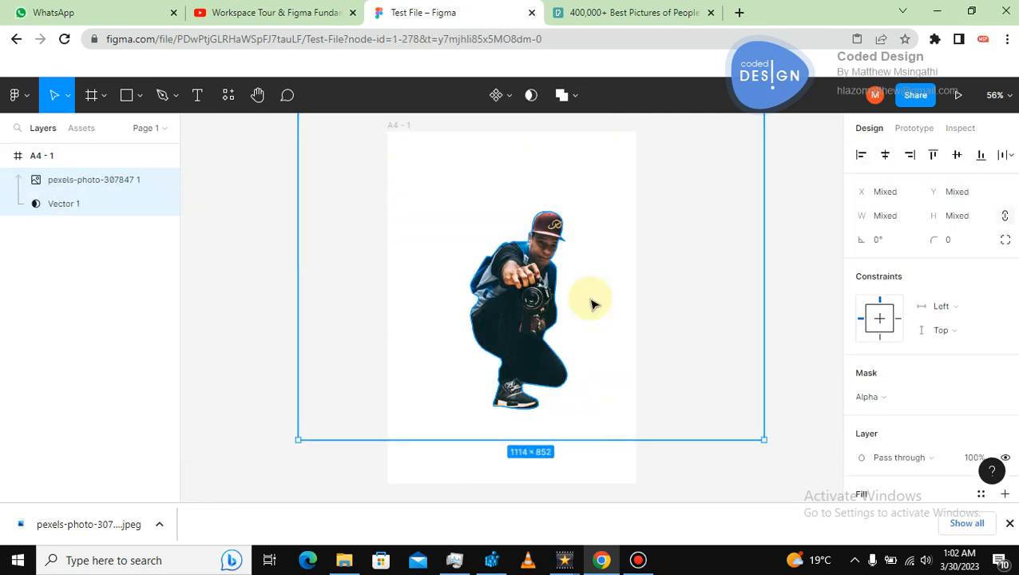
pyautogui.hotkey('ctrl', 'z')
pyautogui.hotkey('ctrl', 'z')
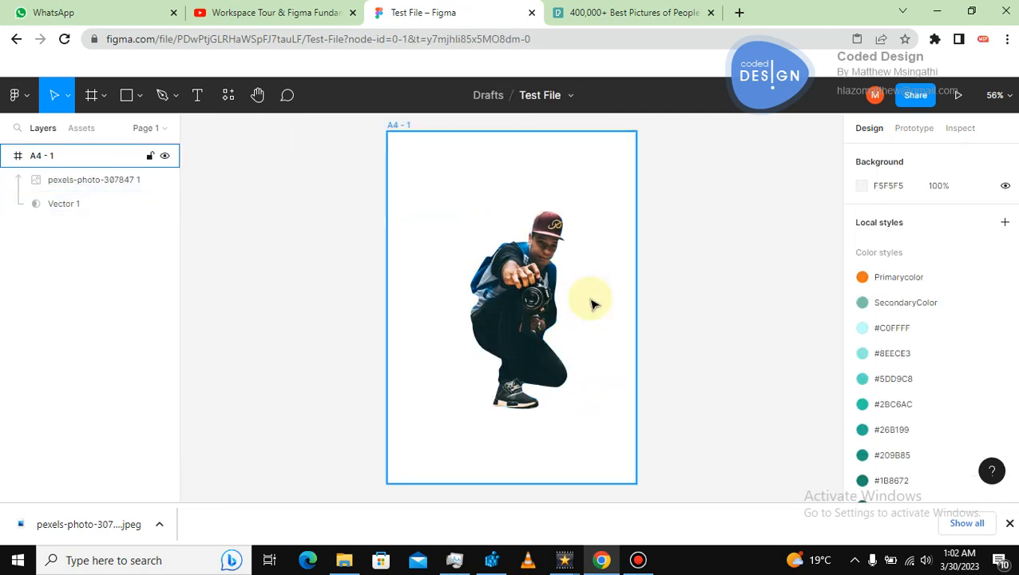
# Undo the recent nudges and the last move and enlargement of the masked cutout.
pyautogui.click(534, 284)
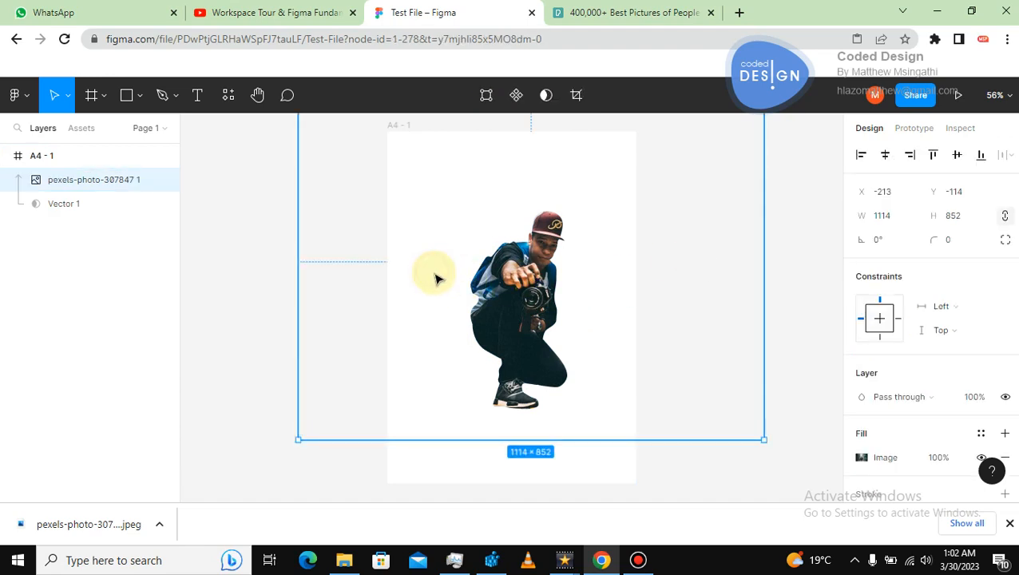
pyautogui.moveTo(435, 273); pyautogui.dragTo(432, 273)
pyautogui.hotkey('ctrl', 'z')
pyautogui.hotkey('ctrl', 'z')
pyautogui.hotkey('ctrl', 'z')
pyautogui.hotkey('ctrl', 'z')
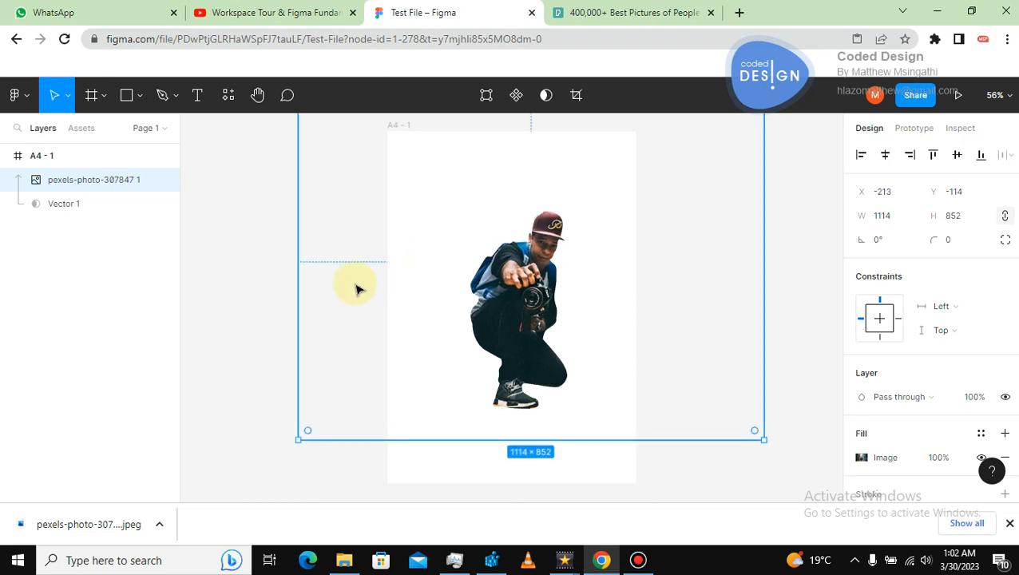
pyautogui.hotkey('ctrl', 'z')
pyautogui.hotkey('ctrl', 'z')
pyautogui.hotkey('ctrl', 'z')
pyautogui.hotkey('ctrl', 'z')
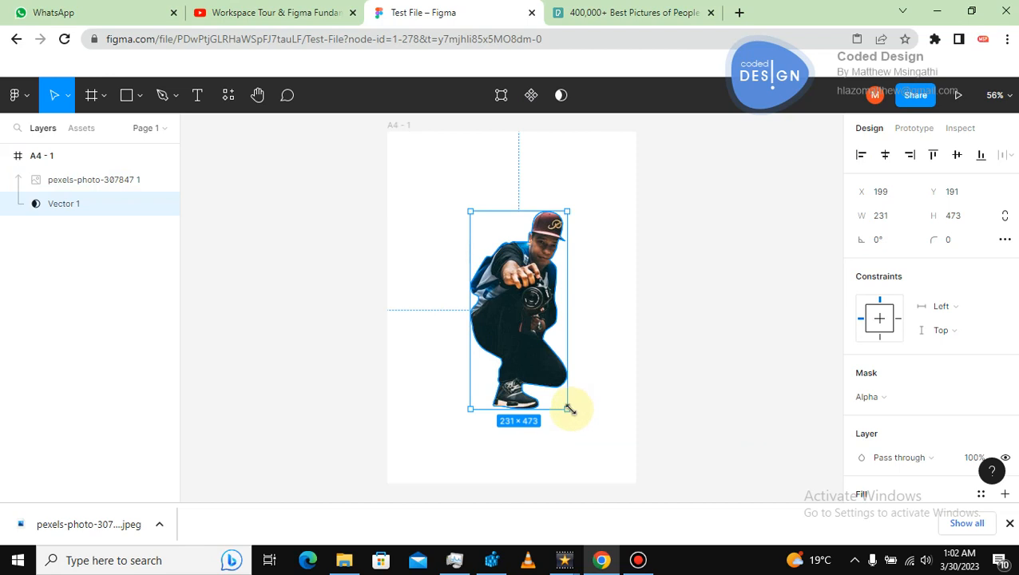
pyautogui.click(325, 299)
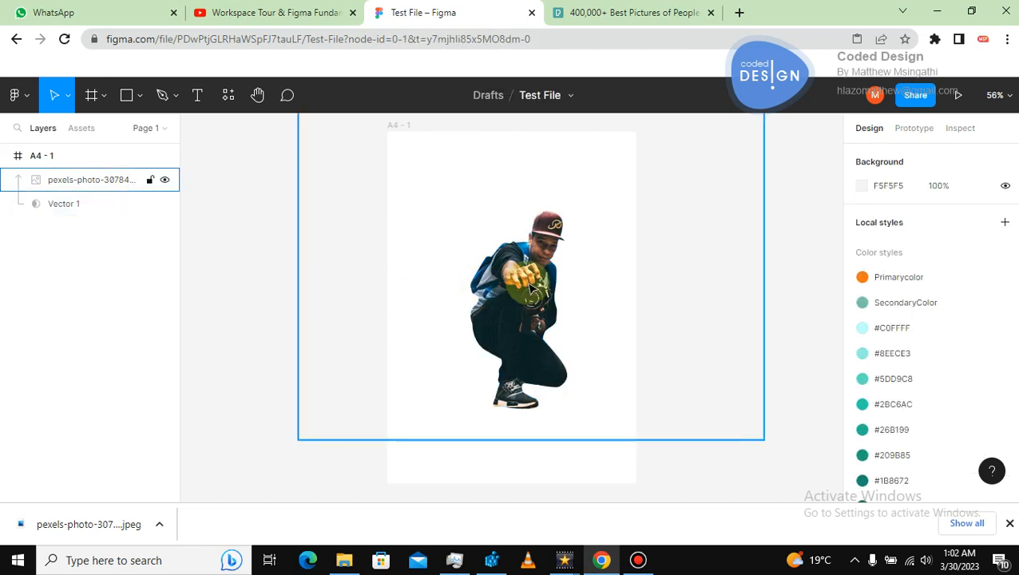
pyautogui.hotkey('ctrl', 'z')
pyautogui.hotkey('ctrl', 'z')
pyautogui.hotkey('ctrl', 'z')
pyautogui.hotkey('ctrl', 'z')
pyautogui.hotkey('ctrl', 'z')
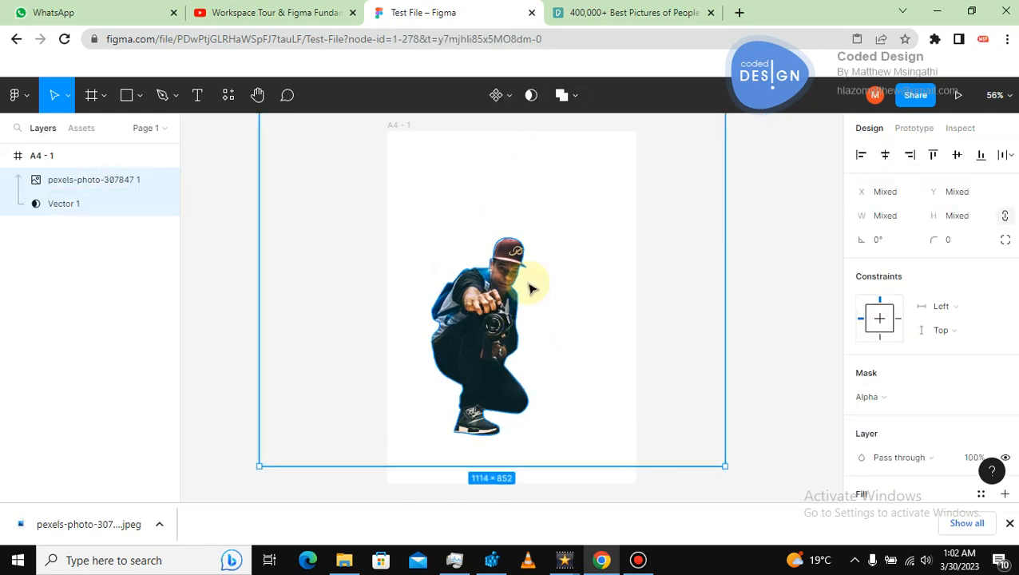
pyautogui.hotkey('ctrl', 'z')
pyautogui.hotkey('ctrl', 'z')
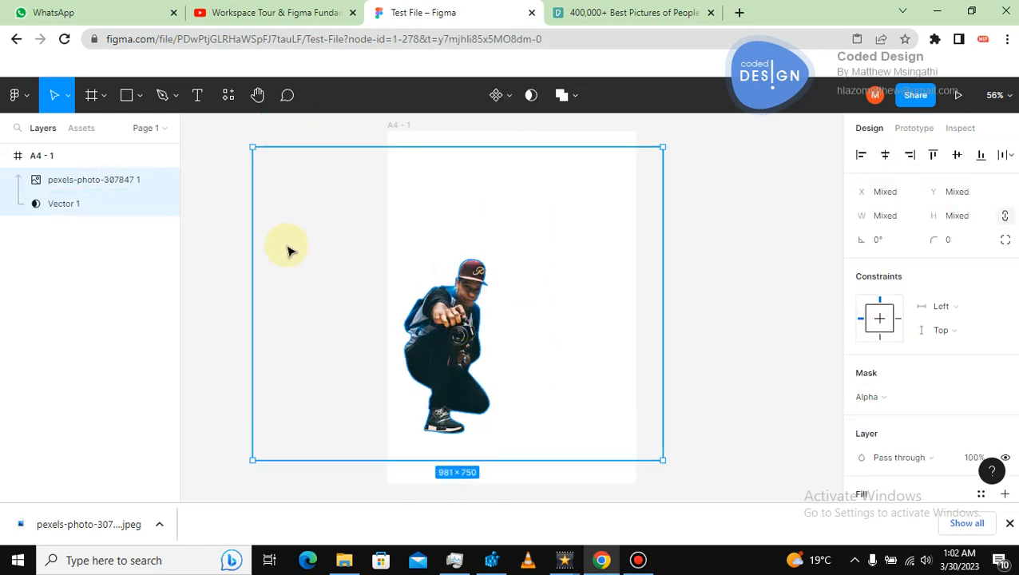
# Select the Vector 1 mask layer and enlarge it slightly from its corner to about 208 × 426.
pyautogui.click(230, 249)
pyautogui.click(76, 204)
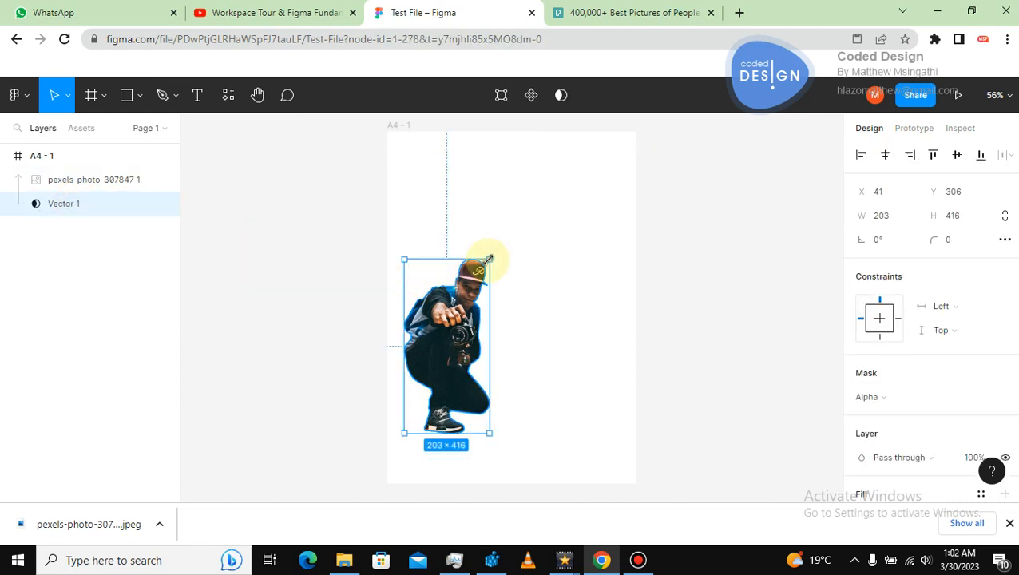
pyautogui.moveTo(488, 260); pyautogui.dragTo(492, 254)
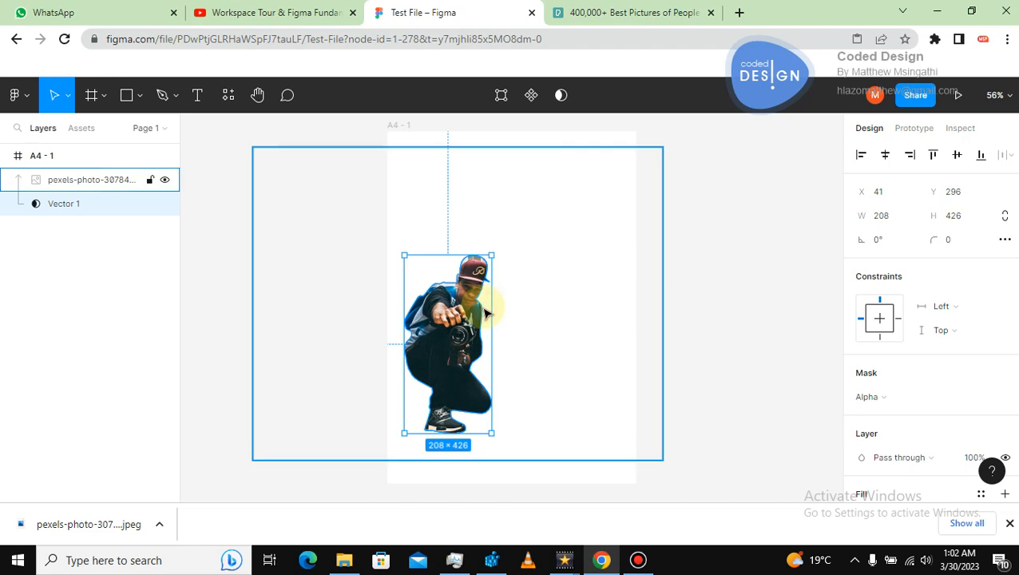
# Resize the Vector 1 mask slightly to about 203 × 416 and deselect everything.
pyautogui.moveTo(484, 311); pyautogui.dragTo(484, 313)
pyautogui.moveTo(407, 289); pyautogui.dragTo(410, 291)
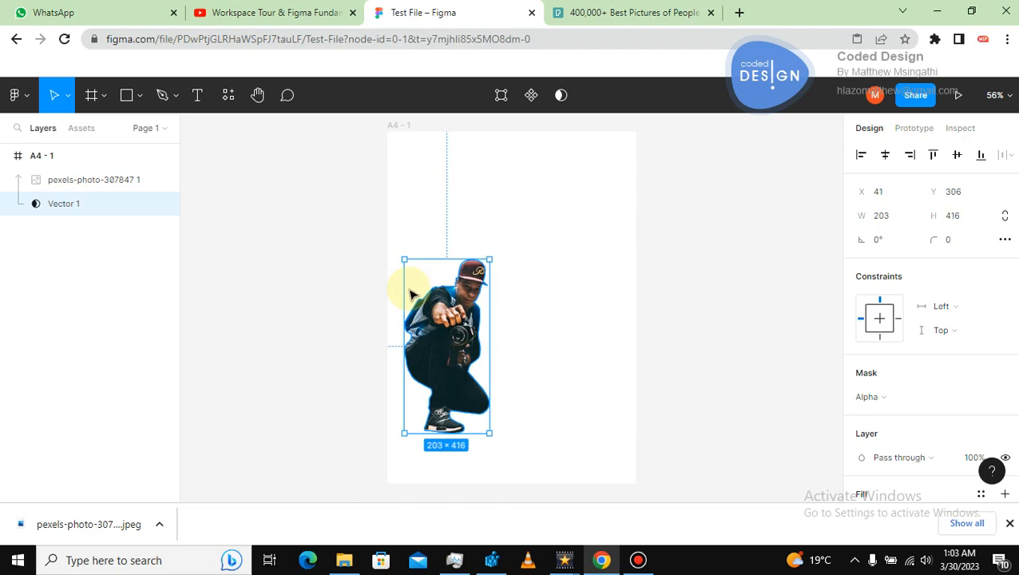
pyautogui.hotkey('ctrl', 'a')
pyautogui.click(795, 268)
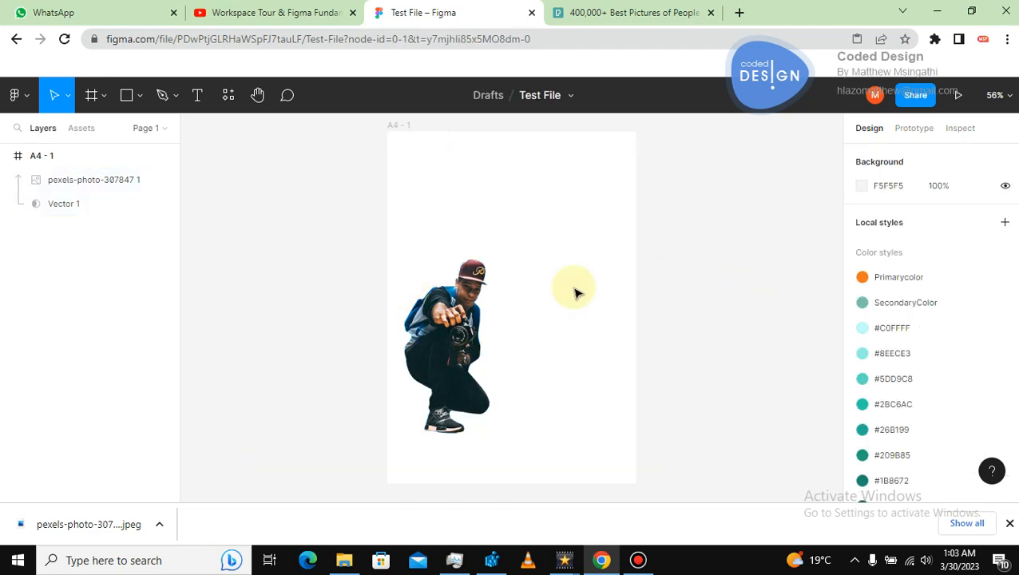
# Draw a rectangle over the frame and change its fill to 926565.
pyautogui.click(127, 96)
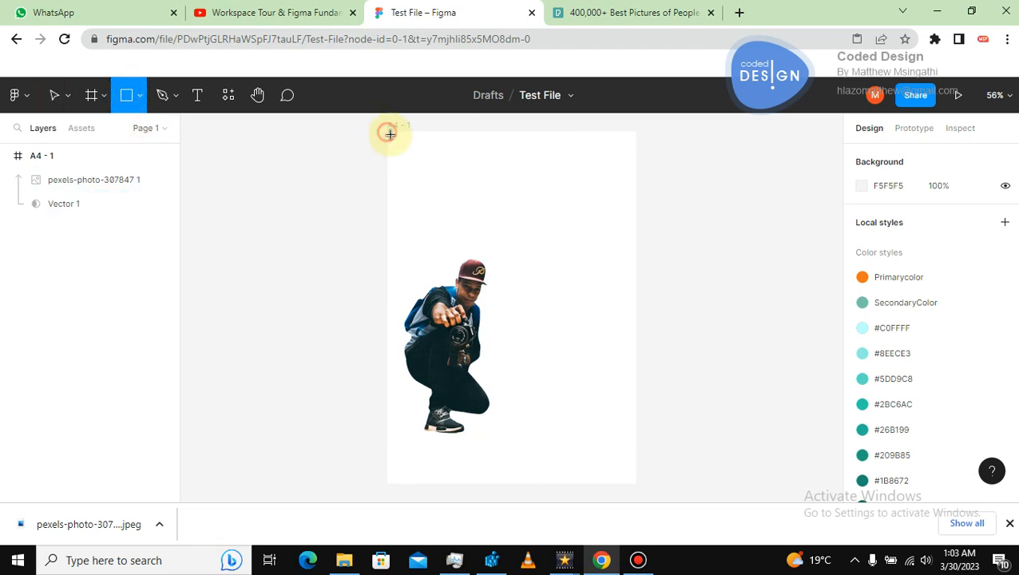
pyautogui.moveTo(390, 134); pyautogui.dragTo(629, 478)
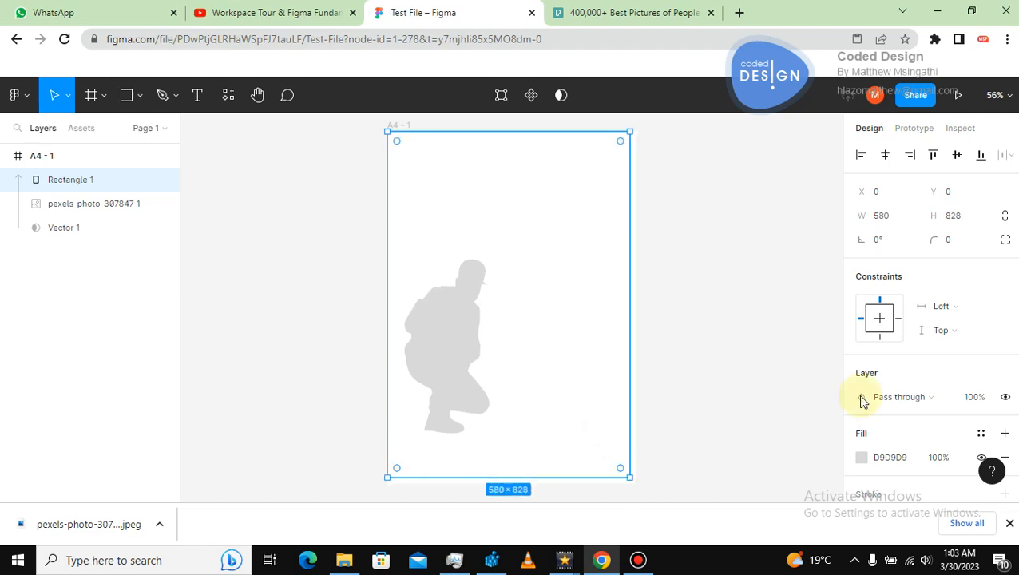
pyautogui.click(862, 458)
pyautogui.click(718, 222)
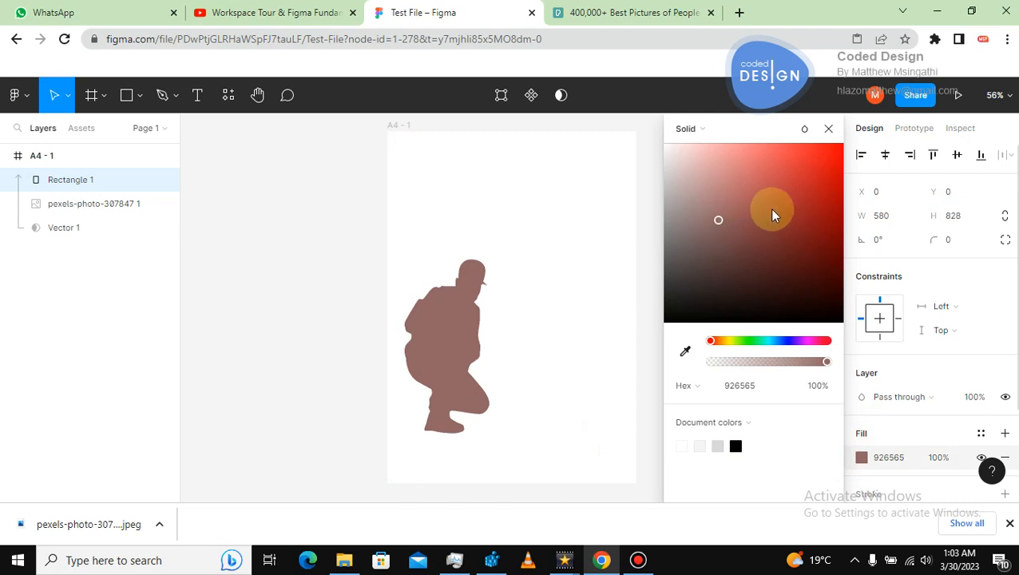
pyautogui.click(308, 228)
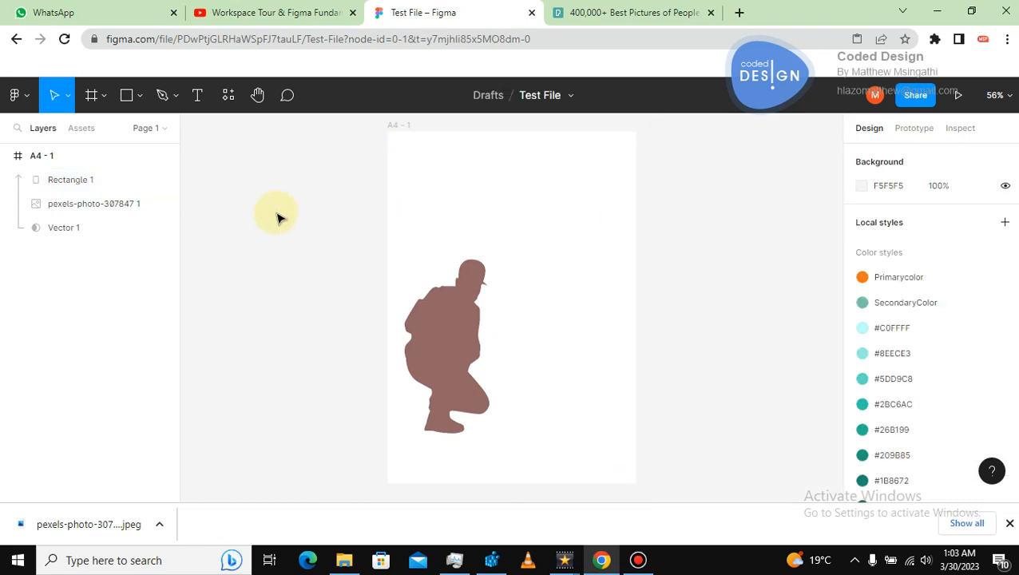
# Undo the rectangle, its fill change and the recent mask resizes.
pyautogui.hotkey('ctrl', 'z')
pyautogui.hotkey('ctrl', 'z')
pyautogui.hotkey('ctrl', 'z')
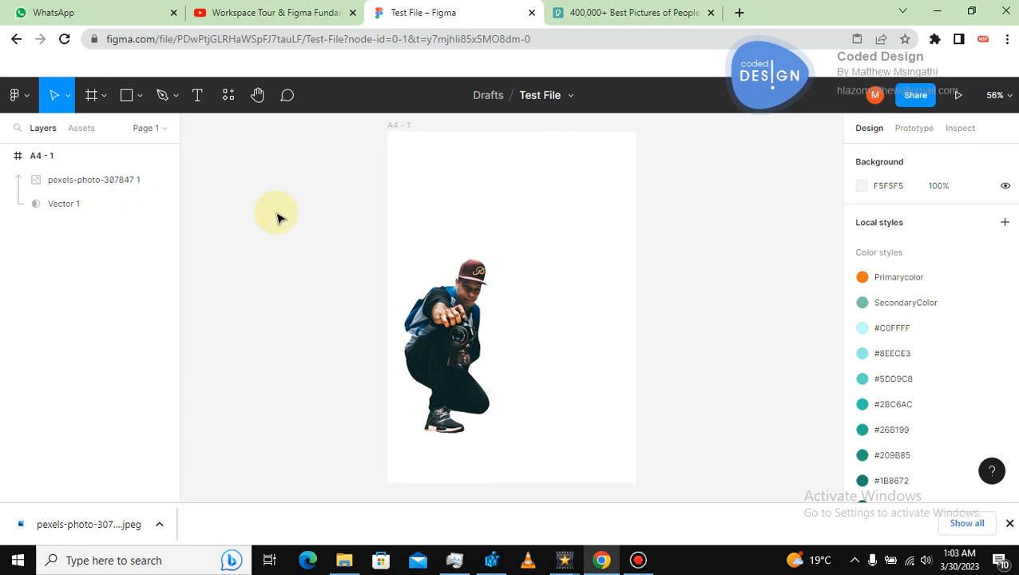
pyautogui.hotkey('ctrl', 'z')
pyautogui.hotkey('ctrl', 'z')
pyautogui.hotkey('ctrl', 'z')
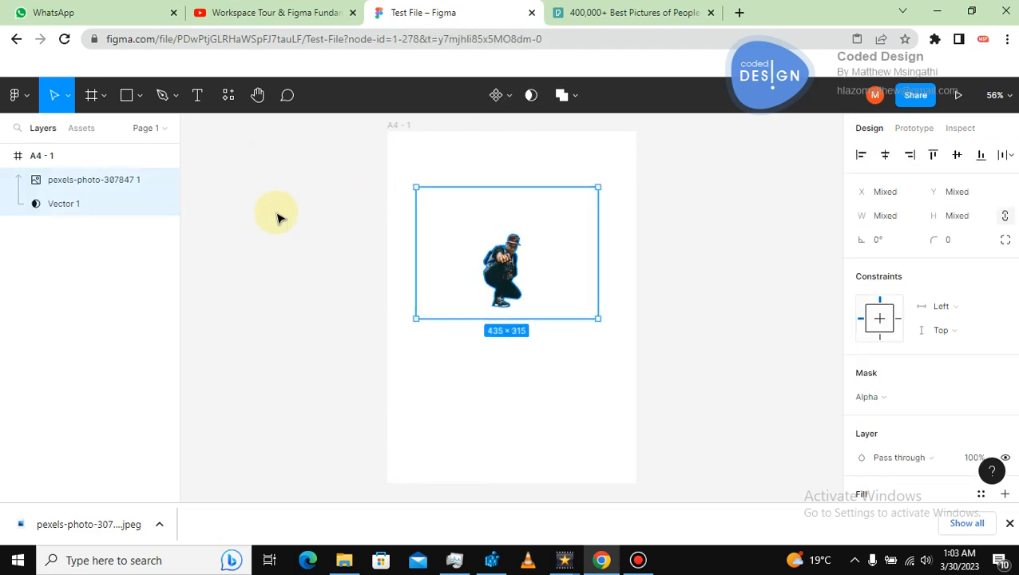
pyautogui.hotkey('ctrl', 'z')
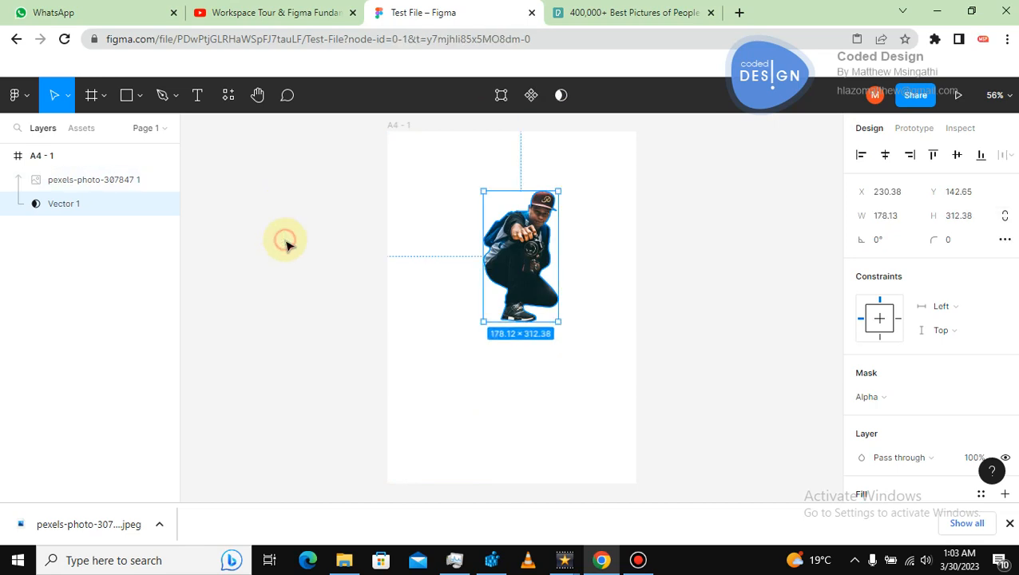
# Select both the photo and its Vector 1 mask and group them.
pyautogui.click(285, 245)
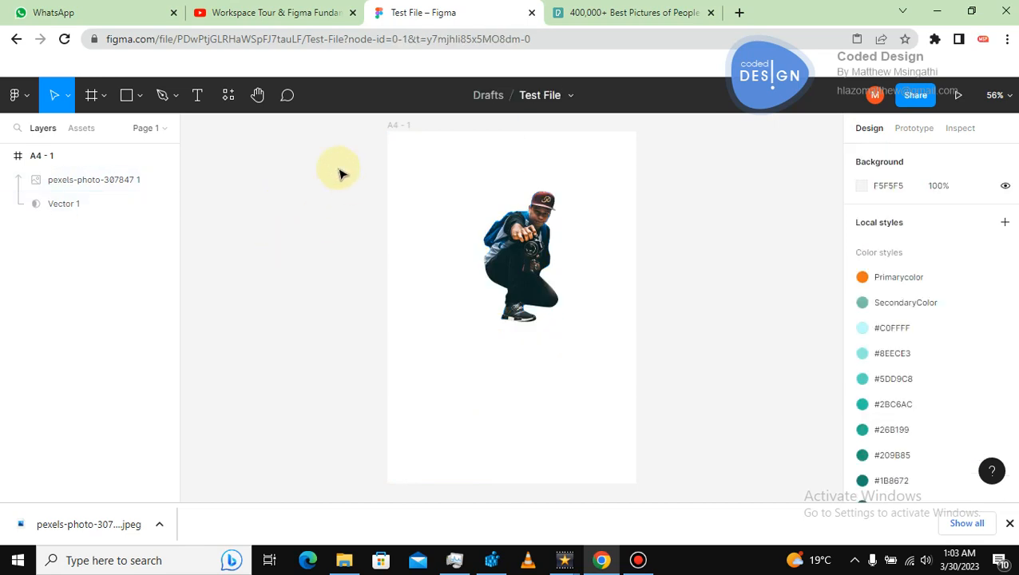
pyautogui.moveTo(337, 167); pyautogui.dragTo(646, 359)
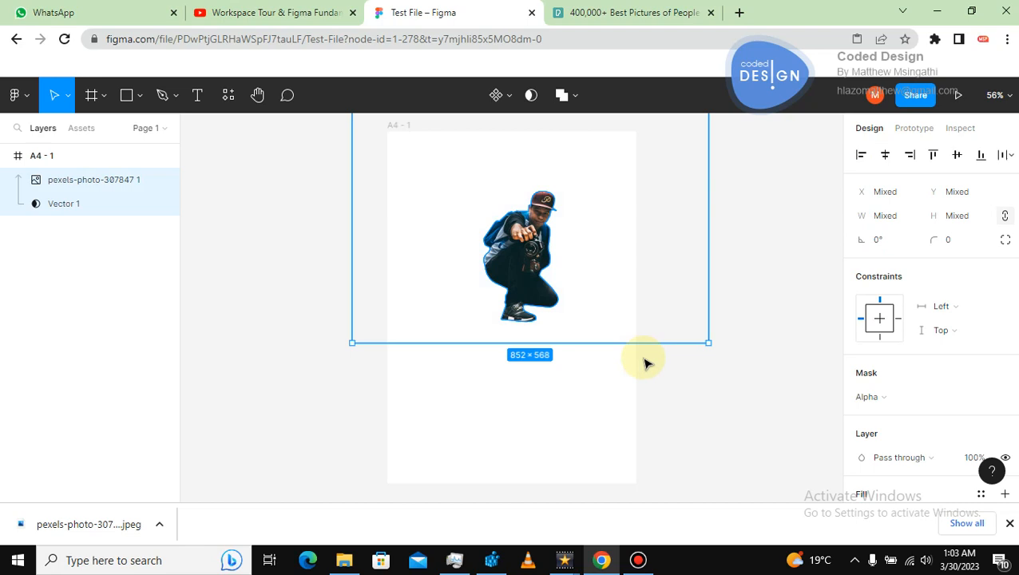
pyautogui.rightClick(523, 252)
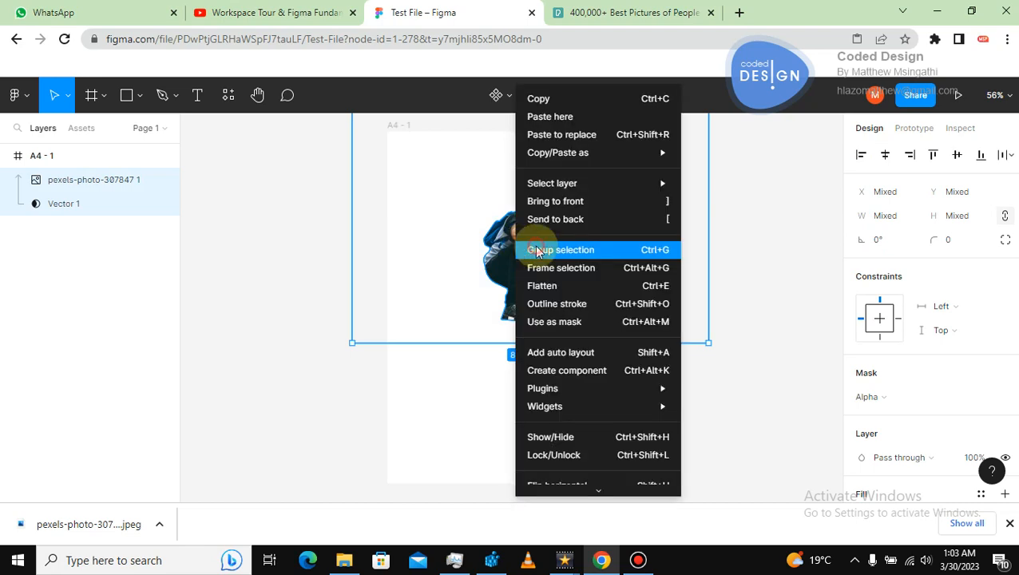
pyautogui.click(521, 250)
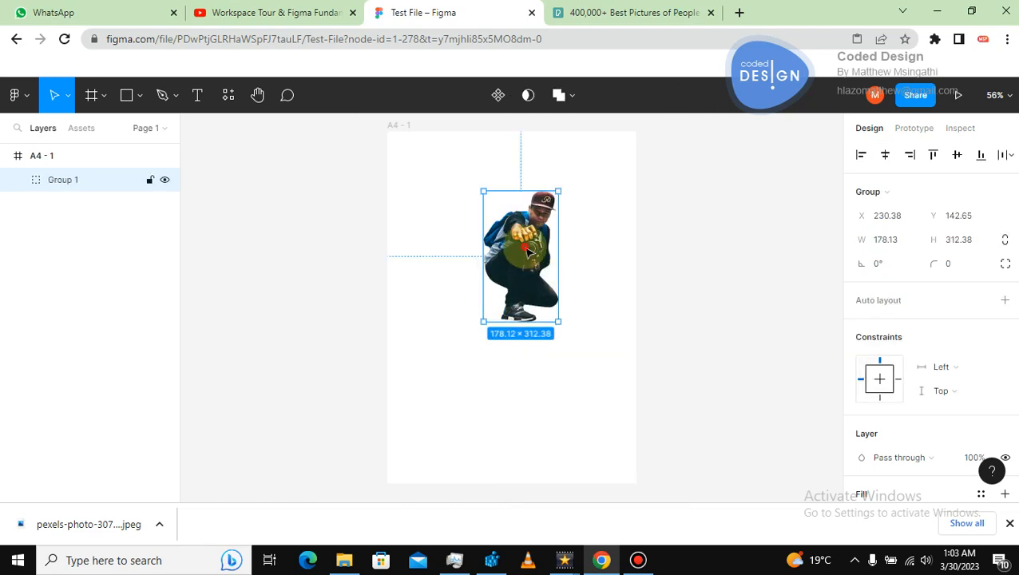
# Move and enlarge the group to about 362 × 635, placing the man in the lower part of the frame.
pyautogui.moveTo(538, 280); pyautogui.dragTo(491, 324)
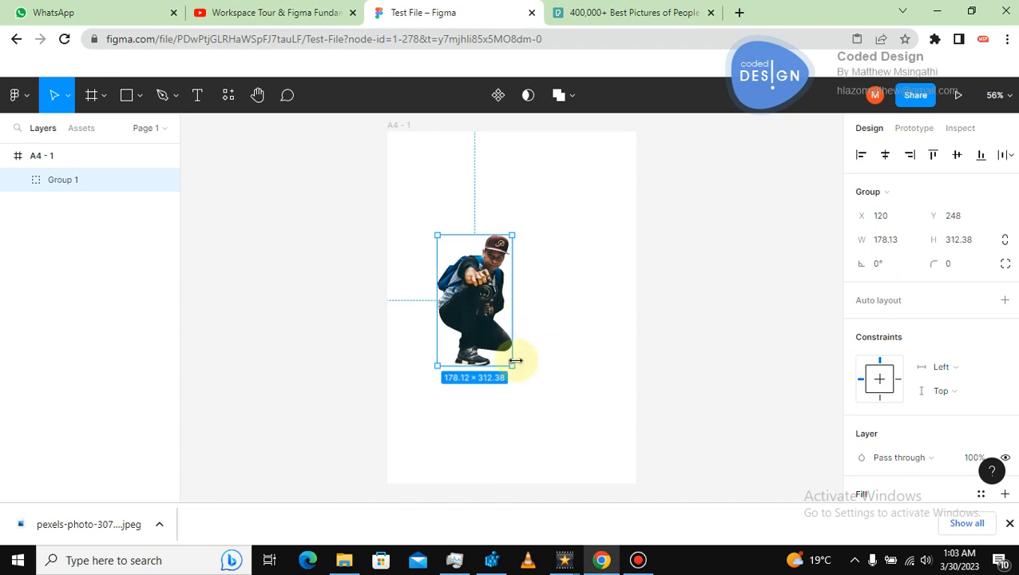
pyautogui.moveTo(513, 366); pyautogui.dragTo(582, 440)
pyautogui.moveTo(527, 342); pyautogui.dragTo(516, 308)
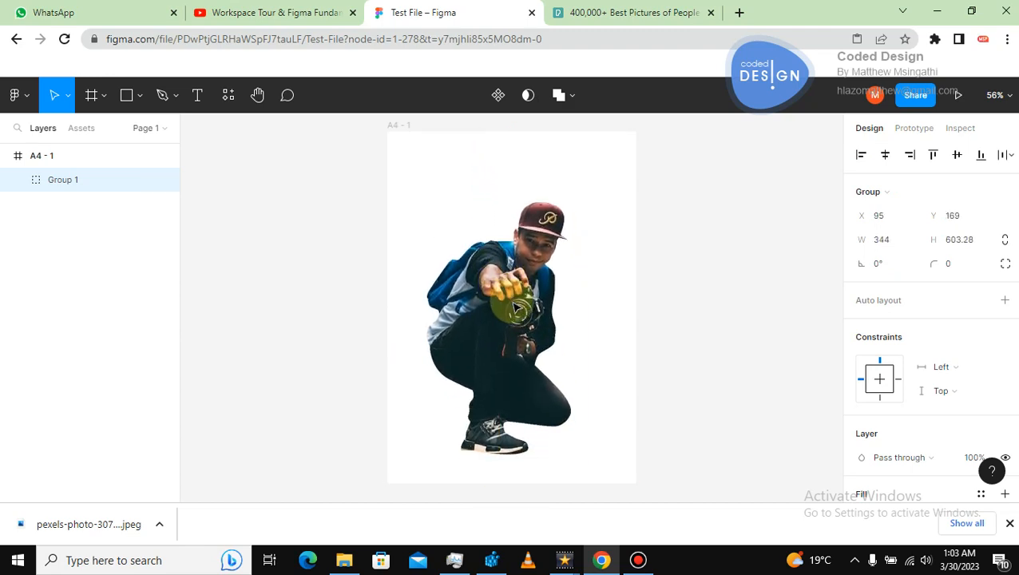
pyautogui.moveTo(572, 455); pyautogui.dragTo(578, 462)
pyautogui.moveTo(508, 298); pyautogui.dragTo(519, 323)
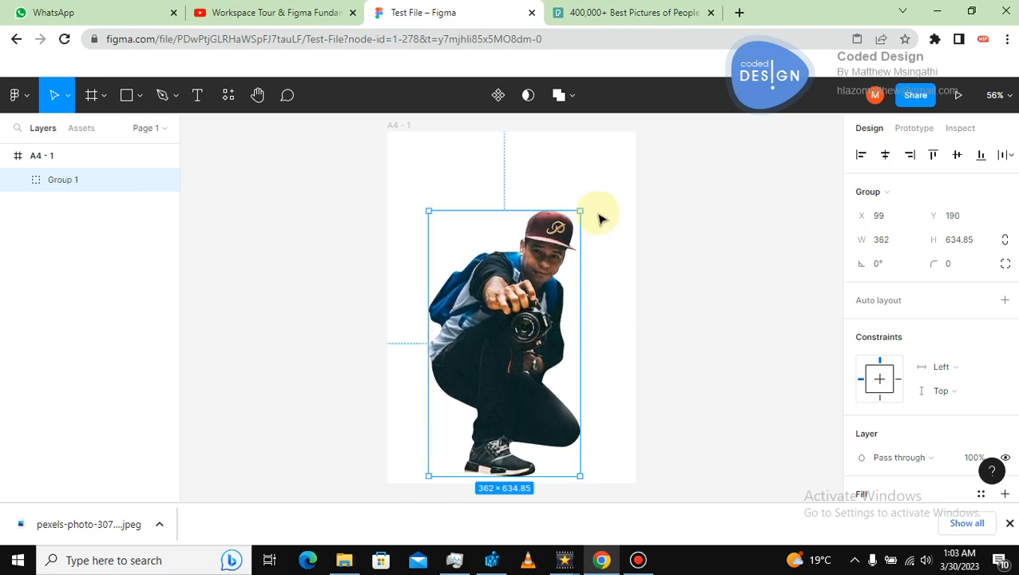
pyautogui.moveTo(582, 210)
pyautogui.mouseDown()
pyautogui.moveTo(568, 215)
pyautogui.moveTo(571, 227)
pyautogui.mouseUp()
pyautogui.moveTo(524, 310); pyautogui.dragTo(527, 299)
pyautogui.click(716, 282)
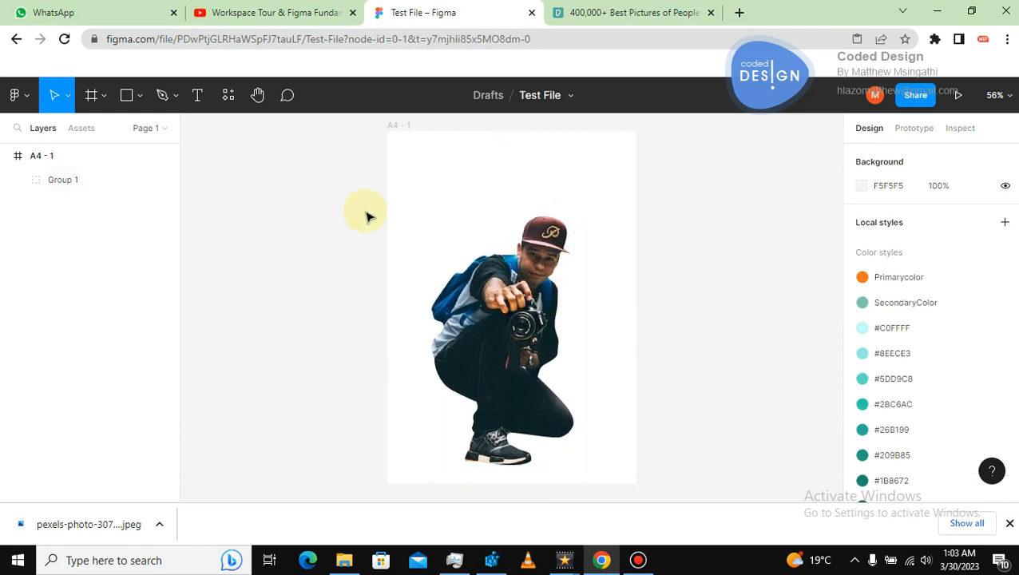
# Draw a rectangle covering the whole A4 frame, about 595 × 842, and send it behind the group.
pyautogui.click(127, 95)
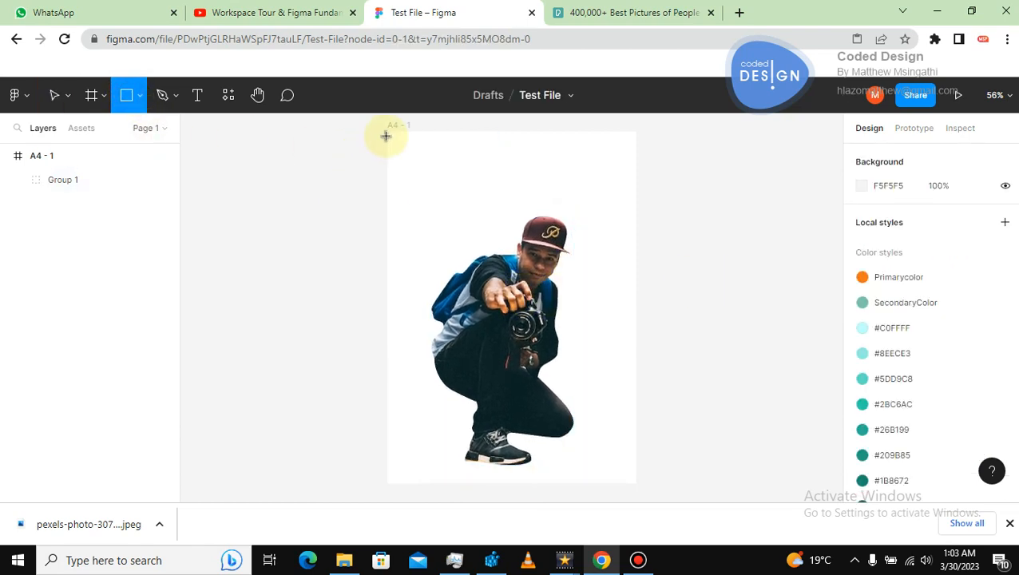
pyautogui.moveTo(389, 129); pyautogui.dragTo(632, 485)
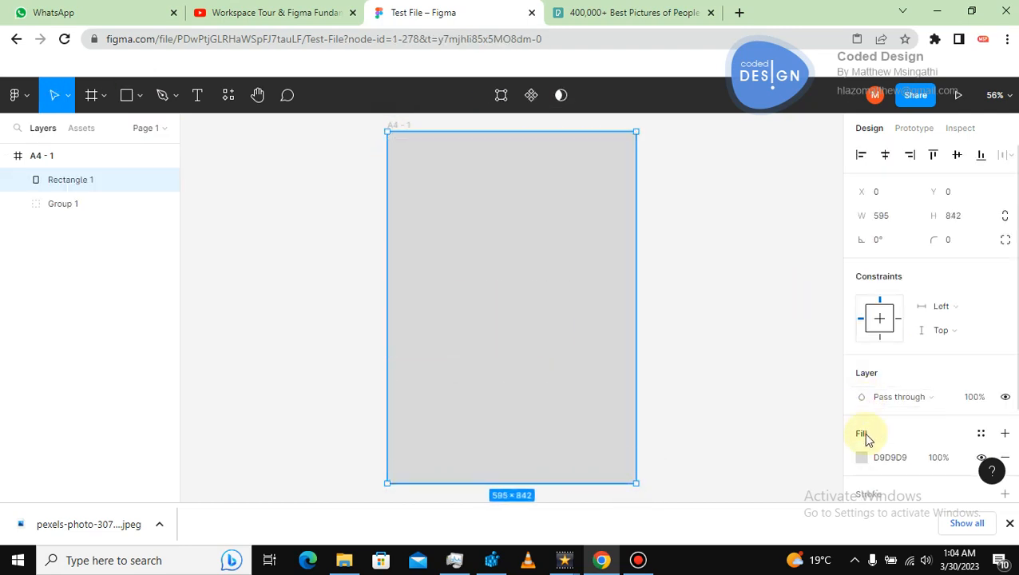
pyautogui.rightClick(602, 344)
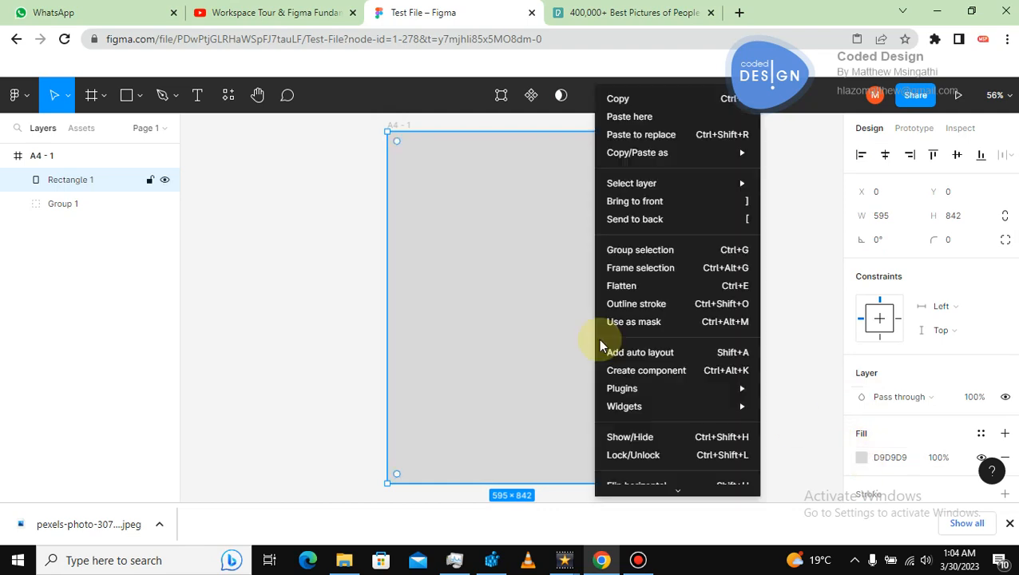
pyautogui.click(671, 227)
pyautogui.click(692, 287)
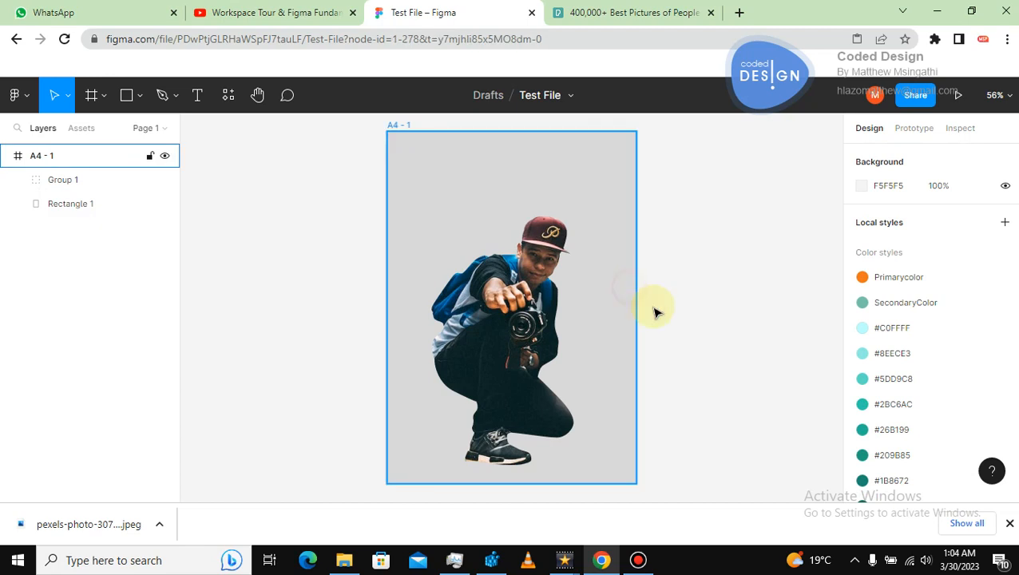
# Apply the #16705E colour style to the A4 frame's fill.
pyautogui.click(652, 310)
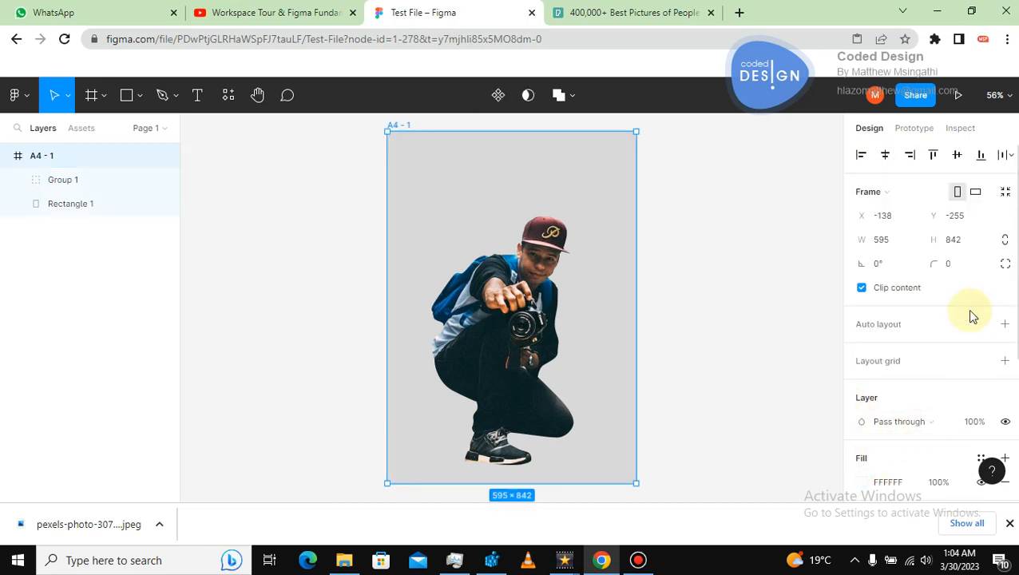
pyautogui.click(784, 341)
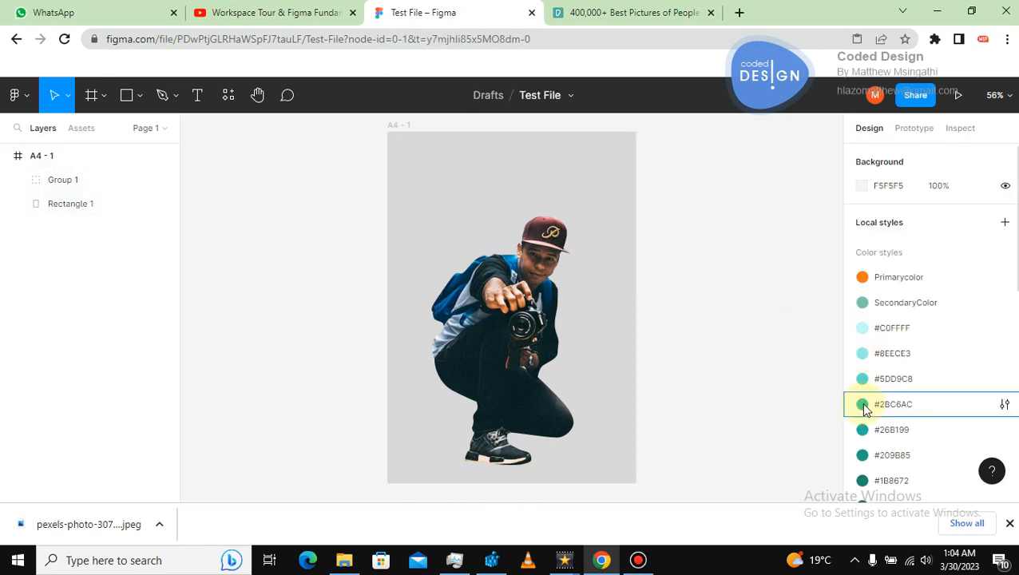
pyautogui.click(607, 287)
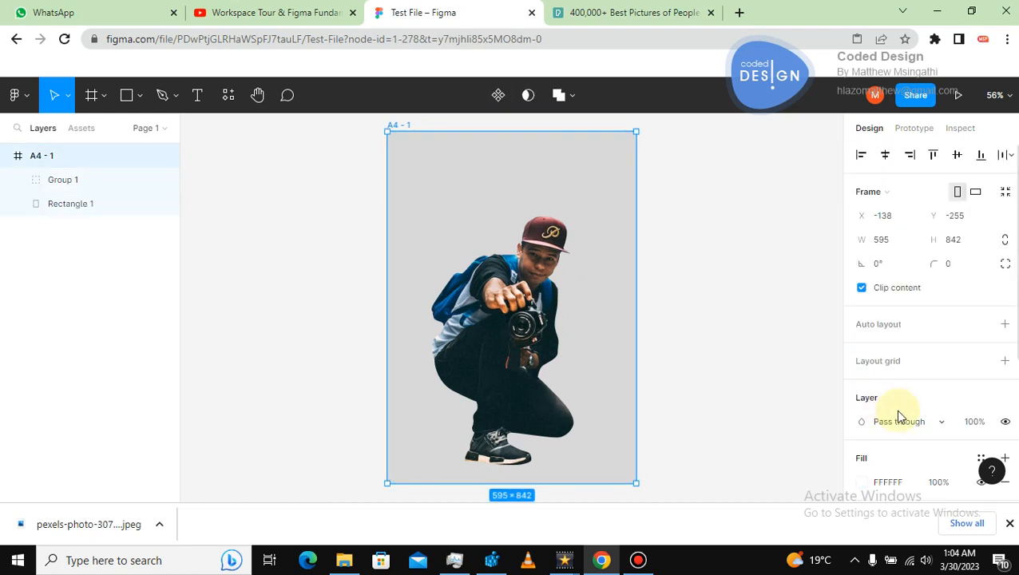
pyautogui.click(980, 459)
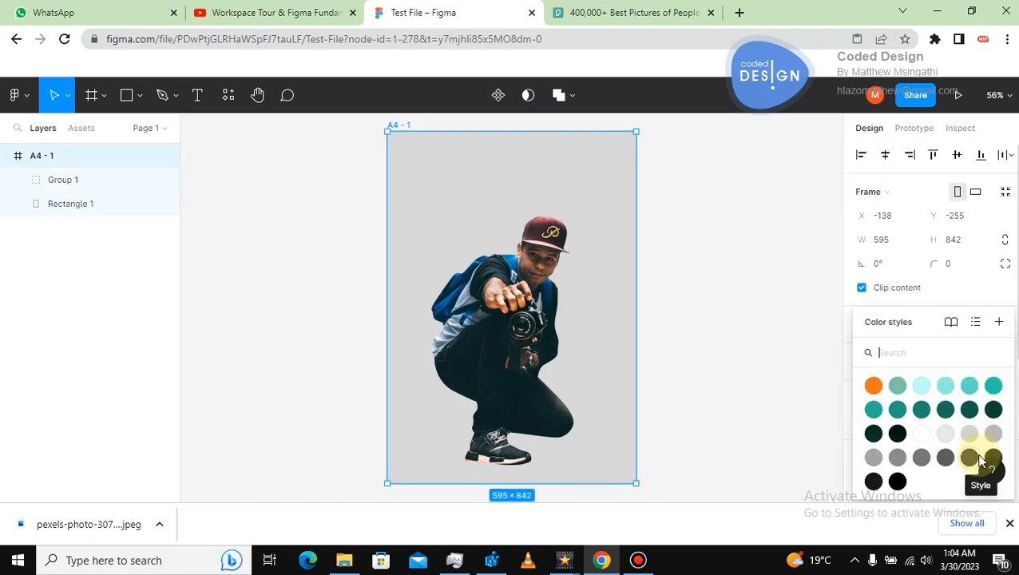
pyautogui.click(949, 413)
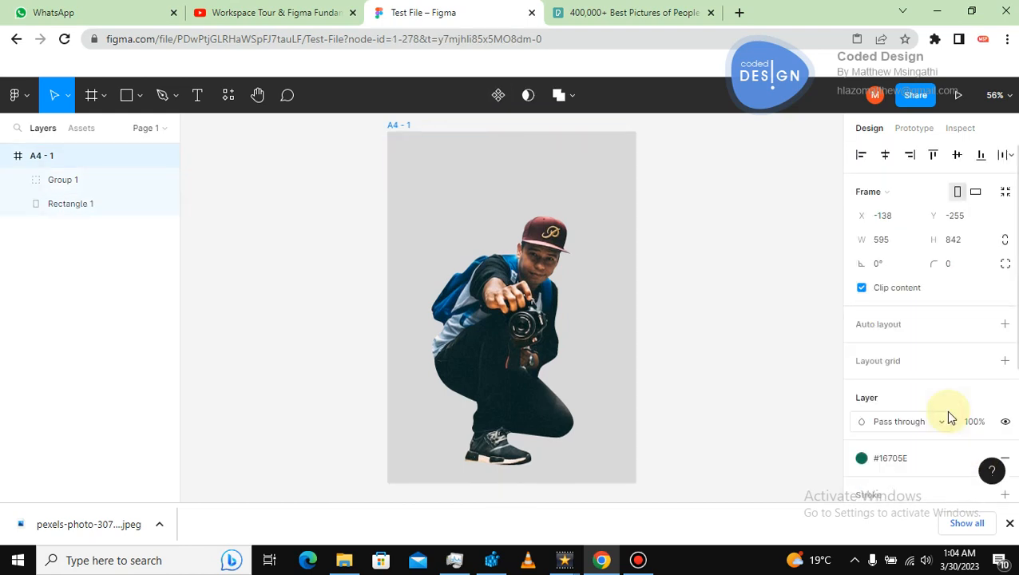
pyautogui.click(782, 429)
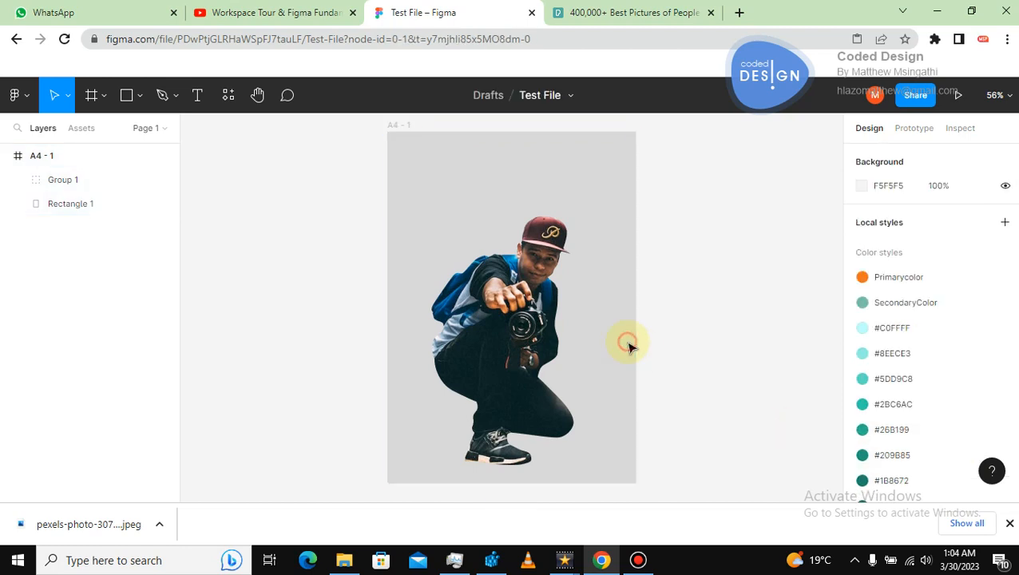
# Give the background rectangle the #105B4B colour style fill and finish editing it.
pyautogui.click(630, 343)
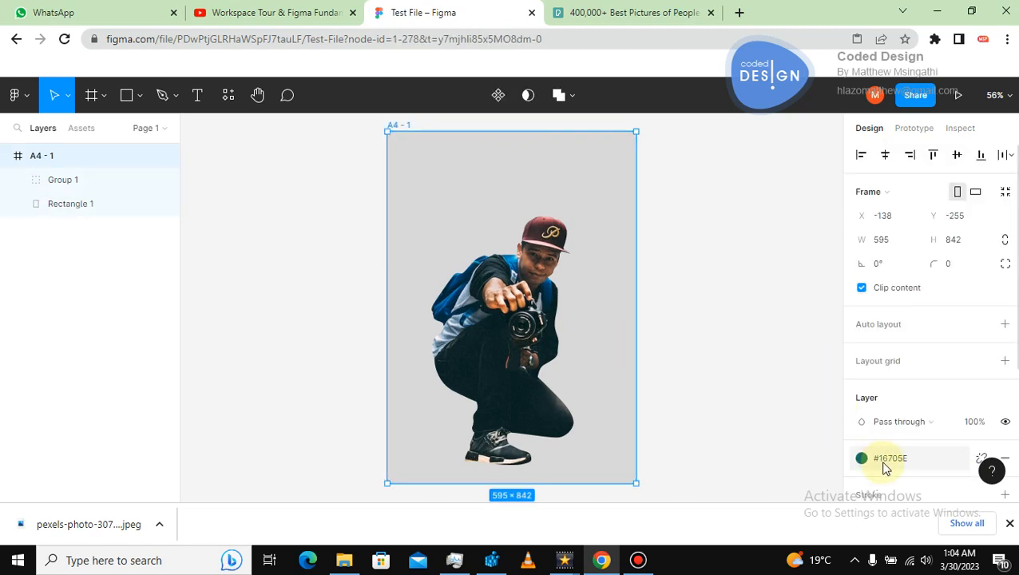
pyautogui.click(757, 392)
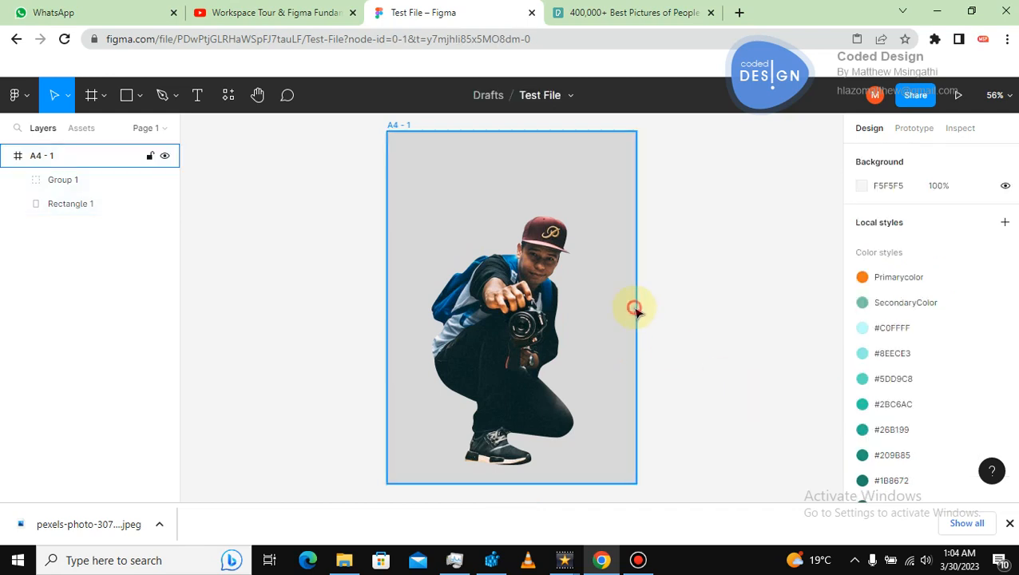
pyautogui.click(630, 302)
pyautogui.doubleClick(630, 289)
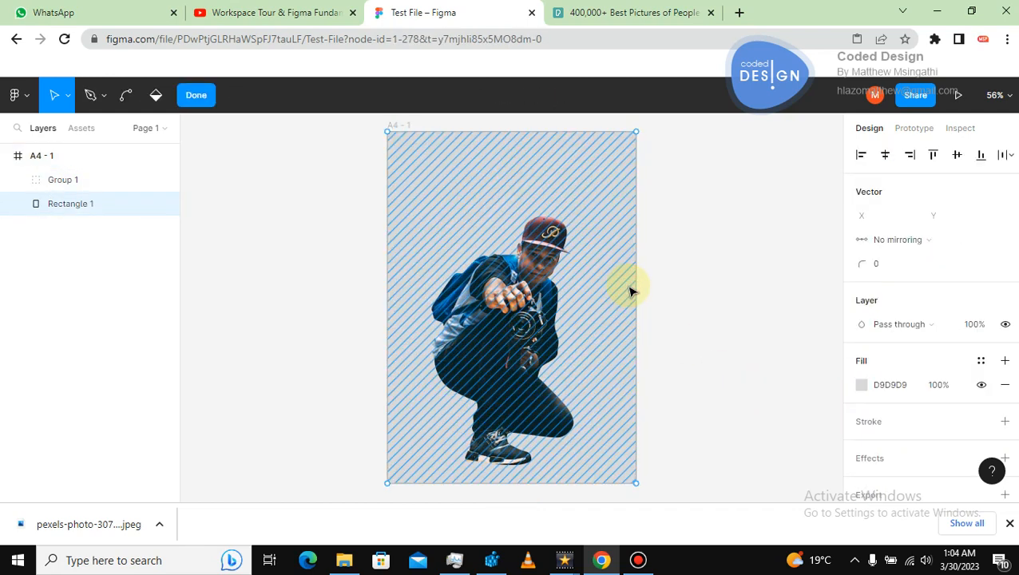
pyautogui.click(981, 364)
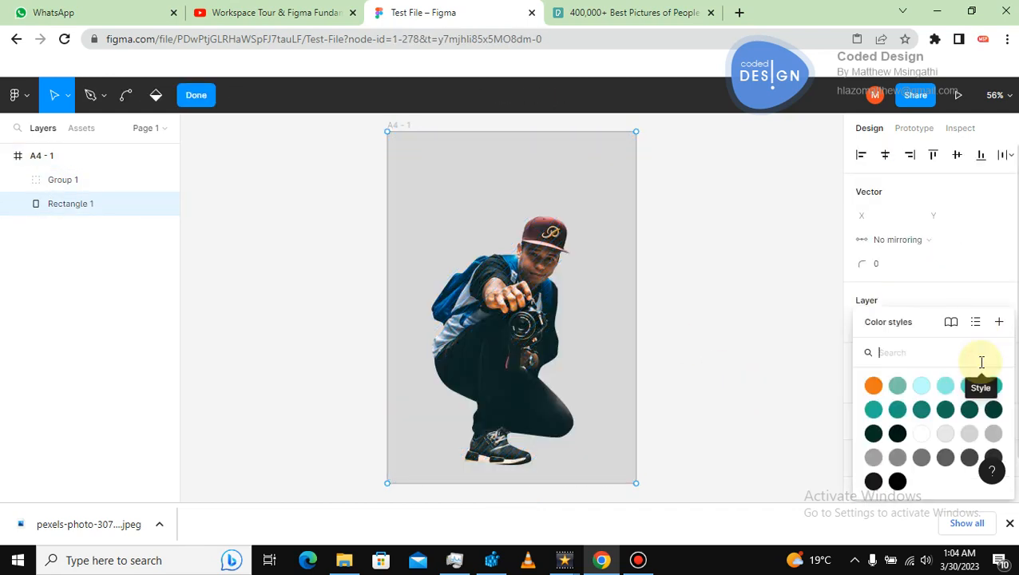
pyautogui.click(922, 411)
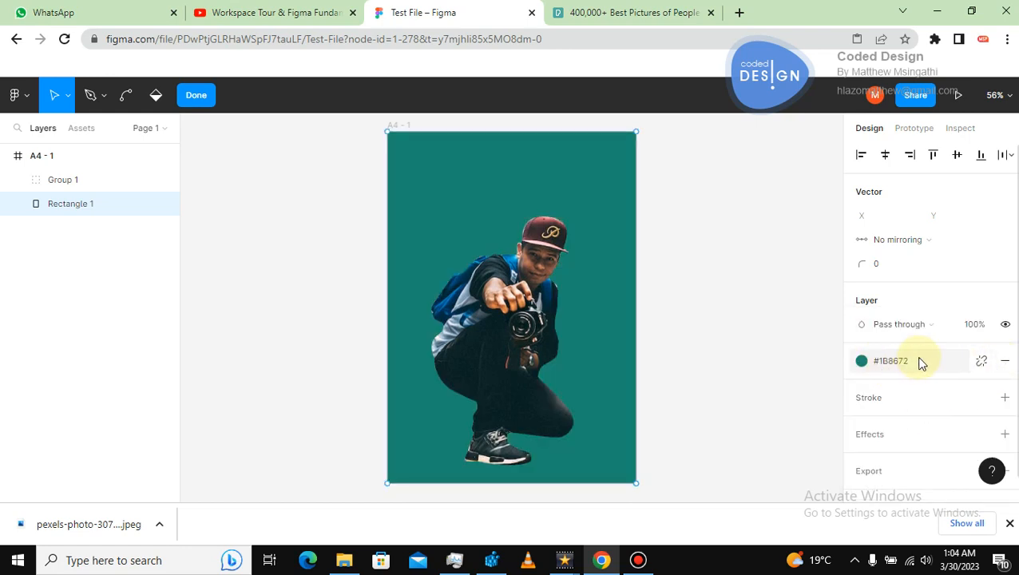
pyautogui.click(863, 361)
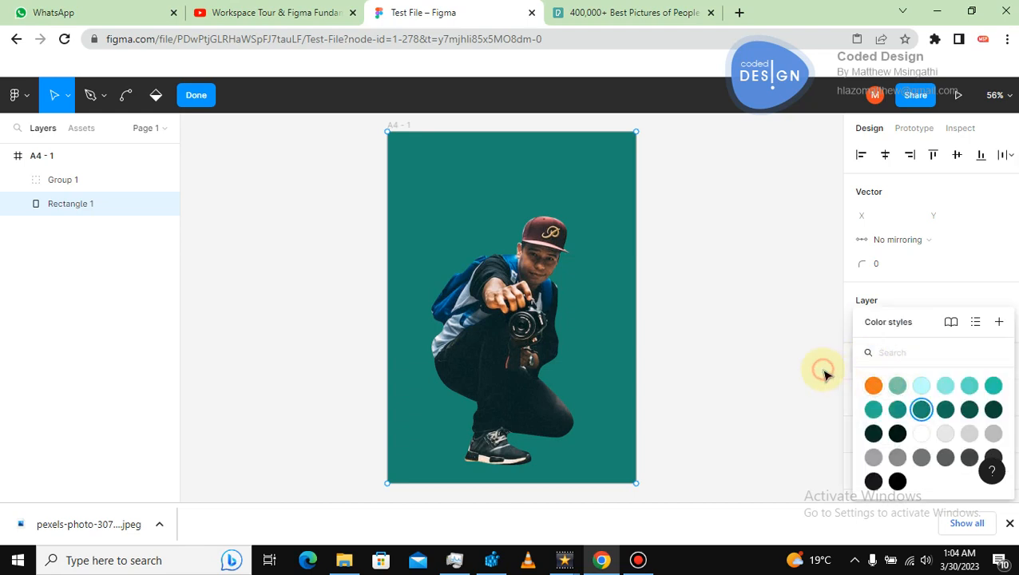
pyautogui.click(969, 413)
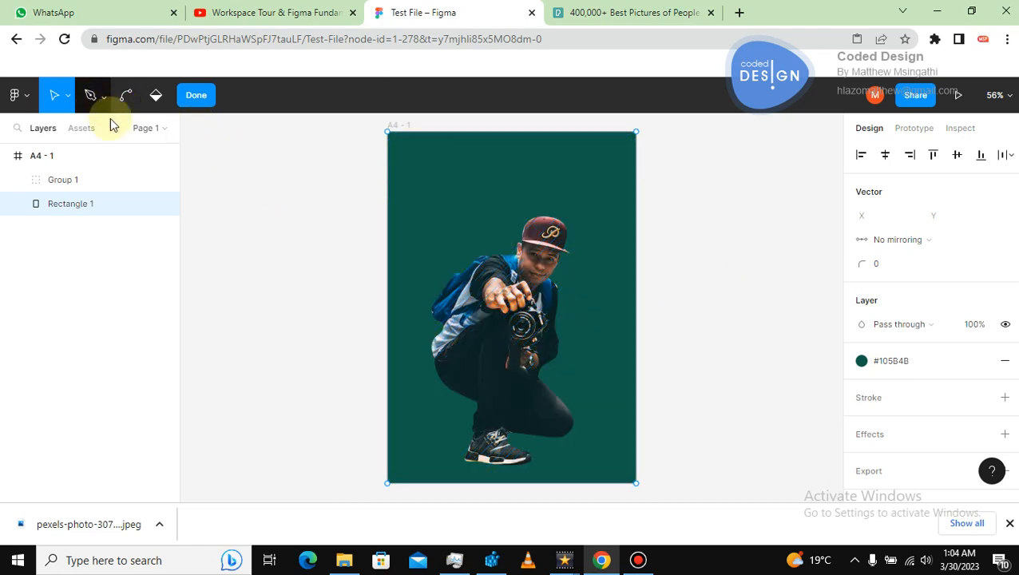
pyautogui.click(244, 222)
pyautogui.click(196, 95)
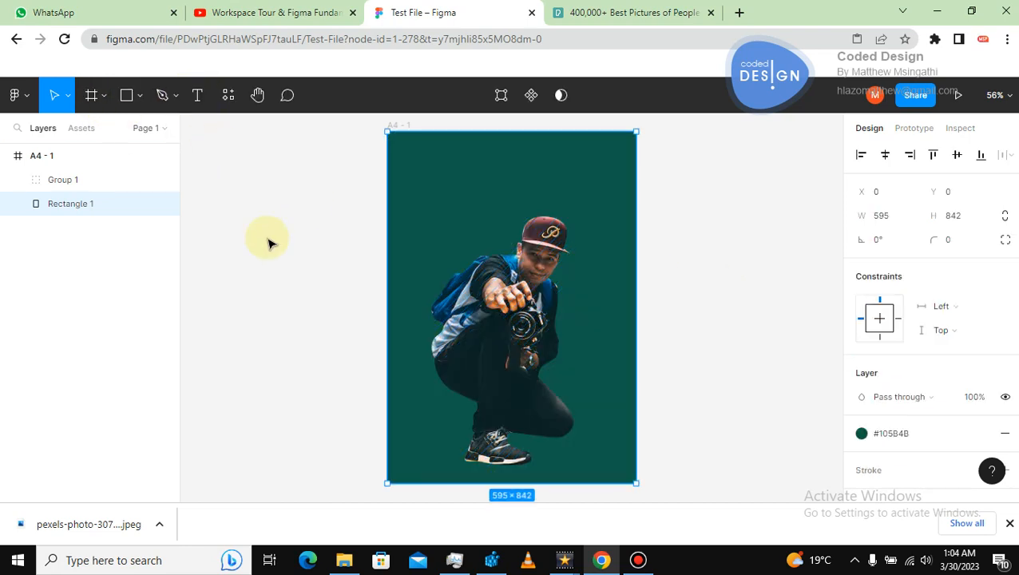
# Add a text layer reading TEST near the top left of the A4 frame.
pyautogui.click(266, 236)
pyautogui.click(197, 95)
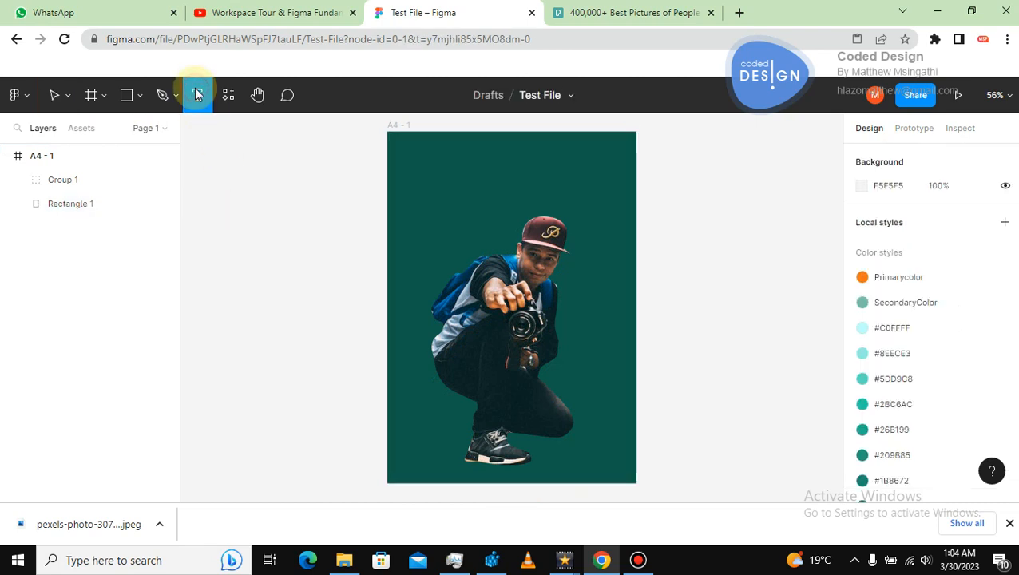
pyautogui.click(434, 200)
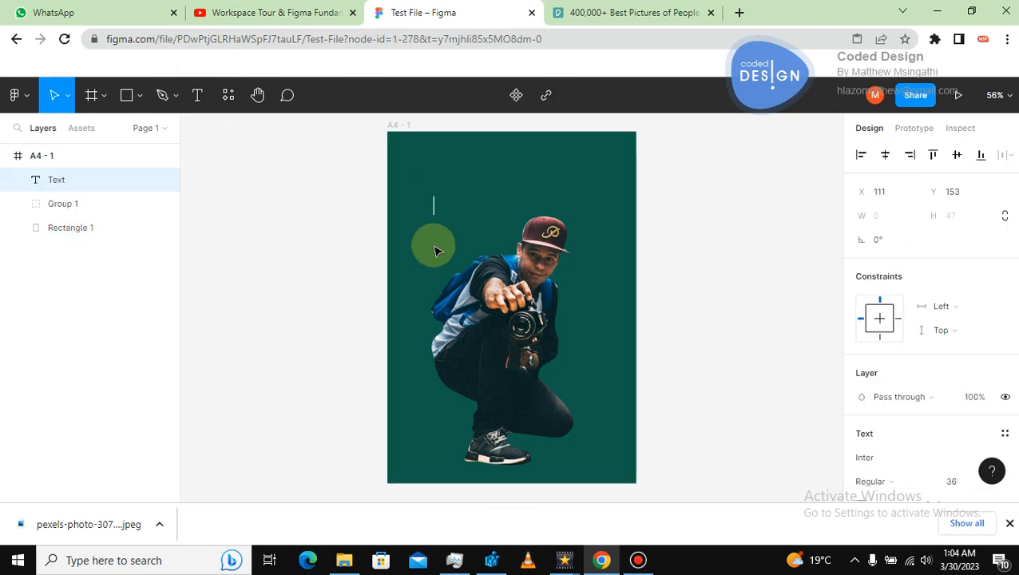
pyautogui.write('TEST')
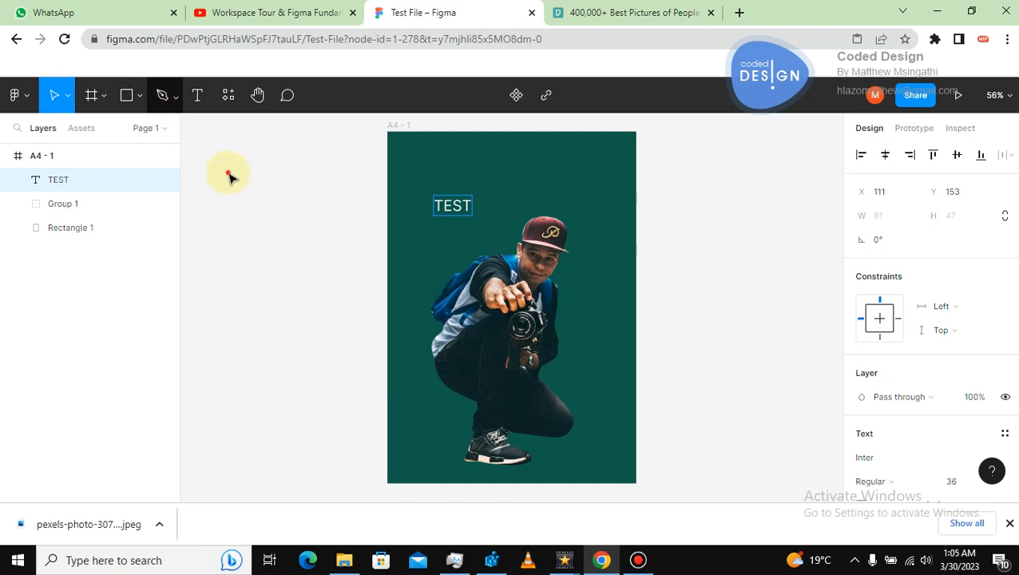
pyautogui.press('Escape')
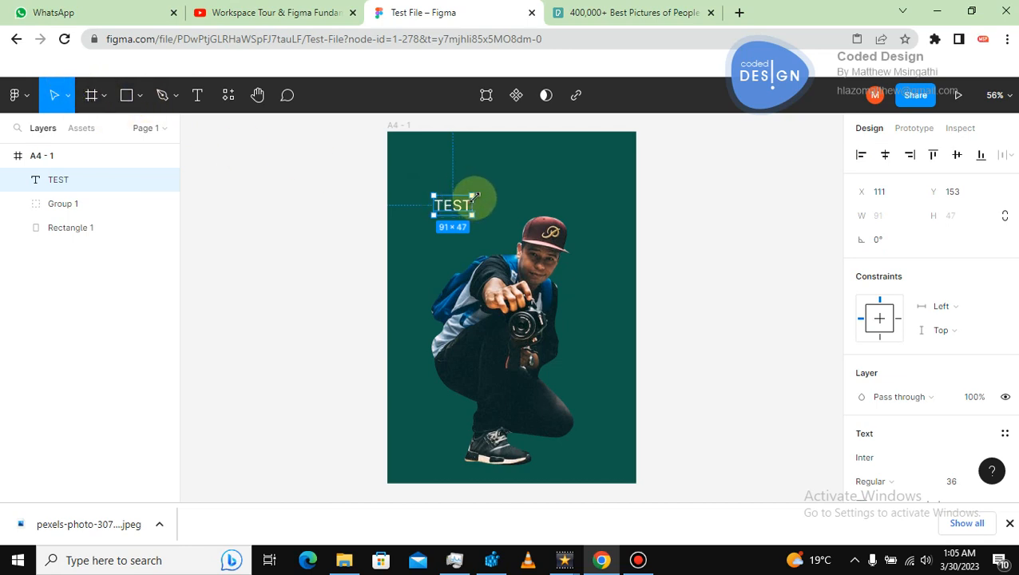
# Scale the TEST text with the Scale tool to about 354 × 183 and centre it across the top of the frame.
pyautogui.moveTo(474, 196); pyautogui.dragTo(479, 190)
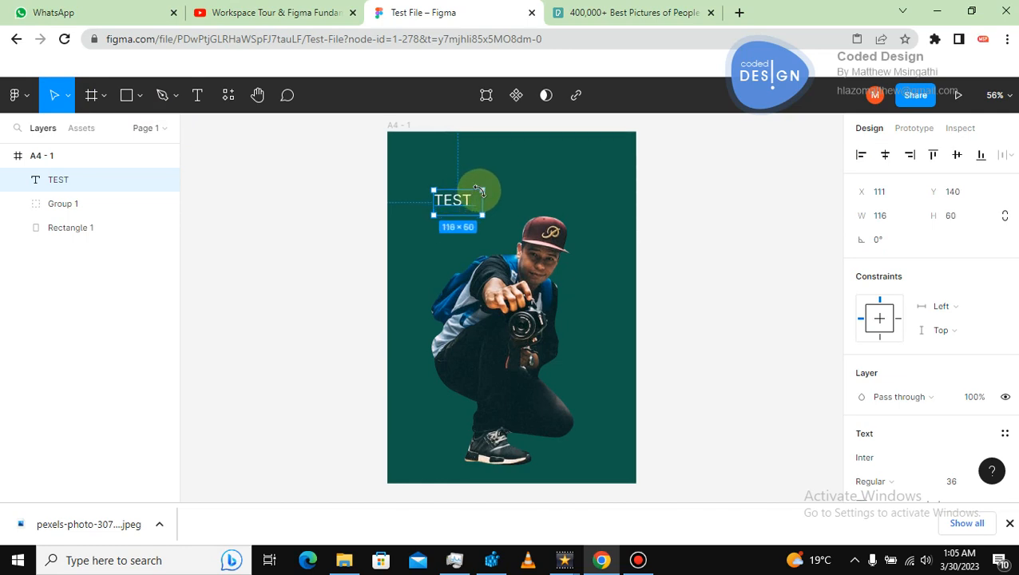
pyautogui.hotkey('ctrl', 'z')
pyautogui.press('k')
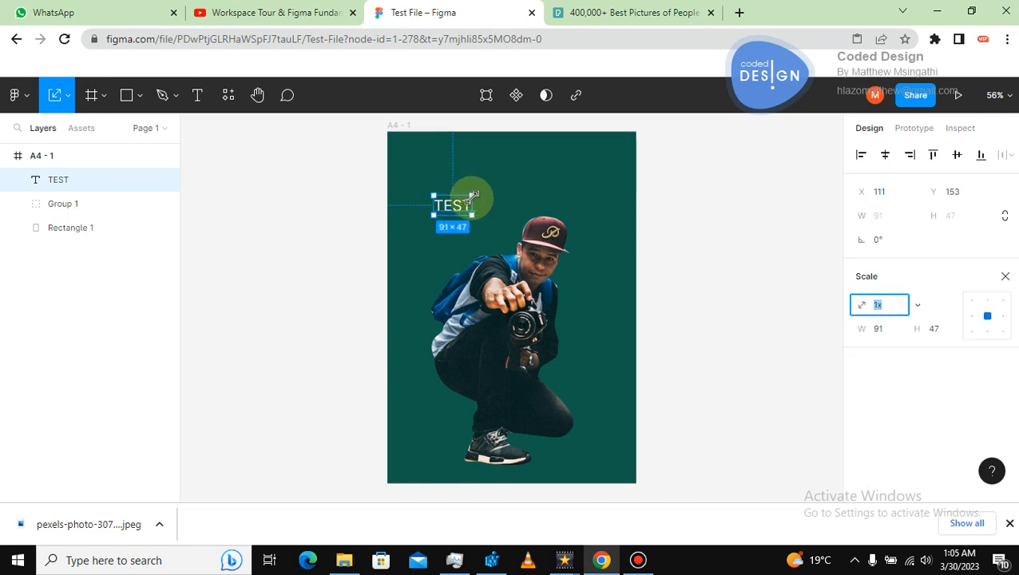
pyautogui.moveTo(473, 195); pyautogui.dragTo(545, 137)
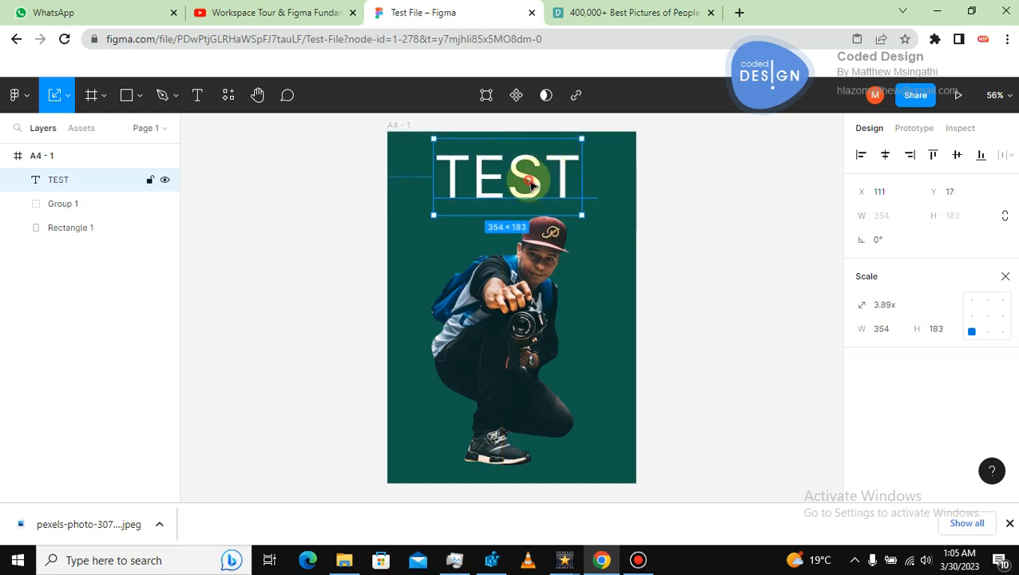
pyautogui.moveTo(524, 185); pyautogui.dragTo(516, 186)
pyautogui.click(709, 207)
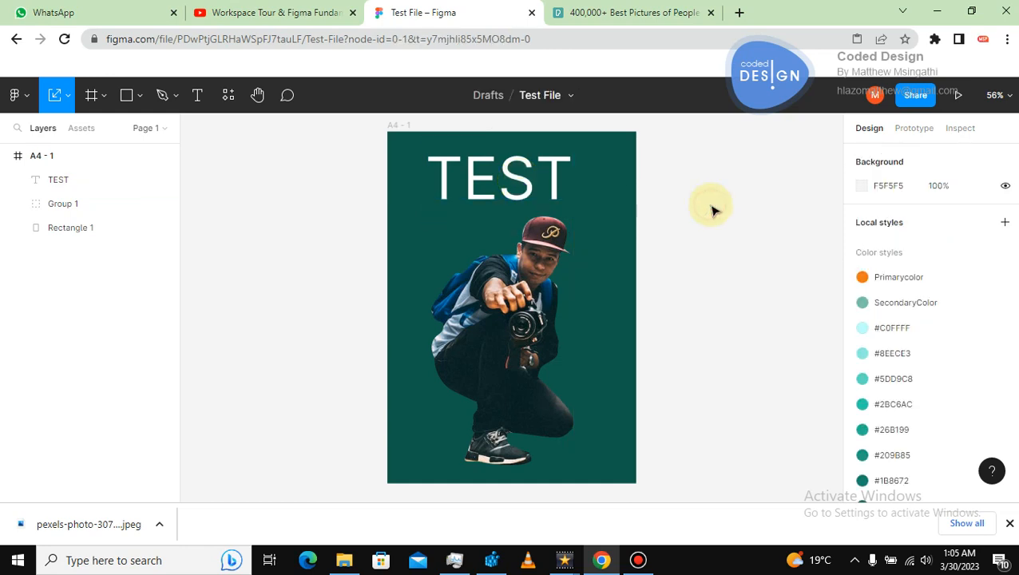
# Duplicate the TEST text, move the copy just below it, and change its wording to MAGAZINE.
pyautogui.click(525, 190)
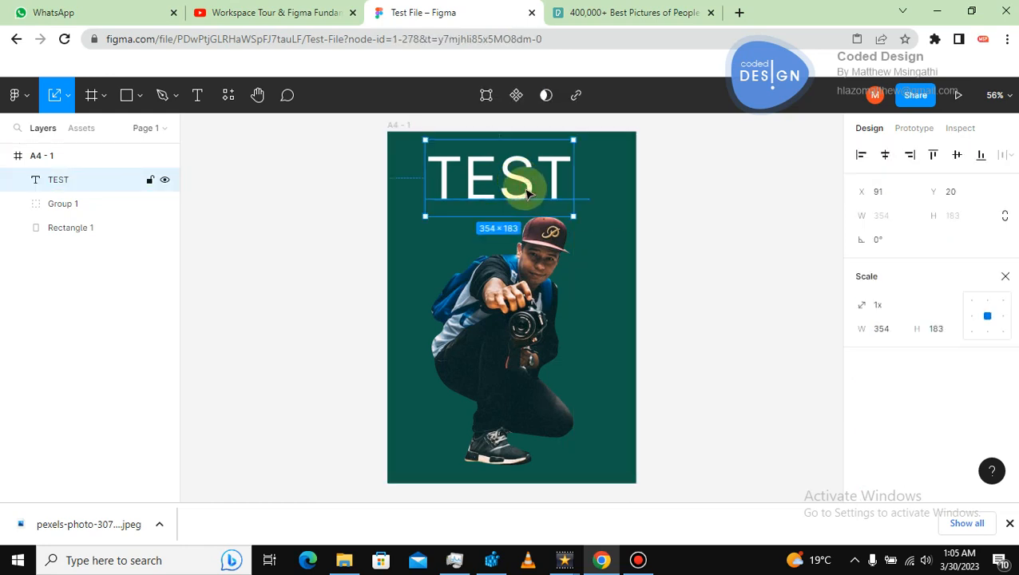
pyautogui.hotkey('ctrl', 'd')
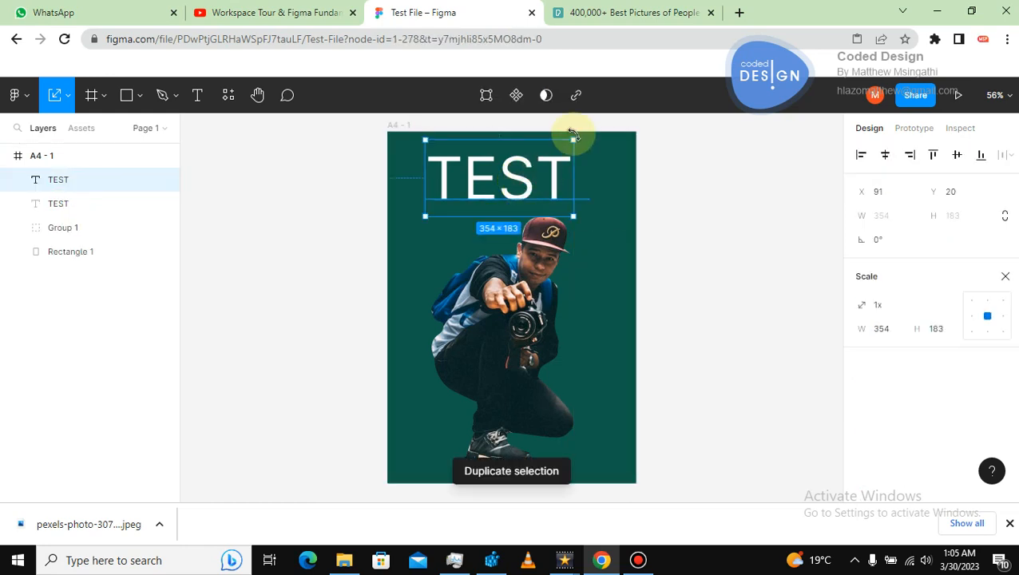
pyautogui.moveTo(571, 141); pyautogui.dragTo(469, 231)
pyautogui.doubleClick(463, 227)
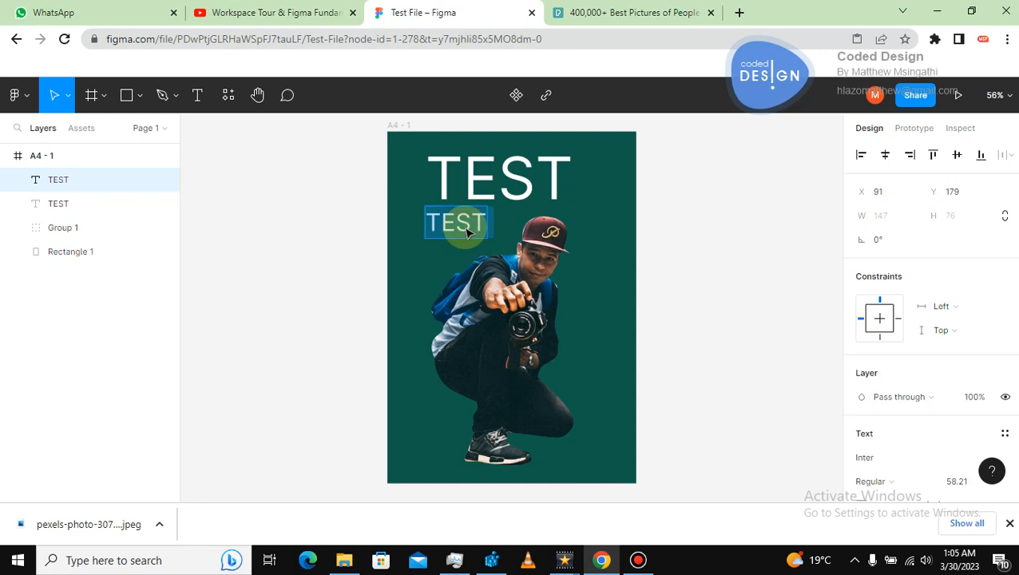
pyautogui.write('MAGAZINE')
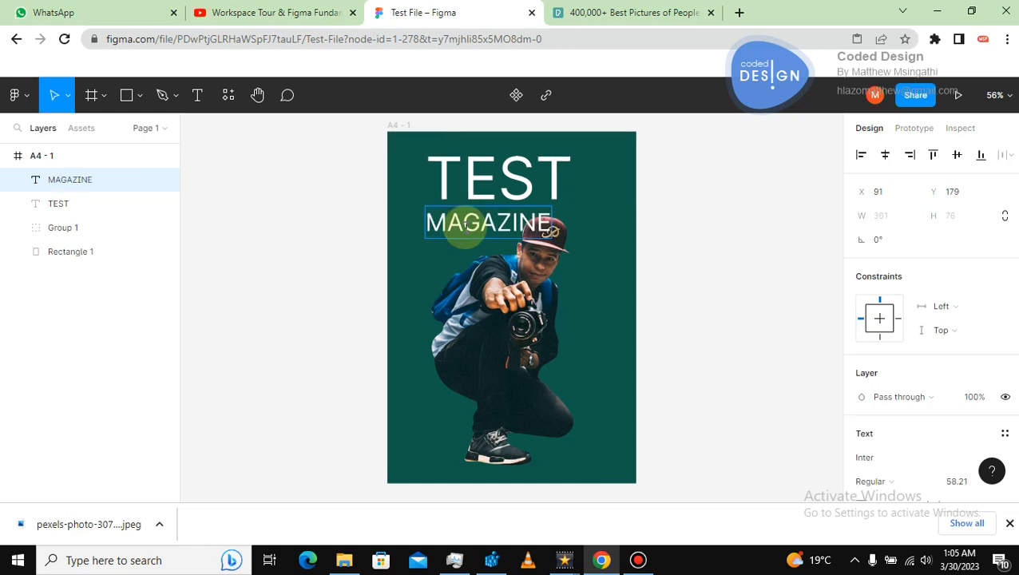
# Set the MAGAZINE text's letter spacing to 80.5%.
pyautogui.click(57, 102)
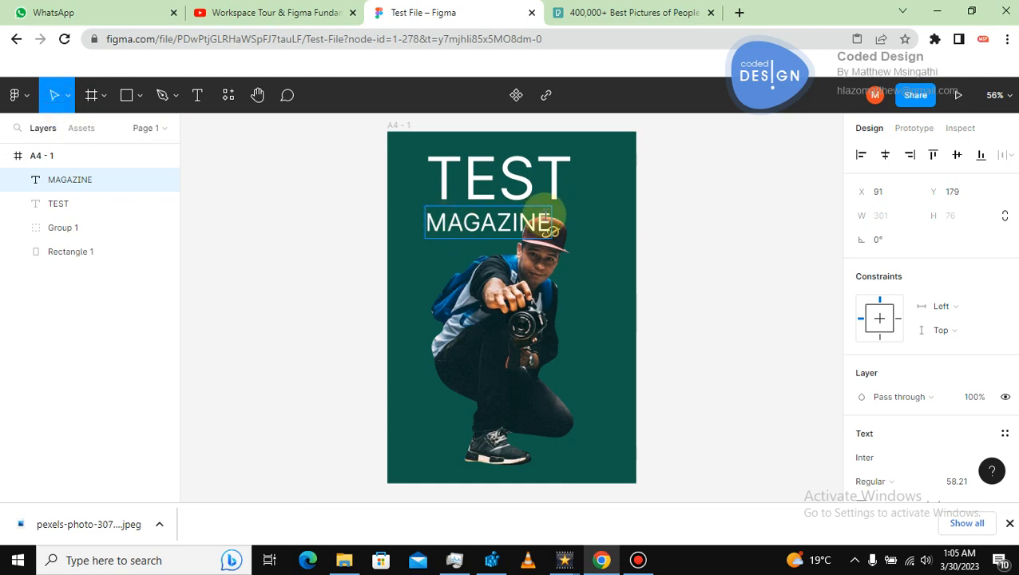
pyautogui.click(68, 95)
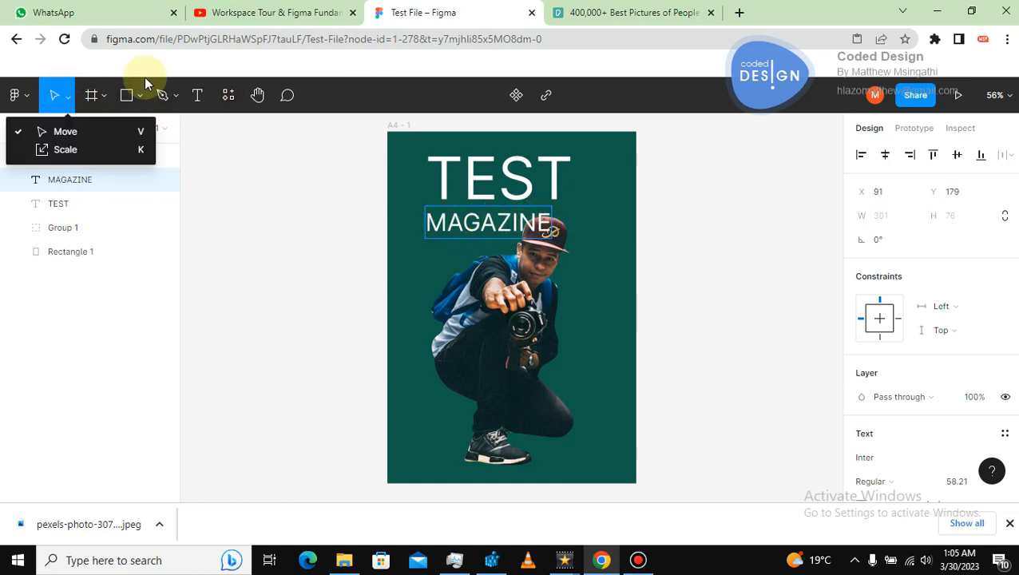
pyautogui.click(53, 95)
pyautogui.click(276, 199)
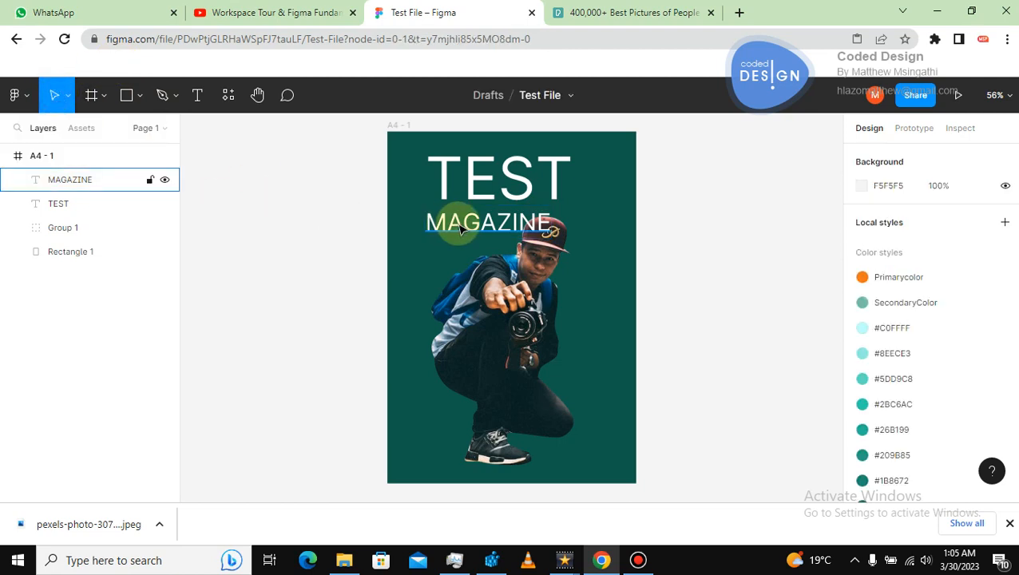
pyautogui.click(458, 222)
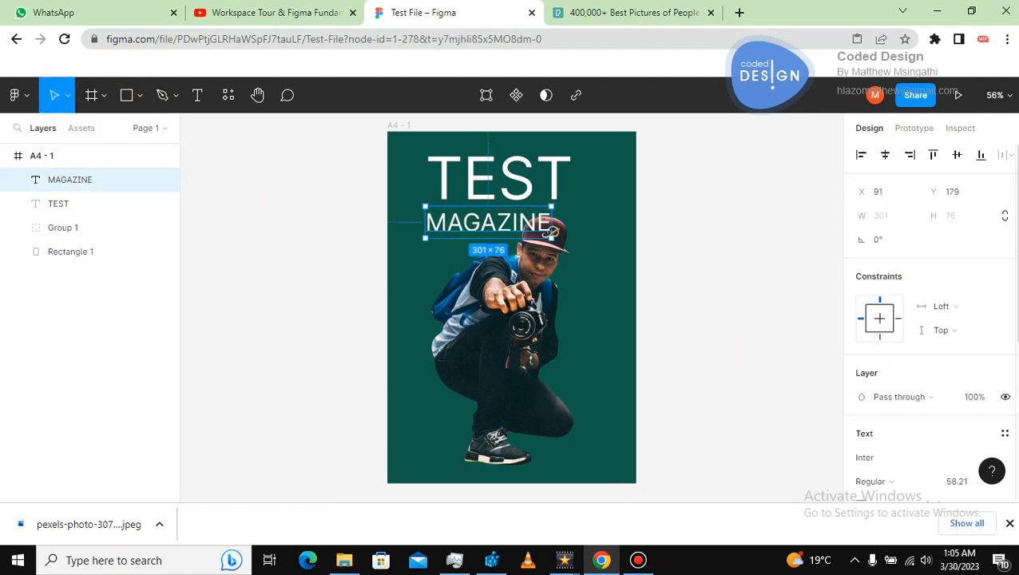
pyautogui.scroll(-5, 926, 320)
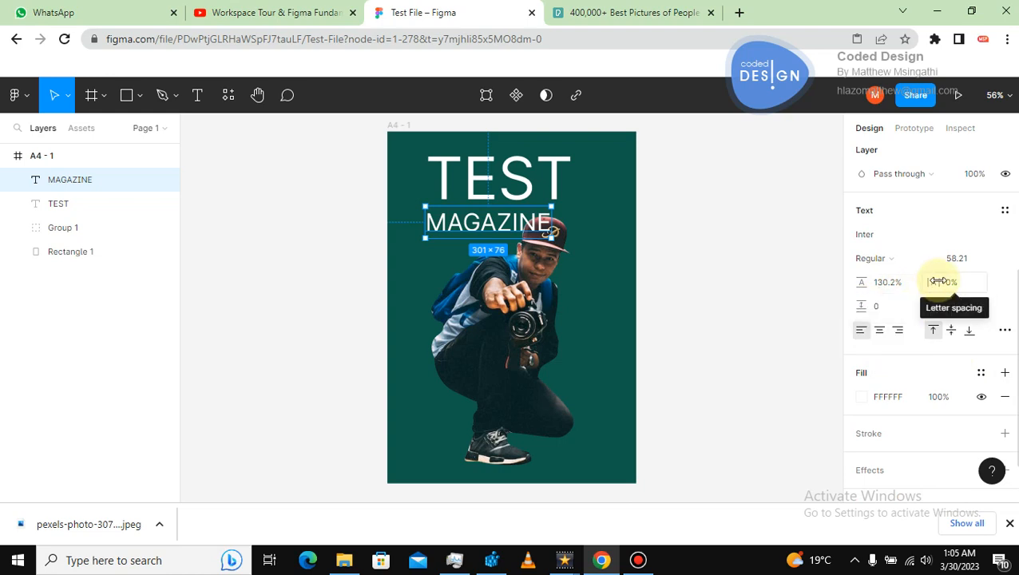
pyautogui.moveTo(938, 281); pyautogui.dragTo(37, 268)
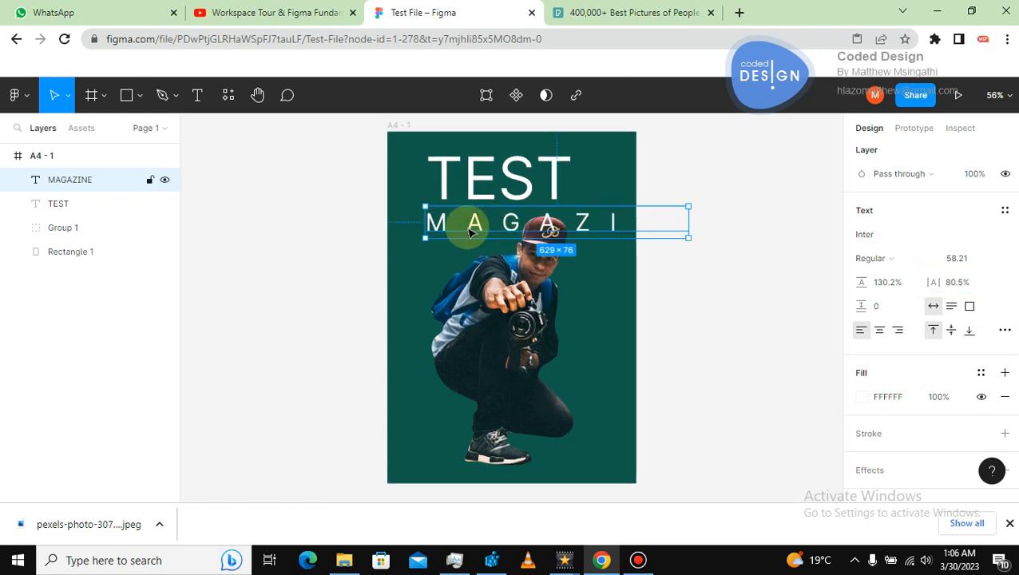
# Scale the MAGAZINE text down to about 348 × 42 so it fits under TEST.
pyautogui.moveTo(421, 206); pyautogui.dragTo(528, 236)
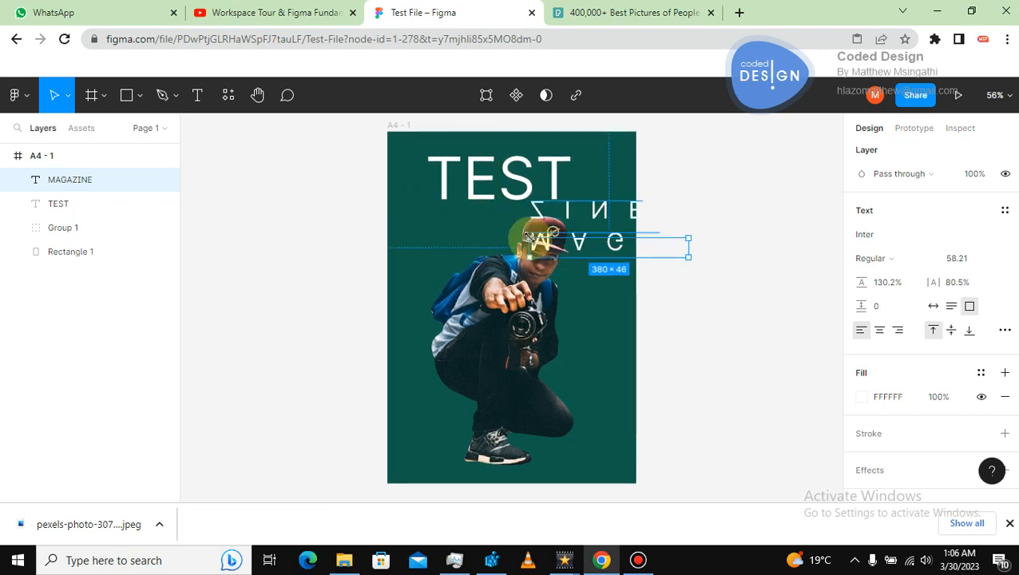
pyautogui.hotkey('ctrl', 'z')
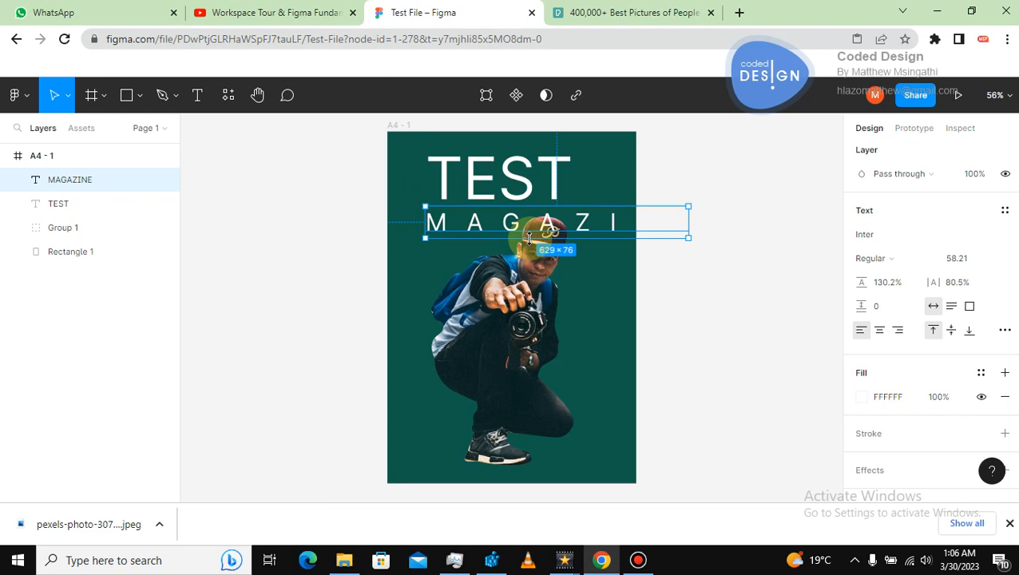
pyautogui.press('k')
pyautogui.moveTo(419, 202); pyautogui.dragTo(476, 223)
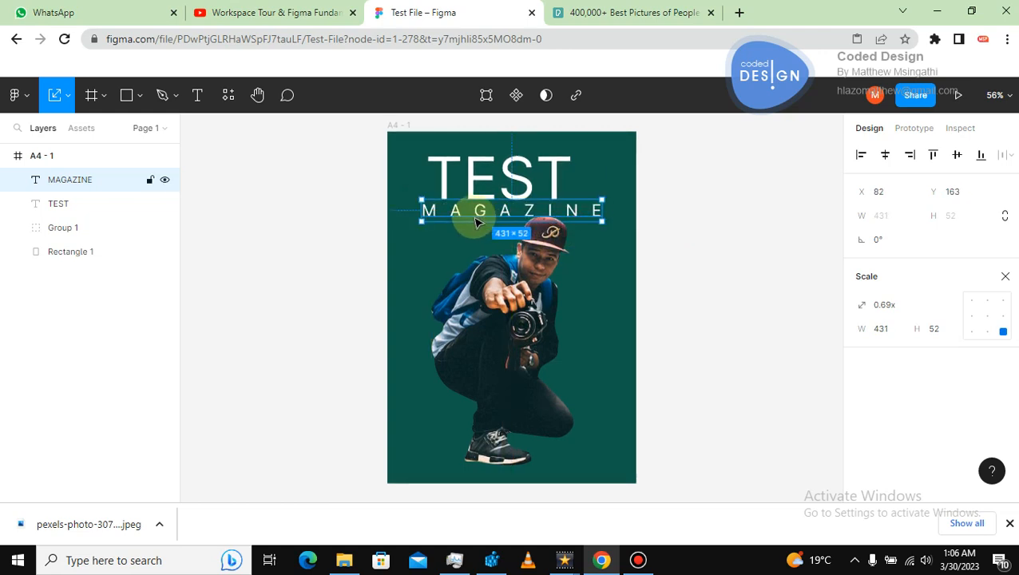
pyautogui.moveTo(417, 196); pyautogui.dragTo(486, 216)
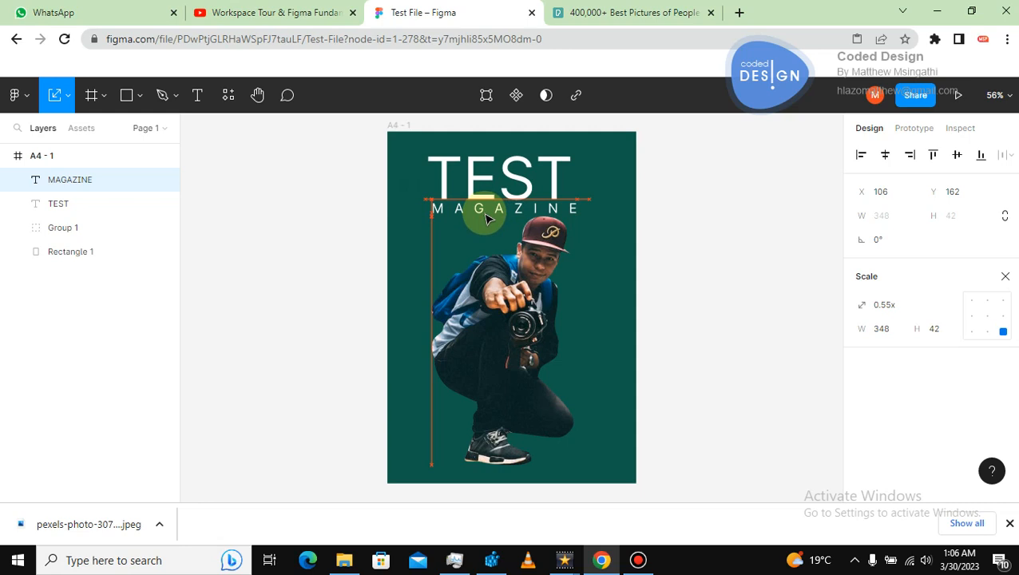
# Scale the man's group to about 353 × 619, placing its top just under the titles.
pyautogui.click(452, 233)
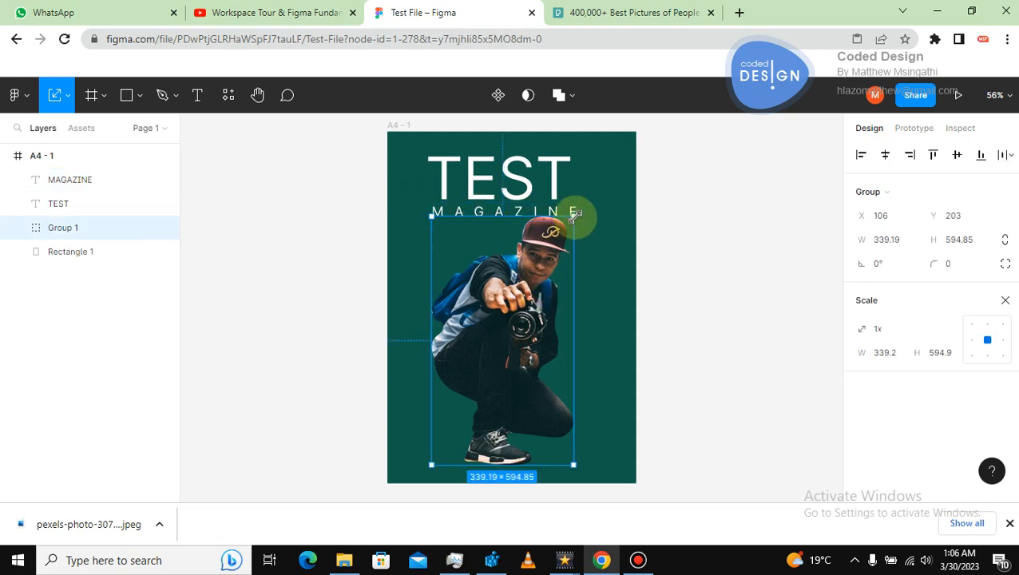
pyautogui.moveTo(575, 215); pyautogui.dragTo(562, 240)
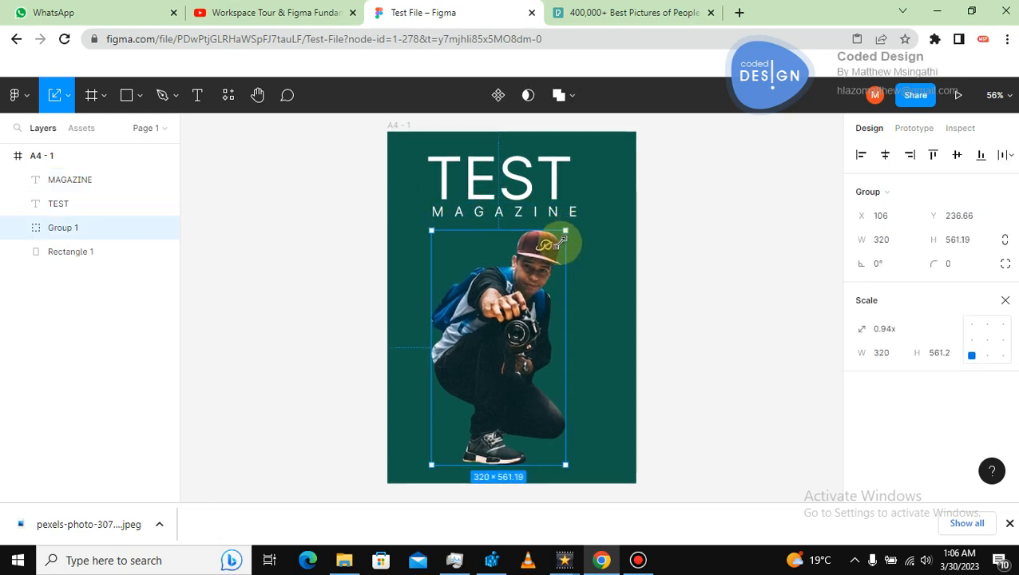
pyautogui.moveTo(523, 309); pyautogui.dragTo(530, 307)
pyautogui.click(672, 290)
pyautogui.click(530, 305)
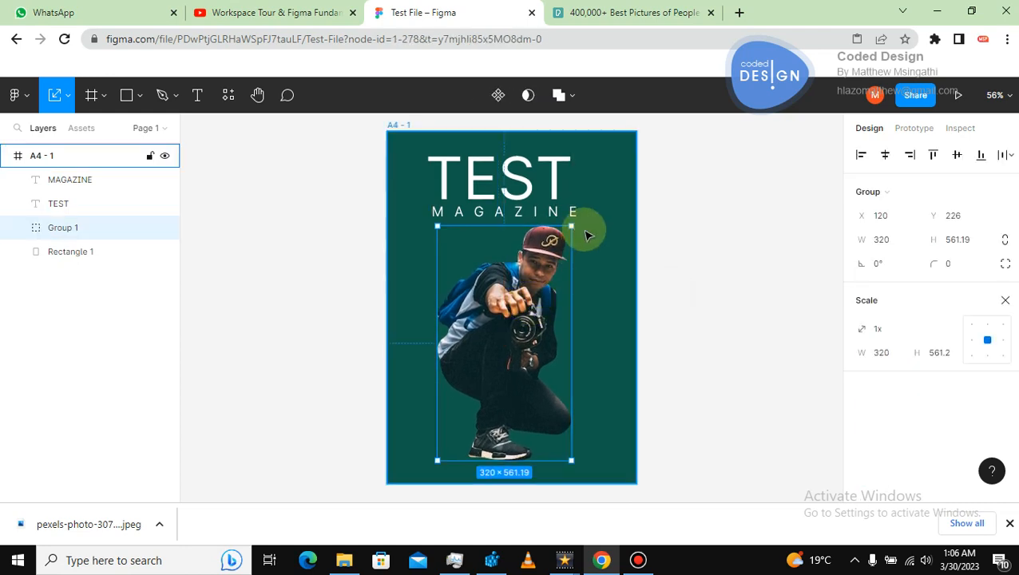
pyautogui.moveTo(572, 228); pyautogui.dragTo(587, 203)
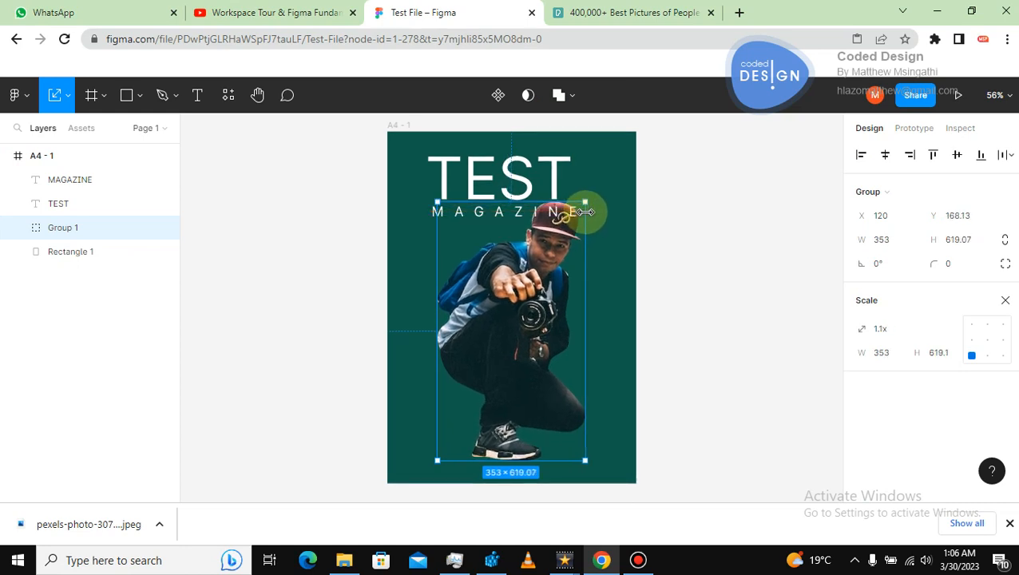
# Bring the man's group to the front, above the titles, and shift it to the left.
pyautogui.rightClick(556, 266)
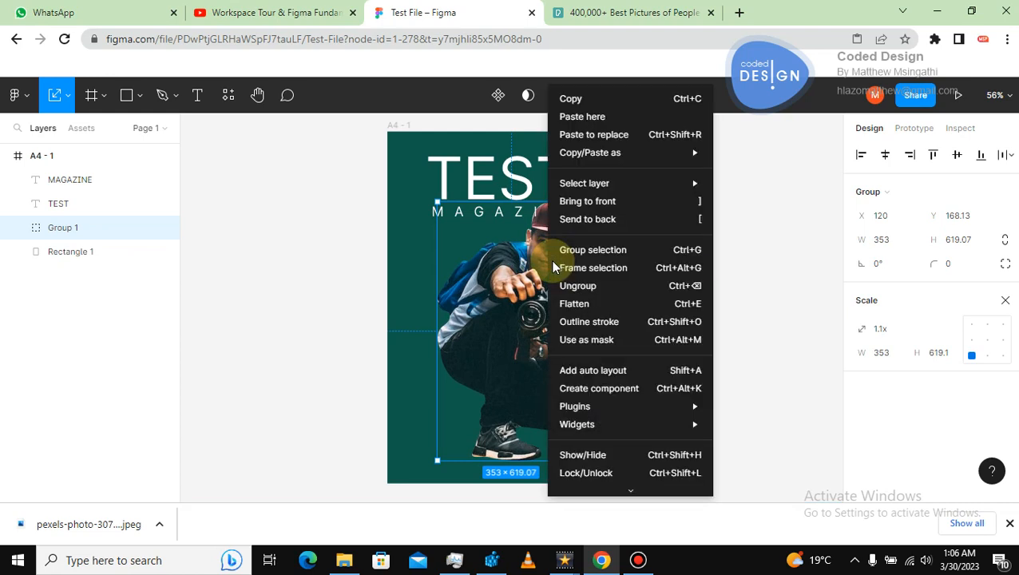
pyautogui.click(623, 203)
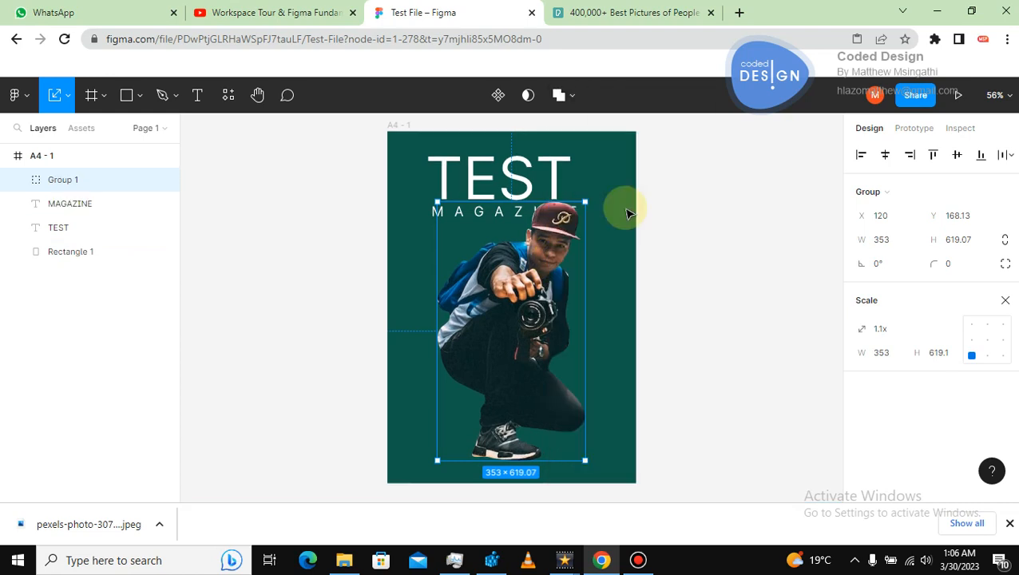
pyautogui.moveTo(531, 305); pyautogui.dragTo(519, 305)
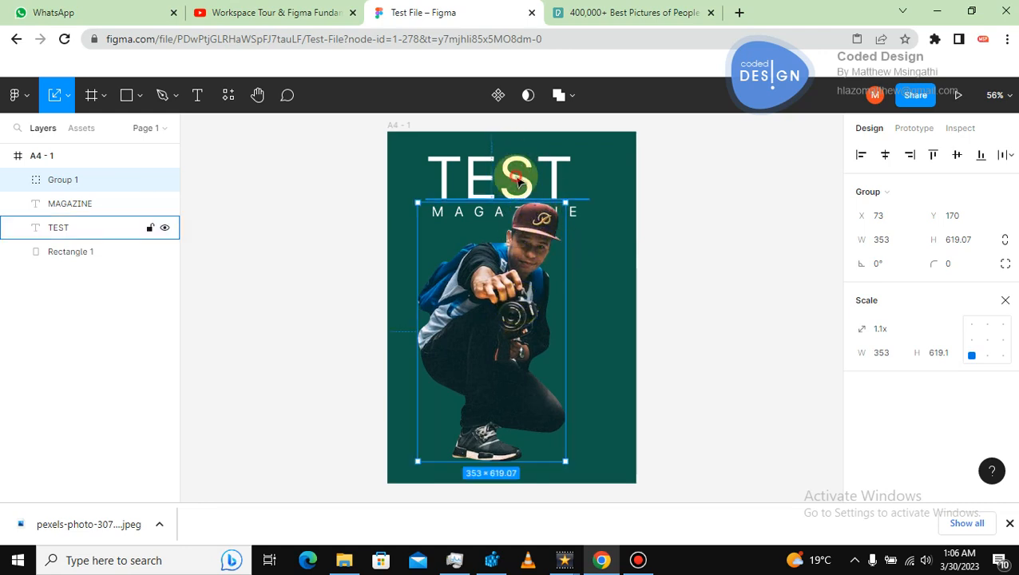
pyautogui.click(538, 160)
pyautogui.click(681, 263)
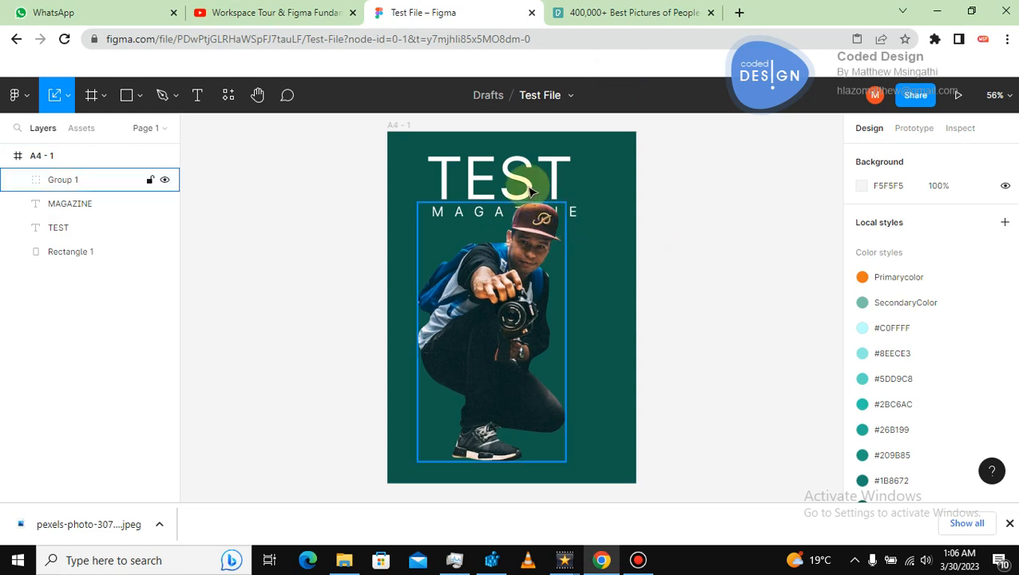
# Move the man's group up and scale it to about 399 × 700 so his cap overlaps the titles.
pyautogui.moveTo(538, 237); pyautogui.dragTo(529, 218)
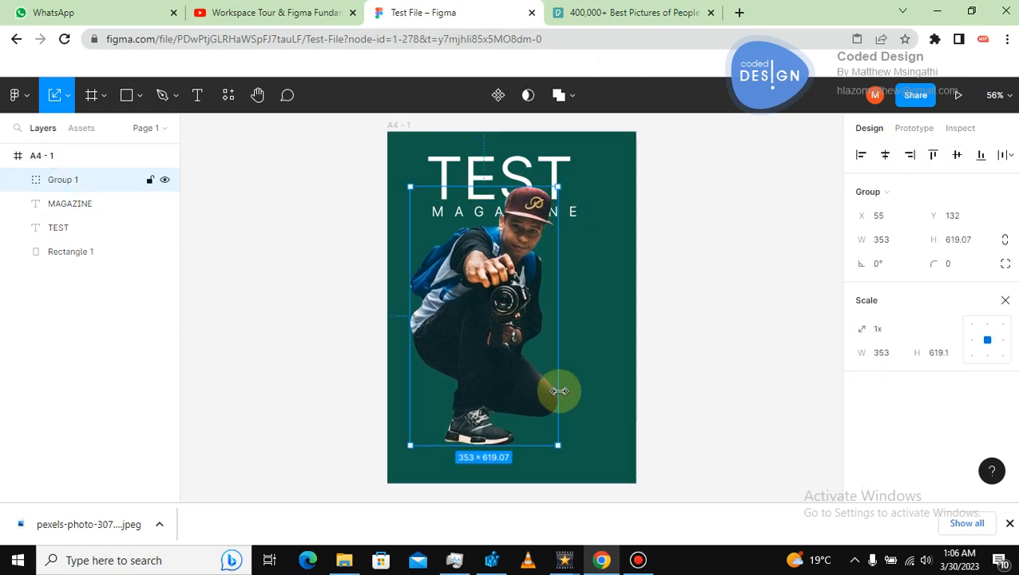
pyautogui.moveTo(558, 435); pyautogui.dragTo(576, 478)
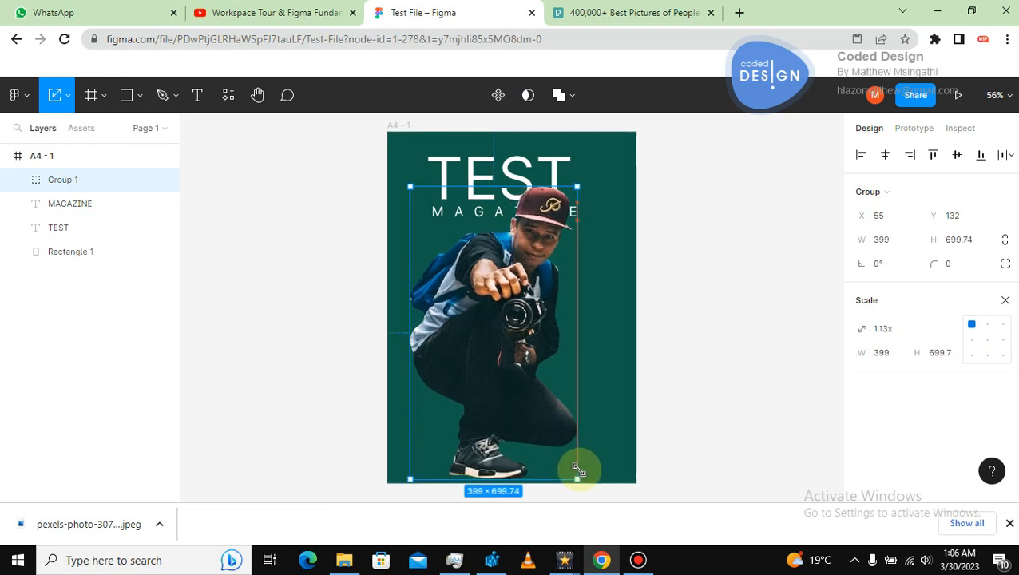
pyautogui.moveTo(511, 361); pyautogui.dragTo(531, 333)
pyautogui.click(701, 345)
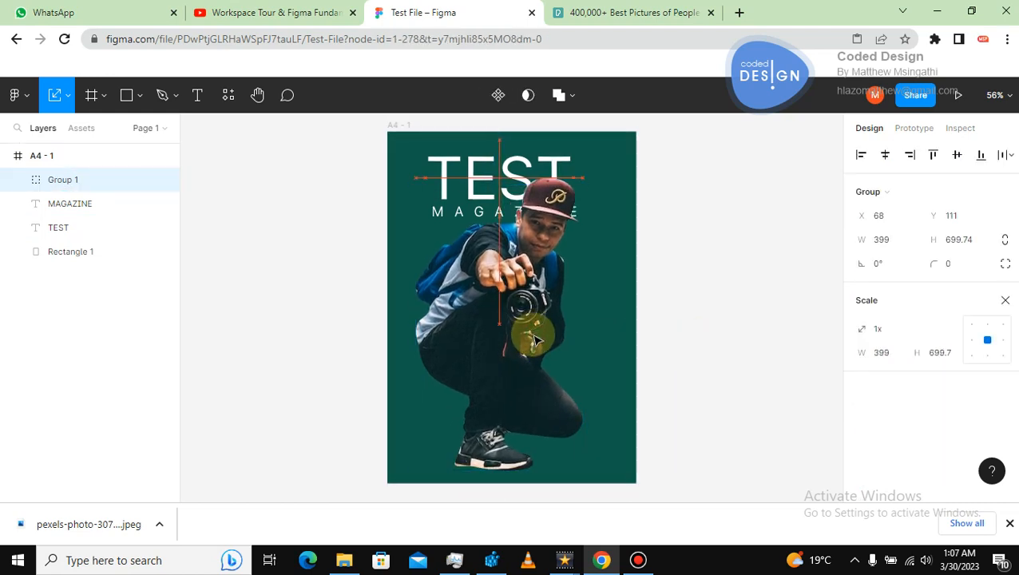
pyautogui.click(727, 325)
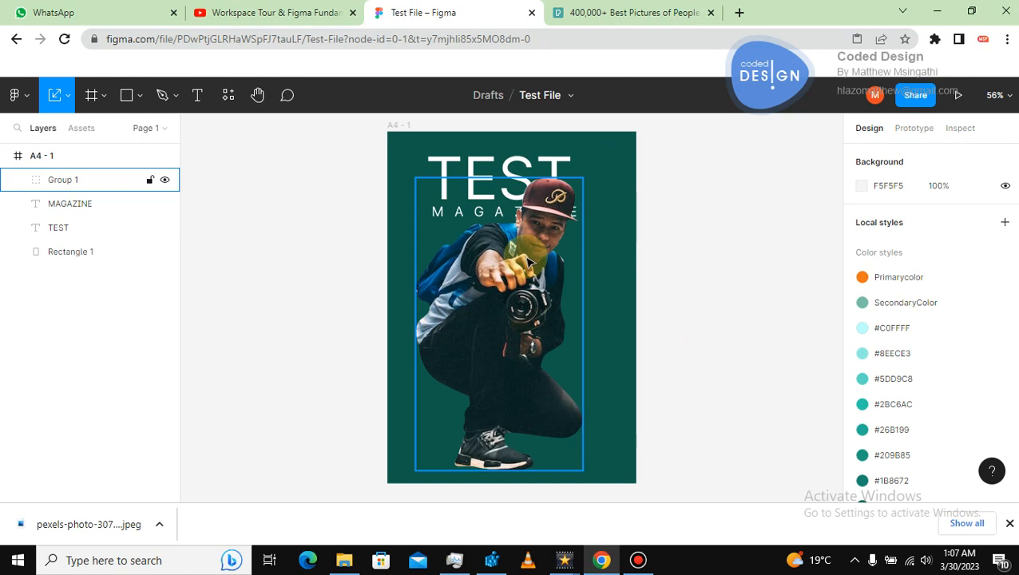
pyautogui.click(323, 172)
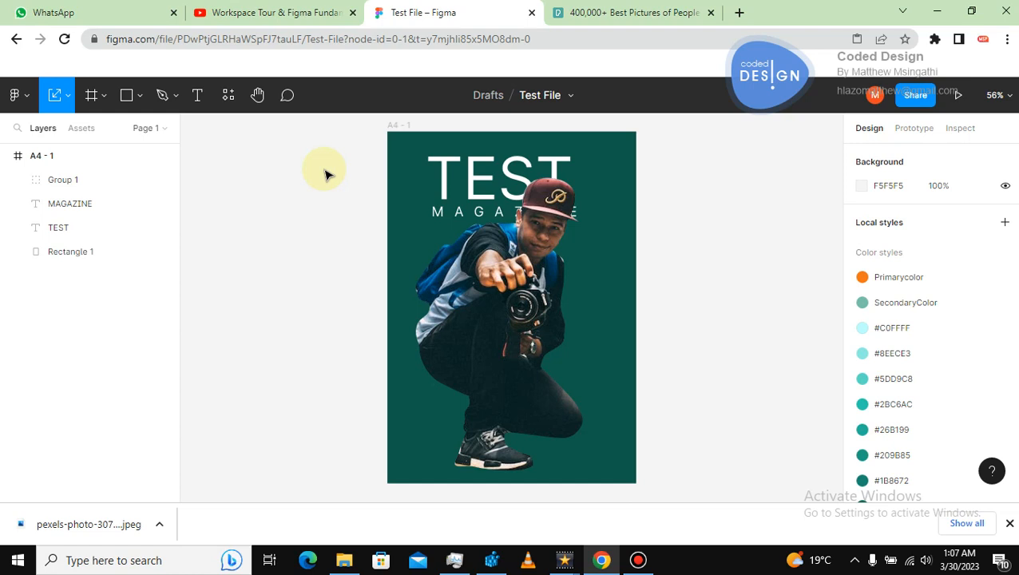
# Delete all layers of the magazine cover, then delete the A4 frame itself.
pyautogui.moveTo(331, 156); pyautogui.dragTo(627, 441)
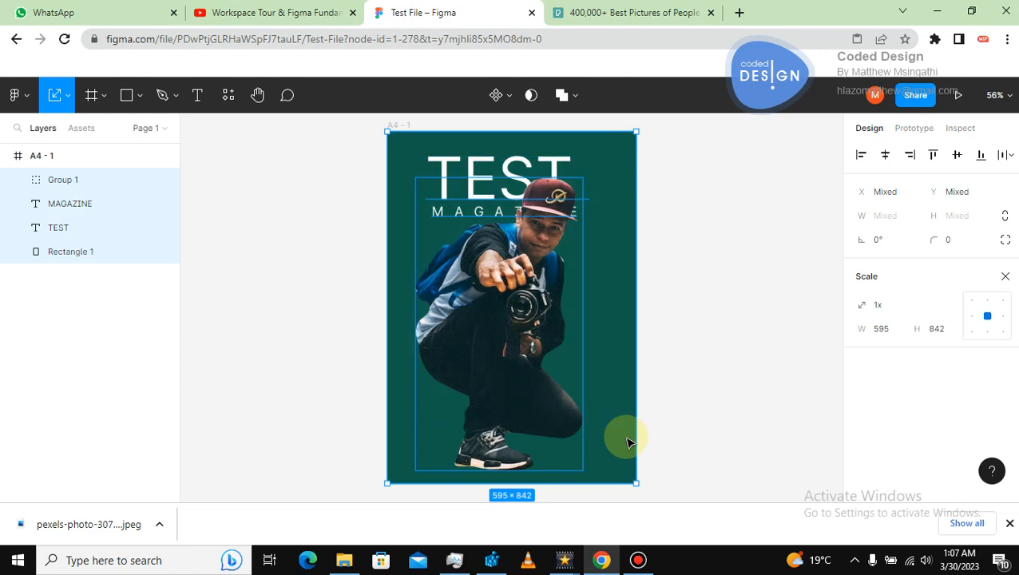
pyautogui.press('Delete')
pyautogui.click(503, 304)
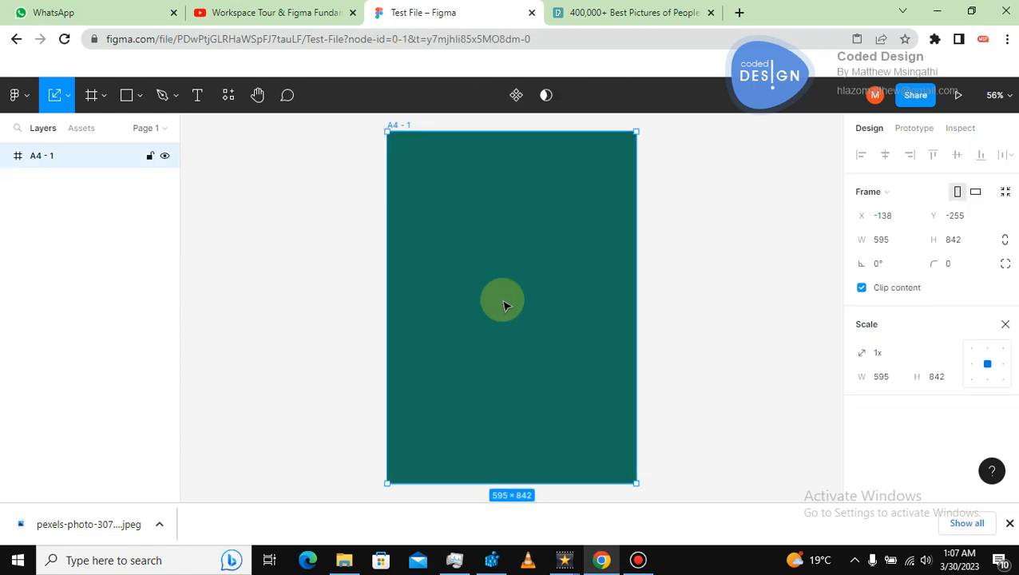
pyautogui.press('Delete')
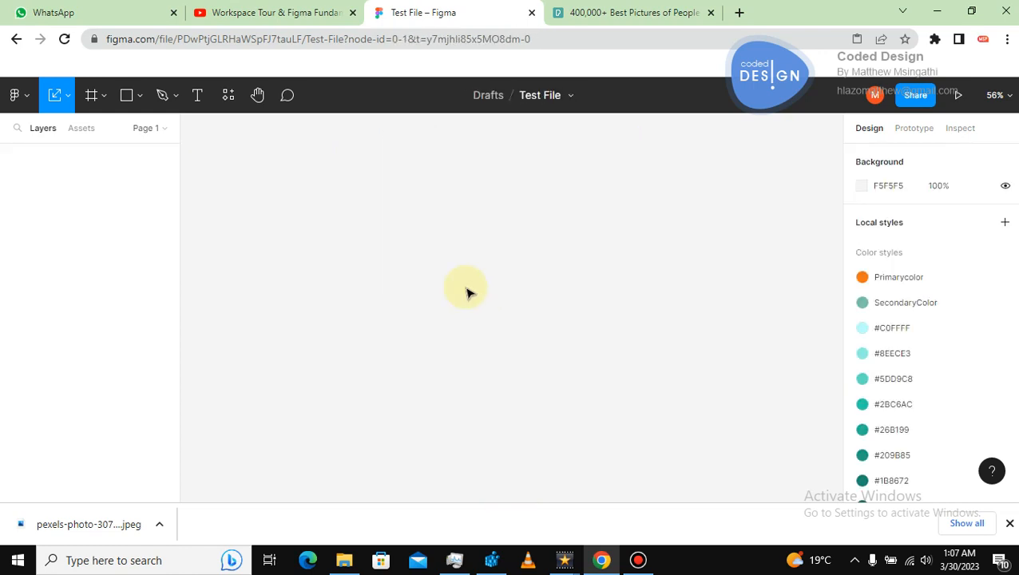
# Create a new blank A4 frame with the Frame tool.
pyautogui.click(92, 96)
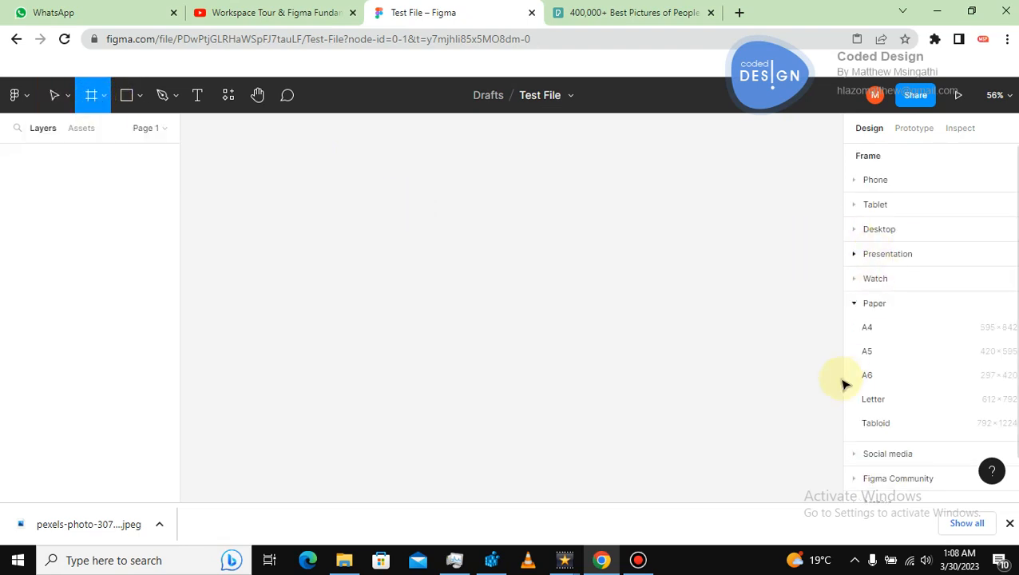
pyautogui.click(866, 327)
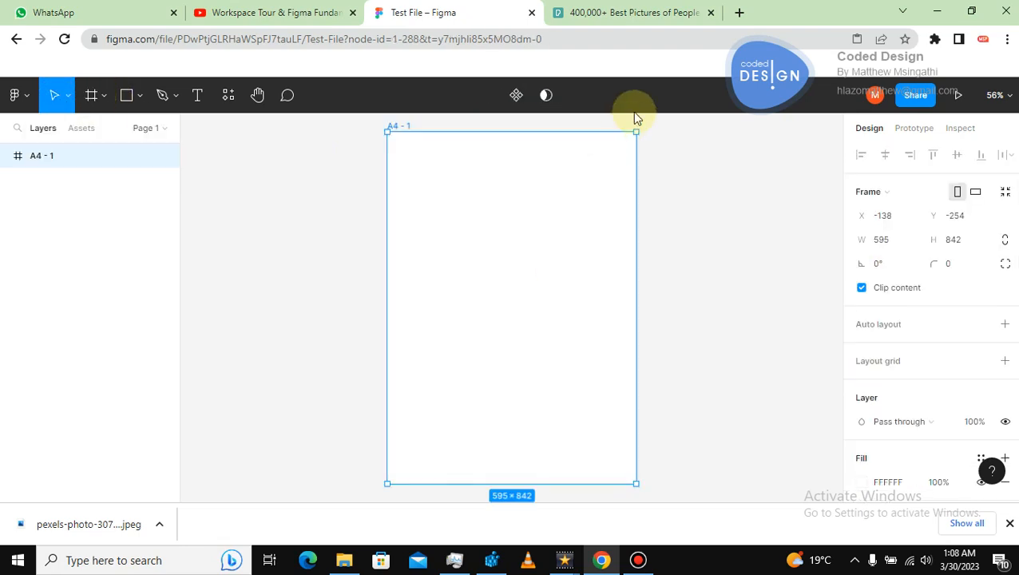
# Switch to the Pexels browser tab and open google.co.za.
pyautogui.click(623, 14)
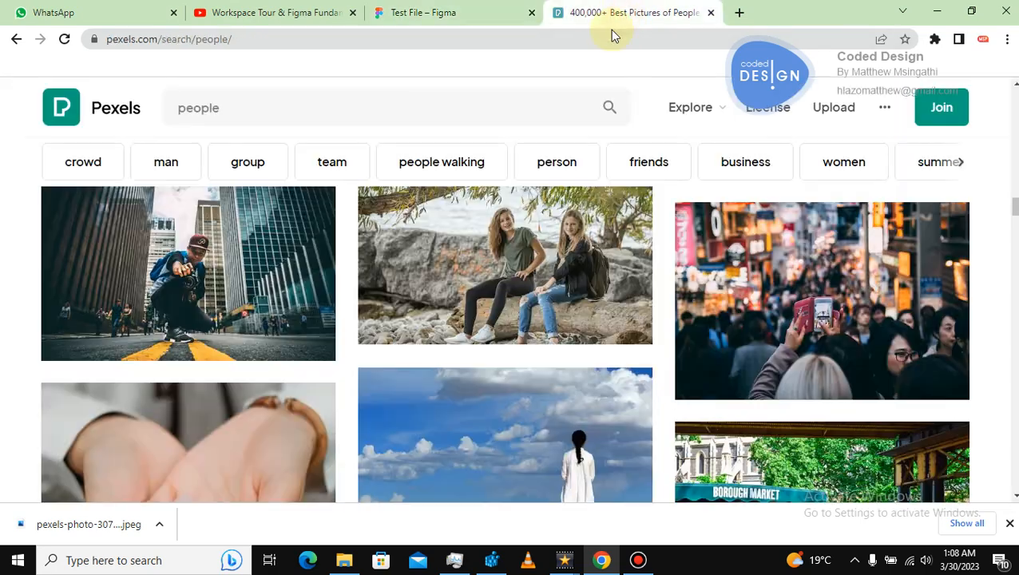
pyautogui.click(255, 43)
pyautogui.write('WWW.G')
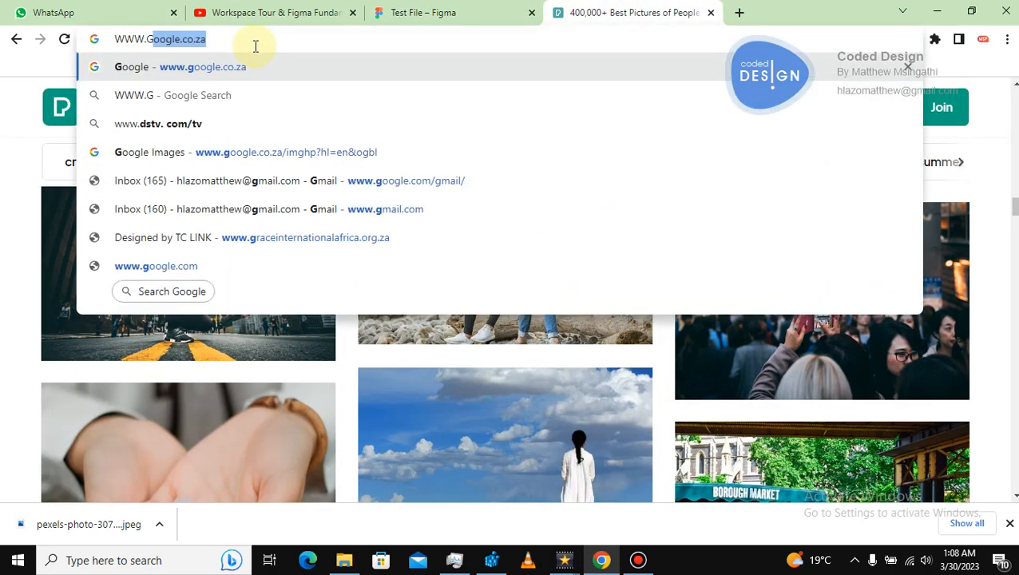
pyautogui.write('O')
pyautogui.press('Return')
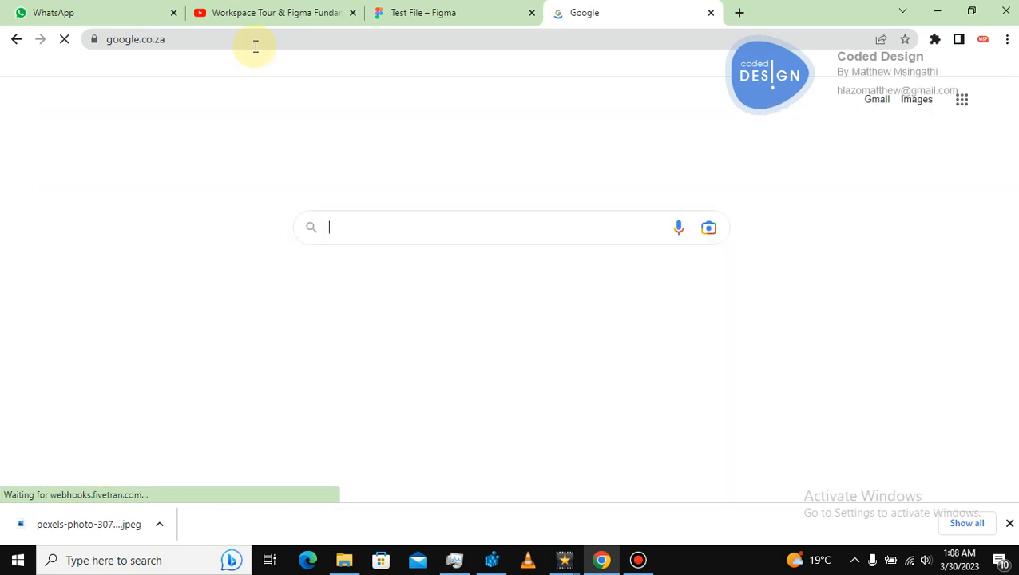
# Search Google for SIMPLE LOGO and show the image results.
pyautogui.click(388, 221)
pyautogui.write('SIMPLE L')
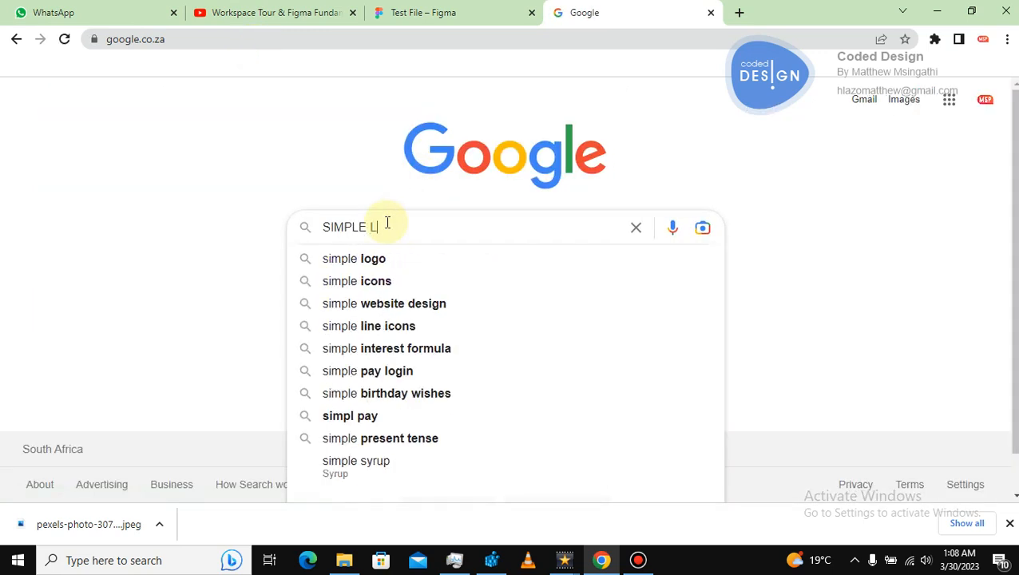
pyautogui.write('OGO')
pyautogui.press('Return')
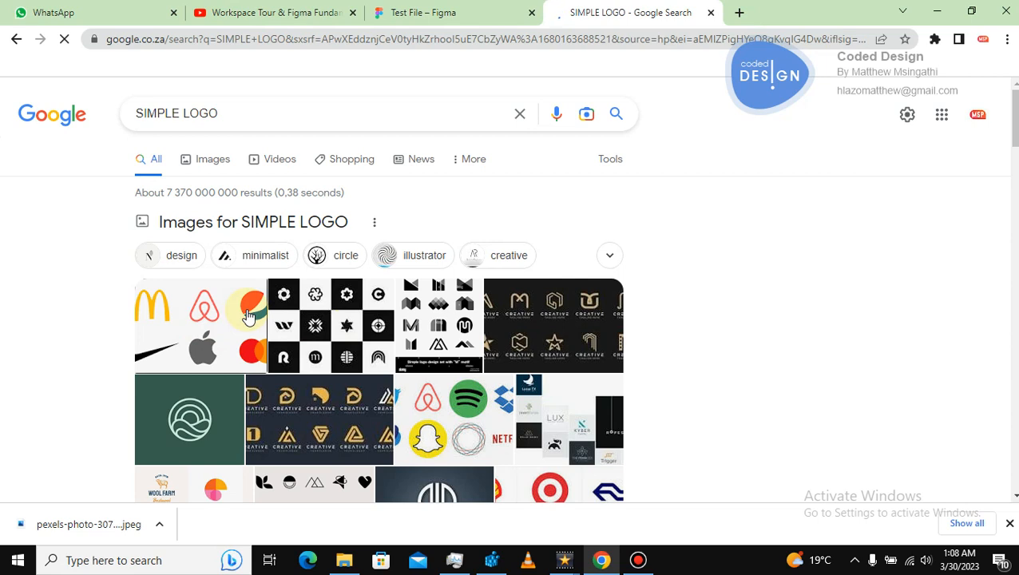
pyautogui.click(212, 169)
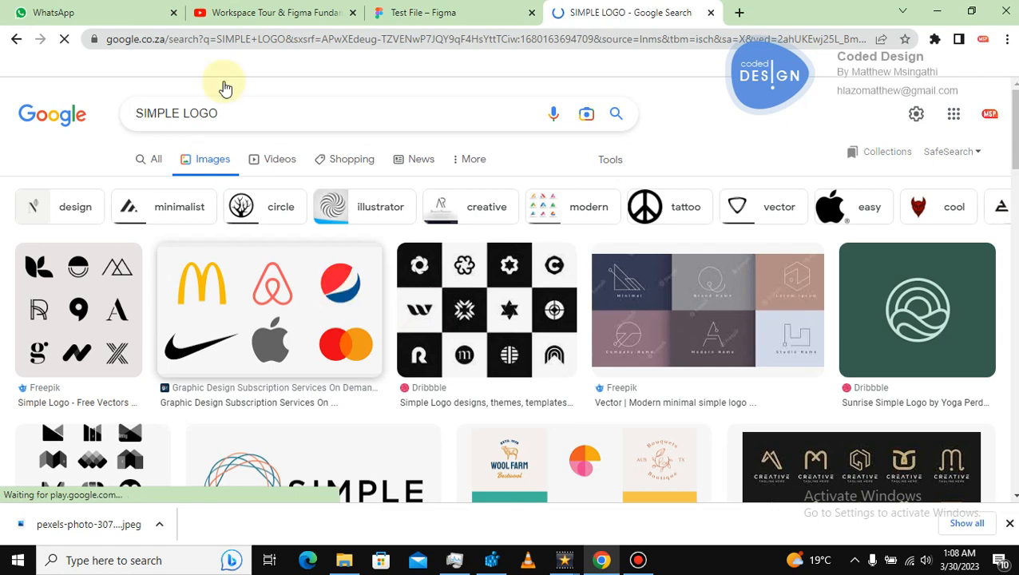
# Replace the image search query with PEPSI LOGO.
pyautogui.click(233, 112)
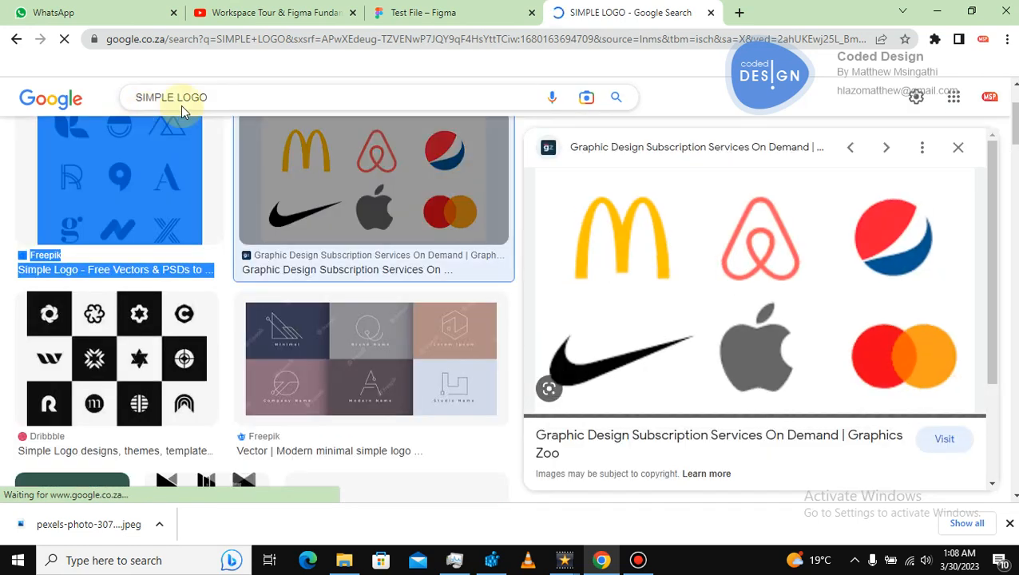
pyautogui.moveTo(227, 94); pyautogui.dragTo(131, 101)
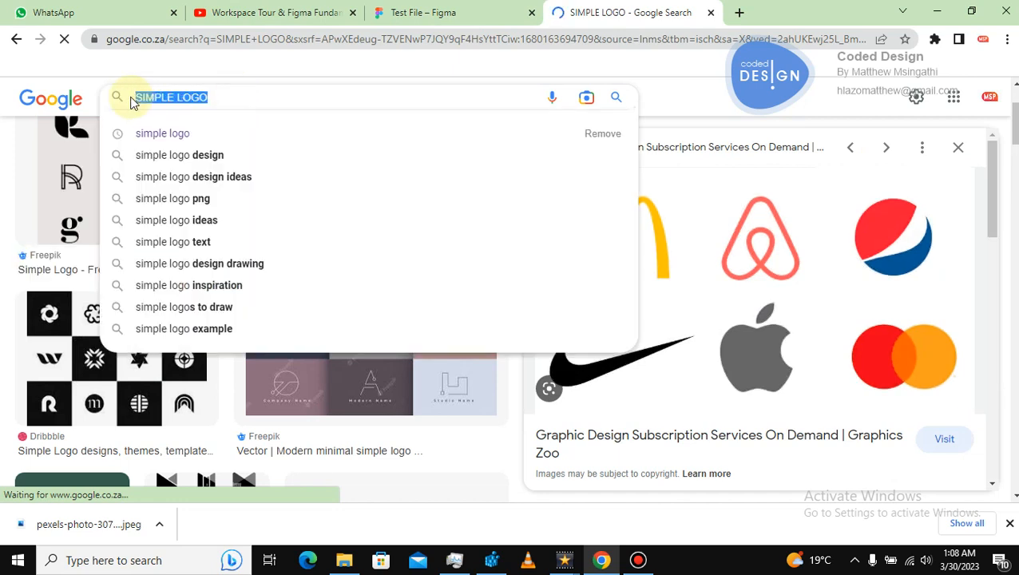
pyautogui.write('PEPSI LOGO')
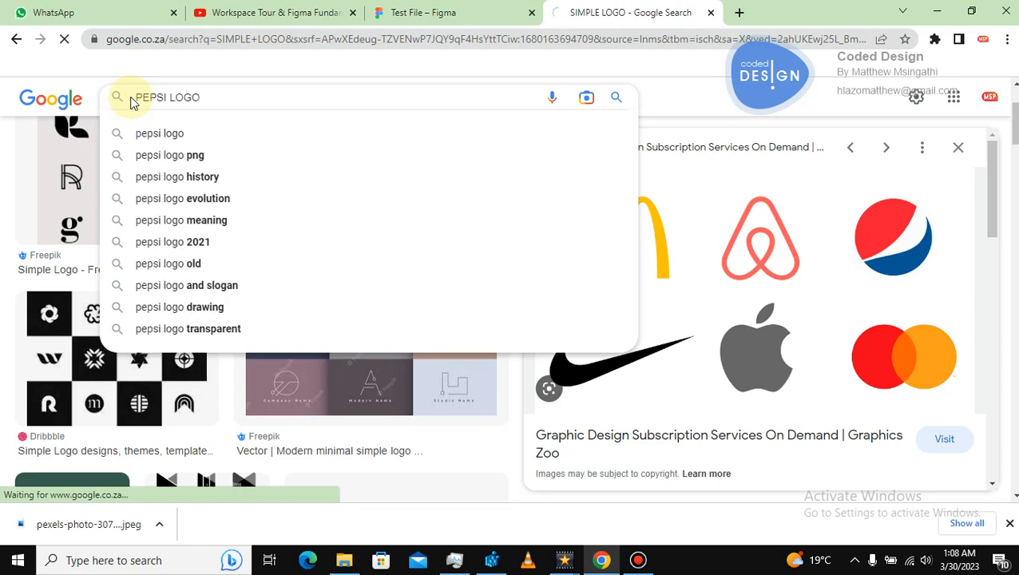
pyautogui.press('Return')
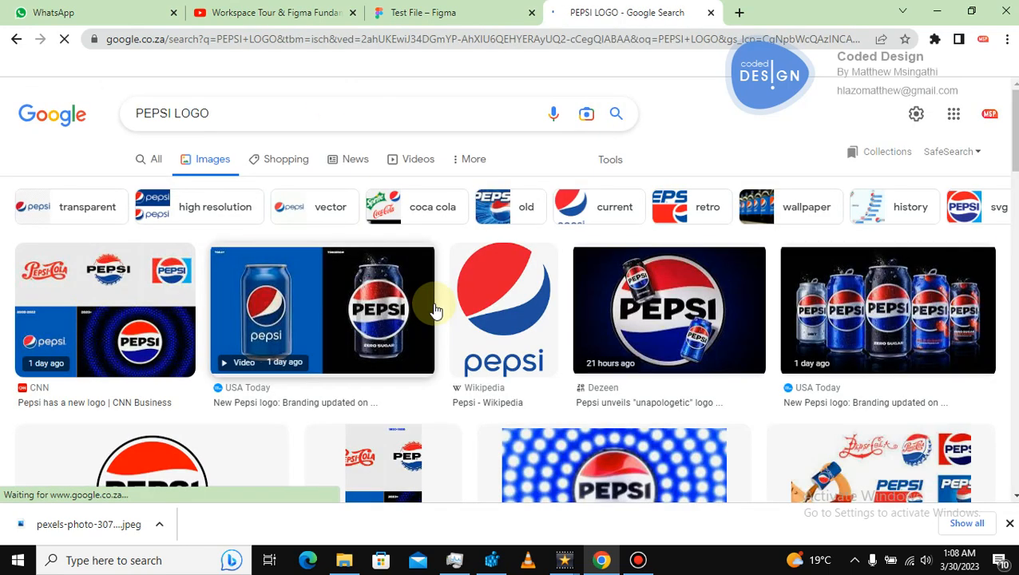
# Try to copy the Pepsi logo image and paste it into the A4 frame.
pyautogui.rightClick(485, 308)
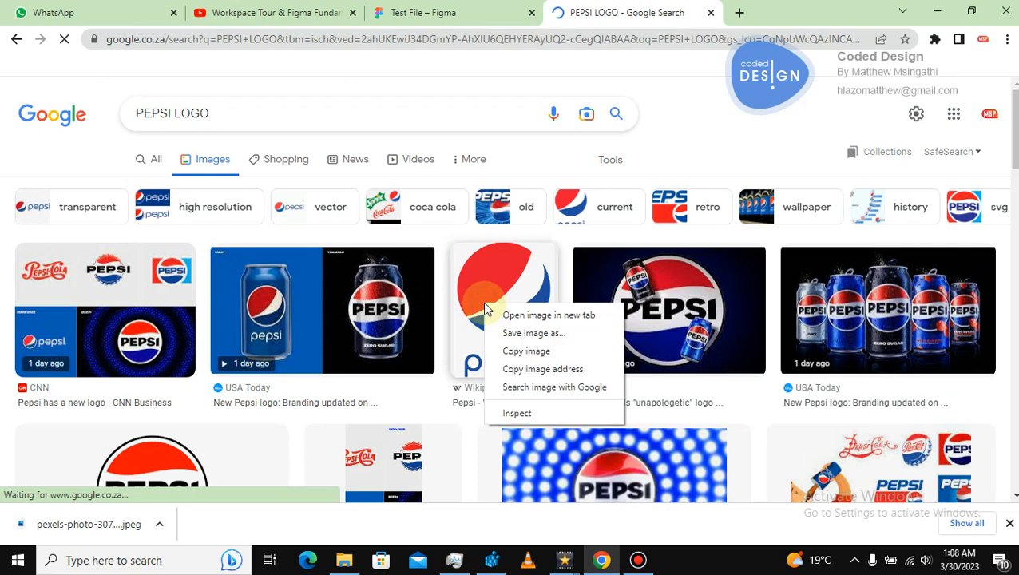
pyautogui.click(525, 351)
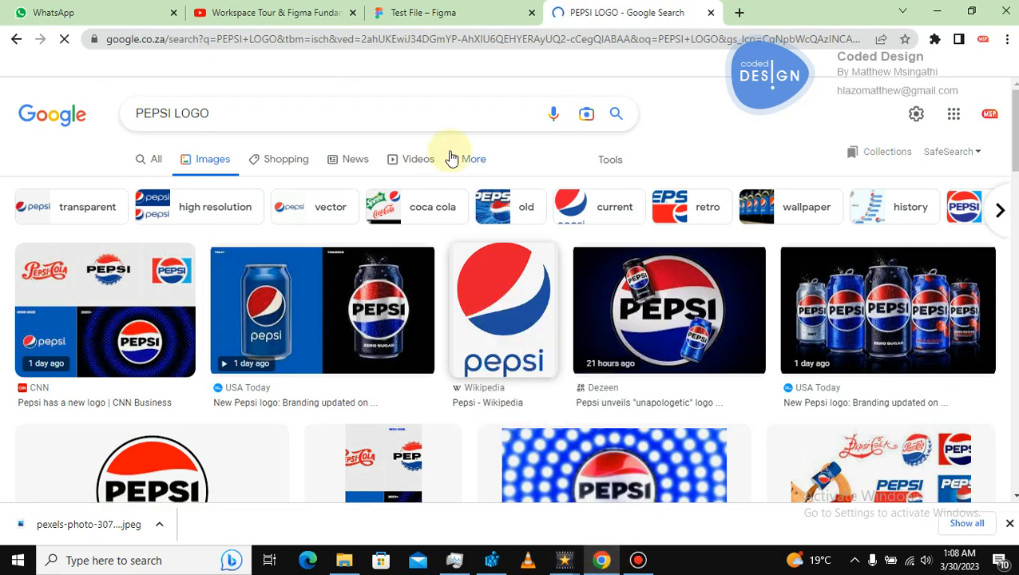
pyautogui.click(403, 12)
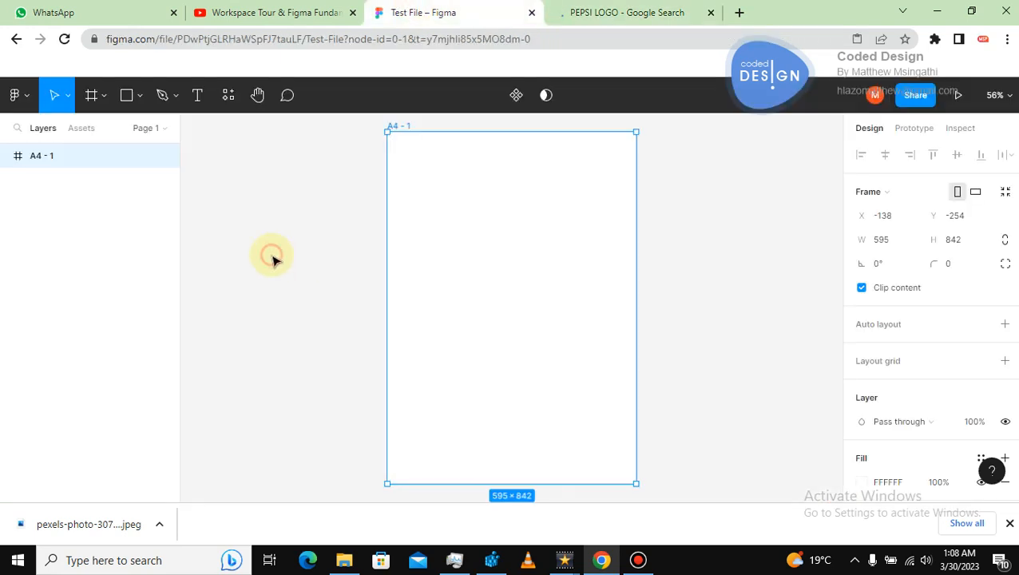
pyautogui.click(272, 257)
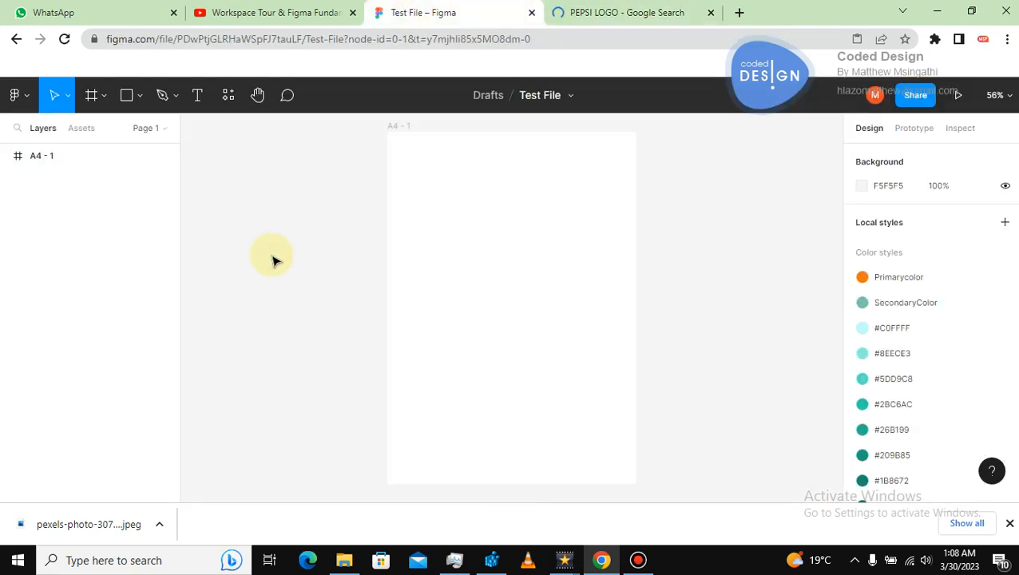
pyautogui.rightClick(457, 219)
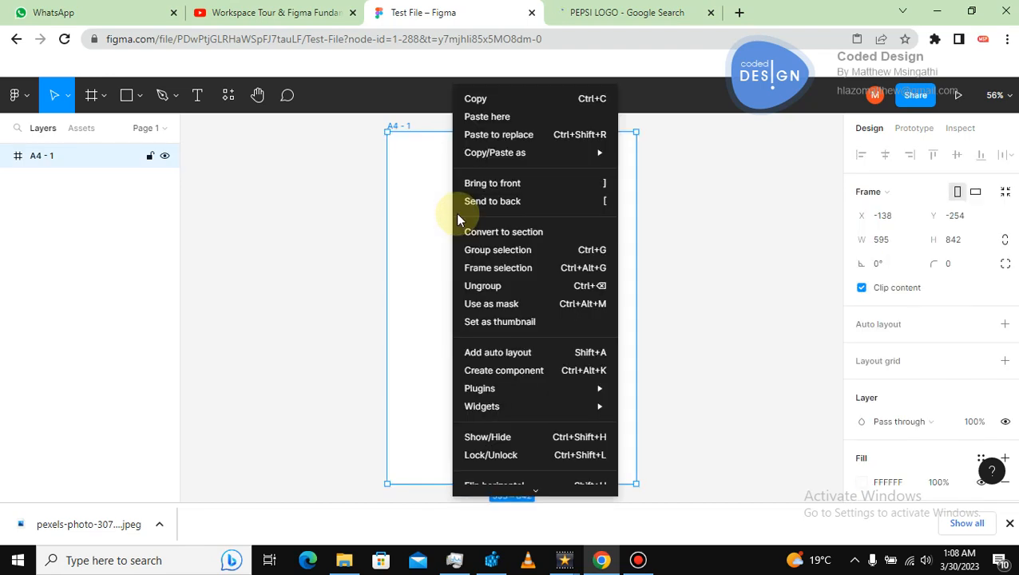
pyautogui.click(490, 119)
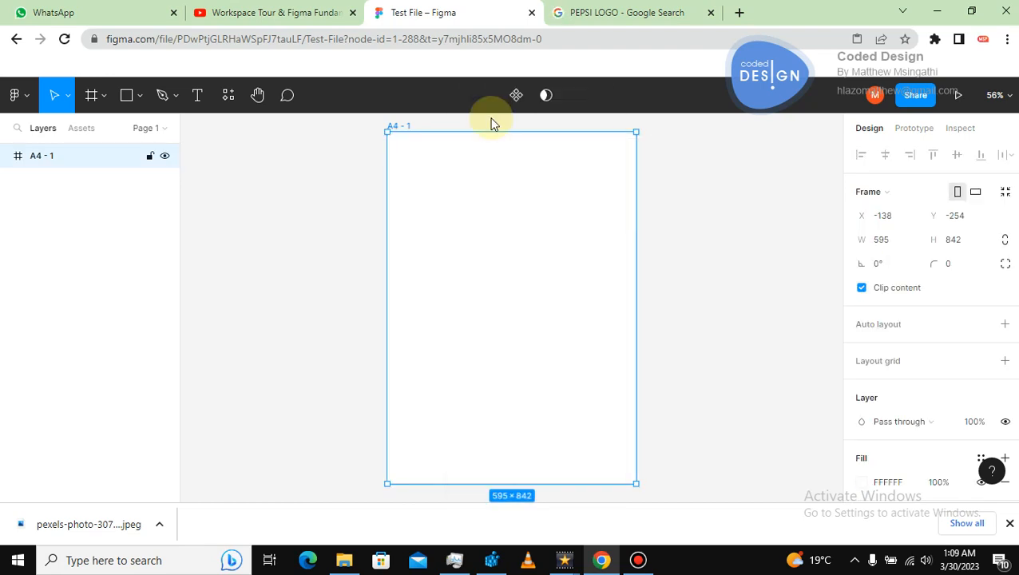
pyautogui.click(684, 237)
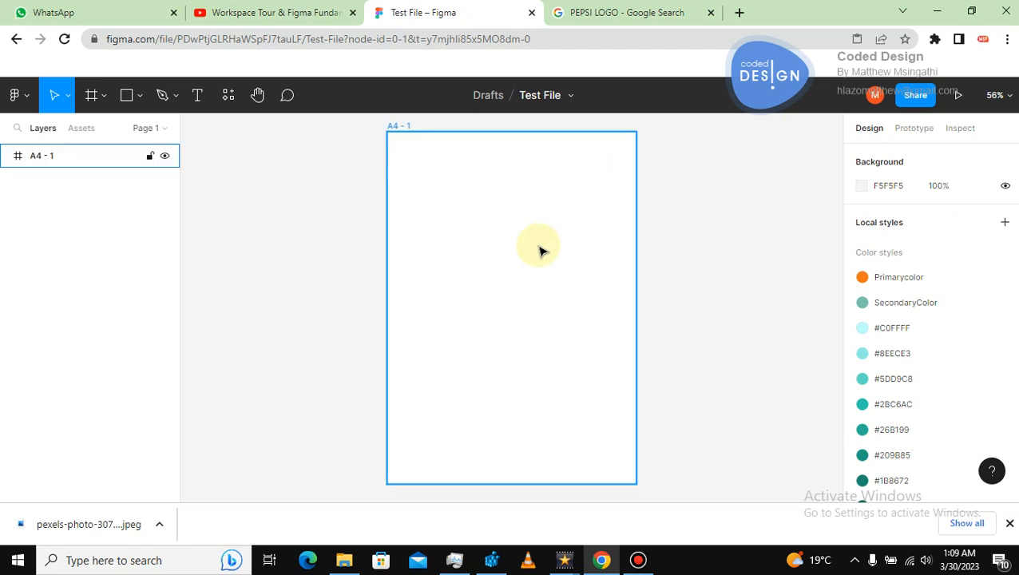
# Save the Pepsi logo image from the results as a PNG named download.
pyautogui.click(628, 13)
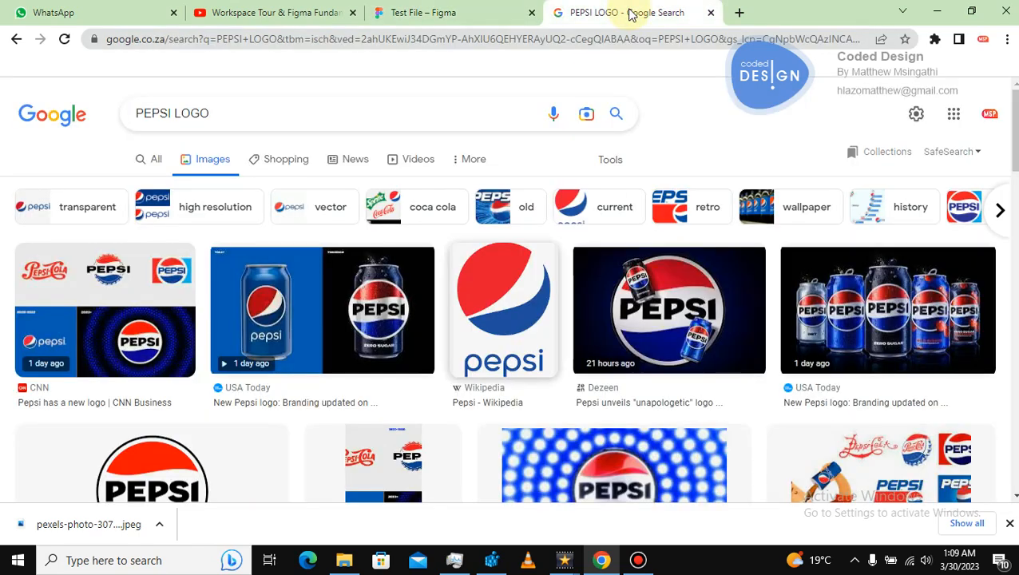
pyautogui.rightClick(506, 276)
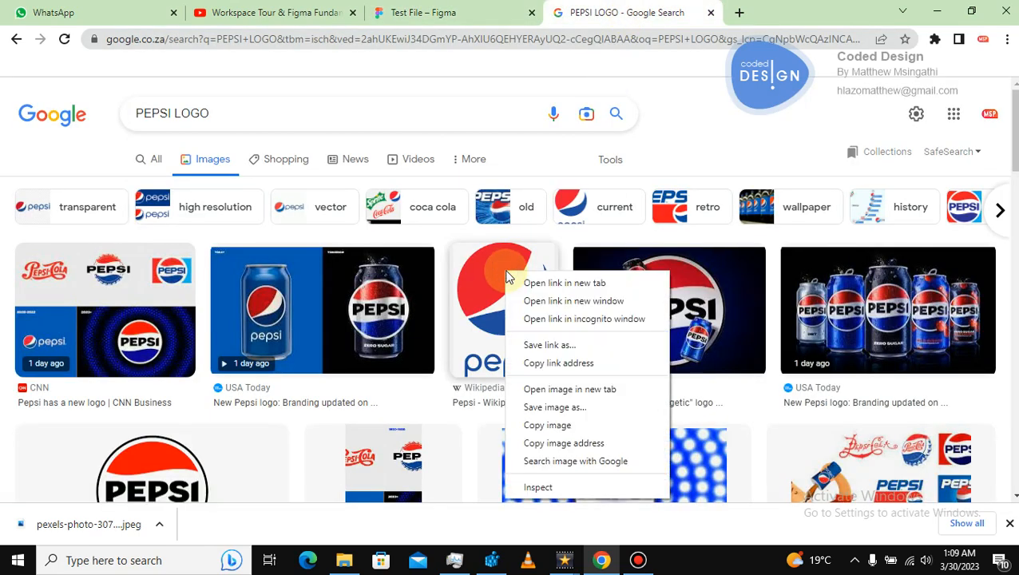
pyautogui.click(557, 417)
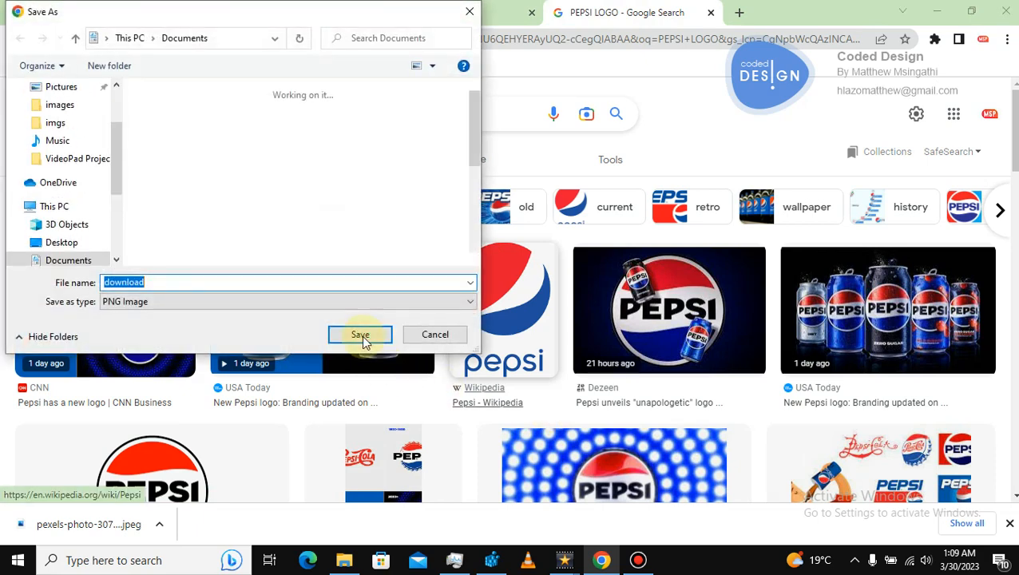
pyautogui.click(363, 339)
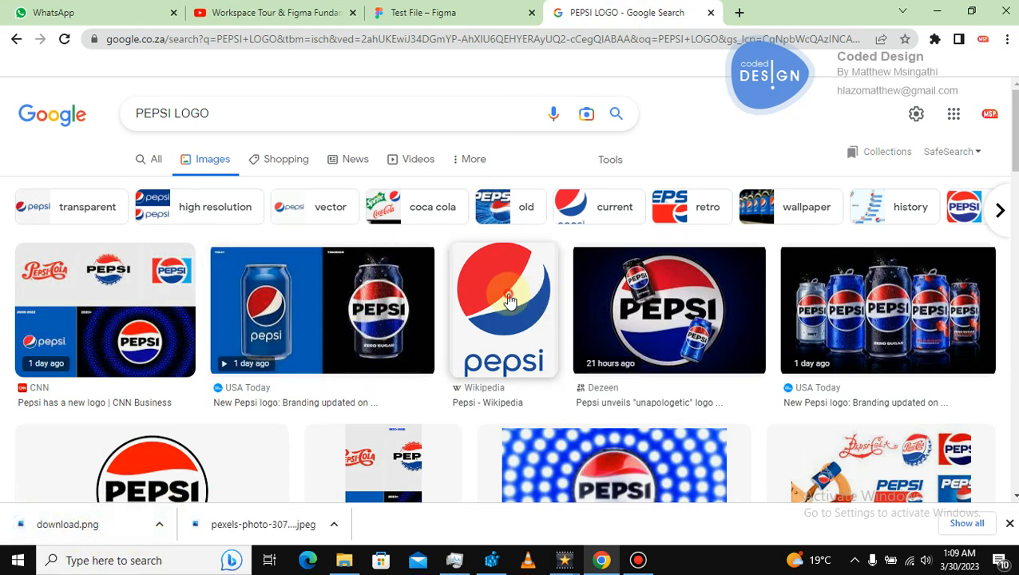
# Open the downloaded download.png in its folder and drag it into the A4 frame.
pyautogui.moveTo(507, 299); pyautogui.dragTo(469, 279)
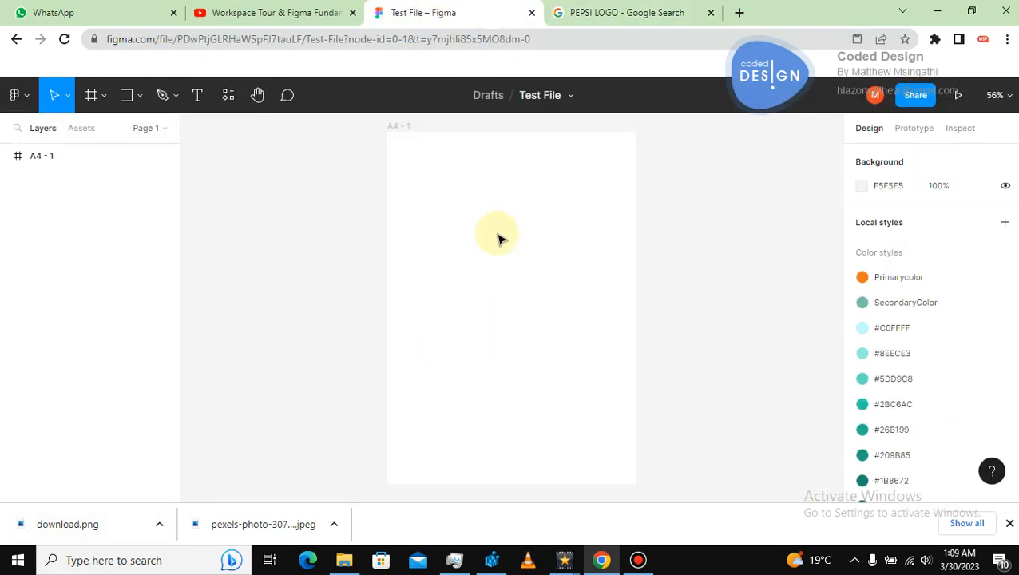
pyautogui.rightClick(95, 533)
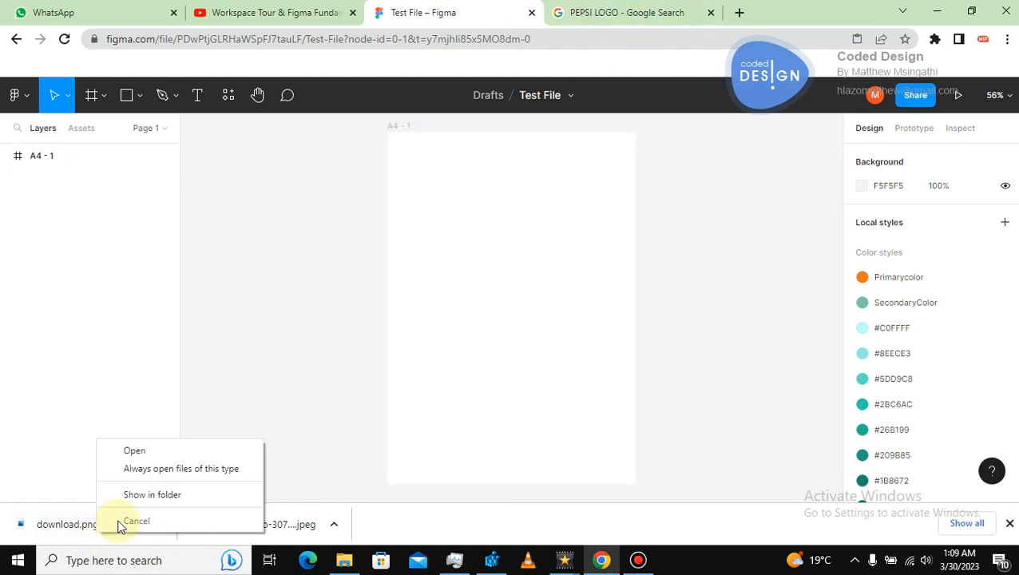
pyautogui.click(155, 492)
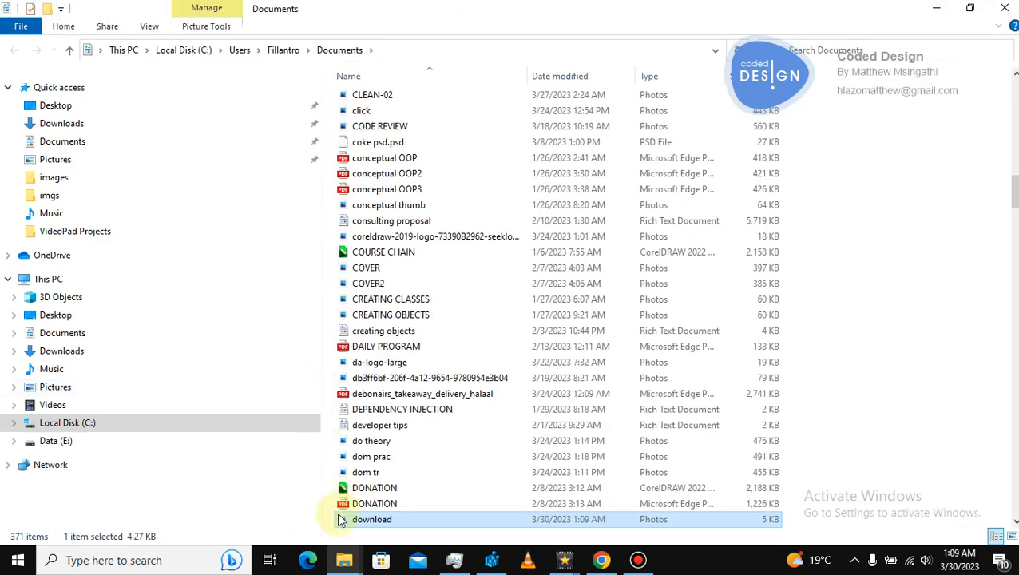
pyautogui.moveTo(346, 519); pyautogui.dragTo(502, 308)
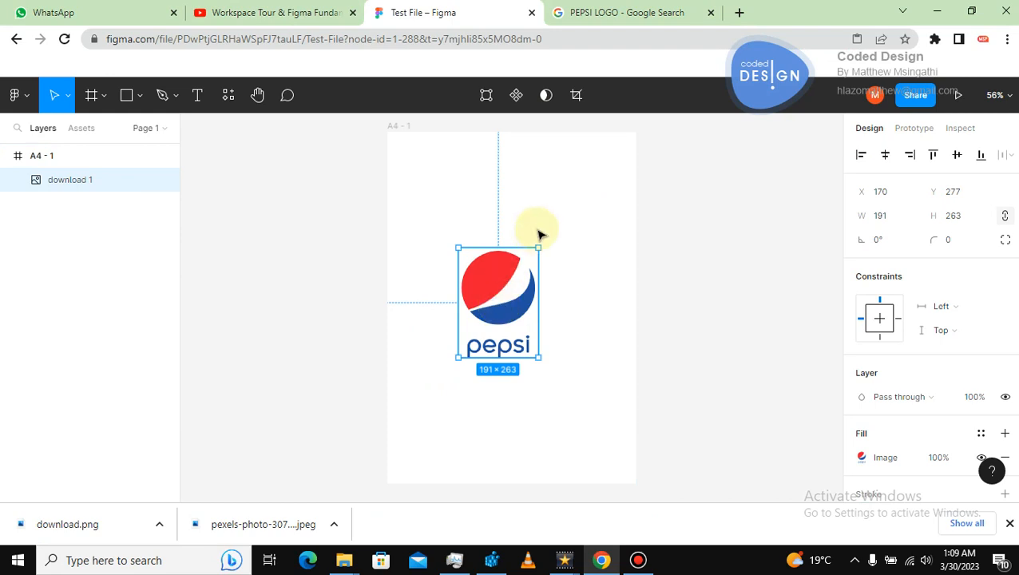
# Scale the Pepsi logo image up to about 282 × 388 from its corner.
pyautogui.click(629, 261)
pyautogui.click(507, 283)
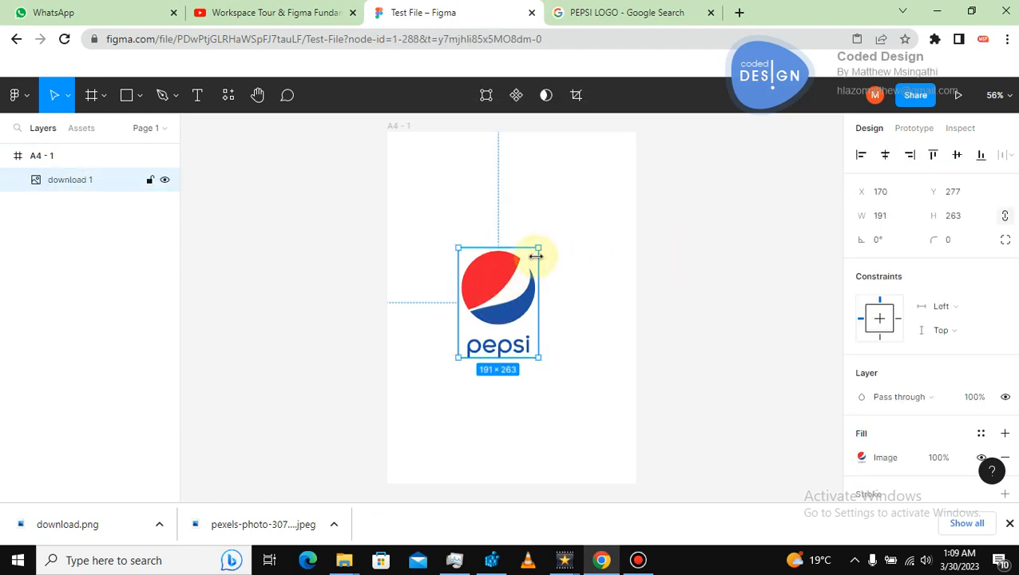
pyautogui.moveTo(544, 241); pyautogui.dragTo(577, 195)
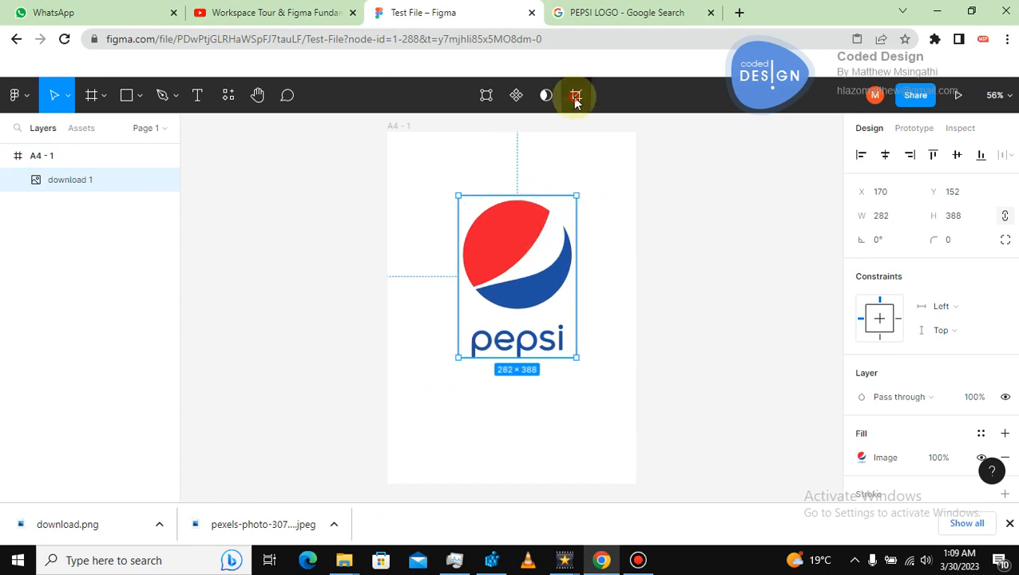
# Crop the logo image to 282 × 295, cutting off the pepsi wordmark.
pyautogui.click(575, 97)
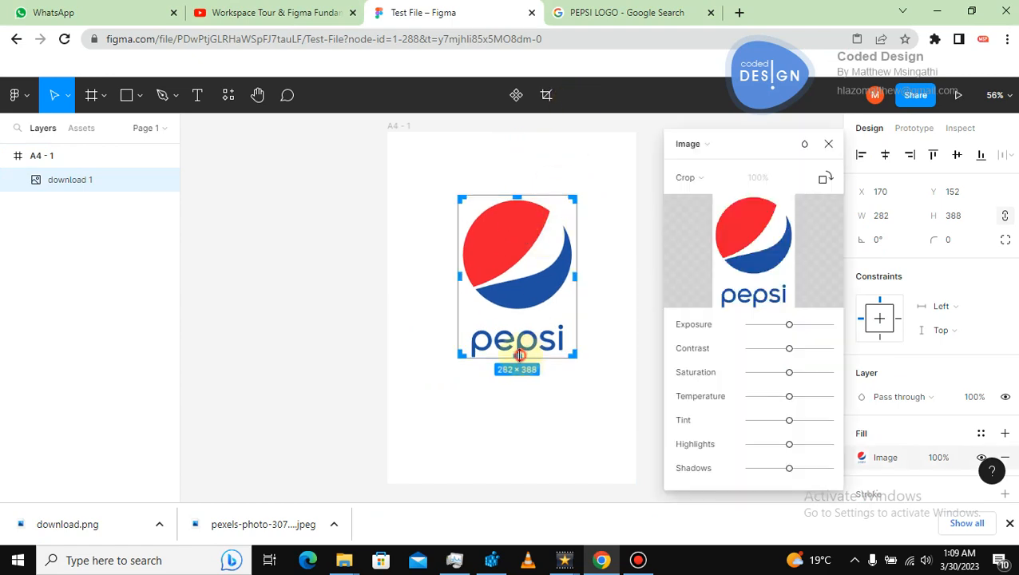
pyautogui.moveTo(519, 356); pyautogui.dragTo(532, 318)
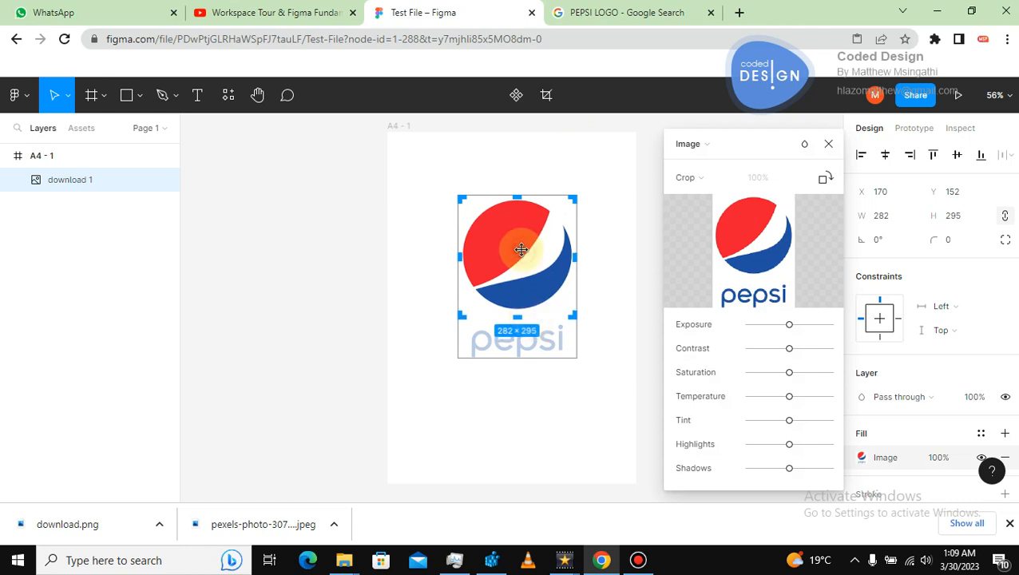
pyautogui.press('Return')
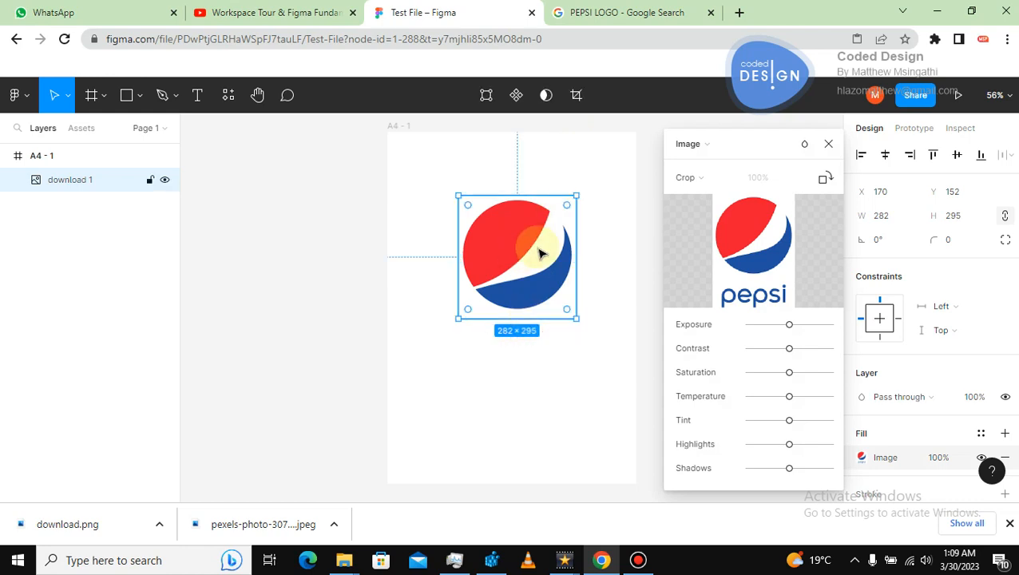
# Scale the Pepsi logo image up to about 402 × 421 and move it toward the centre of the frame.
pyautogui.click(550, 297)
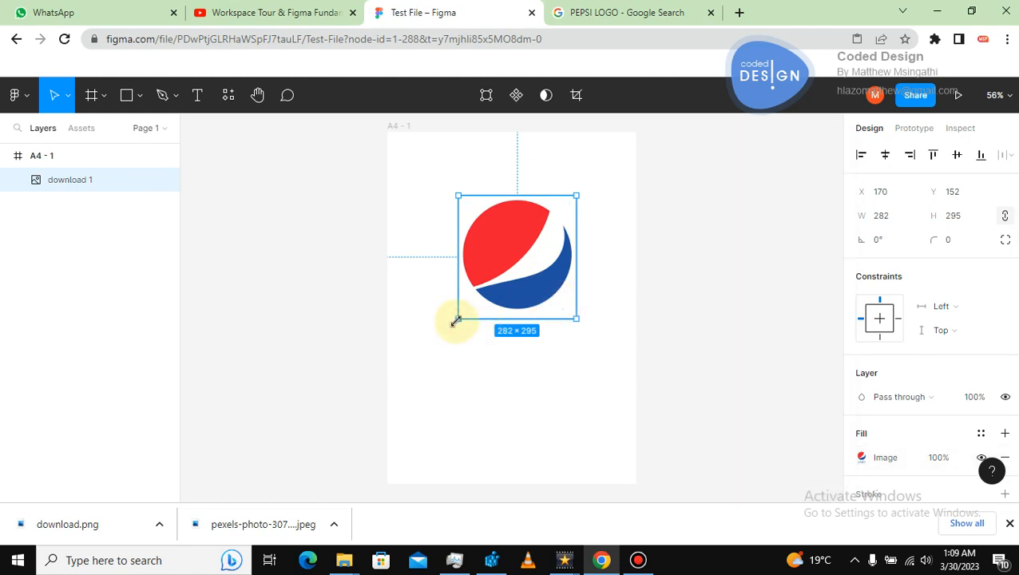
pyautogui.moveTo(456, 319); pyautogui.dragTo(409, 370)
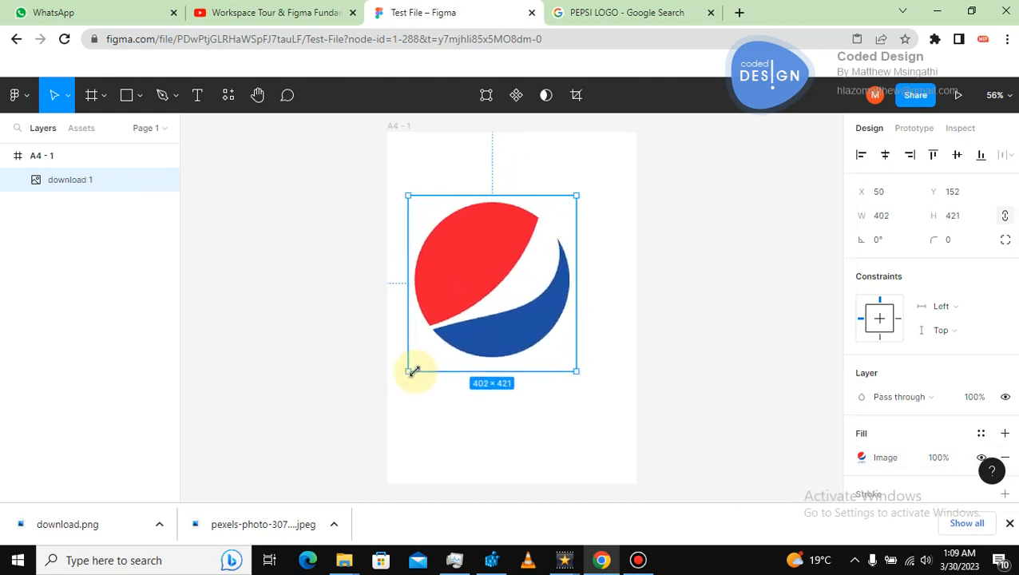
pyautogui.moveTo(487, 286); pyautogui.dragTo(506, 282)
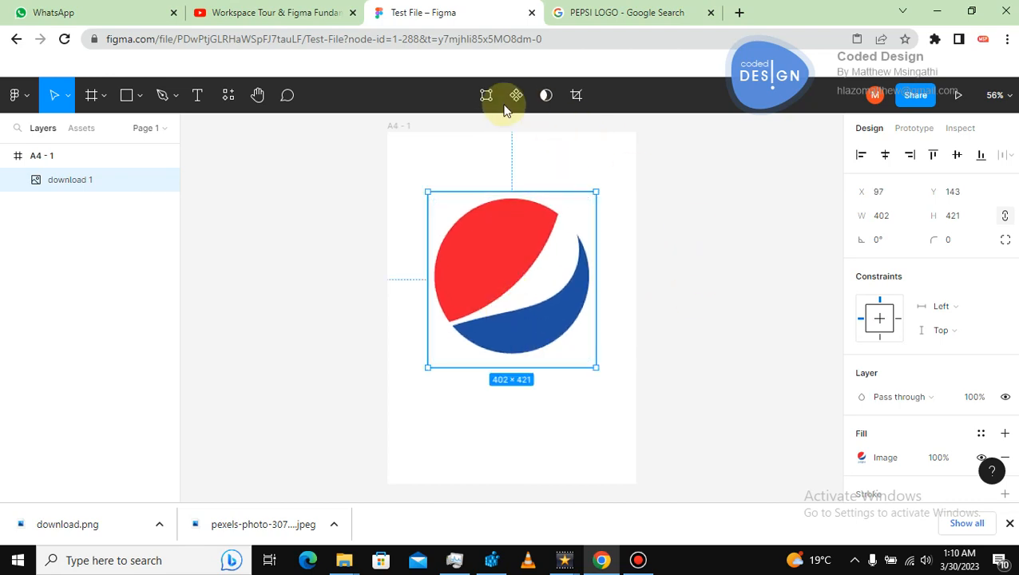
pyautogui.click(670, 245)
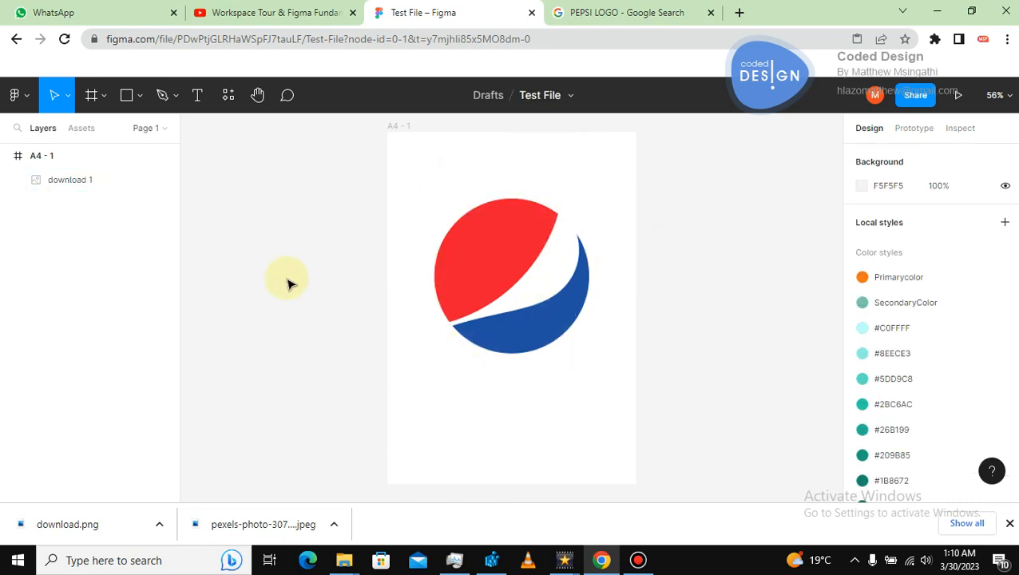
# Lock the Pepsi logo image layer.
pyautogui.click(488, 249)
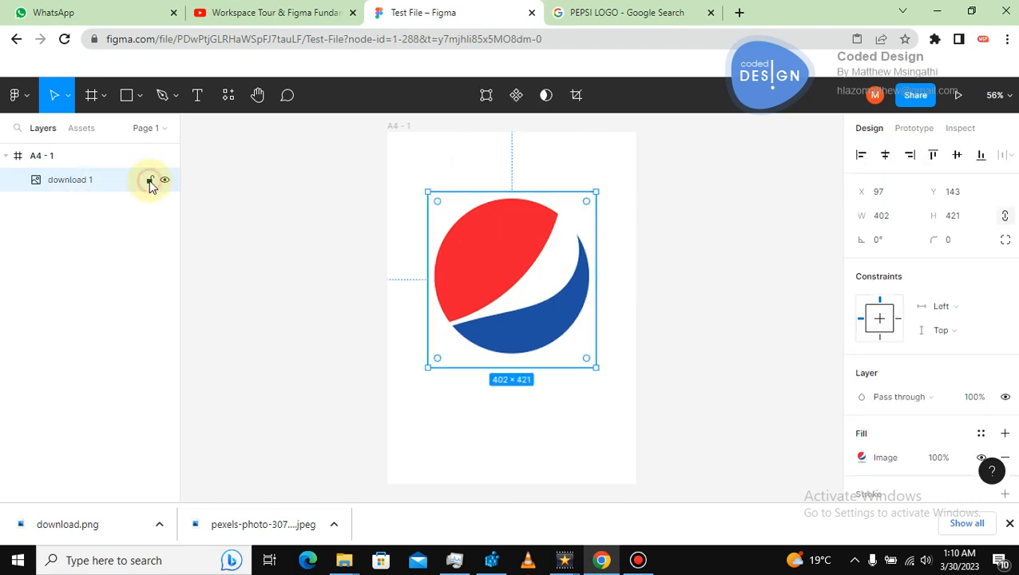
pyautogui.click(150, 181)
pyautogui.click(323, 256)
# Try dragging the locked logo on the canvas, and toggle the layer's visibility off and back on.
pyautogui.moveTo(427, 253); pyautogui.dragTo(548, 358)
pyautogui.moveTo(484, 174); pyautogui.dragTo(526, 263)
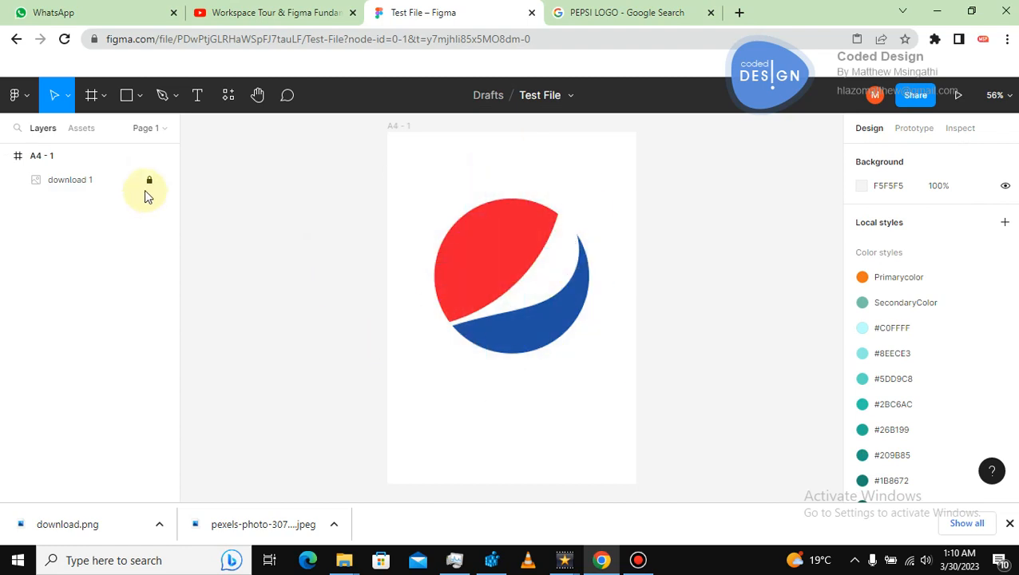
pyautogui.click(158, 186)
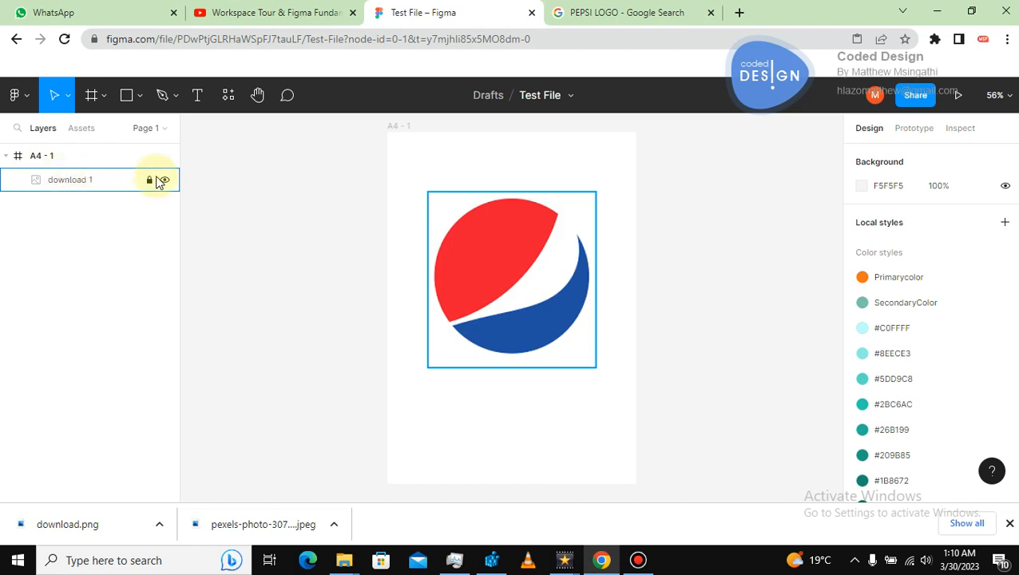
pyautogui.click(164, 181)
pyautogui.click(163, 181)
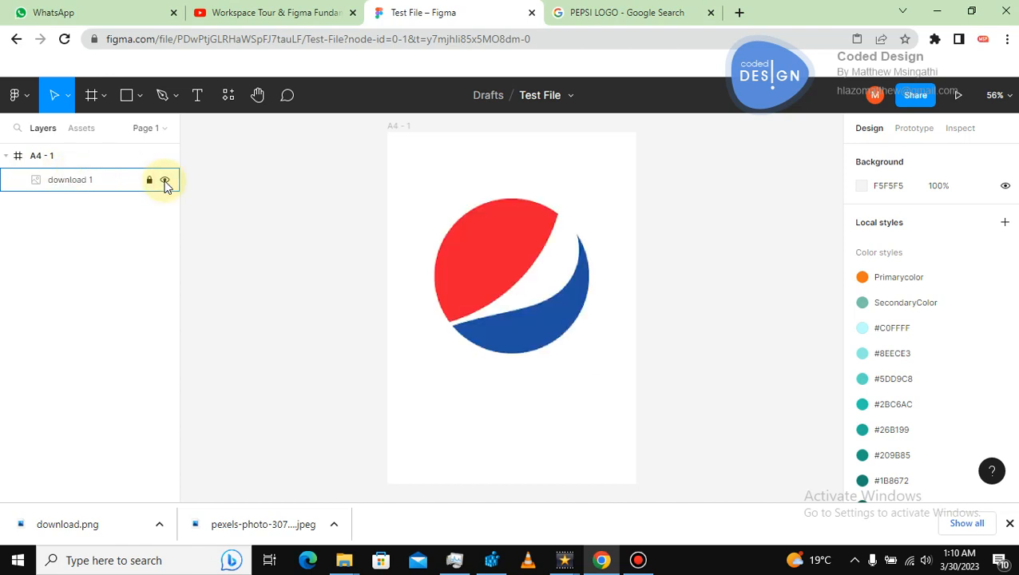
# Draw a circle about 376 × 376 with the Ellipse tool and position it over the Pepsi logo.
pyautogui.click(140, 95)
pyautogui.click(94, 185)
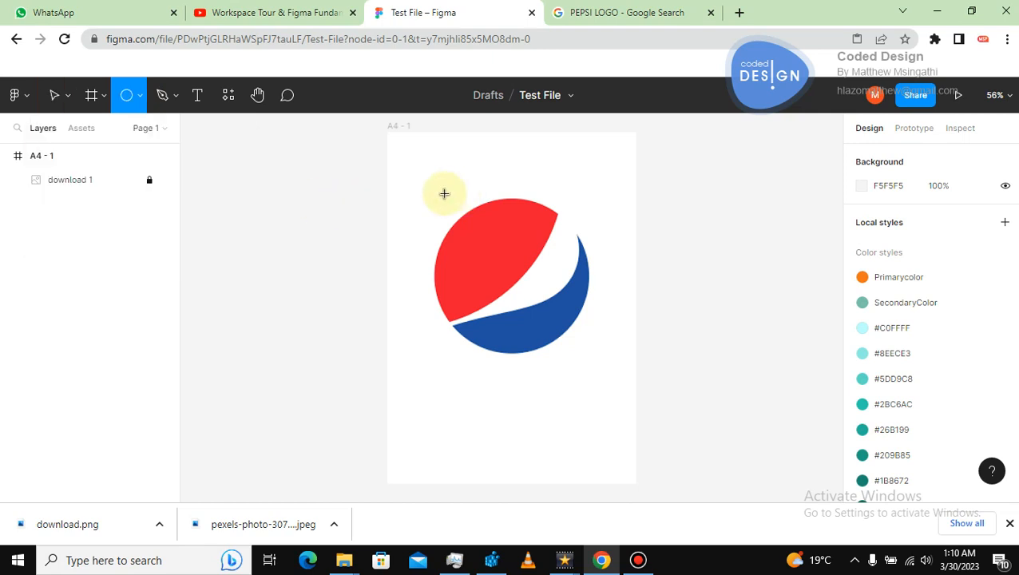
pyautogui.moveTo(489, 239); pyautogui.dragTo(604, 351)
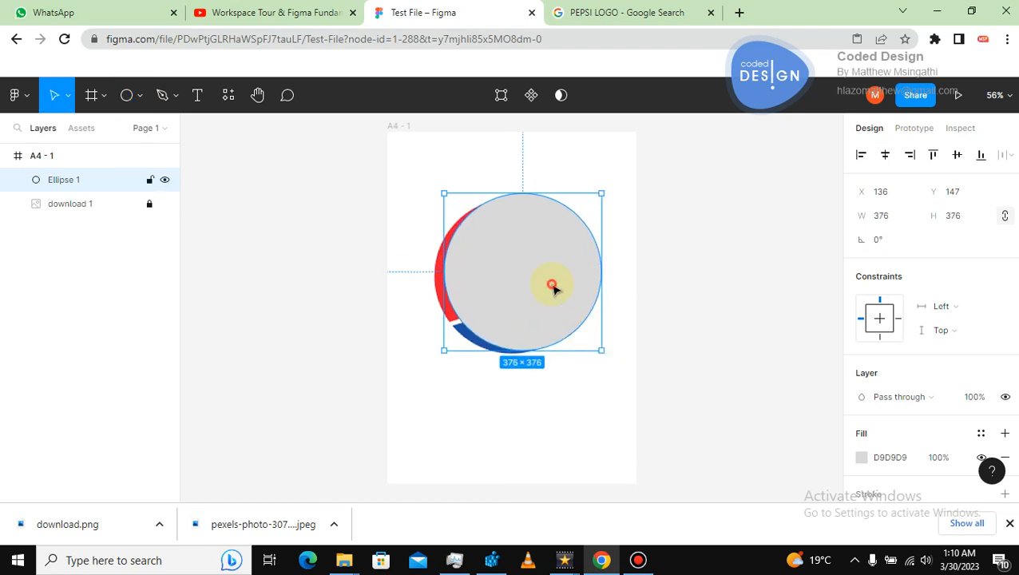
pyautogui.moveTo(551, 285); pyautogui.dragTo(542, 290)
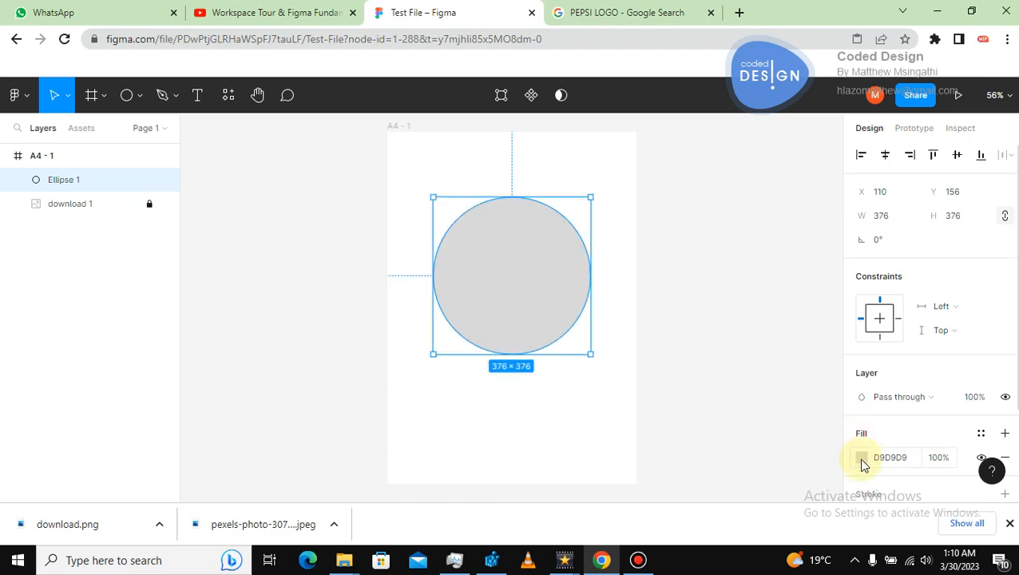
# Remove the circle's fill and add a stroke to it instead.
pyautogui.click(1007, 457)
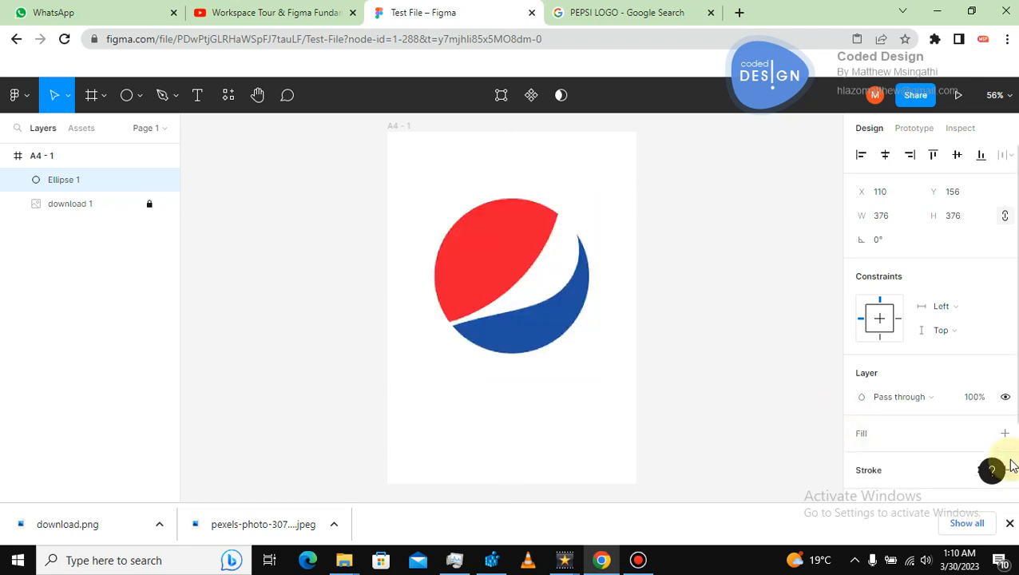
pyautogui.click(884, 469)
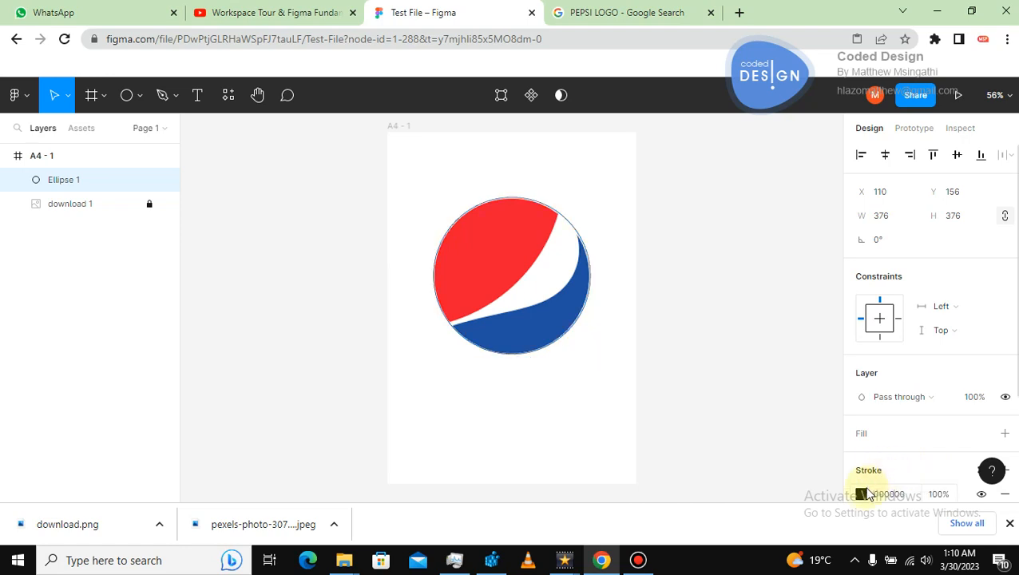
# Set the circle's stroke colour to blue 1373E4 using the colour picker.
pyautogui.click(861, 494)
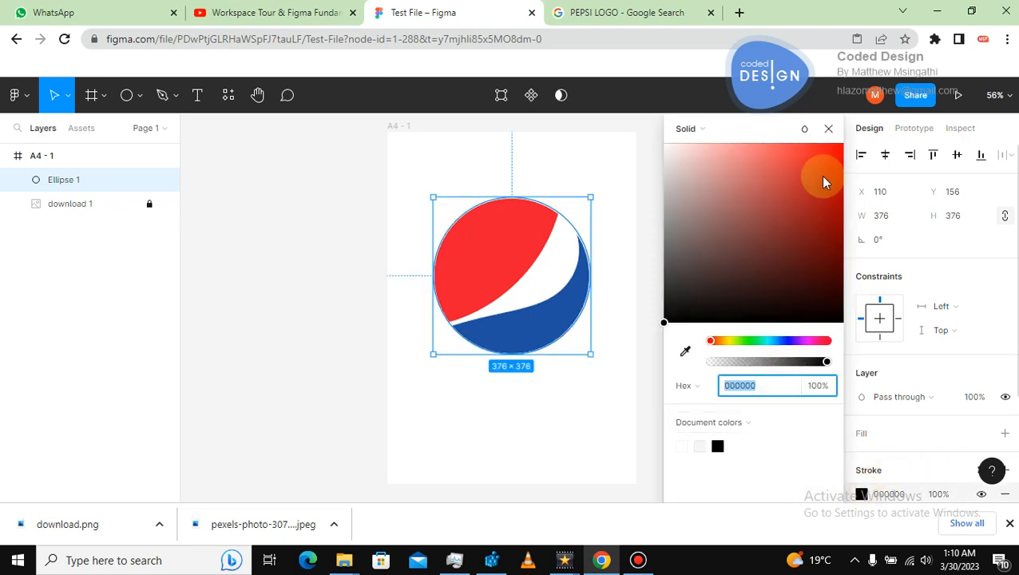
pyautogui.click(744, 342)
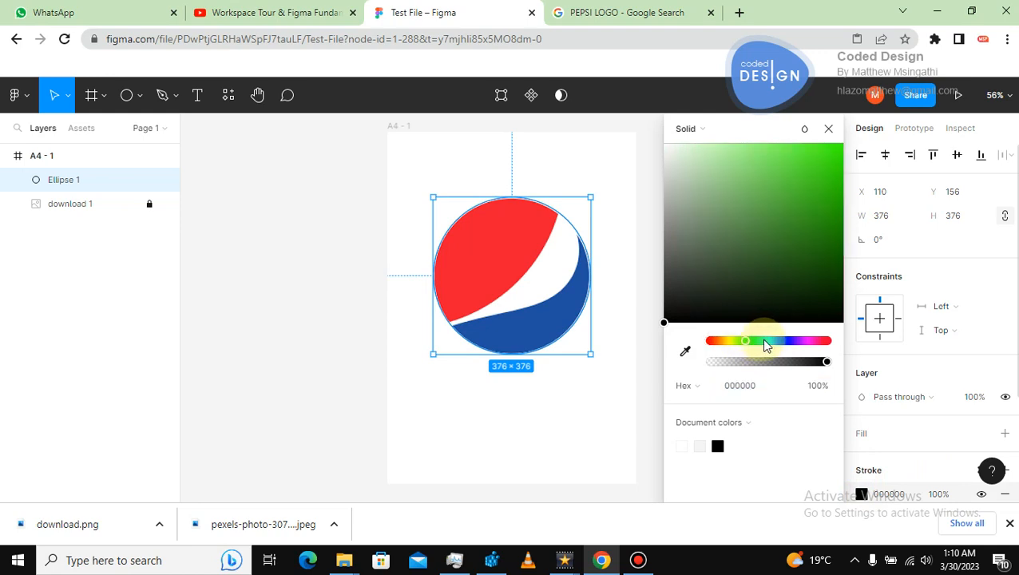
pyautogui.click(828, 164)
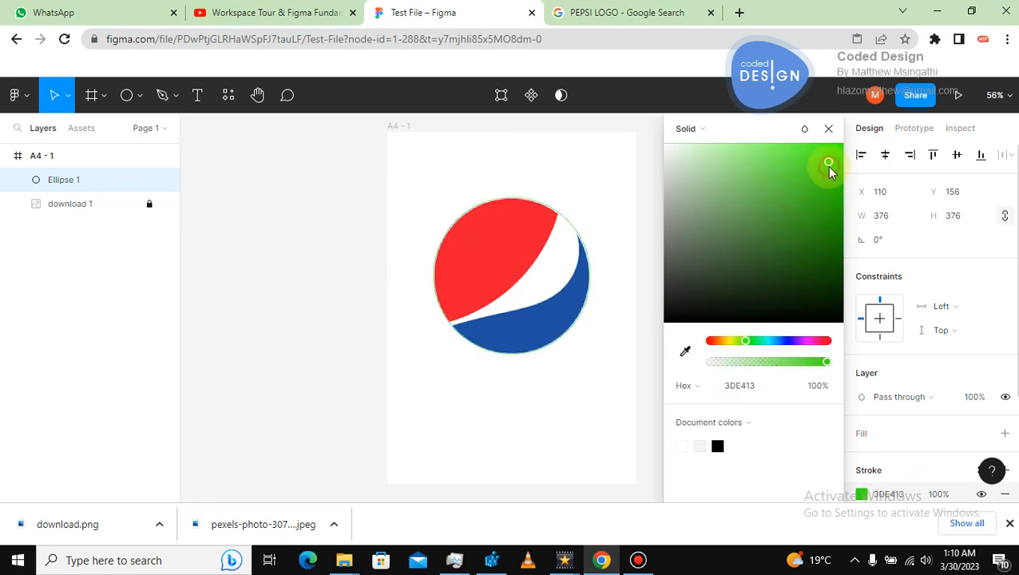
pyautogui.click(779, 341)
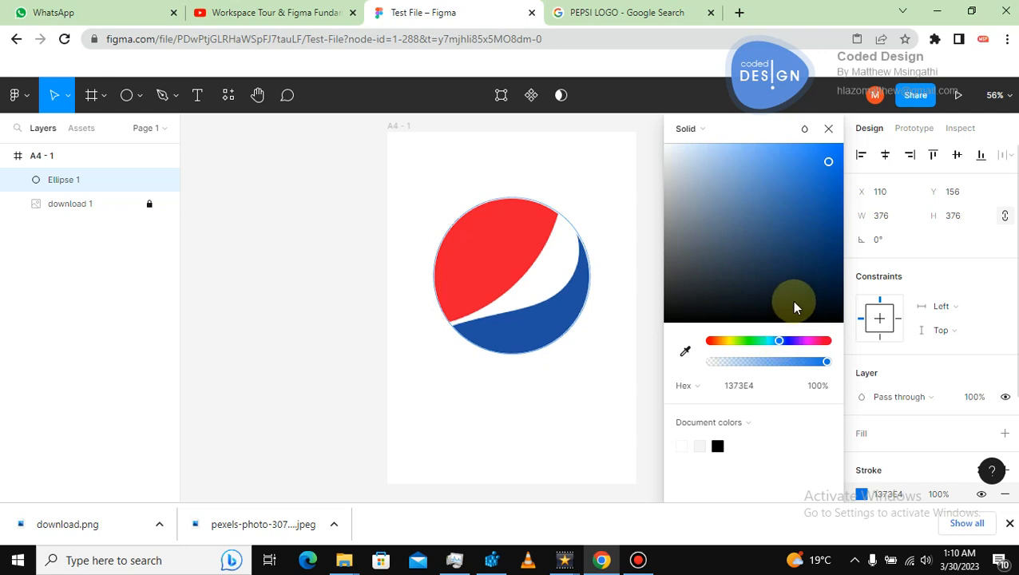
pyautogui.click(625, 347)
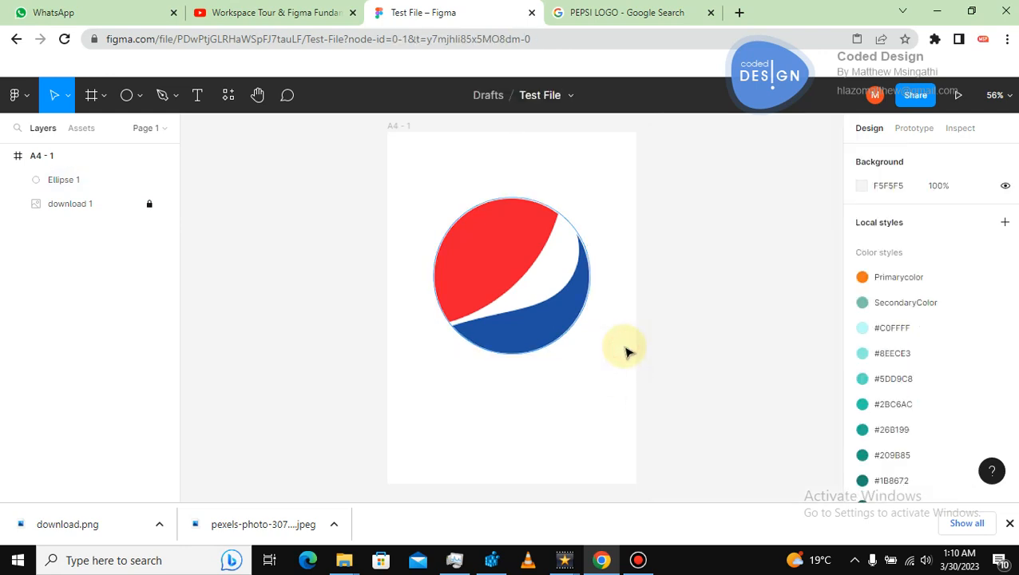
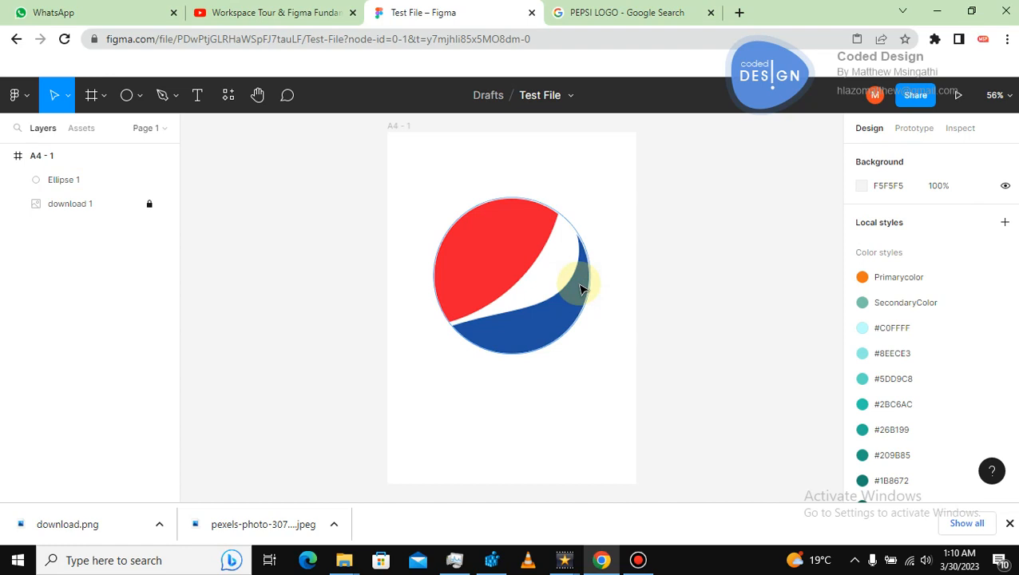
# Draw a Pen path from left of the logo, curving along the red section's lower edge up to the circle's top edge.
pyautogui.hotkey('shift', '0')
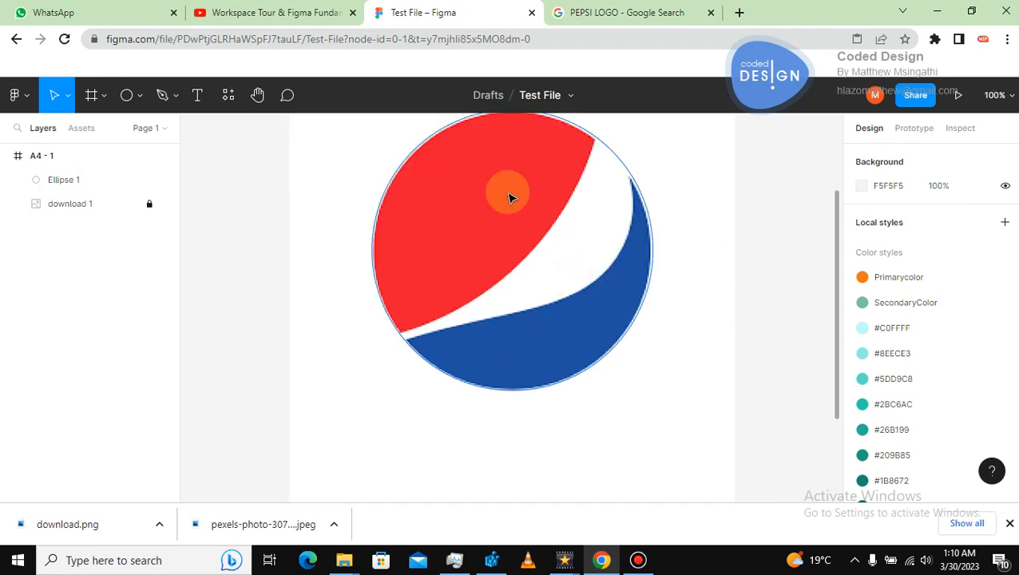
pyautogui.click(257, 95)
pyautogui.moveTo(541, 205); pyautogui.dragTo(516, 238)
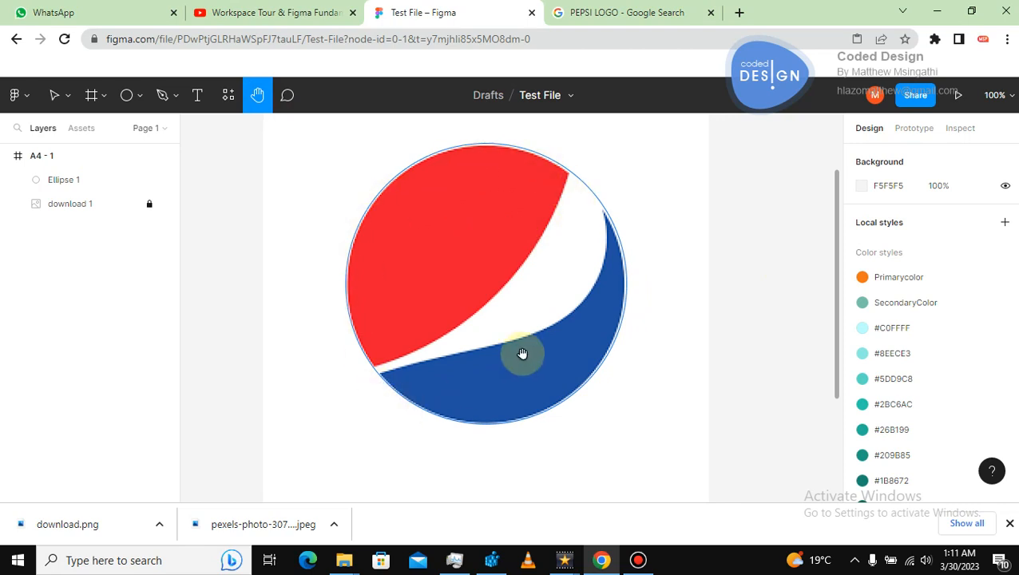
pyautogui.click(54, 95)
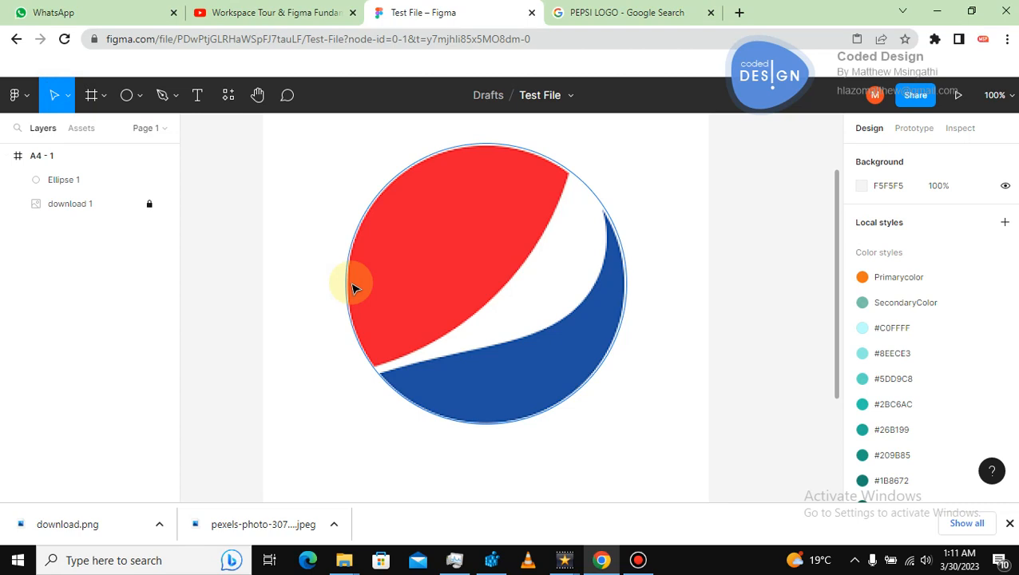
pyautogui.click(162, 96)
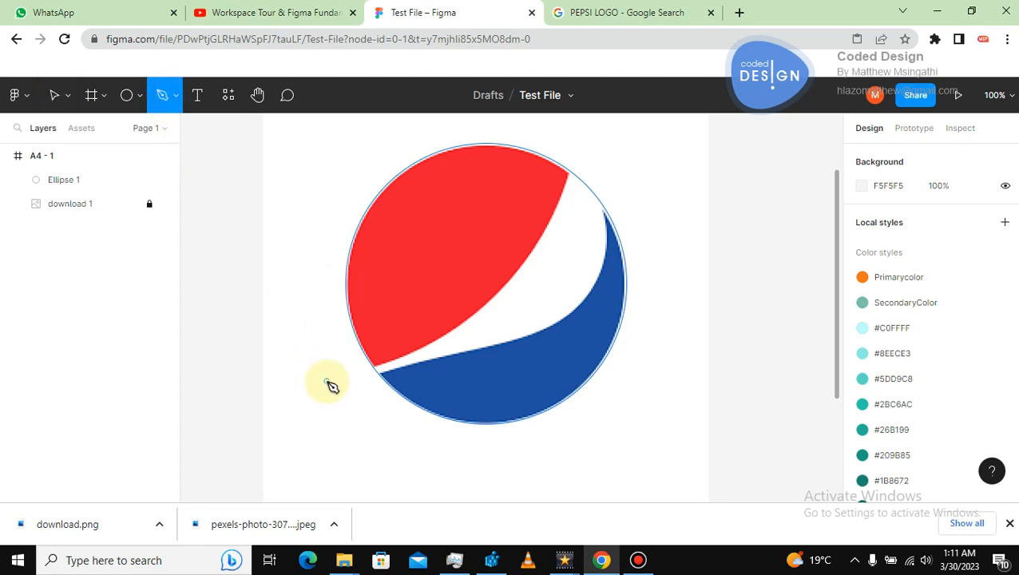
pyautogui.click(317, 377)
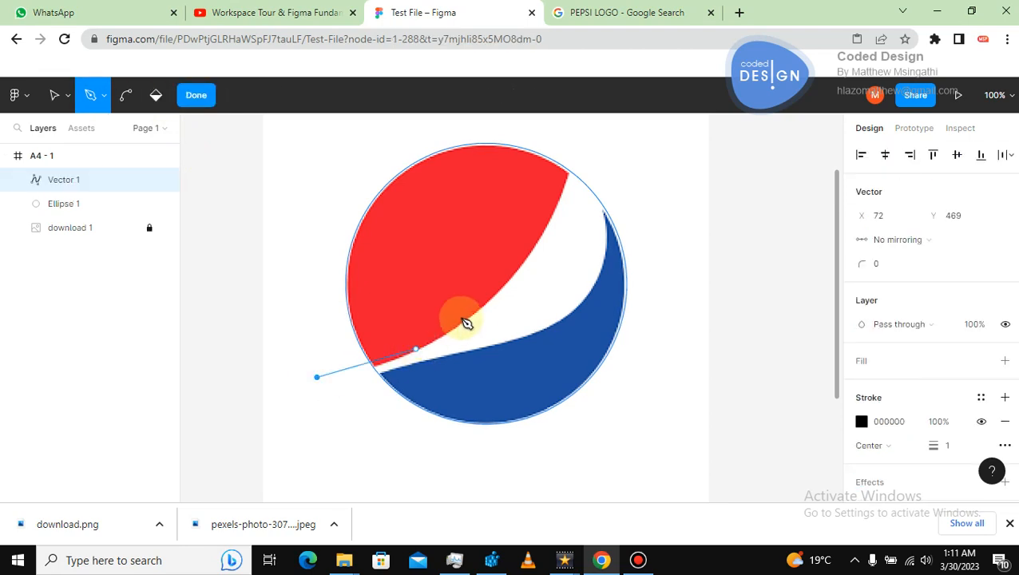
pyautogui.moveTo(491, 301); pyautogui.dragTo(572, 229)
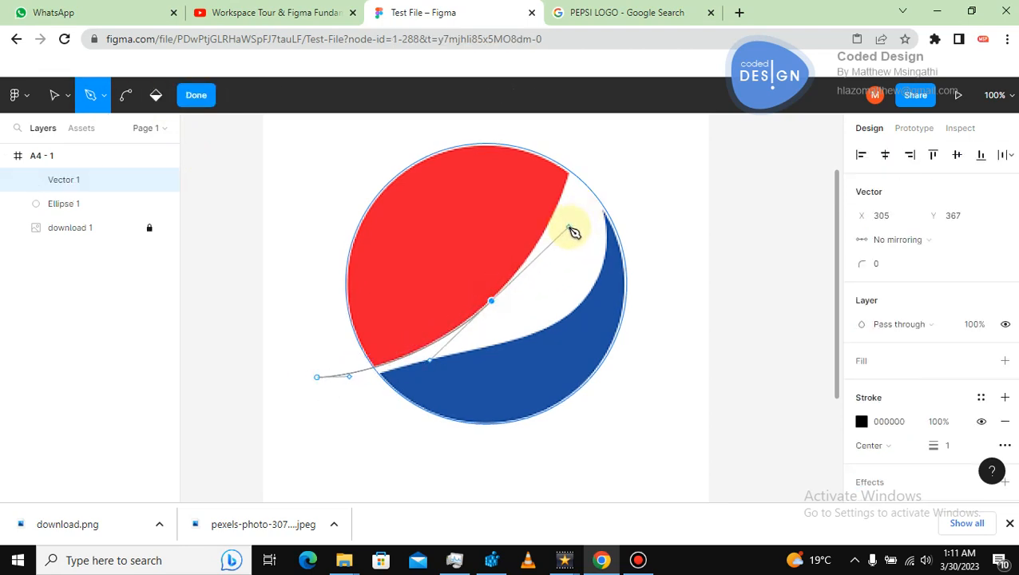
pyautogui.click(575, 150)
pyautogui.click(507, 125)
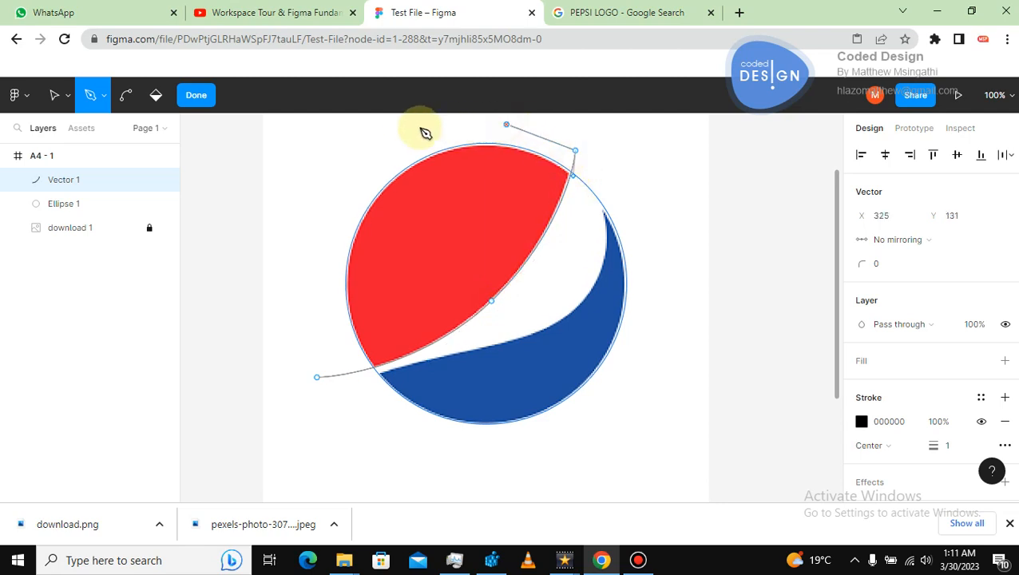
pyautogui.click(367, 144)
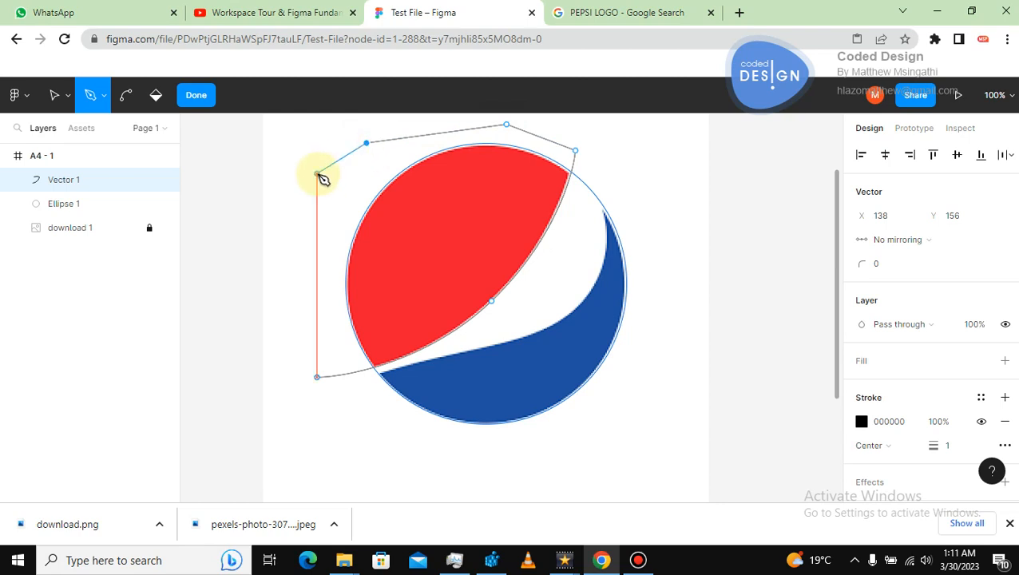
pyautogui.click(306, 208)
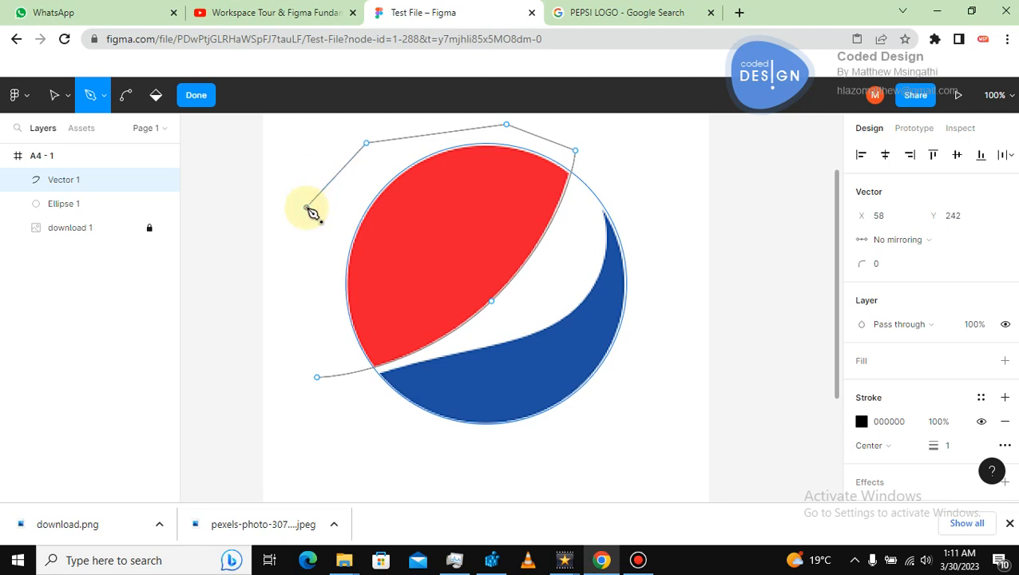
pyautogui.hotkey('ctrl', 'z')
pyautogui.hotkey('ctrl', 'z')
pyautogui.hotkey('ctrl', 'z')
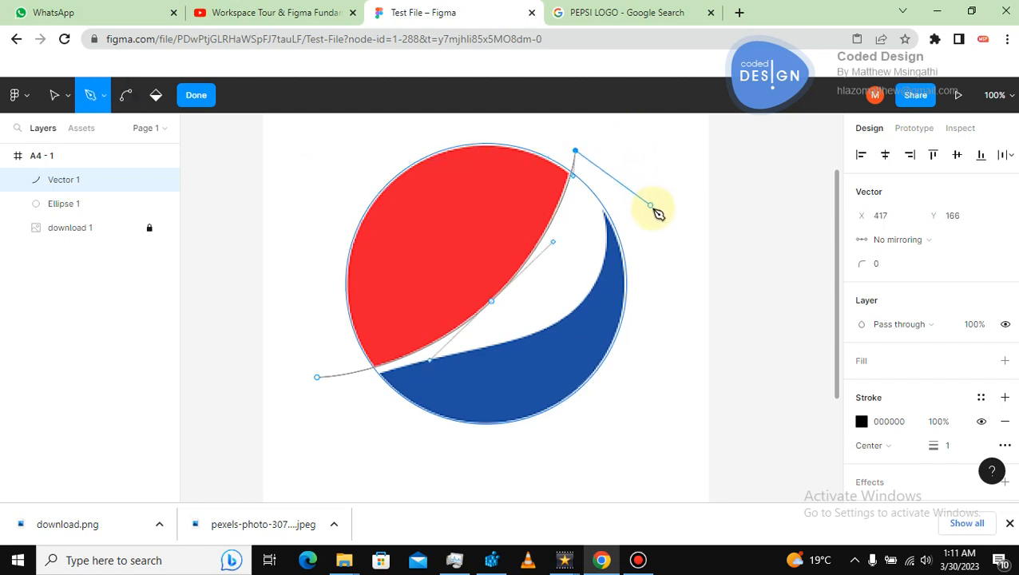
# Continue the path around the logo's right and bottom side and close it at its starting point.
pyautogui.click(676, 245)
pyautogui.click(646, 413)
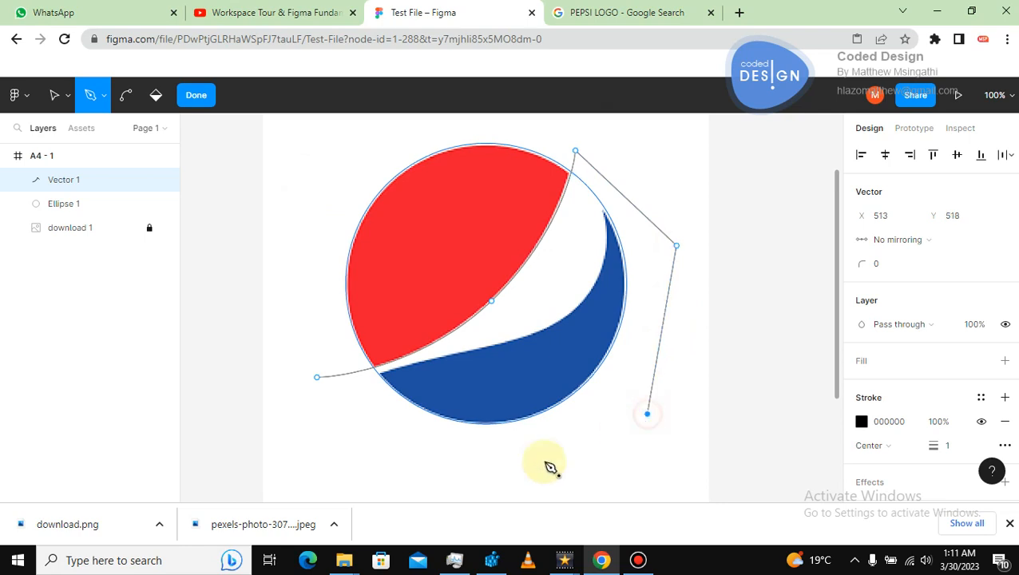
pyautogui.click(482, 472)
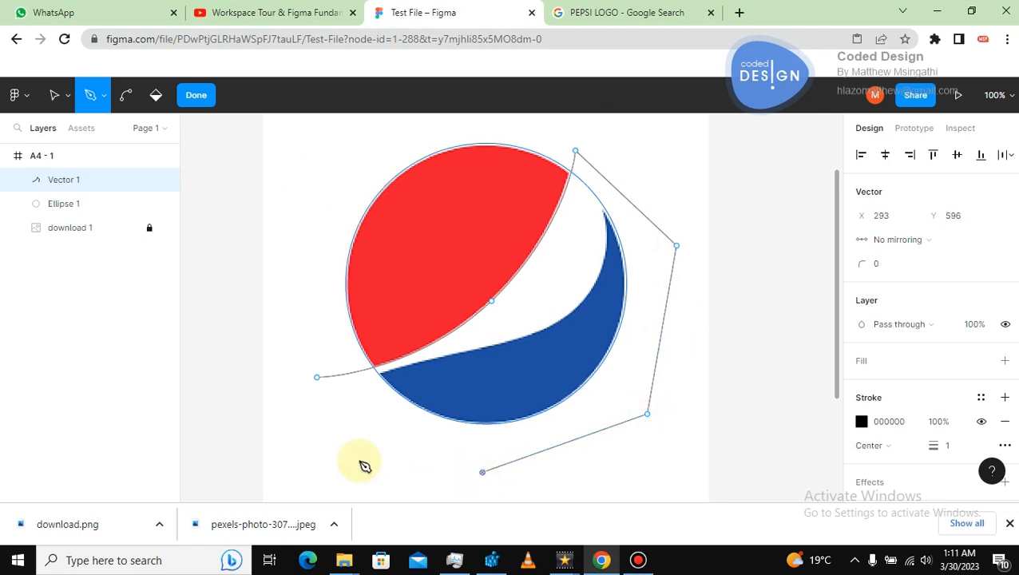
pyautogui.click(319, 380)
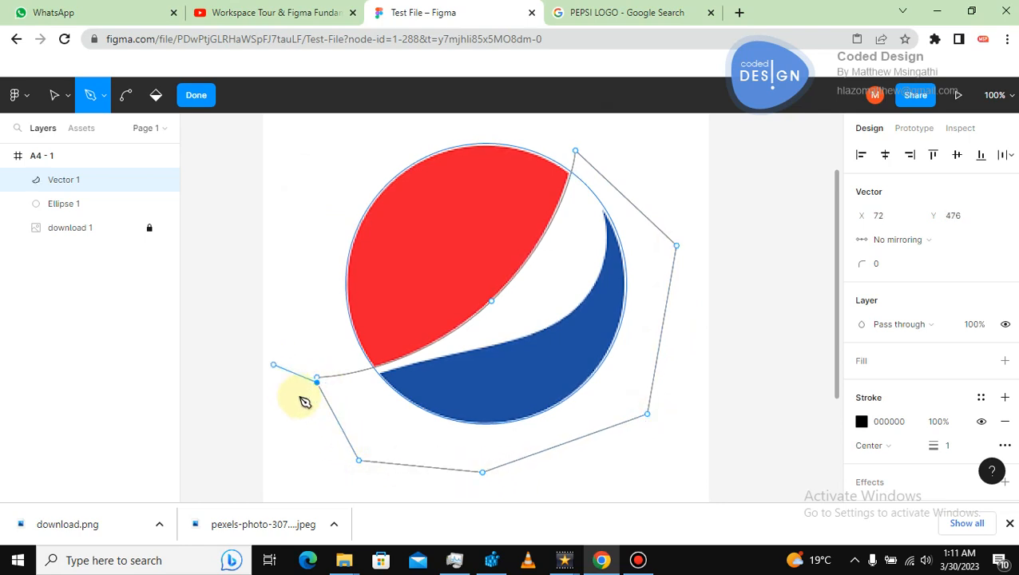
pyautogui.hotkey('ctrl', 'z')
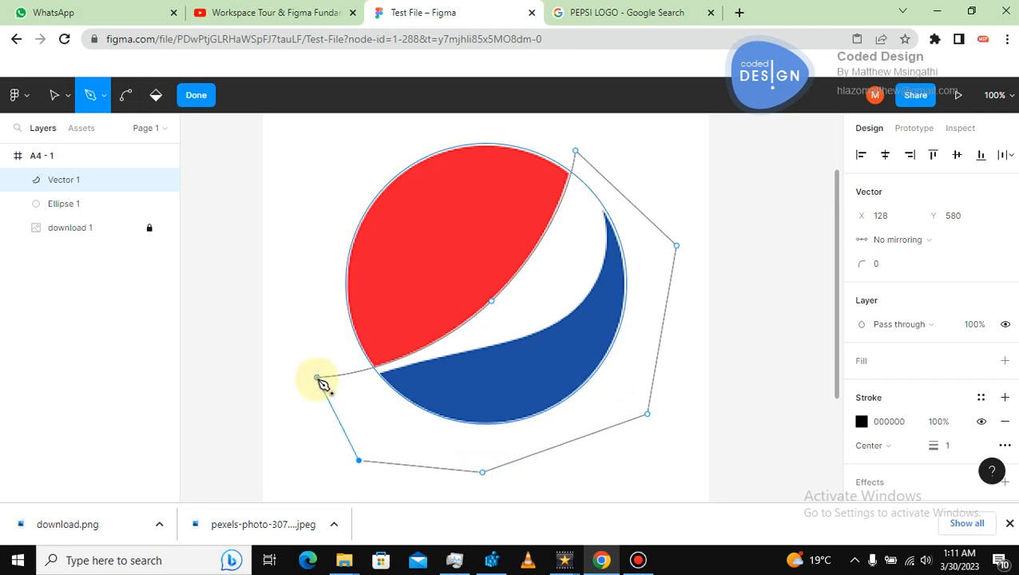
pyautogui.click(317, 378)
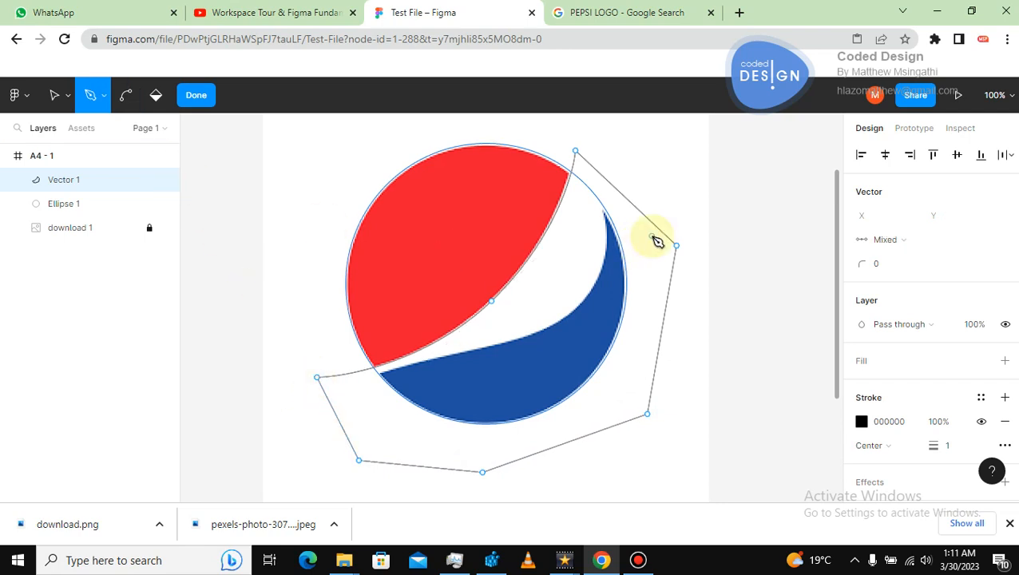
# Change the path's stroke colour to 2CC9AD.
pyautogui.click(861, 422)
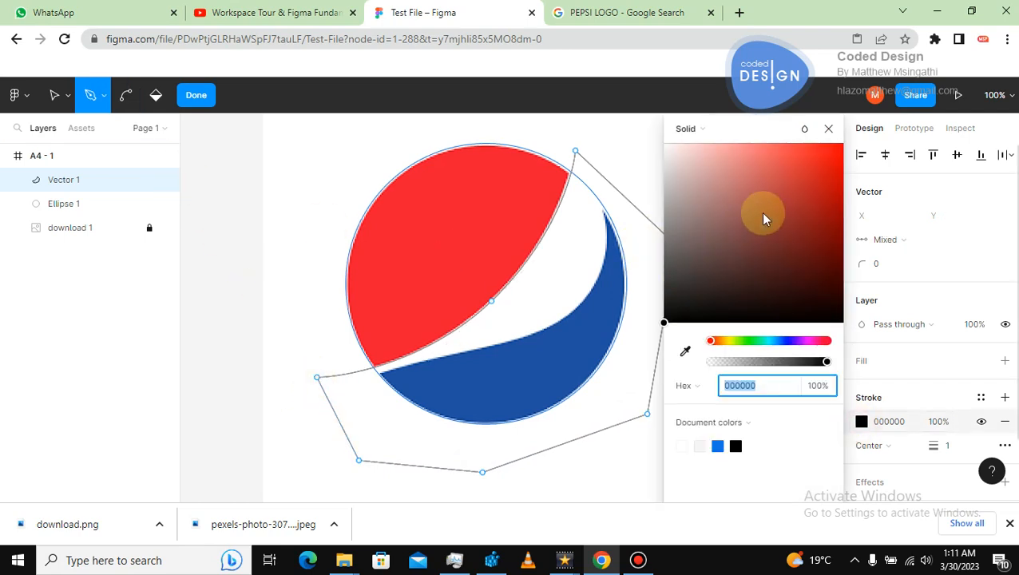
pyautogui.click(765, 341)
pyautogui.click(803, 183)
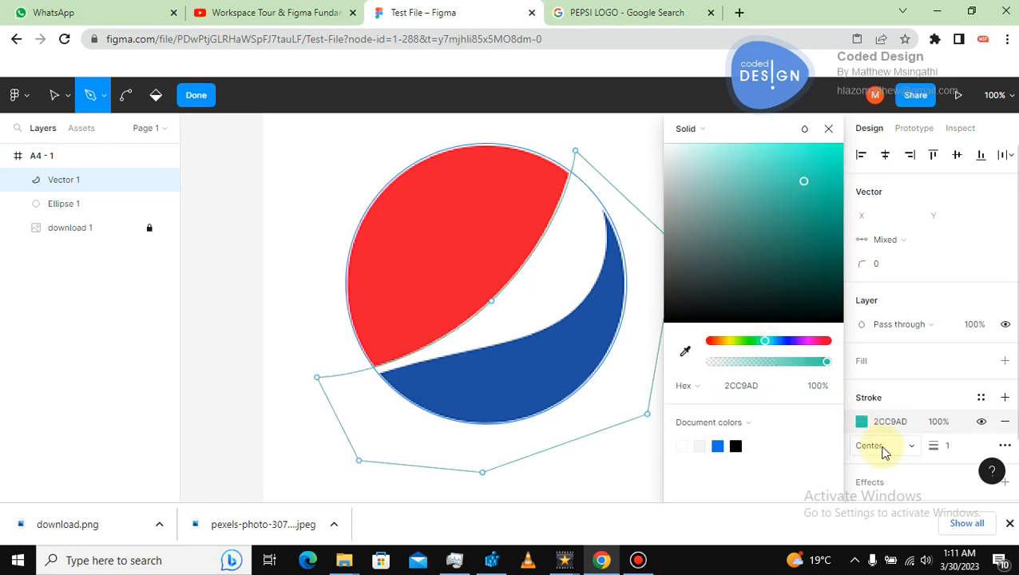
# Replace the path's stroke with a default grey fill and exit path editing.
pyautogui.click(1004, 425)
pyautogui.click(864, 360)
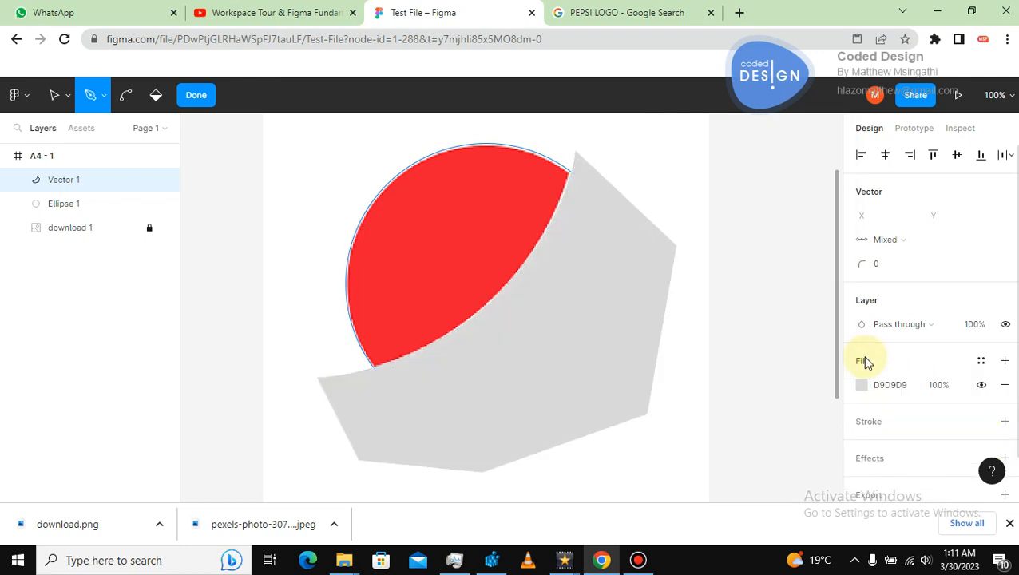
pyautogui.click(55, 95)
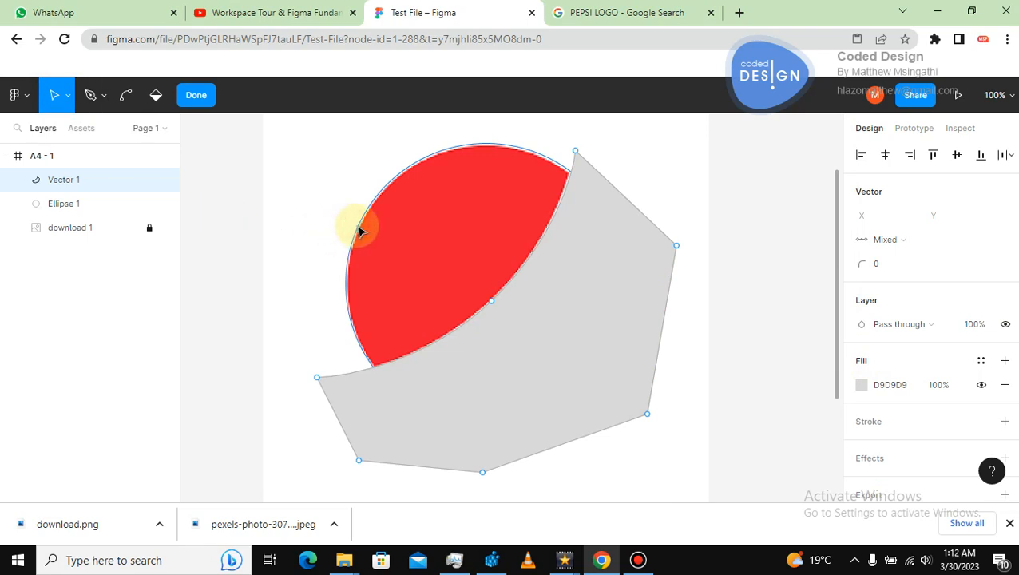
pyautogui.doubleClick(206, 237)
pyautogui.click(206, 239)
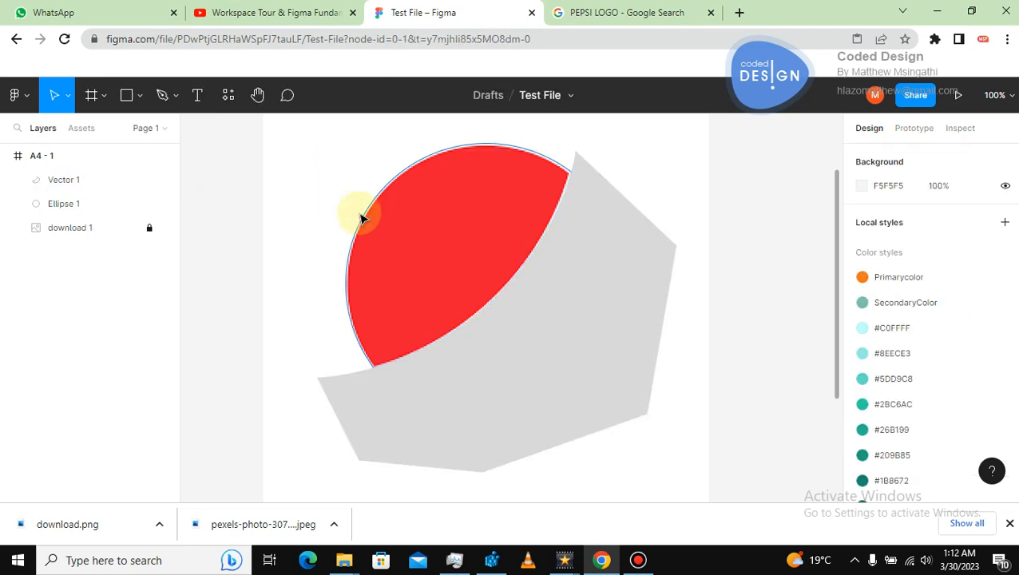
# Select the circle ellipse over the logo and copy it.
pyautogui.click(362, 217)
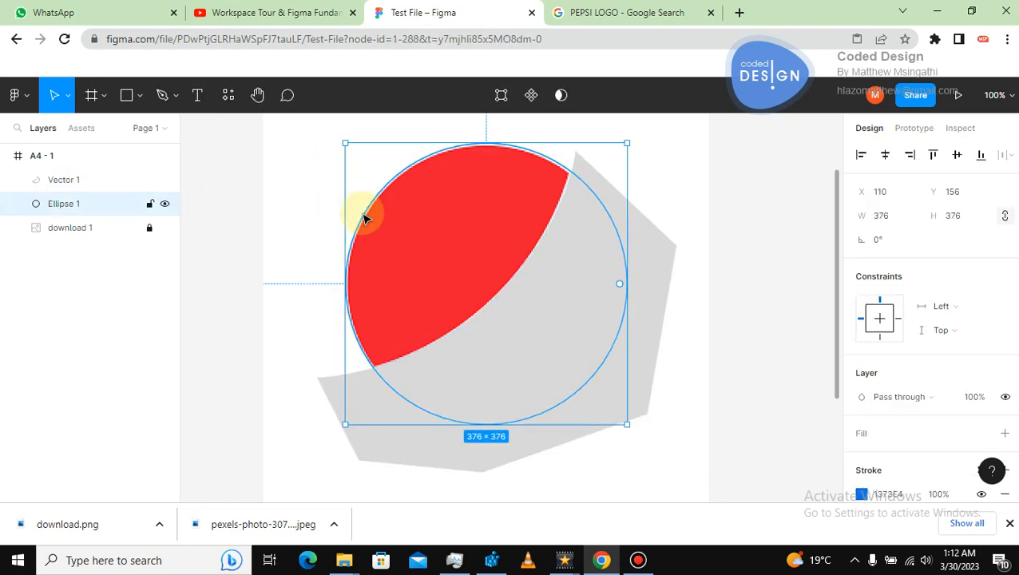
pyautogui.rightClick(363, 217)
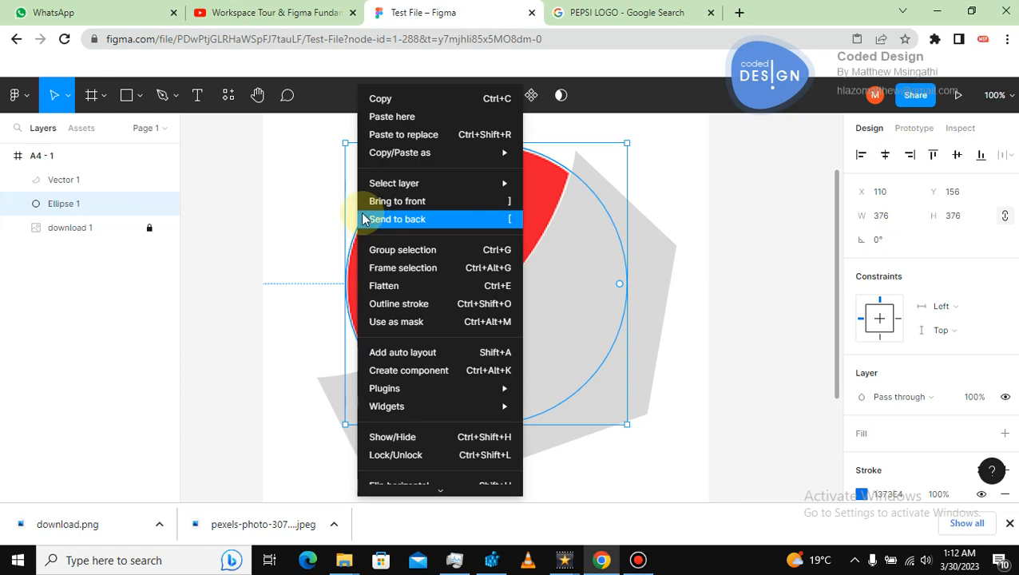
pyautogui.click(382, 99)
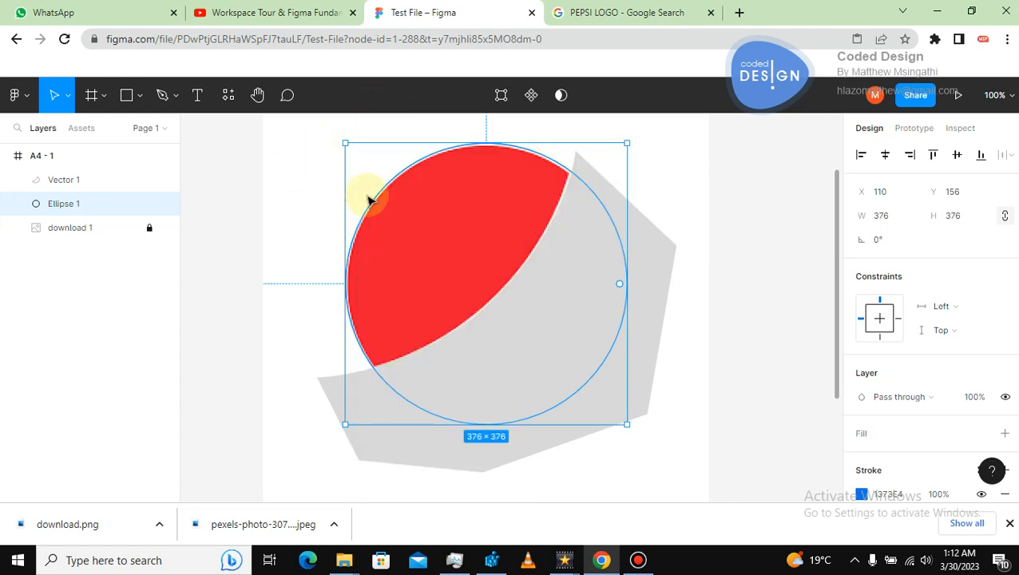
# Add a fill to the ellipse and set its colour to 8E2E2E.
pyautogui.click(860, 433)
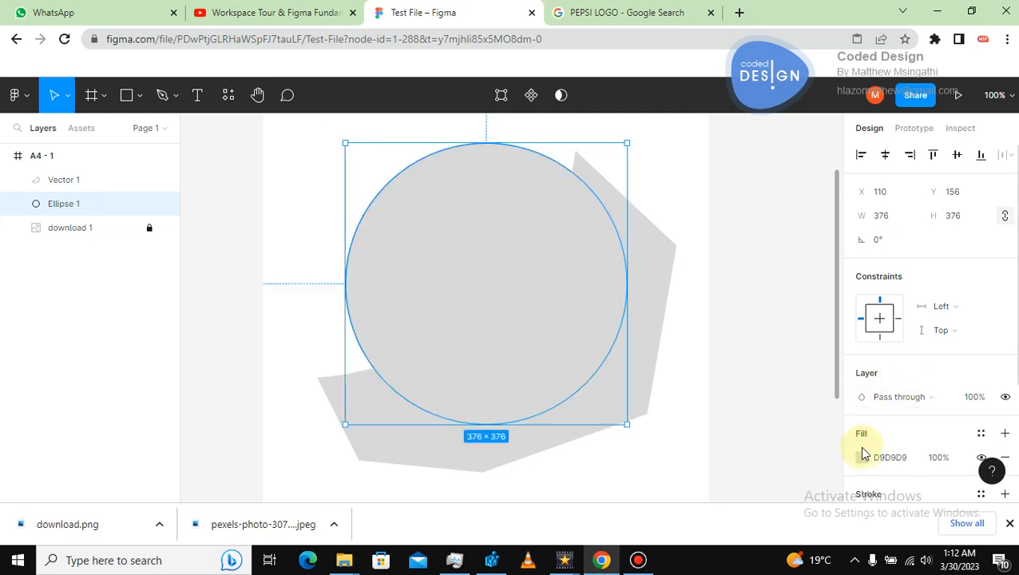
pyautogui.click(861, 456)
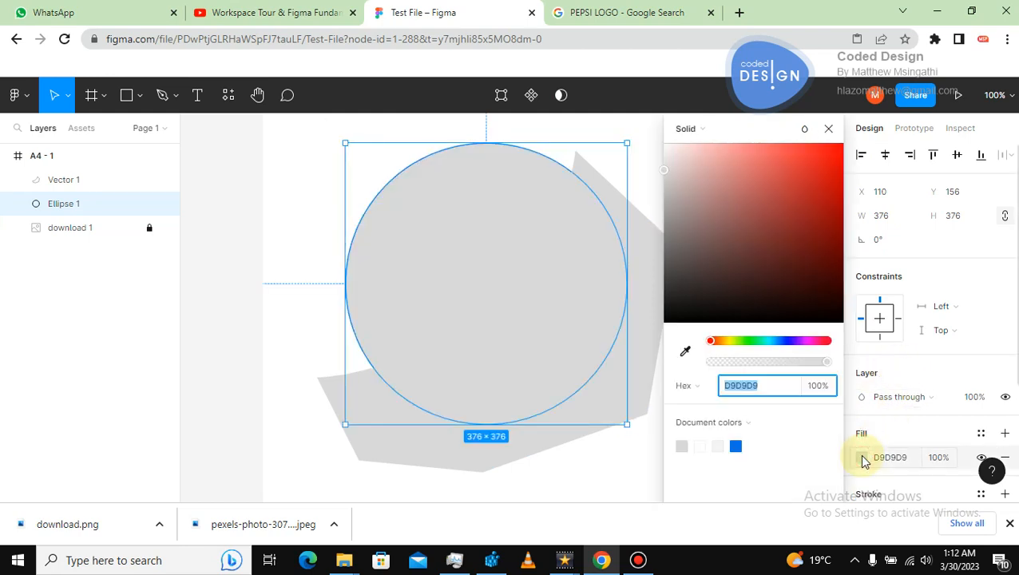
pyautogui.click(784, 223)
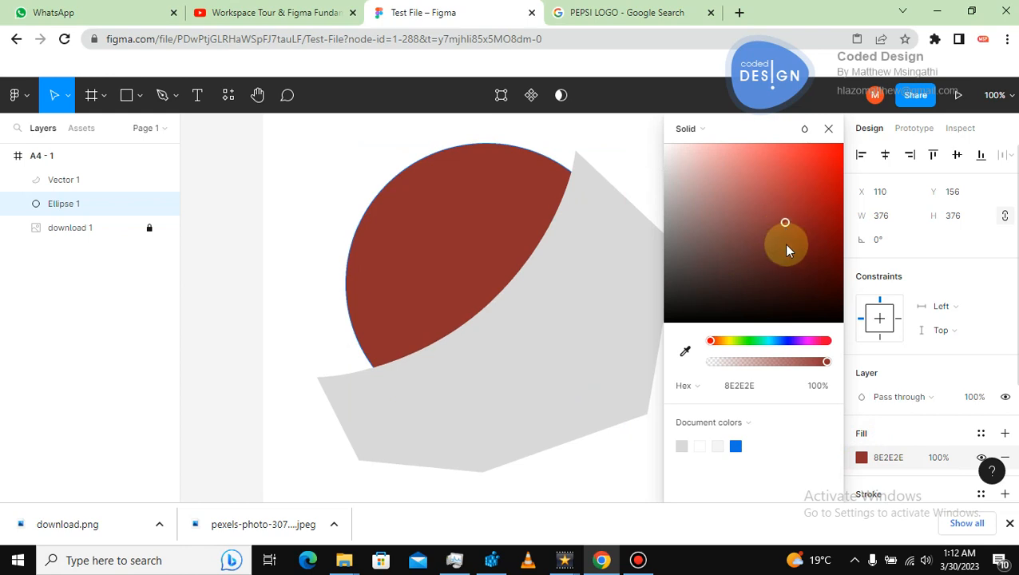
pyautogui.click(243, 211)
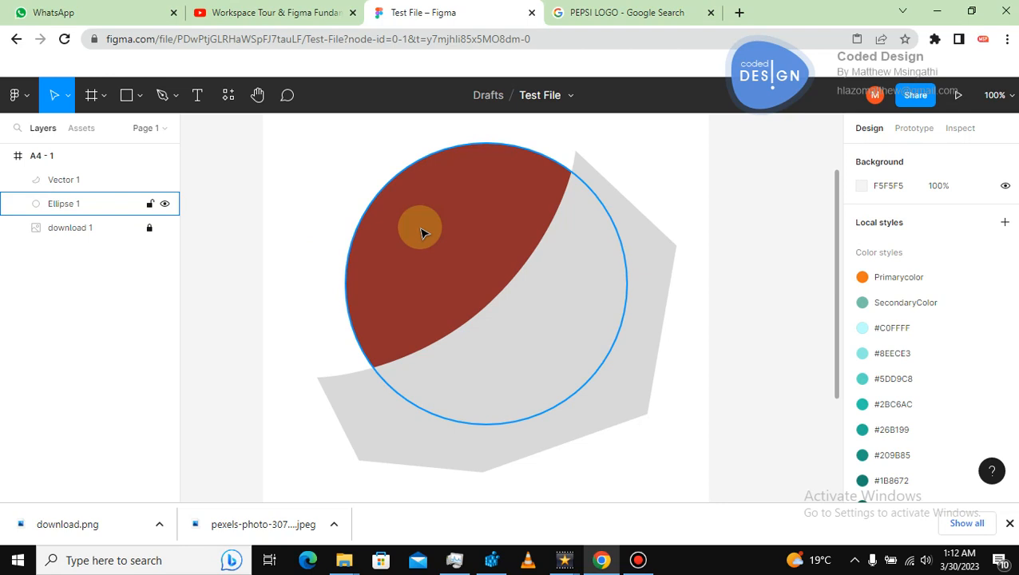
# Select the ellipse together with the drawn path and apply Subtract selection.
pyautogui.click(423, 233)
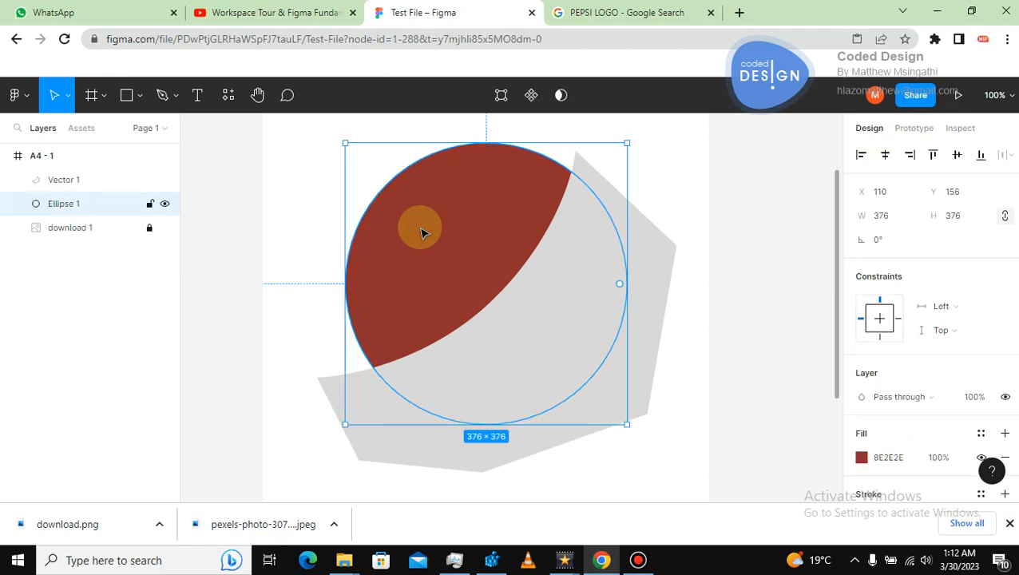
pyautogui.keyDown('shift'); pyautogui.click(652, 249); pyautogui.keyUp('shift')
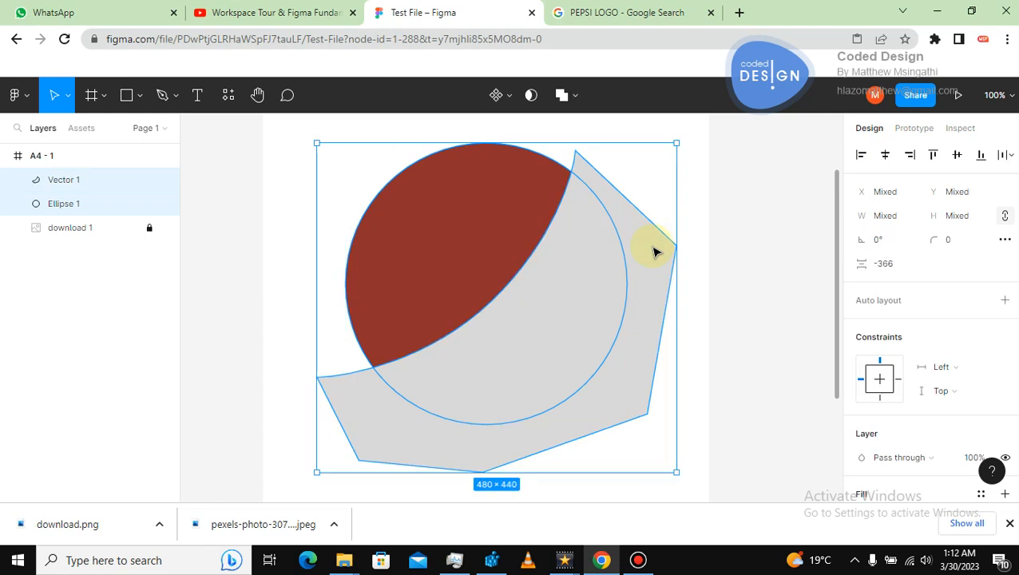
pyautogui.click(575, 96)
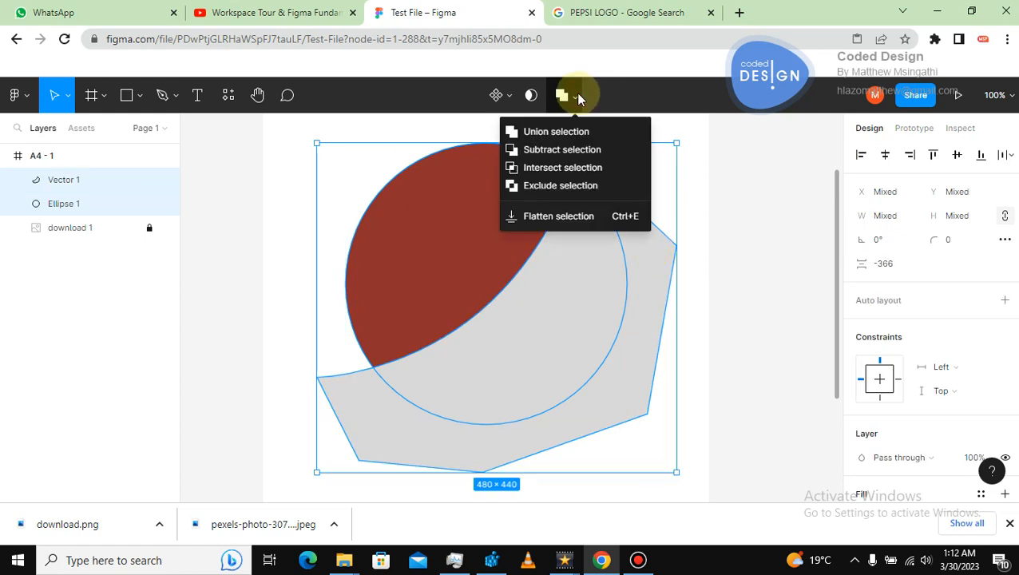
pyautogui.click(553, 150)
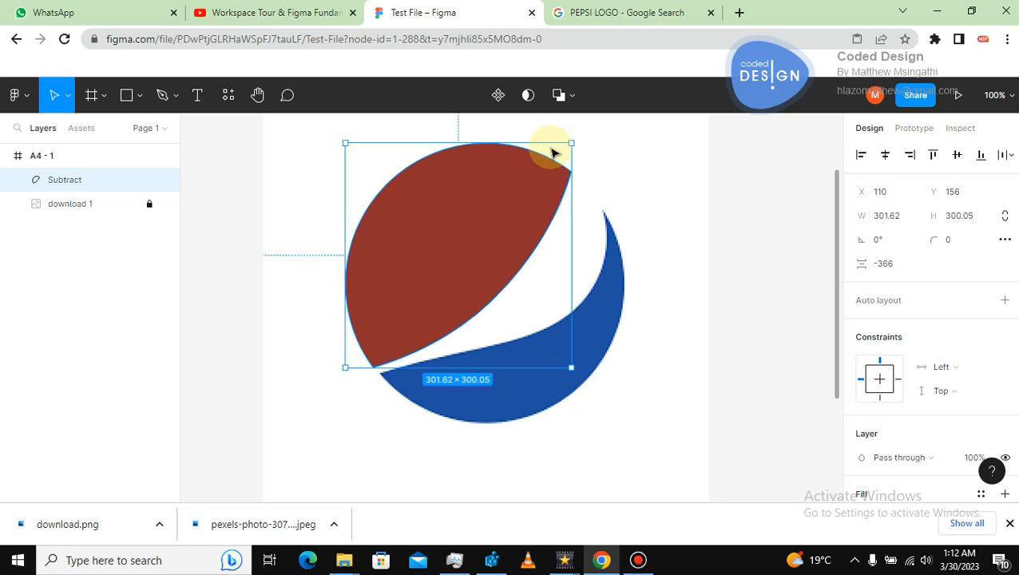
pyautogui.click(709, 234)
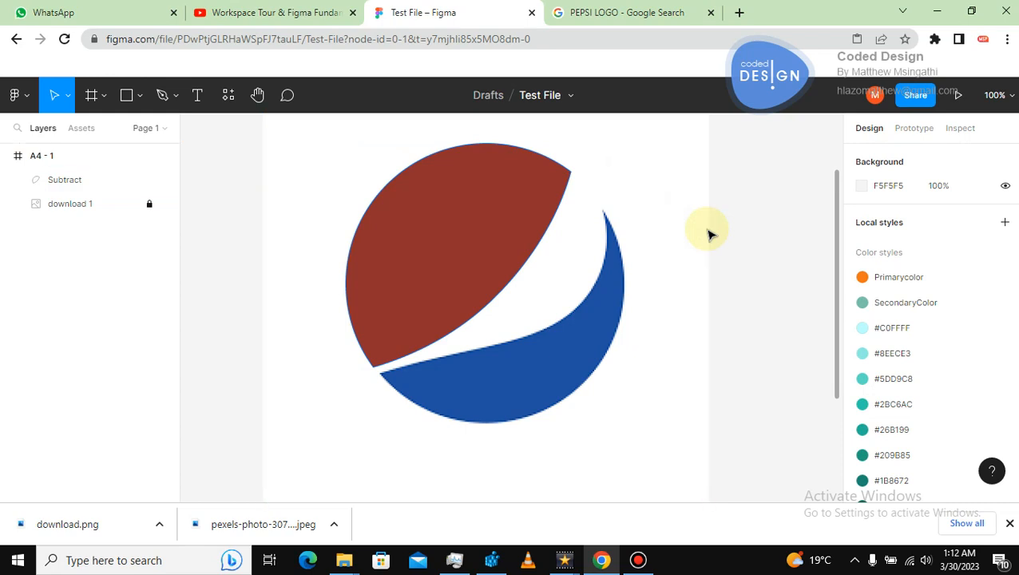
pyautogui.rightClick(623, 206)
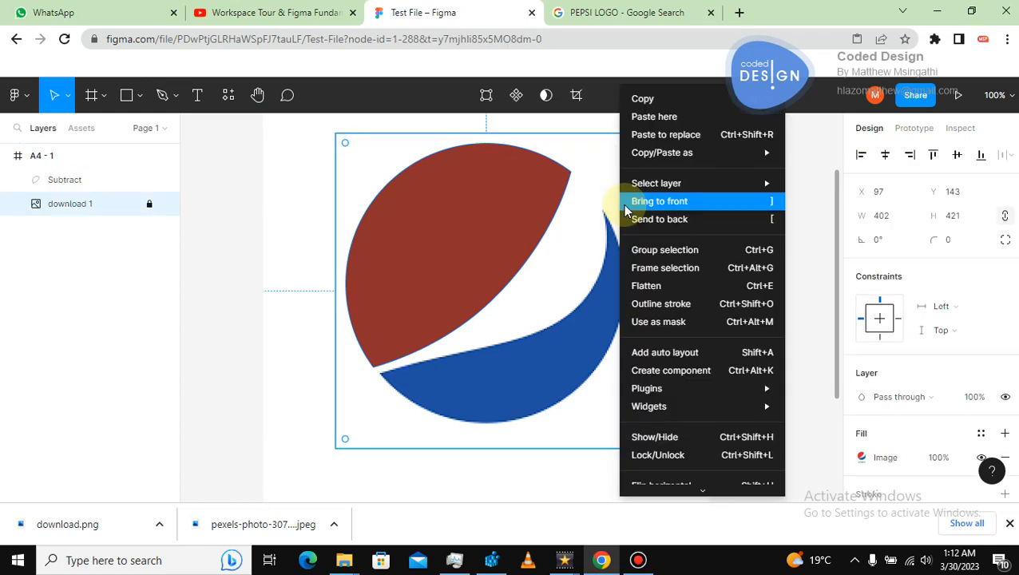
pyautogui.click(212, 207)
pyautogui.rightClick(228, 198)
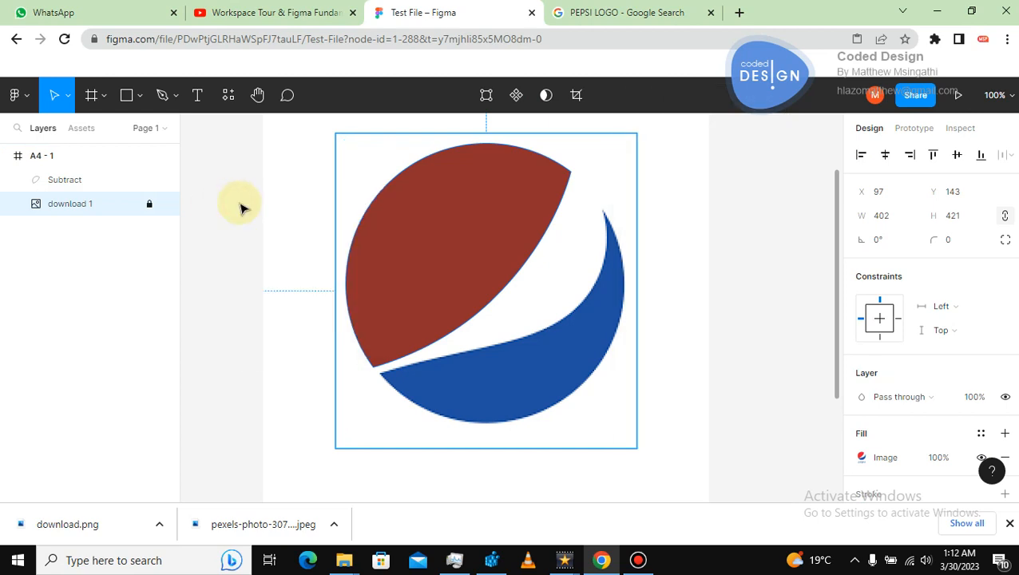
pyautogui.click(475, 252)
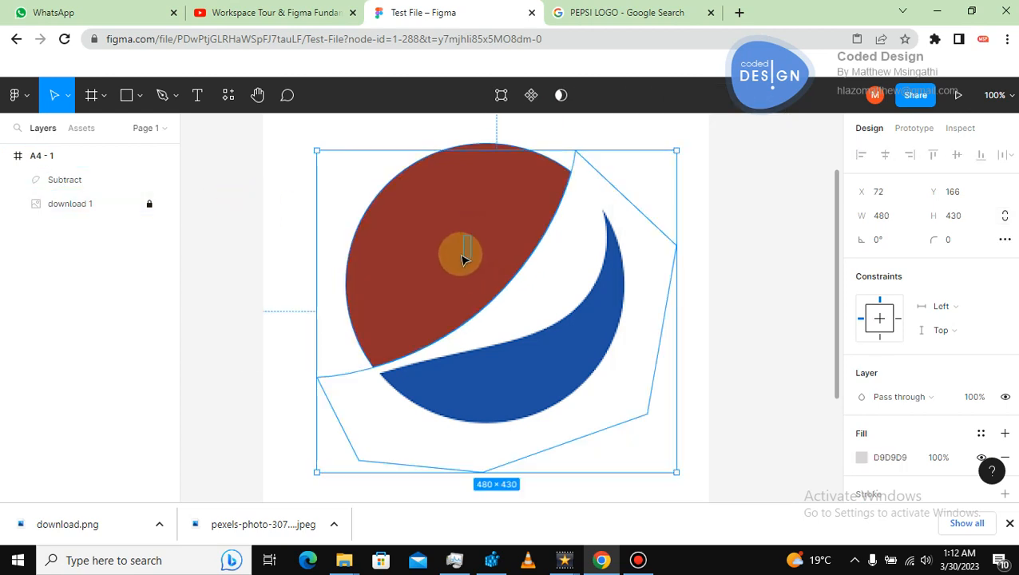
pyautogui.doubleClick(459, 246)
pyautogui.click(761, 244)
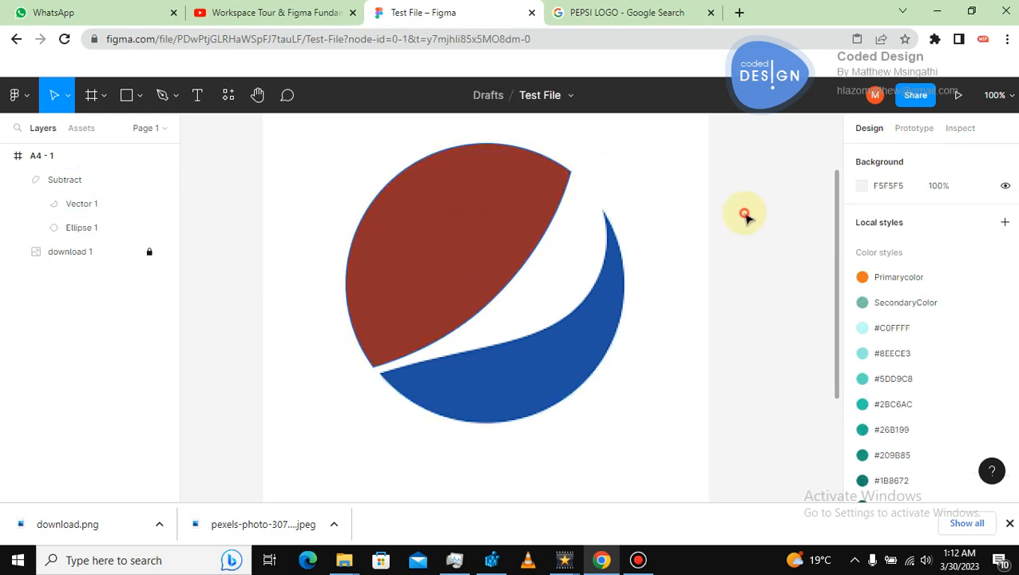
pyautogui.click(405, 254)
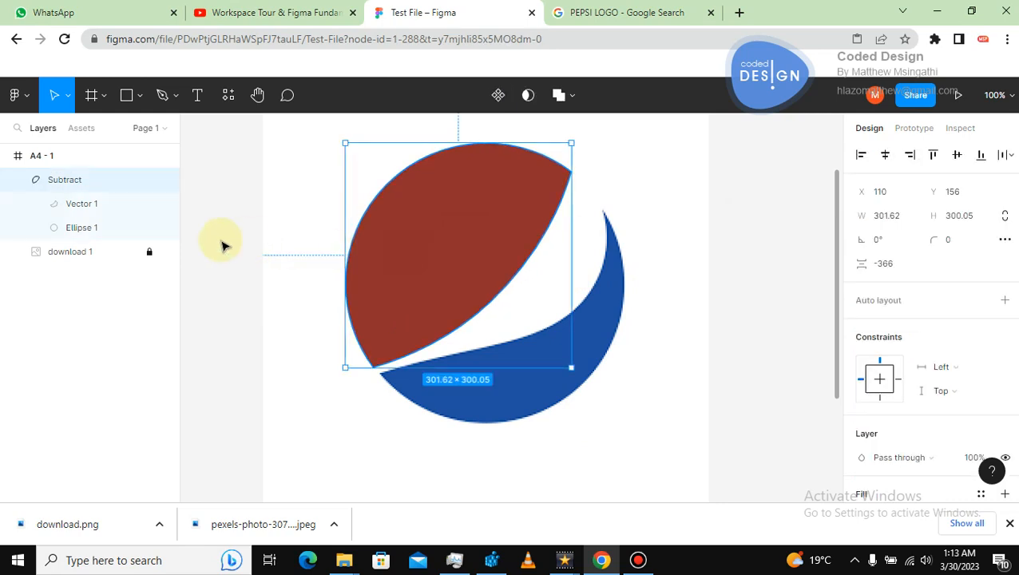
pyautogui.click(223, 244)
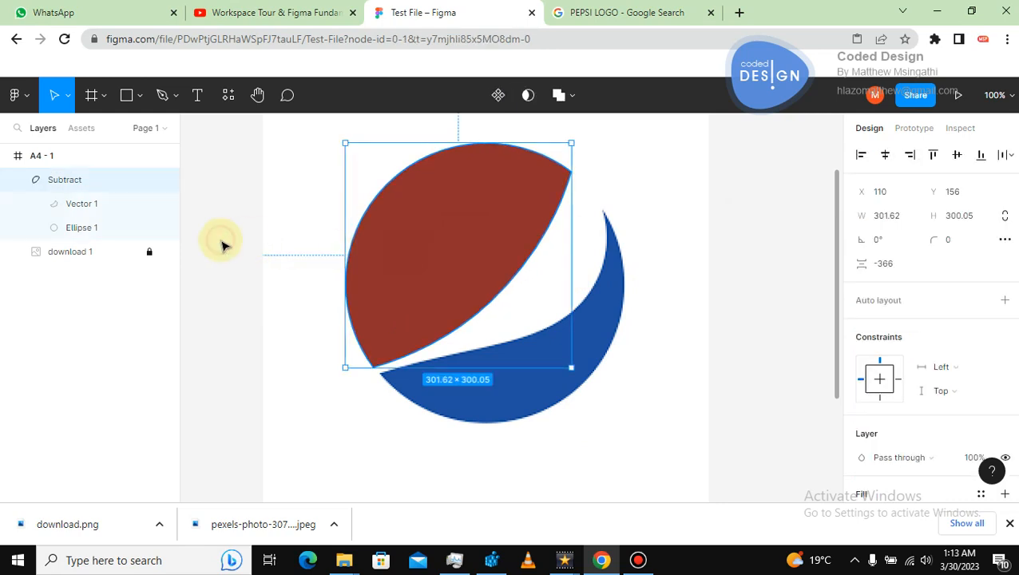
# Draw a circle about 392 × 392 and position it over the logo.
pyautogui.click(140, 100)
pyautogui.click(92, 185)
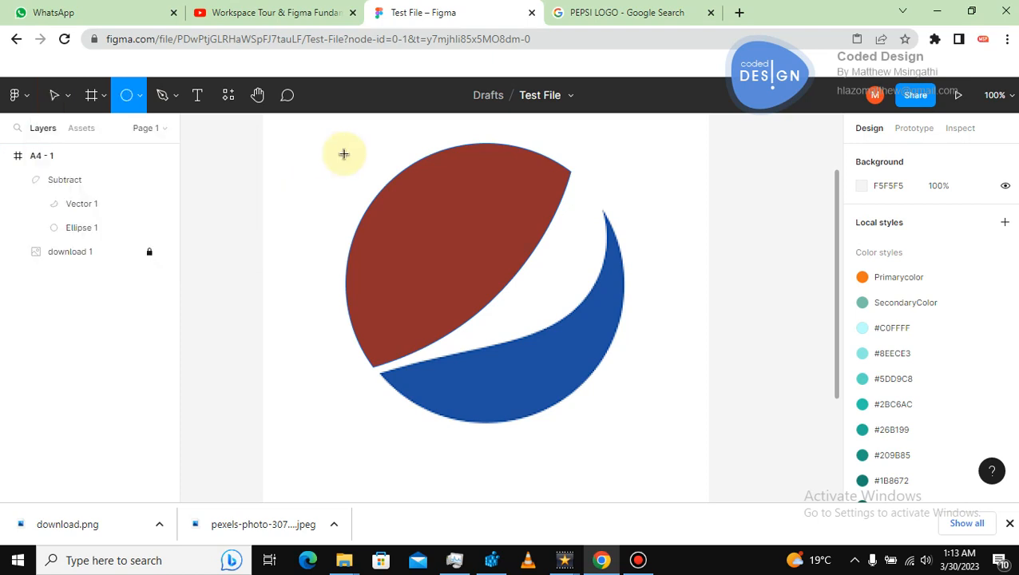
pyautogui.moveTo(355, 154); pyautogui.dragTo(651, 382)
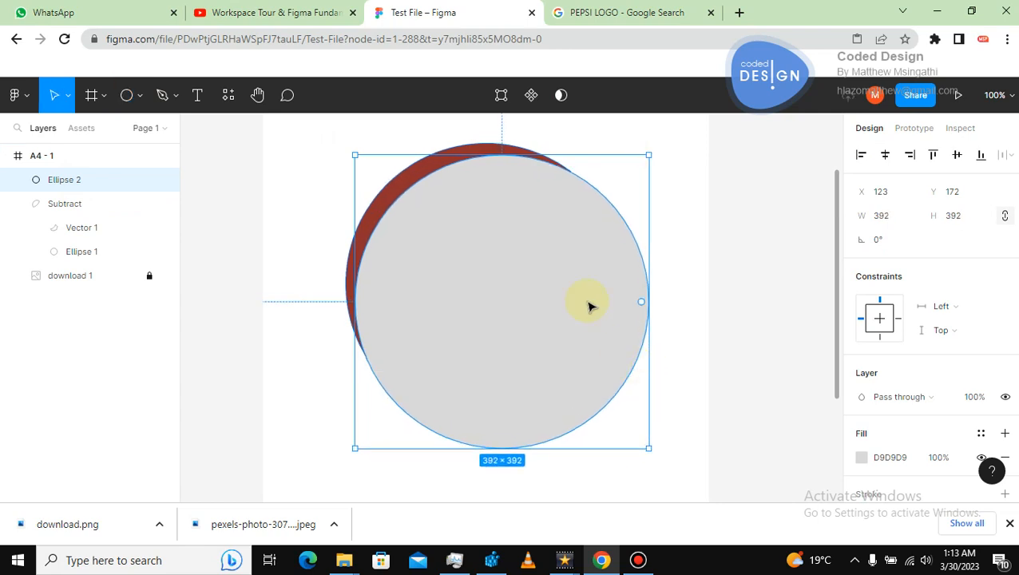
pyautogui.moveTo(580, 294); pyautogui.dragTo(570, 277)
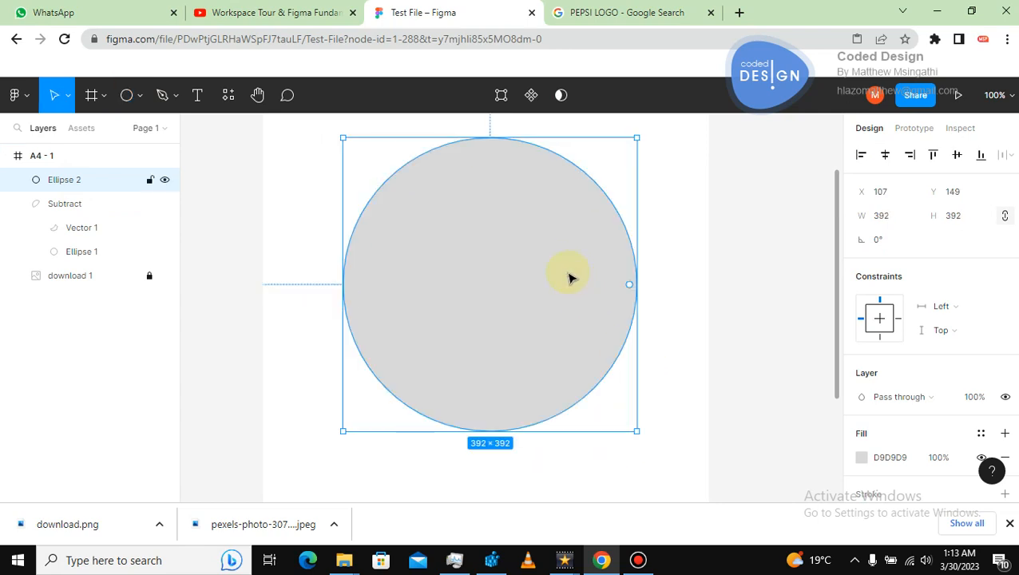
# Remove the circle's fill and give it a stroke coloured A62D2D.
pyautogui.click(1004, 457)
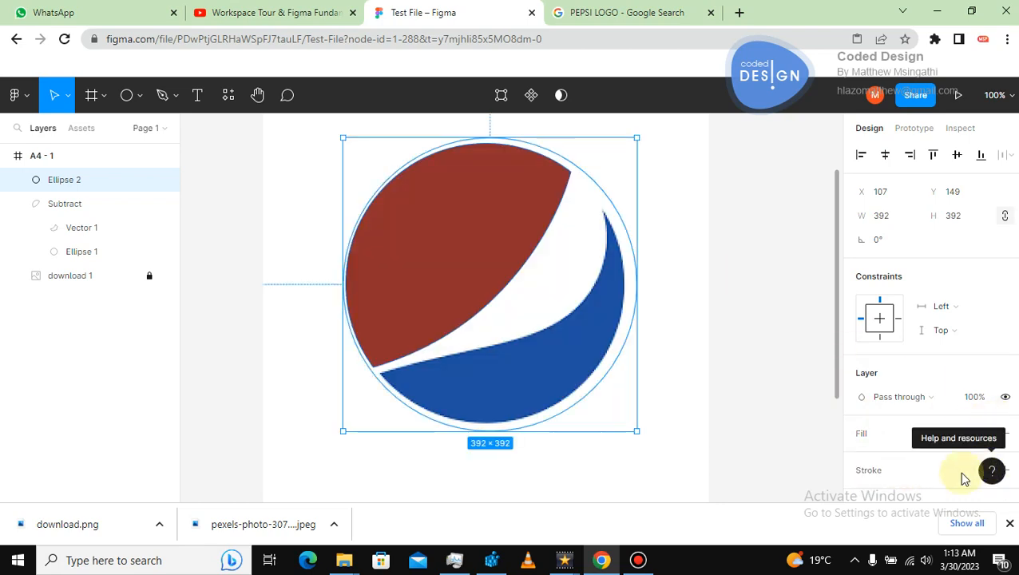
pyautogui.click(1005, 470)
pyautogui.click(861, 495)
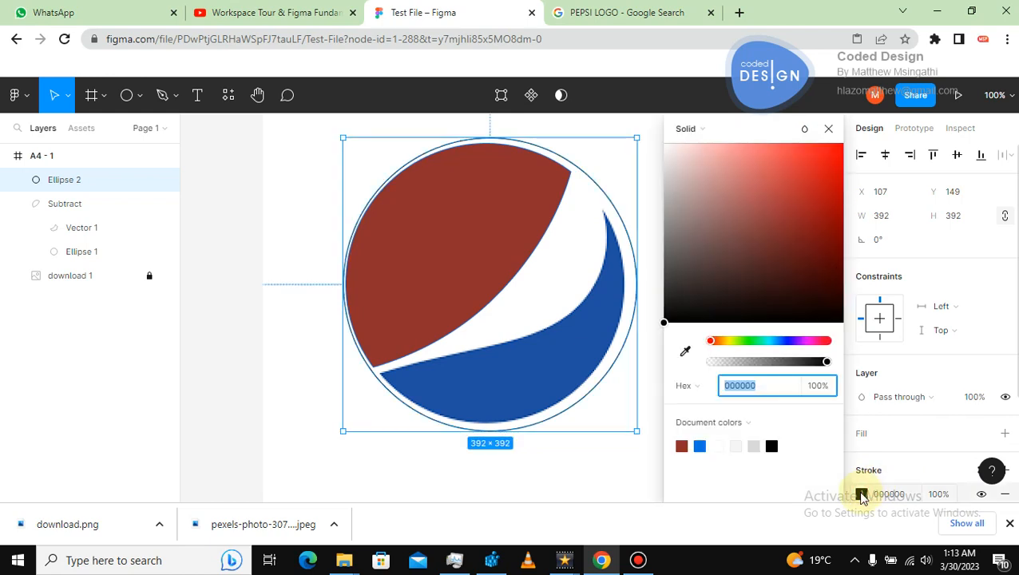
pyautogui.click(794, 205)
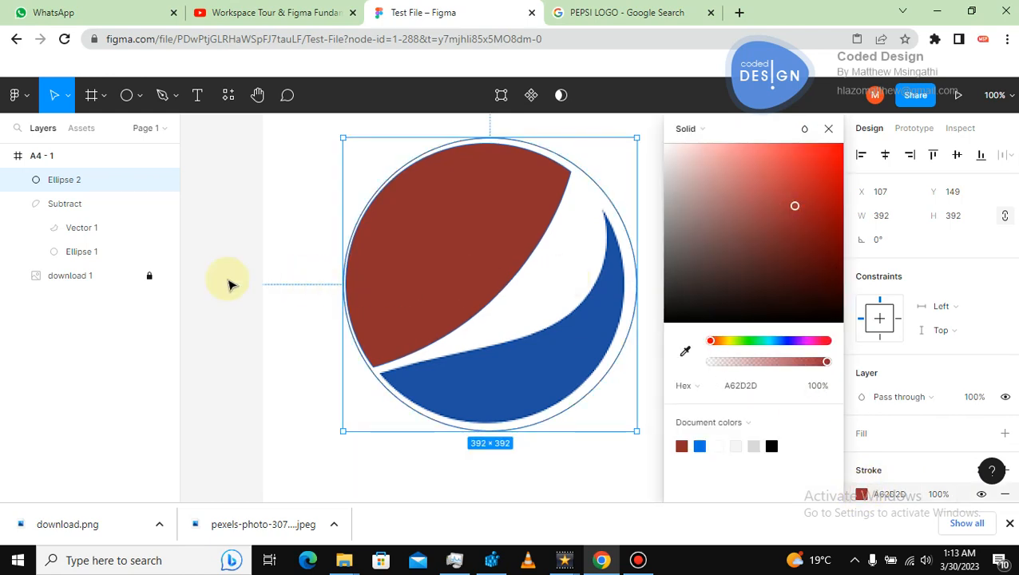
# Resize the outline circle to about 378 × 378 and align it with the logo's round edge.
pyautogui.click(496, 198)
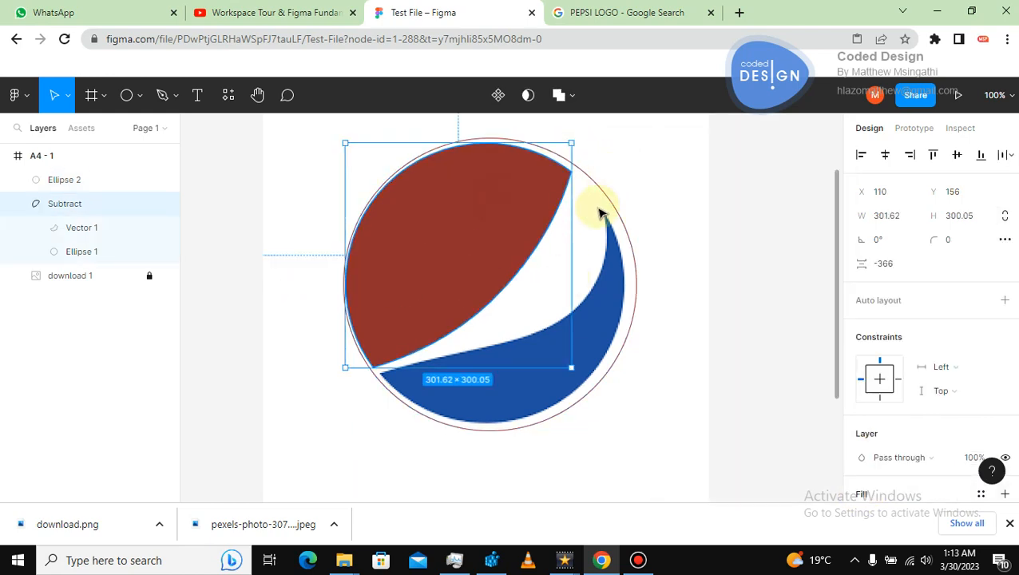
pyautogui.click(598, 210)
pyautogui.click(611, 199)
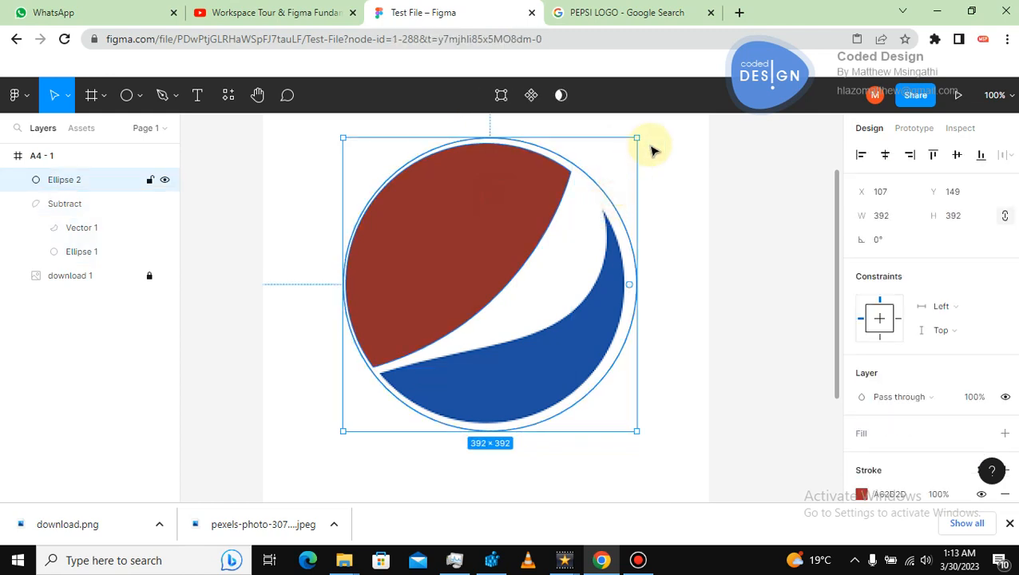
pyautogui.moveTo(636, 138); pyautogui.dragTo(622, 147)
pyautogui.hotkey('ctrl', 'z')
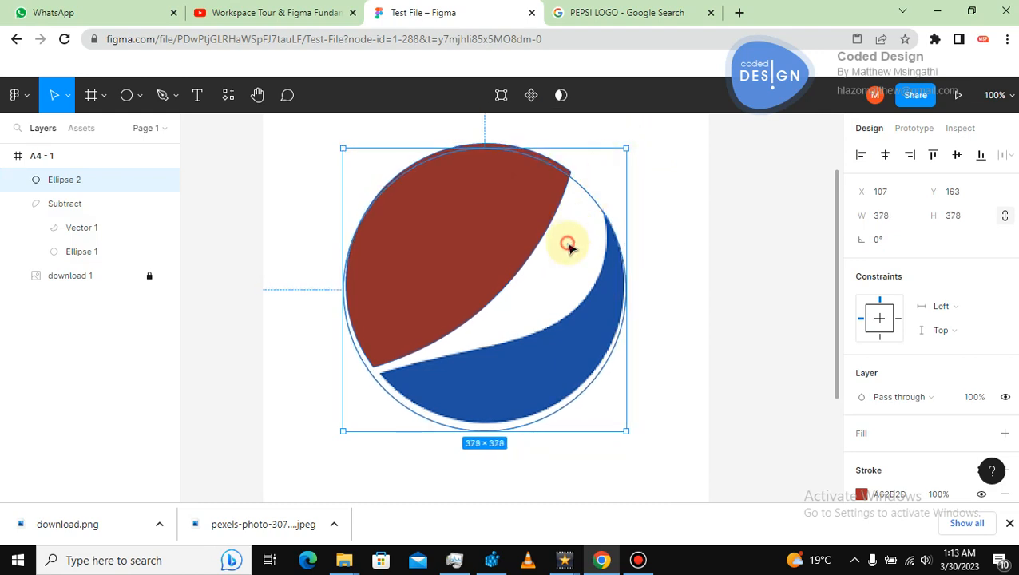
pyautogui.moveTo(573, 241); pyautogui.dragTo(573, 237)
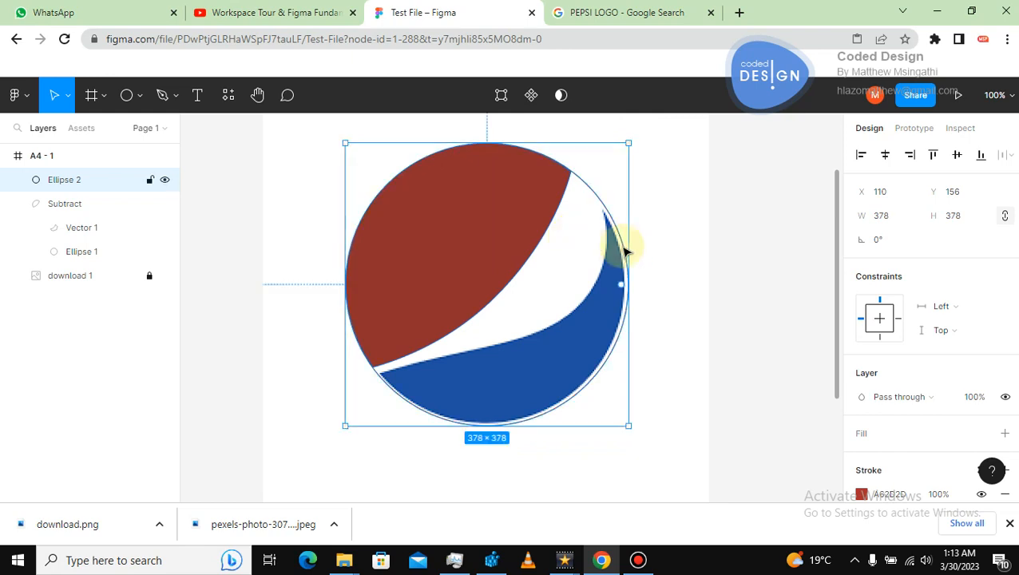
pyautogui.click(710, 256)
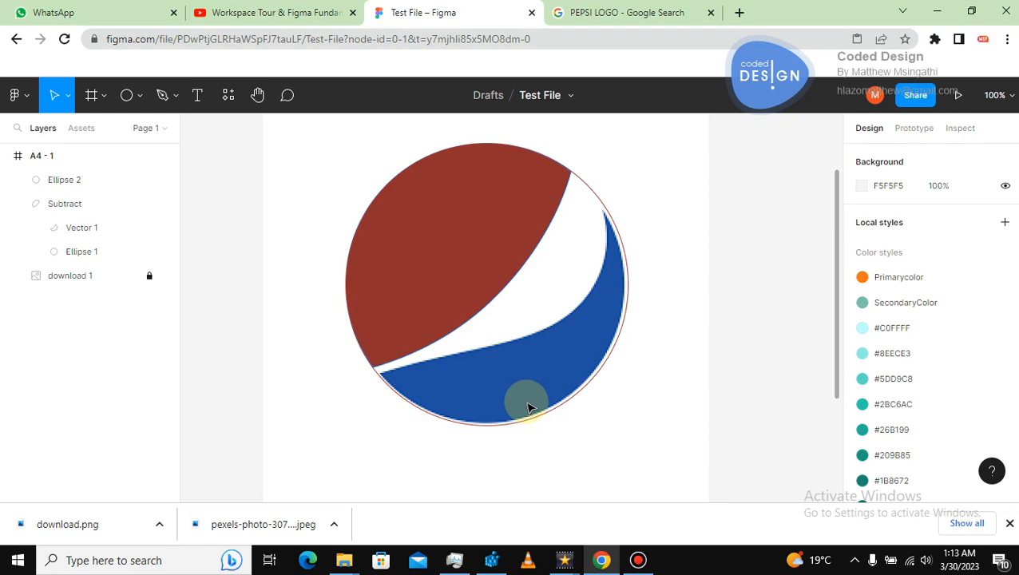
# Trace a Pen path along the lower edge of the white wave and around the top of the logo.
pyautogui.click(162, 95)
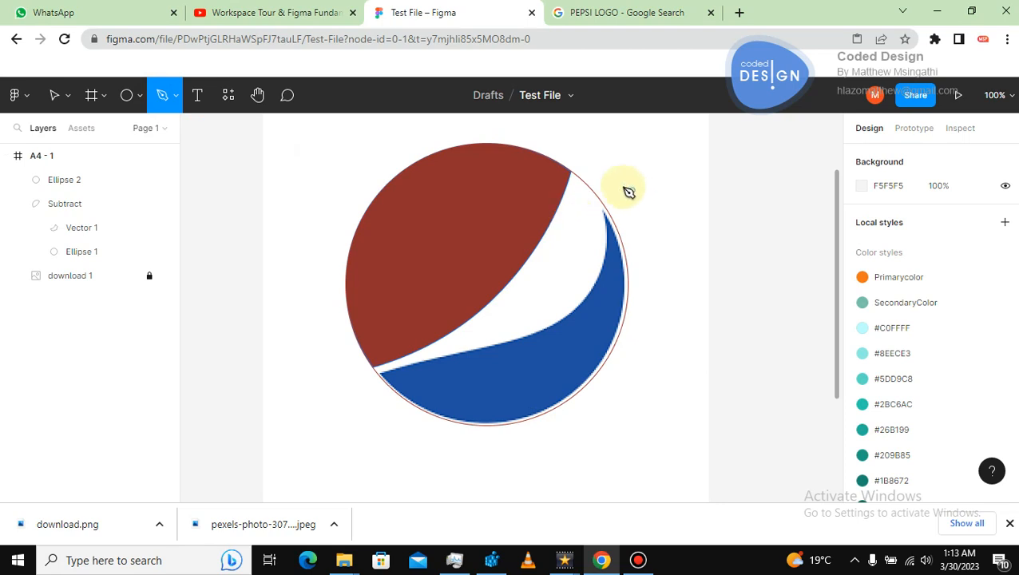
pyautogui.click(588, 151)
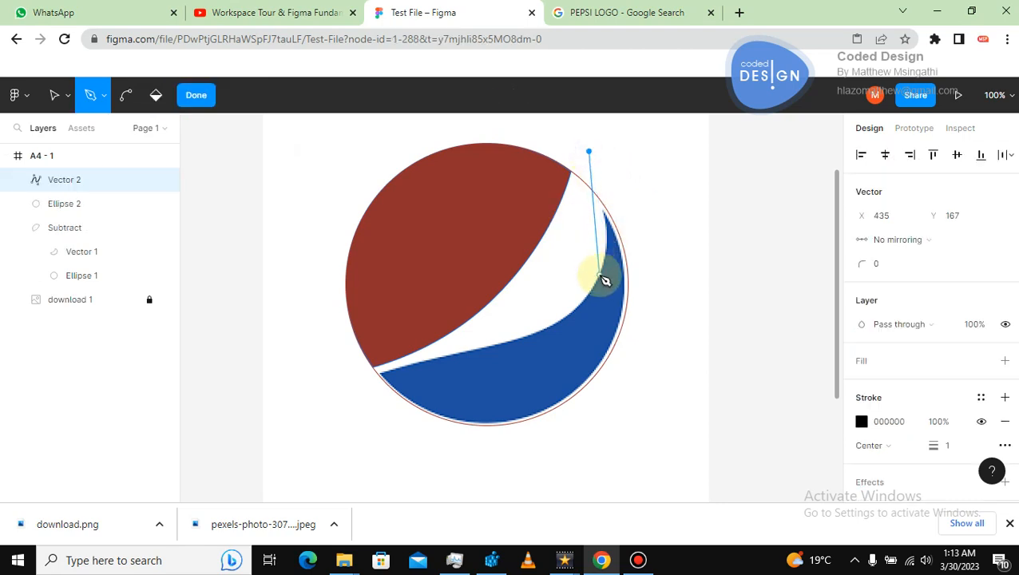
pyautogui.moveTo(599, 275); pyautogui.dragTo(585, 311)
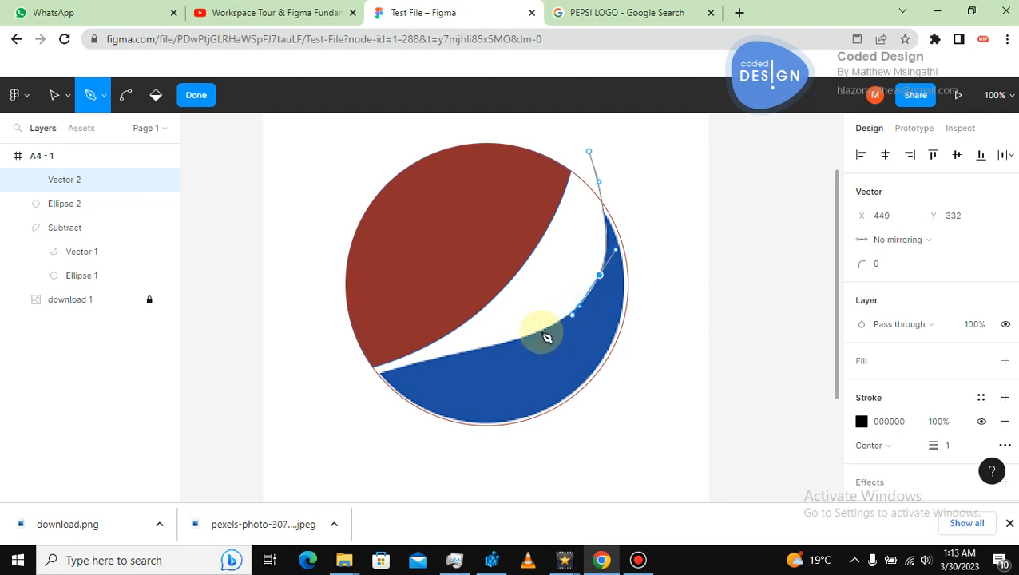
pyautogui.moveTo(512, 341); pyautogui.dragTo(394, 377)
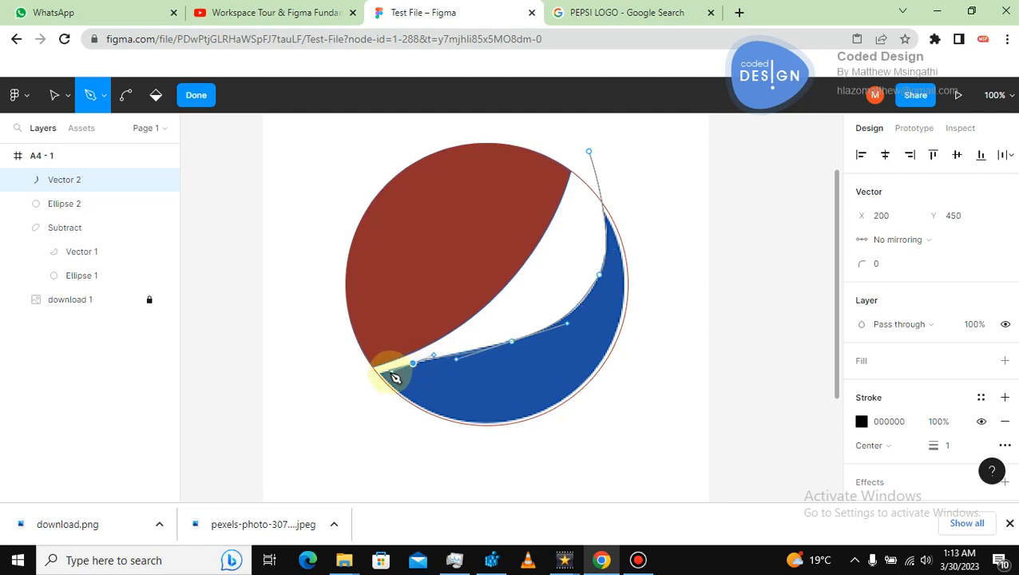
pyautogui.click(362, 384)
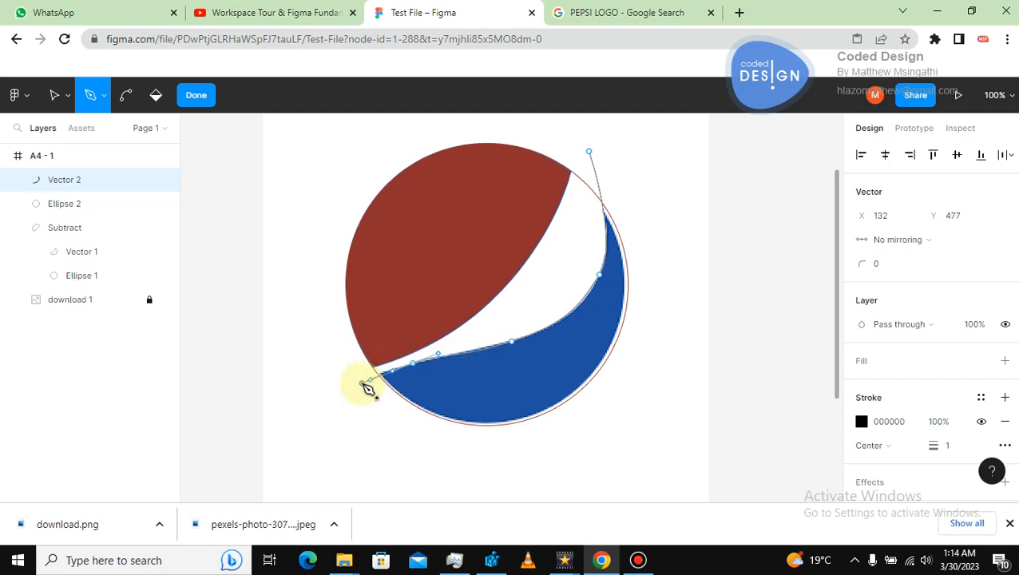
pyautogui.click(286, 337)
pyautogui.click(307, 202)
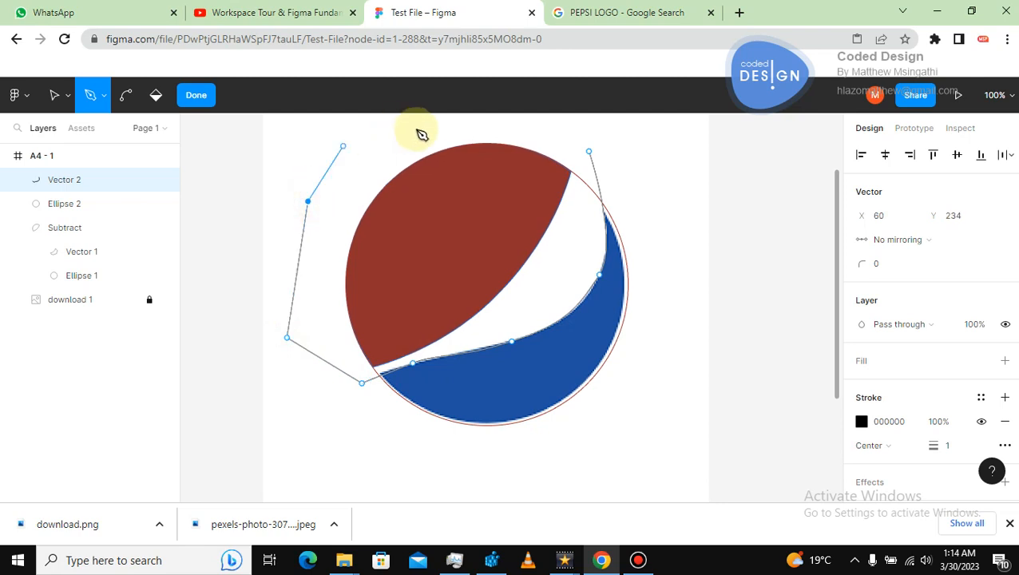
pyautogui.click(413, 129)
pyautogui.press('Escape')
pyautogui.press('p')
pyautogui.click(548, 126)
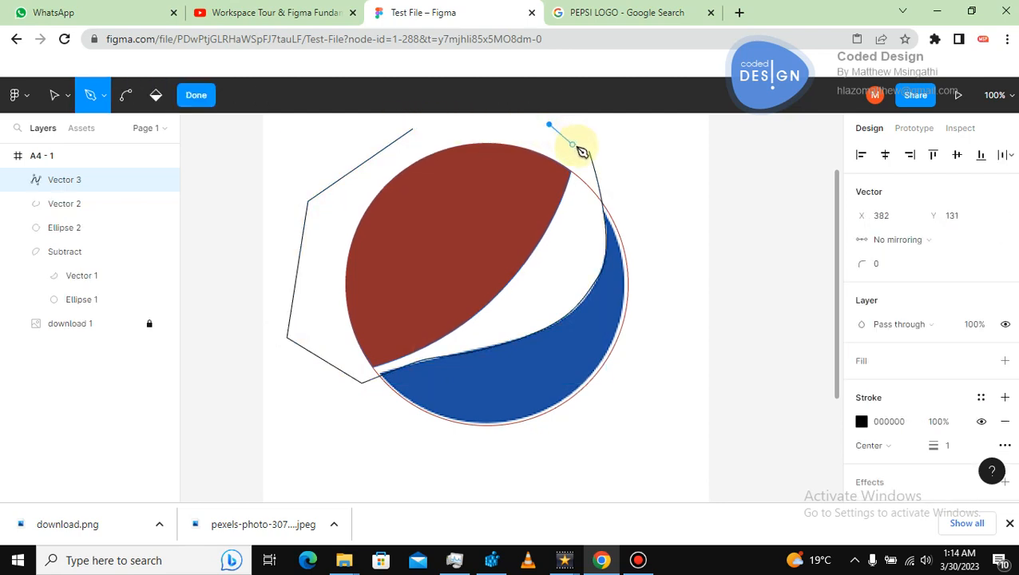
pyautogui.hotkey('ctrl', 'z')
pyautogui.hotkey('ctrl', 'z')
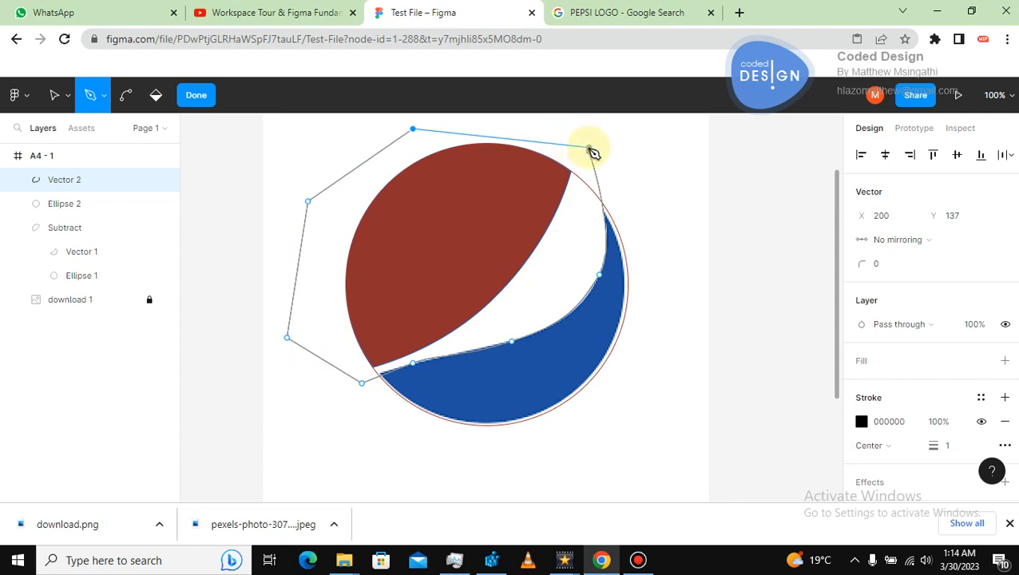
# Close the traced path, give it the default grey fill, remove its stroke and exit path editing.
pyautogui.click(589, 128)
pyautogui.click(589, 150)
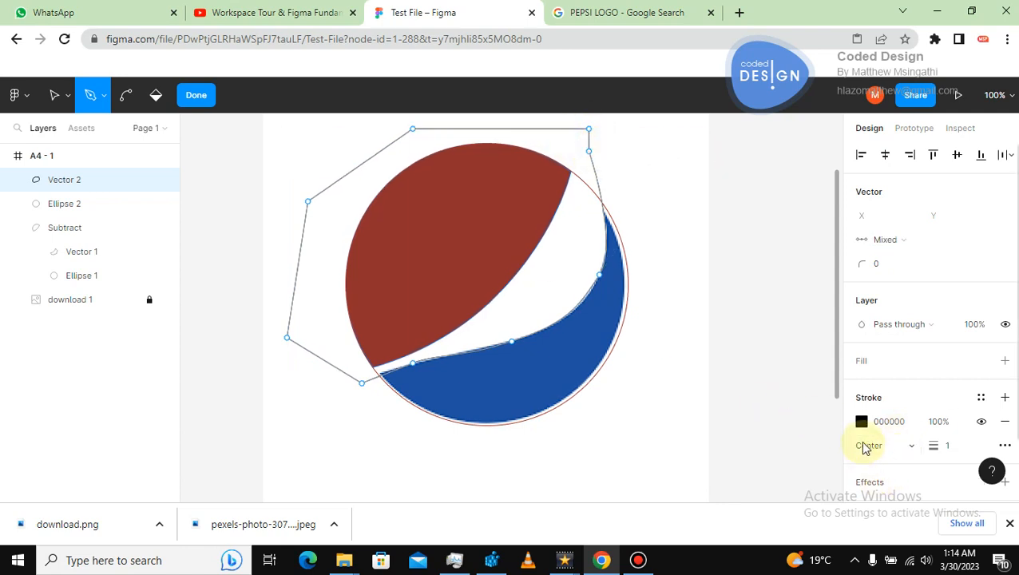
pyautogui.click(862, 362)
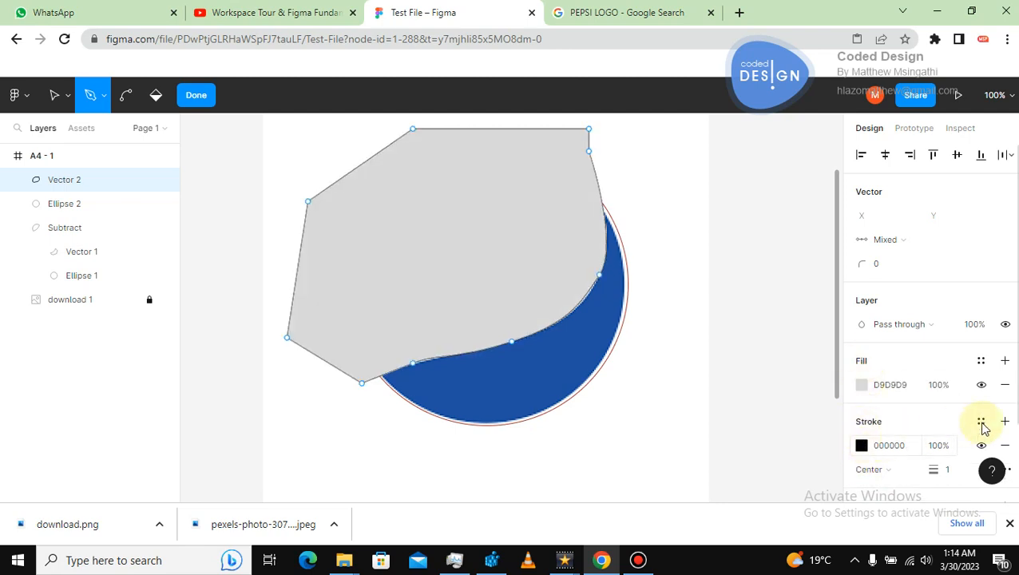
pyautogui.click(1005, 446)
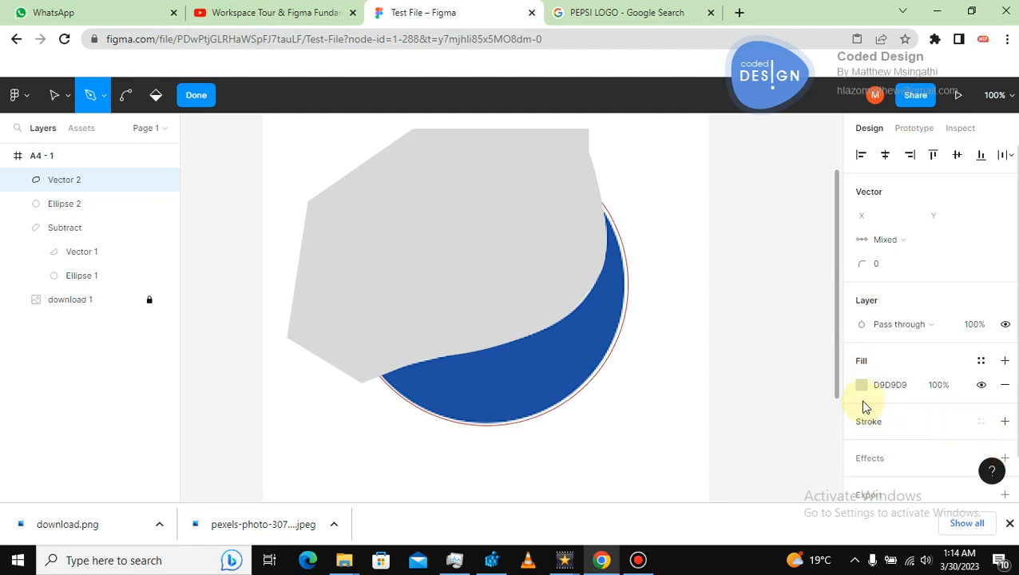
pyautogui.click(54, 95)
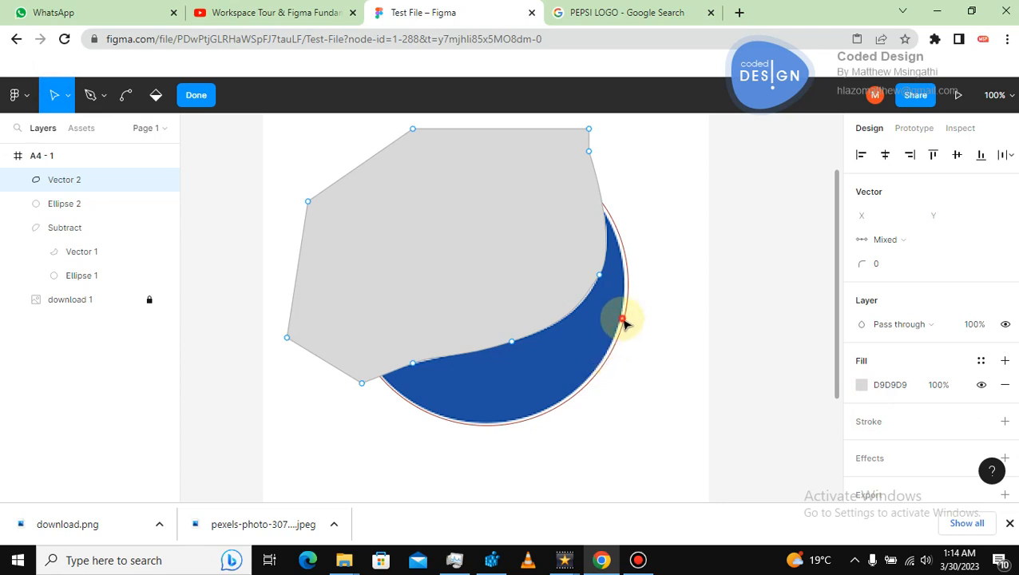
pyautogui.press('Escape')
# Replace the circle's stroke with a fill coloured AE7C7C.
pyautogui.click(628, 269)
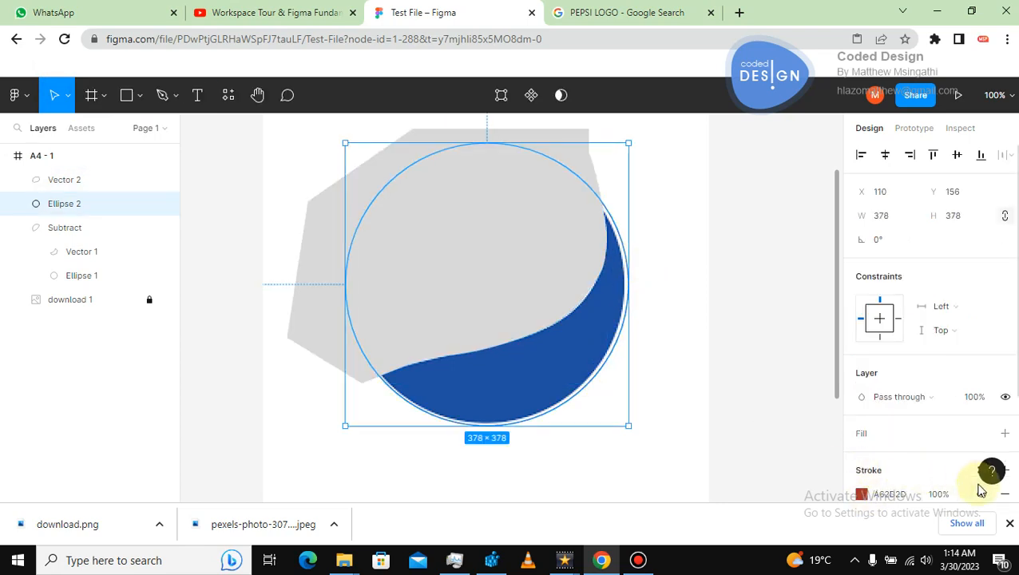
pyautogui.click(1003, 494)
pyautogui.click(862, 433)
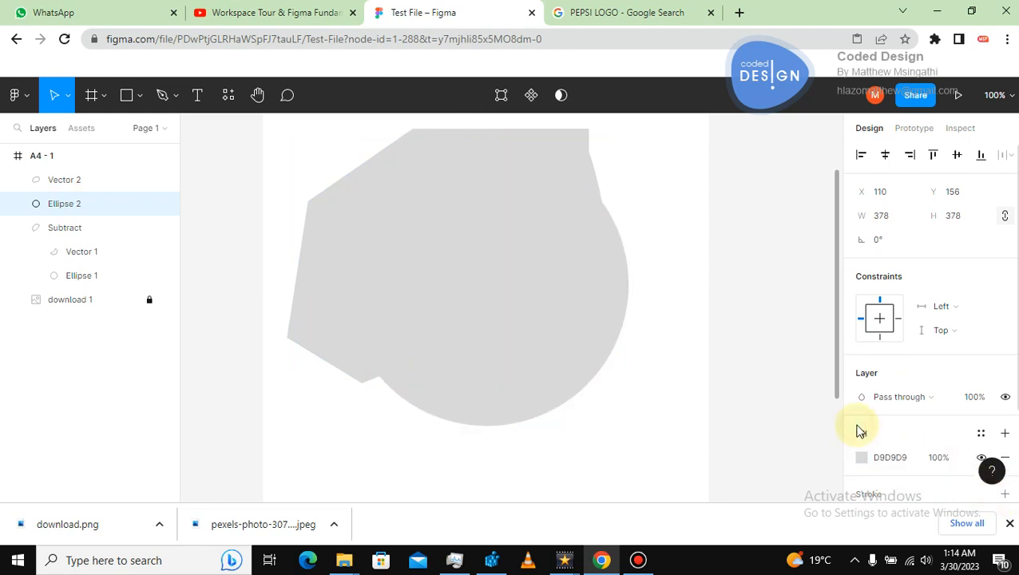
pyautogui.click(861, 456)
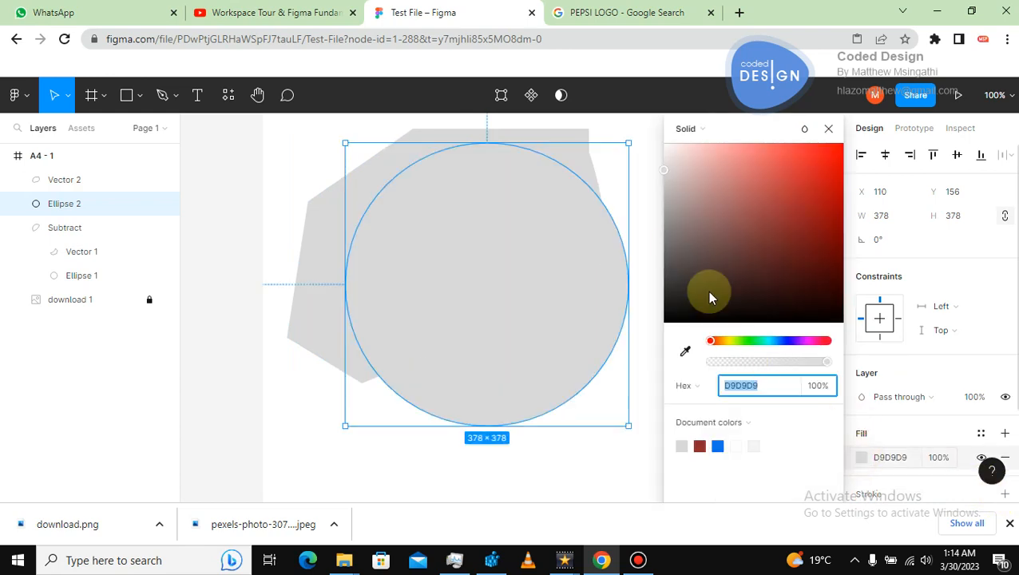
pyautogui.click(716, 208)
pyautogui.click(653, 174)
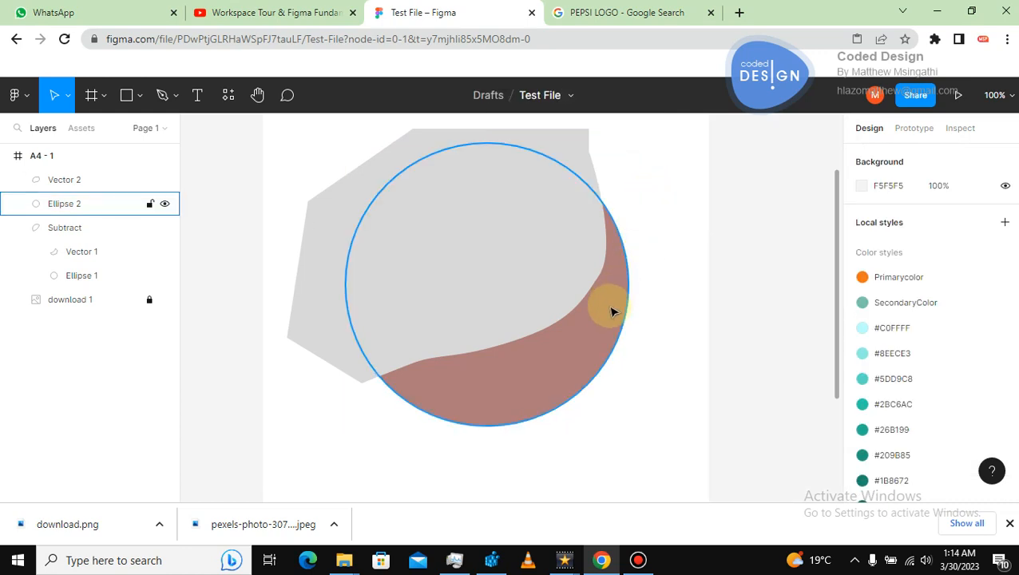
# Select the circle together with the new path and apply Subtract selection.
pyautogui.click(611, 311)
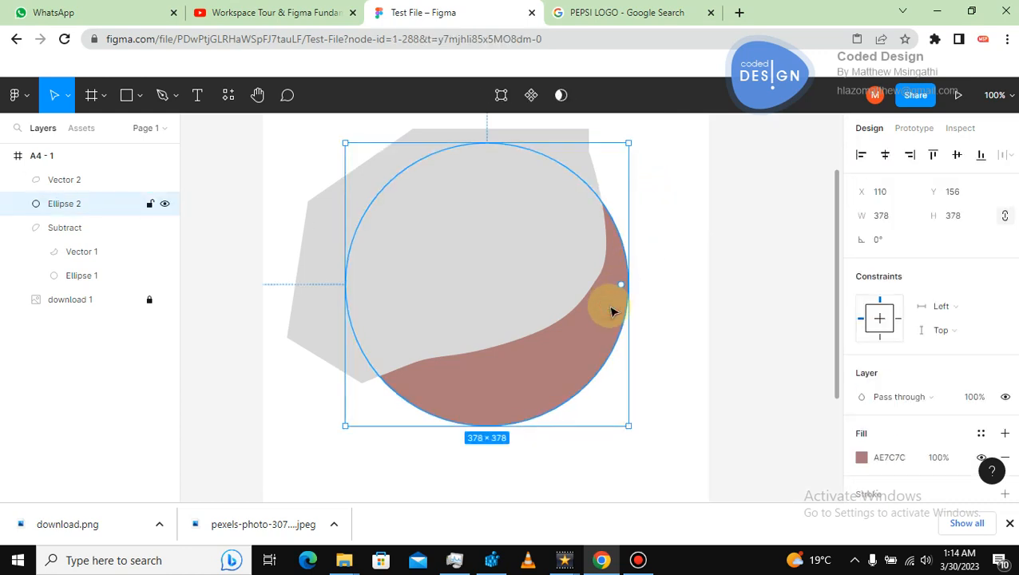
pyautogui.keyDown('shift'); pyautogui.click(336, 261); pyautogui.keyUp('shift')
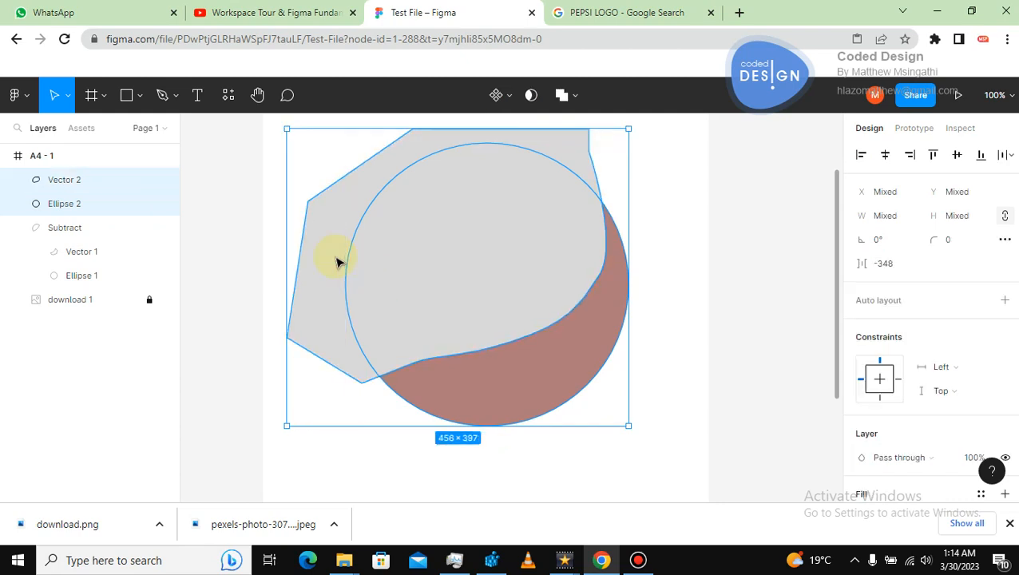
pyautogui.click(574, 96)
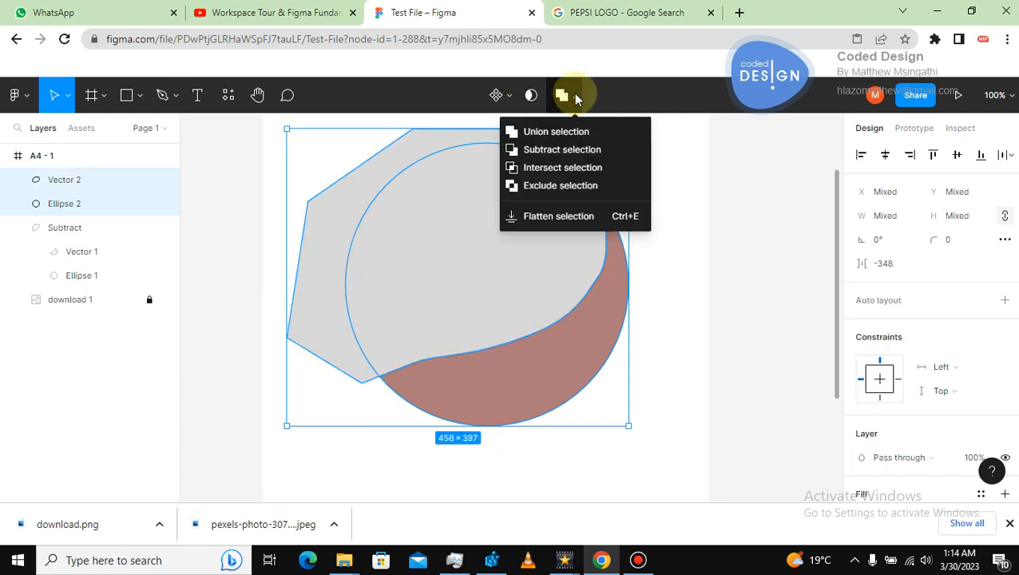
pyautogui.click(551, 150)
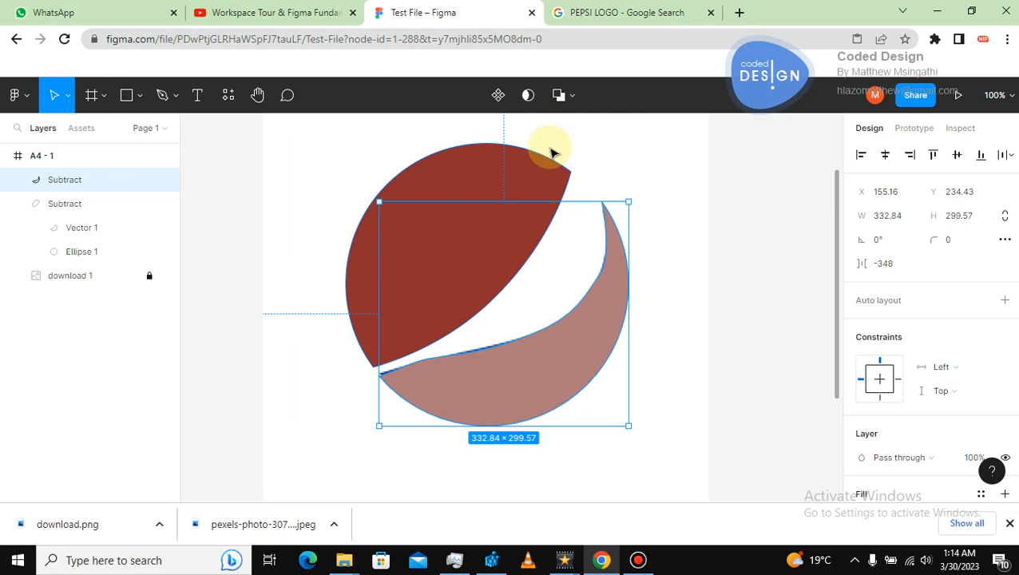
pyautogui.click(244, 170)
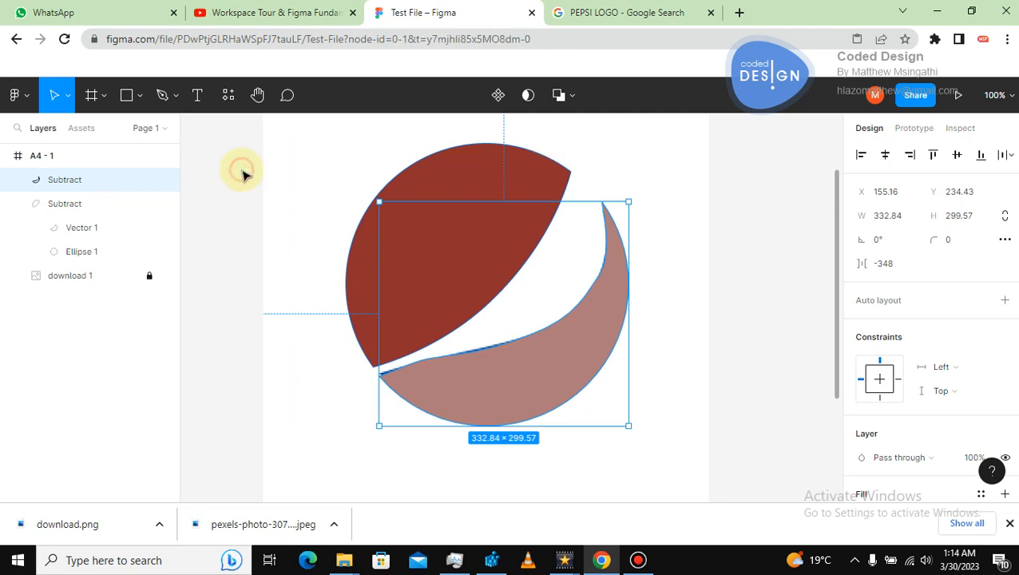
# Unlock the reference Pepsi image and move it off to the left of the traced logo.
pyautogui.click(75, 276)
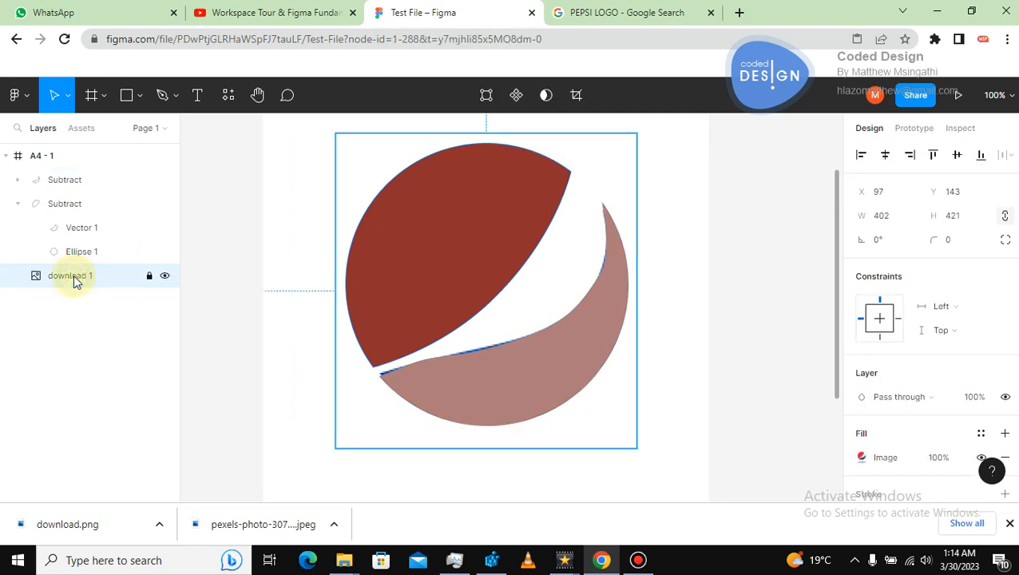
pyautogui.rightClick(75, 276)
pyautogui.click(249, 224)
pyautogui.click(150, 277)
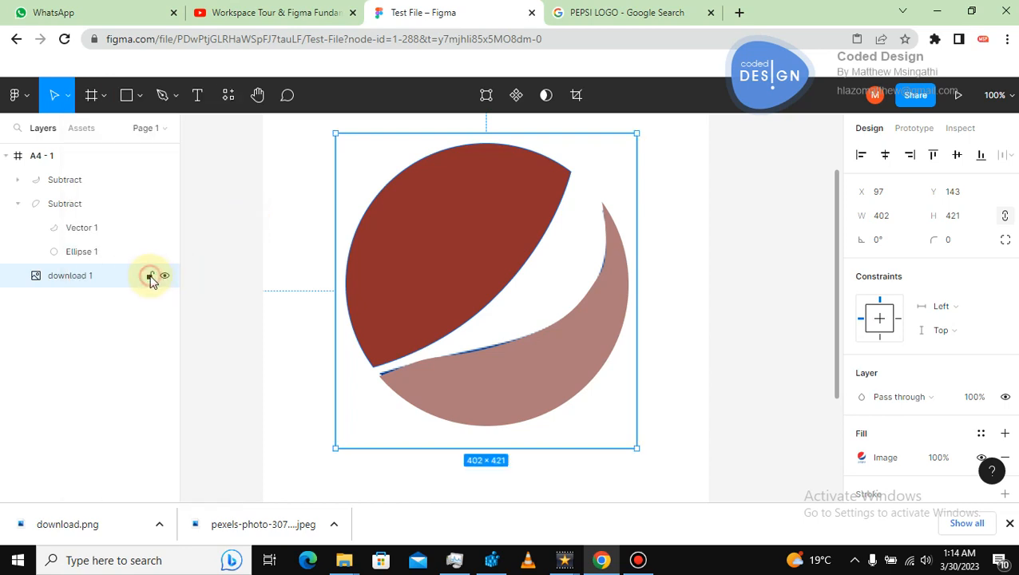
pyautogui.click(250, 238)
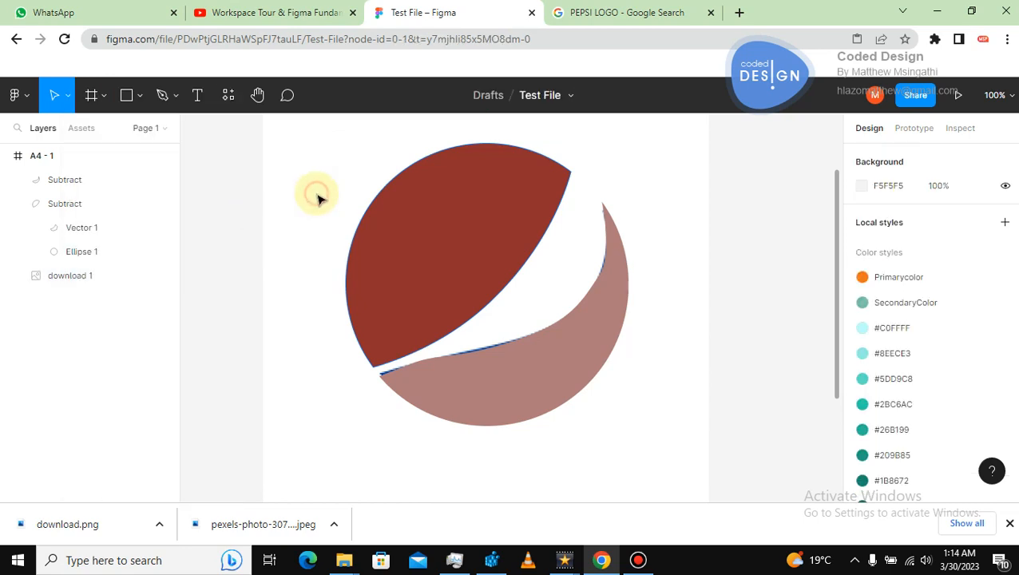
pyautogui.click(368, 181)
pyautogui.moveTo(370, 184)
pyautogui.mouseDown()
pyautogui.moveTo(370, 163)
pyautogui.moveTo(636, 169)
pyautogui.moveTo(300, 177)
pyautogui.moveTo(220, 225)
pyautogui.moveTo(227, 255)
pyautogui.mouseUp()
pyautogui.click(346, 246)
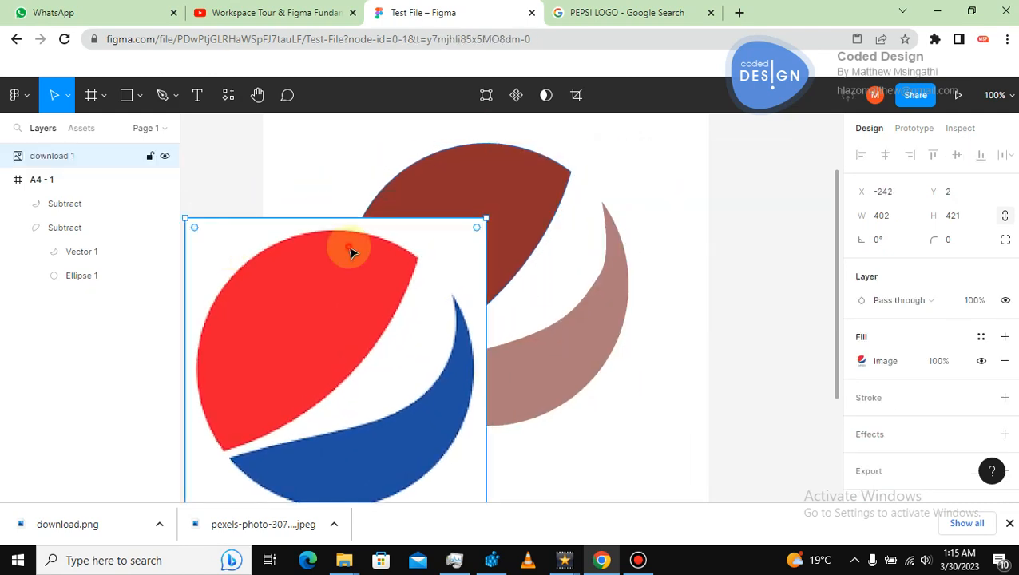
pyautogui.moveTo(274, 217)
pyautogui.mouseDown()
pyautogui.moveTo(241, 178)
pyautogui.moveTo(291, 180)
pyautogui.moveTo(254, 181)
pyautogui.mouseUp()
# Fill the upper traced section with the reference image's red using the eyedropper.
pyautogui.click(436, 214)
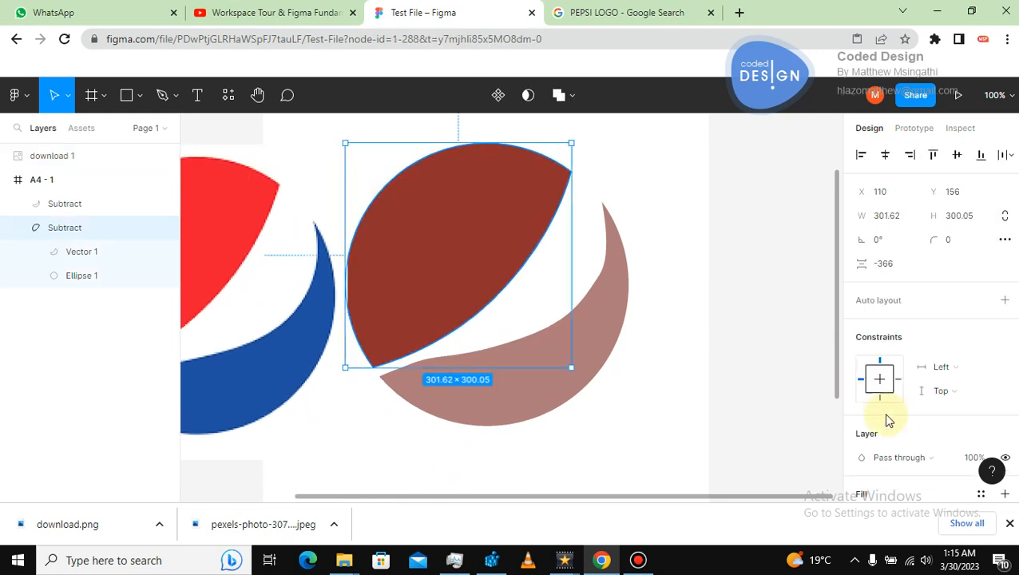
pyautogui.scroll(-3, 1014, 363)
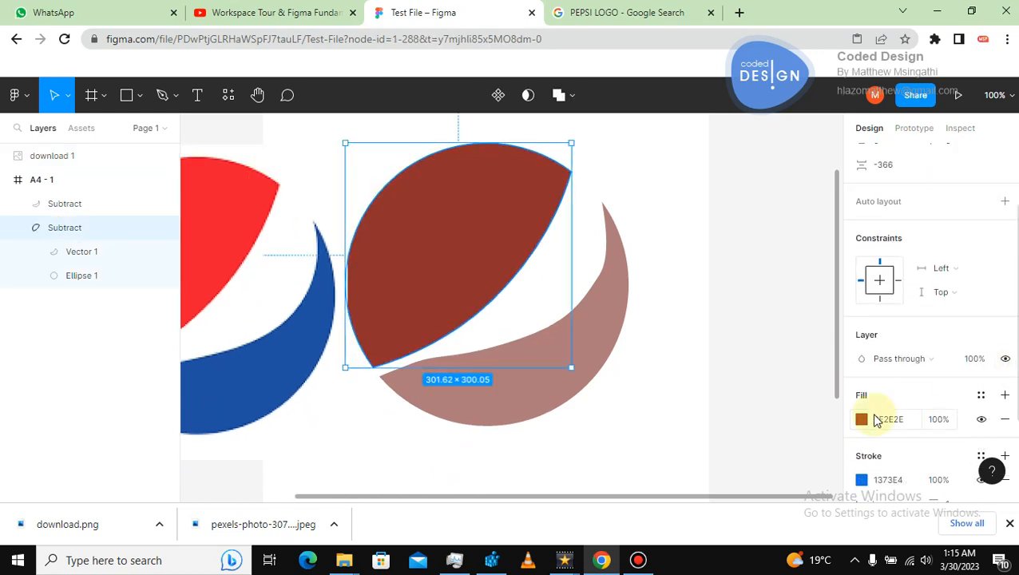
pyautogui.click(861, 420)
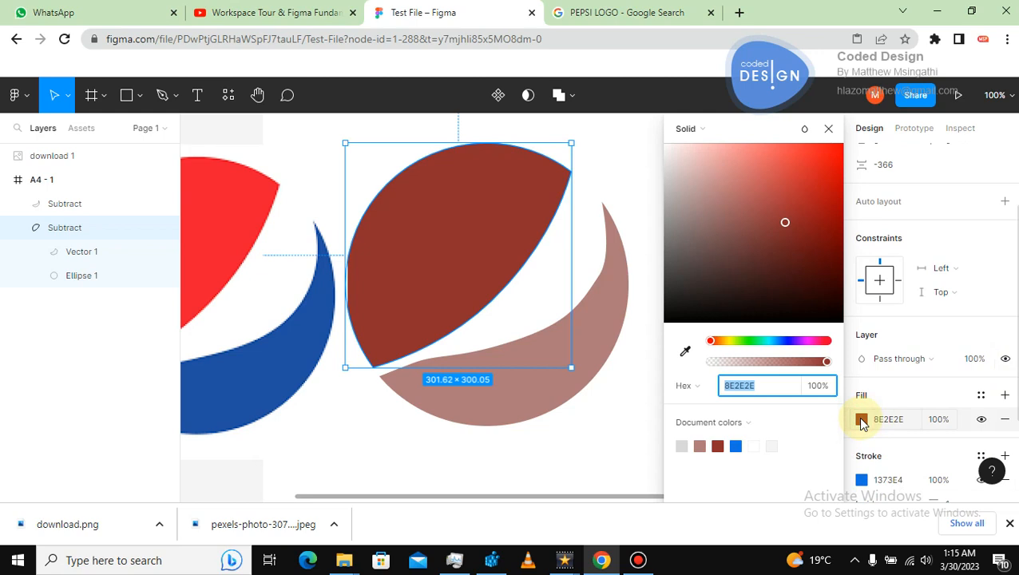
pyautogui.click(685, 356)
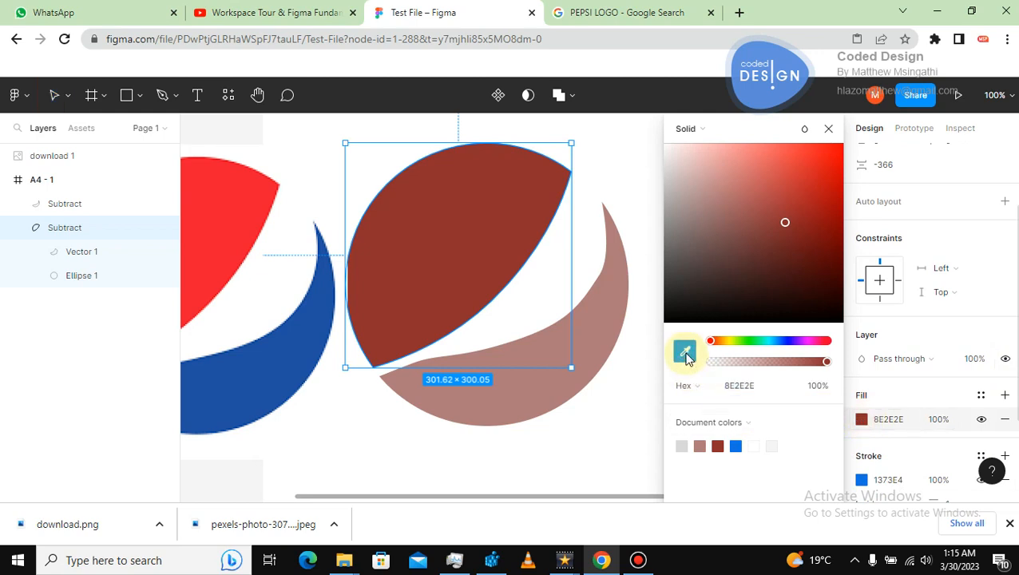
pyautogui.click(231, 241)
pyautogui.click(595, 443)
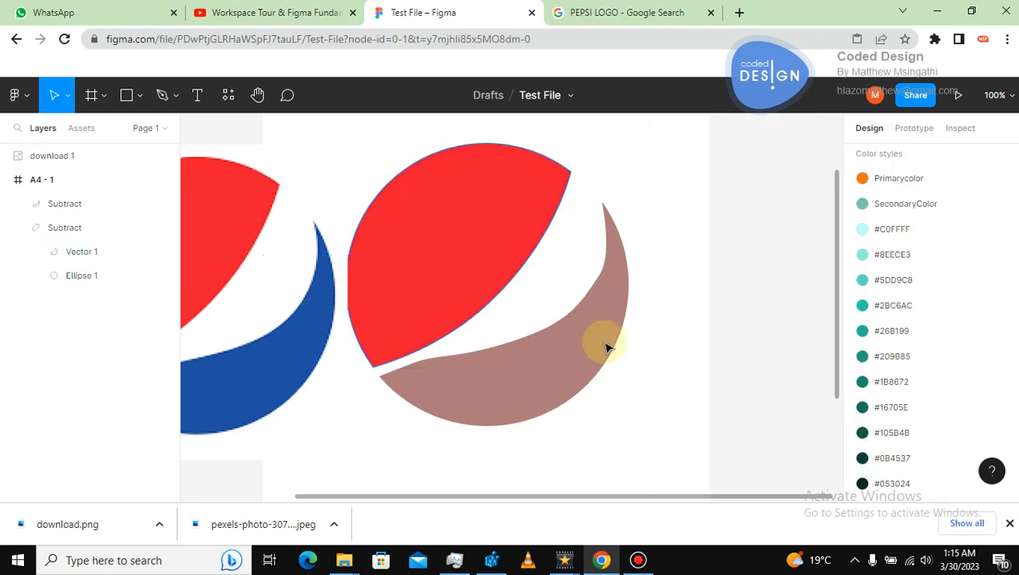
# Fill the lower wave section with the reference image's blue, 2151A1, using the eyedropper.
pyautogui.click(607, 347)
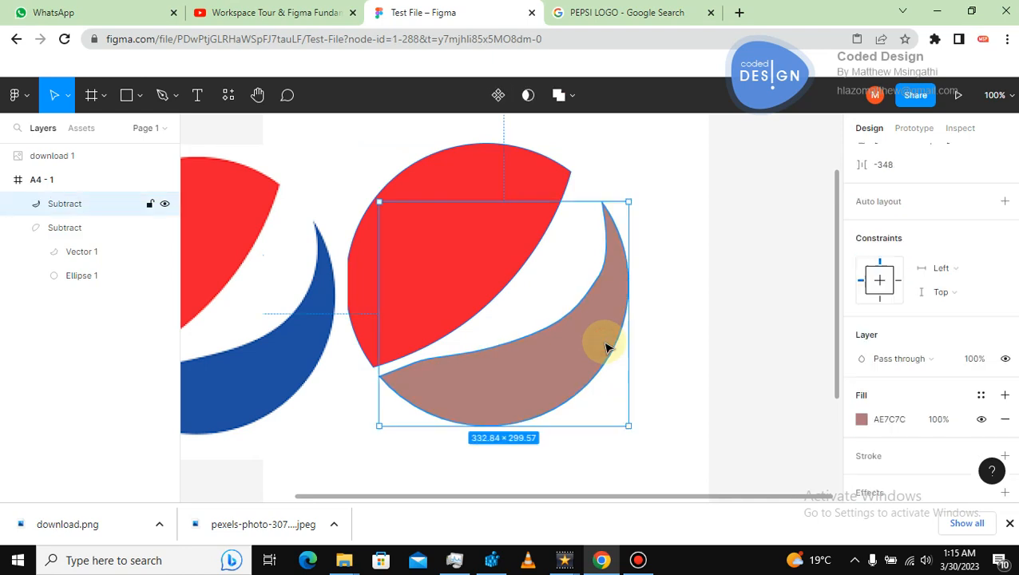
pyautogui.click(861, 419)
pyautogui.click(684, 351)
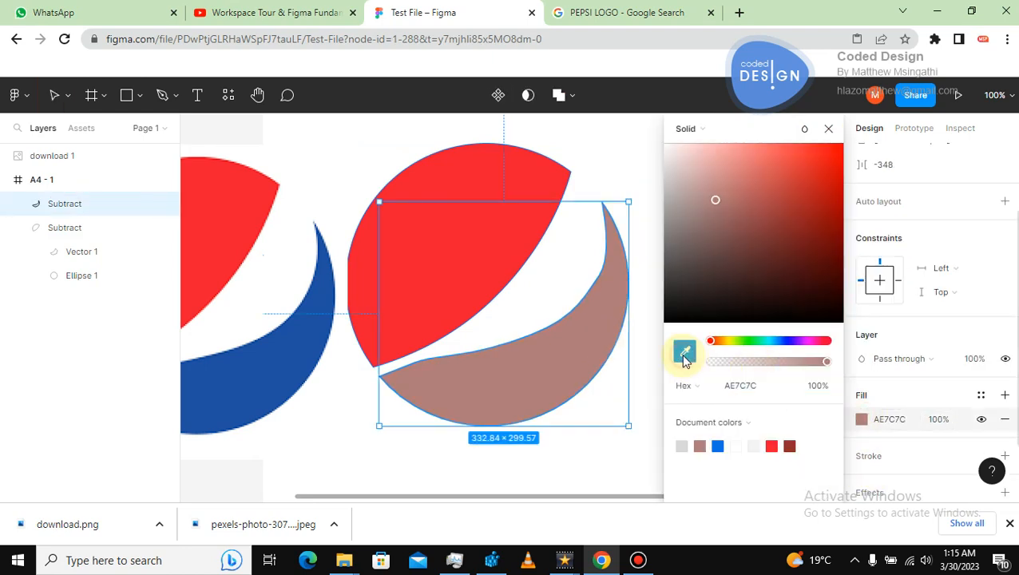
pyautogui.click(275, 365)
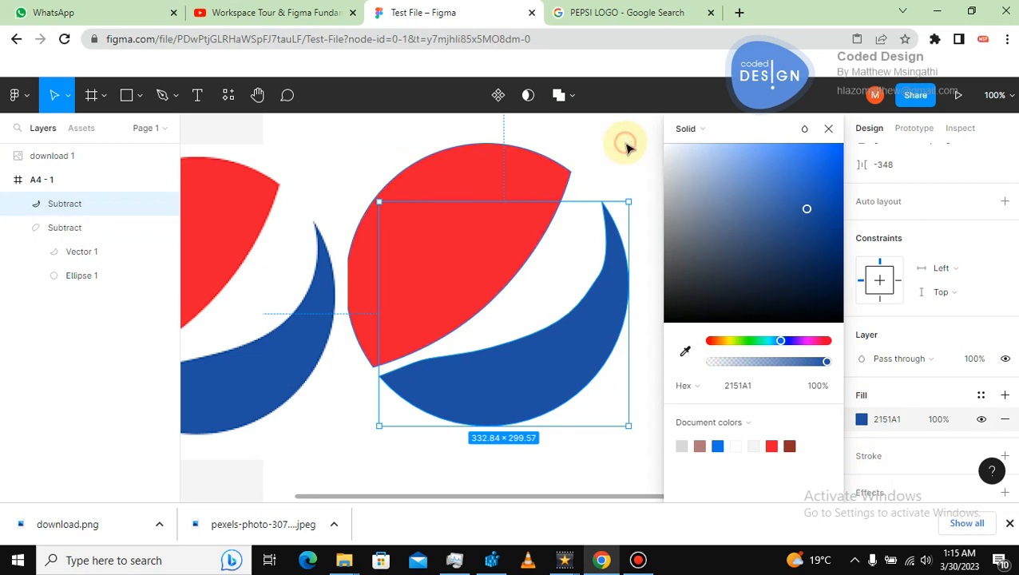
pyautogui.click(625, 146)
# Delete the reference Pepsi image from the frame.
pyautogui.click(281, 349)
pyautogui.press('Delete')
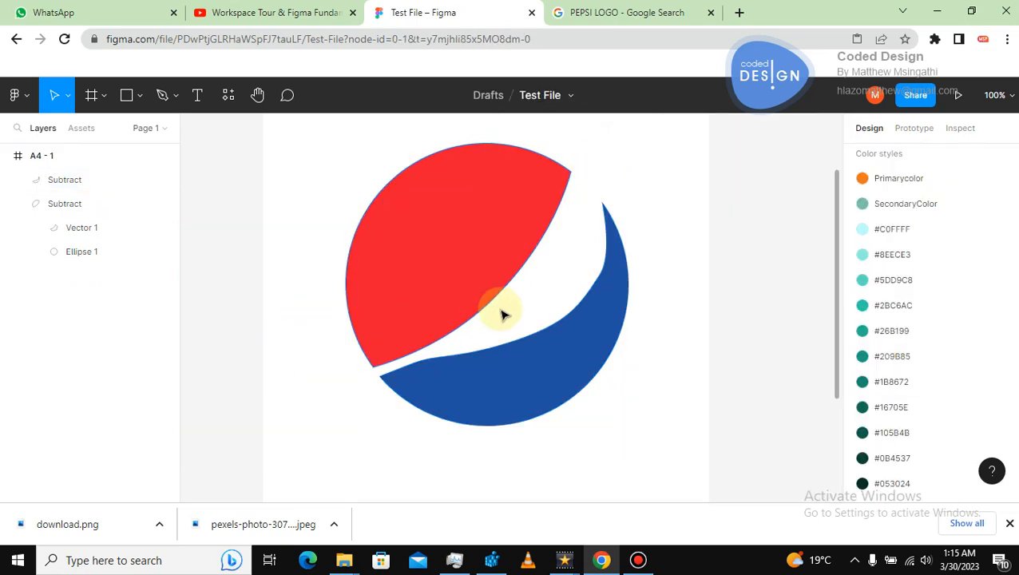
pyautogui.hotkey('shift', '1')
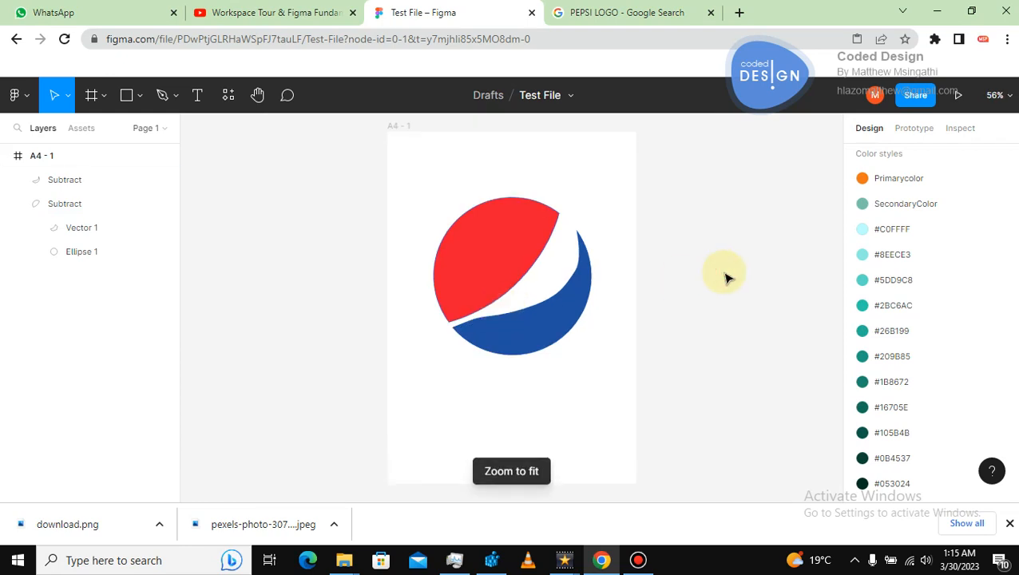
# Inspect the vector and ellipse layers inside the lower subtracted section, then deselect everything.
pyautogui.click(576, 279)
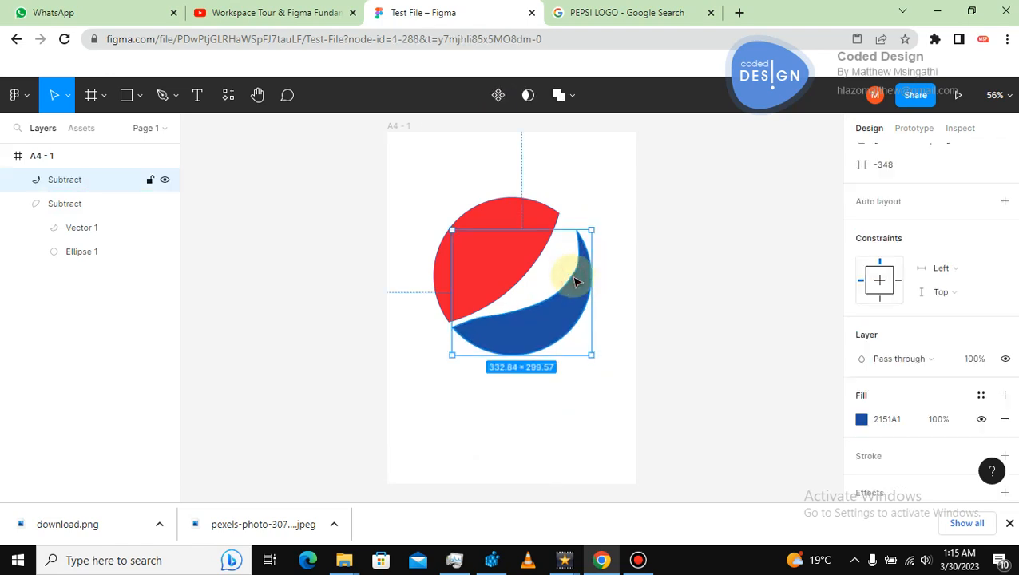
pyautogui.click(567, 276)
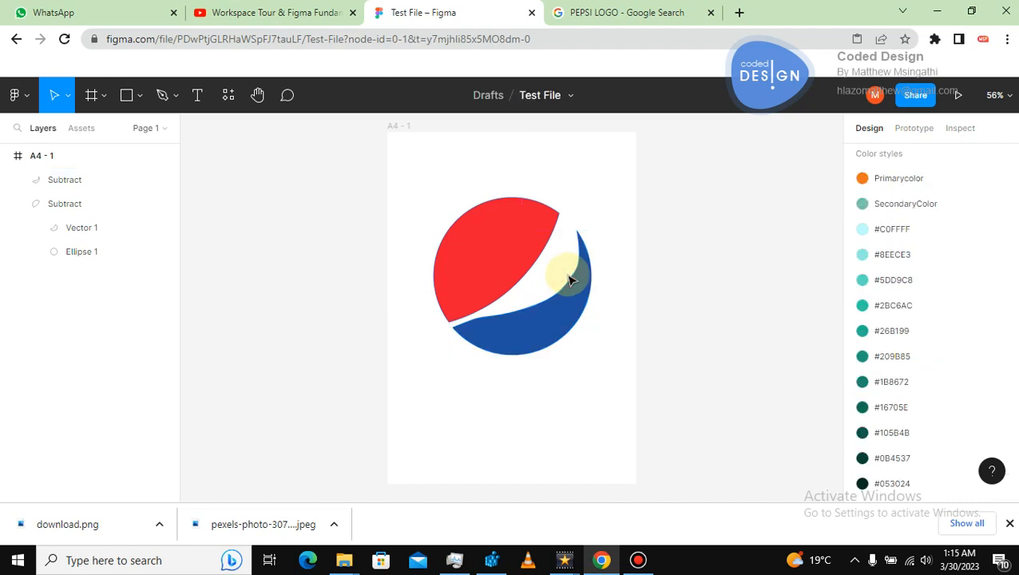
pyautogui.doubleClick(569, 280)
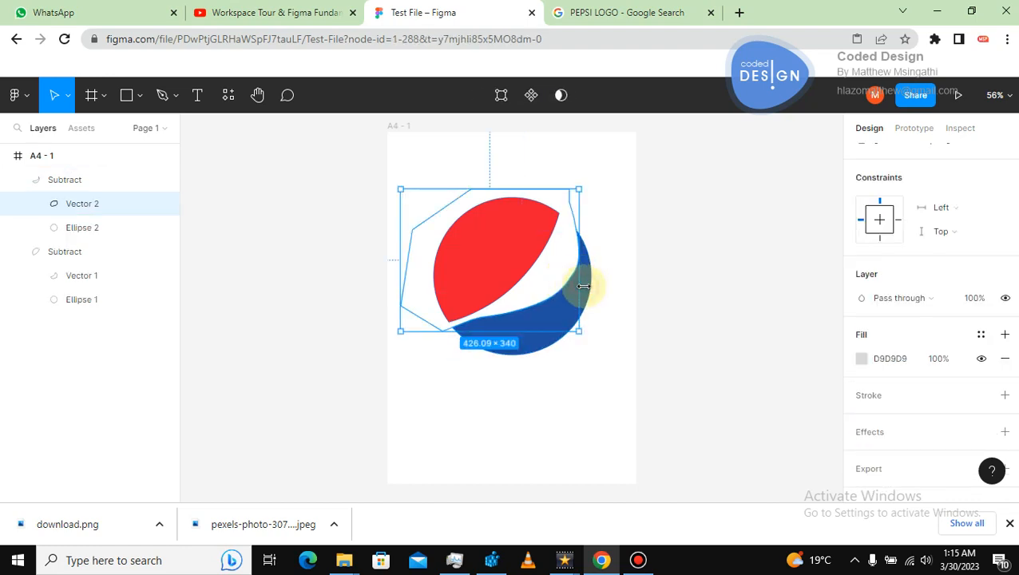
pyautogui.click(585, 286)
pyautogui.doubleClick(585, 285)
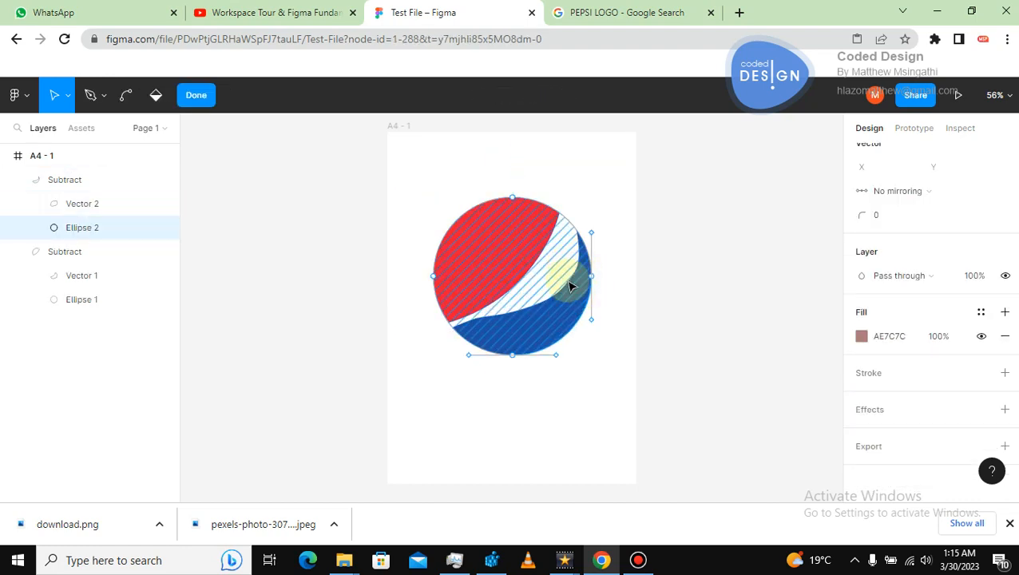
pyautogui.click(656, 281)
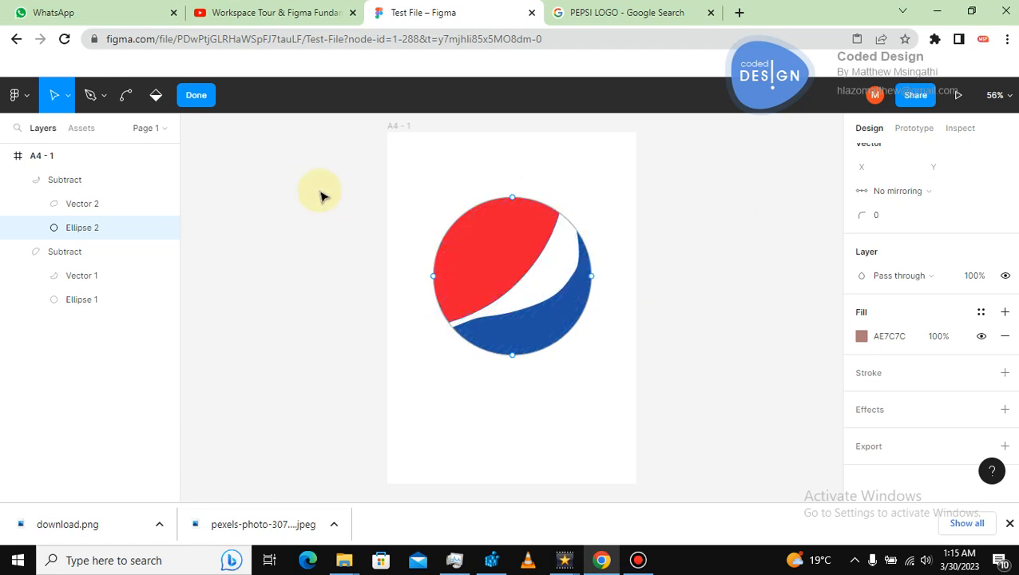
pyautogui.click(39, 155)
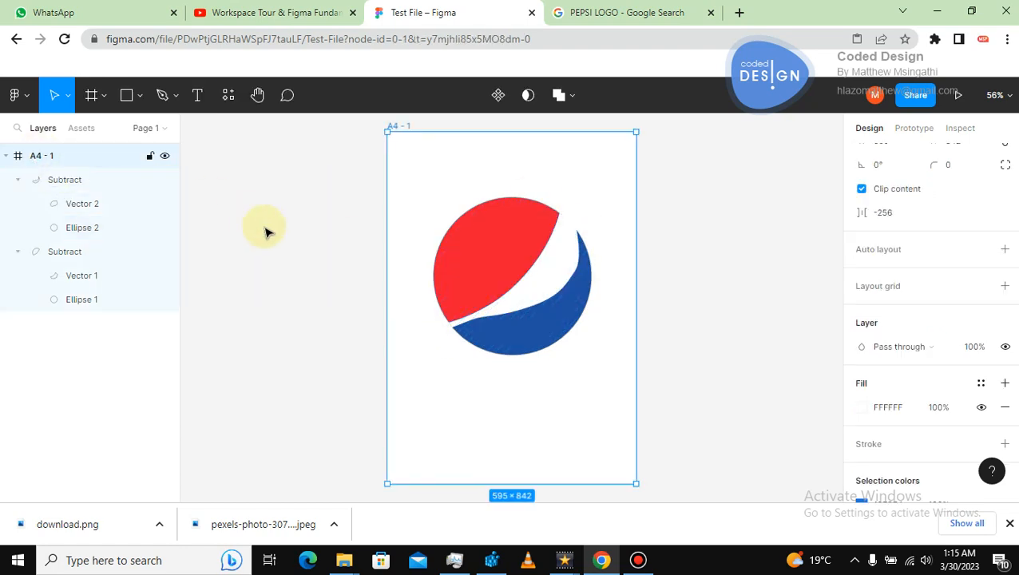
pyautogui.click(266, 232)
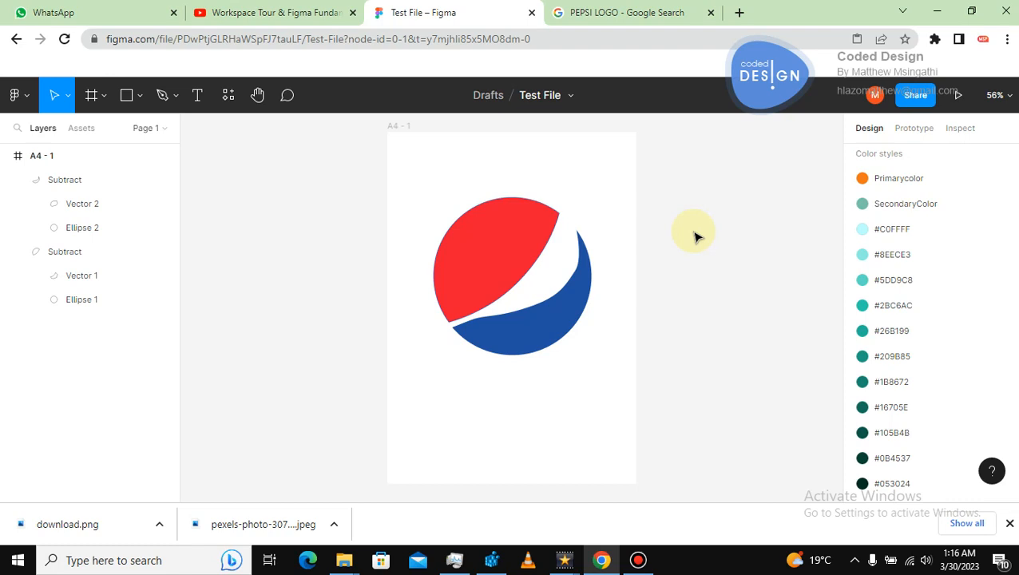
# Switch to the YouTube browser tab and run a web search for CODED.
pyautogui.click(303, 8)
pyautogui.click(328, 42)
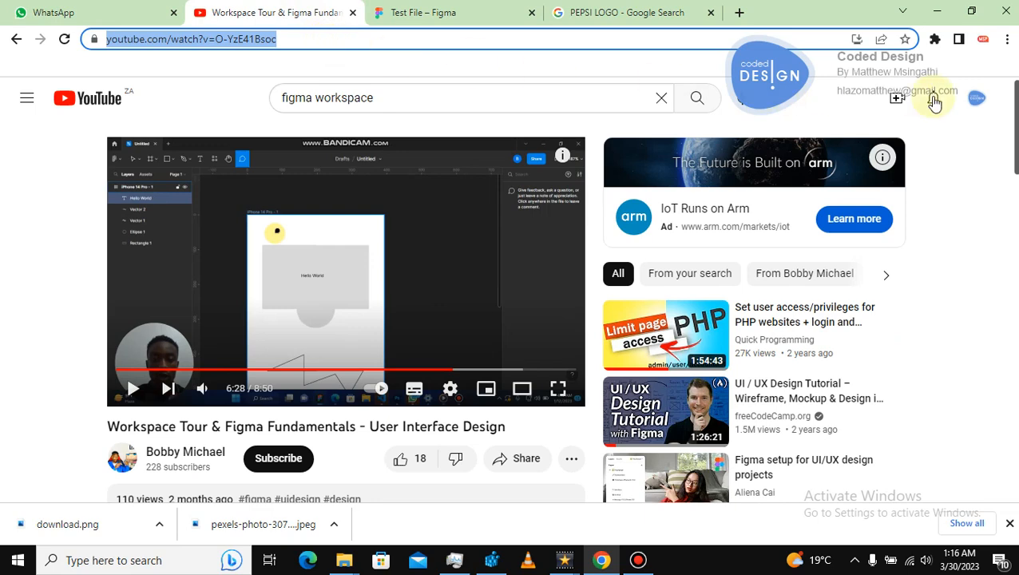
pyautogui.write('CODED')
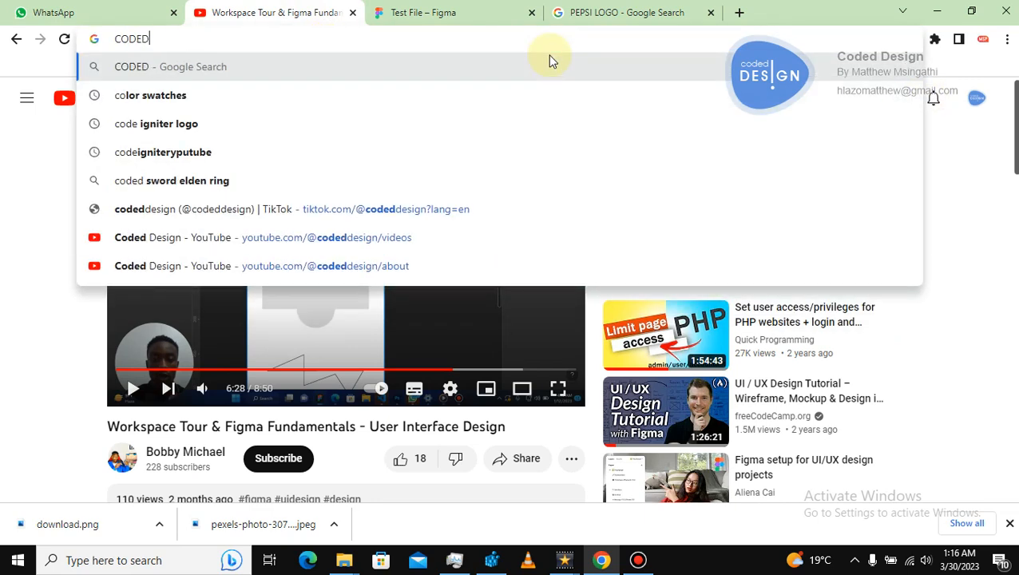
pyautogui.press('Return')
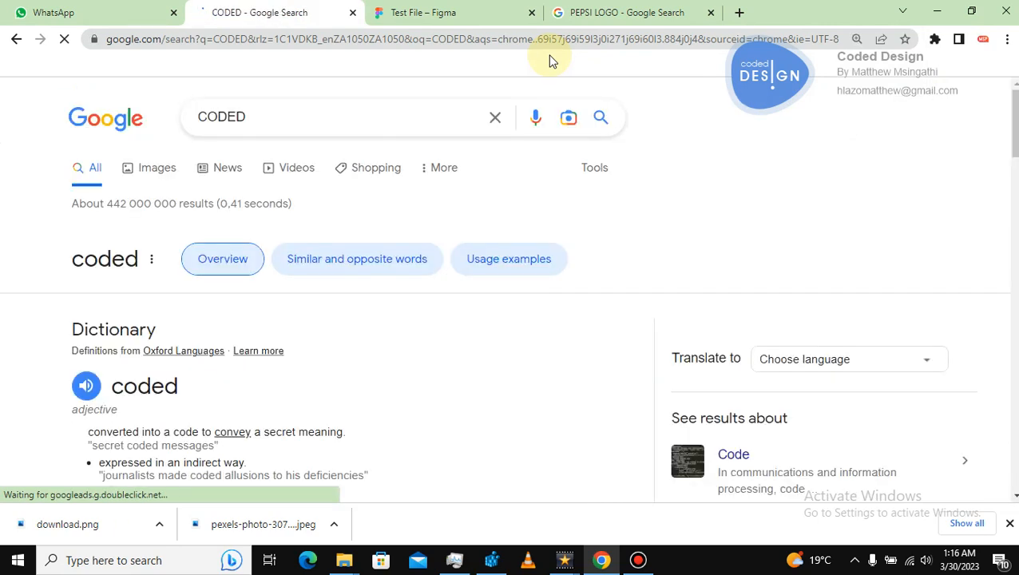
# Search the address bar for YOTUBE to open the YouTube home page.
pyautogui.click(300, 40)
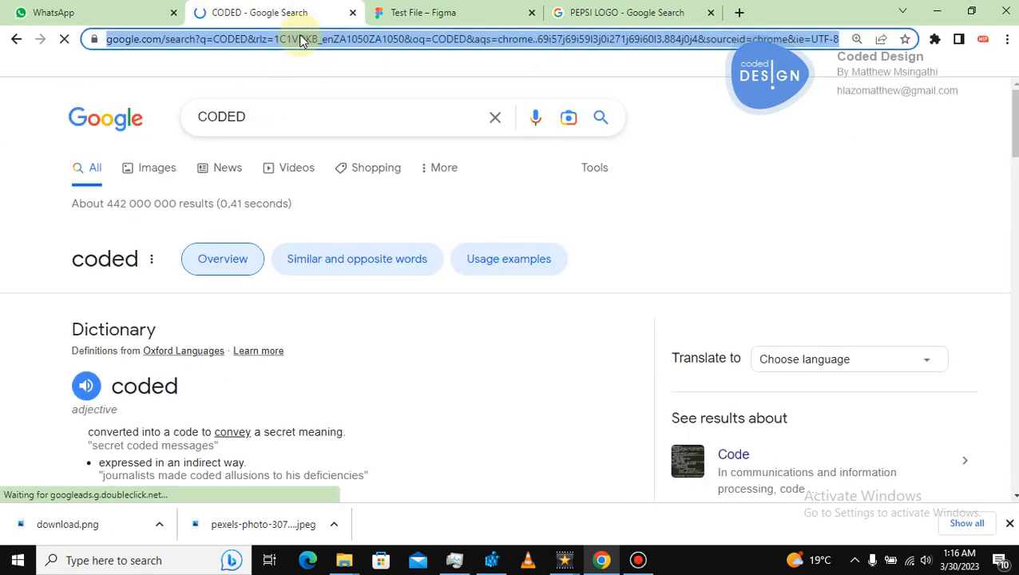
pyautogui.write('YOTUBE')
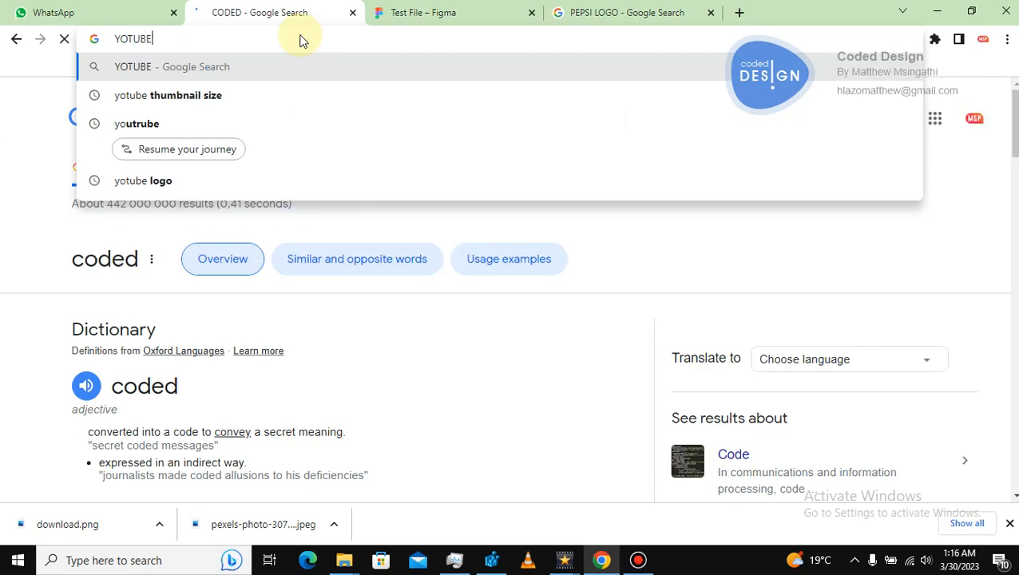
pyautogui.press('Return')
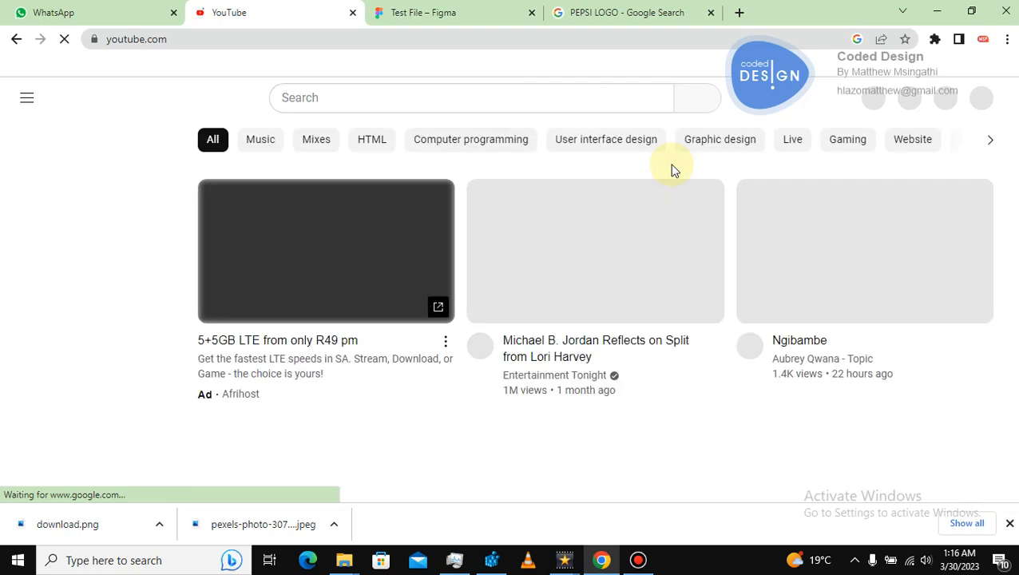
# Open your own Coded Design channel from the account menu and show its videos.
pyautogui.click(511, 97)
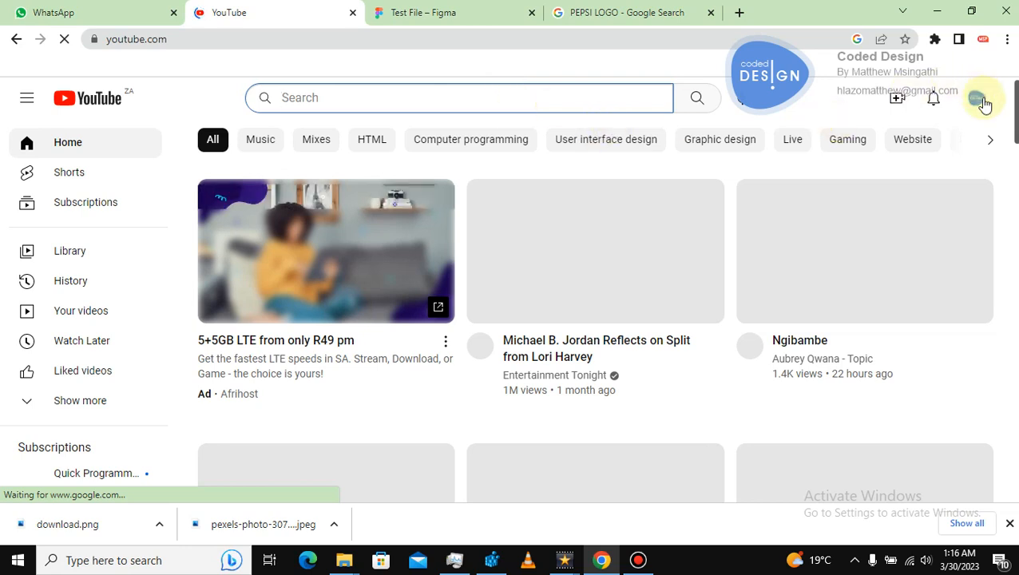
pyautogui.click(979, 99)
pyautogui.click(796, 186)
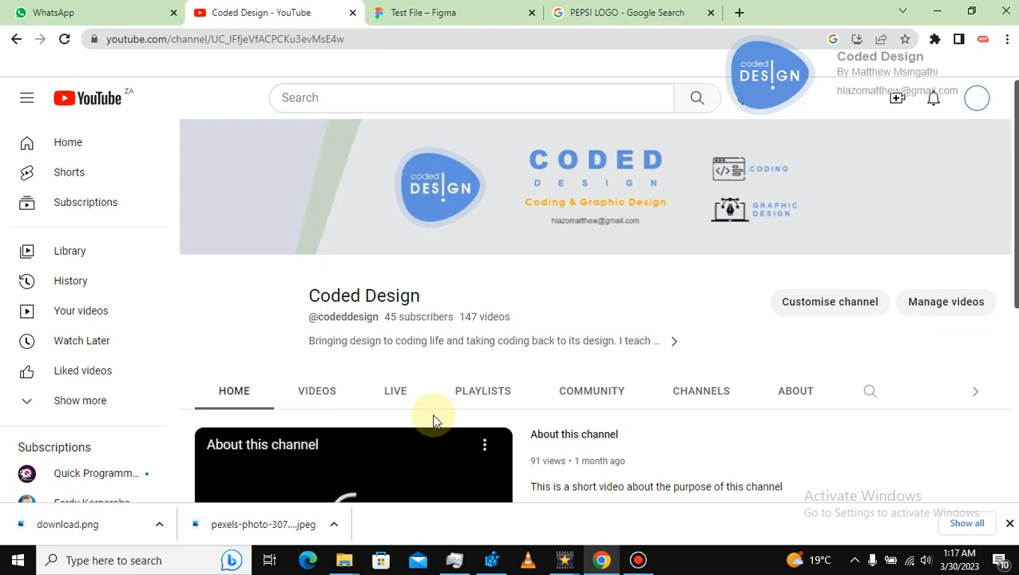
pyautogui.click(330, 397)
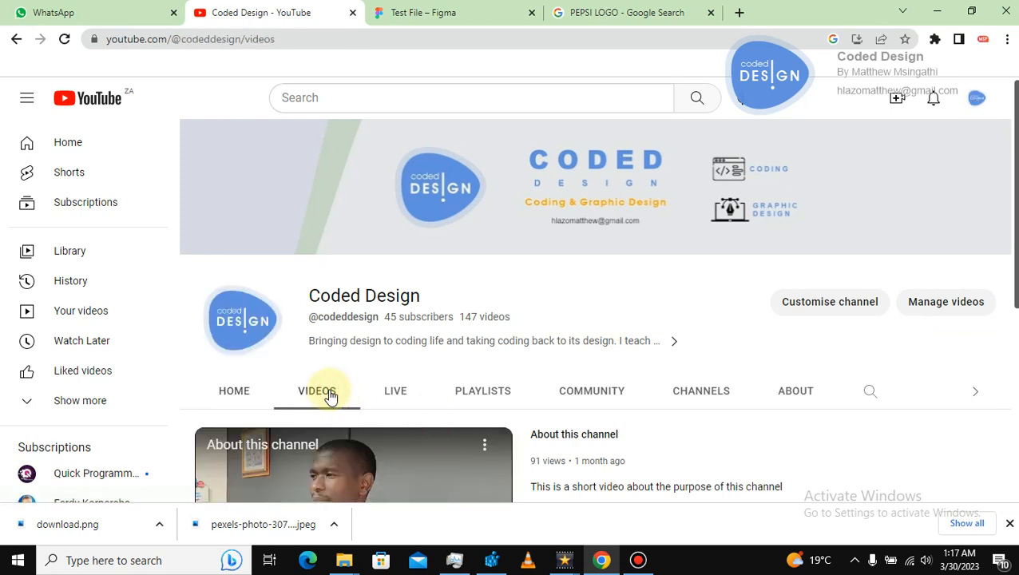
# Browse the channel's playlists, home page and videos list.
pyautogui.click(472, 397)
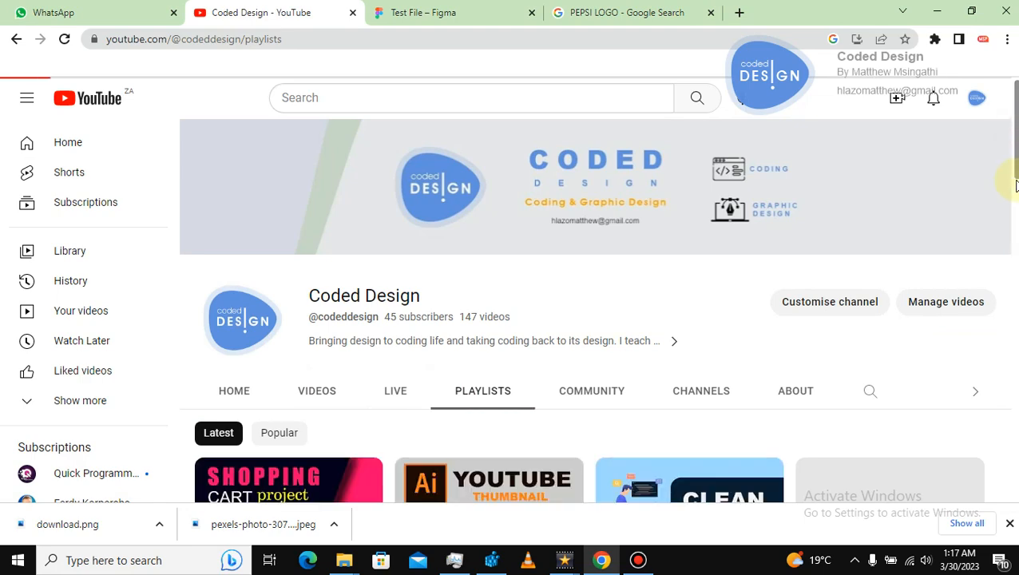
pyautogui.moveTo(1014, 142); pyautogui.dragTo(1014, 280)
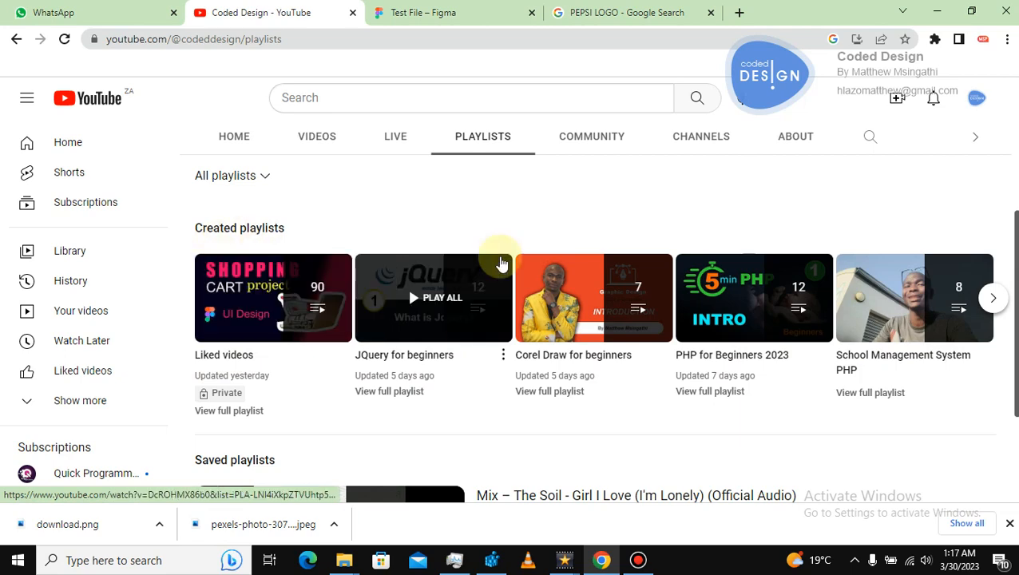
pyautogui.click(989, 297)
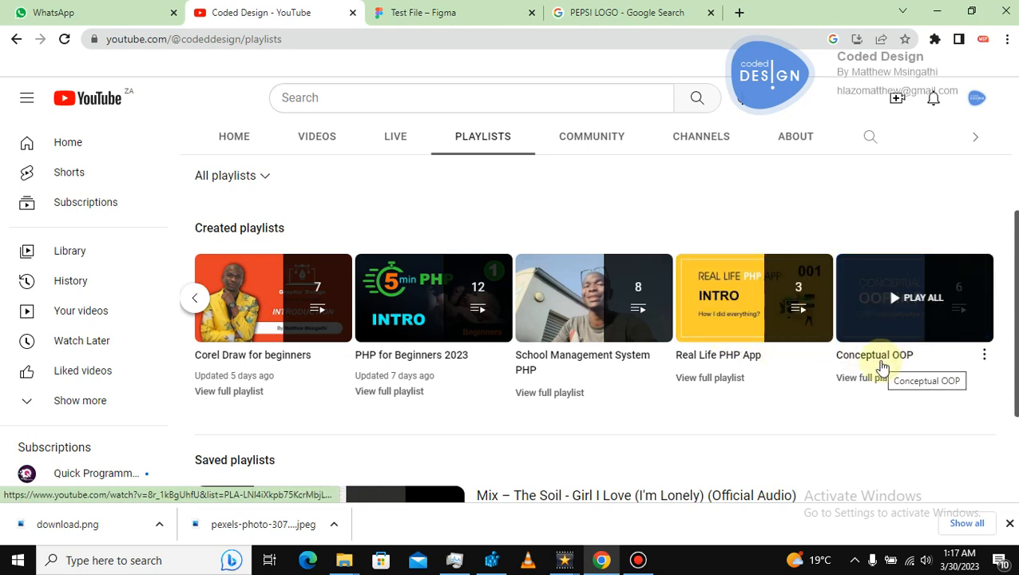
pyautogui.click(244, 137)
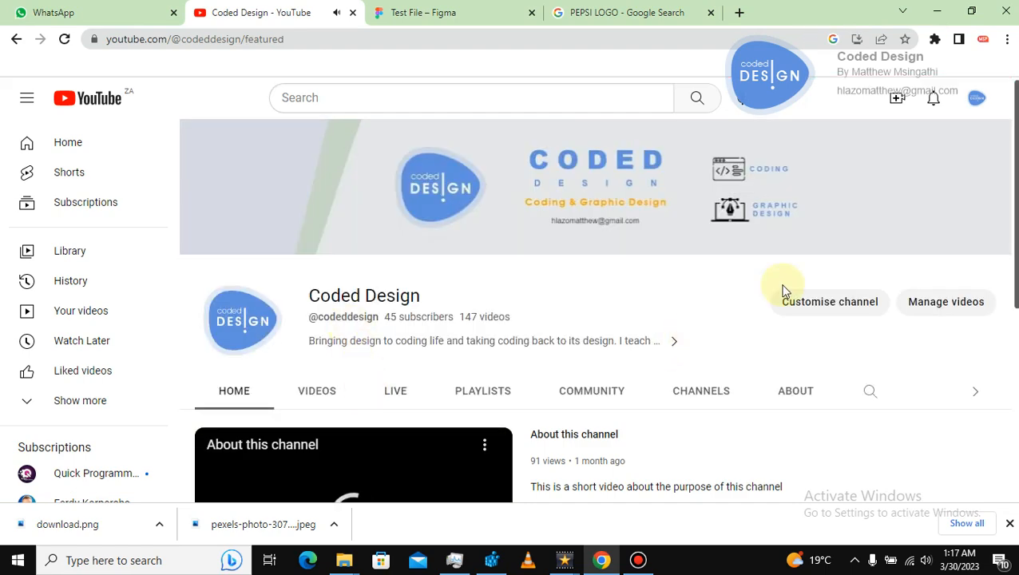
pyautogui.scroll(-2, 1012, 234)
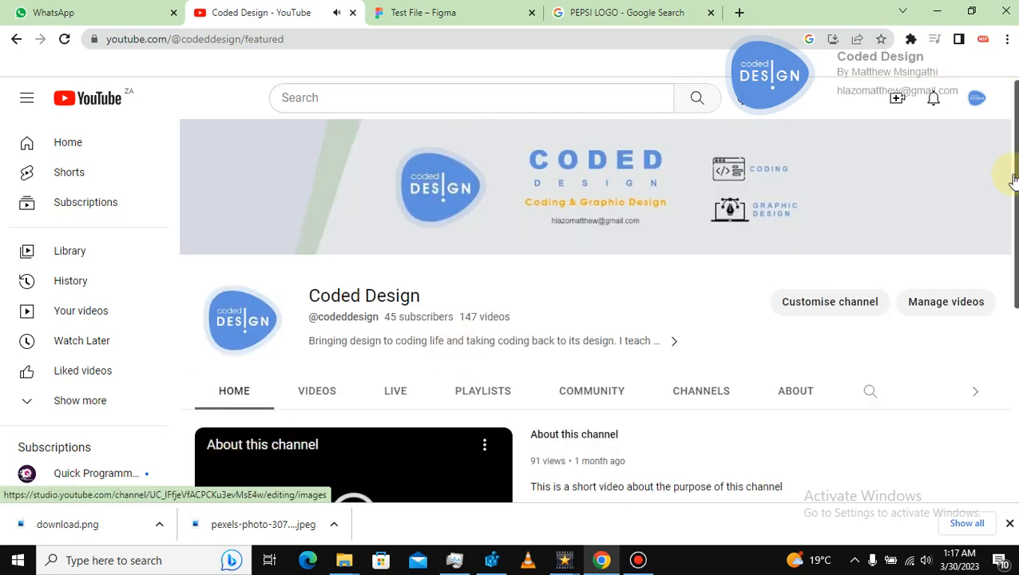
pyautogui.scroll(-2, 1009, 232)
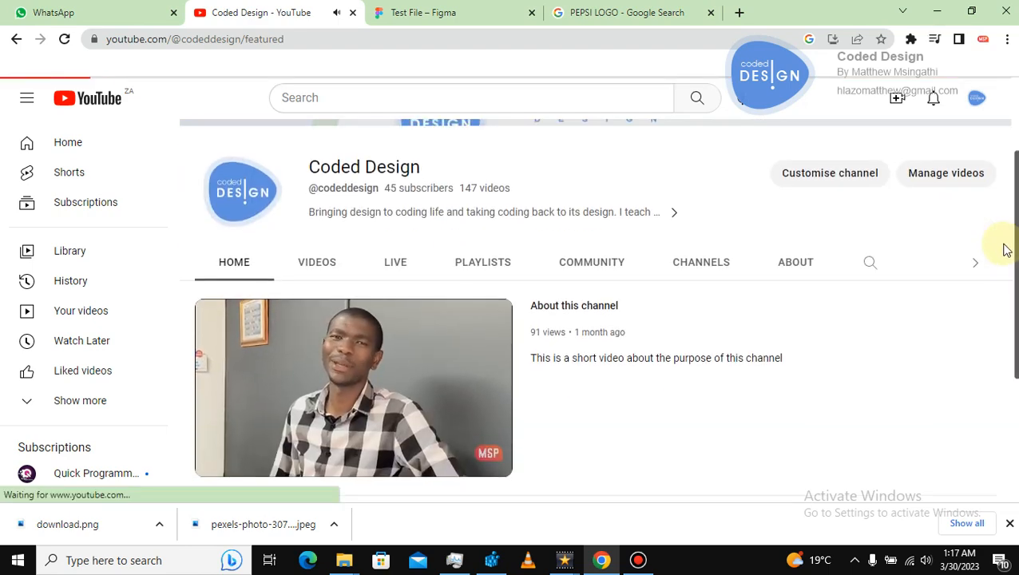
pyautogui.click(325, 270)
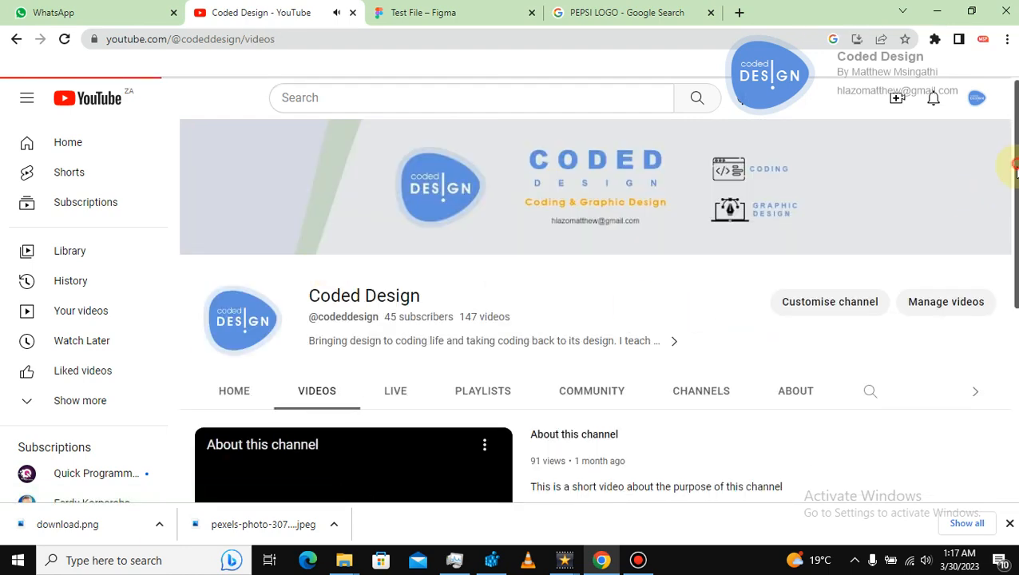
pyautogui.scroll(-8, 1015, 271)
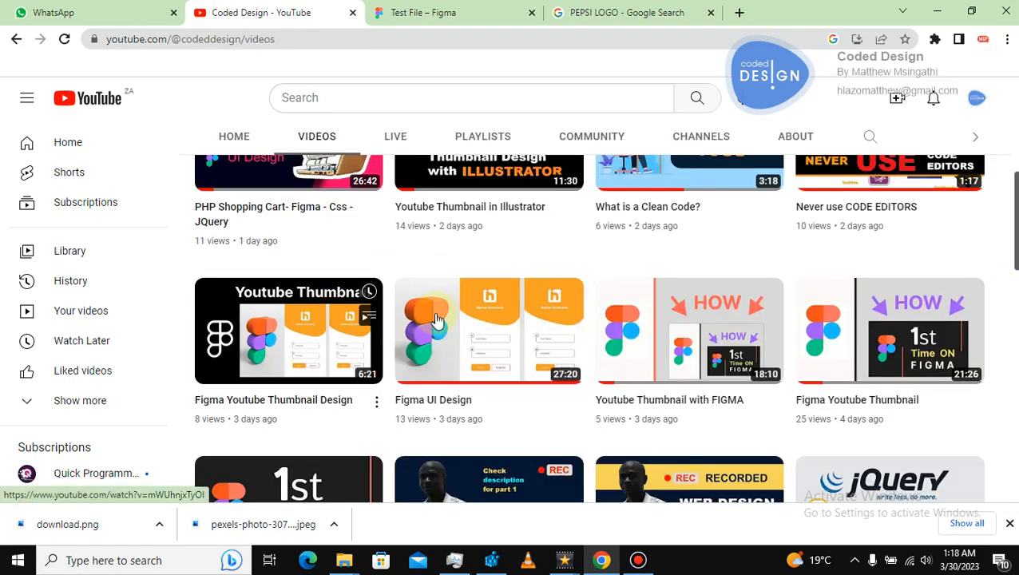
pyautogui.moveTo(711, 302)
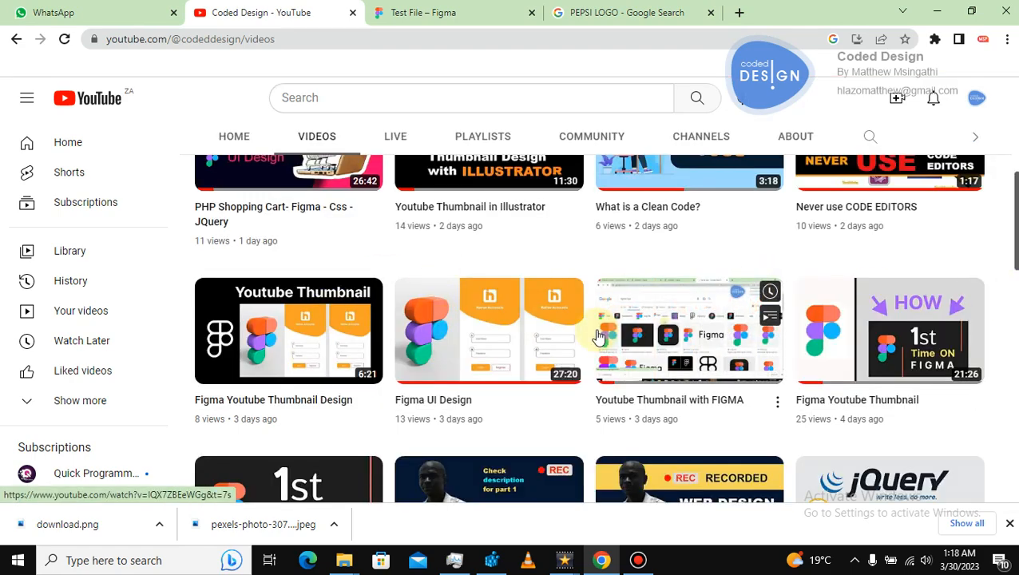